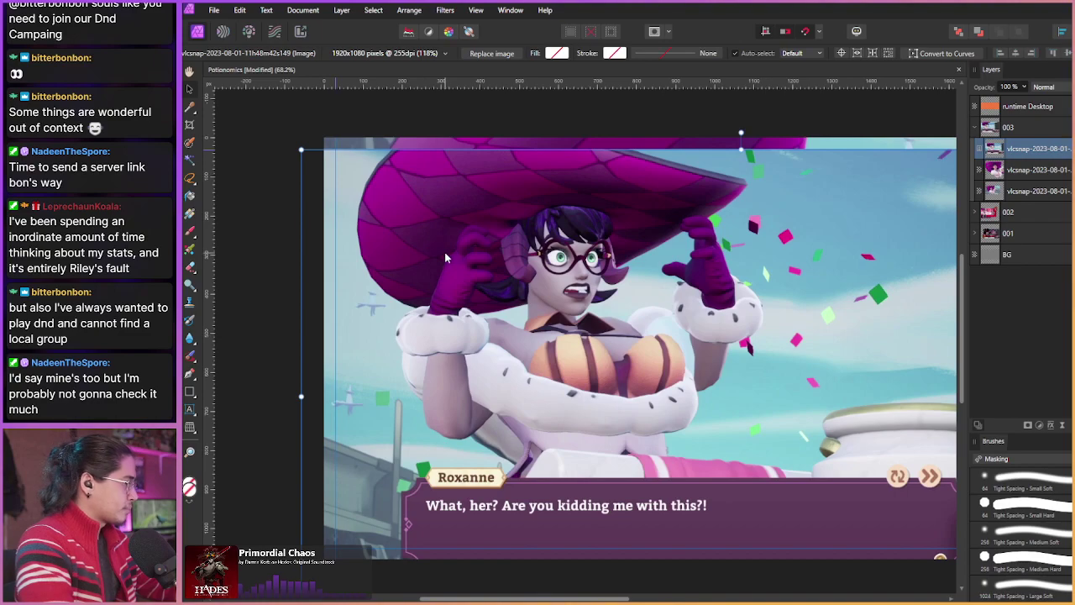
Step: With the Freehand Selection Tool (L), zoom in and lasso the hat's left side down to the arm
{"action": "key", "text": "l"}
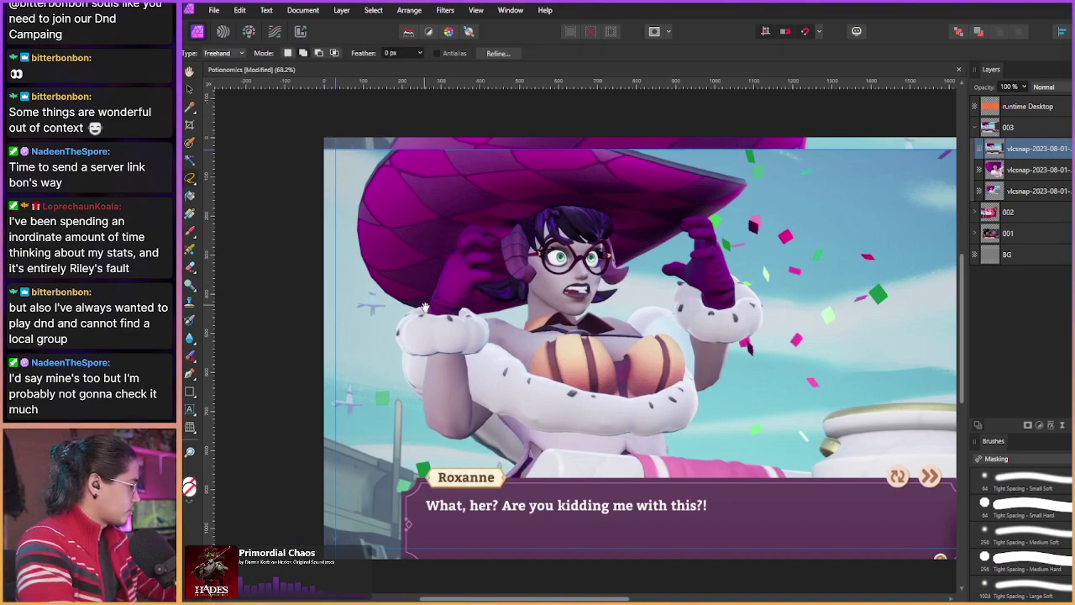
{"action": "scroll", "coordinate": [425, 308], "scroll_direction": "up", "scroll_amount": 2}
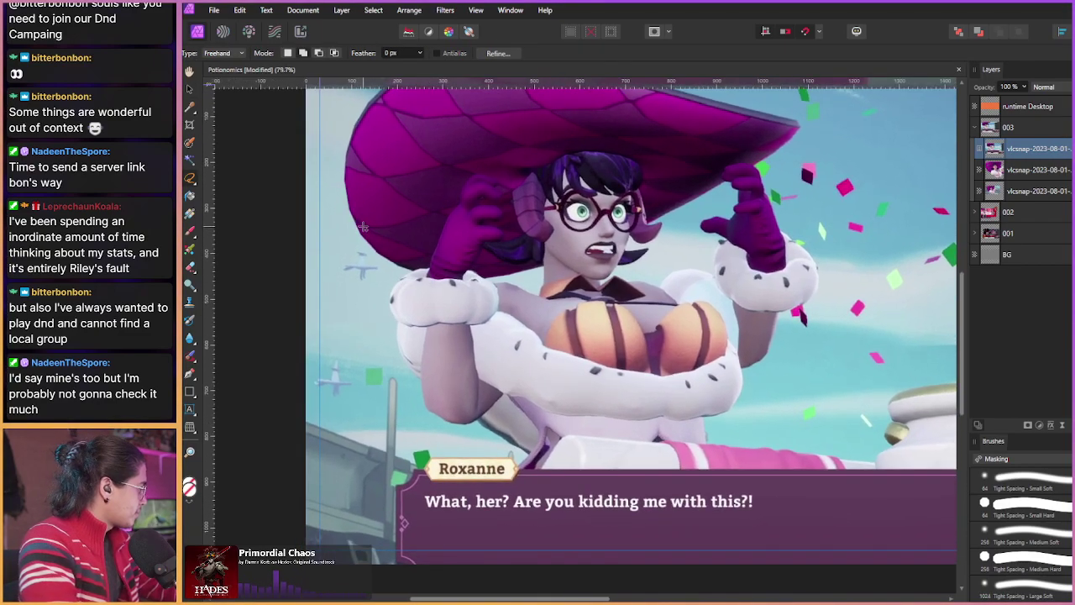
{"action": "scroll", "coordinate": [363, 226], "scroll_direction": "up", "scroll_amount": 2}
{"action": "mouse_move", "coordinate": [363, 123]}
{"action": "left_mouse_down"}
{"action": "mouse_move", "coordinate": [328, 205]}
{"action": "mouse_move", "coordinate": [341, 254]}
{"action": "mouse_move", "coordinate": [389, 296]}
{"action": "mouse_move", "coordinate": [372, 329]}
{"action": "mouse_move", "coordinate": [409, 438]}
{"action": "mouse_move", "coordinate": [501, 472]}
{"action": "mouse_move", "coordinate": [507, 487]}
{"action": "mouse_move", "coordinate": [494, 508]}
{"action": "mouse_move", "coordinate": [690, 505]}
{"action": "mouse_move", "coordinate": [676, 454]}
{"action": "mouse_move", "coordinate": [706, 432]}
{"action": "mouse_move", "coordinate": [709, 407]}
{"action": "mouse_move", "coordinate": [737, 386]}
{"action": "mouse_move", "coordinate": [749, 346]}
{"action": "mouse_move", "coordinate": [782, 326]}
{"action": "mouse_move", "coordinate": [785, 298]}
{"action": "mouse_move", "coordinate": [744, 253]}
{"action": "mouse_move", "coordinate": [720, 196]}
{"action": "mouse_move", "coordinate": [706, 192]}
{"action": "mouse_move", "coordinate": [716, 252]}
{"action": "mouse_move", "coordinate": [683, 259]}
{"action": "mouse_move", "coordinate": [702, 265]}
{"action": "mouse_move", "coordinate": [714, 386]}
{"action": "mouse_move", "coordinate": [684, 388]}
{"action": "mouse_move", "coordinate": [692, 367]}
{"action": "mouse_move", "coordinate": [657, 370]}
{"action": "mouse_move", "coordinate": [704, 334]}
{"action": "mouse_move", "coordinate": [592, 333]}
{"action": "mouse_move", "coordinate": [609, 250]}
{"action": "mouse_move", "coordinate": [698, 203]}
{"action": "mouse_move", "coordinate": [735, 156]}
{"action": "mouse_move", "coordinate": [466, 108]}
{"action": "mouse_move", "coordinate": [365, 121]}
{"action": "left_mouse_up"}
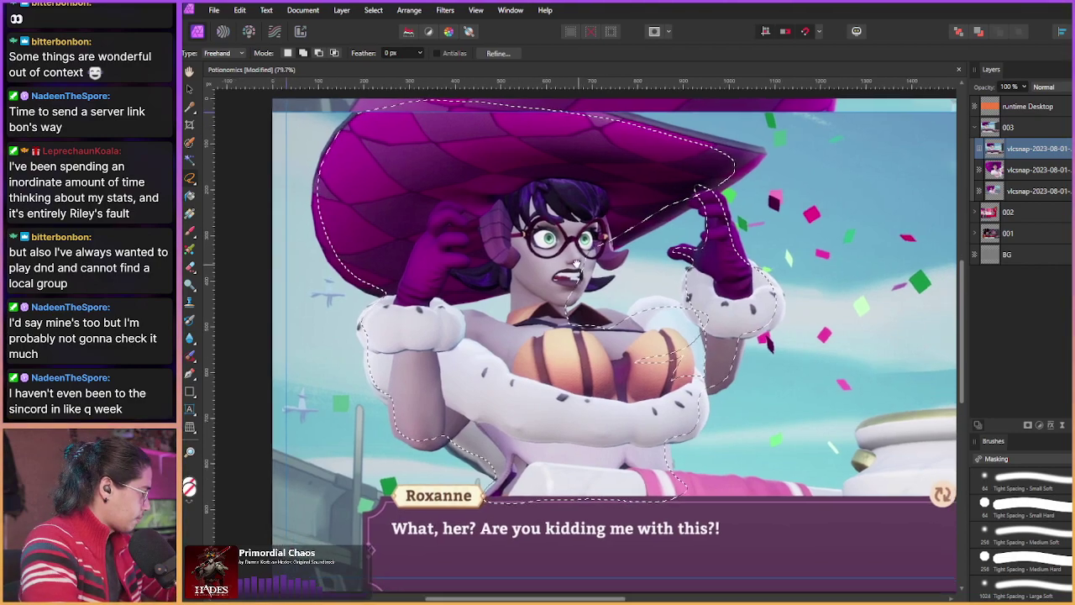
{"action": "scroll", "coordinate": [576, 264], "scroll_direction": "up", "scroll_amount": 2}
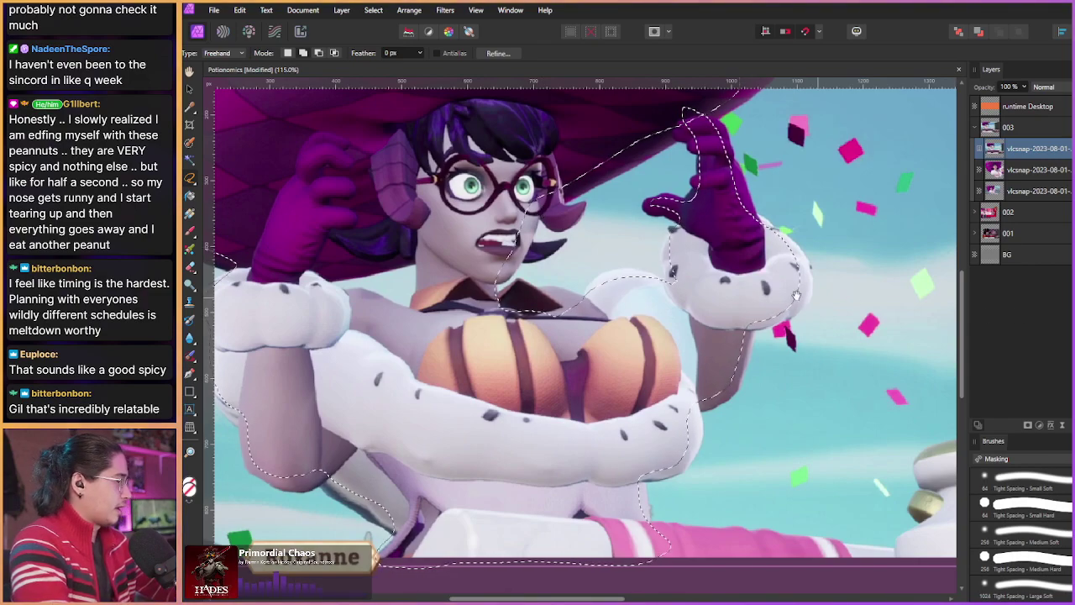
Step: At 145% zoom, add lasso strokes around the fingertips of the raised purple glove
{"action": "scroll", "coordinate": [822, 346], "scroll_direction": "up", "scroll_amount": 1}
{"action": "scroll", "coordinate": [568, 216], "scroll_direction": "up", "scroll_amount": 1}
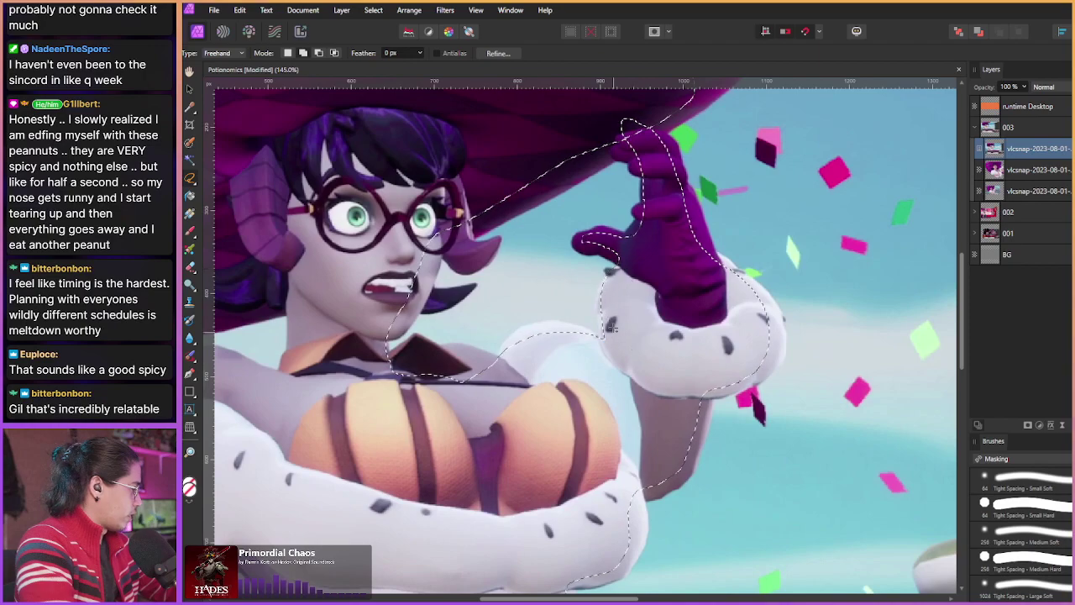
{"action": "mouse_move", "coordinate": [619, 263]}
{"action": "left_mouse_down"}
{"action": "mouse_move", "coordinate": [579, 239]}
{"action": "mouse_move", "coordinate": [609, 227]}
{"action": "mouse_move", "coordinate": [637, 243]}
{"action": "mouse_move", "coordinate": [648, 298]}
{"action": "mouse_move", "coordinate": [651, 271]}
{"action": "mouse_move", "coordinate": [634, 278]}
{"action": "mouse_move", "coordinate": [649, 262]}
{"action": "mouse_move", "coordinate": [646, 290]}
{"action": "left_mouse_up"}
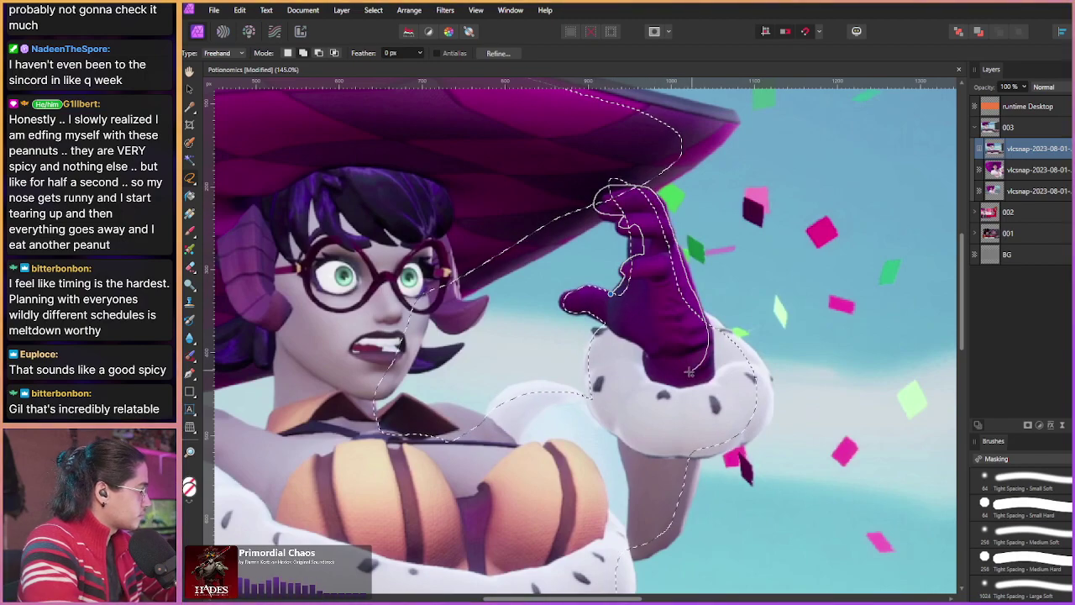
{"action": "left_click_drag", "start_coordinate": [689, 373], "coordinate": [691, 375]}
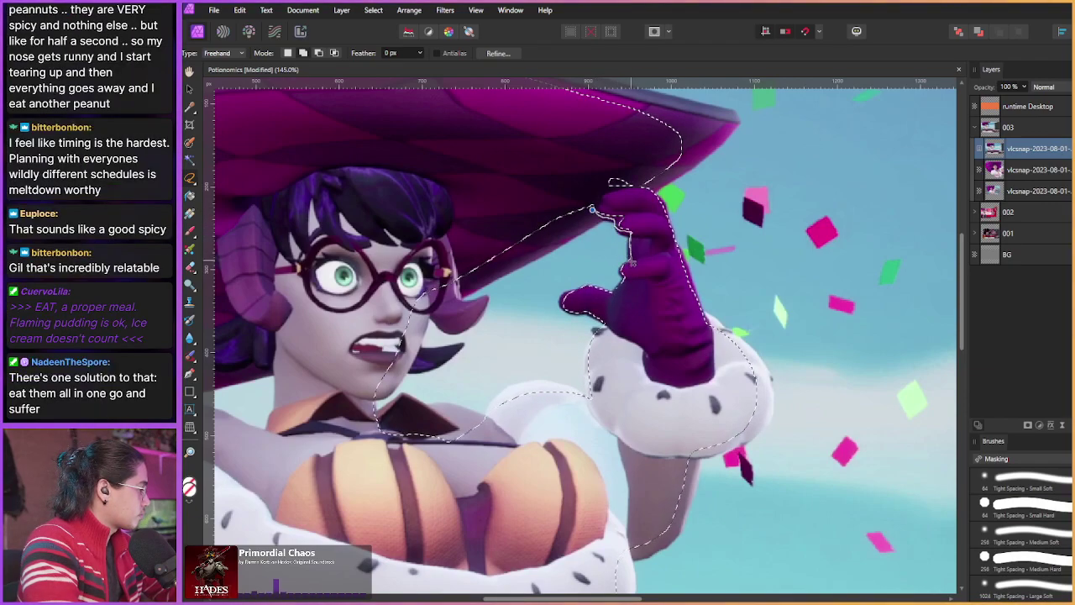
{"action": "mouse_move", "coordinate": [631, 264]}
{"action": "left_mouse_down"}
{"action": "mouse_move", "coordinate": [650, 245]}
{"action": "mouse_move", "coordinate": [624, 200]}
{"action": "left_mouse_up"}
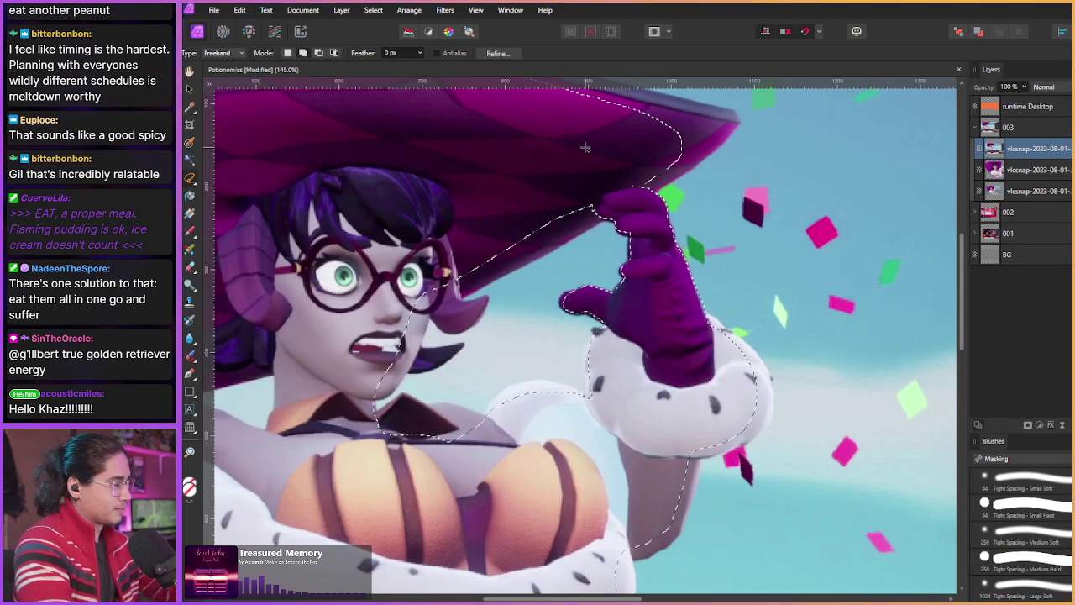
{"action": "scroll", "coordinate": [611, 228], "scroll_direction": "down", "scroll_amount": 1}
{"action": "scroll", "coordinate": [611, 228], "scroll_direction": "right", "scroll_amount": 1}
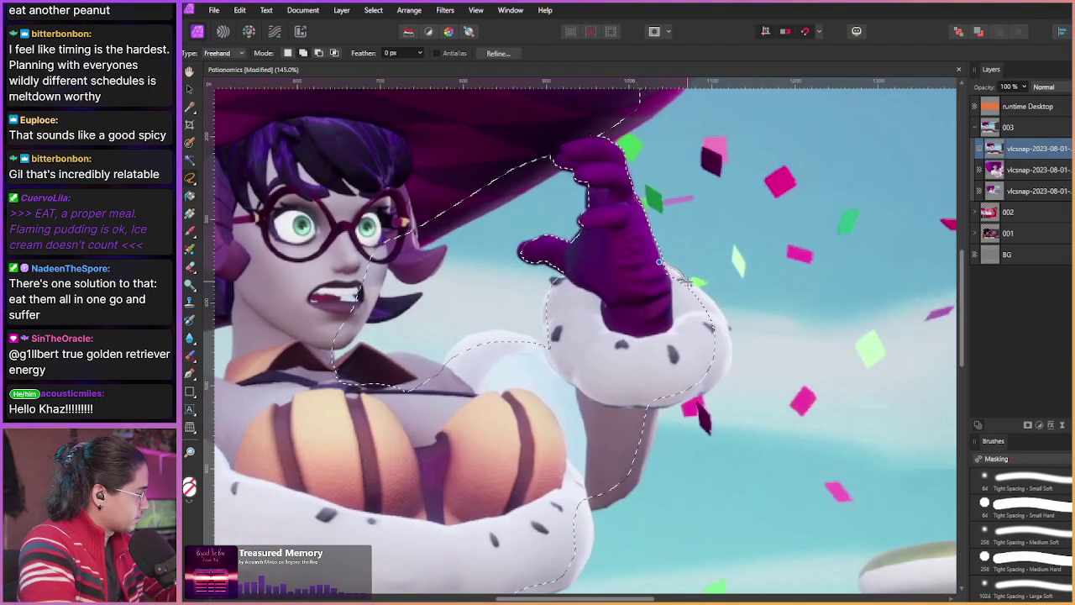
Step: Extend the selection along the white fur cuff's edge and close it around the arm
{"action": "left_click_drag", "start_coordinate": [720, 311], "coordinate": [714, 393]}
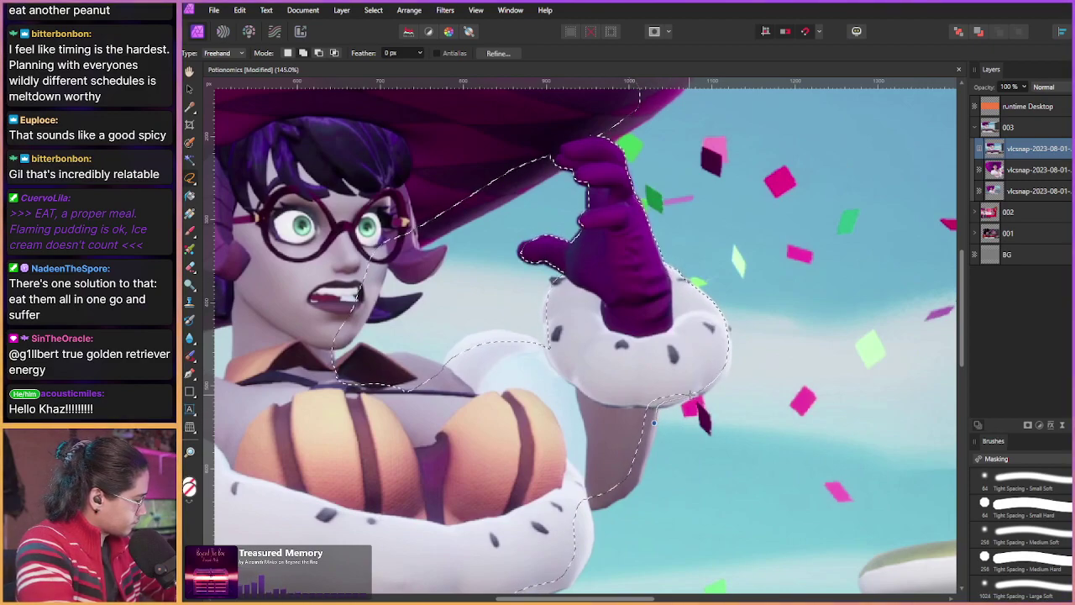
{"action": "scroll", "coordinate": [579, 315], "scroll_direction": "down", "scroll_amount": 2}
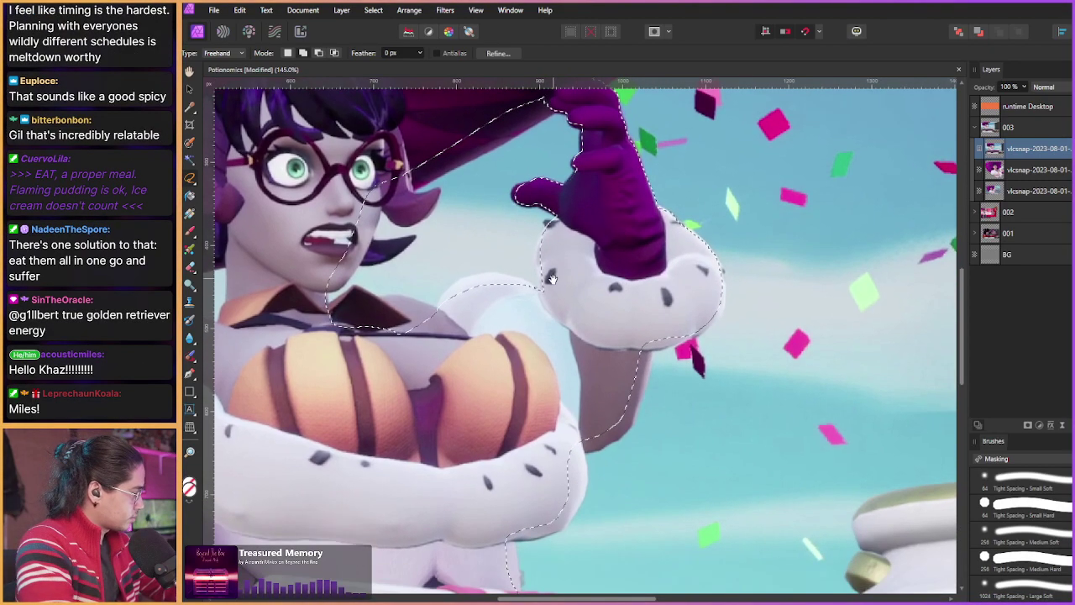
{"action": "scroll", "coordinate": [535, 296], "scroll_direction": "down", "scroll_amount": 2}
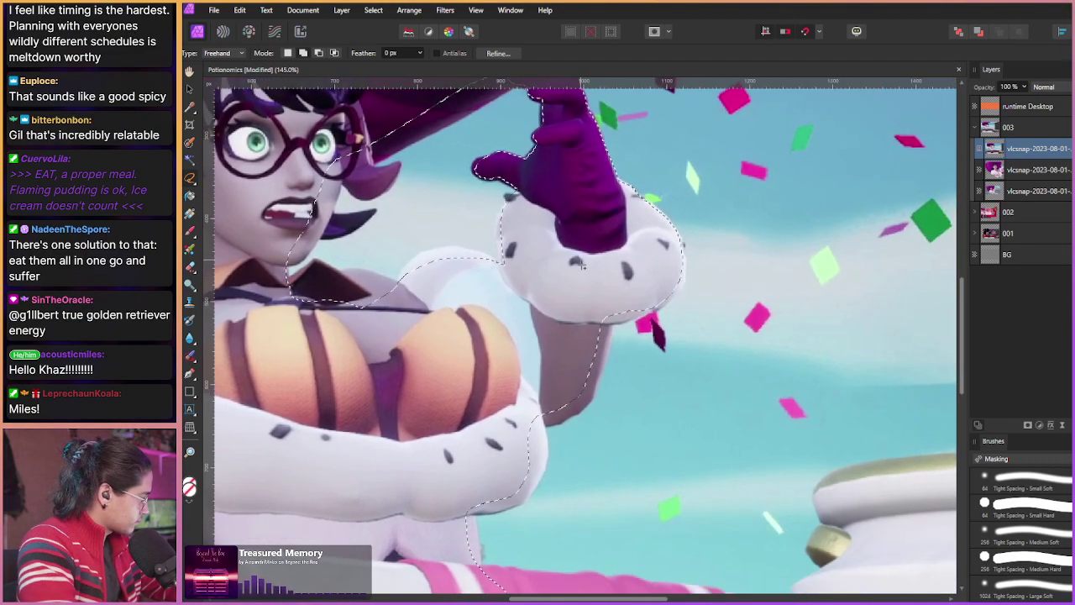
{"action": "scroll", "coordinate": [709, 223], "scroll_direction": "left", "scroll_amount": 3}
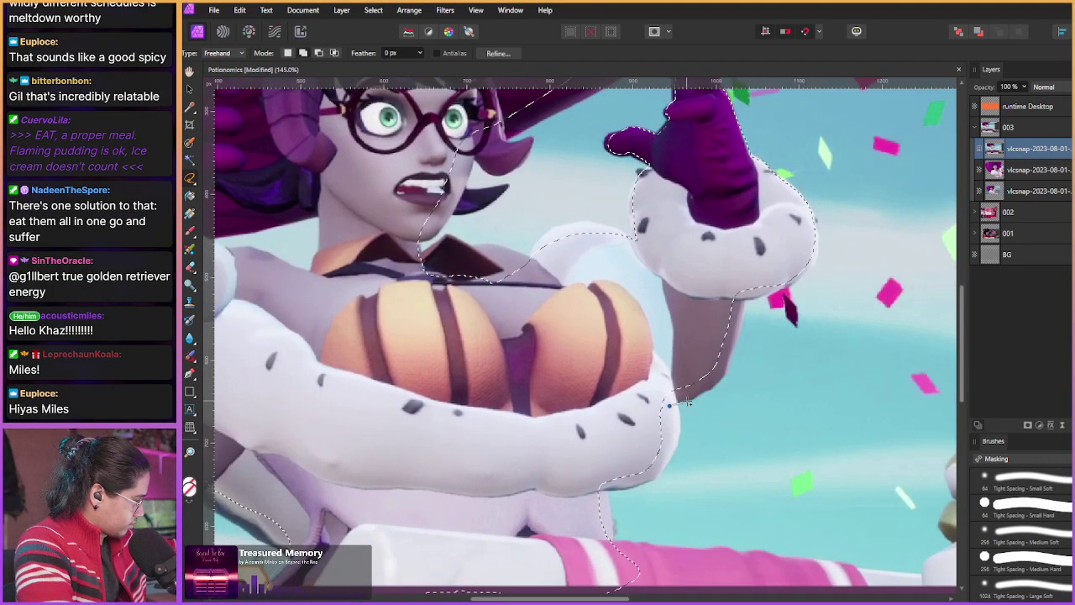
{"action": "left_click_drag", "start_coordinate": [718, 386], "coordinate": [710, 393]}
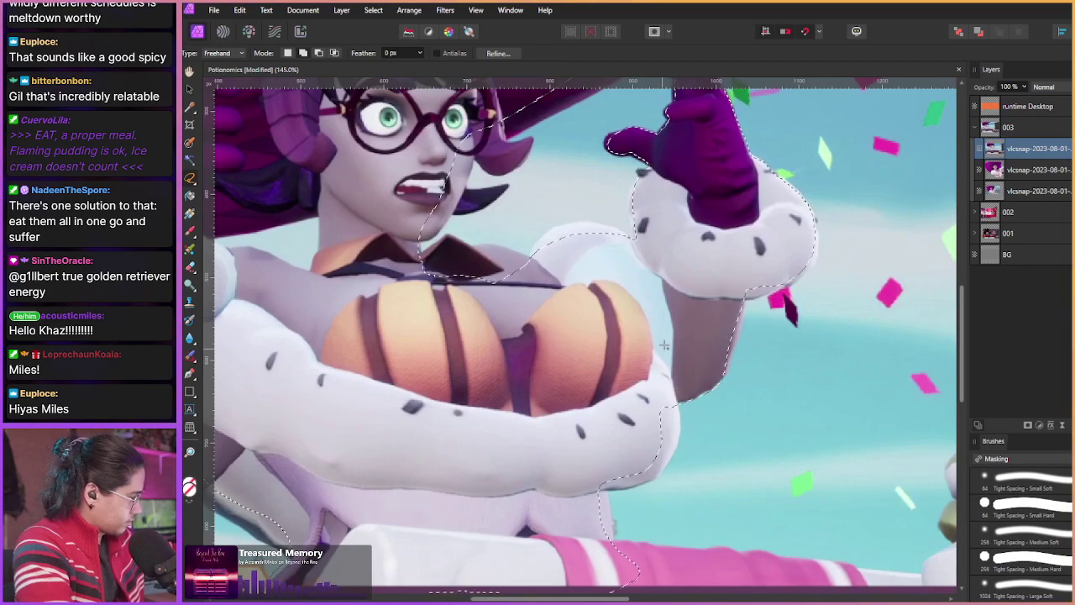
Step: Trace up the glove's right edge and add straight segments along the cuff
{"action": "scroll", "coordinate": [663, 228], "scroll_direction": "right", "scroll_amount": 2}
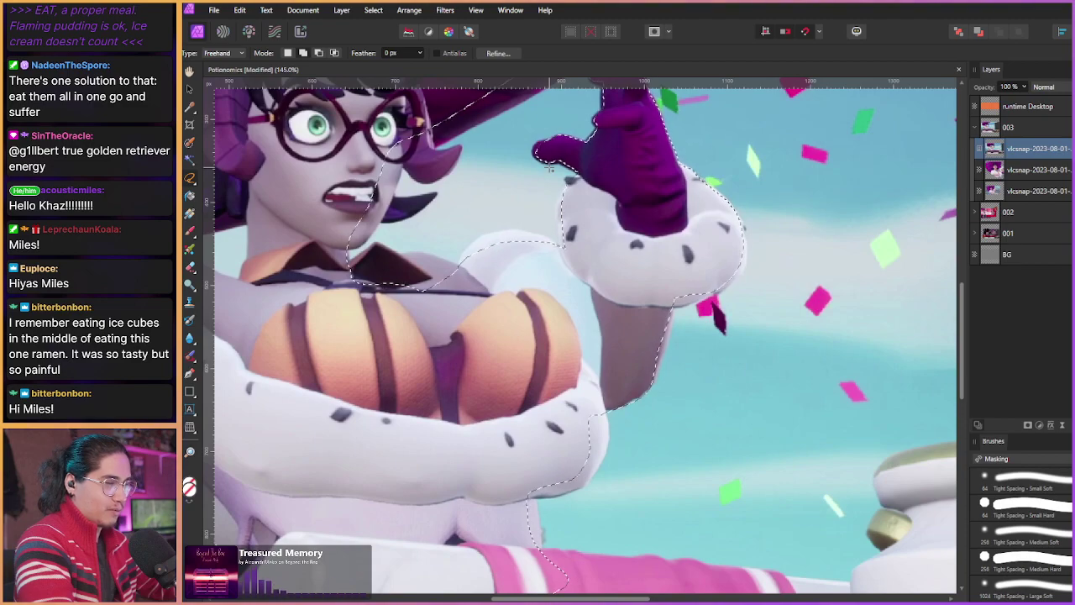
{"action": "scroll", "coordinate": [550, 168], "scroll_direction": "right", "scroll_amount": 3}
{"action": "scroll", "coordinate": [550, 168], "scroll_direction": "up", "scroll_amount": 1}
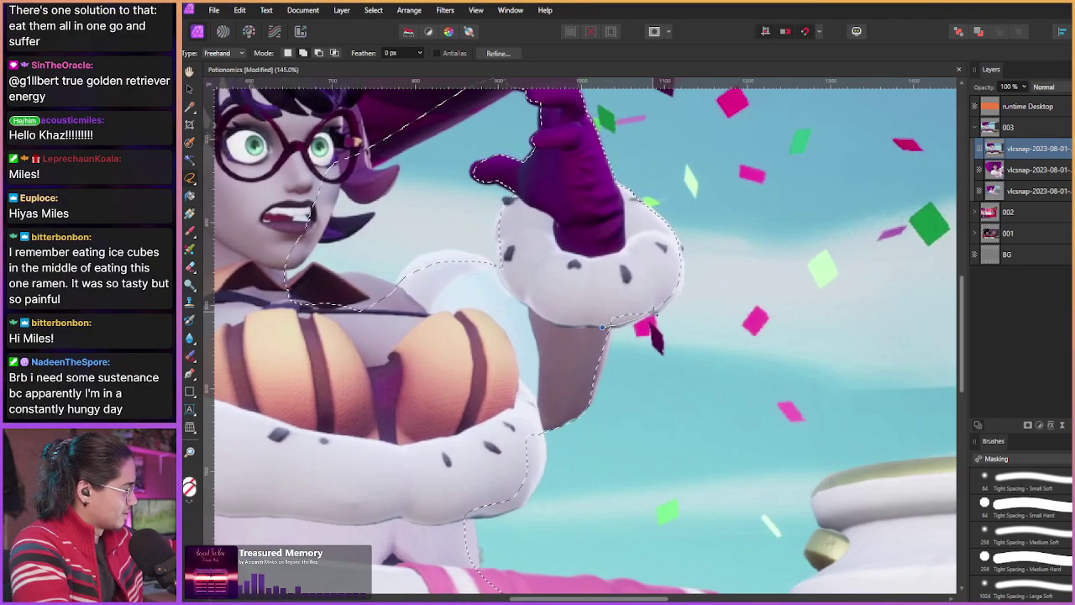
{"action": "left_click_drag", "start_coordinate": [594, 284], "coordinate": [616, 171]}
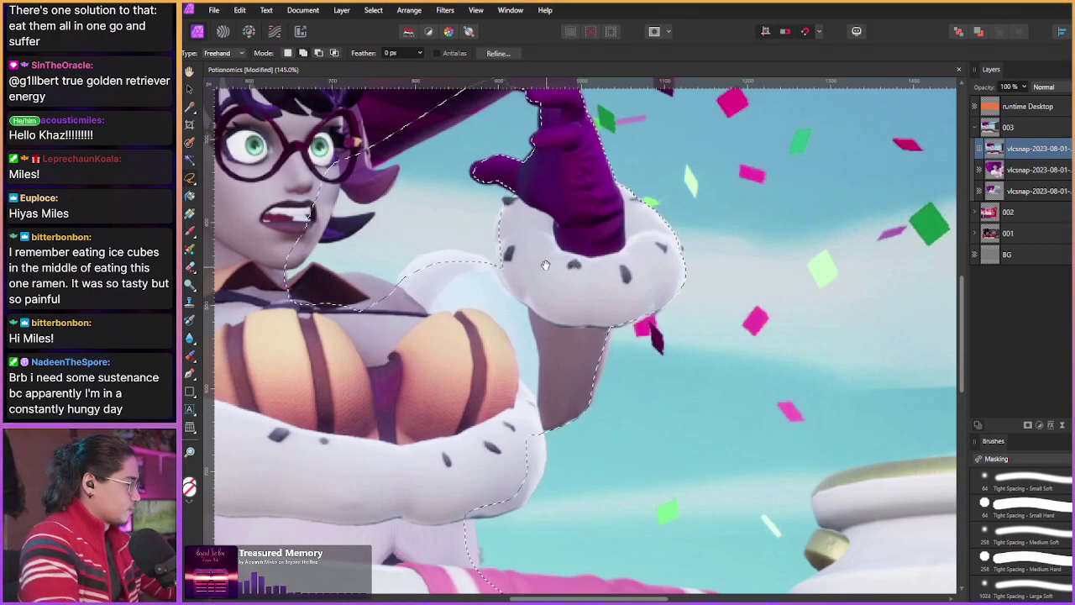
{"action": "scroll", "coordinate": [545, 265], "scroll_direction": "down", "scroll_amount": 2}
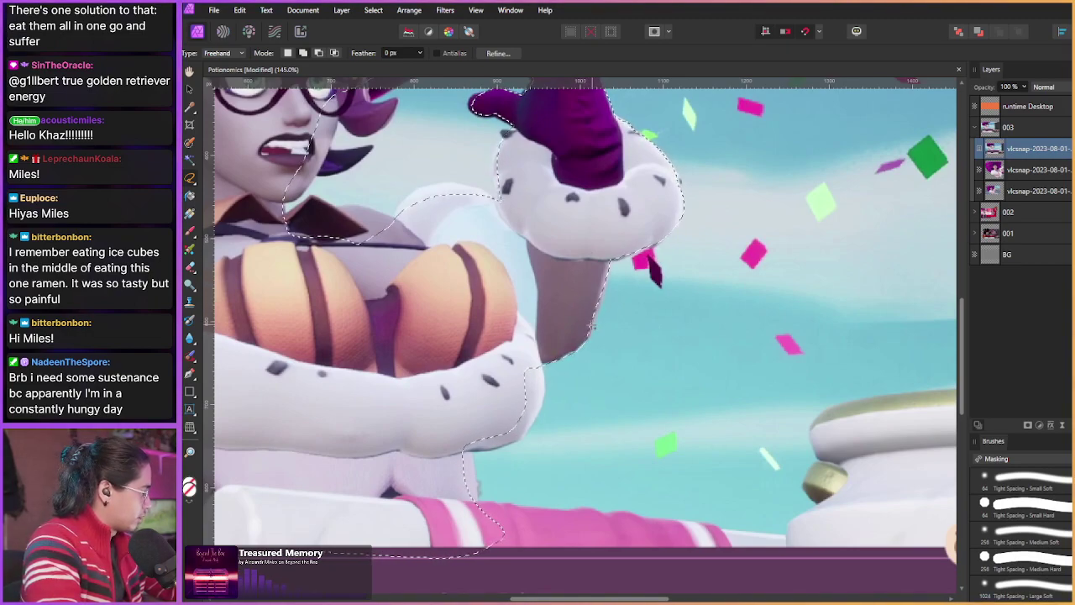
{"action": "scroll", "coordinate": [561, 246], "scroll_direction": "up", "scroll_amount": 3}
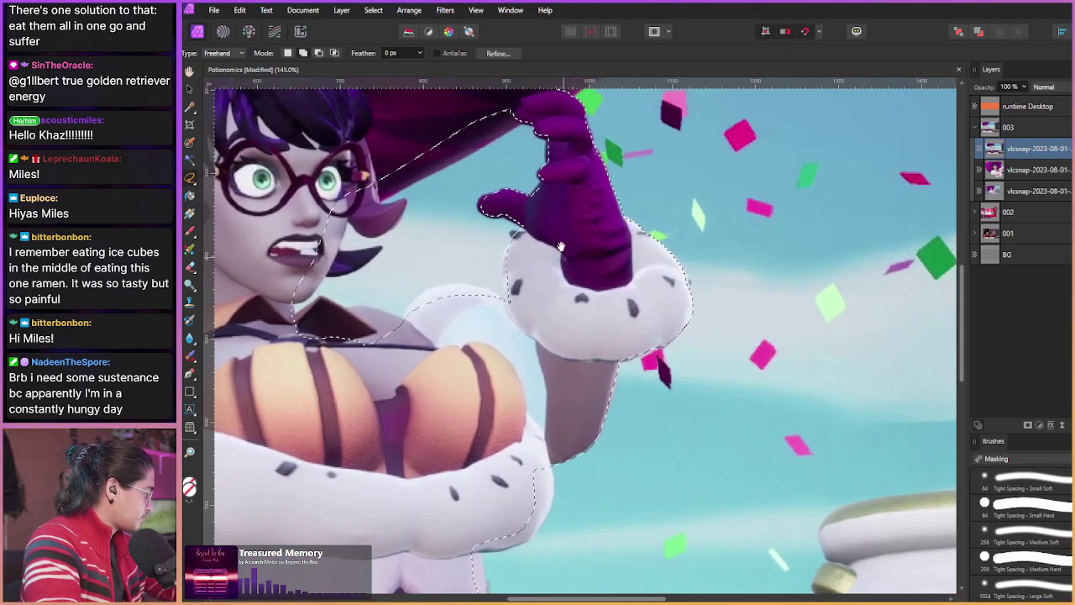
{"action": "left_click", "coordinate": [505, 303]}
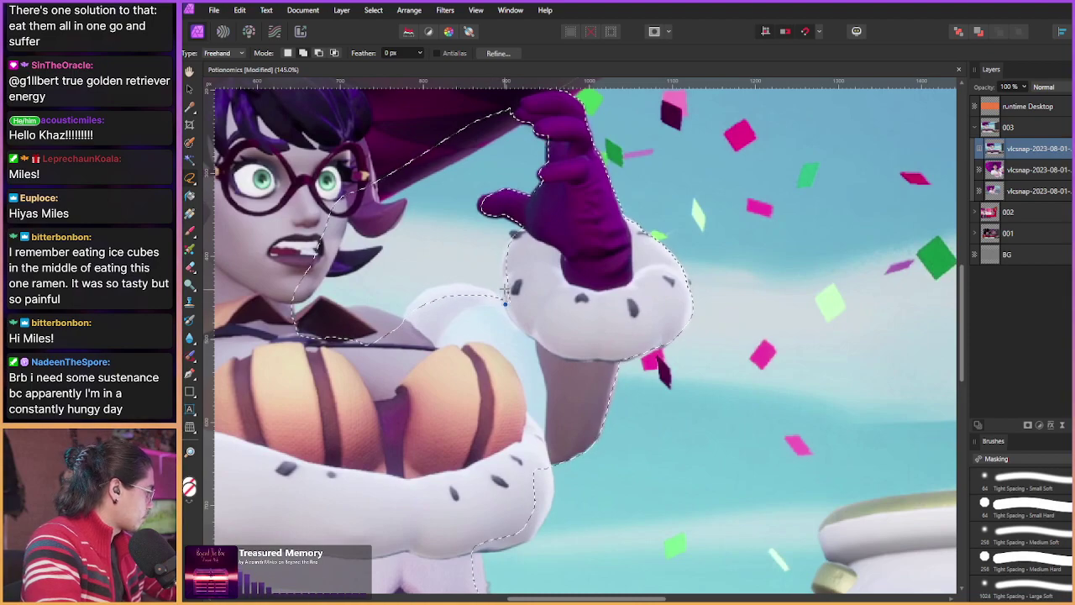
{"action": "left_click", "coordinate": [507, 286]}
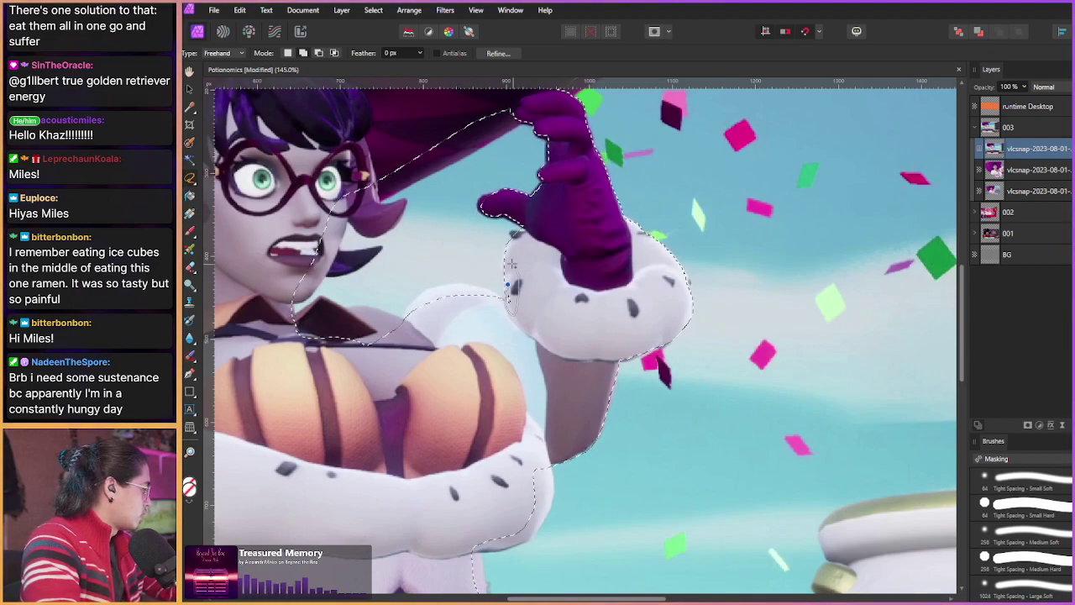
{"action": "scroll", "coordinate": [510, 264], "scroll_direction": "up", "scroll_amount": 5}
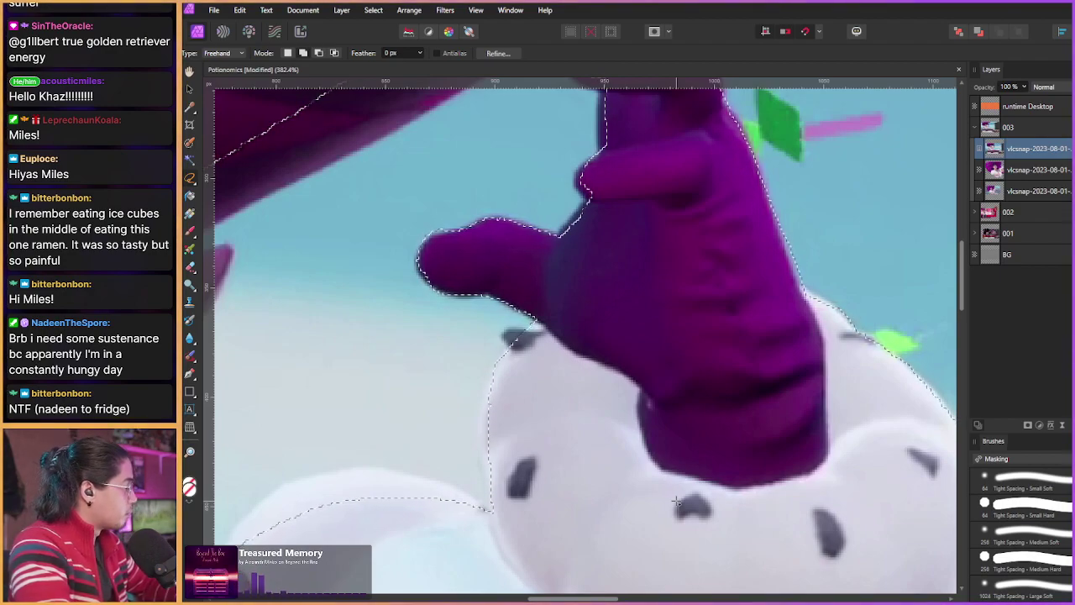
Step: Tighten the selection with straight edges between the glove's fingers up to the top finger
{"action": "scroll", "coordinate": [676, 501], "scroll_direction": "up", "scroll_amount": 2}
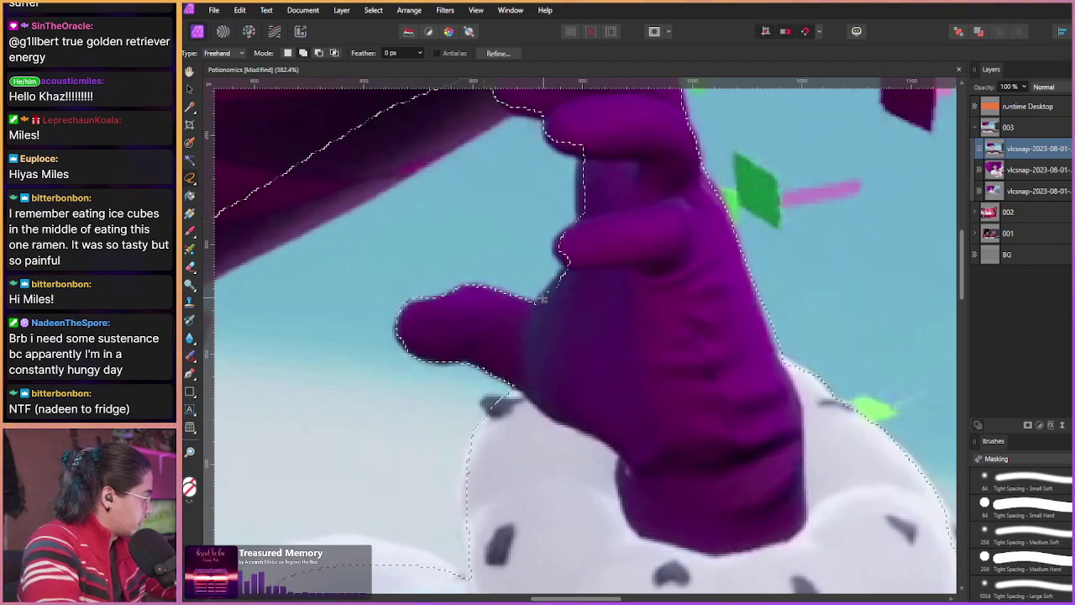
{"action": "scroll", "coordinate": [534, 191], "scroll_direction": "right", "scroll_amount": 1}
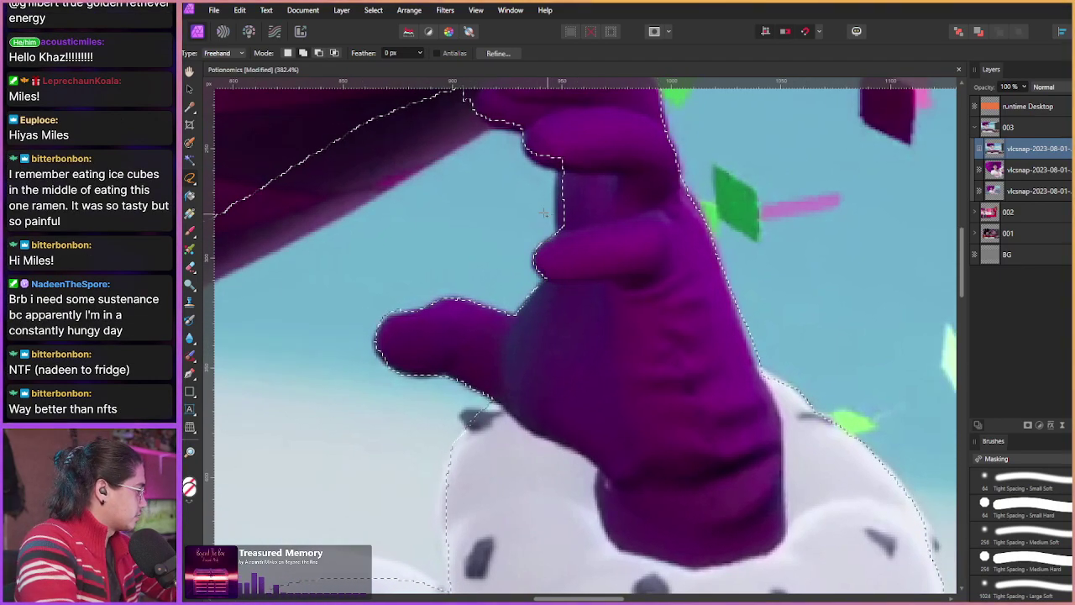
{"action": "scroll", "coordinate": [532, 231], "scroll_direction": "up", "scroll_amount": 2}
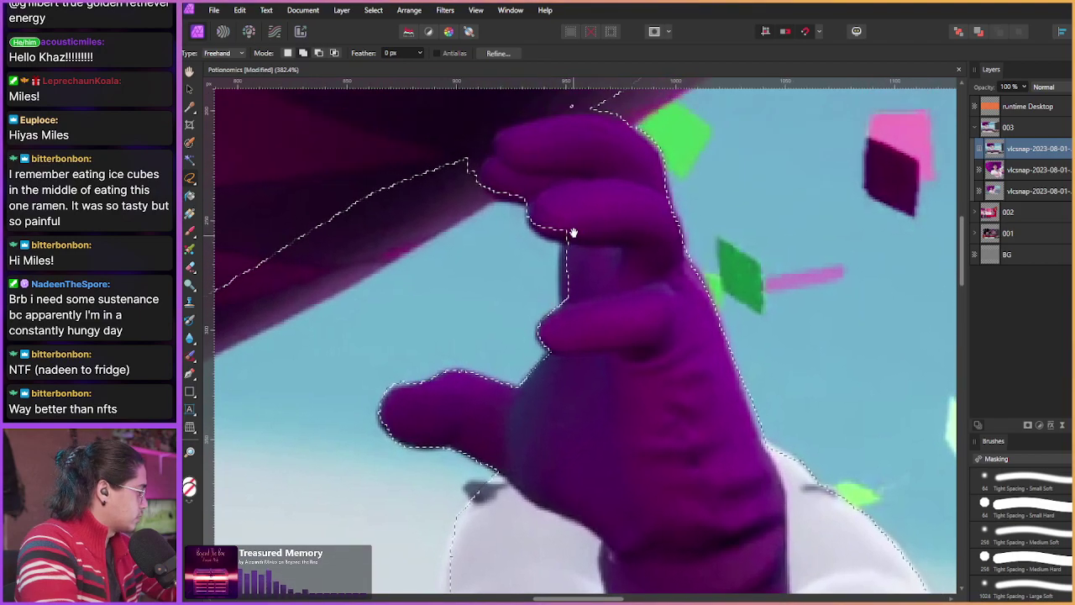
{"action": "left_click", "coordinate": [561, 309]}
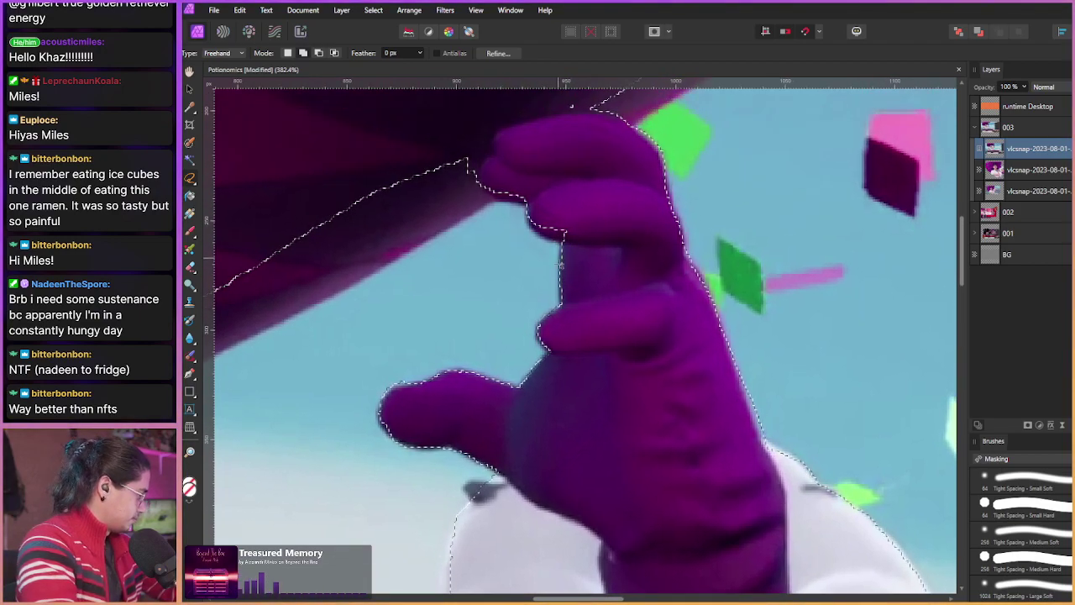
{"action": "left_click", "coordinate": [567, 235]}
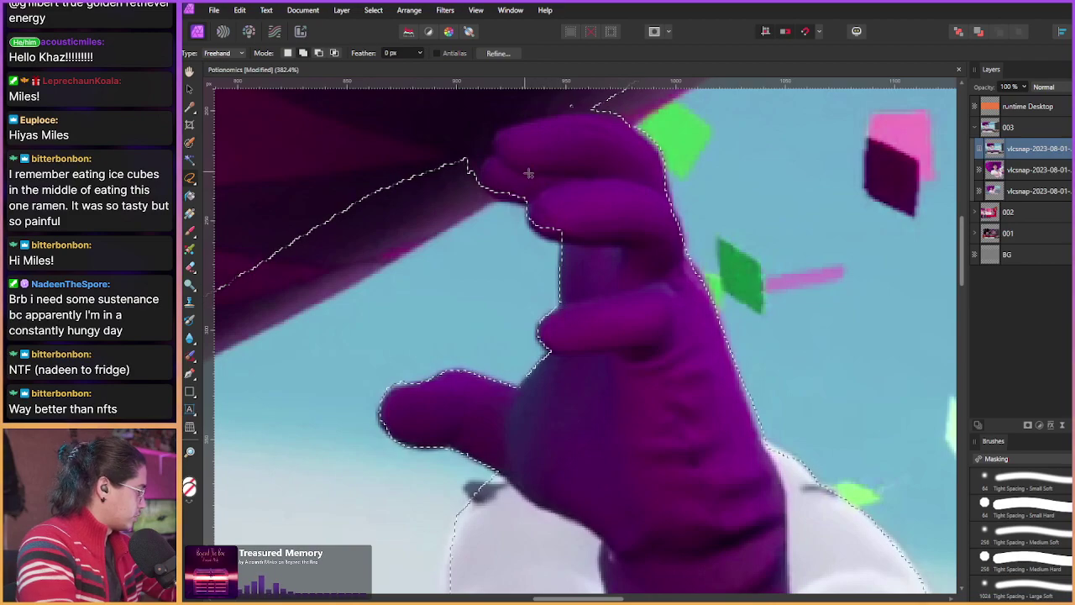
{"action": "left_click", "coordinate": [566, 241]}
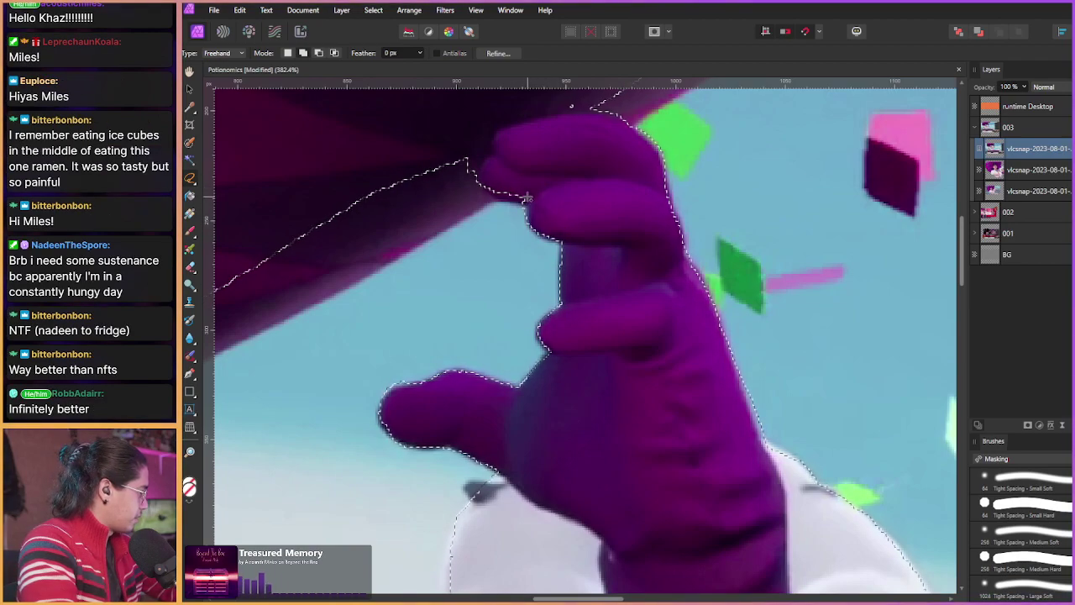
Step: Trace the selection along the magenta hat brim's underside out to its tip
{"action": "left_click_drag", "start_coordinate": [507, 189], "coordinate": [509, 220]}
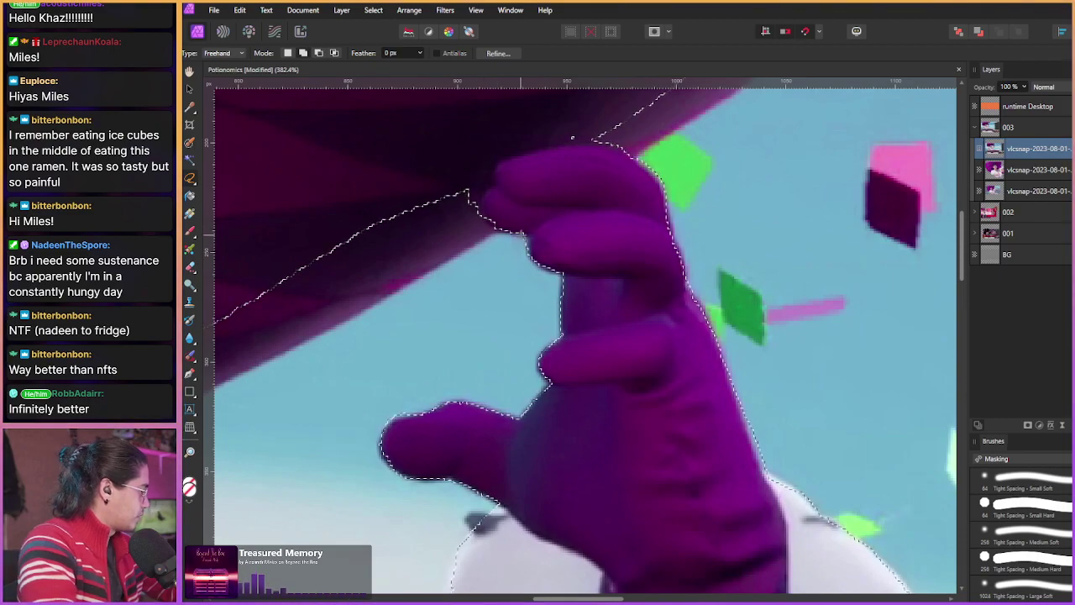
{"action": "key", "text": "alt"}
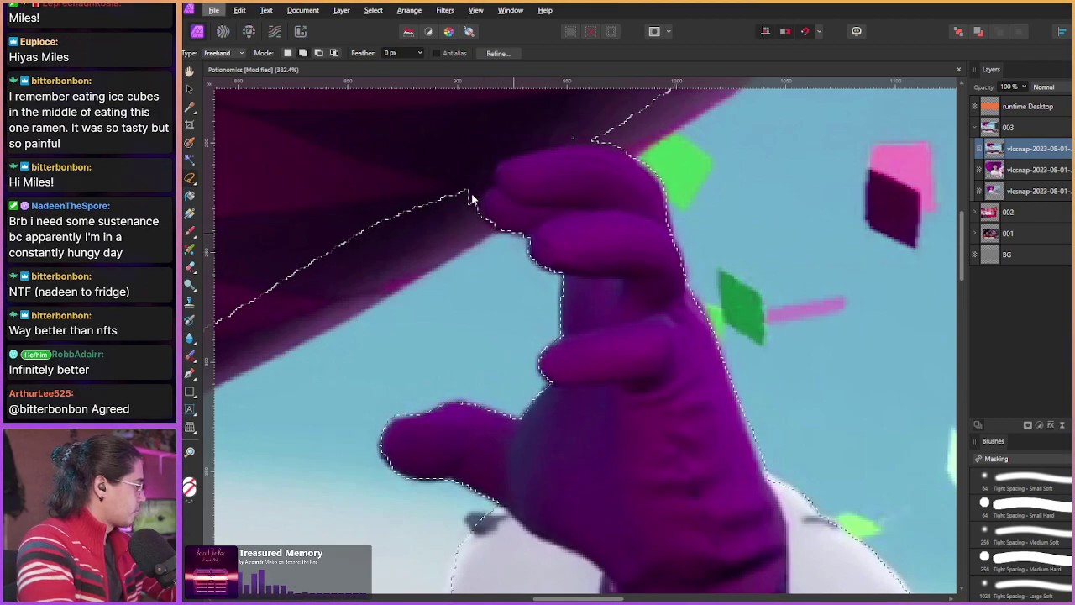
{"action": "mouse_move", "coordinate": [405, 205]}
{"action": "left_mouse_down"}
{"action": "mouse_move", "coordinate": [507, 220]}
{"action": "mouse_move", "coordinate": [475, 244]}
{"action": "mouse_move", "coordinate": [487, 244]}
{"action": "mouse_move", "coordinate": [499, 307]}
{"action": "mouse_move", "coordinate": [510, 273]}
{"action": "mouse_move", "coordinate": [458, 281]}
{"action": "left_mouse_up"}
{"action": "mouse_move", "coordinate": [545, 219]}
{"action": "left_mouse_down"}
{"action": "mouse_move", "coordinate": [580, 288]}
{"action": "mouse_move", "coordinate": [655, 262]}
{"action": "mouse_move", "coordinate": [510, 361]}
{"action": "left_mouse_up"}
{"action": "mouse_move", "coordinate": [655, 263]}
{"action": "left_mouse_down"}
{"action": "mouse_move", "coordinate": [736, 180]}
{"action": "mouse_move", "coordinate": [714, 135]}
{"action": "mouse_move", "coordinate": [537, 147]}
{"action": "mouse_move", "coordinate": [445, 175]}
{"action": "mouse_move", "coordinate": [398, 206]}
{"action": "mouse_move", "coordinate": [387, 241]}
{"action": "mouse_move", "coordinate": [413, 290]}
{"action": "mouse_move", "coordinate": [430, 248]}
{"action": "mouse_move", "coordinate": [515, 340]}
{"action": "mouse_move", "coordinate": [510, 306]}
{"action": "left_mouse_up"}
Step: Lasso along the hat's top edge, adding loops around the brim's pointed tip
{"action": "scroll", "coordinate": [403, 273], "scroll_direction": "down", "scroll_amount": 2}
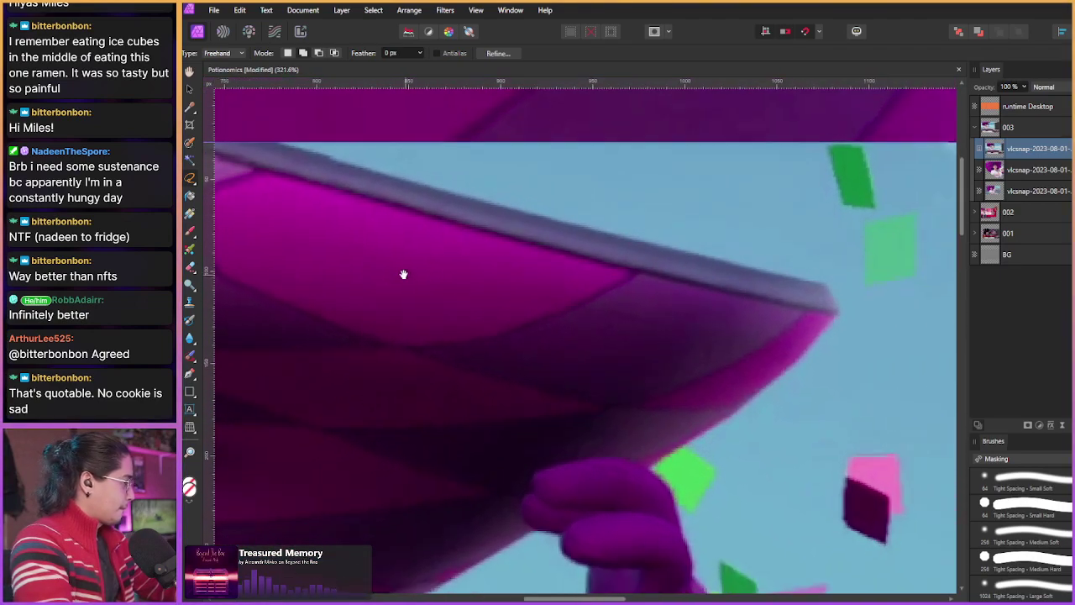
{"action": "mouse_move", "coordinate": [369, 161]}
{"action": "left_mouse_down"}
{"action": "mouse_move", "coordinate": [594, 232]}
{"action": "mouse_move", "coordinate": [869, 295]}
{"action": "mouse_move", "coordinate": [886, 326]}
{"action": "mouse_move", "coordinate": [607, 337]}
{"action": "mouse_move", "coordinate": [343, 151]}
{"action": "left_mouse_up"}
{"action": "mouse_move", "coordinate": [339, 260]}
{"action": "left_mouse_down"}
{"action": "mouse_move", "coordinate": [498, 265]}
{"action": "mouse_move", "coordinate": [599, 323]}
{"action": "left_mouse_up"}
{"action": "scroll", "coordinate": [599, 323], "scroll_direction": "down", "scroll_amount": 3}
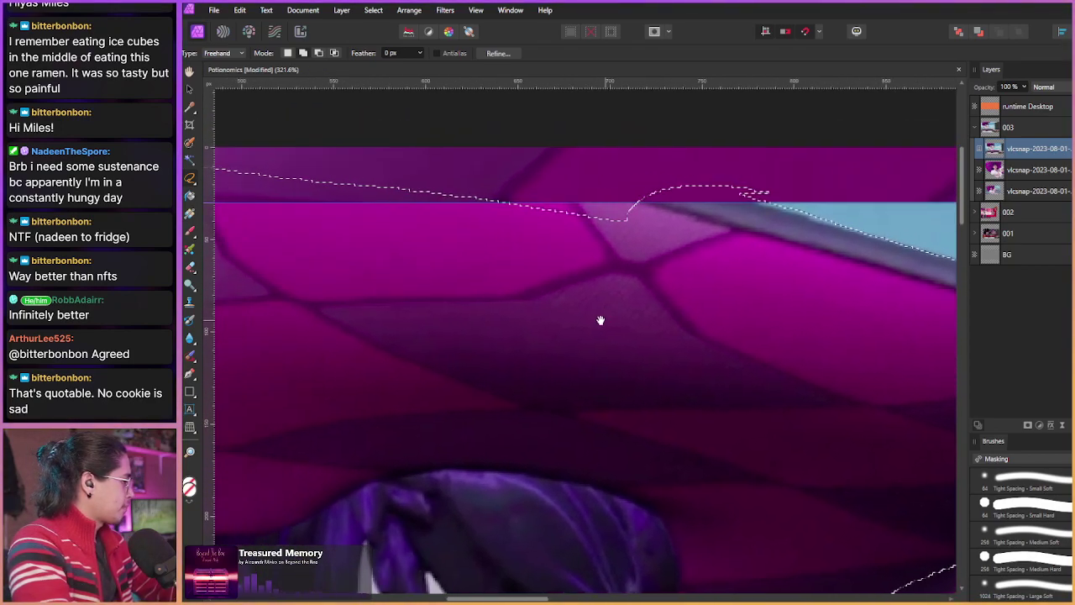
{"action": "mouse_move", "coordinate": [488, 209]}
{"action": "left_mouse_down"}
{"action": "mouse_move", "coordinate": [509, 278]}
{"action": "mouse_move", "coordinate": [492, 211]}
{"action": "left_mouse_up"}
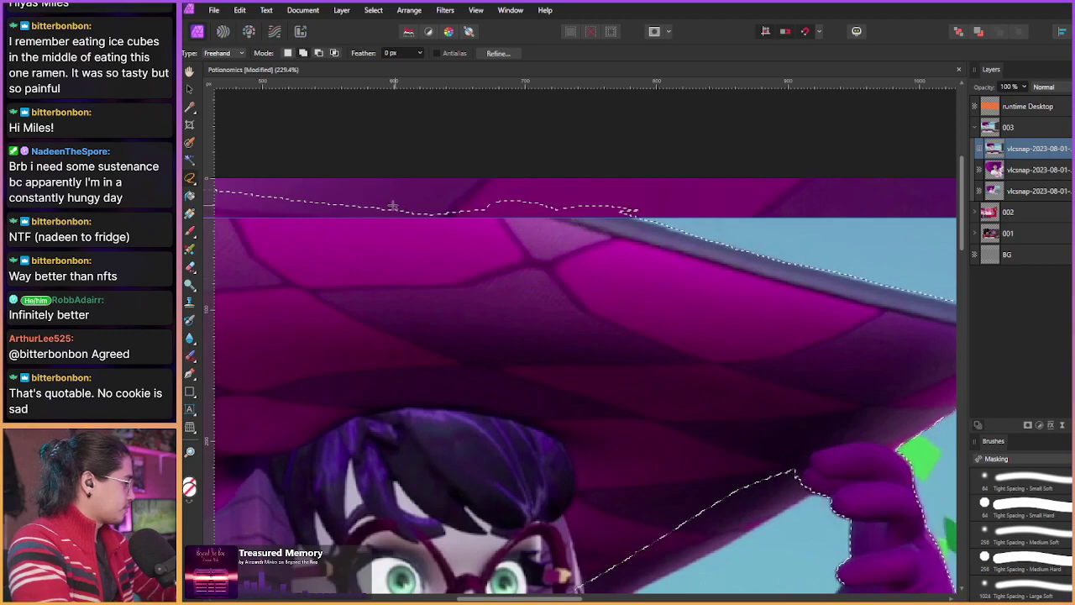
{"action": "scroll", "coordinate": [439, 240], "scroll_direction": "down", "scroll_amount": 5}
{"action": "scroll", "coordinate": [439, 240], "scroll_direction": "right", "scroll_amount": 2}
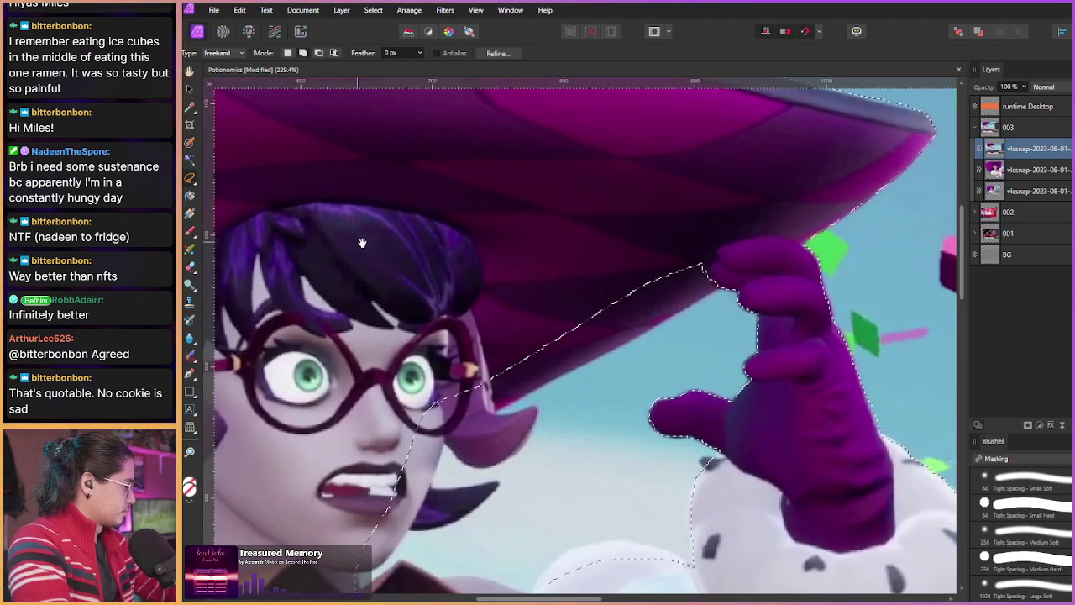
Step: Trace the selection down along the edge beside the purple gloved hand
{"action": "left_click_drag", "start_coordinate": [528, 283], "coordinate": [449, 269]}
{"action": "scroll", "coordinate": [481, 268], "scroll_direction": "up", "scroll_amount": 2}
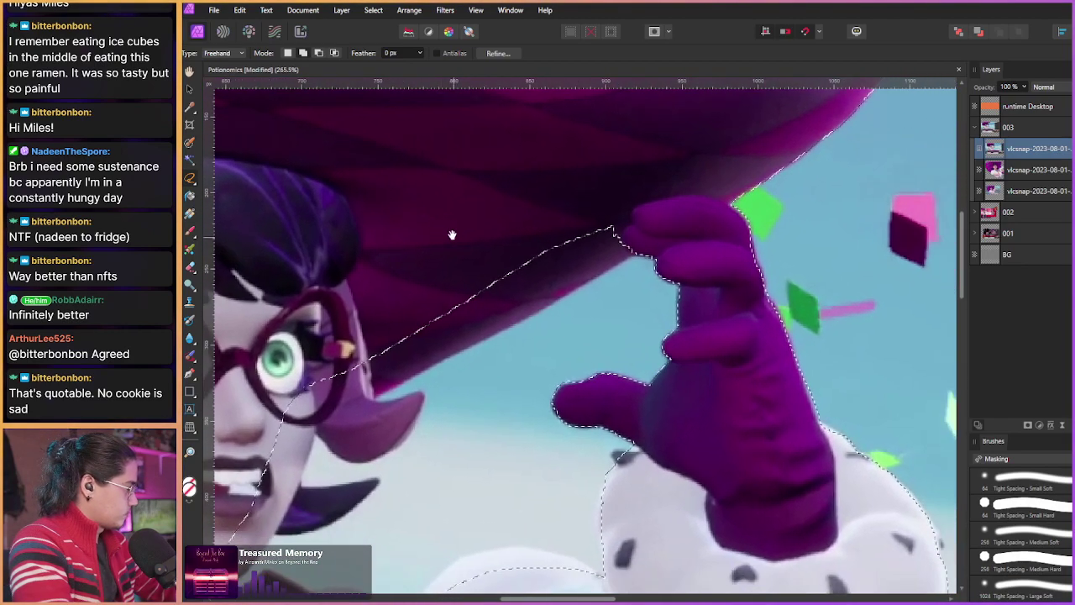
{"action": "scroll", "coordinate": [508, 276], "scroll_direction": "down", "scroll_amount": 2}
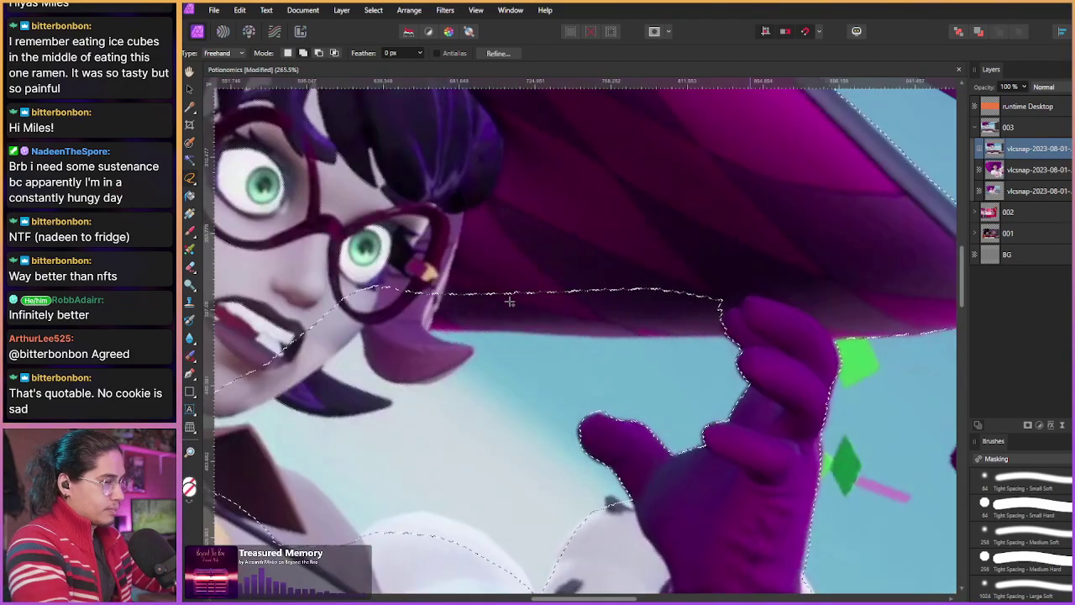
{"action": "scroll", "coordinate": [496, 311], "scroll_direction": "up", "scroll_amount": 4}
{"action": "scroll", "coordinate": [494, 322], "scroll_direction": "up", "scroll_amount": 6}
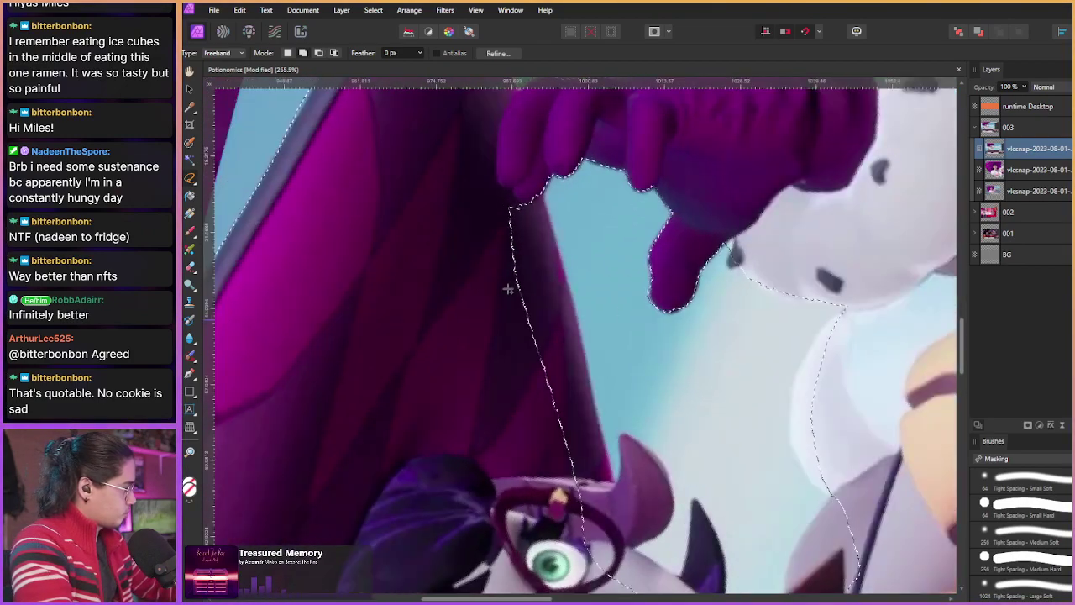
{"action": "mouse_move", "coordinate": [473, 222]}
{"action": "left_mouse_down"}
{"action": "mouse_move", "coordinate": [673, 446]}
{"action": "mouse_move", "coordinate": [588, 458]}
{"action": "mouse_move", "coordinate": [404, 282]}
{"action": "mouse_move", "coordinate": [416, 303]}
{"action": "left_mouse_up"}
{"action": "scroll", "coordinate": [425, 328], "scroll_direction": "down", "scroll_amount": 3}
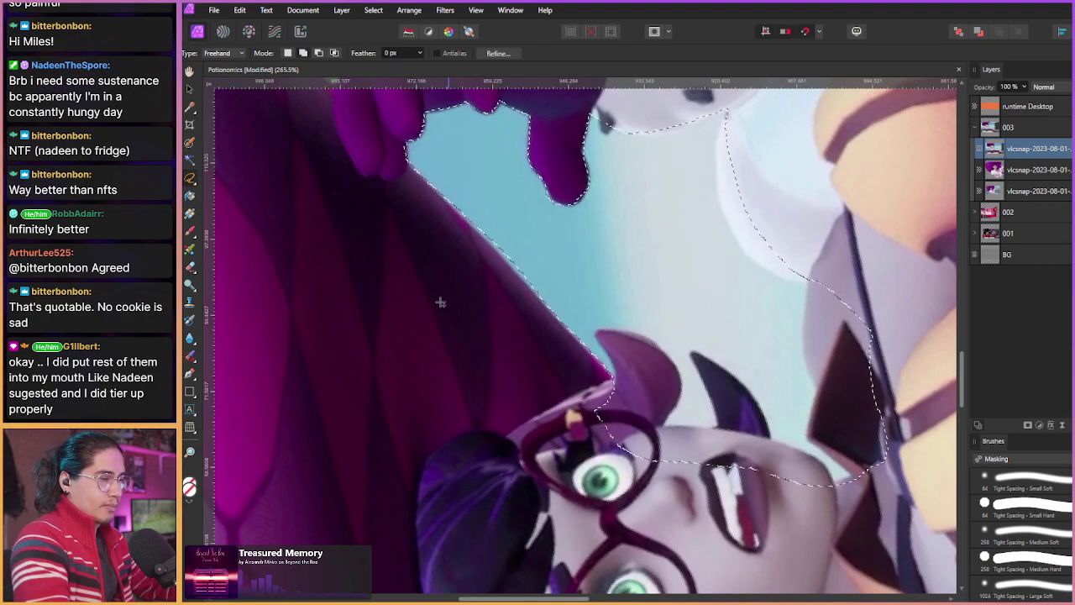
{"action": "scroll", "coordinate": [430, 327], "scroll_direction": "up", "scroll_amount": 2}
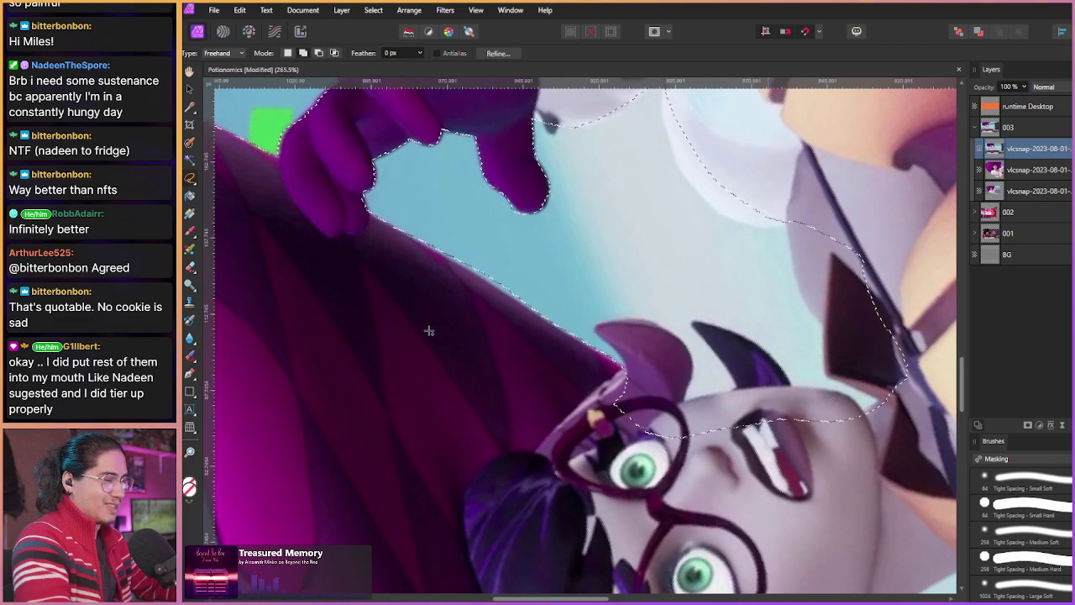
{"action": "scroll", "coordinate": [434, 332], "scroll_direction": "up", "scroll_amount": 2}
{"action": "scroll", "coordinate": [434, 337], "scroll_direction": "down", "scroll_amount": 8}
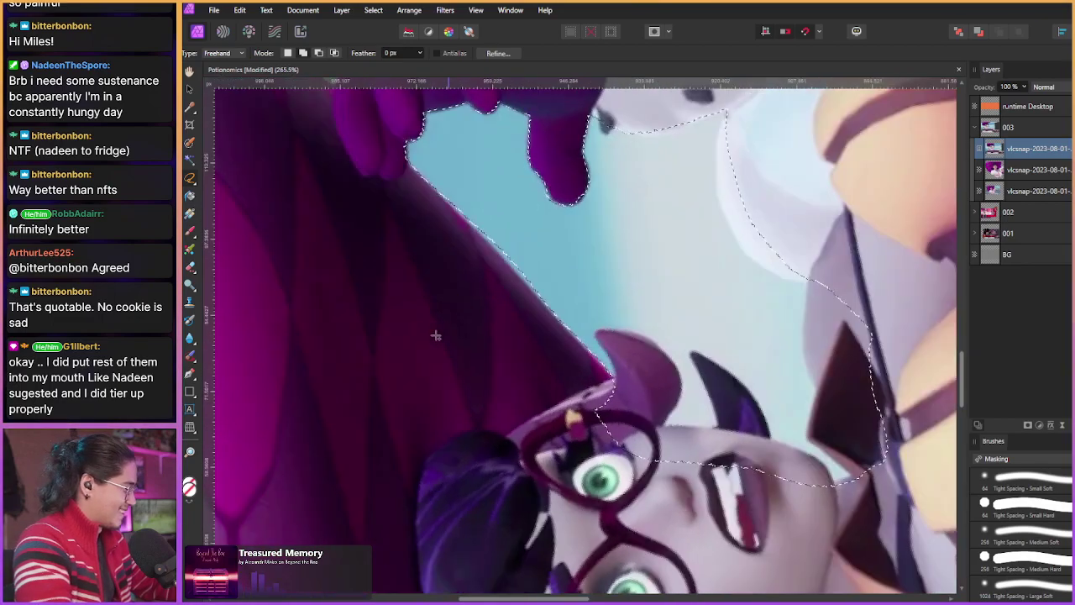
{"action": "scroll", "coordinate": [434, 337], "scroll_direction": "down", "scroll_amount": 2}
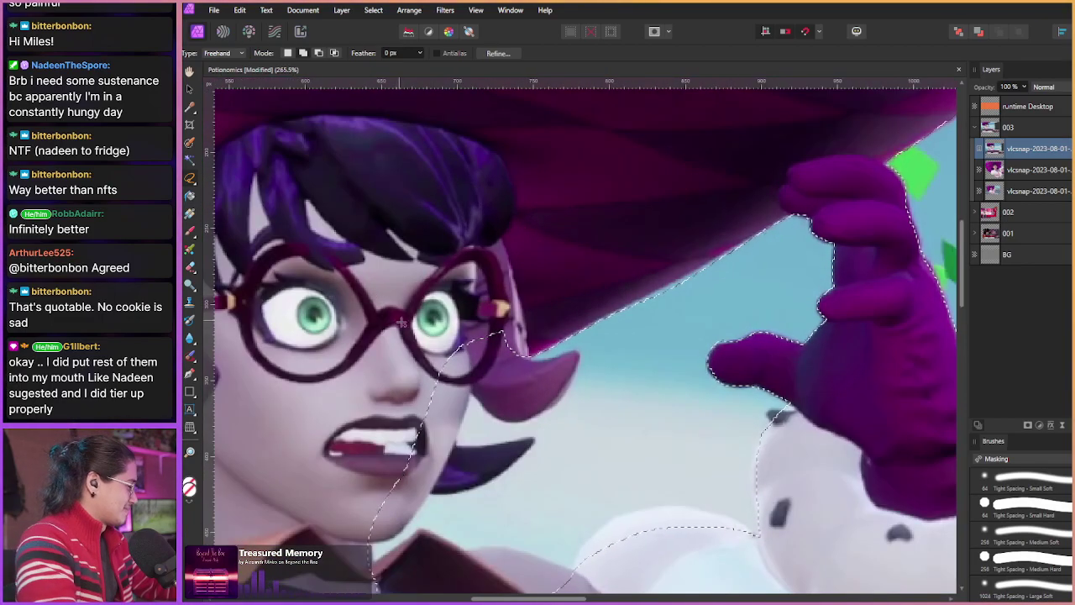
{"action": "scroll", "coordinate": [402, 322], "scroll_direction": "up", "scroll_amount": 3}
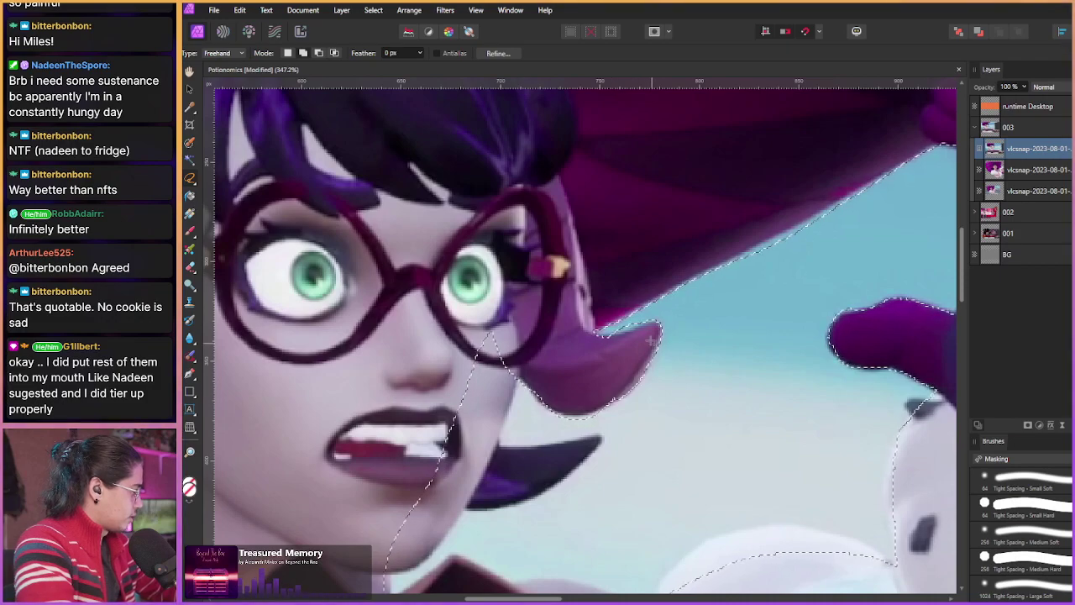
{"action": "scroll", "coordinate": [570, 322], "scroll_direction": "up", "scroll_amount": 5}
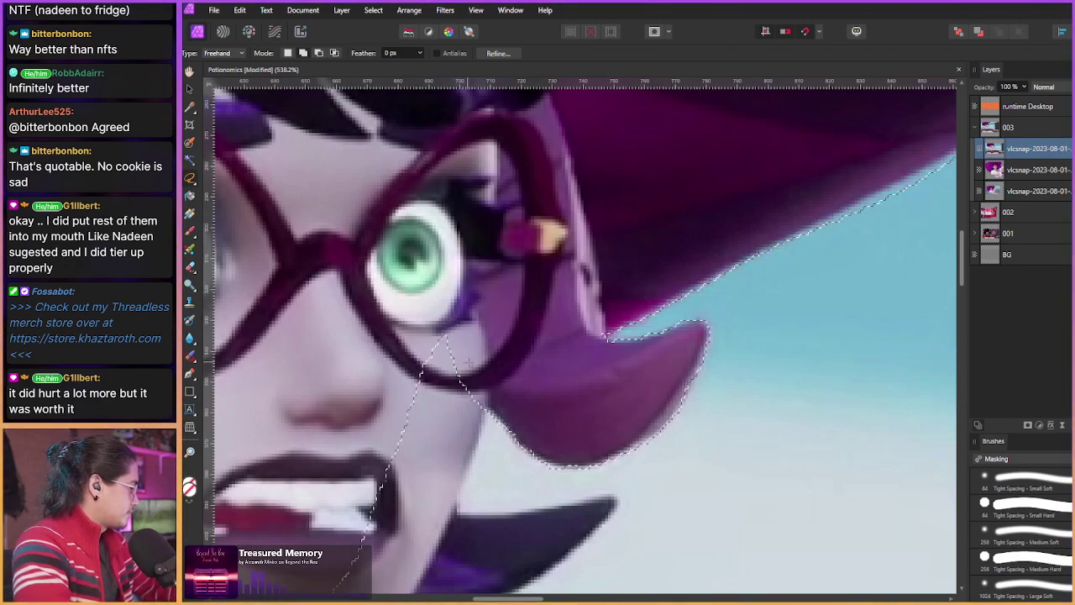
Step: Trace the jaw edge and include the dark purple hair strand beside the mouth
{"action": "left_click_drag", "start_coordinate": [367, 425], "coordinate": [490, 310]}
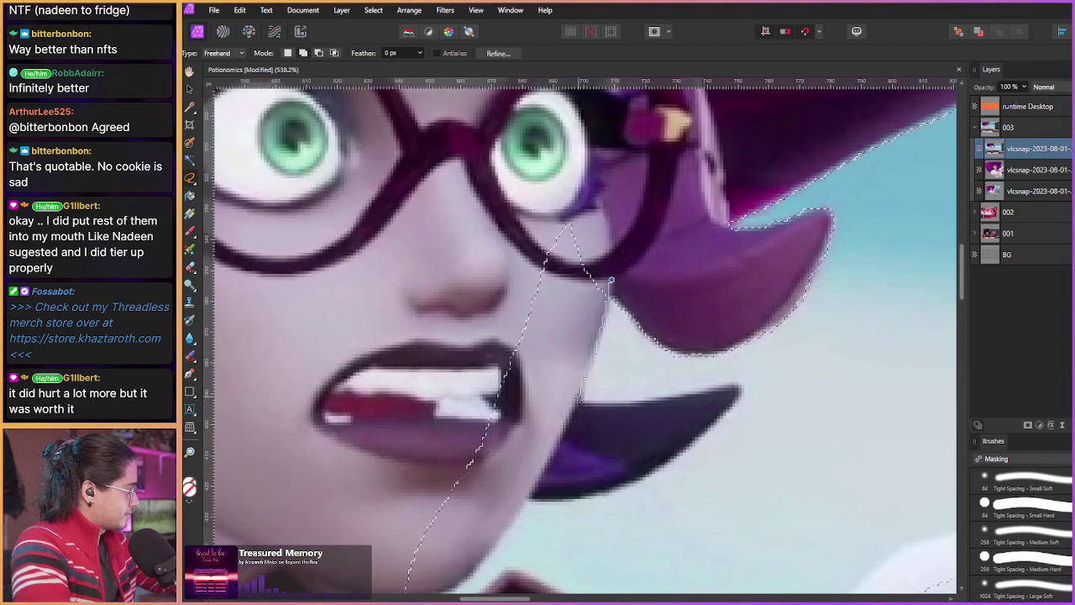
{"action": "left_click_drag", "start_coordinate": [469, 518], "coordinate": [544, 224]}
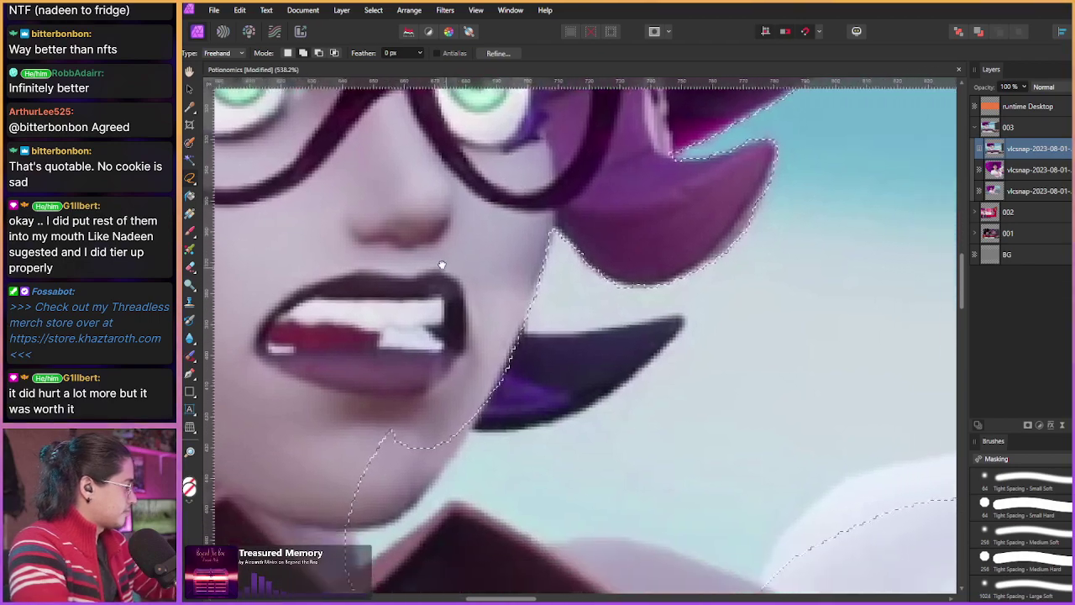
{"action": "scroll", "coordinate": [521, 269], "scroll_direction": "down", "scroll_amount": 3}
{"action": "mouse_move", "coordinate": [507, 321]}
{"action": "left_mouse_down"}
{"action": "mouse_move", "coordinate": [574, 324]}
{"action": "mouse_move", "coordinate": [659, 303]}
{"action": "mouse_move", "coordinate": [678, 312]}
{"action": "mouse_move", "coordinate": [591, 391]}
{"action": "mouse_move", "coordinate": [517, 421]}
{"action": "left_mouse_up"}
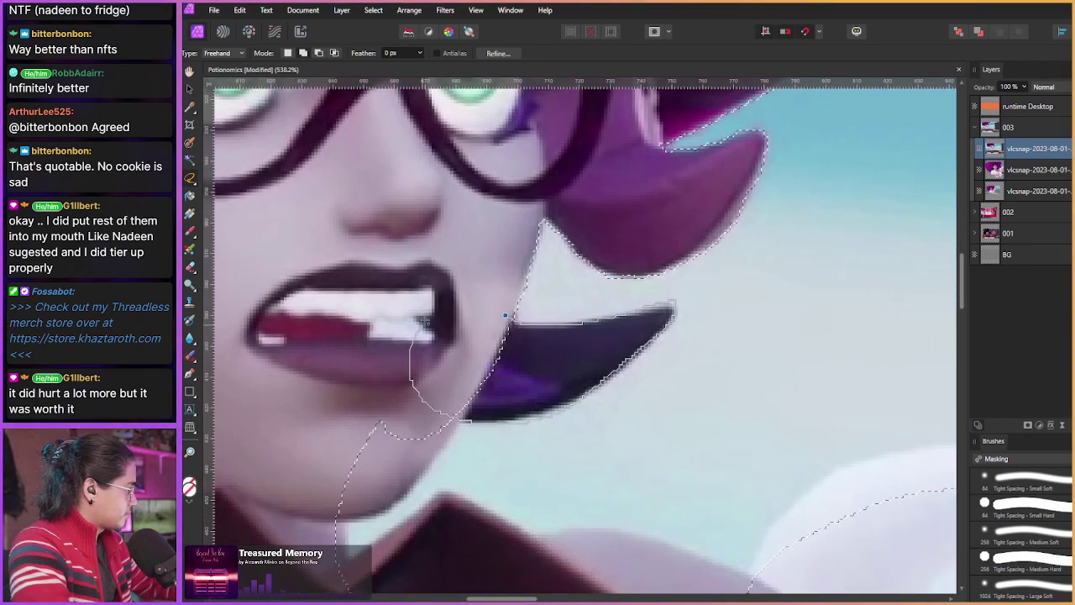
{"action": "mouse_move", "coordinate": [413, 336]}
{"action": "left_mouse_down"}
{"action": "mouse_move", "coordinate": [522, 285]}
{"action": "mouse_move", "coordinate": [562, 280]}
{"action": "left_mouse_up"}
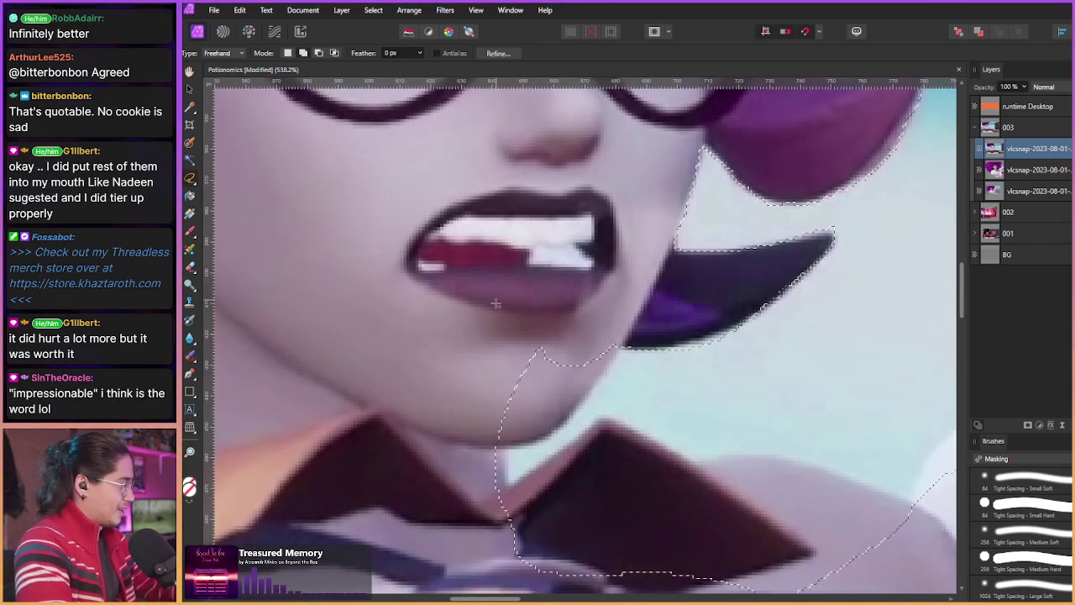
Step: Trace around the chin and subtract the collar area from the selection
{"action": "left_click_drag", "start_coordinate": [494, 337], "coordinate": [495, 286]}
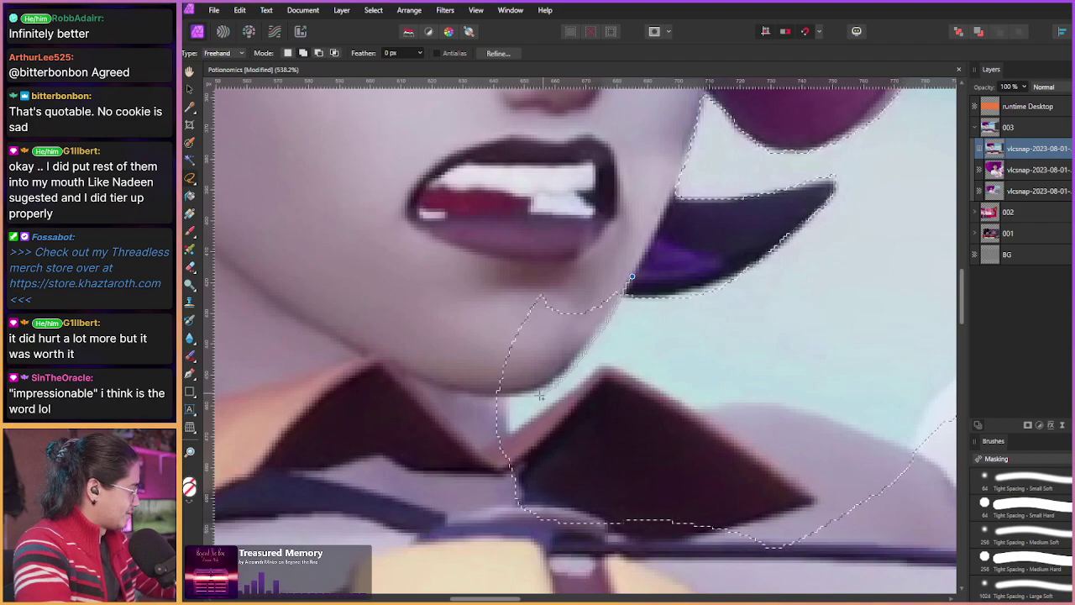
{"action": "left_click_drag", "start_coordinate": [632, 275], "coordinate": [632, 277]}
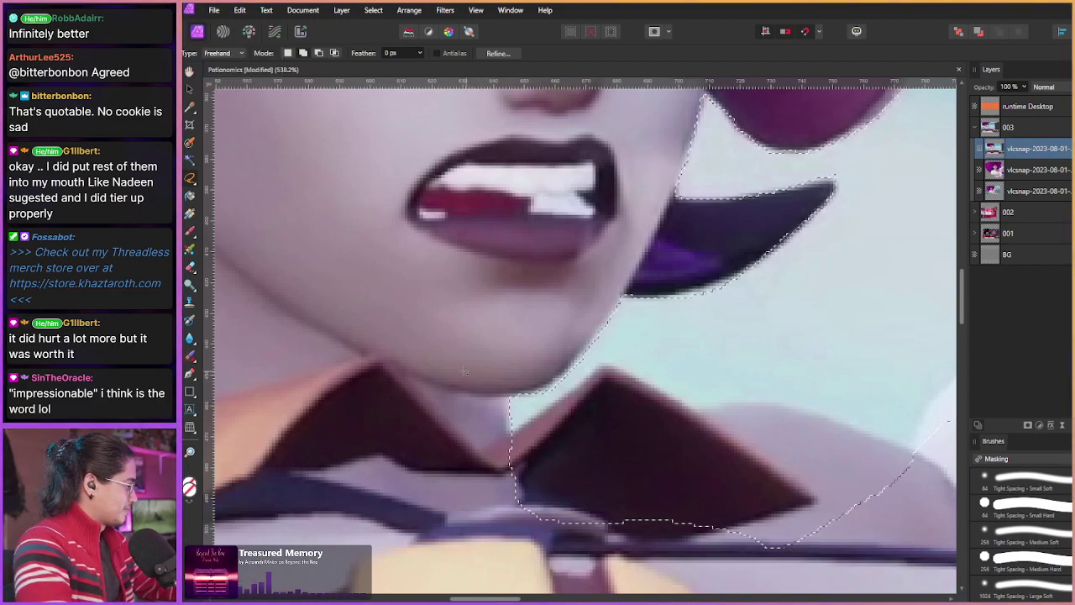
{"action": "left_click_drag", "start_coordinate": [474, 379], "coordinate": [382, 262]}
{"action": "mouse_move", "coordinate": [444, 322]}
{"action": "left_mouse_down"}
{"action": "mouse_move", "coordinate": [548, 254]}
{"action": "mouse_move", "coordinate": [644, 304]}
{"action": "mouse_move", "coordinate": [730, 298]}
{"action": "mouse_move", "coordinate": [812, 323]}
{"action": "mouse_move", "coordinate": [873, 405]}
{"action": "mouse_move", "coordinate": [673, 500]}
{"action": "left_mouse_up"}
{"action": "scroll", "coordinate": [432, 389], "scroll_direction": "down", "scroll_amount": 2}
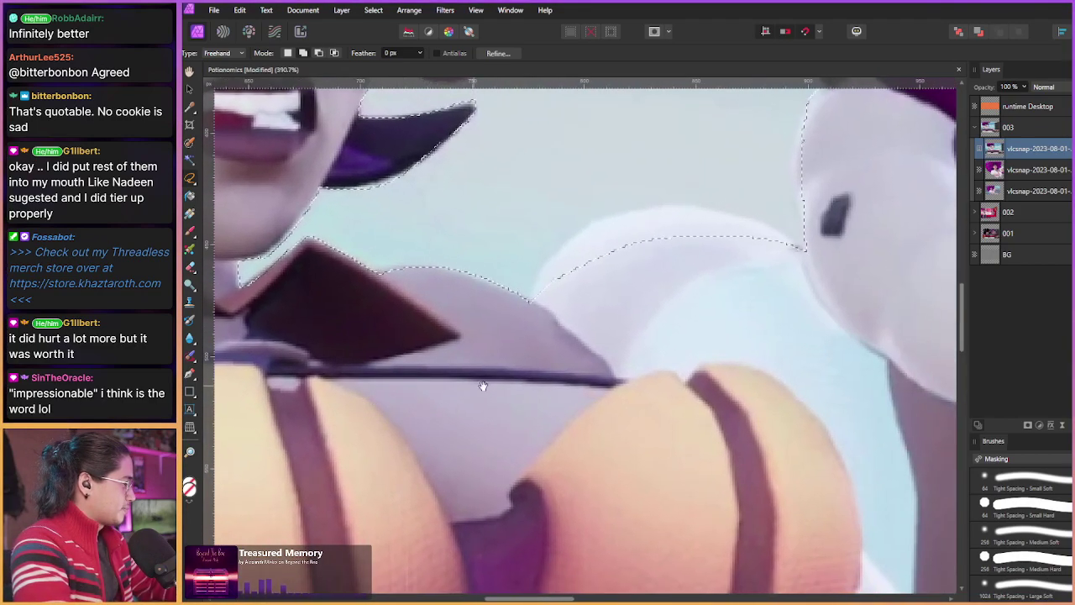
Step: Make the selection follow the top of the white boa and fix the edge near the hair
{"action": "left_click_drag", "start_coordinate": [483, 386], "coordinate": [396, 407]}
{"action": "left_click", "coordinate": [445, 331]}
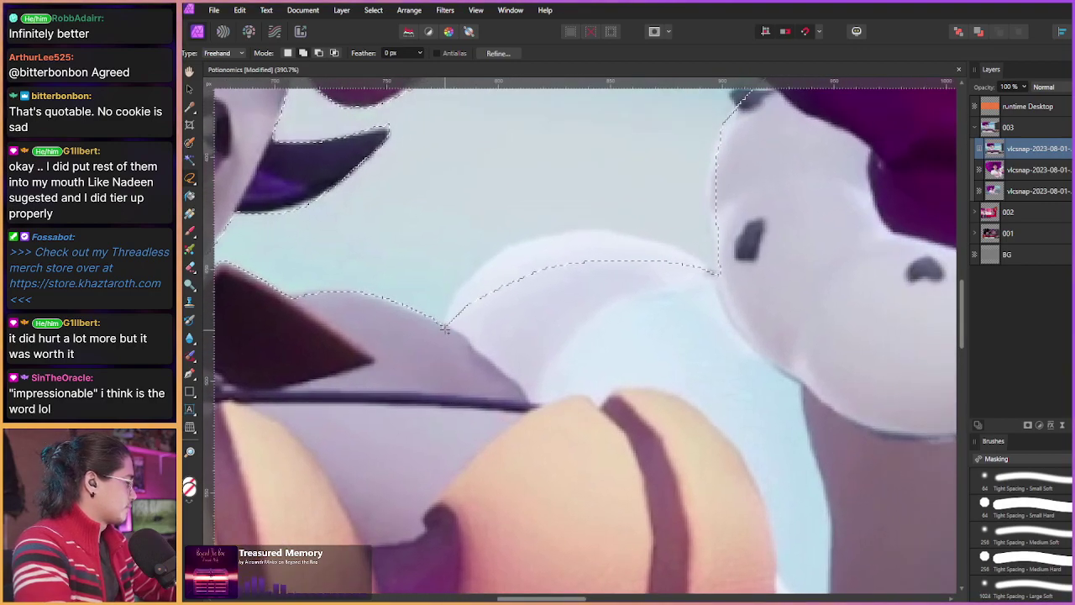
{"action": "mouse_move", "coordinate": [478, 272]}
{"action": "left_mouse_down"}
{"action": "mouse_move", "coordinate": [596, 228]}
{"action": "mouse_move", "coordinate": [718, 267]}
{"action": "mouse_move", "coordinate": [440, 332]}
{"action": "left_mouse_up"}
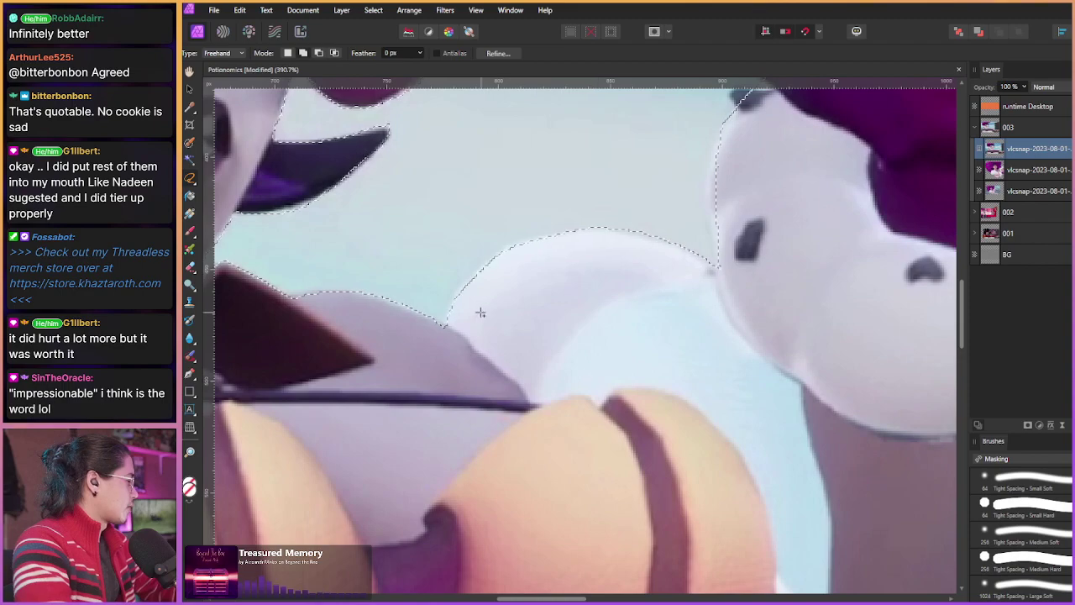
{"action": "left_click_drag", "start_coordinate": [530, 331], "coordinate": [459, 360]}
{"action": "scroll", "coordinate": [533, 324], "scroll_direction": "down", "scroll_amount": 2}
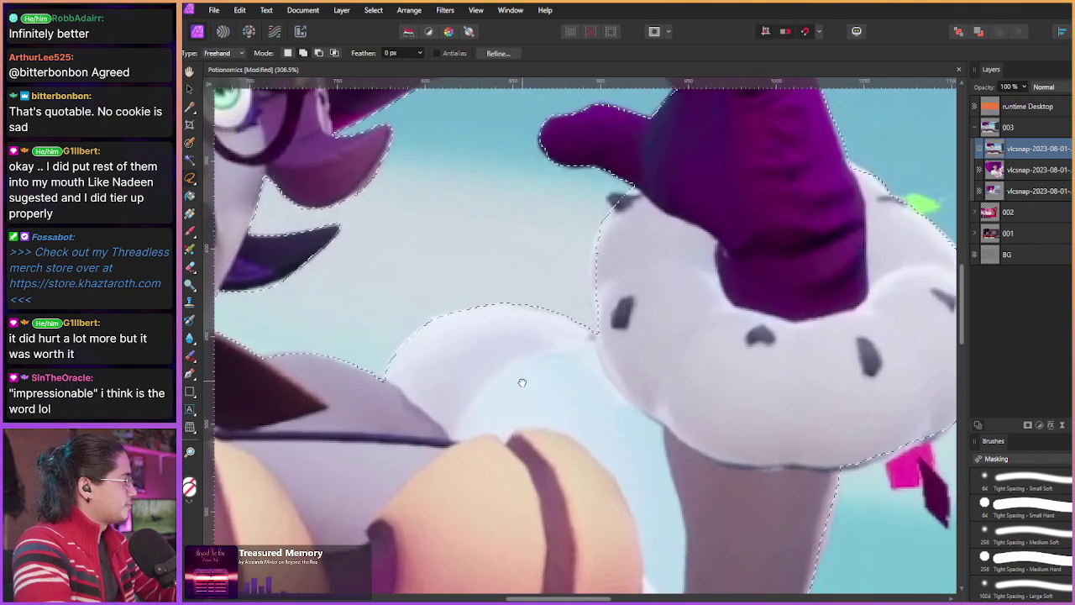
{"action": "scroll", "coordinate": [601, 227], "scroll_direction": "up", "scroll_amount": 2}
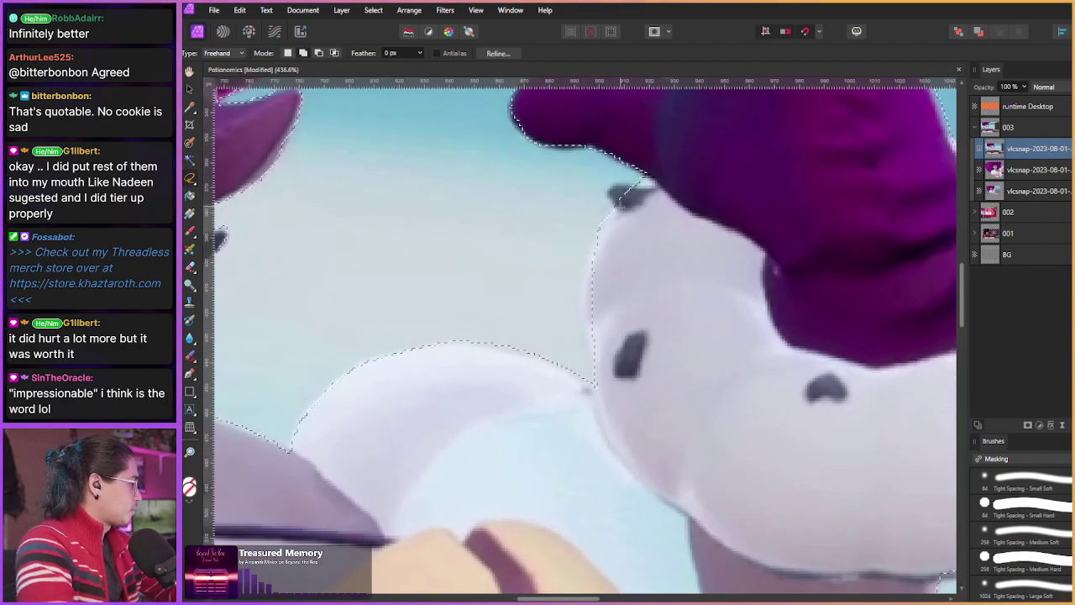
{"action": "left_click_drag", "start_coordinate": [617, 205], "coordinate": [605, 170]}
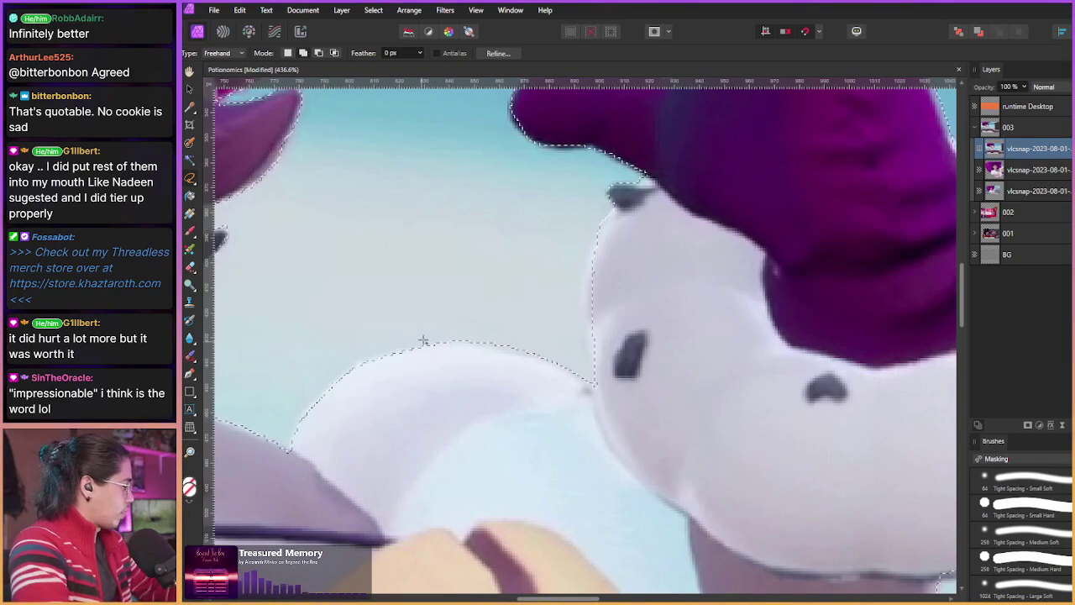
{"action": "scroll", "coordinate": [454, 330], "scroll_direction": "down", "scroll_amount": 3}
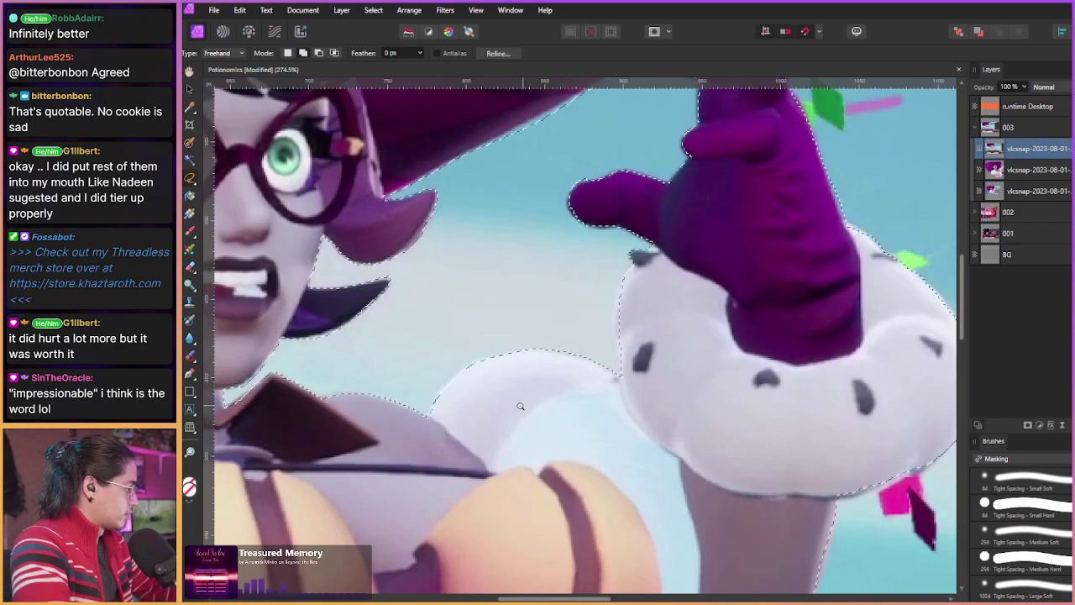
{"action": "scroll", "coordinate": [460, 420], "scroll_direction": "down", "scroll_amount": 5}
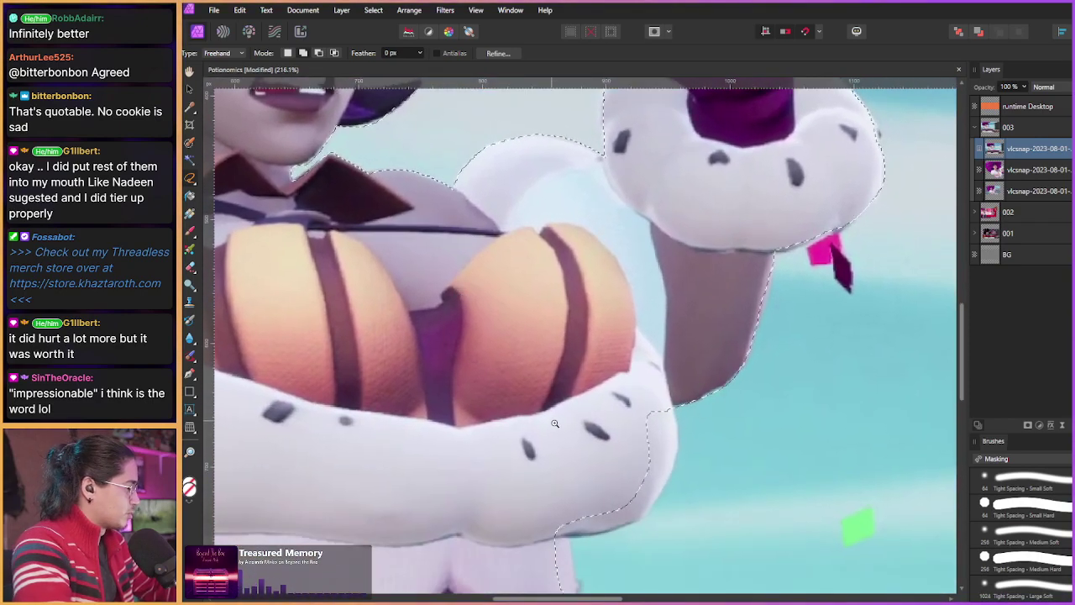
{"action": "scroll", "coordinate": [577, 420], "scroll_direction": "up", "scroll_amount": 2}
Step: Trace the boa's lower edge down past the pink sleeve
{"action": "left_click_drag", "start_coordinate": [577, 421], "coordinate": [516, 368]}
{"action": "scroll", "coordinate": [543, 422], "scroll_direction": "up", "scroll_amount": 1}
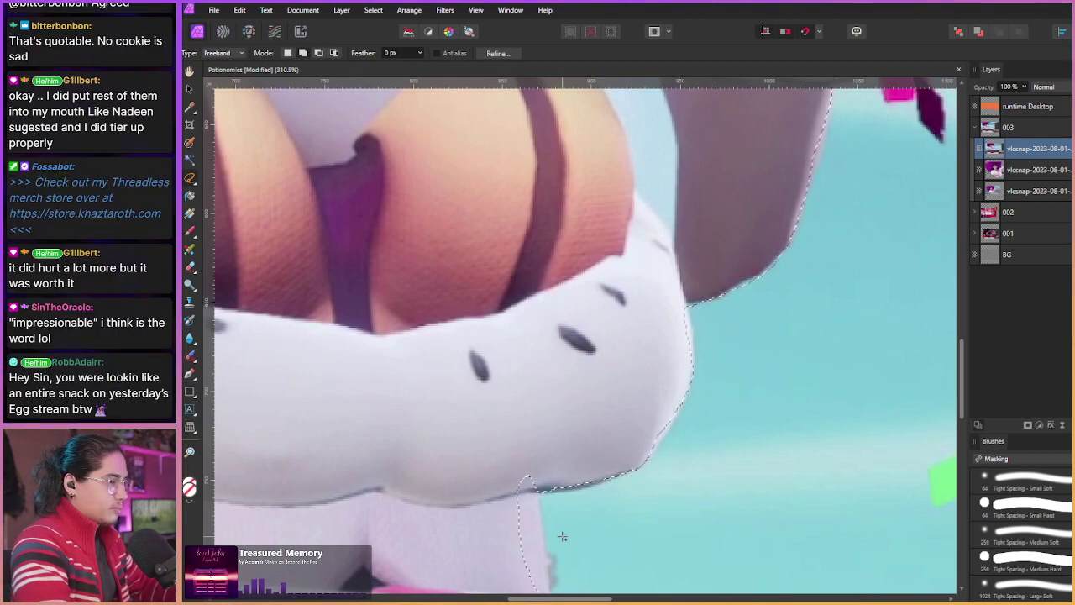
{"action": "left_click_drag", "start_coordinate": [483, 420], "coordinate": [529, 224]}
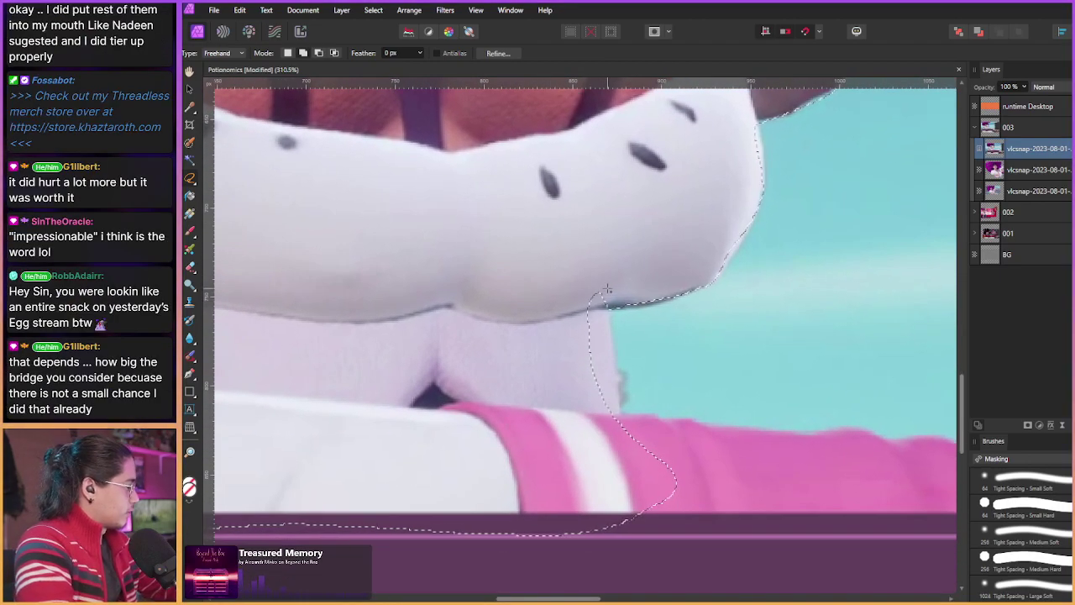
{"action": "scroll", "coordinate": [538, 323], "scroll_direction": "down", "scroll_amount": 4}
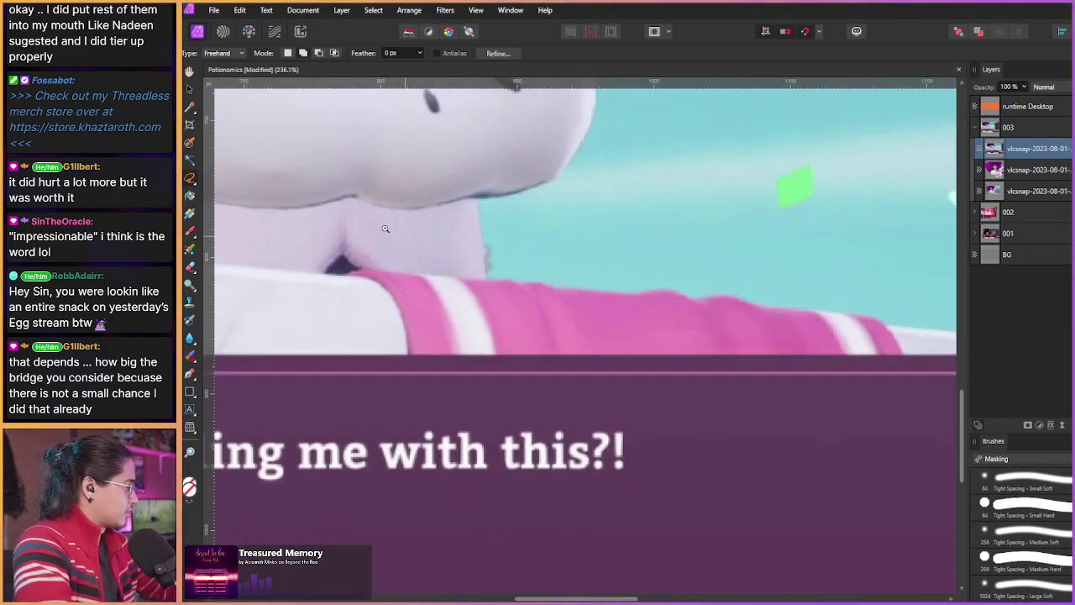
Step: Redraw the lasso so the selection closes along the frame's bottom edge
{"action": "scroll", "coordinate": [354, 201], "scroll_direction": "down", "scroll_amount": 6}
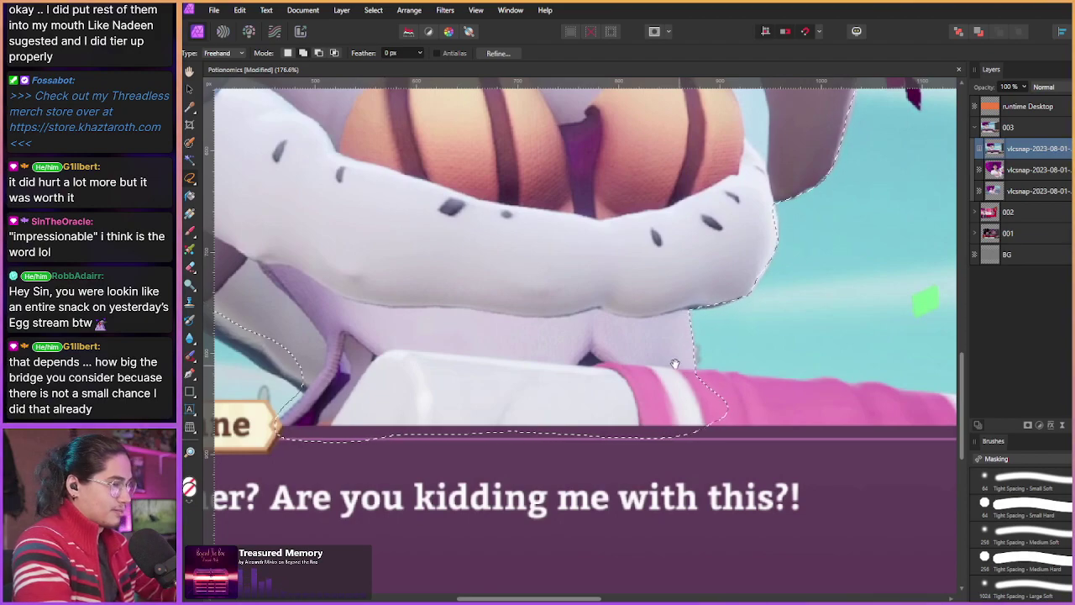
{"action": "left_click_drag", "start_coordinate": [618, 342], "coordinate": [589, 326]}
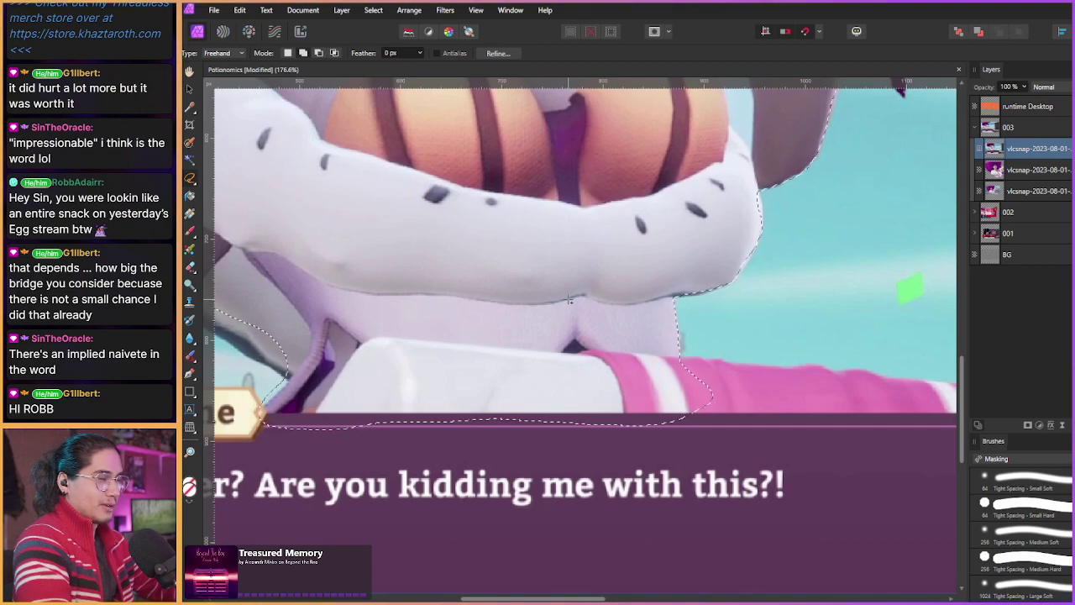
{"action": "scroll", "coordinate": [681, 327], "scroll_direction": "up", "scroll_amount": 2}
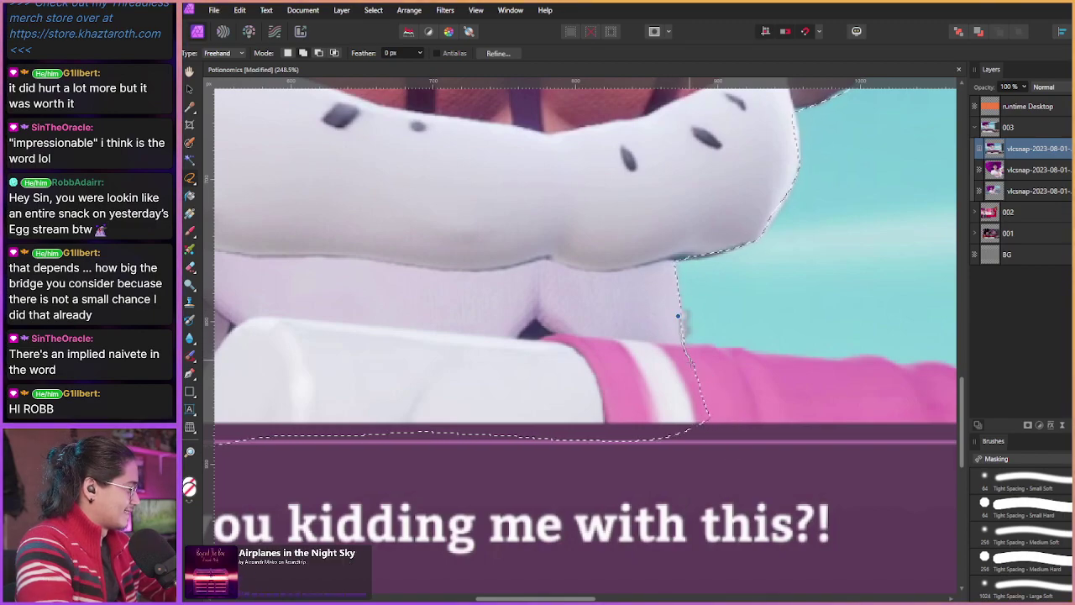
{"action": "mouse_move", "coordinate": [706, 420]}
{"action": "left_mouse_down"}
{"action": "mouse_move", "coordinate": [672, 479]}
{"action": "mouse_move", "coordinate": [626, 441]}
{"action": "left_mouse_up"}
{"action": "scroll", "coordinate": [521, 278], "scroll_direction": "down", "scroll_amount": 3}
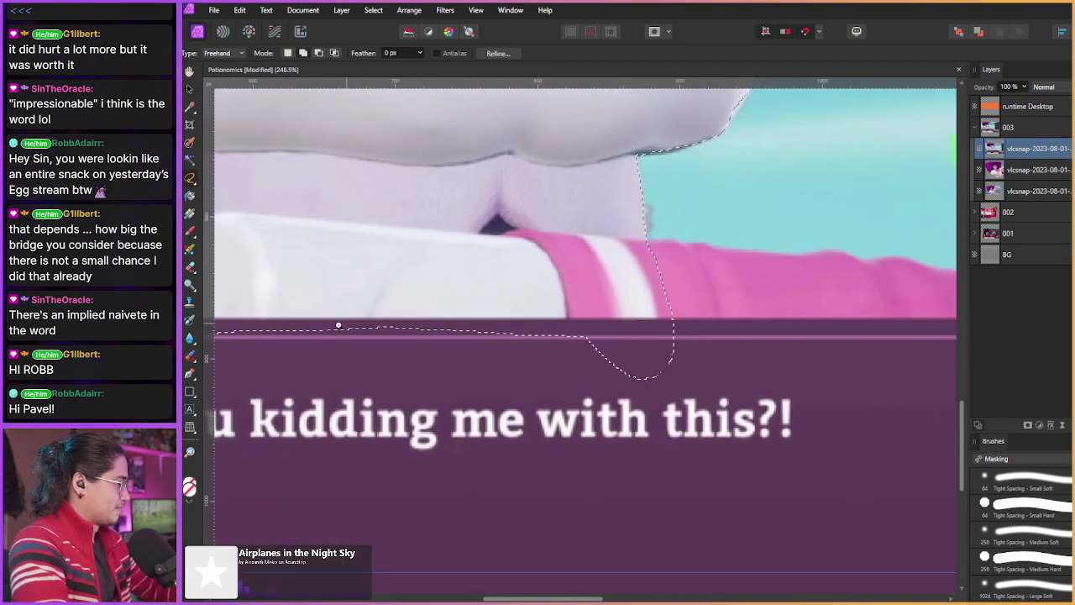
{"action": "scroll", "coordinate": [339, 325], "scroll_direction": "down", "scroll_amount": 2}
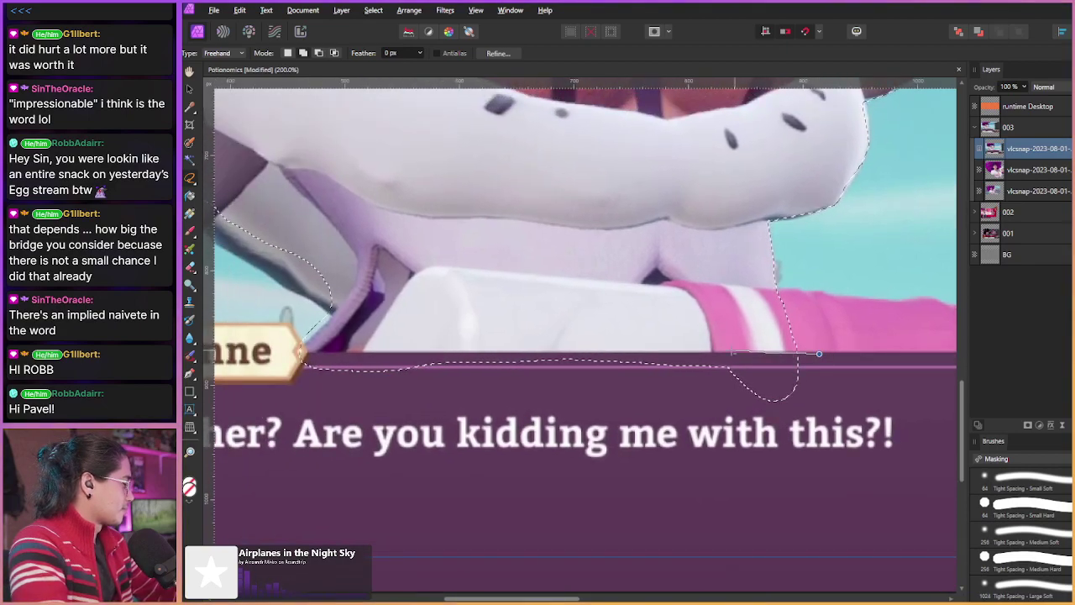
{"action": "mouse_move", "coordinate": [819, 354]}
{"action": "left_mouse_down"}
{"action": "mouse_move", "coordinate": [373, 347]}
{"action": "mouse_move", "coordinate": [304, 359]}
{"action": "left_mouse_up"}
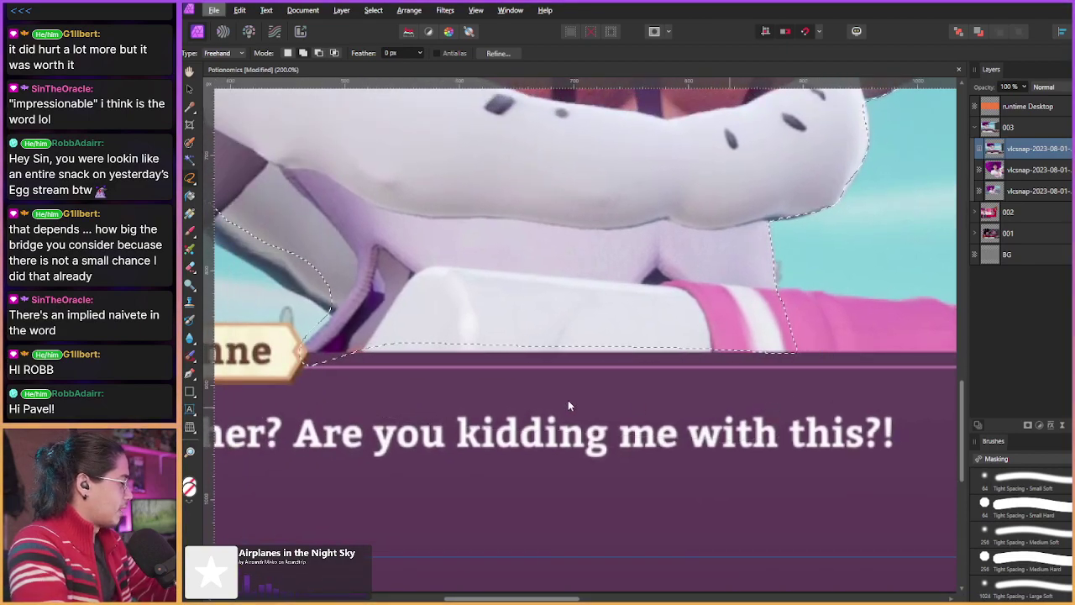
{"action": "scroll", "coordinate": [383, 389], "scroll_direction": "up", "scroll_amount": 1}
{"action": "scroll", "coordinate": [383, 389], "scroll_direction": "left", "scroll_amount": 2}
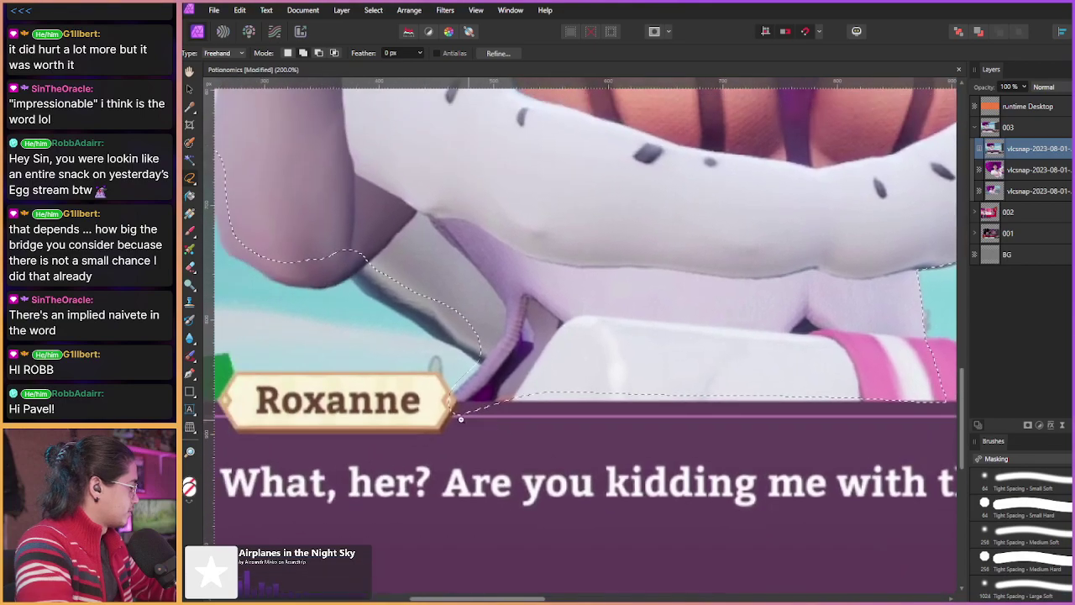
{"action": "scroll", "coordinate": [460, 419], "scroll_direction": "up", "scroll_amount": 2}
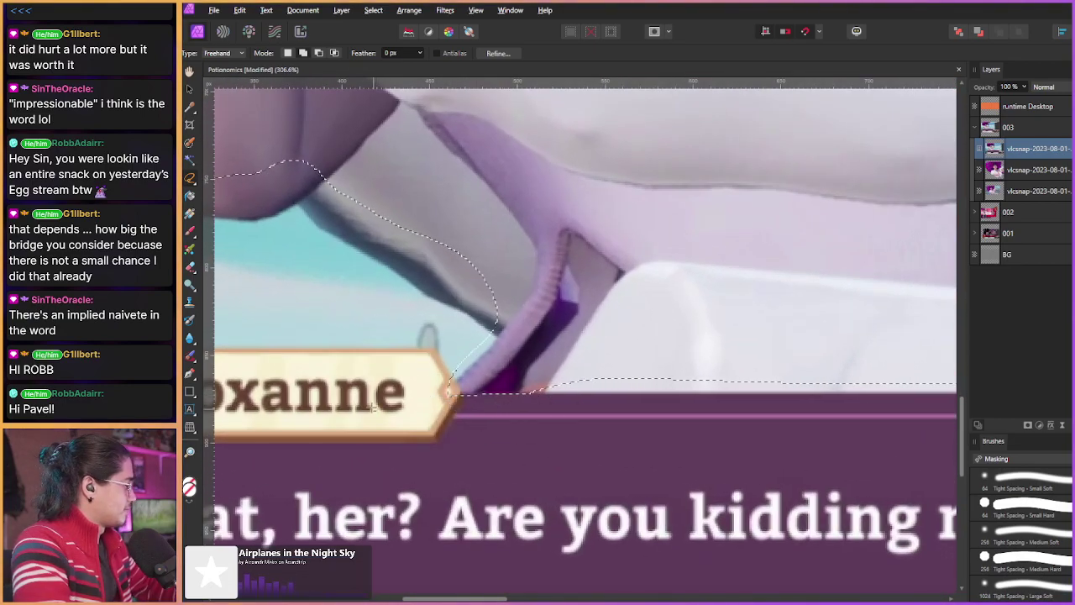
Step: Subtract with Alt so the edge hugs the arm beside the Roxanne nameplate
{"action": "key", "text": "alt"}
{"action": "scroll", "coordinate": [397, 239], "scroll_direction": "up", "scroll_amount": 1}
{"action": "scroll", "coordinate": [397, 239], "scroll_direction": "left", "scroll_amount": 2}
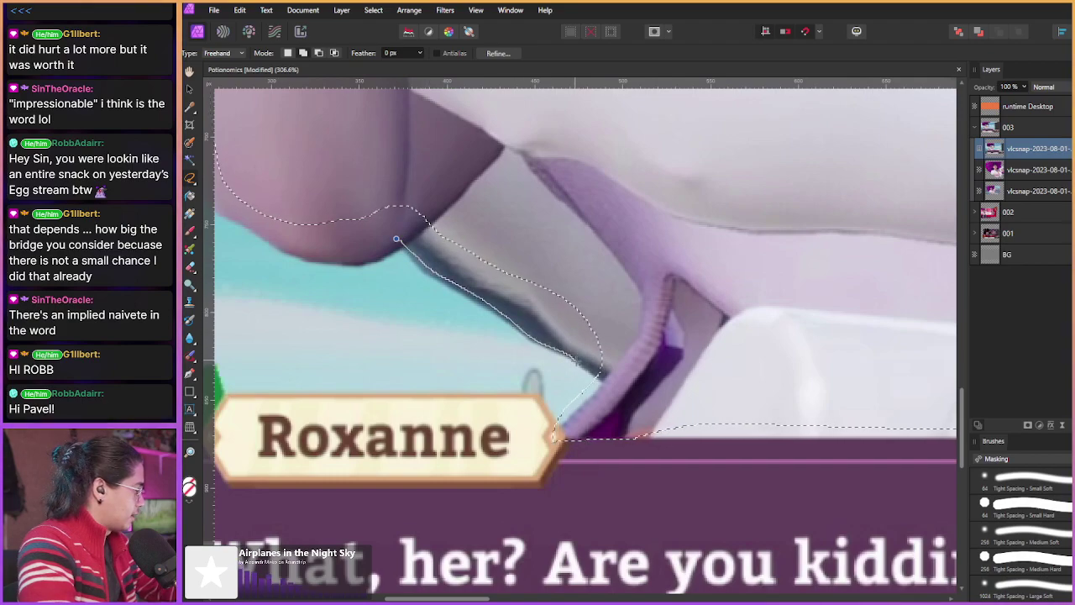
{"action": "left_click_drag", "start_coordinate": [617, 323], "coordinate": [619, 326]}
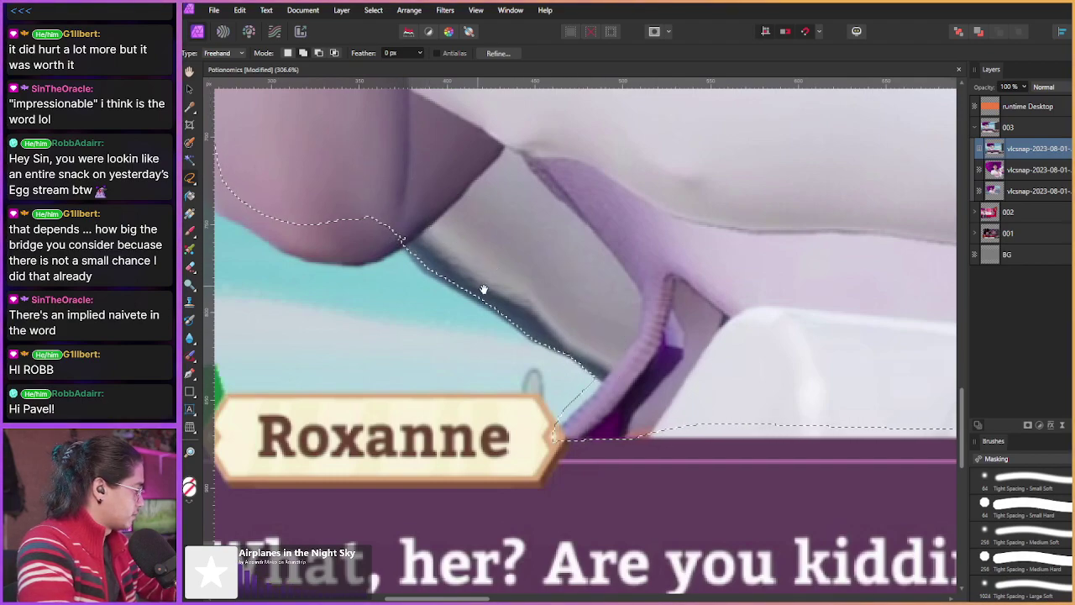
{"action": "scroll", "coordinate": [454, 279], "scroll_direction": "down", "scroll_amount": 1}
{"action": "scroll", "coordinate": [455, 279], "scroll_direction": "right", "scroll_amount": 2}
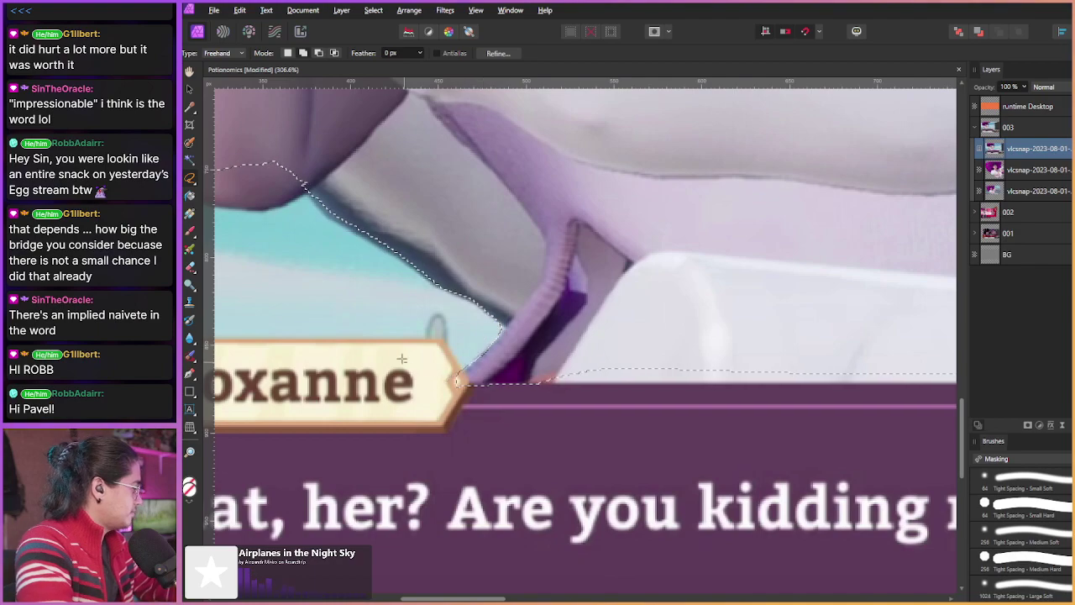
{"action": "scroll", "coordinate": [403, 359], "scroll_direction": "up", "scroll_amount": 2}
{"action": "scroll", "coordinate": [403, 359], "scroll_direction": "left", "scroll_amount": 3}
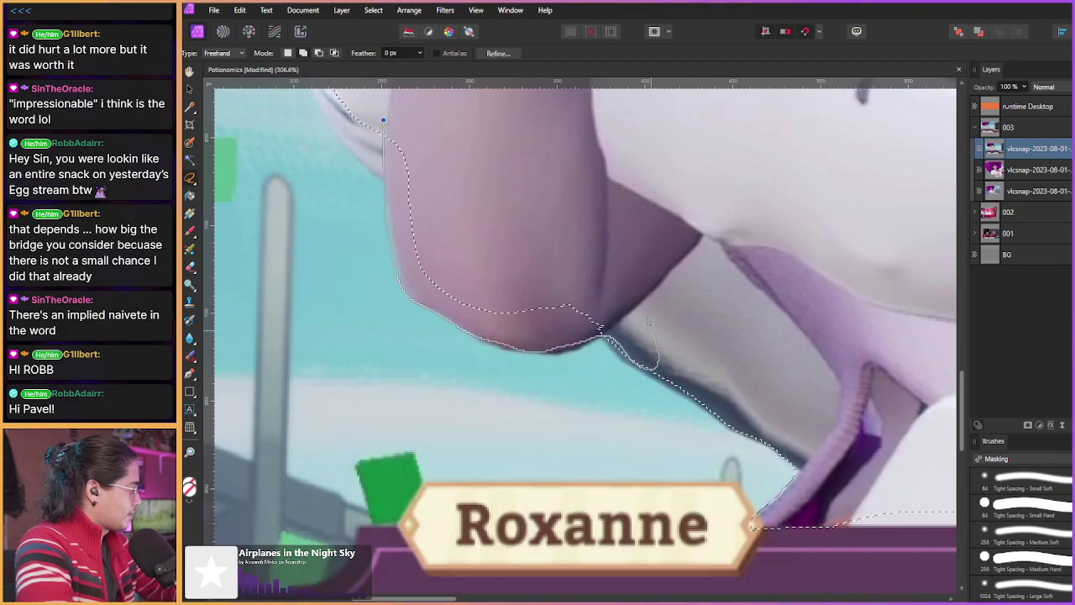
Step: Trace the selection around the fluffy white cuff's edge
{"action": "left_click_drag", "start_coordinate": [516, 287], "coordinate": [463, 264]}
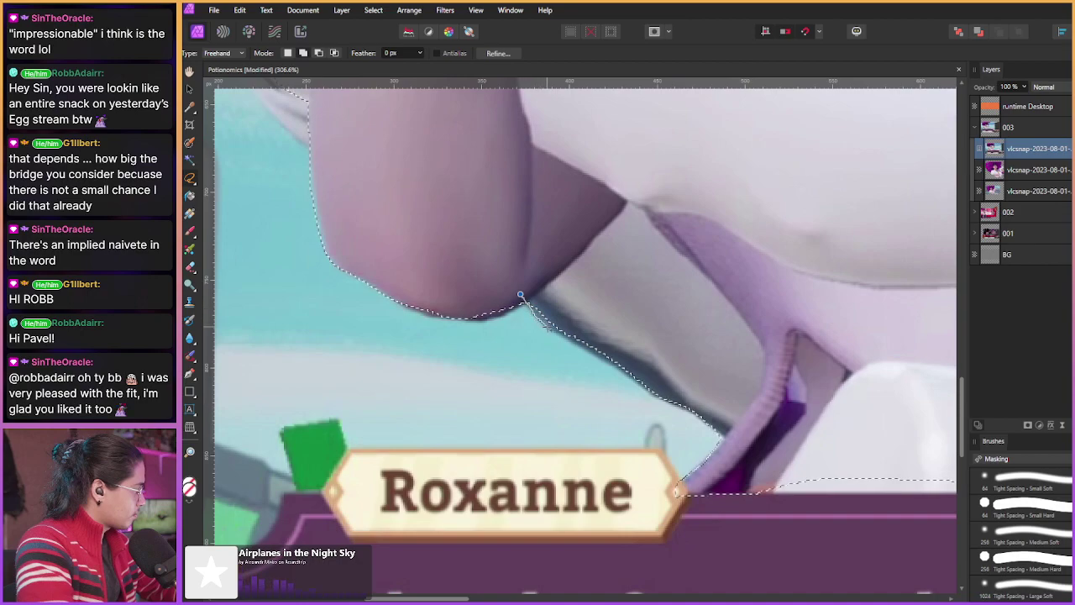
{"action": "scroll", "coordinate": [613, 273], "scroll_direction": "up", "scroll_amount": 5}
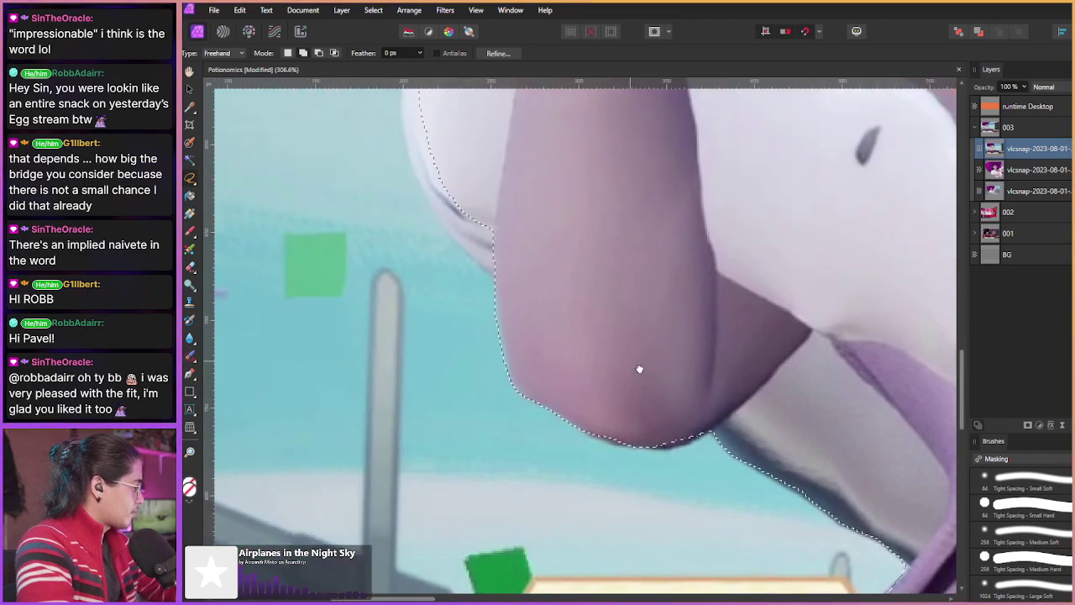
{"action": "scroll", "coordinate": [638, 368], "scroll_direction": "left", "scroll_amount": 4}
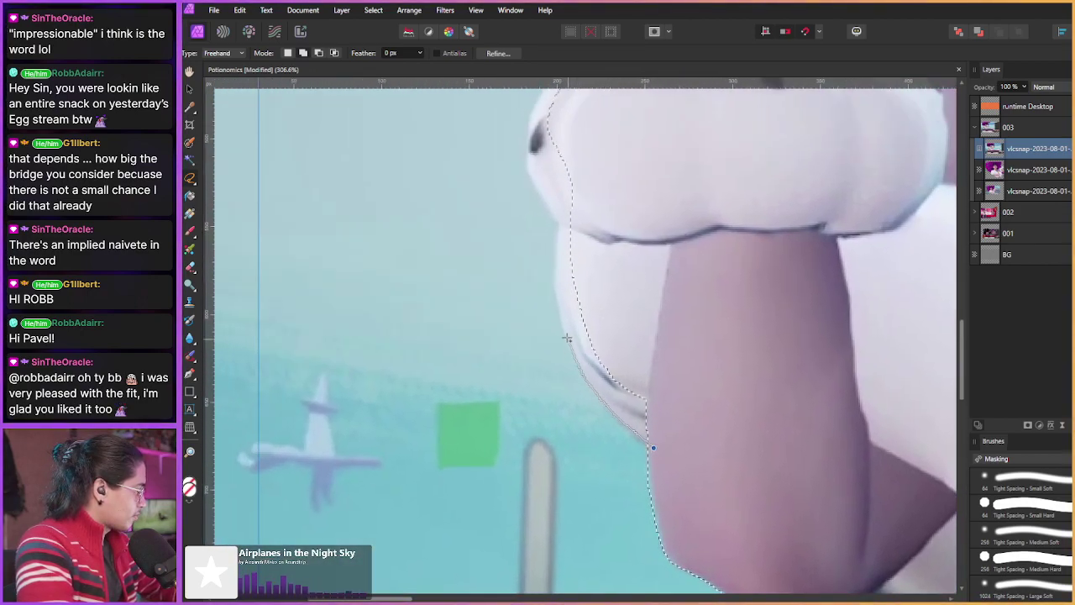
{"action": "scroll", "coordinate": [588, 310], "scroll_direction": "up", "scroll_amount": 3}
{"action": "scroll", "coordinate": [580, 303], "scroll_direction": "left", "scroll_amount": 1}
{"action": "mouse_move", "coordinate": [609, 362]}
{"action": "left_mouse_down"}
{"action": "mouse_move", "coordinate": [580, 268]}
{"action": "mouse_move", "coordinate": [600, 225]}
{"action": "mouse_move", "coordinate": [650, 180]}
{"action": "mouse_move", "coordinate": [730, 198]}
{"action": "left_mouse_up"}
{"action": "scroll", "coordinate": [588, 336], "scroll_direction": "up", "scroll_amount": 2}
{"action": "scroll", "coordinate": [588, 336], "scroll_direction": "right", "scroll_amount": 3}
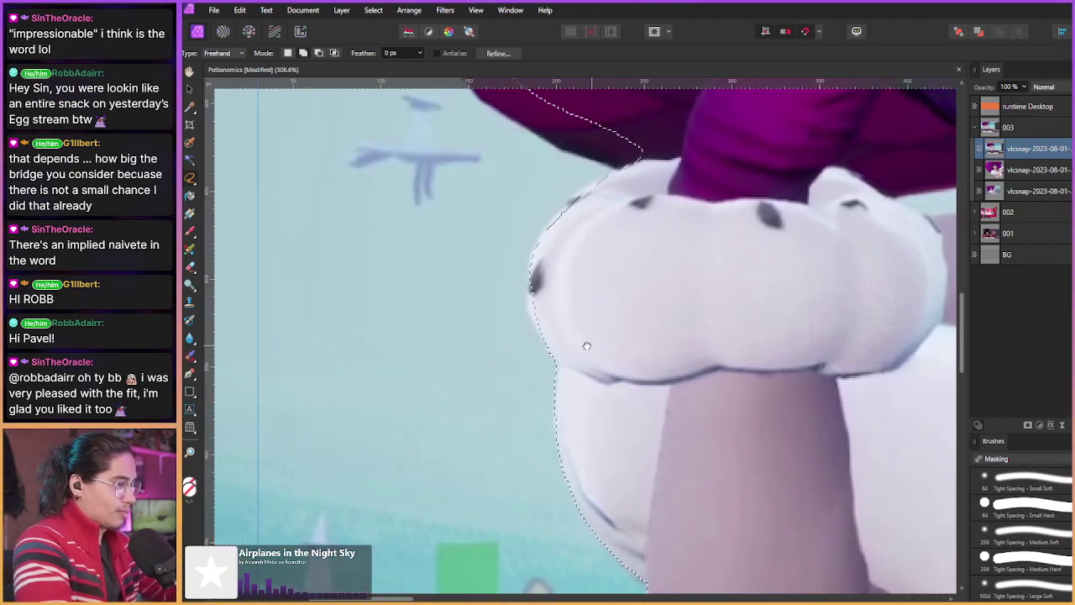
{"action": "mouse_move", "coordinate": [529, 395]}
{"action": "left_mouse_down"}
{"action": "mouse_move", "coordinate": [501, 334]}
{"action": "mouse_move", "coordinate": [518, 271]}
{"action": "mouse_move", "coordinate": [574, 217]}
{"action": "mouse_move", "coordinate": [644, 196]}
{"action": "left_mouse_up"}
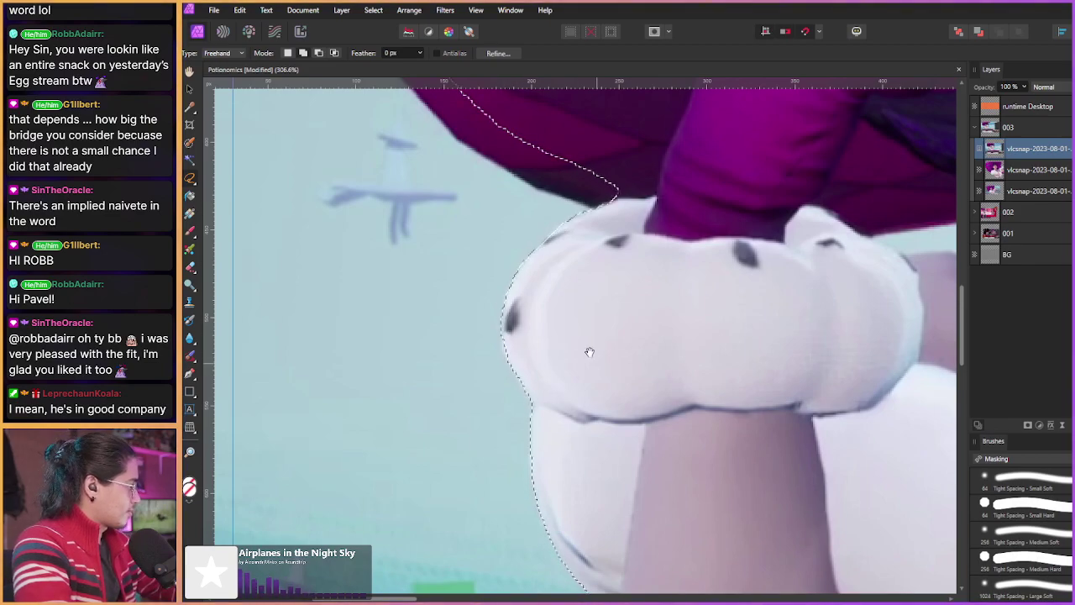
{"action": "scroll", "coordinate": [586, 353], "scroll_direction": "up", "scroll_amount": 3}
{"action": "scroll", "coordinate": [458, 325], "scroll_direction": "up", "scroll_amount": 2}
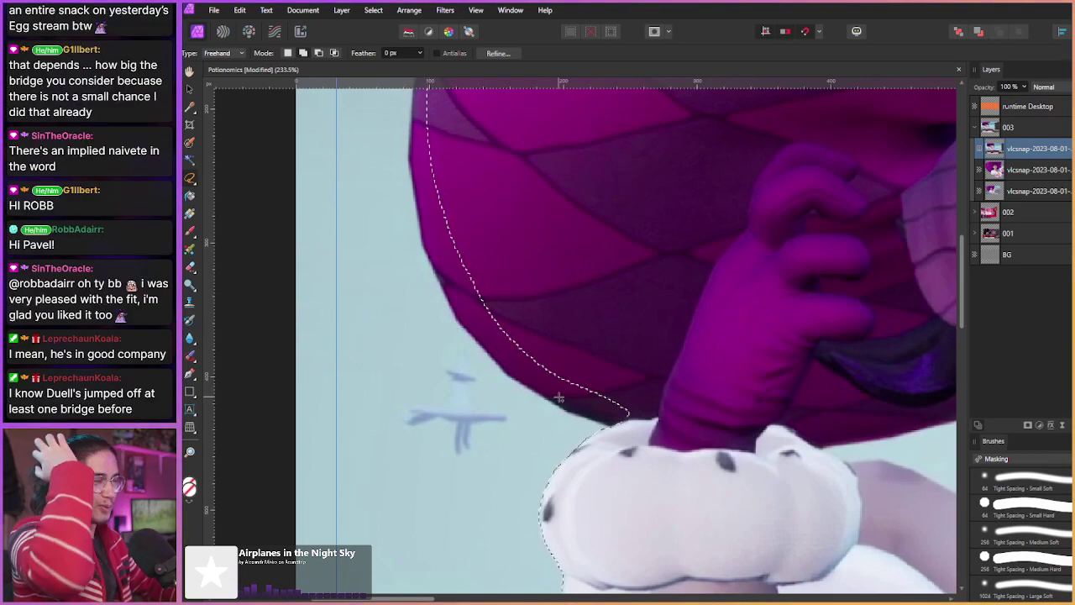
Step: Extend the selection up the outer edge of the hat brim along its rounded left side
{"action": "left_click_drag", "start_coordinate": [558, 397], "coordinate": [607, 448]}
{"action": "mouse_move", "coordinate": [665, 476]}
{"action": "left_mouse_down"}
{"action": "mouse_move", "coordinate": [600, 455]}
{"action": "mouse_move", "coordinate": [532, 401]}
{"action": "mouse_move", "coordinate": [506, 367]}
{"action": "mouse_move", "coordinate": [473, 235]}
{"action": "left_mouse_up"}
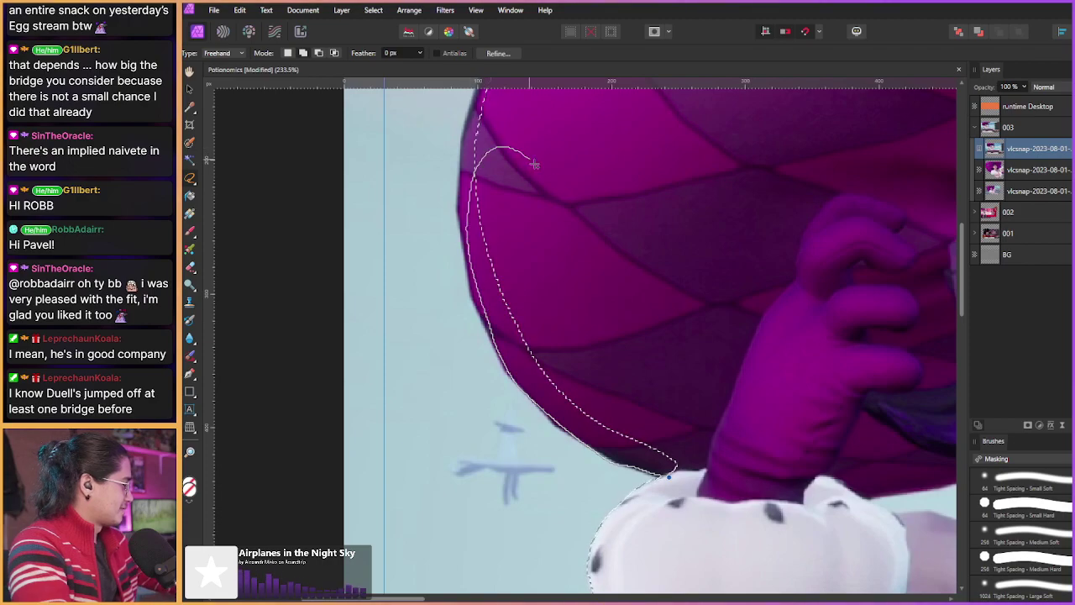
{"action": "mouse_move", "coordinate": [529, 336]}
{"action": "left_mouse_down"}
{"action": "mouse_move", "coordinate": [609, 421]}
{"action": "mouse_move", "coordinate": [563, 418]}
{"action": "mouse_move", "coordinate": [541, 360]}
{"action": "mouse_move", "coordinate": [536, 294]}
{"action": "mouse_move", "coordinate": [543, 221]}
{"action": "mouse_move", "coordinate": [573, 161]}
{"action": "mouse_move", "coordinate": [611, 144]}
{"action": "left_mouse_up"}
{"action": "left_click_drag", "start_coordinate": [535, 292], "coordinate": [508, 402]}
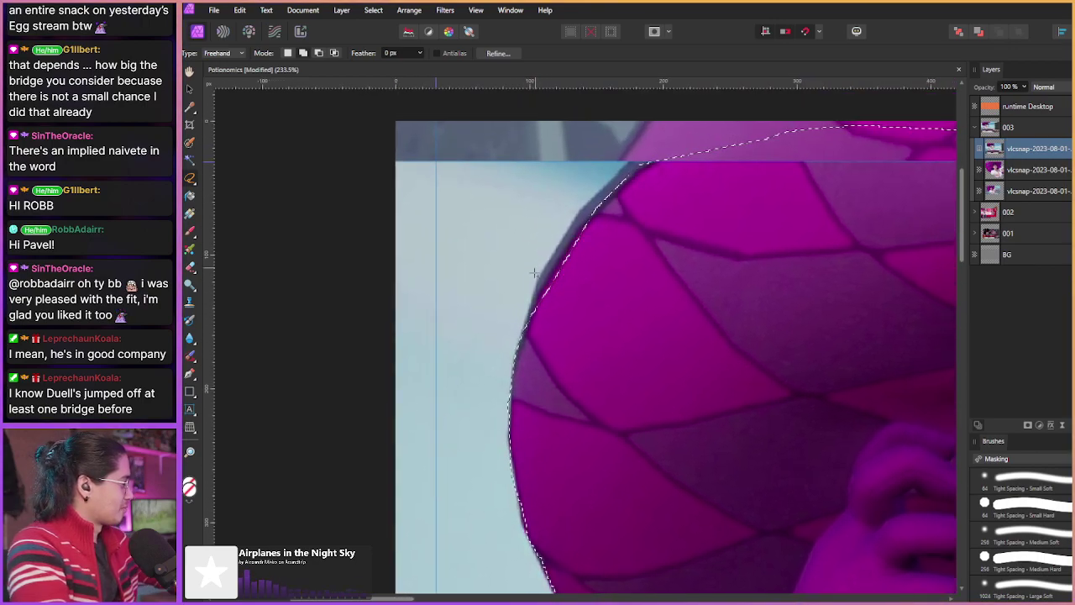
{"action": "mouse_move", "coordinate": [528, 339]}
{"action": "left_mouse_down"}
{"action": "mouse_move", "coordinate": [541, 274]}
{"action": "mouse_move", "coordinate": [580, 214]}
{"action": "mouse_move", "coordinate": [611, 179]}
{"action": "mouse_move", "coordinate": [636, 162]}
{"action": "left_mouse_up"}
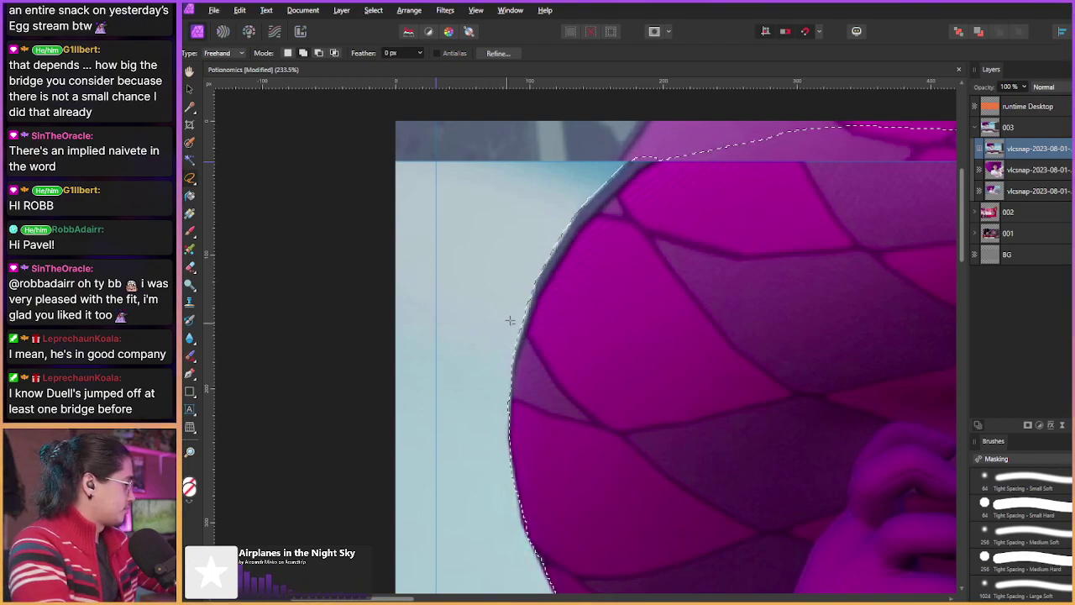
{"action": "key", "text": "alt"}
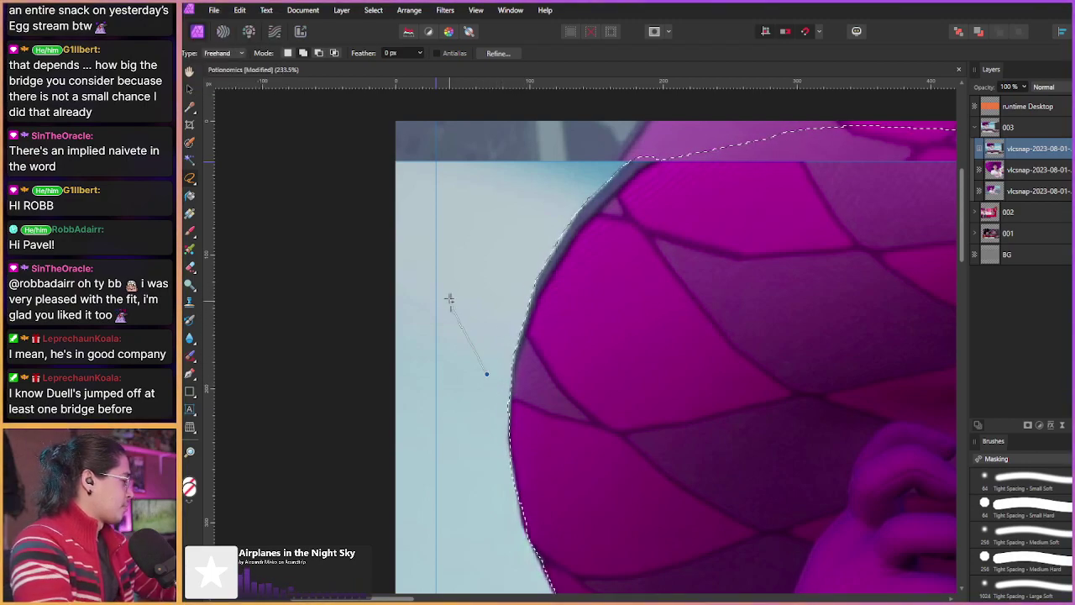
{"action": "scroll", "coordinate": [473, 401], "scroll_direction": "down", "scroll_amount": 3}
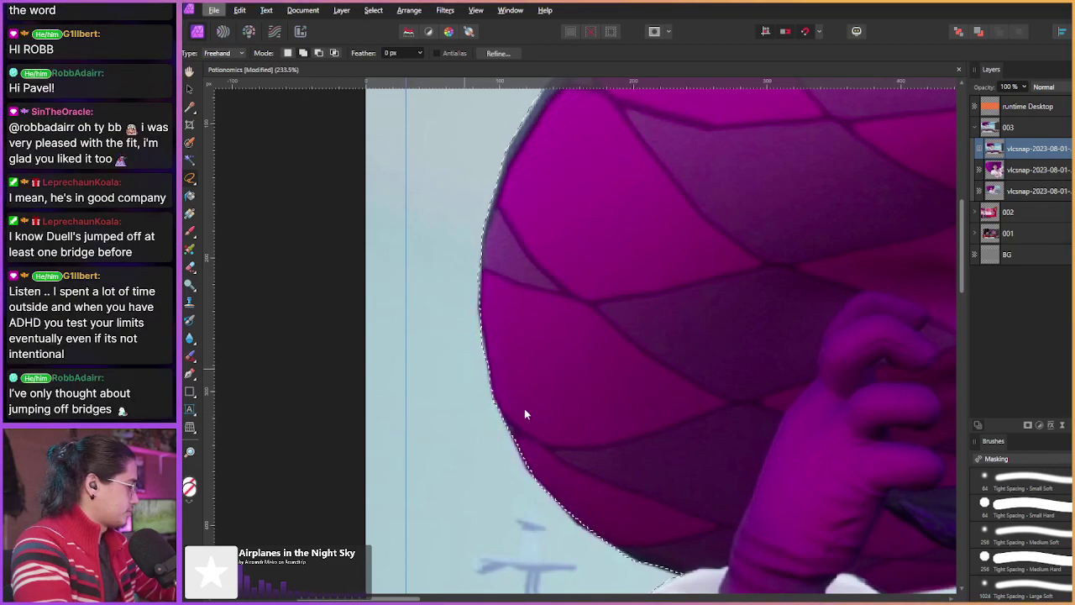
{"action": "scroll", "coordinate": [619, 341], "scroll_direction": "down", "scroll_amount": 2}
{"action": "scroll", "coordinate": [491, 311], "scroll_direction": "down", "scroll_amount": 6}
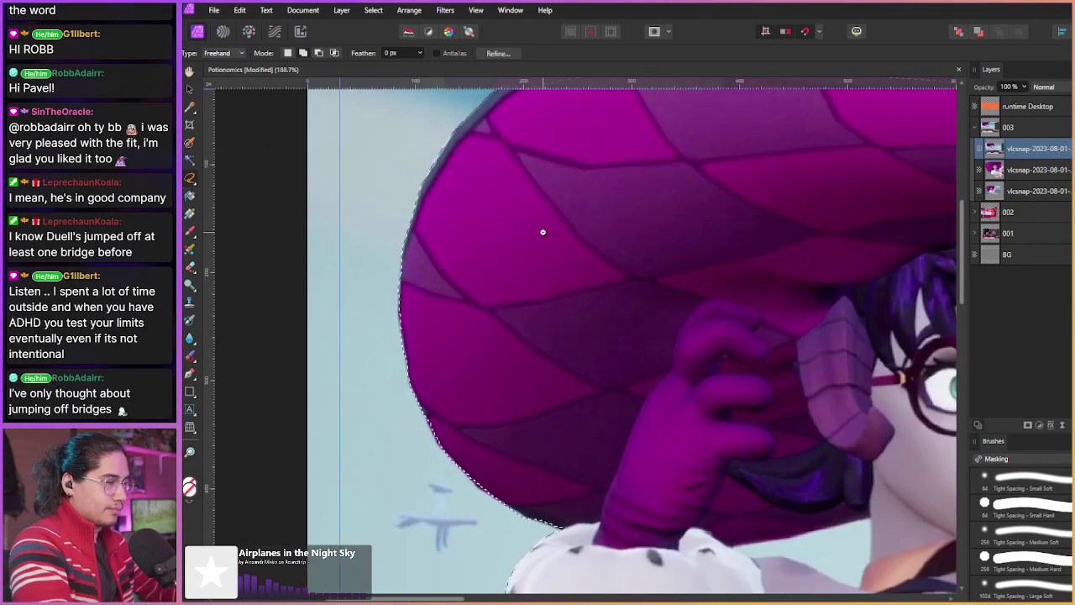
{"action": "scroll", "coordinate": [572, 353], "scroll_direction": "down", "scroll_amount": 3}
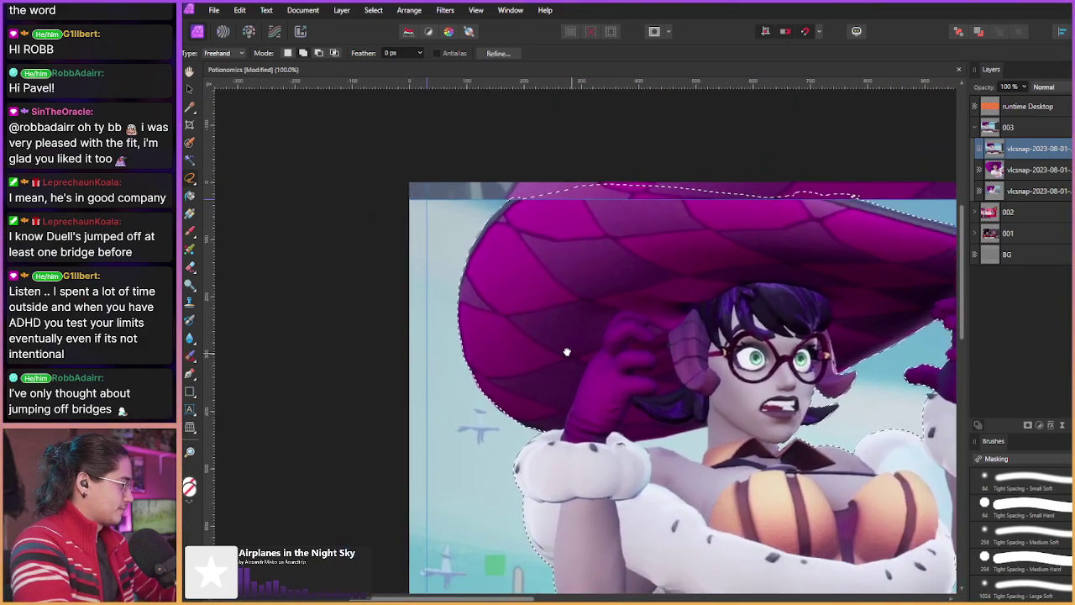
{"action": "scroll", "coordinate": [504, 315], "scroll_direction": "up", "scroll_amount": 5}
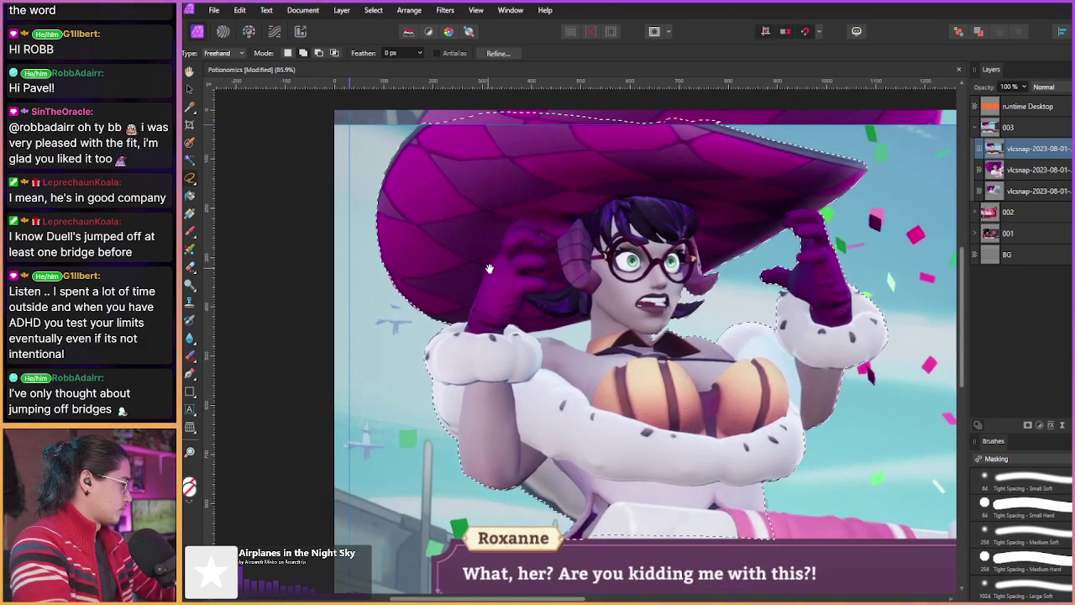
{"action": "scroll", "coordinate": [523, 312], "scroll_direction": "up", "scroll_amount": 5}
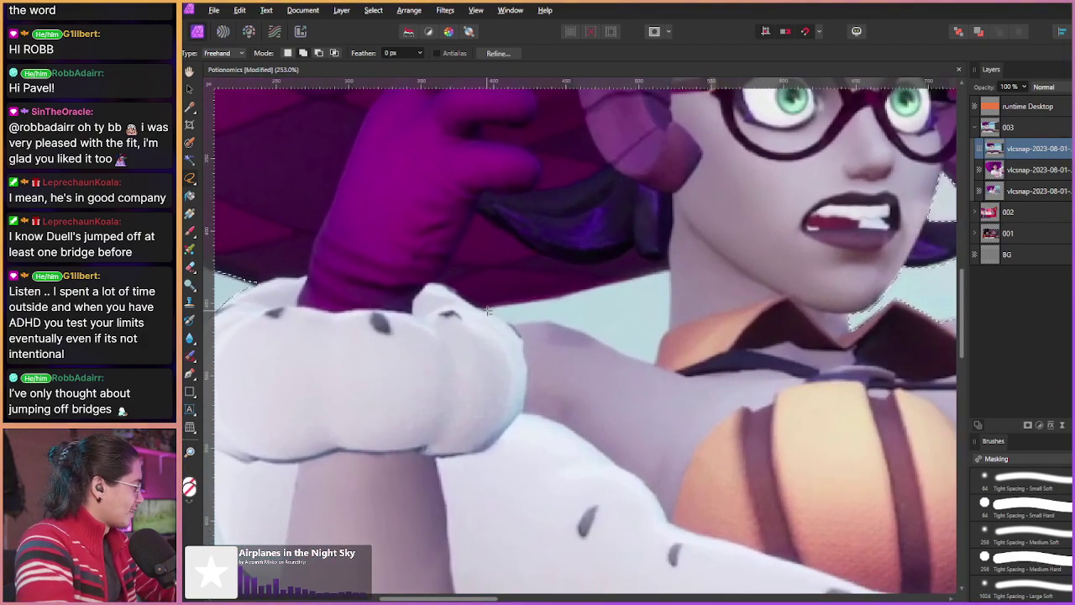
Step: Outline the sky gap between the cuff and shoulder with straight edges, excluding it from the selection
{"action": "left_click", "coordinate": [486, 311]}
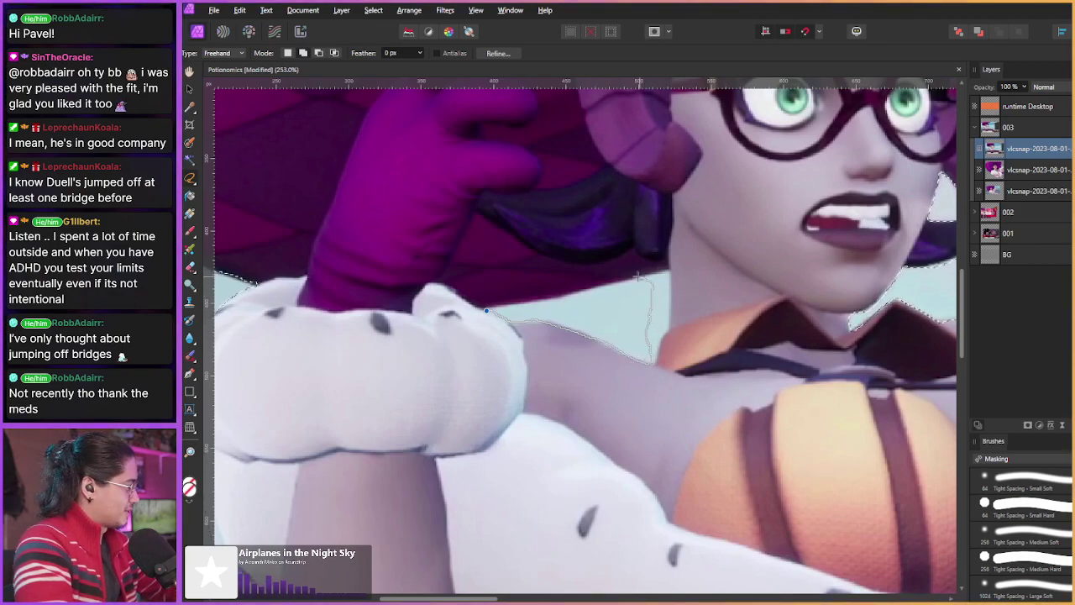
{"action": "left_click", "coordinate": [596, 288]}
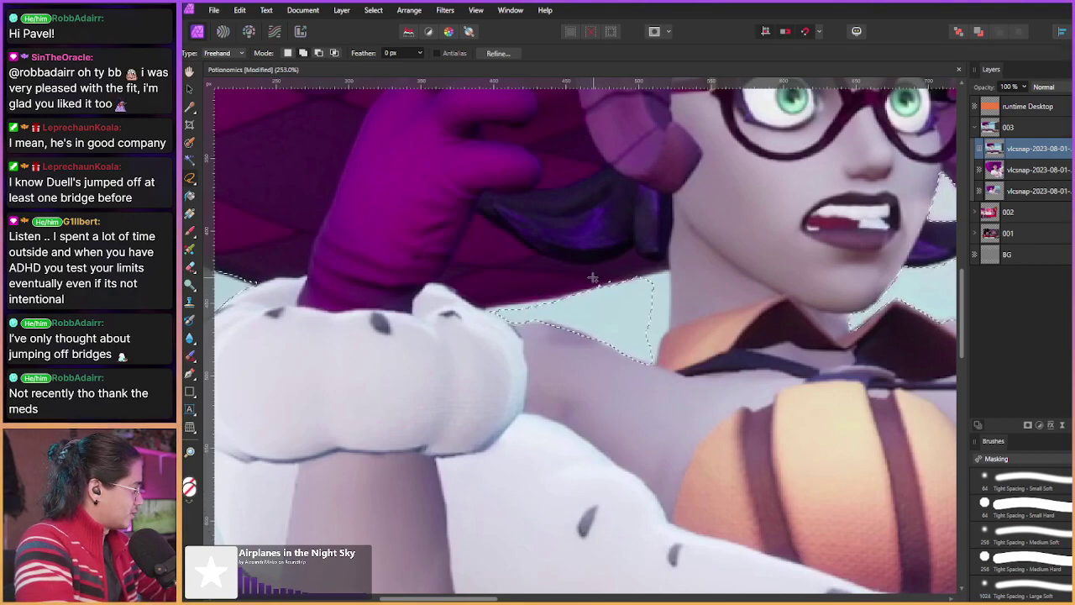
{"action": "left_click", "coordinate": [669, 272]}
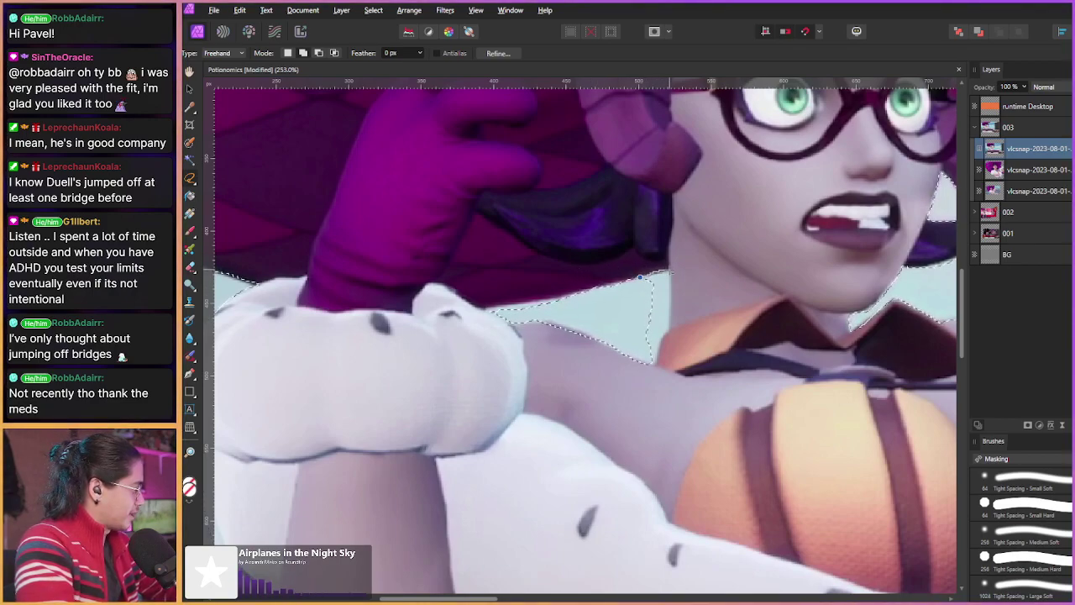
{"action": "left_click", "coordinate": [669, 323]}
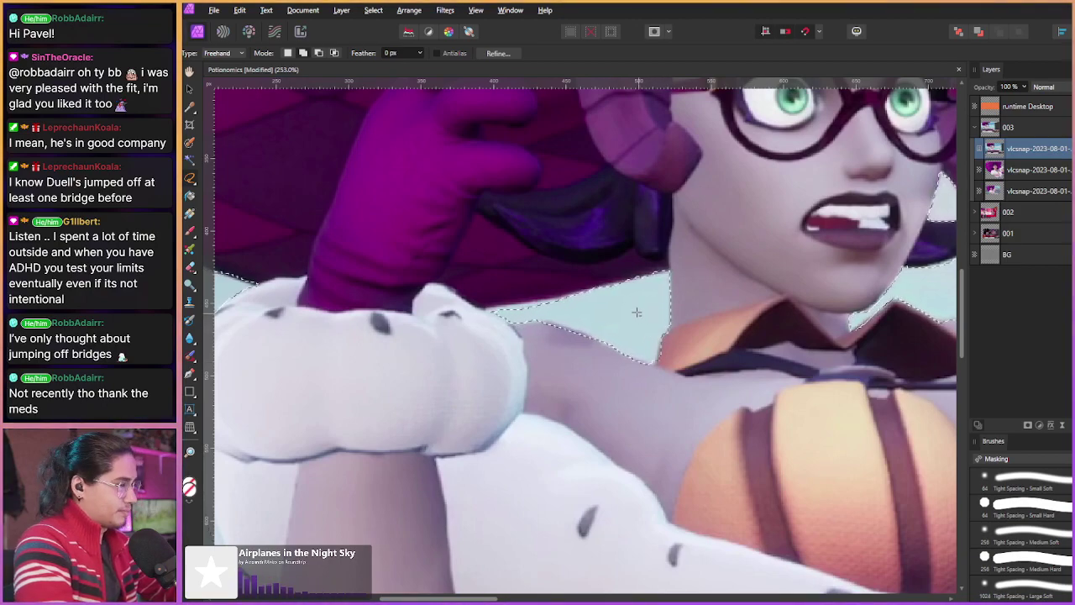
{"action": "key", "text": "alt"}
{"action": "key", "text": "alt"}
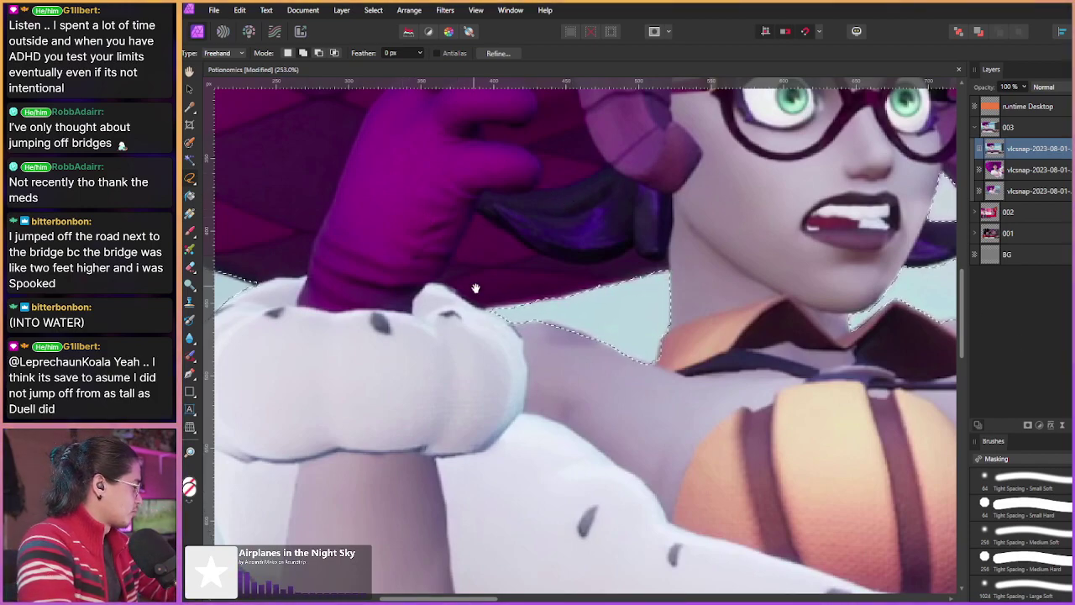
Step: Zoom in to about 428% and lasso along the sky gap's left tip beside the fur cuff
{"action": "scroll", "coordinate": [504, 290], "scroll_direction": "up", "scroll_amount": 4}
{"action": "mouse_move", "coordinate": [462, 309]}
{"action": "left_mouse_down"}
{"action": "mouse_move", "coordinate": [483, 318]}
{"action": "mouse_move", "coordinate": [462, 306]}
{"action": "mouse_move", "coordinate": [502, 297]}
{"action": "left_mouse_up"}
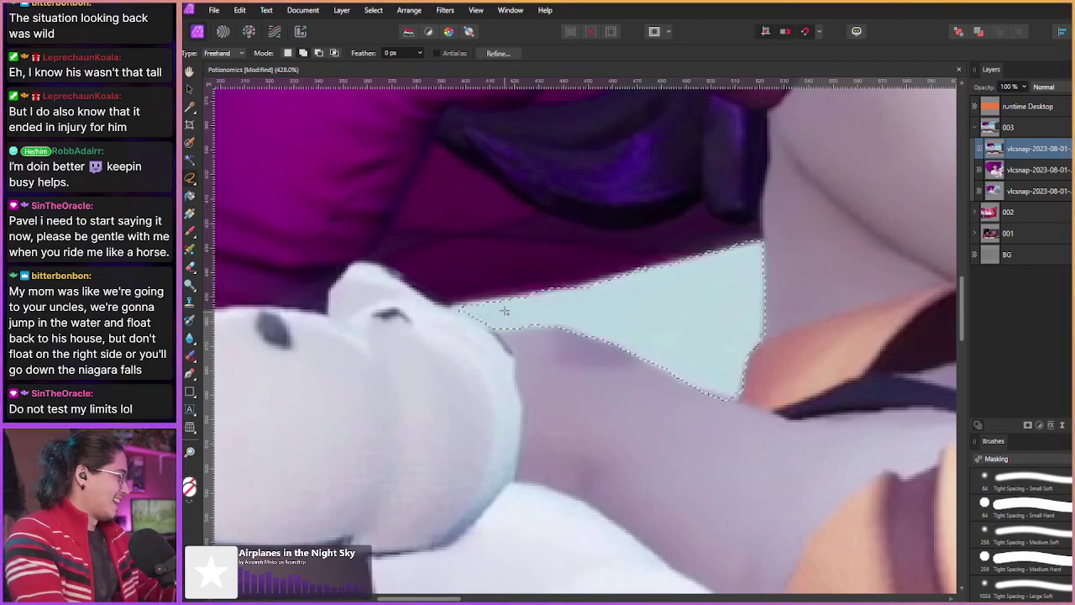
{"action": "scroll", "coordinate": [487, 313], "scroll_direction": "down", "scroll_amount": 5}
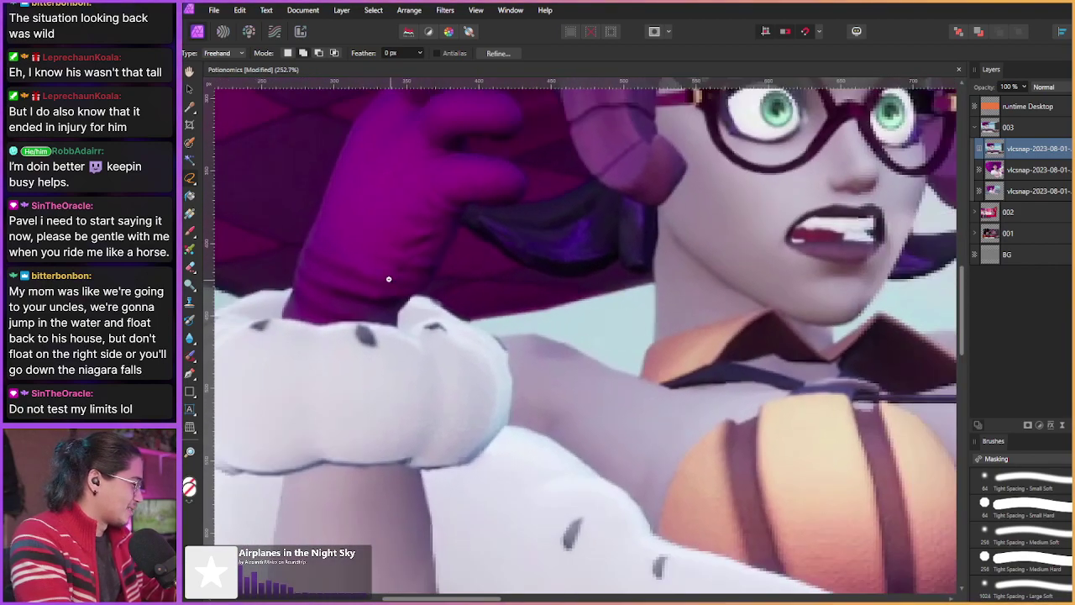
{"action": "scroll", "coordinate": [388, 279], "scroll_direction": "down", "scroll_amount": 4}
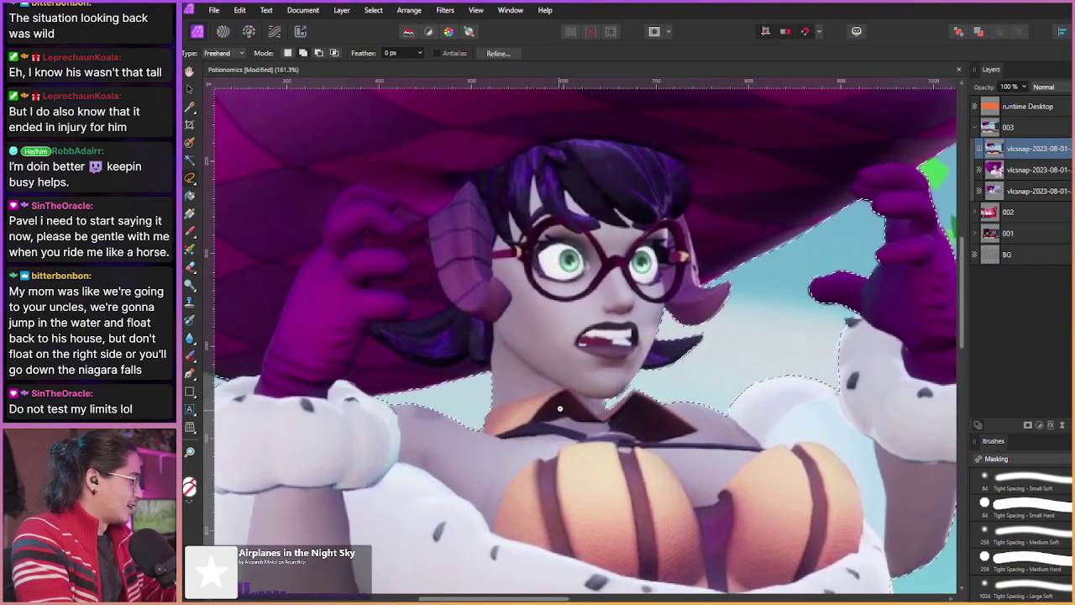
{"action": "scroll", "coordinate": [560, 410], "scroll_direction": "down", "scroll_amount": 3}
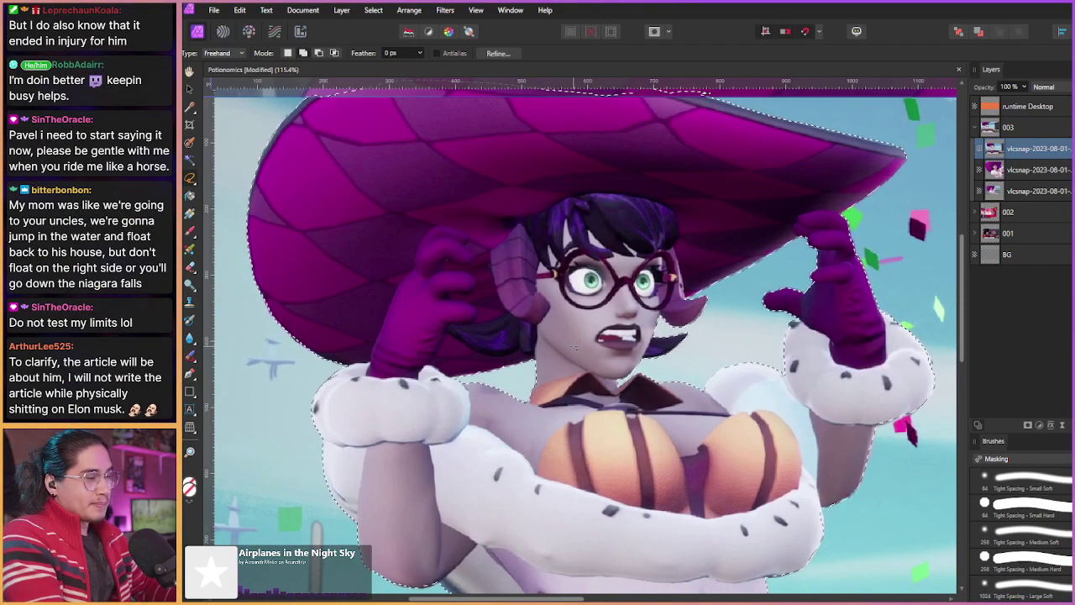
{"action": "scroll", "coordinate": [570, 395], "scroll_direction": "left", "scroll_amount": 2}
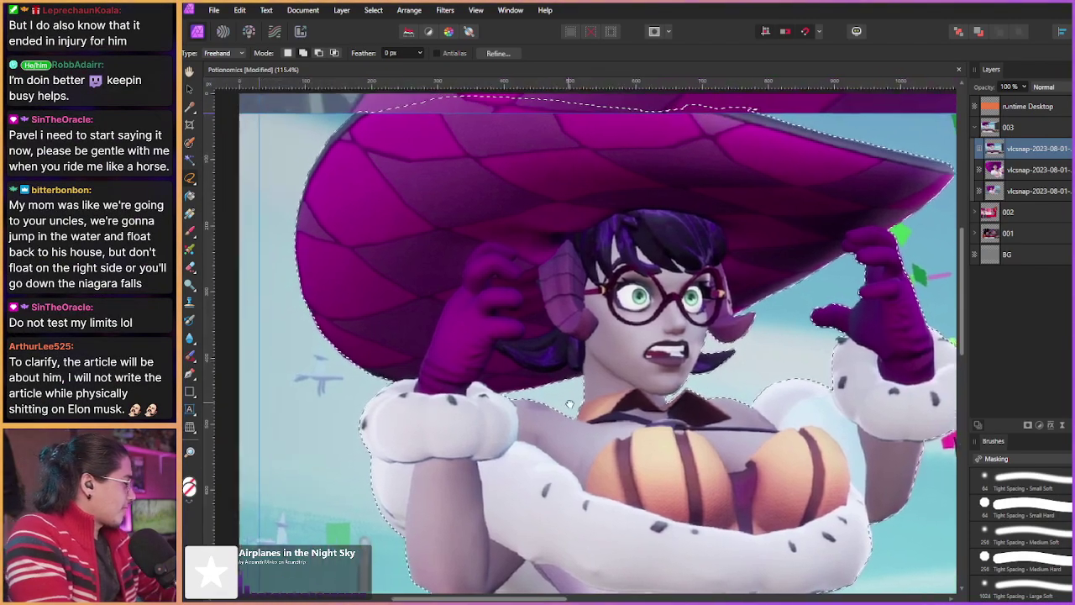
{"action": "scroll", "coordinate": [504, 353], "scroll_direction": "down", "scroll_amount": 2}
{"action": "scroll", "coordinate": [413, 297], "scroll_direction": "down", "scroll_amount": 3}
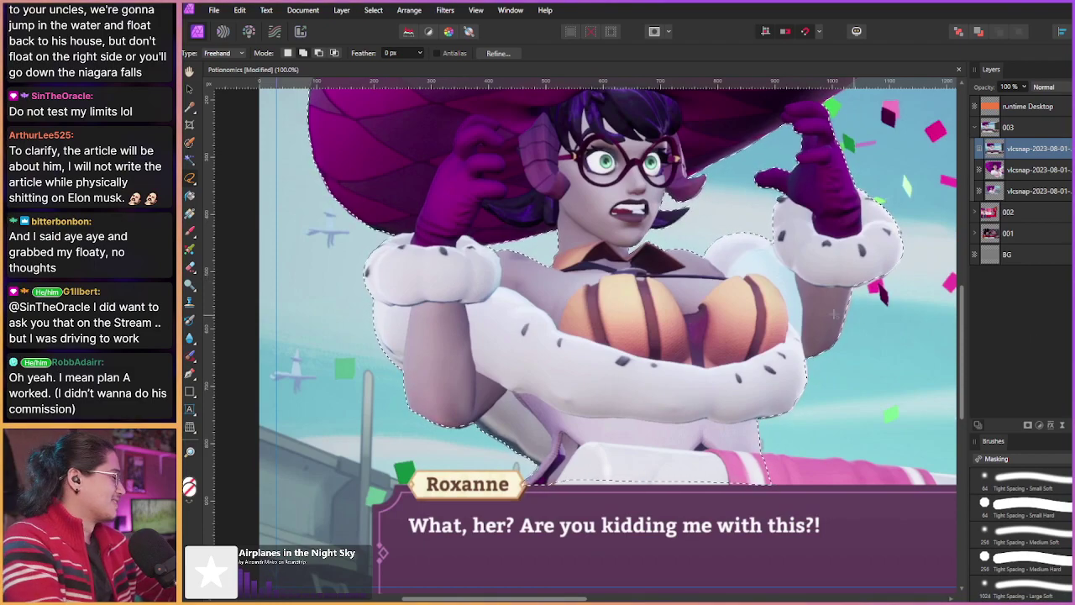
Step: Bring more of the hat into view and start a straight selection edge at the label corner
{"action": "left_click_drag", "start_coordinate": [429, 222], "coordinate": [210, 173]}
{"action": "scroll", "coordinate": [534, 359], "scroll_direction": "up", "scroll_amount": 2}
{"action": "scroll", "coordinate": [535, 359], "scroll_direction": "up", "scroll_amount": 1}
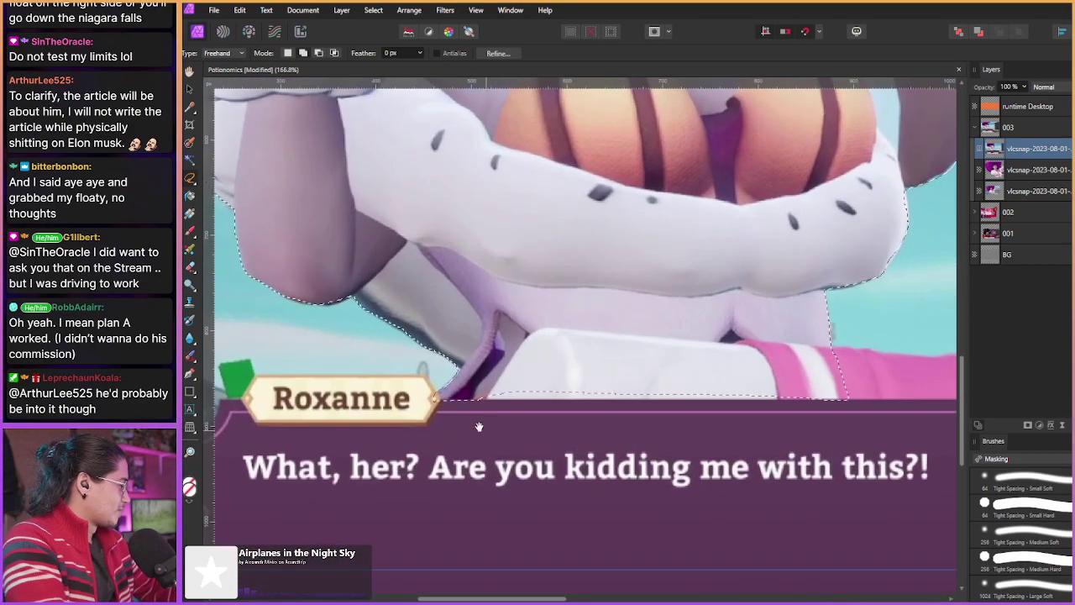
{"action": "left_click", "coordinate": [434, 399]}
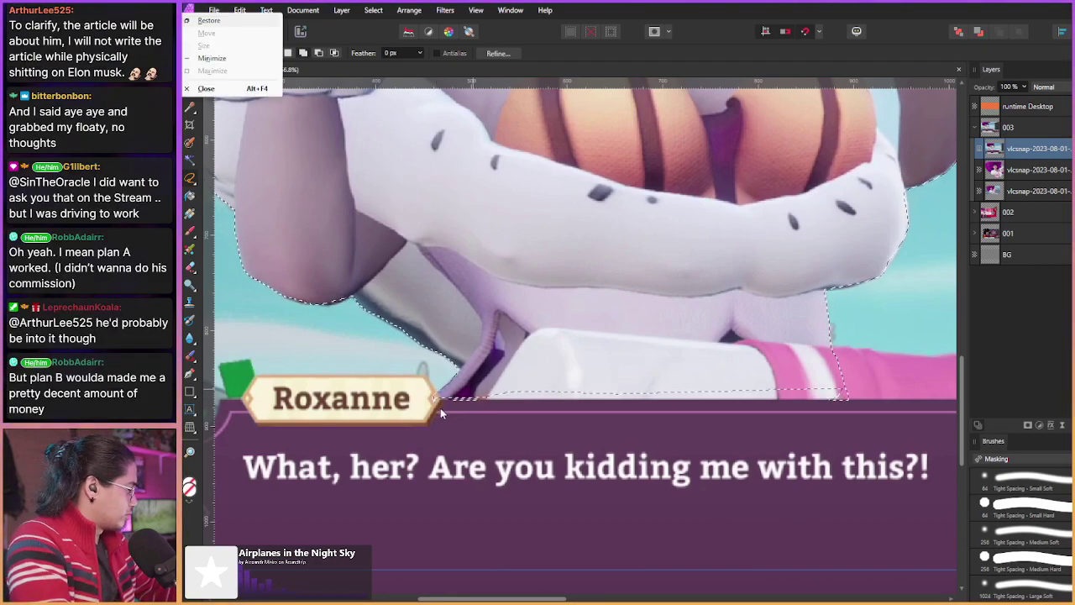
Step: Close the lasso along the Roxanne dialogue box top and check its right end
{"action": "scroll", "coordinate": [459, 418], "scroll_direction": "up", "scroll_amount": 1}
{"action": "scroll", "coordinate": [459, 419], "scroll_direction": "up", "scroll_amount": 2}
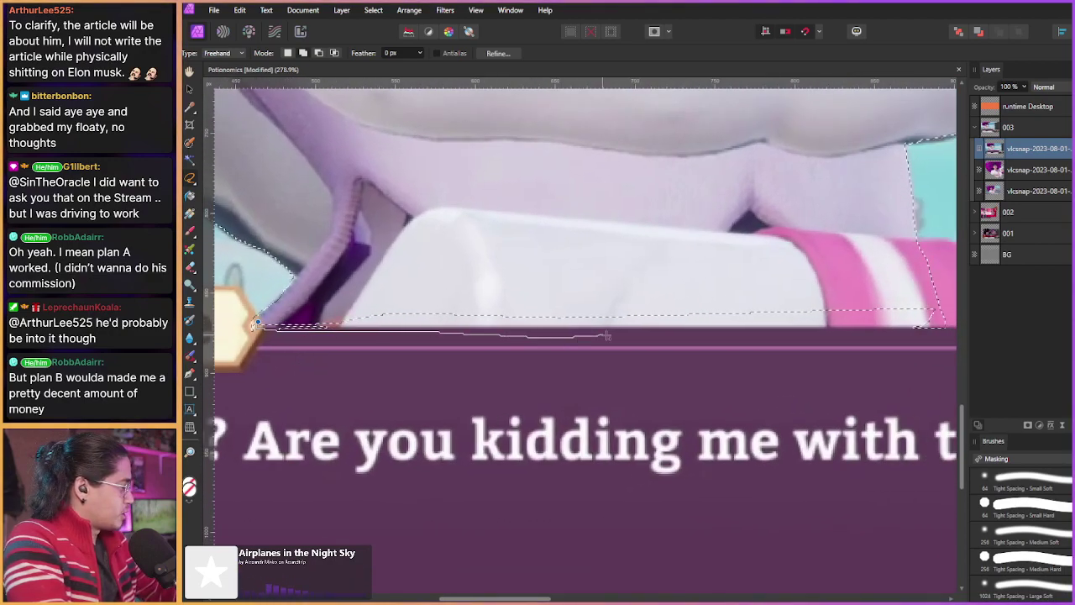
{"action": "left_click_drag", "start_coordinate": [936, 330], "coordinate": [934, 329]}
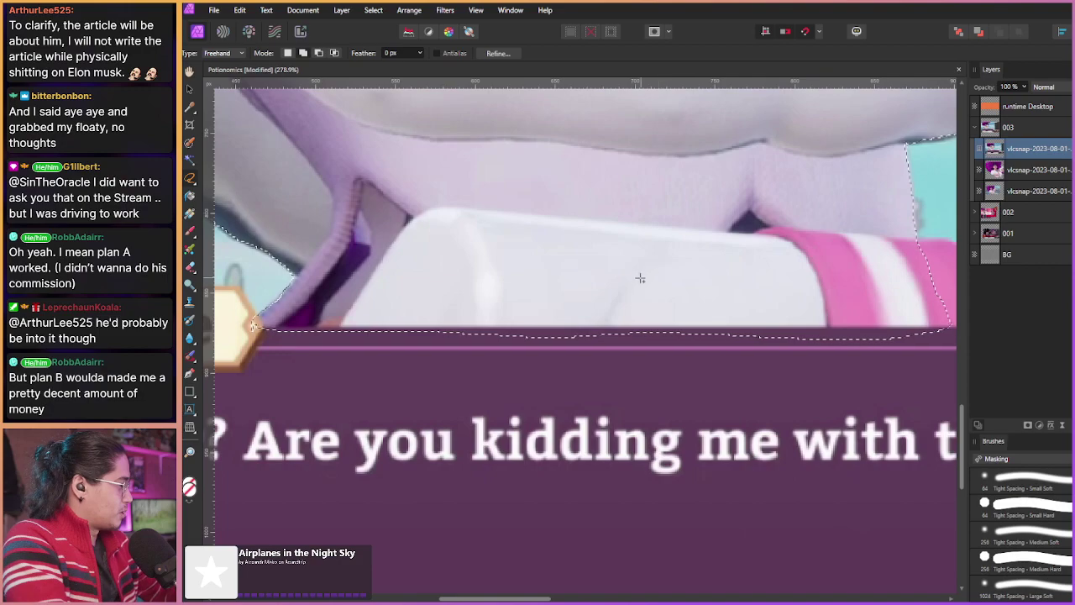
{"action": "left_click_drag", "start_coordinate": [701, 308], "coordinate": [631, 306]}
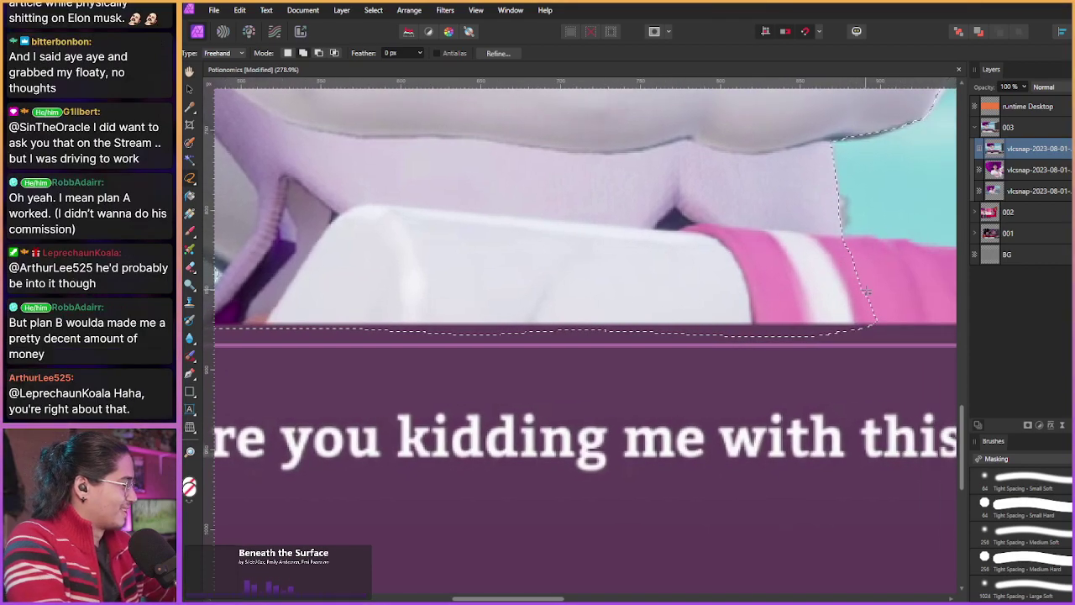
{"action": "scroll", "coordinate": [548, 260], "scroll_direction": "down", "scroll_amount": 3}
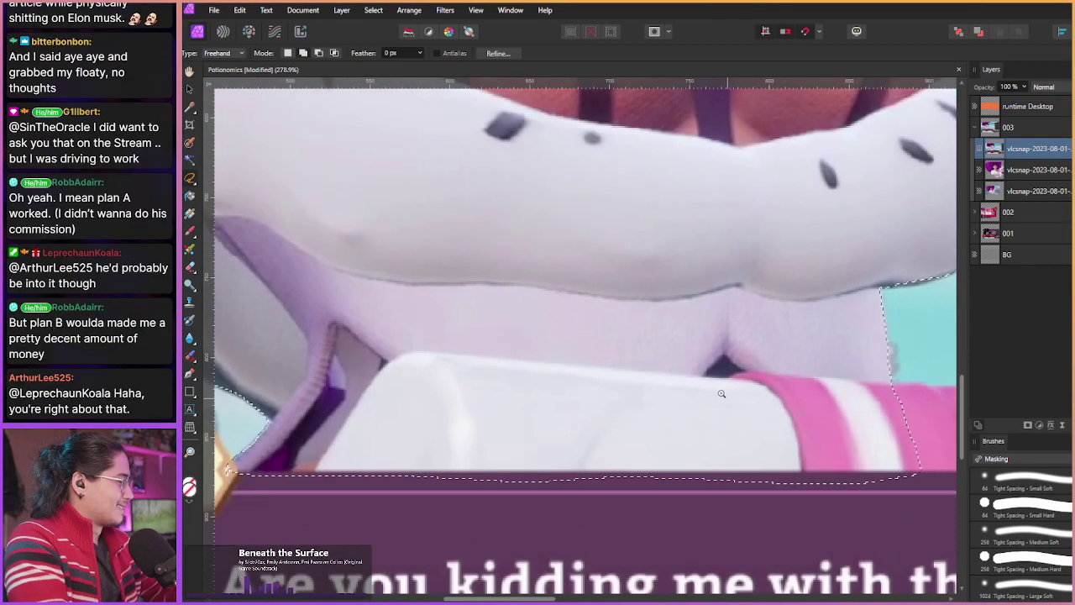
{"action": "scroll", "coordinate": [548, 259], "scroll_direction": "down", "scroll_amount": 2}
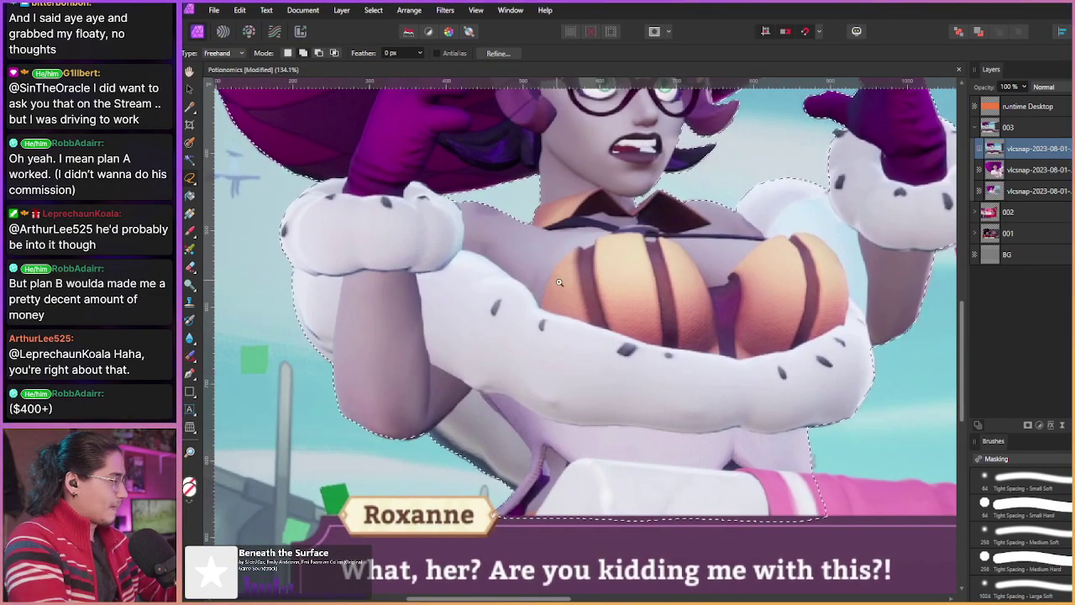
{"action": "scroll", "coordinate": [550, 287], "scroll_direction": "down", "scroll_amount": 2}
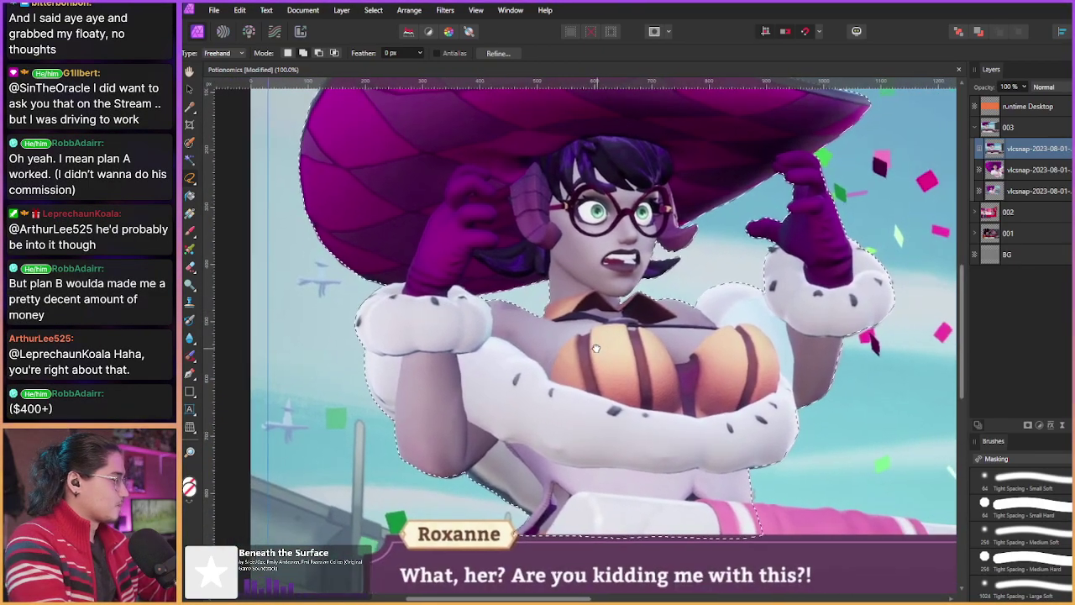
{"action": "scroll", "coordinate": [530, 342], "scroll_direction": "down", "scroll_amount": 1}
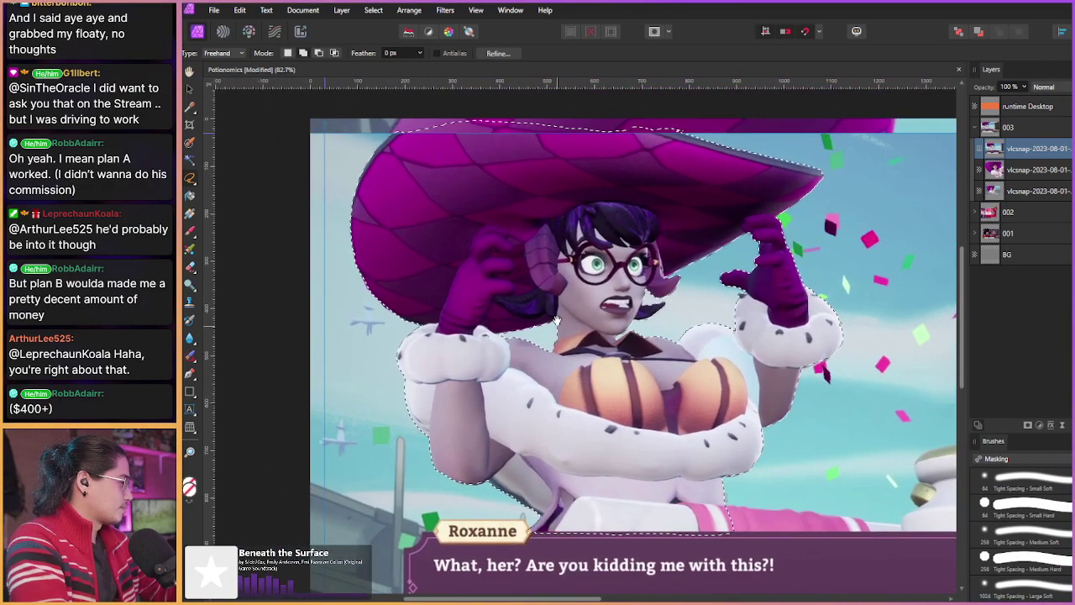
{"action": "scroll", "coordinate": [555, 320], "scroll_direction": "up", "scroll_amount": 2}
{"action": "scroll", "coordinate": [566, 280], "scroll_direction": "up", "scroll_amount": 1}
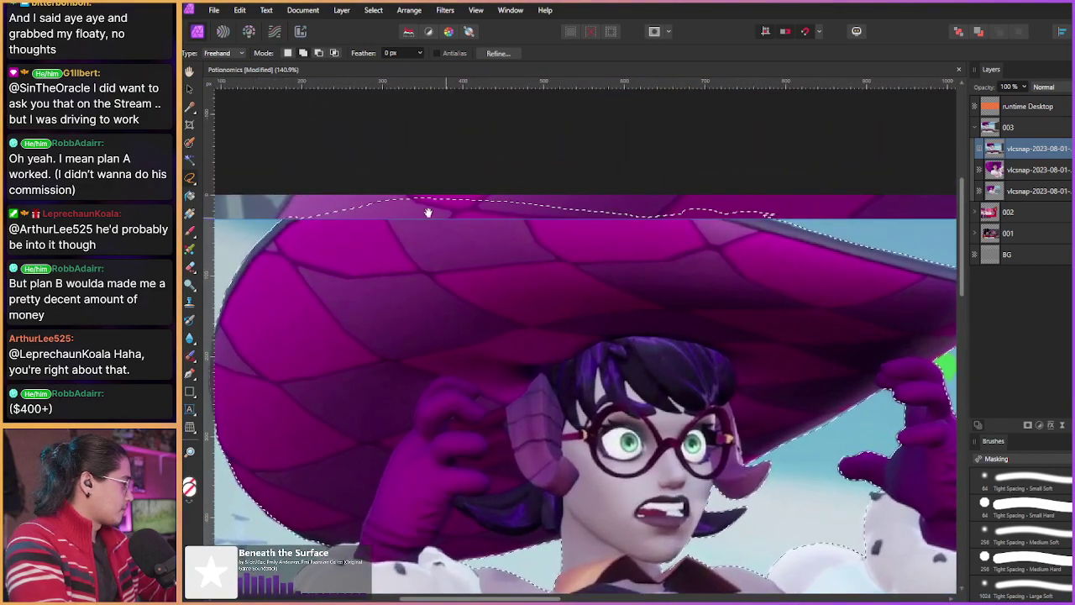
Step: Add a straight selection edge from the magenta hat's top-left across to its right
{"action": "left_click", "coordinate": [289, 215]}
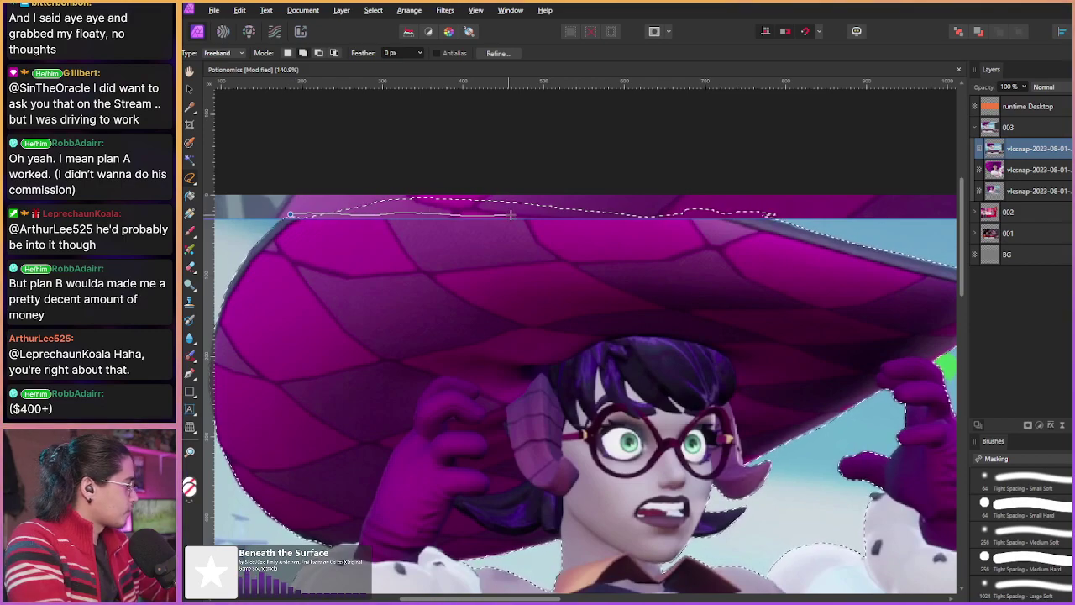
{"action": "double_click", "coordinate": [798, 211]}
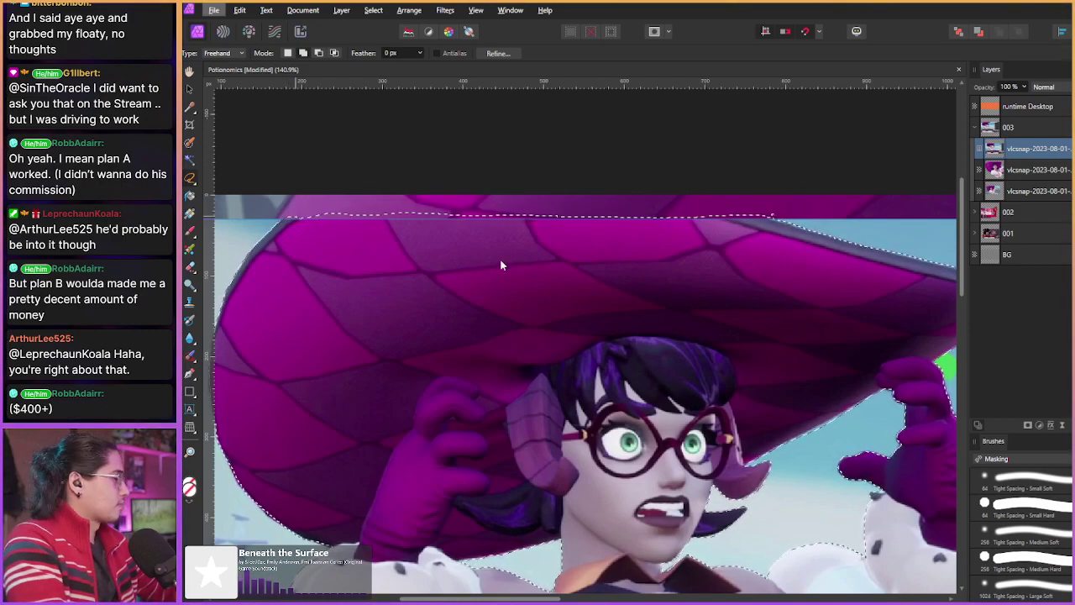
{"action": "scroll", "coordinate": [558, 294], "scroll_direction": "down", "scroll_amount": 5}
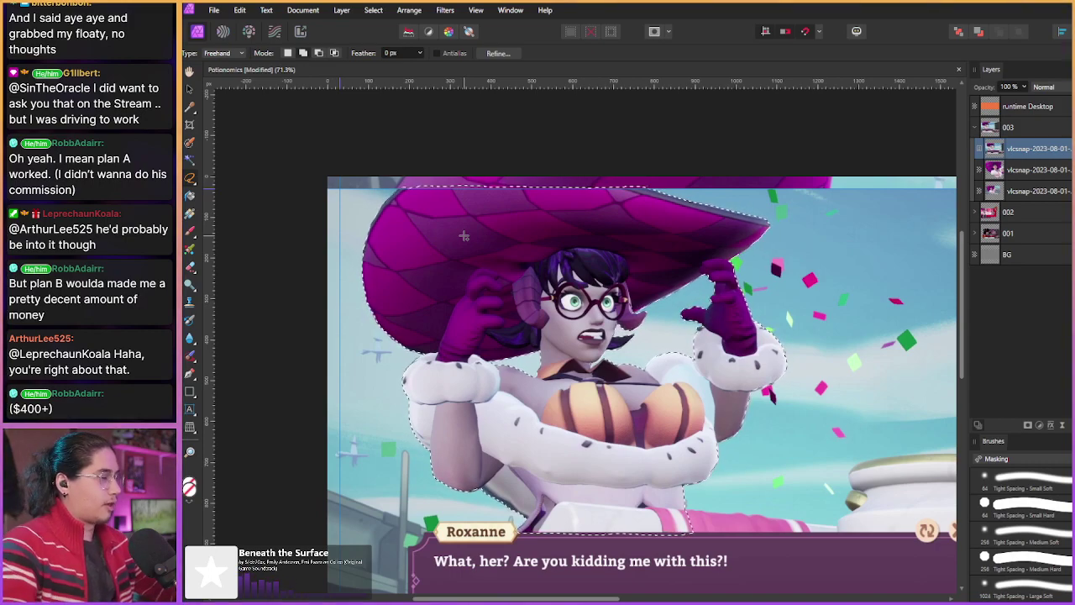
Step: Rasterize the top vlcsnap layer, restoring Roxanne's selection after accidentally clearing it
{"action": "scroll", "coordinate": [483, 250], "scroll_direction": "down", "scroll_amount": 1}
{"action": "key", "text": "ctrl+d"}
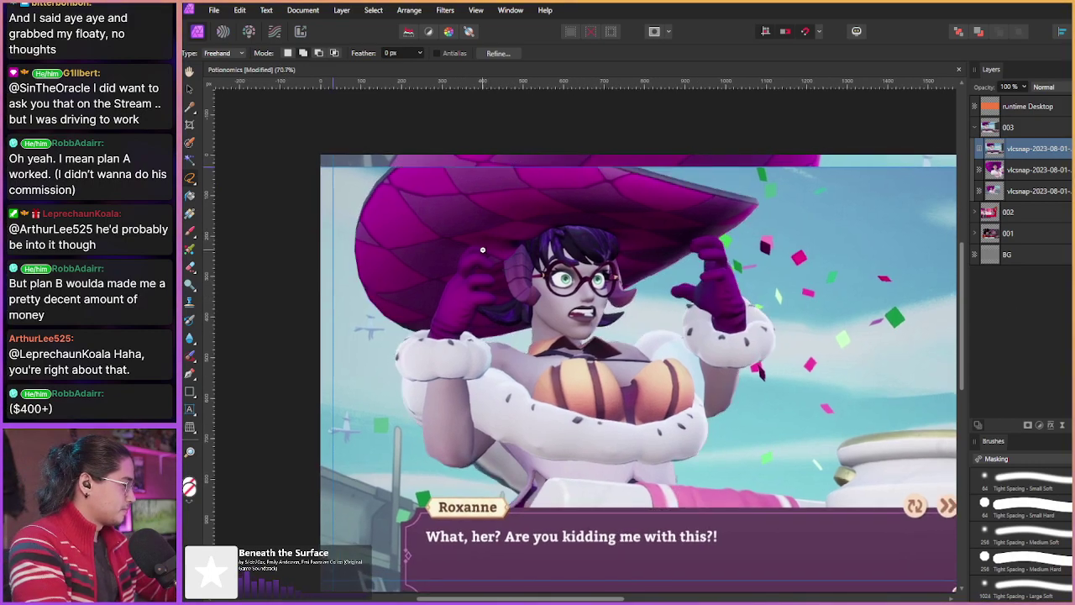
{"action": "key", "text": "ctrl+z"}
{"action": "scroll", "coordinate": [462, 224], "scroll_direction": "up", "scroll_amount": 1}
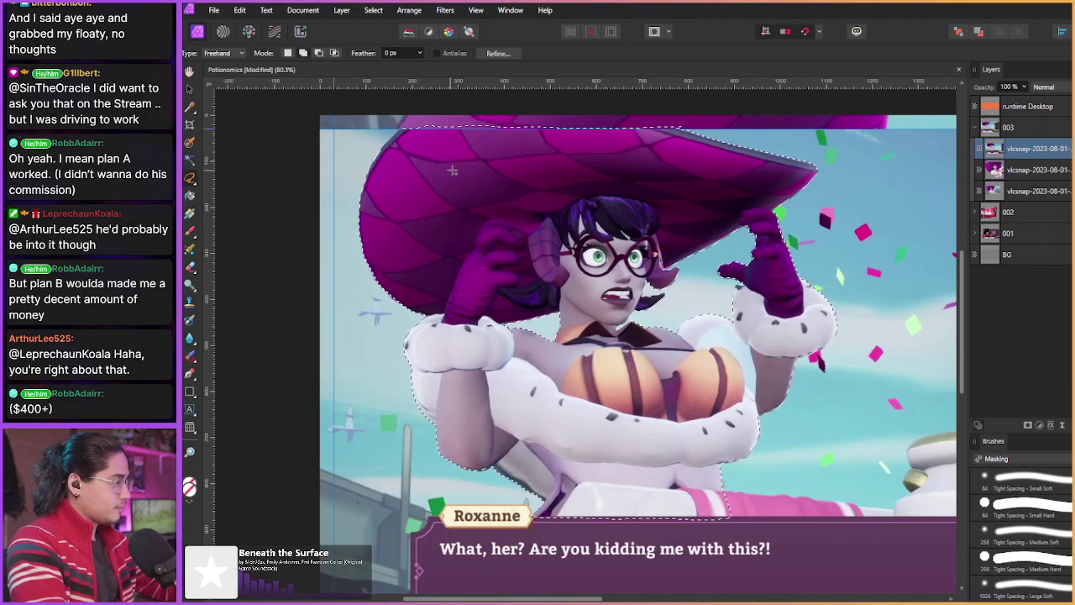
{"action": "right_click", "coordinate": [1031, 152]}
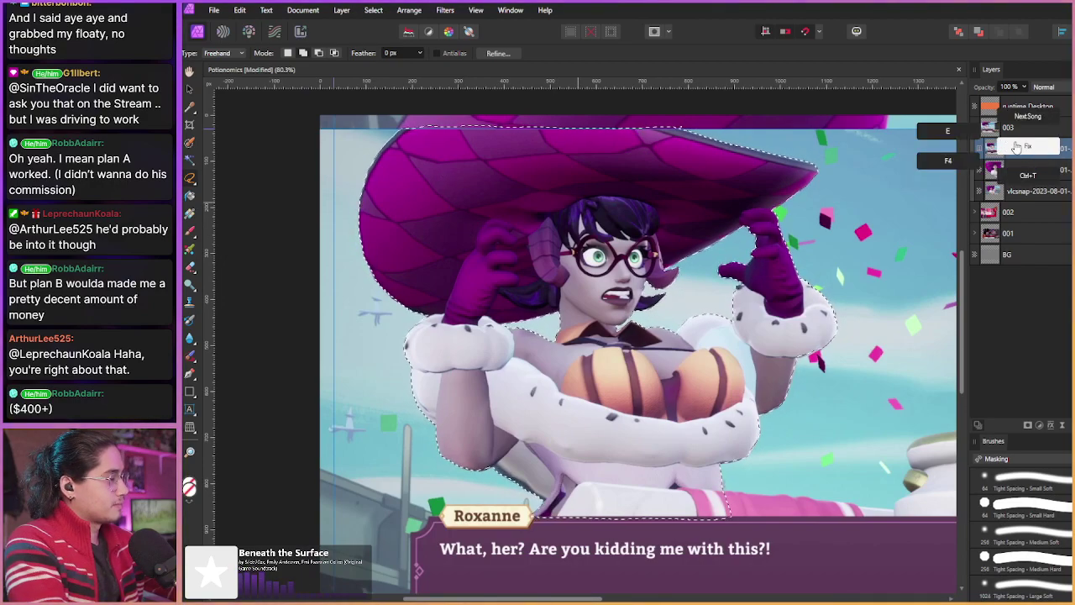
{"action": "right_click", "coordinate": [1024, 150]}
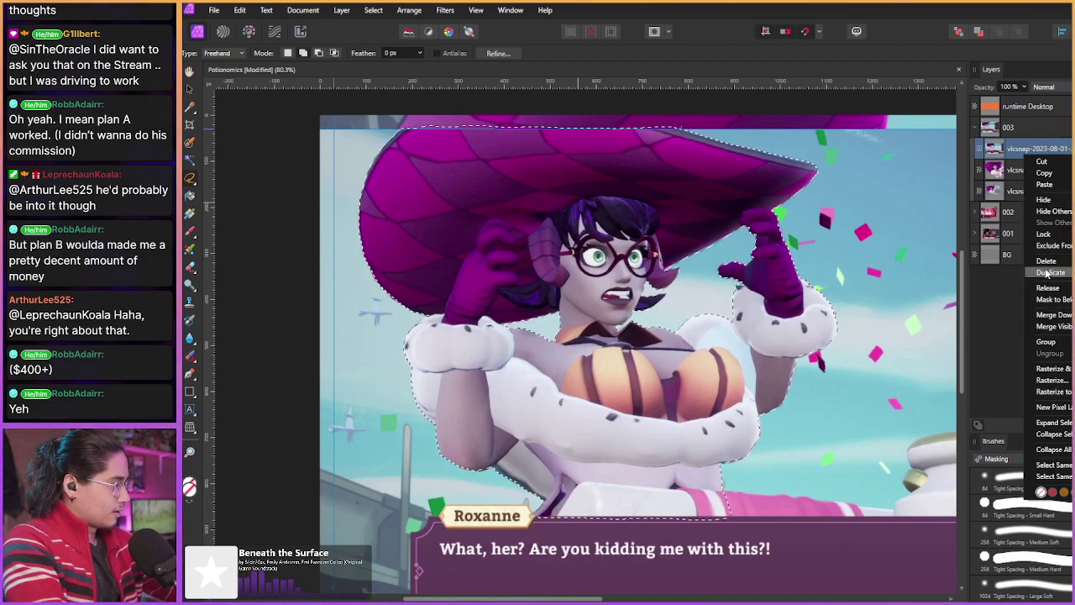
{"action": "left_click", "coordinate": [1048, 382]}
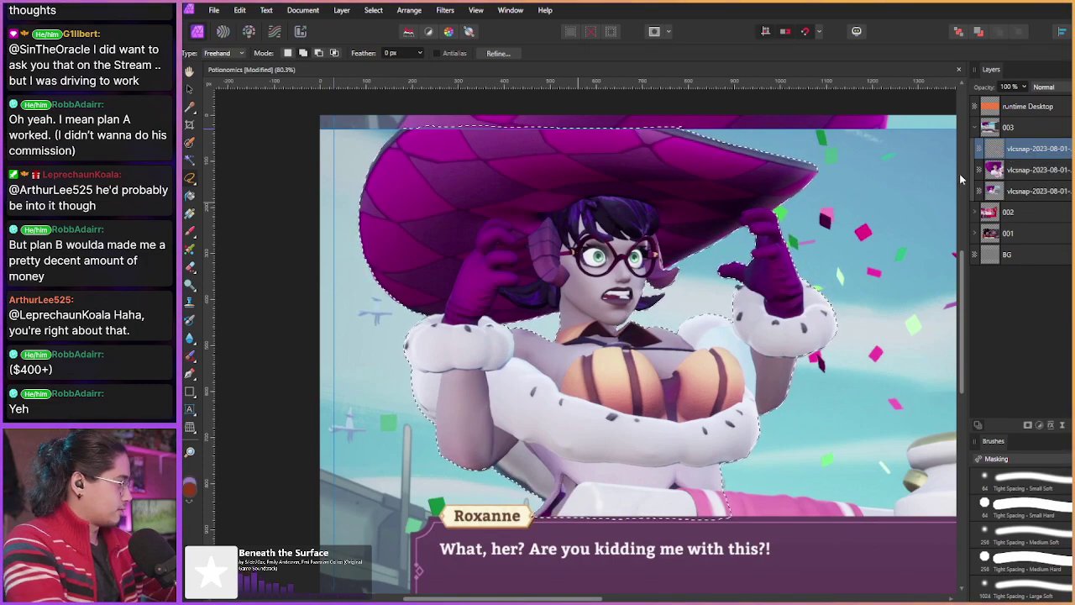
Step: Cut the selected character out and paste it as its own layer on top
{"action": "key", "text": "Delete"}
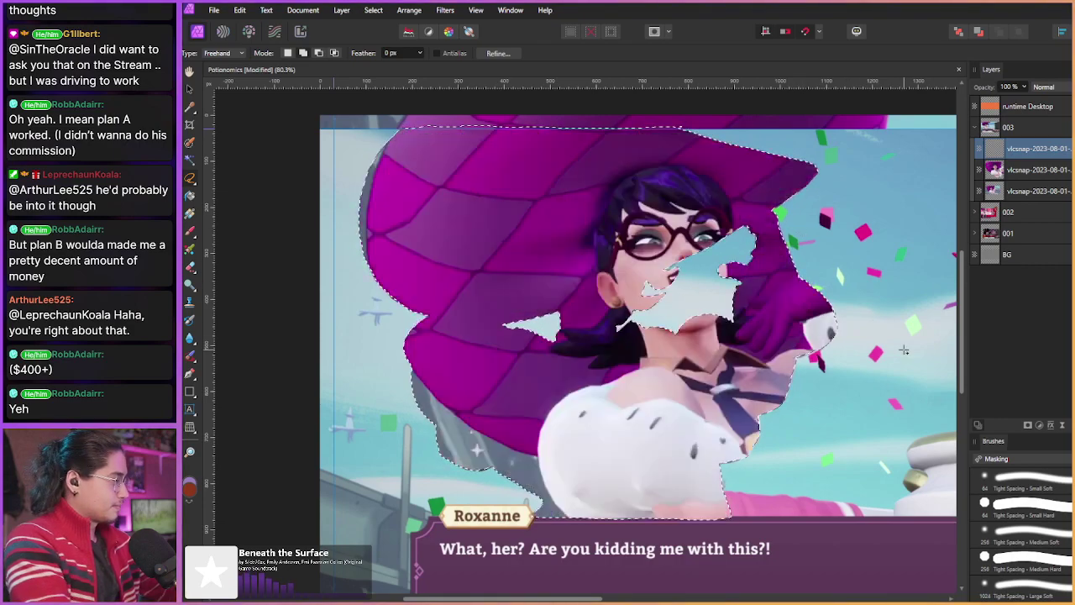
{"action": "key", "text": "ctrl+v"}
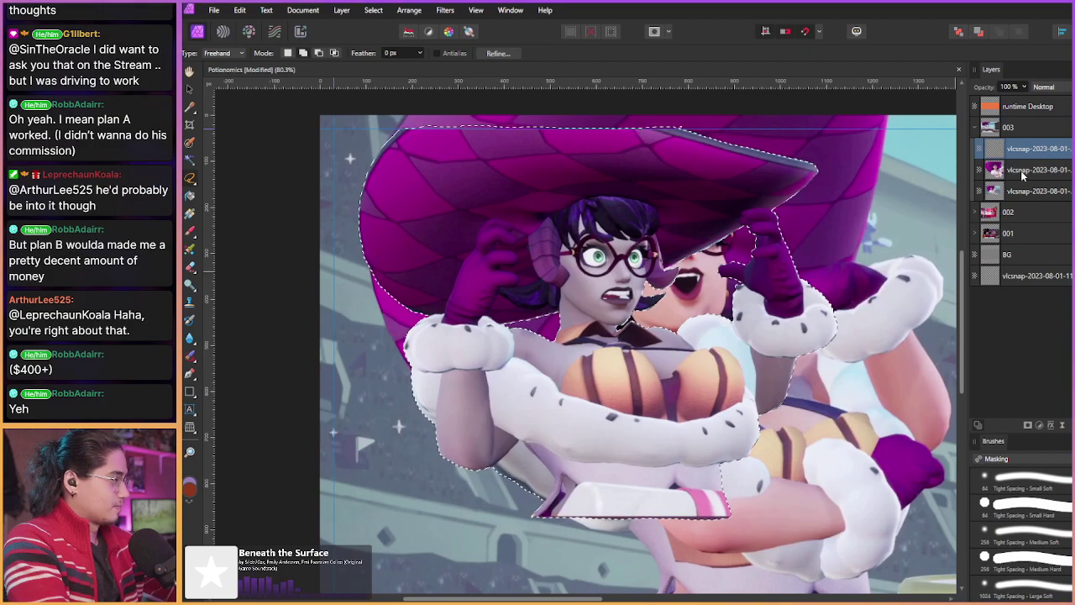
{"action": "left_click", "coordinate": [1017, 171]}
{"action": "left_click", "coordinate": [1016, 149]}
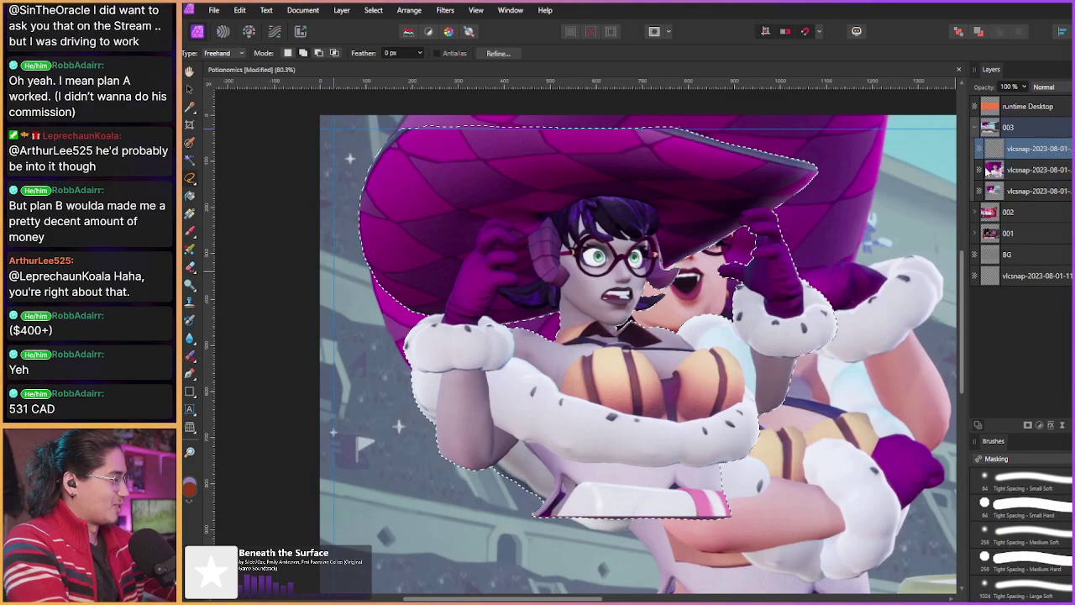
{"action": "left_click", "coordinate": [558, 283]}
Step: Move, rotate about 9° clockwise, enlarge and tilt the character cutout
{"action": "scroll", "coordinate": [558, 282], "scroll_direction": "down", "scroll_amount": 1}
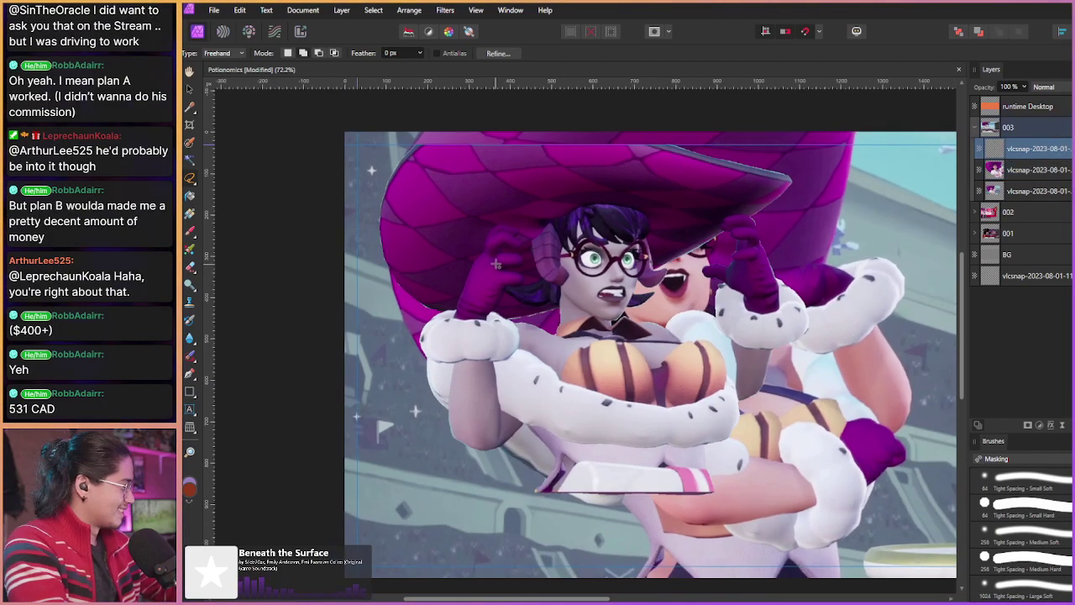
{"action": "scroll", "coordinate": [538, 275], "scroll_direction": "down", "scroll_amount": 2}
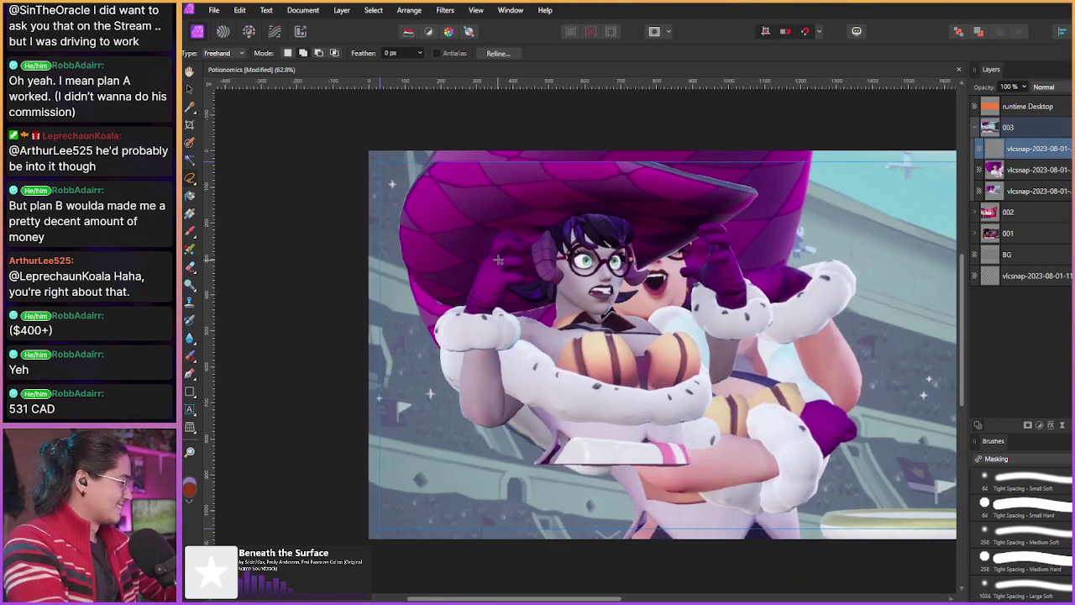
{"action": "key", "text": "v"}
{"action": "left_click_drag", "start_coordinate": [502, 258], "coordinate": [617, 292]}
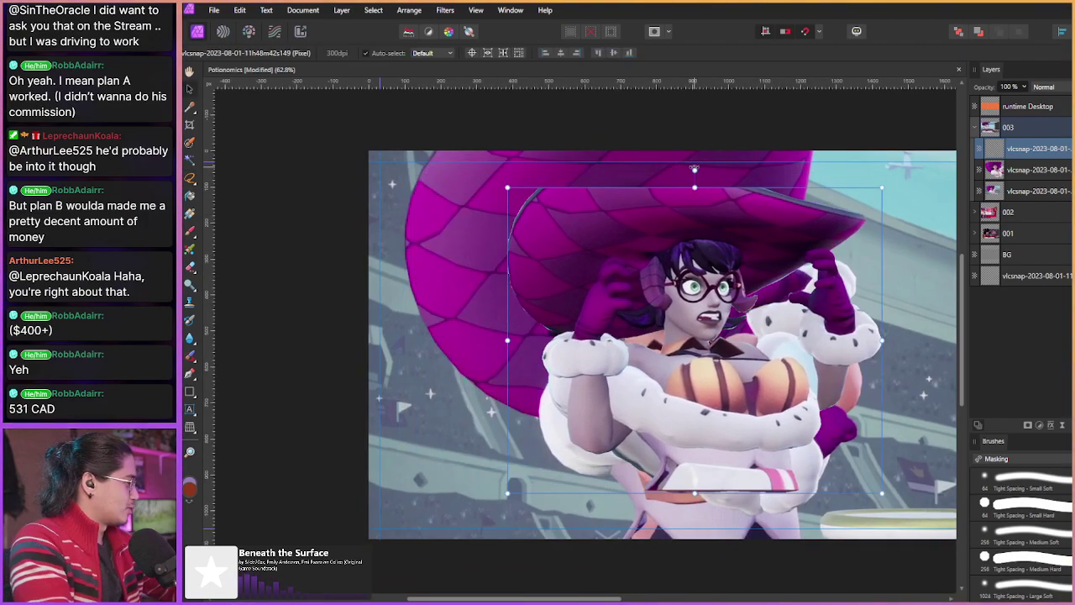
{"action": "left_click_drag", "start_coordinate": [694, 168], "coordinate": [721, 168]}
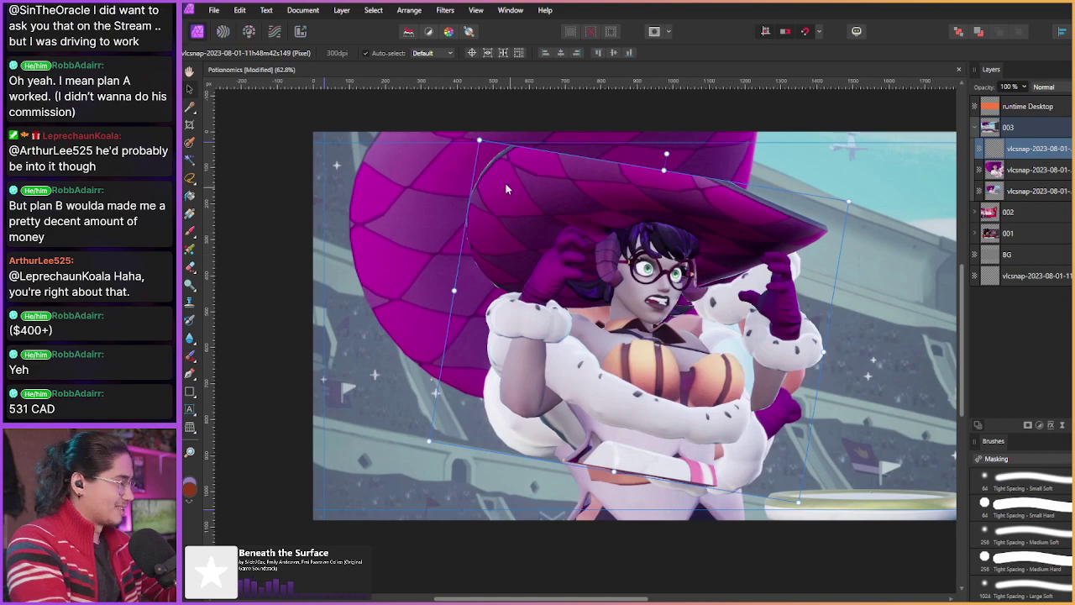
{"action": "left_click_drag", "start_coordinate": [444, 287], "coordinate": [371, 277]}
{"action": "left_click_drag", "start_coordinate": [438, 266], "coordinate": [639, 165]}
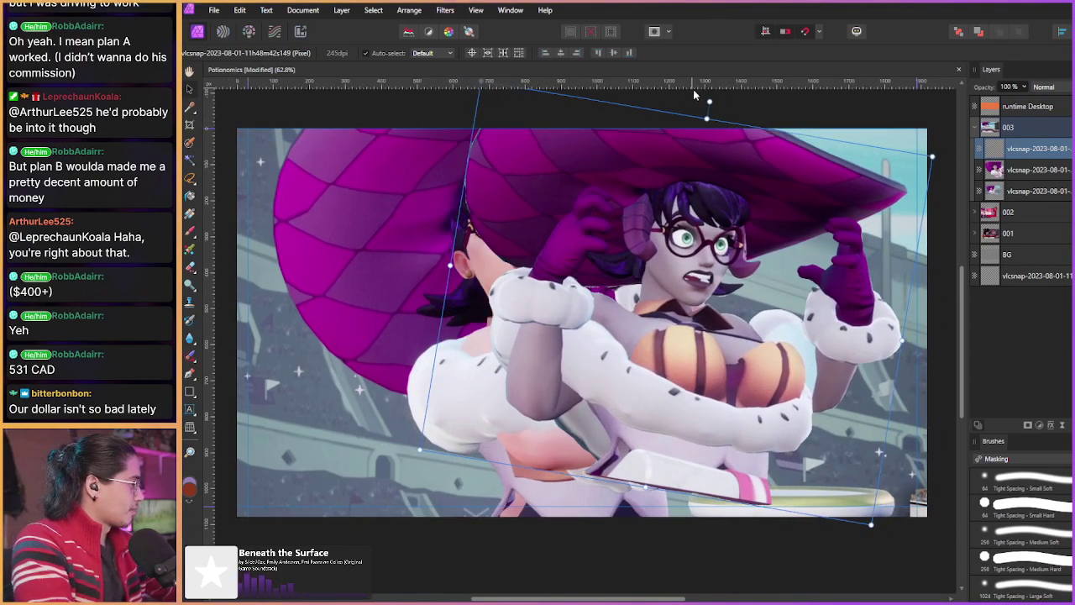
{"action": "left_click_drag", "start_coordinate": [709, 102], "coordinate": [731, 94]}
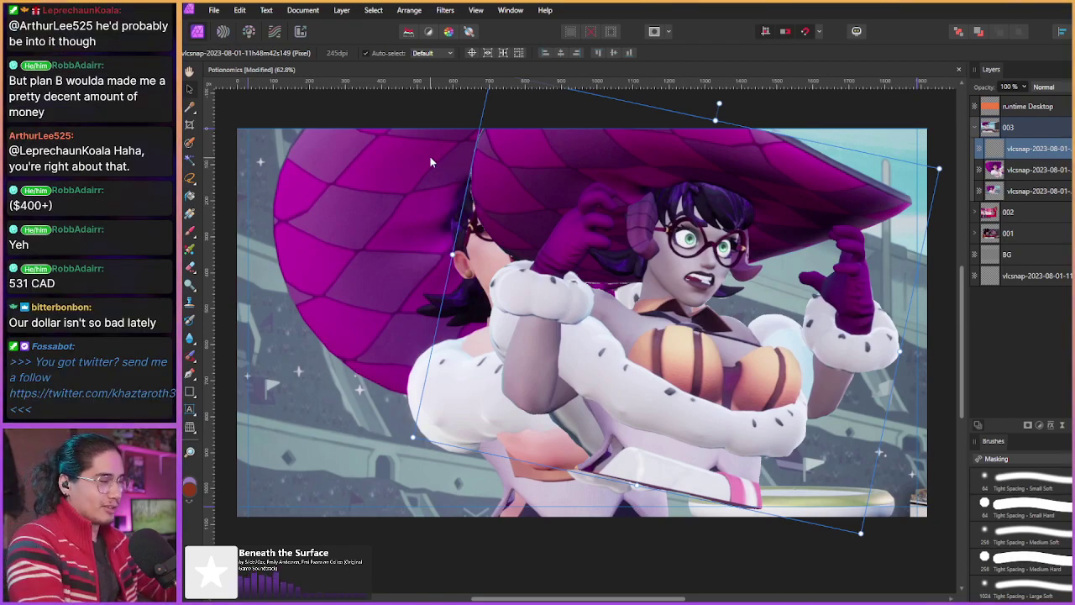
{"action": "left_click_drag", "start_coordinate": [454, 252], "coordinate": [515, 289]}
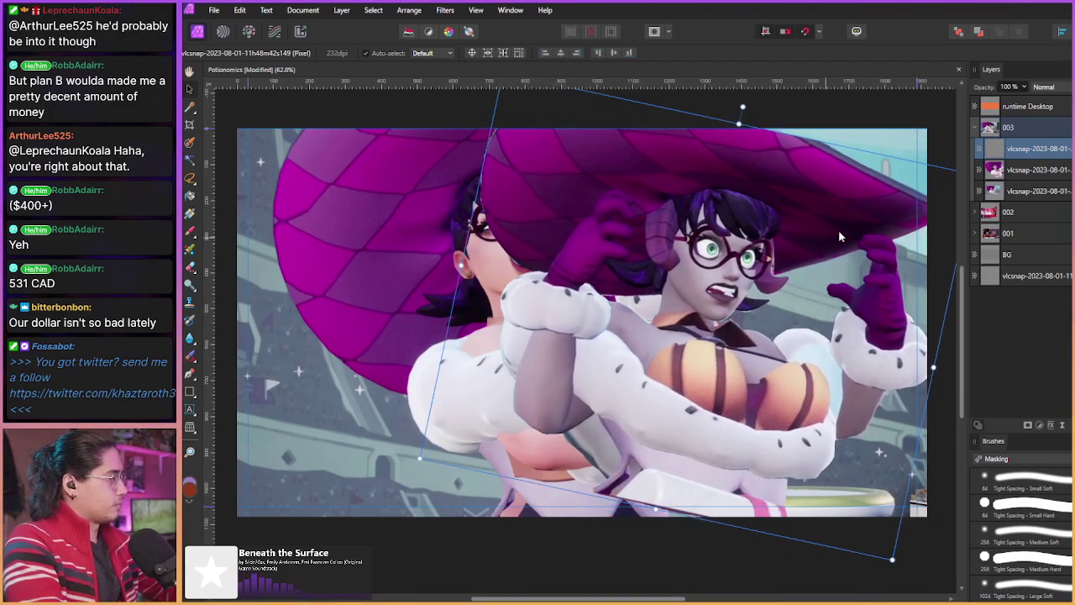
Step: Undo an accidental layer nesting and shift the tilted character slightly left, keeping the stacking order
{"action": "left_click_drag", "start_coordinate": [1022, 150], "coordinate": [1016, 171]}
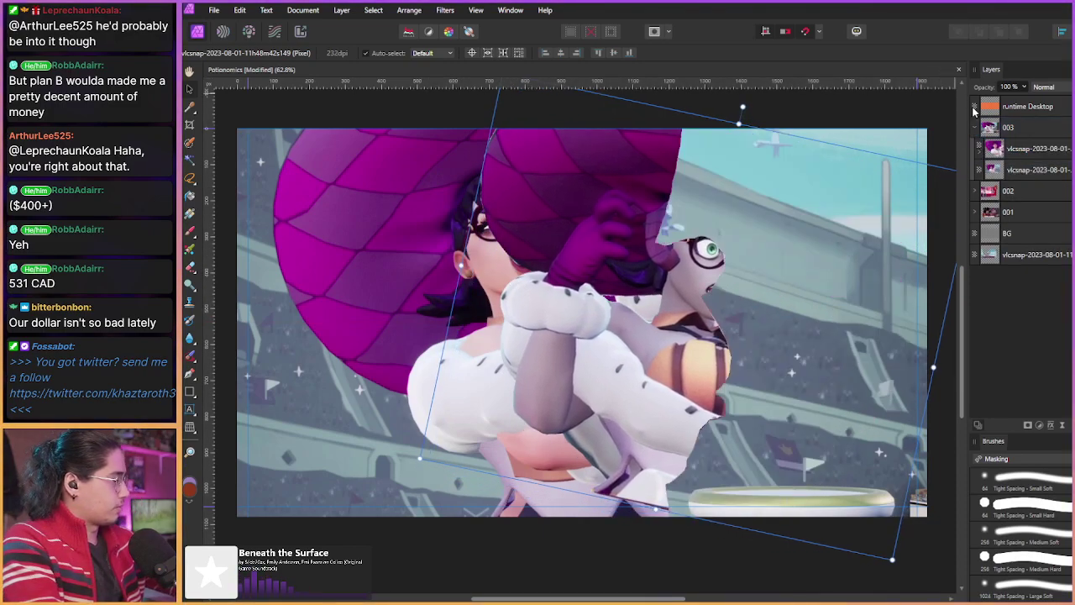
{"action": "key", "text": "ctrl+z"}
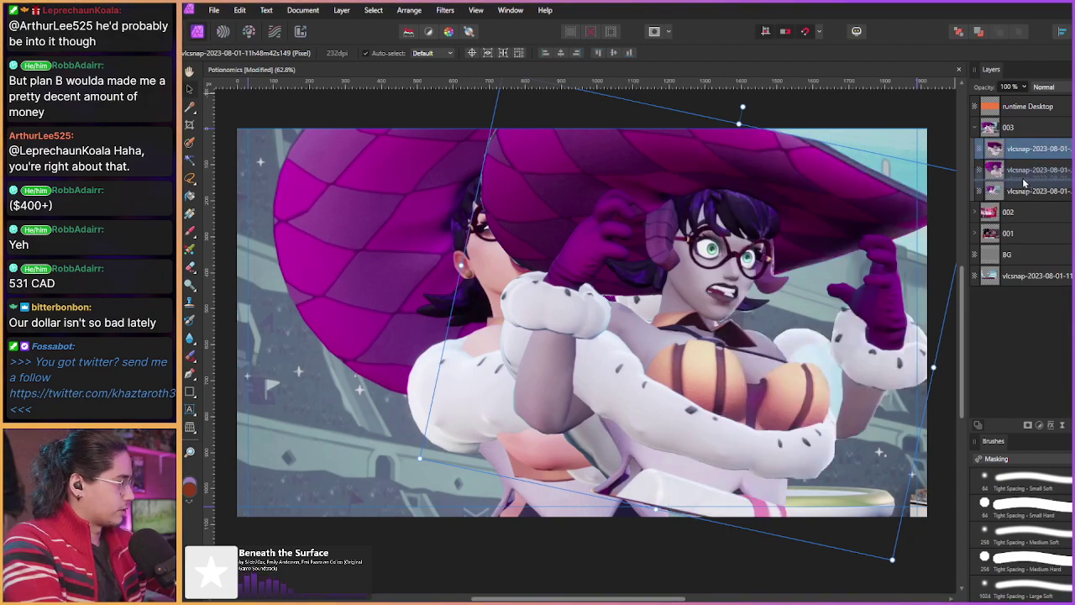
{"action": "key", "text": "ctrl+z"}
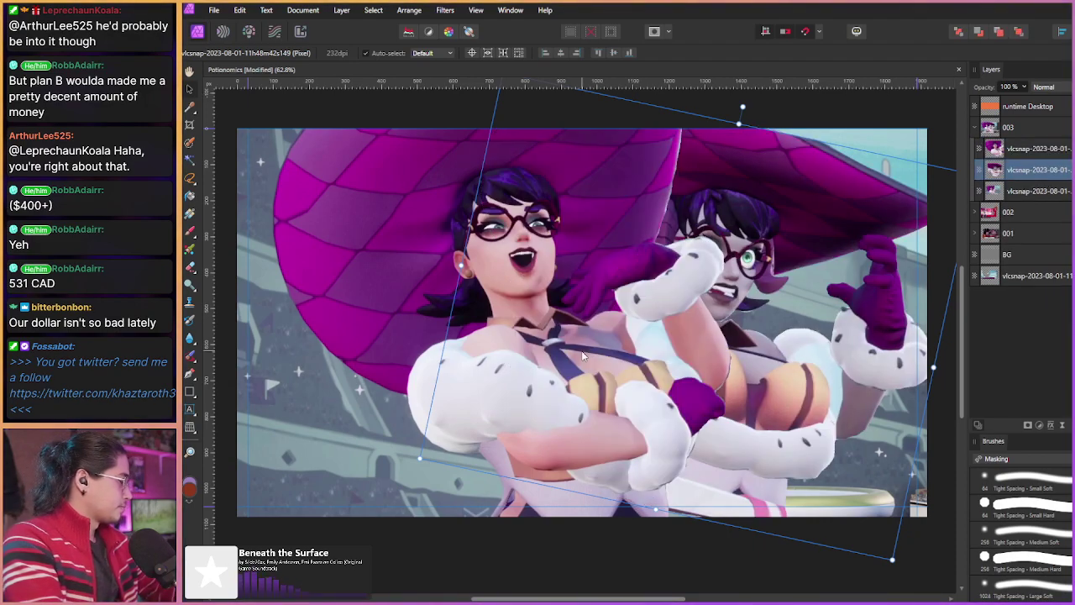
{"action": "left_click_drag", "start_coordinate": [583, 354], "coordinate": [570, 364]}
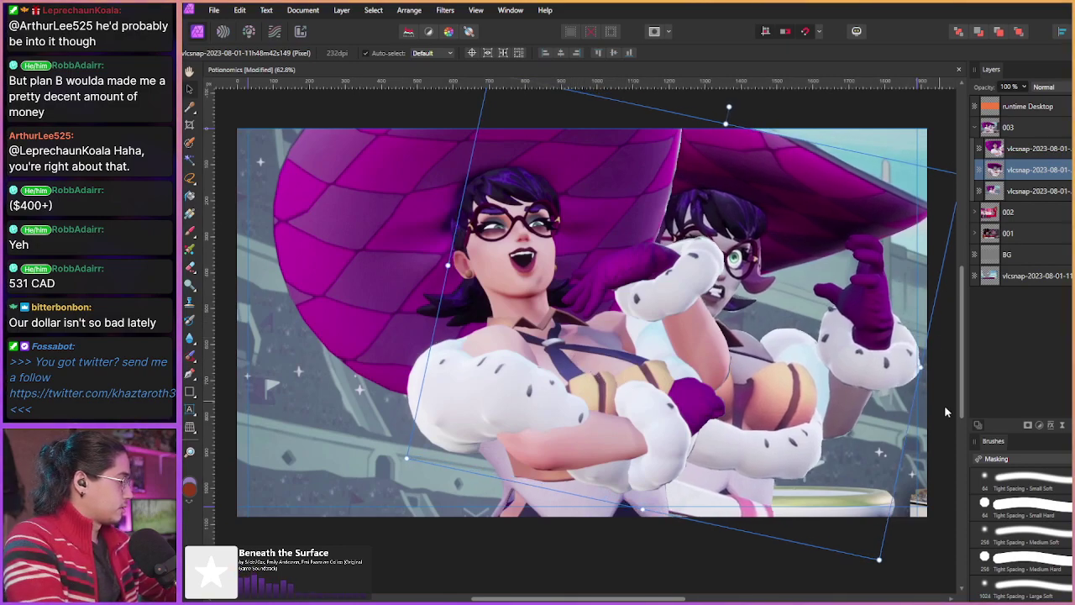
{"action": "left_click_drag", "start_coordinate": [1023, 169], "coordinate": [1020, 125]}
{"action": "left_click_drag", "start_coordinate": [1020, 124], "coordinate": [1013, 166]}
Step: Group the first and third character layers in 003 and shift the group about 15 px left
{"action": "left_click", "coordinate": [1010, 158]}
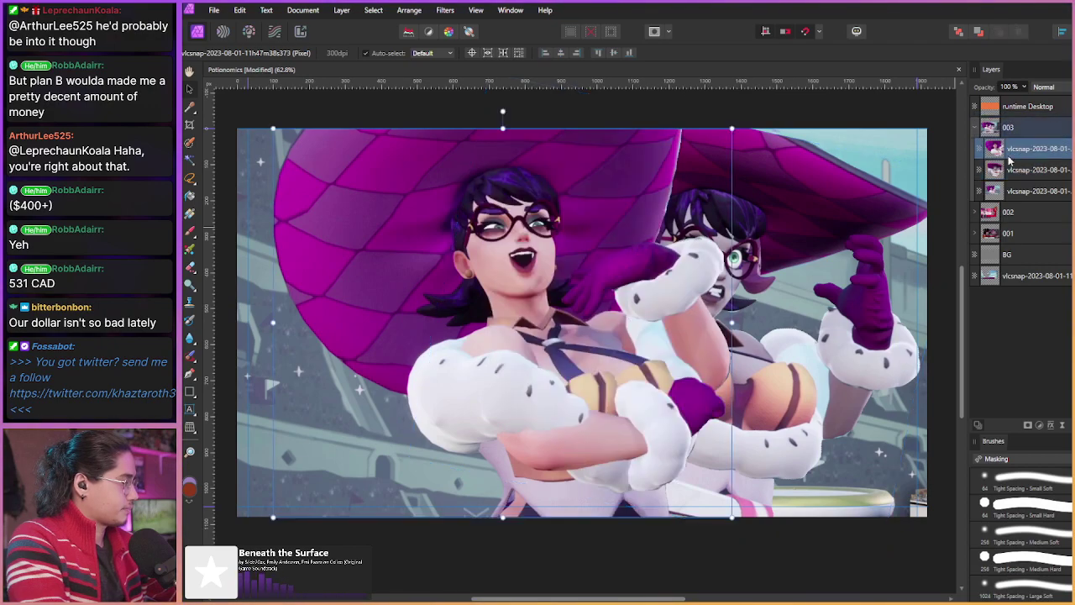
{"action": "left_click", "coordinate": [1019, 196], "text": "ctrl"}
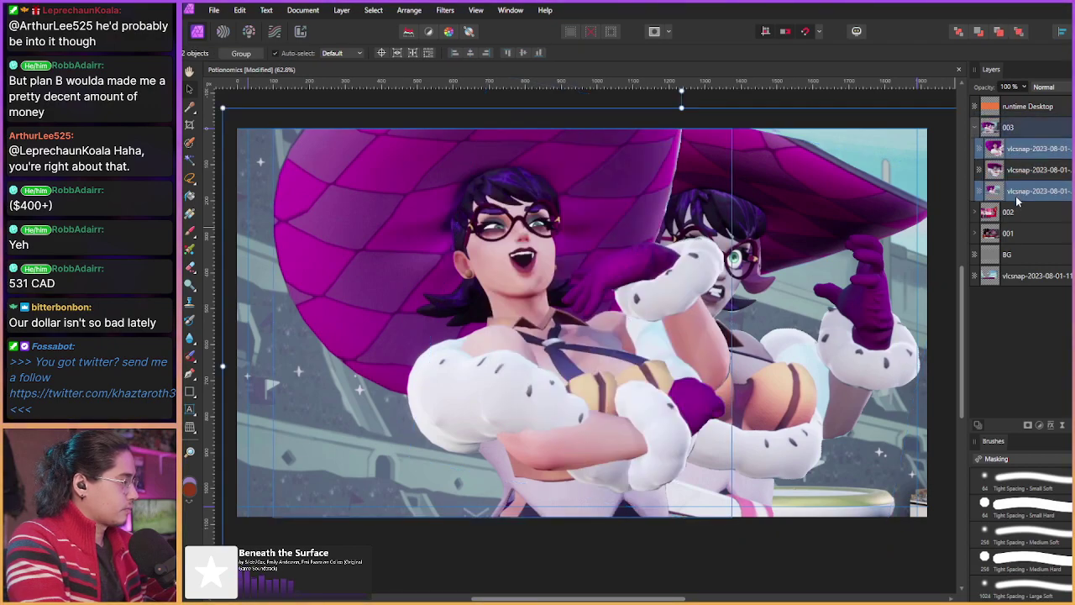
{"action": "key", "text": "ctrl+g"}
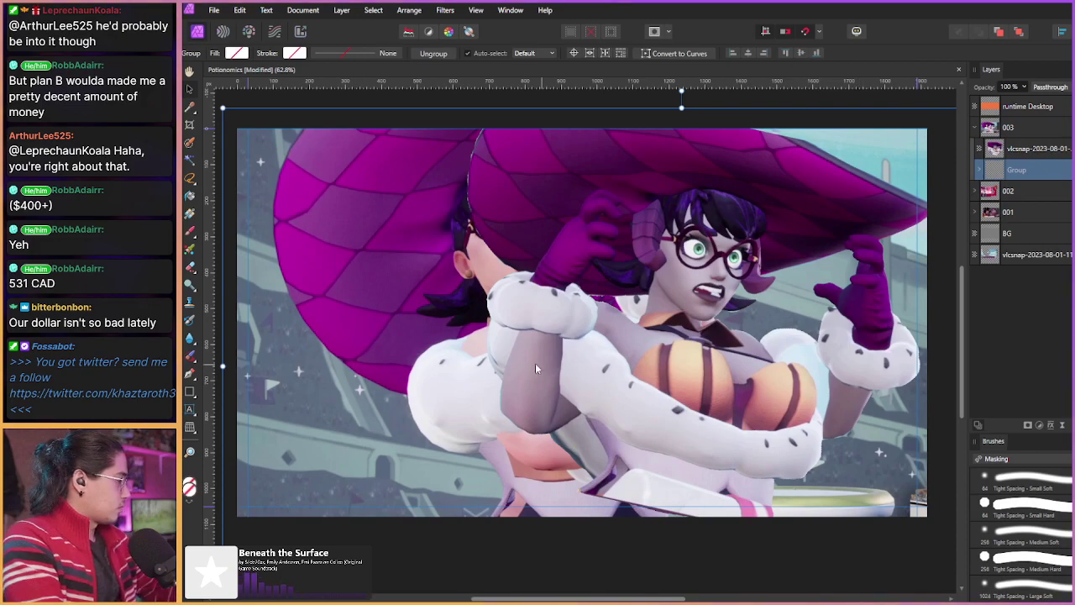
{"action": "key", "text": "l"}
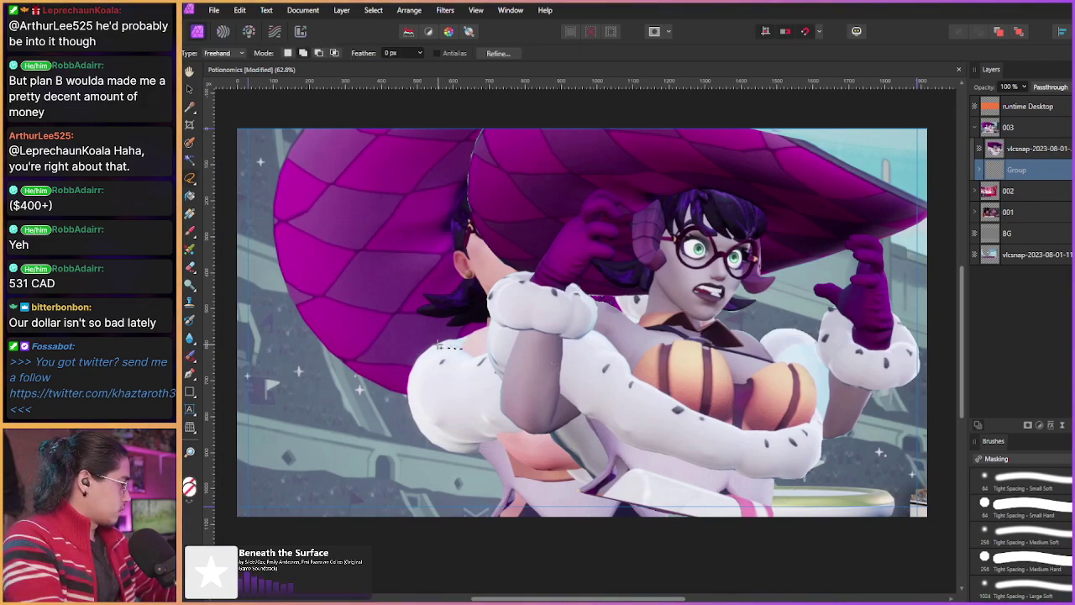
{"action": "key", "text": "v"}
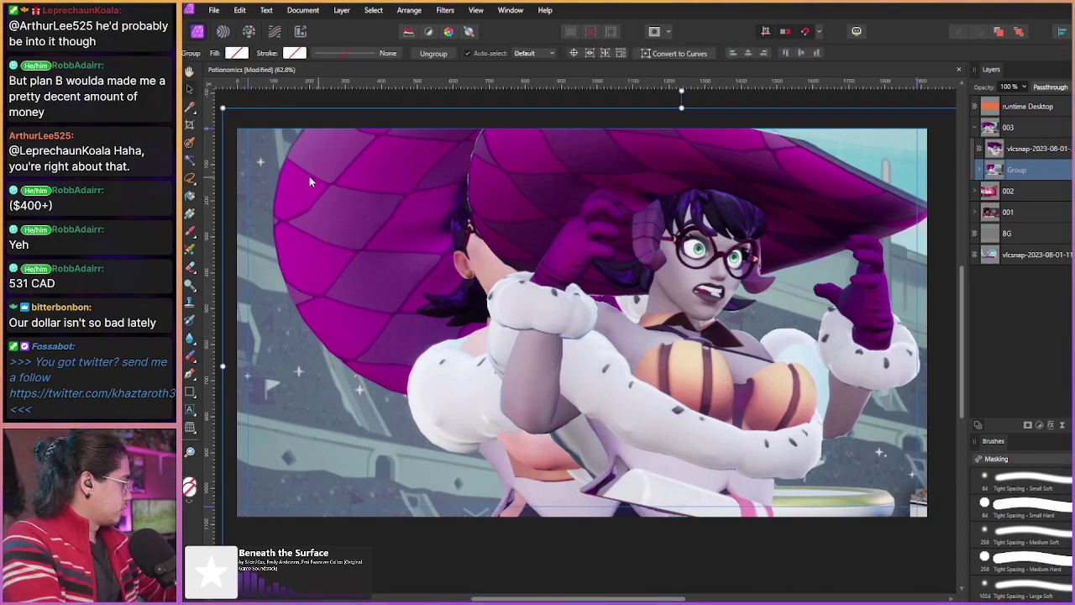
{"action": "key", "text": "Delete"}
{"action": "left_click_drag", "start_coordinate": [301, 249], "coordinate": [288, 244]}
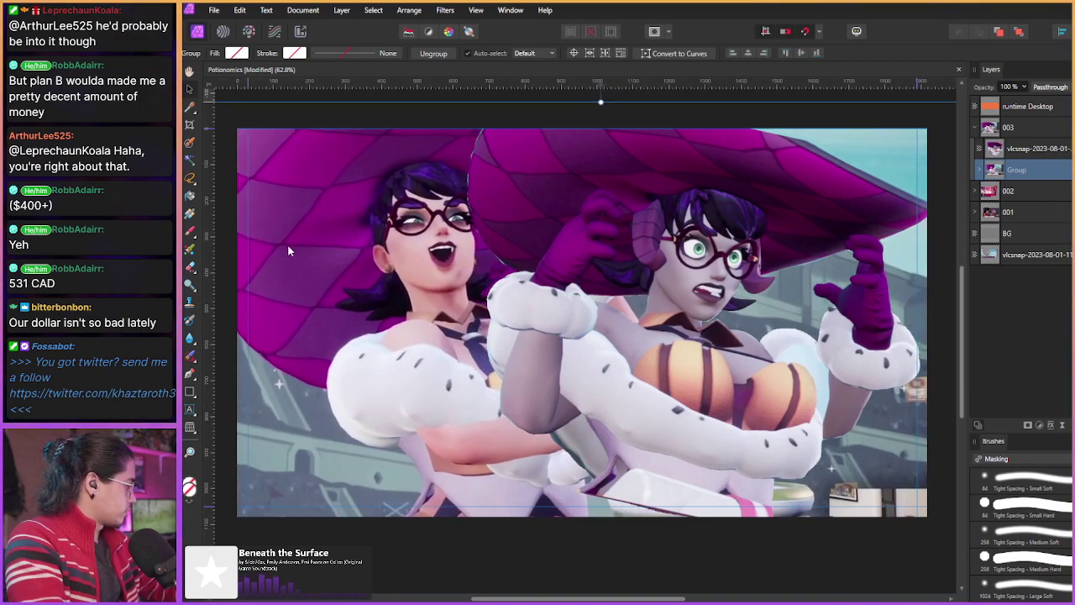
Step: Nest the tilted character layer inside the Group between its layers and move it left
{"action": "left_click", "coordinate": [977, 167]}
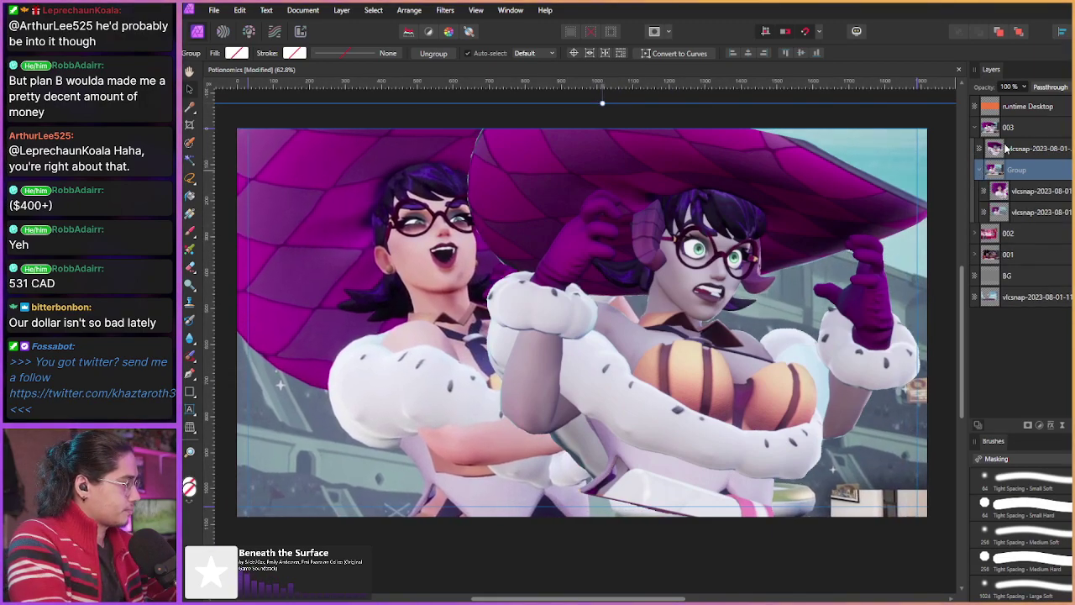
{"action": "left_click", "coordinate": [976, 149]}
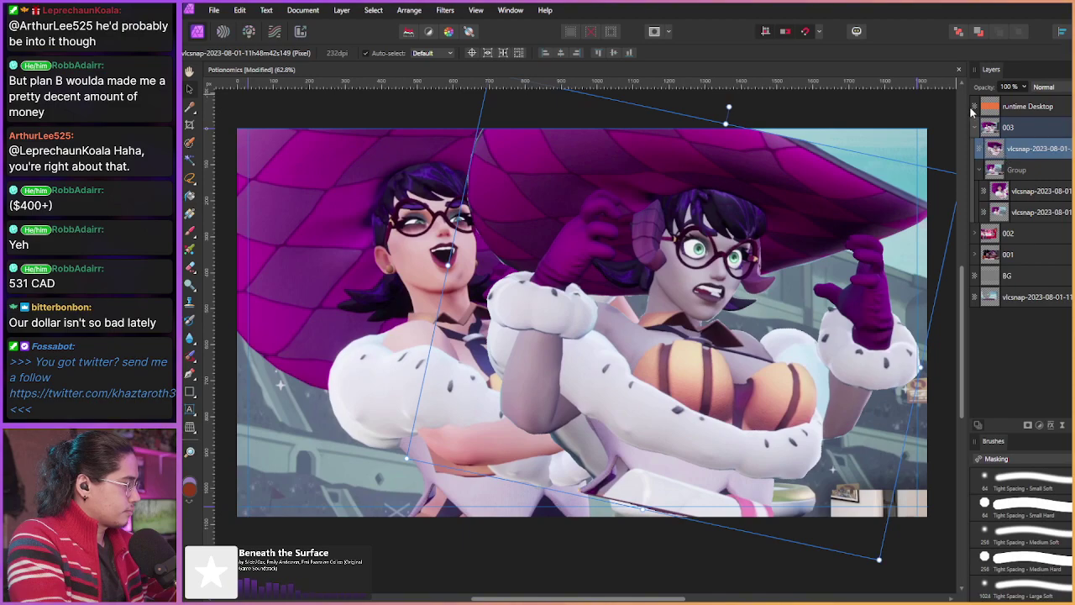
{"action": "left_click_drag", "start_coordinate": [1011, 150], "coordinate": [1018, 201]}
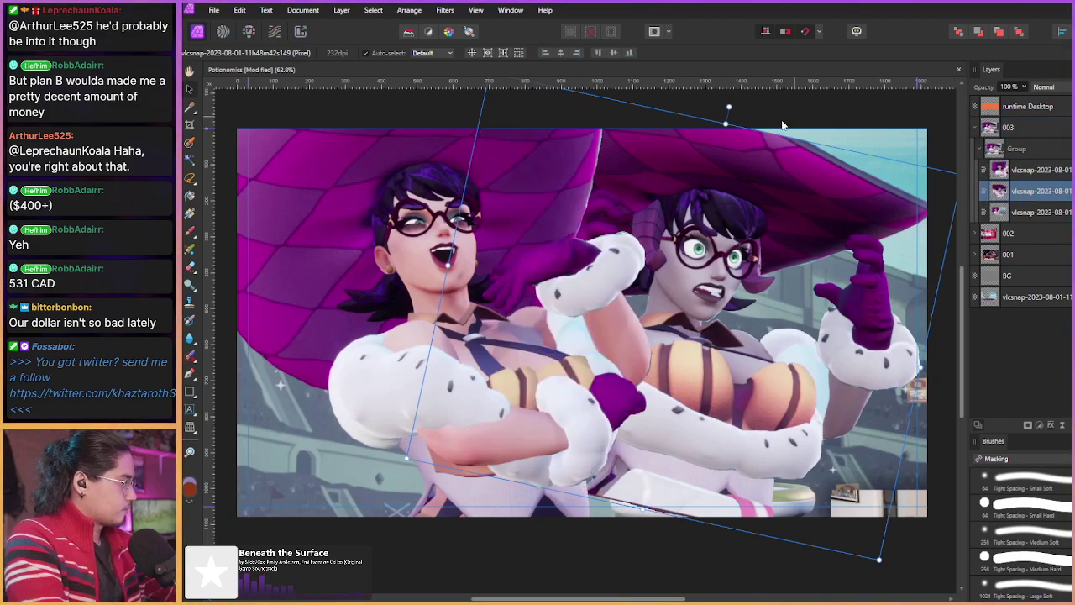
{"action": "left_click_drag", "start_coordinate": [667, 310], "coordinate": [618, 303]}
{"action": "key", "text": "Right"}
{"action": "key", "text": "Right"}
{"action": "key", "text": "Right"}
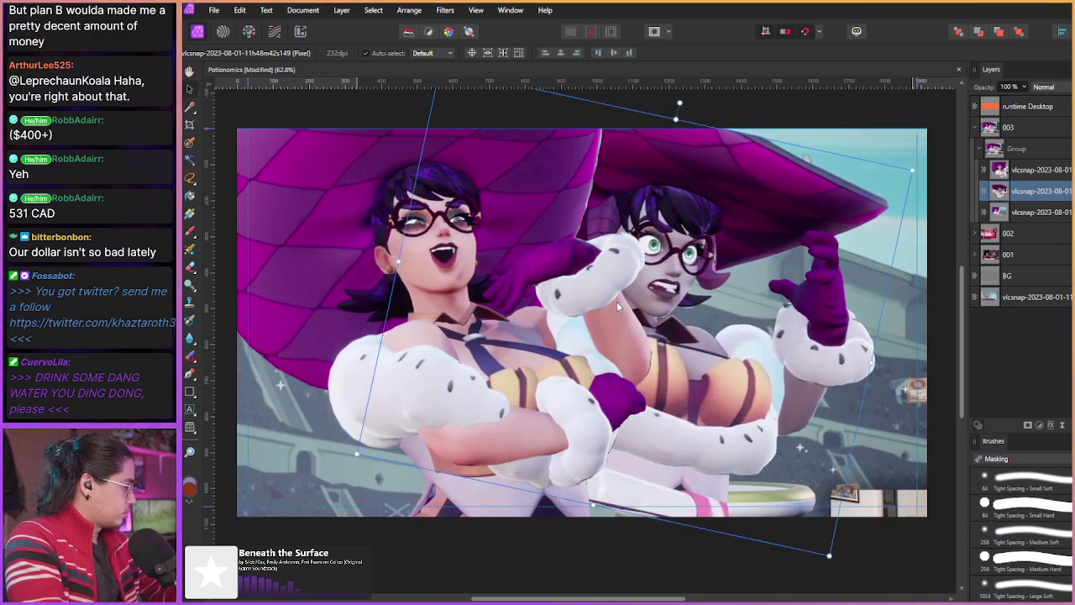
Step: Move the whole Group right, then nudge it back left twice with Shift+Left
{"action": "left_click", "coordinate": [1023, 152]}
{"action": "left_click_drag", "start_coordinate": [472, 241], "coordinate": [514, 248]}
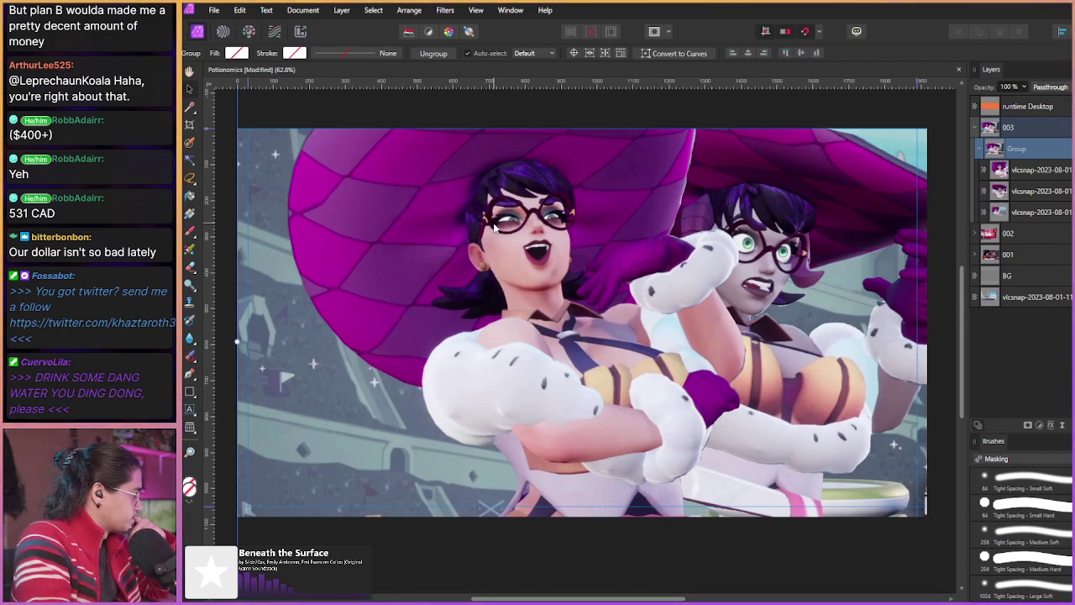
{"action": "key", "text": "shift+Left"}
{"action": "key", "text": "shift+Left"}
{"action": "key", "text": "shift+Left"}
{"action": "key", "text": "shift+Left"}
{"action": "key", "text": "shift+Left"}
{"action": "key", "text": "shift+Left"}
{"action": "key", "text": "shift+Left"}
{"action": "key", "text": "shift+Left"}
{"action": "key", "text": "shift+Left"}
{"action": "key", "text": "shift+Left"}
{"action": "key", "text": "shift+Left"}
{"action": "key", "text": "shift+Left"}
{"action": "key", "text": "shift+Left"}
{"action": "key", "text": "shift+Left"}
{"action": "key", "text": "shift+Left"}
{"action": "key", "text": "shift+Left"}
{"action": "key", "text": "shift+Left"}
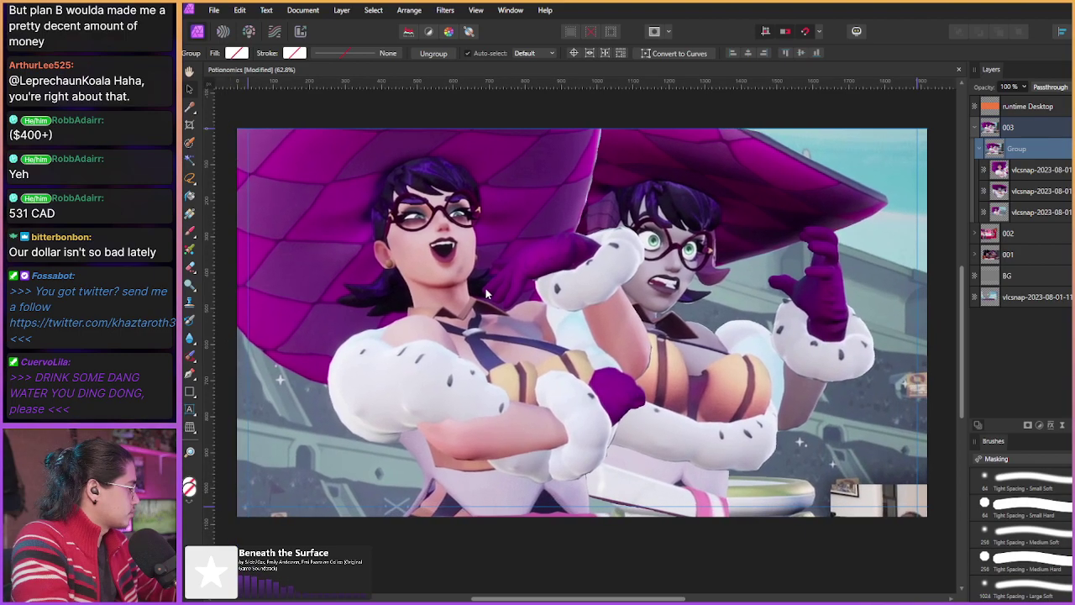
{"action": "key", "text": "shift+Left"}
{"action": "key", "text": "shift+Left"}
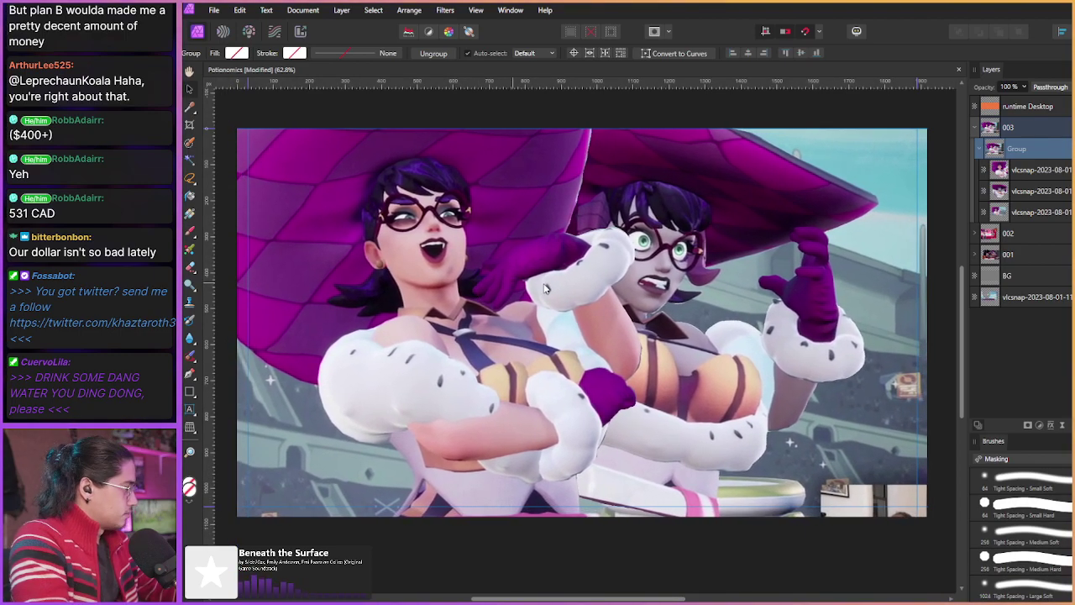
{"action": "left_click", "coordinate": [1032, 188]}
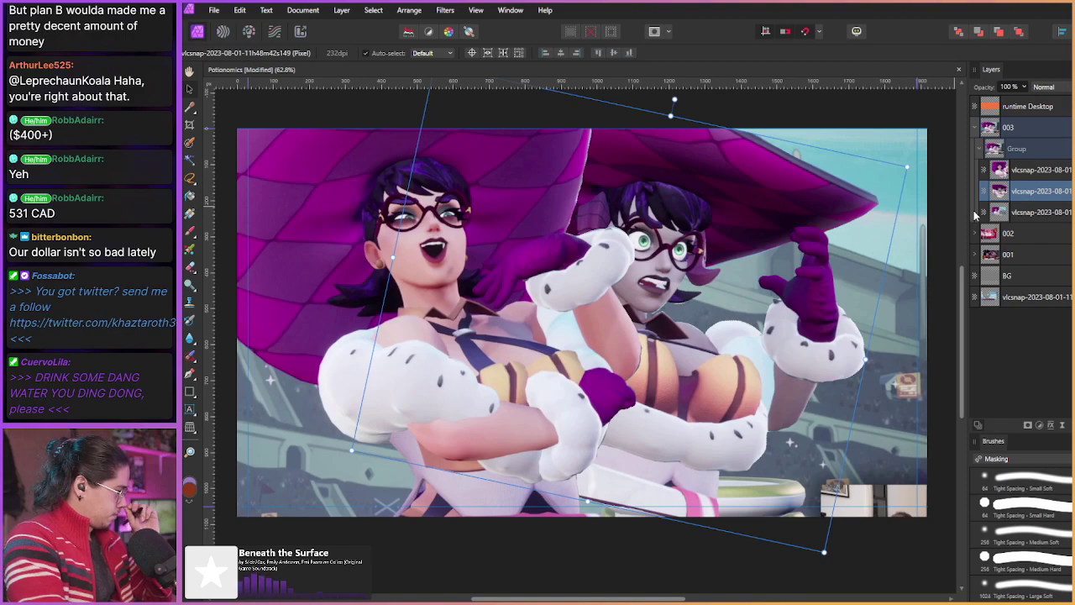
{"action": "left_click", "coordinate": [1050, 426]}
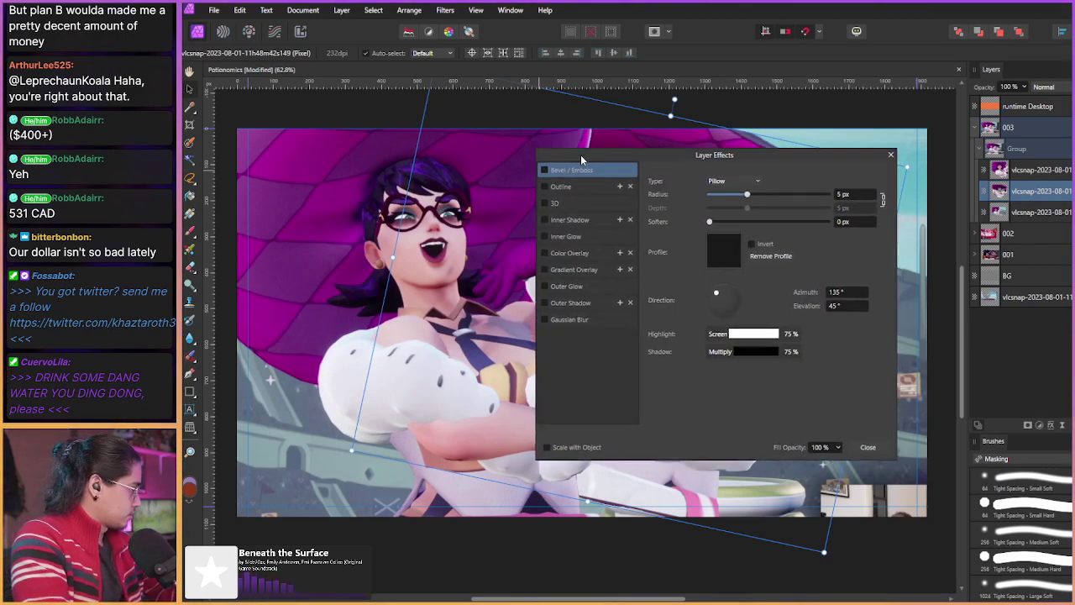
{"action": "left_click_drag", "start_coordinate": [580, 151], "coordinate": [367, 243]}
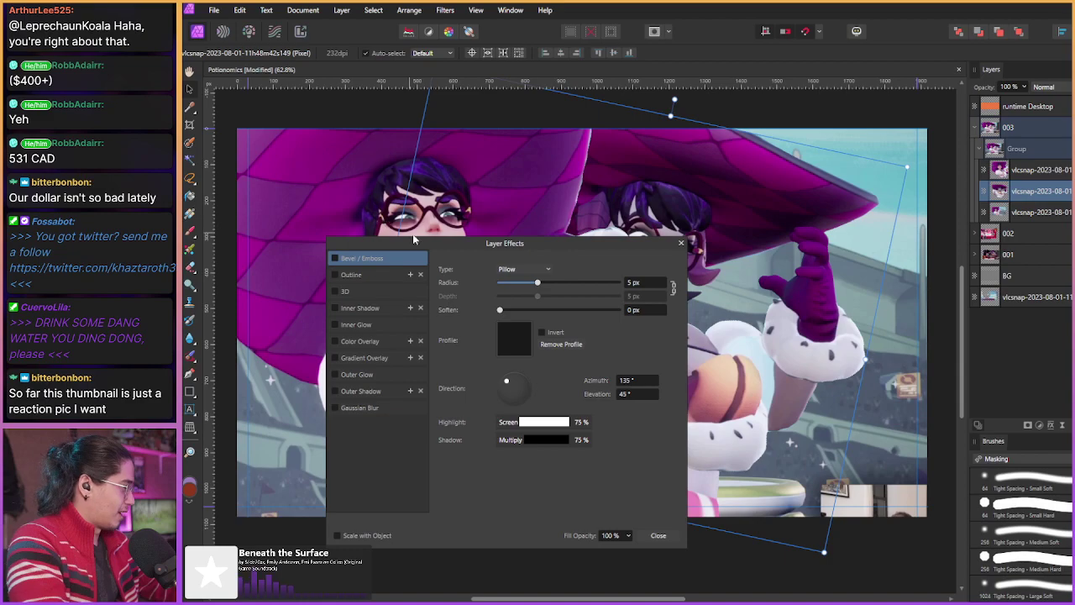
{"action": "left_click_drag", "start_coordinate": [412, 239], "coordinate": [438, 236]}
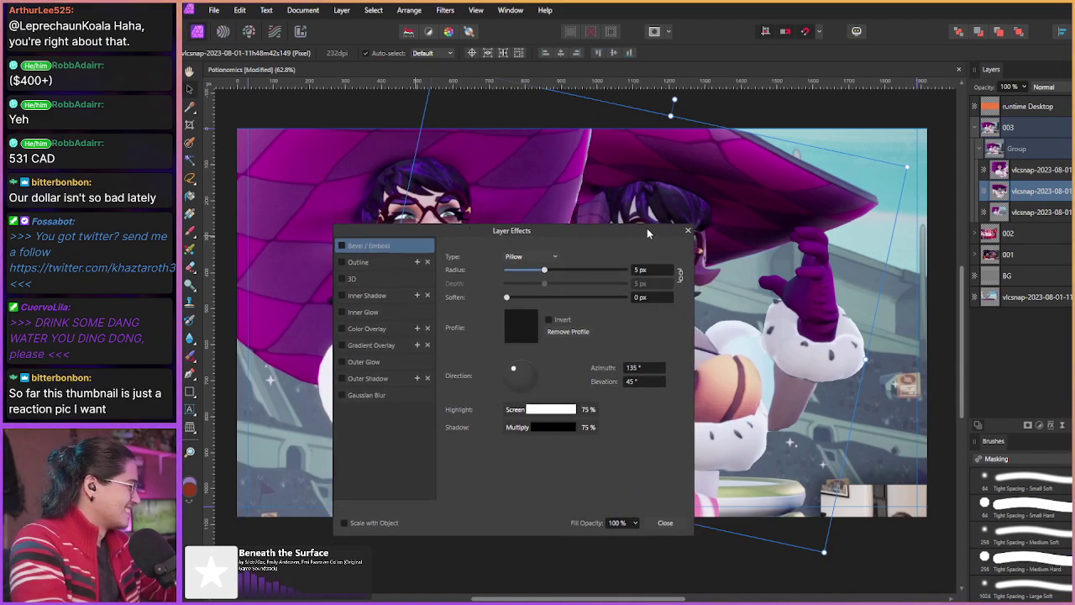
{"action": "left_click_drag", "start_coordinate": [601, 228], "coordinate": [616, 216]}
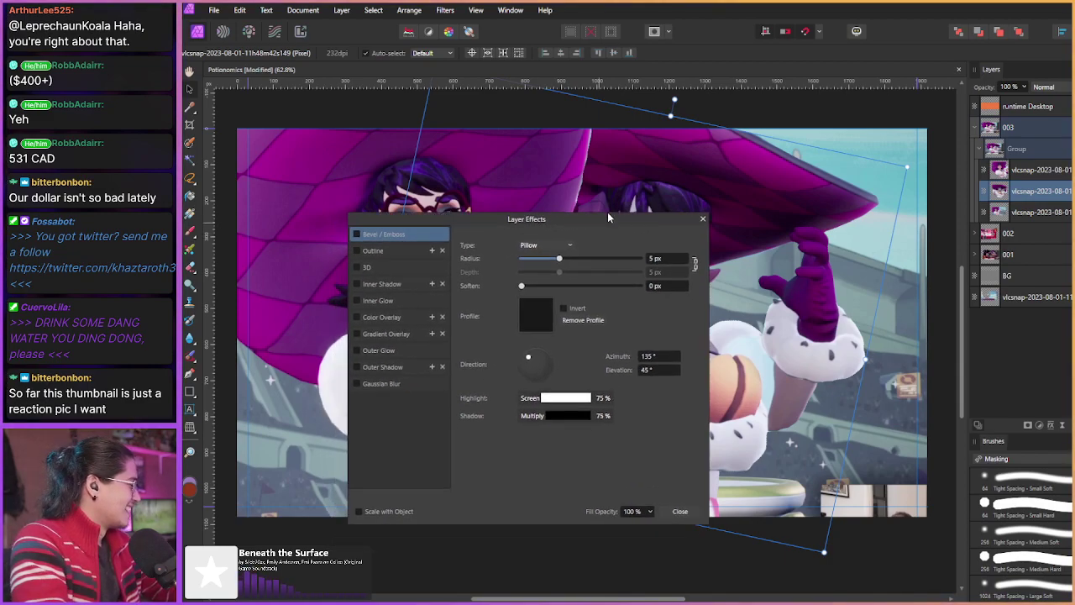
{"action": "left_click", "coordinate": [703, 221]}
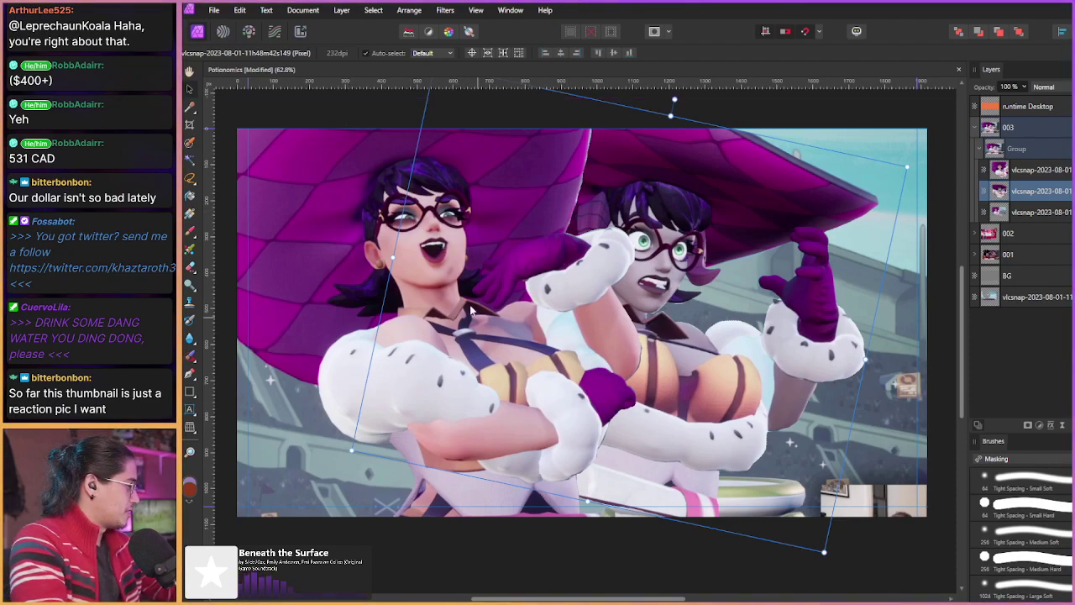
{"action": "left_click", "coordinate": [1050, 428]}
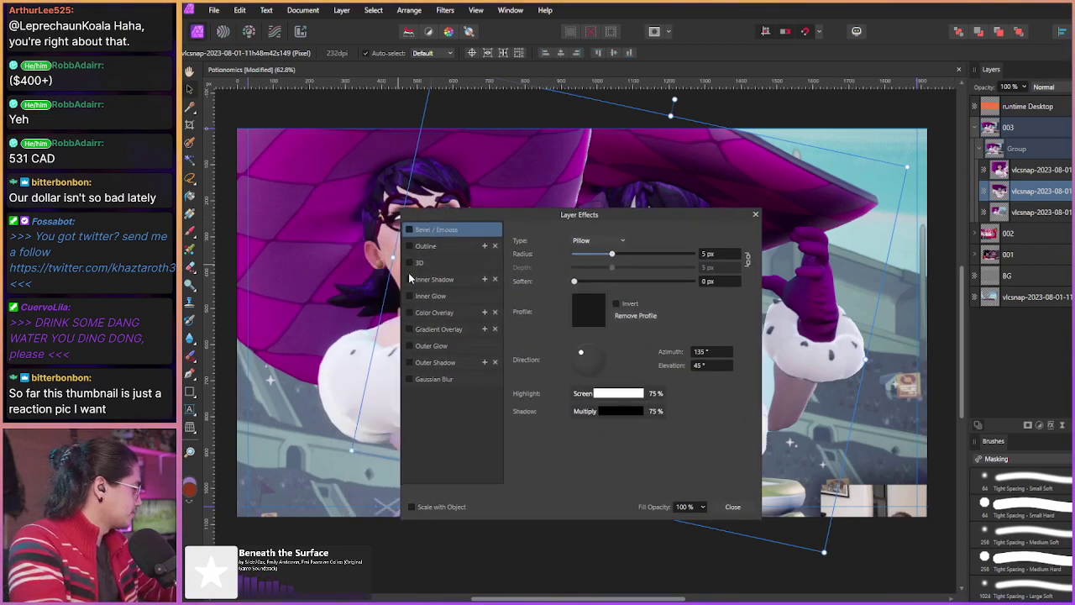
{"action": "left_click", "coordinate": [428, 312]}
{"action": "left_click", "coordinate": [409, 313]}
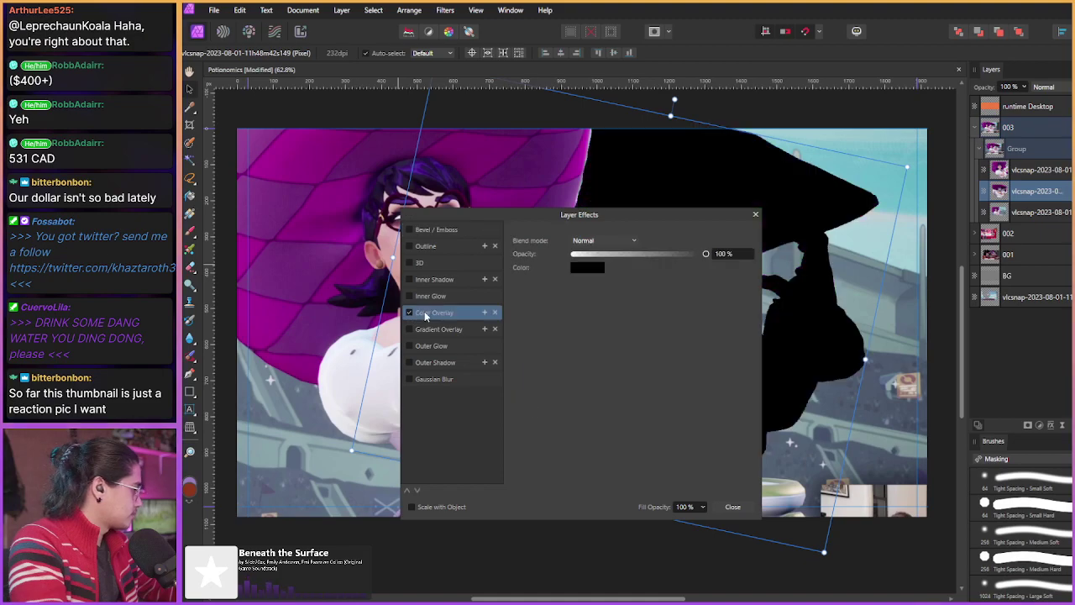
{"action": "left_click_drag", "start_coordinate": [481, 217], "coordinate": [431, 241]}
{"action": "left_click", "coordinate": [359, 333]}
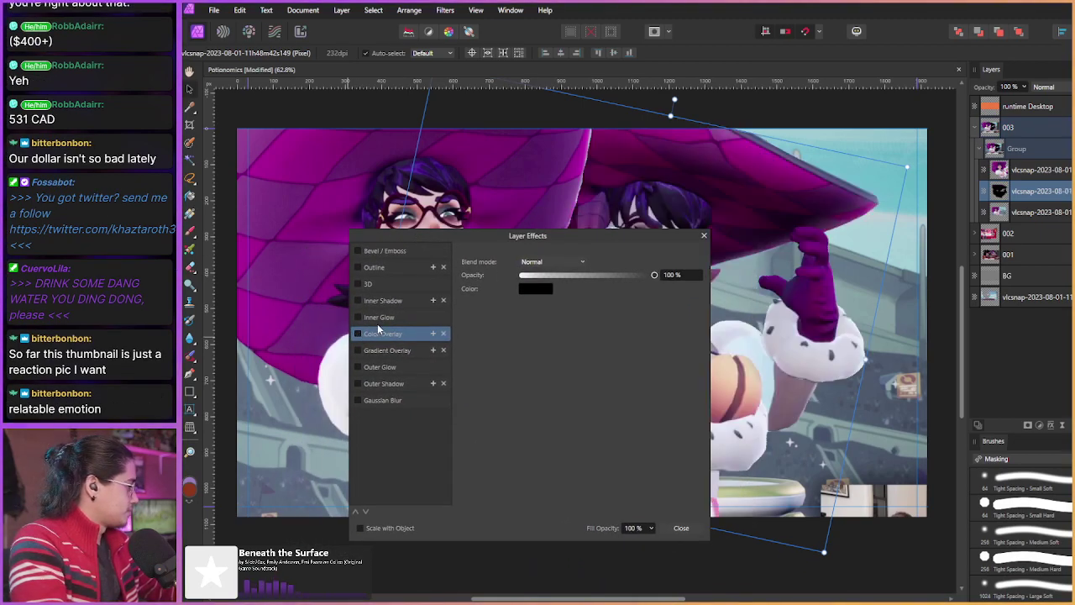
{"action": "left_click", "coordinate": [680, 527]}
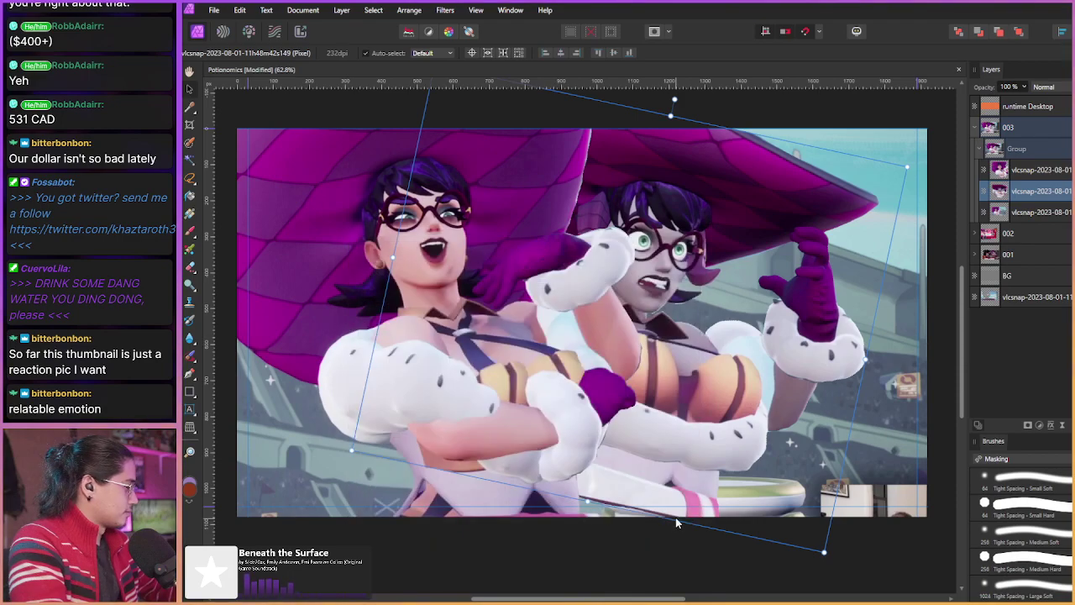
{"action": "left_click", "coordinate": [214, 10]}
Step: Export the composite at 1920×1080, switching the format from SVG to PNG
{"action": "left_click", "coordinate": [227, 306]}
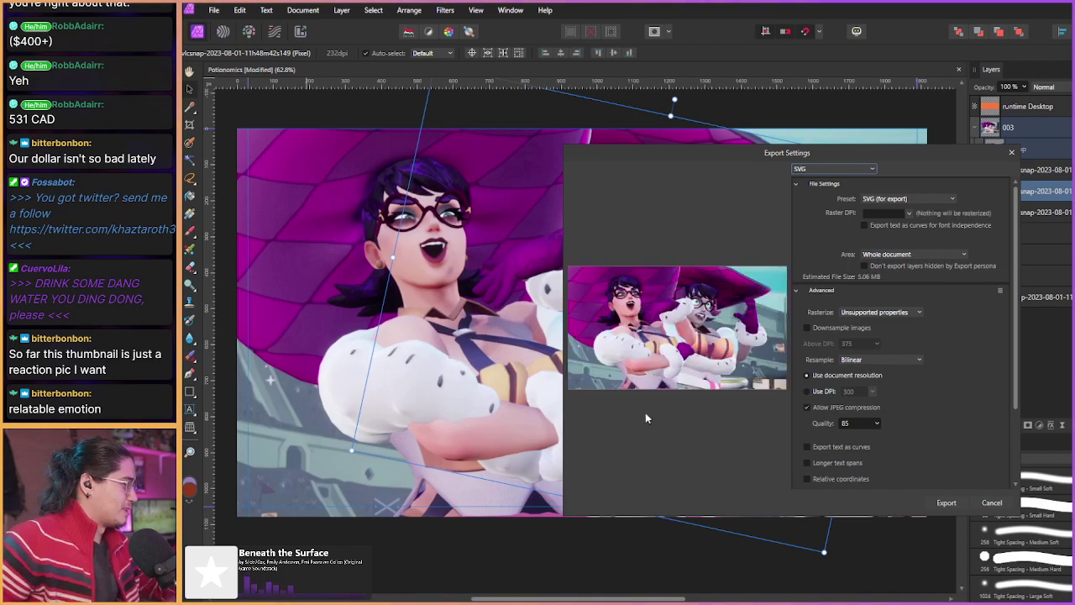
{"action": "left_click", "coordinate": [925, 200]}
{"action": "left_click", "coordinate": [947, 299]}
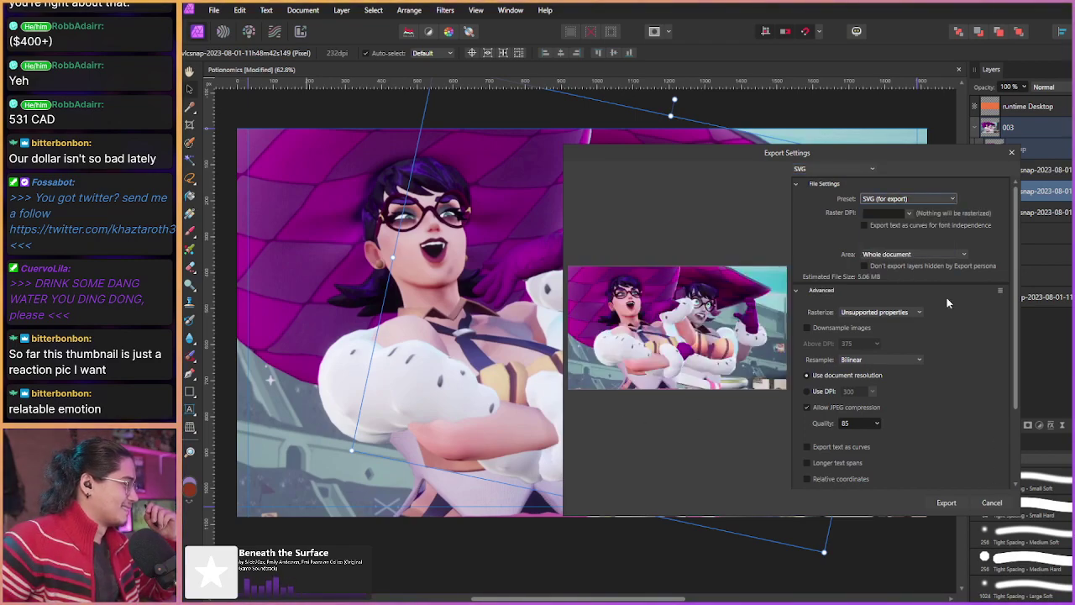
{"action": "left_click", "coordinate": [838, 170]}
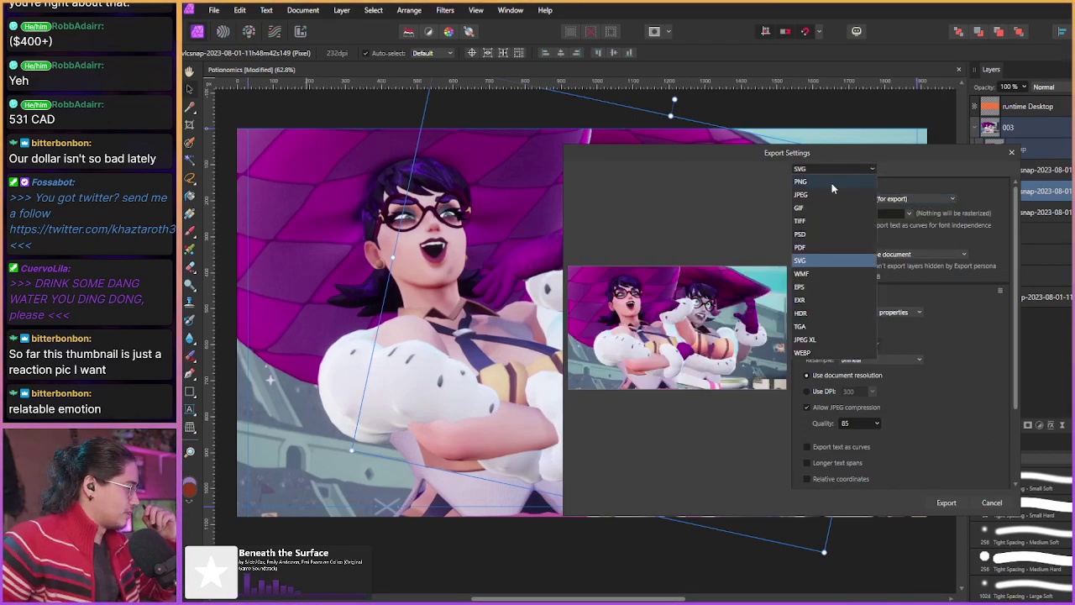
{"action": "left_click", "coordinate": [802, 181]}
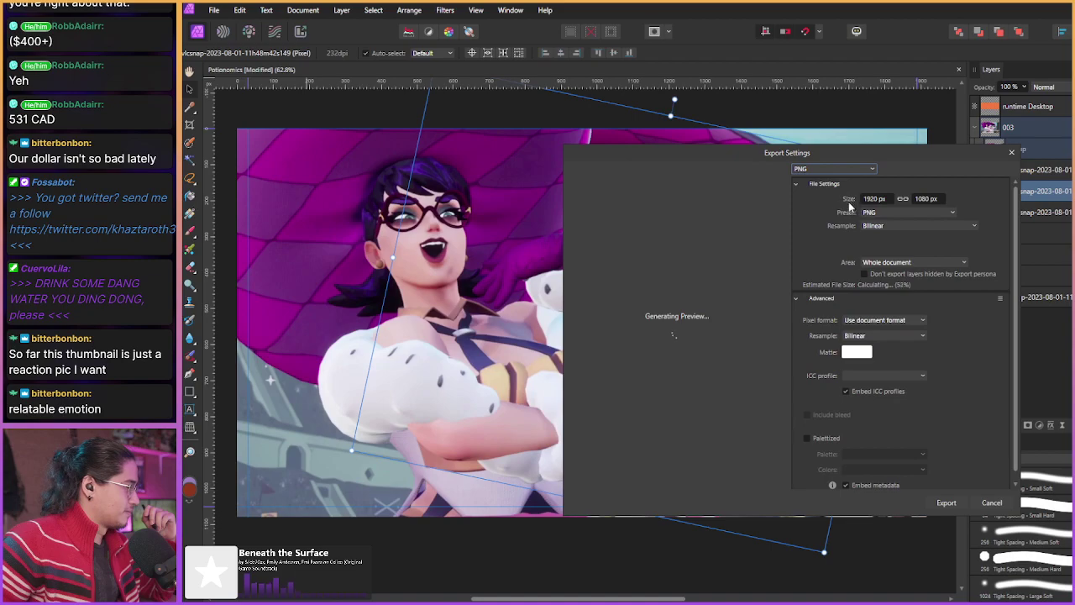
{"action": "left_click", "coordinate": [946, 503]}
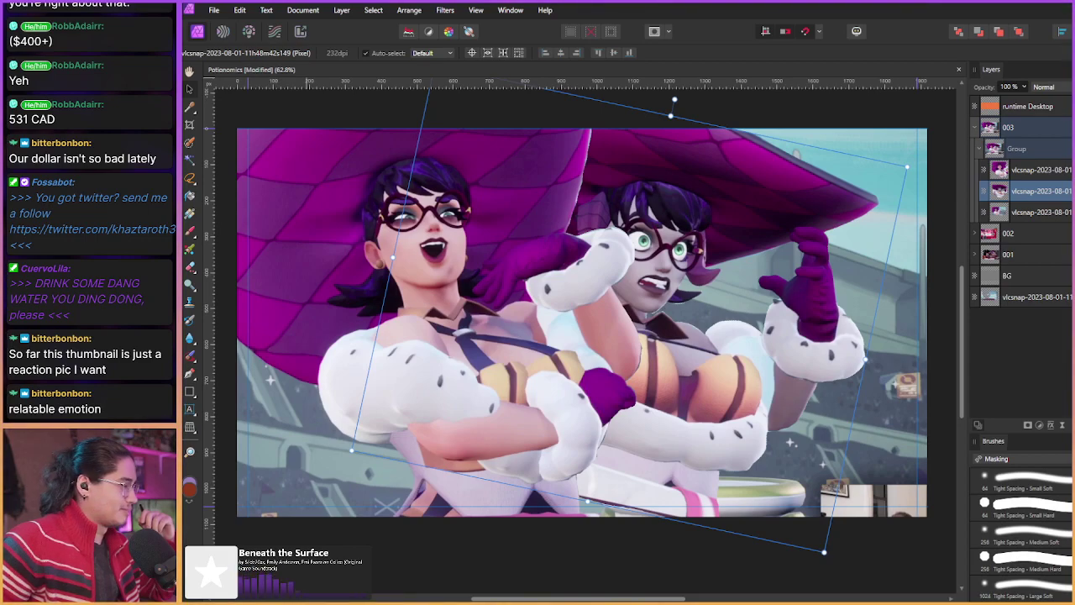
Step: Give the rear Roxanne cutout a black Color Overlay, then stretch it down and nudge it
{"action": "left_click", "coordinate": [1050, 426]}
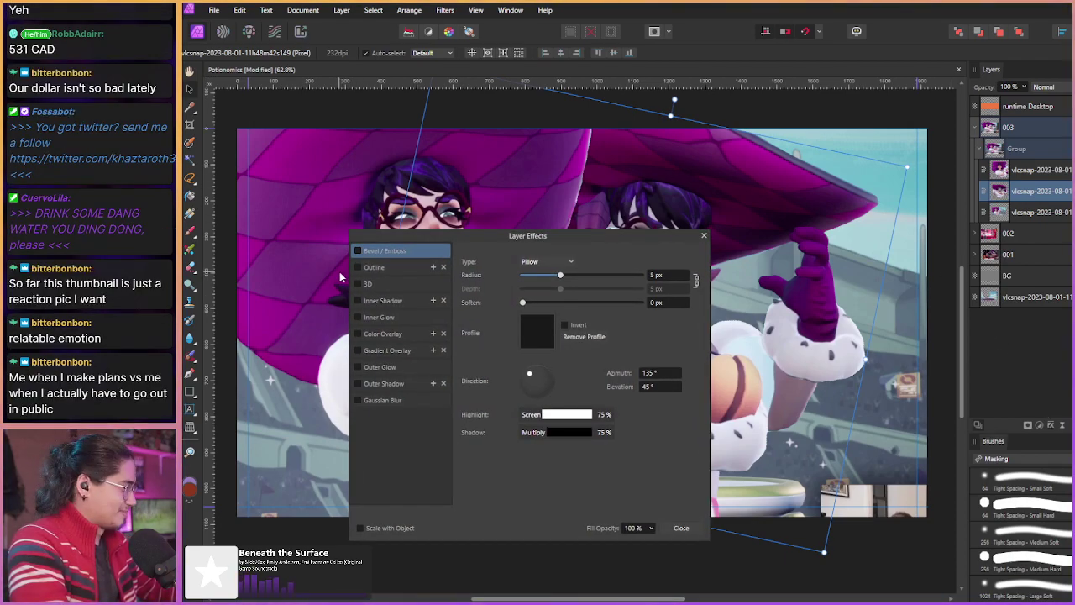
{"action": "left_click", "coordinate": [358, 334]}
{"action": "left_click", "coordinate": [358, 334]}
{"action": "left_click", "coordinate": [358, 333]}
{"action": "left_click", "coordinate": [375, 337]}
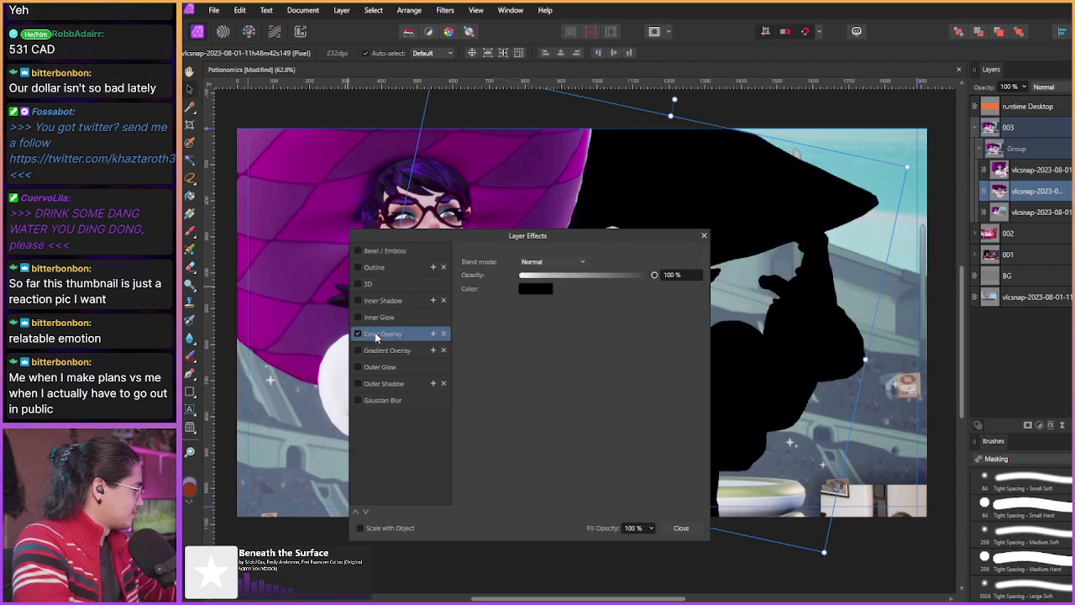
{"action": "left_click_drag", "start_coordinate": [547, 243], "coordinate": [492, 226]}
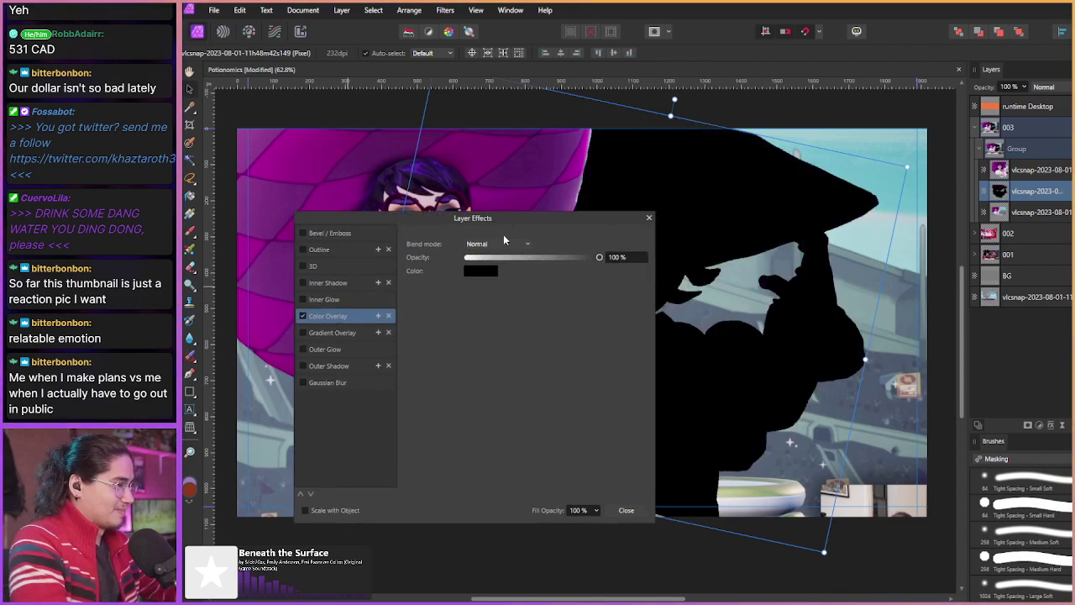
{"action": "left_click", "coordinate": [625, 510]}
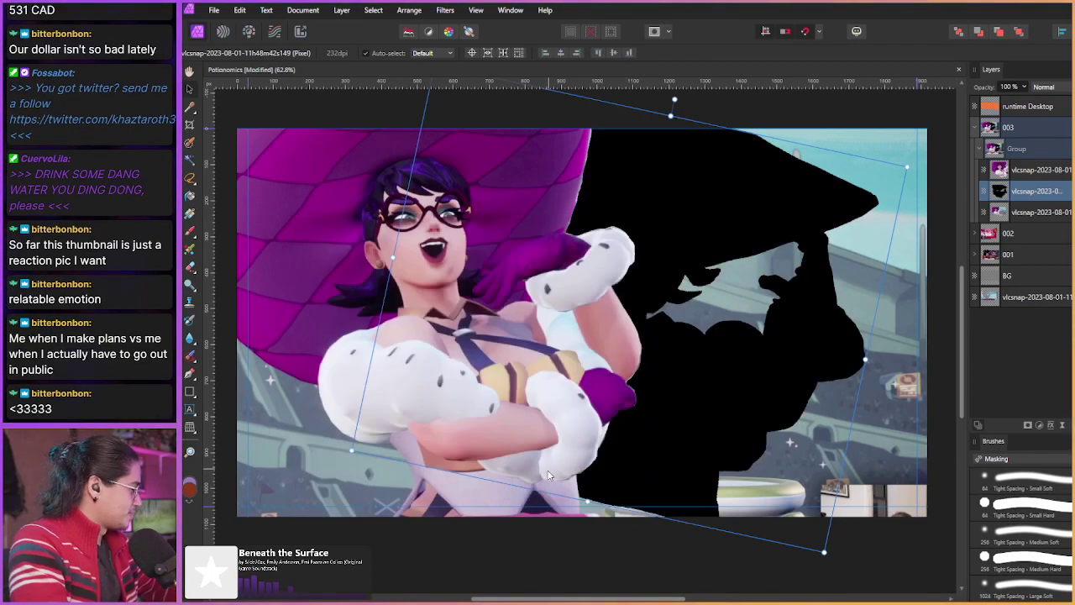
{"action": "left_click_drag", "start_coordinate": [588, 503], "coordinate": [577, 526]}
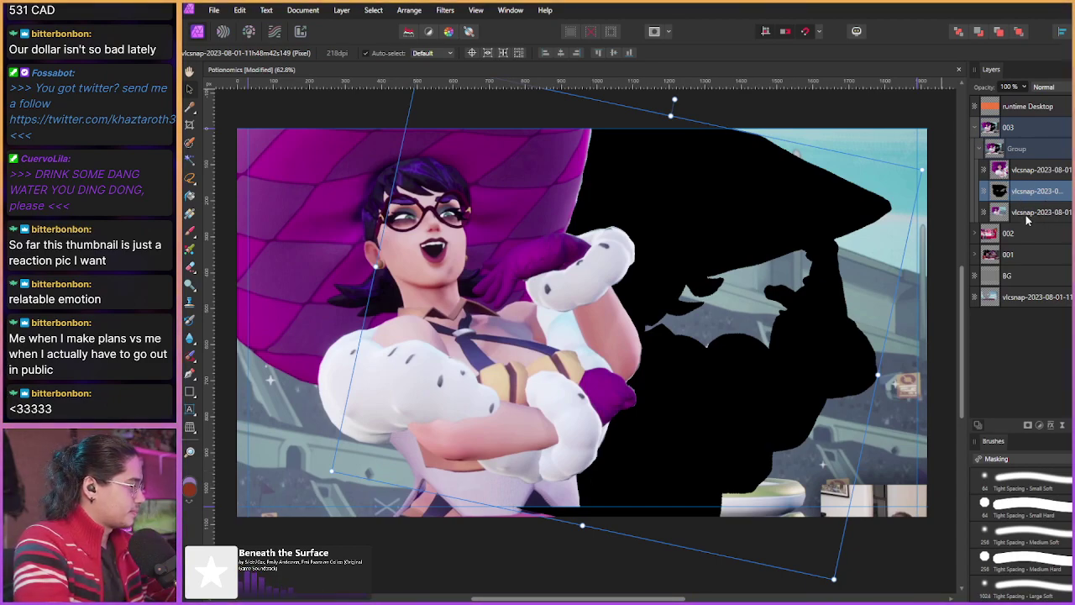
{"action": "mouse_move", "coordinate": [624, 204]}
{"action": "left_mouse_down"}
{"action": "mouse_move", "coordinate": [609, 208]}
{"action": "mouse_move", "coordinate": [627, 207]}
{"action": "left_mouse_up"}
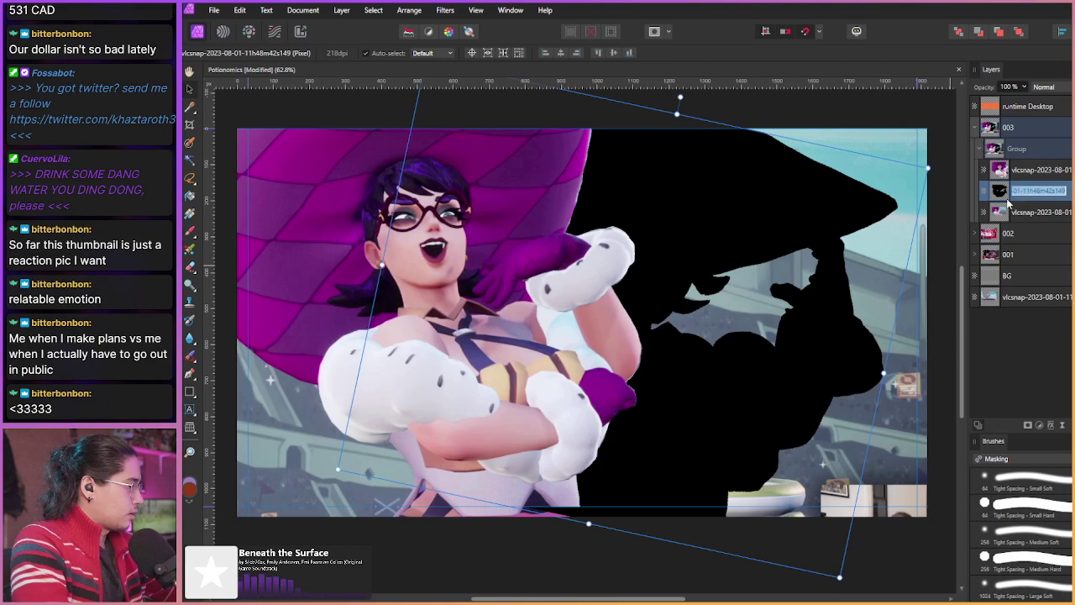
Step: Lower the rear character's black Color Overlay to 15% opacity and add a new Pixel layer
{"action": "left_click", "coordinate": [1054, 201]}
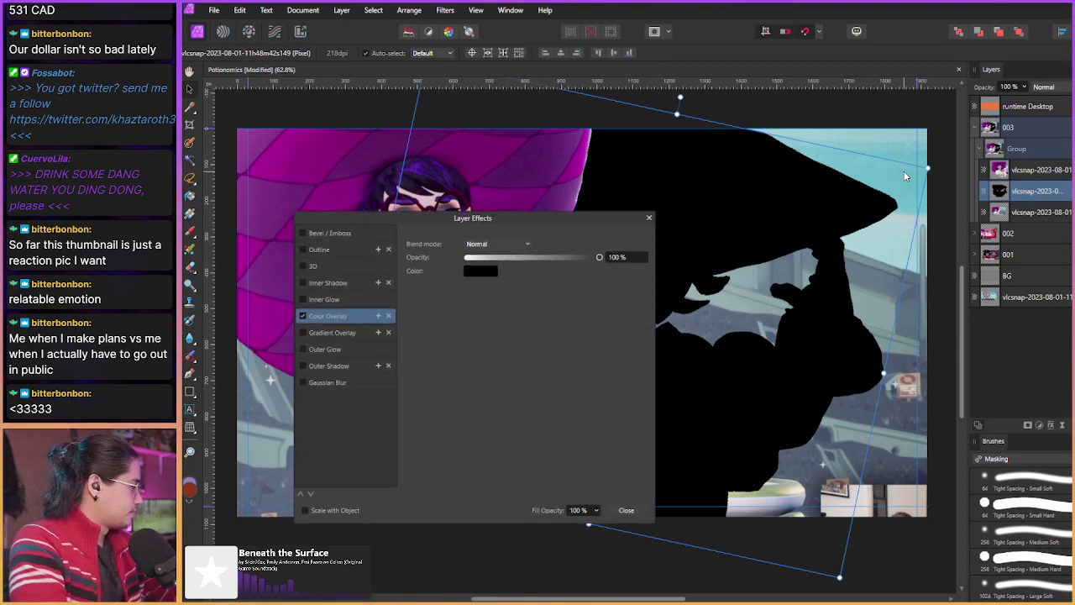
{"action": "left_click", "coordinate": [478, 259]}
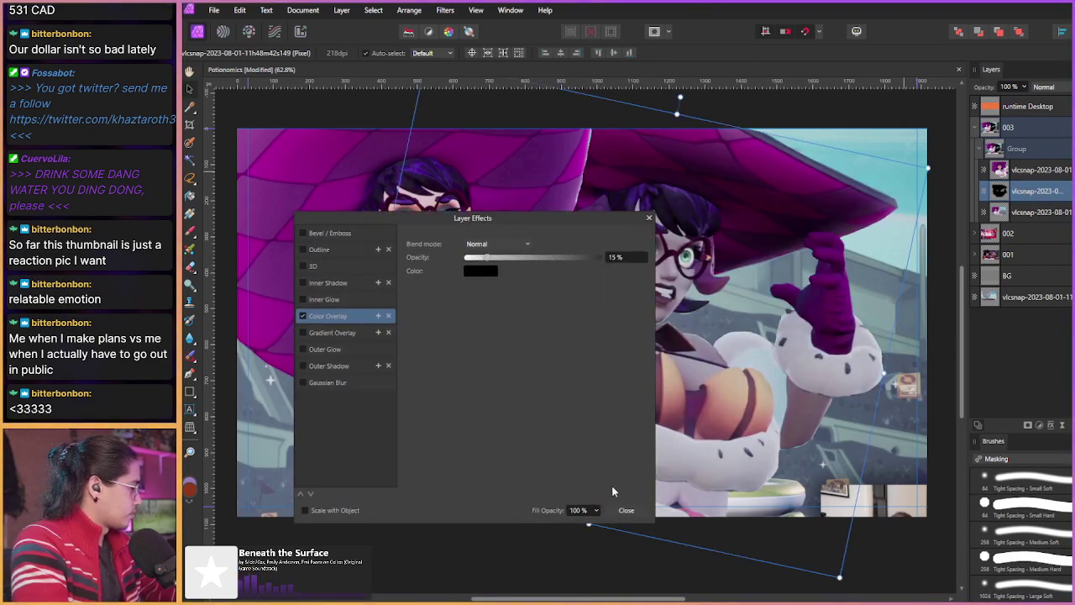
{"action": "left_click", "coordinate": [626, 510]}
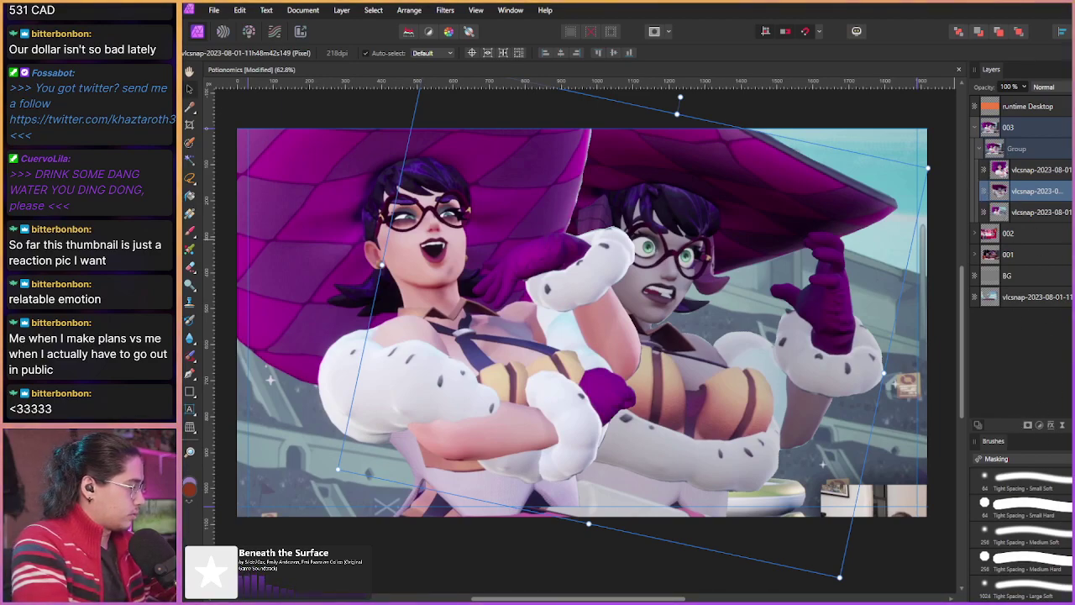
{"action": "key", "text": "ctrl+shift+n"}
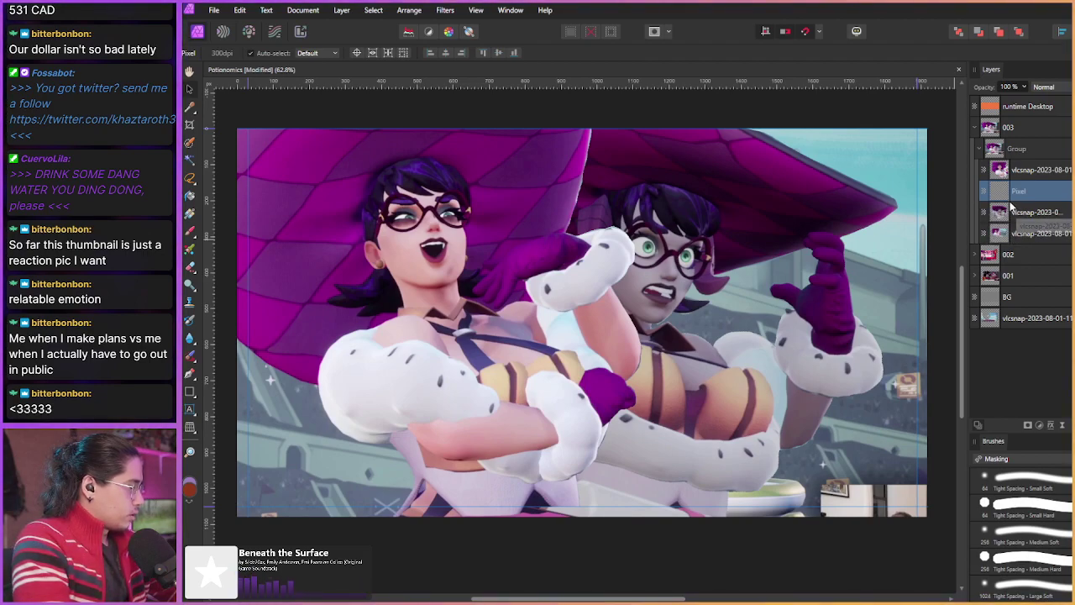
Step: Move the Pixel layer within the group, paint a test stroke, and set the overlay to 5%
{"action": "left_click_drag", "start_coordinate": [1018, 192], "coordinate": [997, 216]}
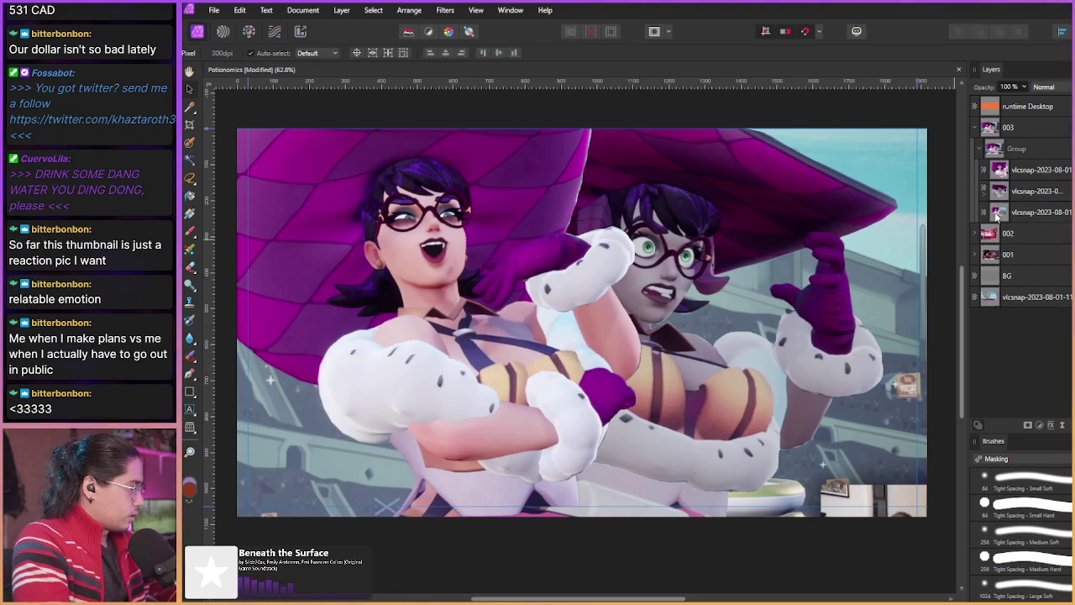
{"action": "scroll", "coordinate": [685, 284], "scroll_direction": "up", "scroll_amount": 3}
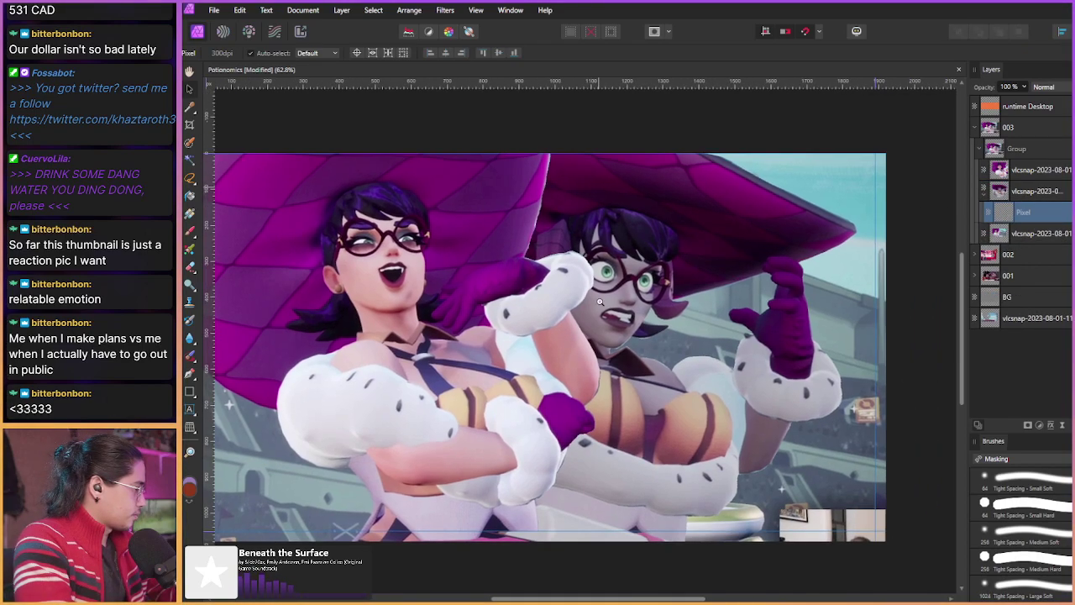
{"action": "key", "text": "b"}
{"action": "mouse_move", "coordinate": [657, 206]}
{"action": "left_mouse_down"}
{"action": "mouse_move", "coordinate": [653, 197]}
{"action": "mouse_move", "coordinate": [659, 263]}
{"action": "mouse_move", "coordinate": [644, 251]}
{"action": "left_mouse_up"}
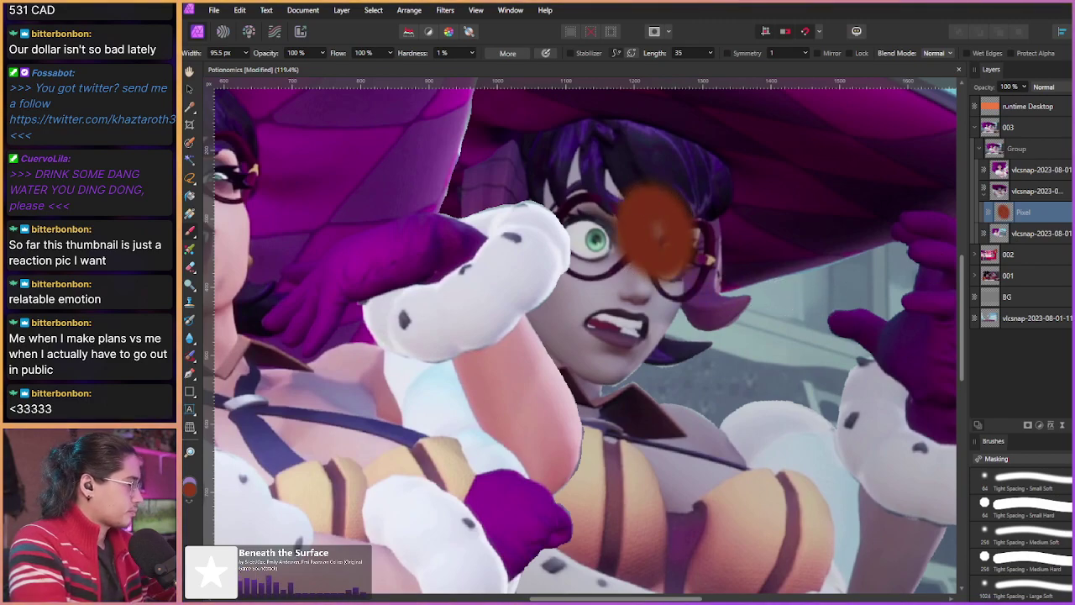
{"action": "double_click", "coordinate": [1034, 200]}
{"action": "mouse_move", "coordinate": [487, 265]}
{"action": "left_mouse_down"}
{"action": "mouse_move", "coordinate": [636, 276]}
{"action": "mouse_move", "coordinate": [476, 267]}
{"action": "left_mouse_up"}
{"action": "left_click", "coordinate": [626, 510]}
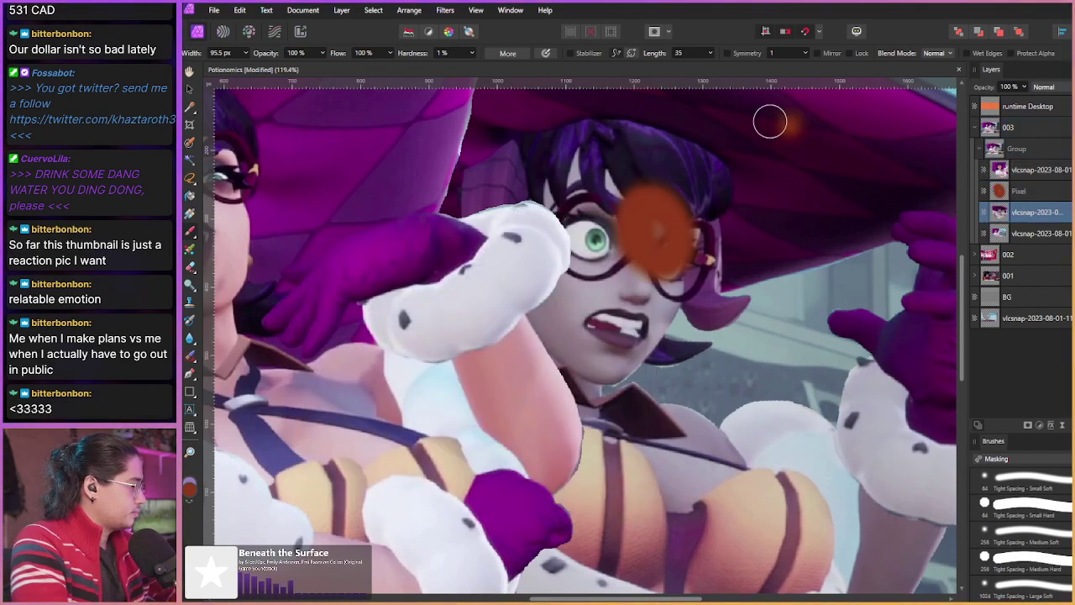
Step: Place the Pixel layer above the character, erase the orange test paint, and shrink the brush to about 17 px
{"action": "left_click_drag", "start_coordinate": [1020, 213], "coordinate": [1019, 199]}
{"action": "key", "text": "e"}
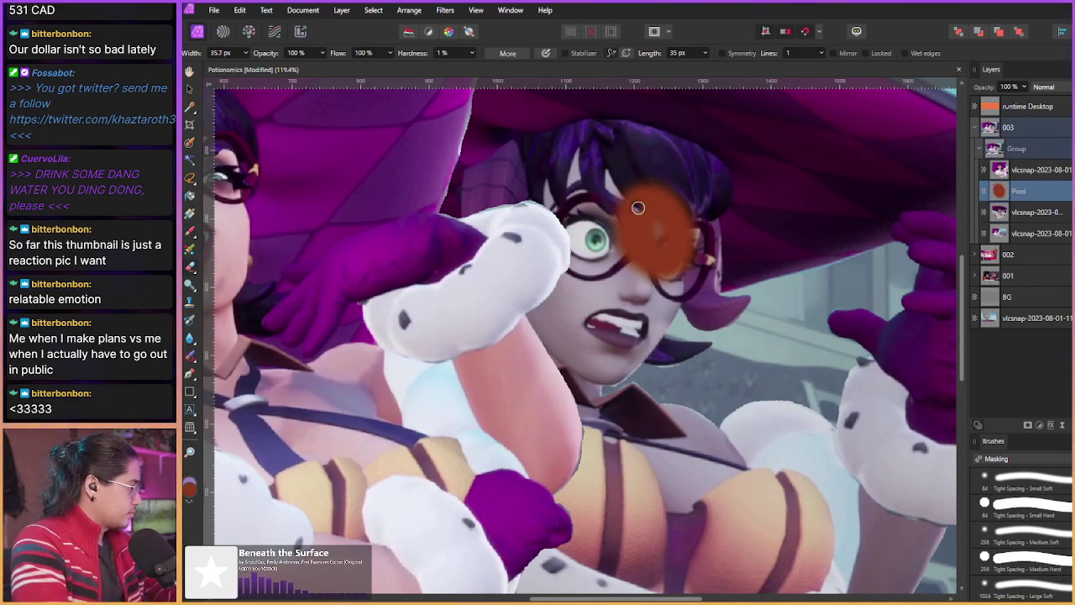
{"action": "mouse_move", "coordinate": [634, 200]}
{"action": "left_mouse_down"}
{"action": "mouse_move", "coordinate": [684, 244]}
{"action": "mouse_move", "coordinate": [680, 208]}
{"action": "mouse_move", "coordinate": [649, 200]}
{"action": "mouse_move", "coordinate": [613, 204]}
{"action": "mouse_move", "coordinate": [598, 224]}
{"action": "mouse_move", "coordinate": [608, 201]}
{"action": "mouse_move", "coordinate": [657, 253]}
{"action": "mouse_move", "coordinate": [669, 268]}
{"action": "left_mouse_up"}
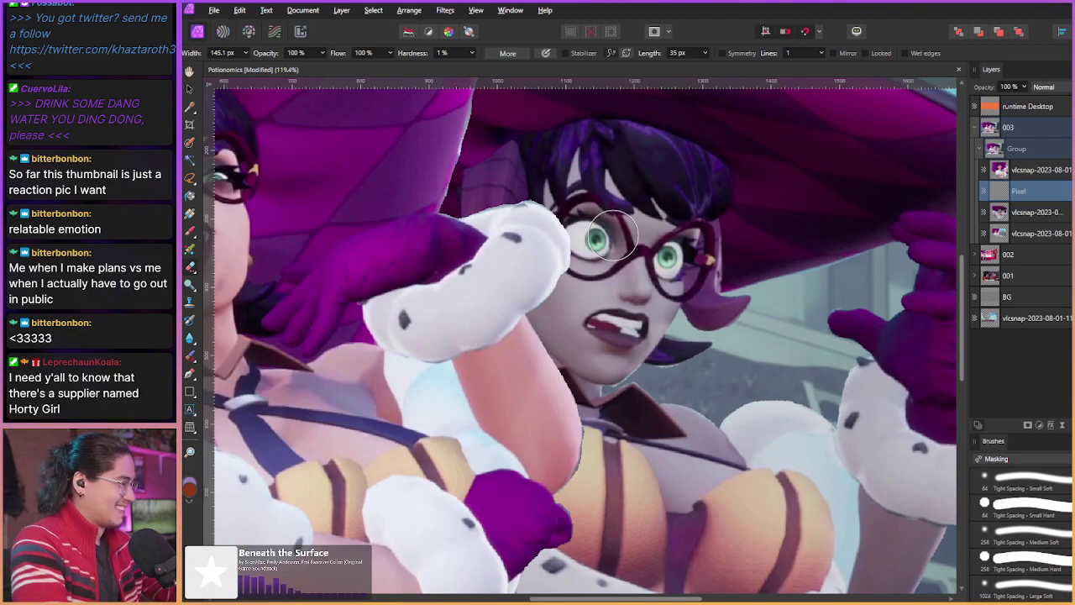
{"action": "scroll", "coordinate": [613, 236], "scroll_direction": "up", "scroll_amount": 4}
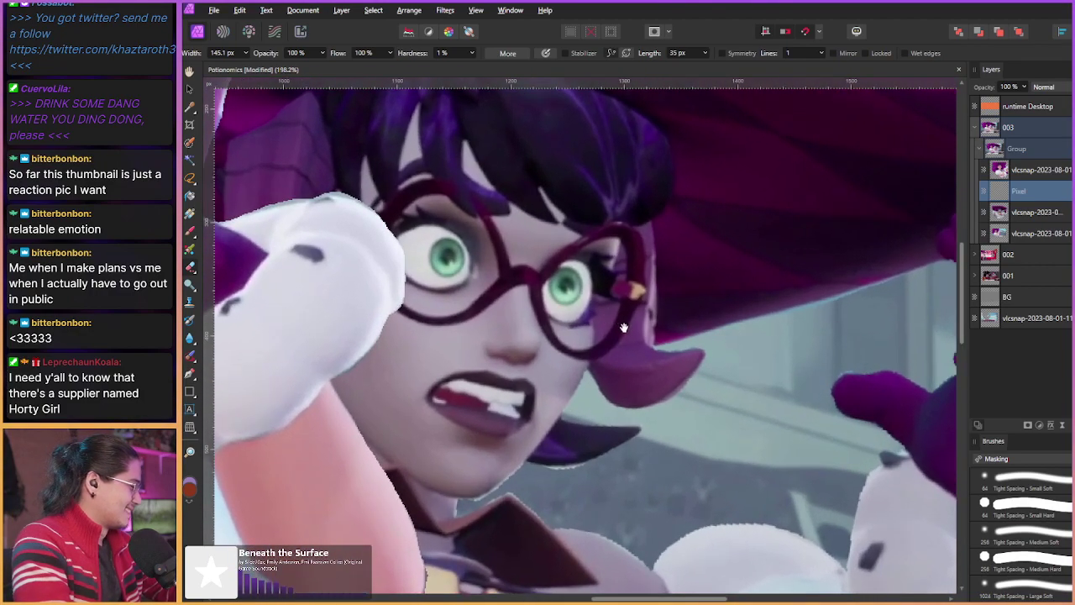
{"action": "left_click_drag", "start_coordinate": [616, 284], "coordinate": [533, 284]}
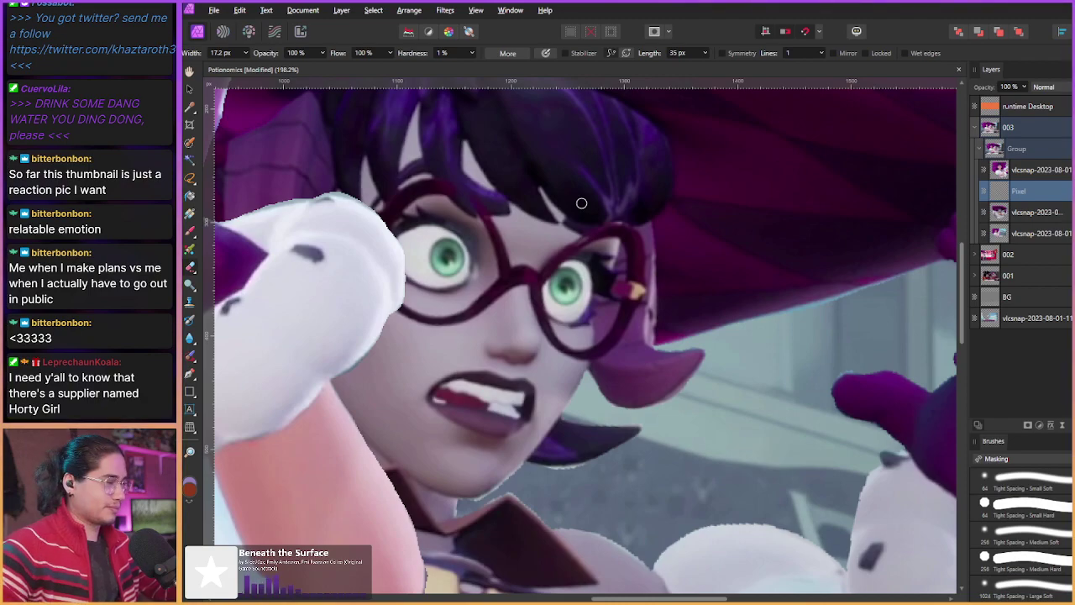
{"action": "scroll", "coordinate": [545, 272], "scroll_direction": "up", "scroll_amount": 2}
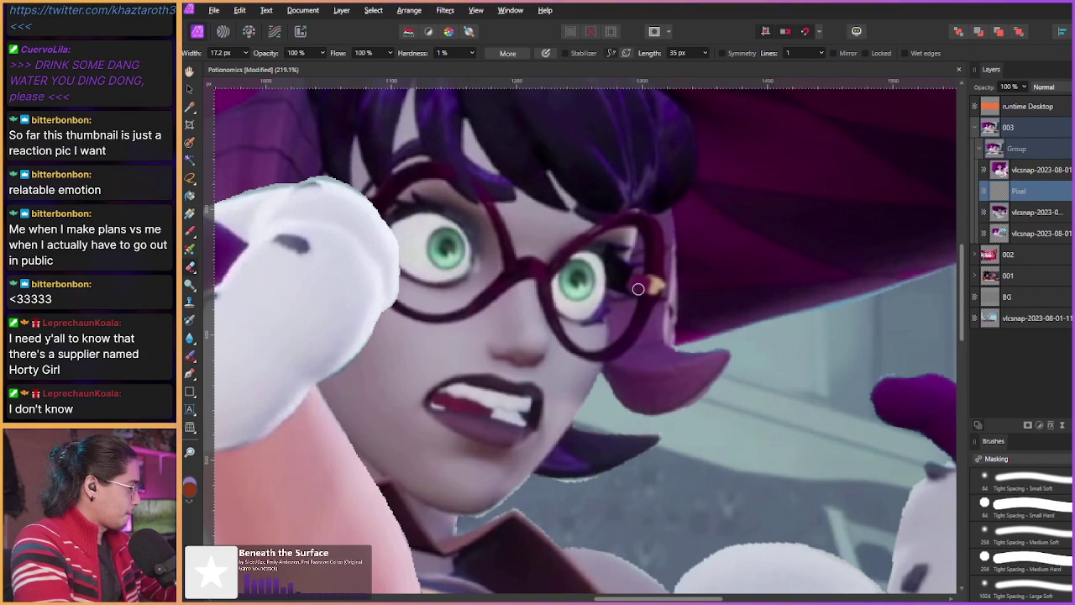
{"action": "left_click", "coordinate": [1000, 460]}
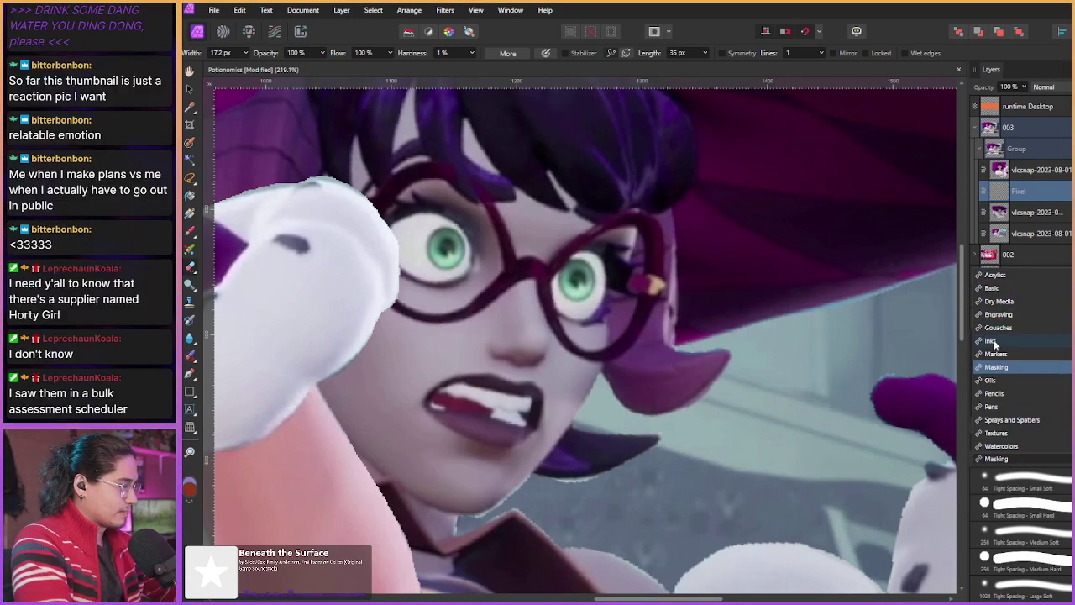
Step: Select the Comics Ink Pen from the Inks brushes at a small width of about 18 px
{"action": "left_click", "coordinate": [991, 341]}
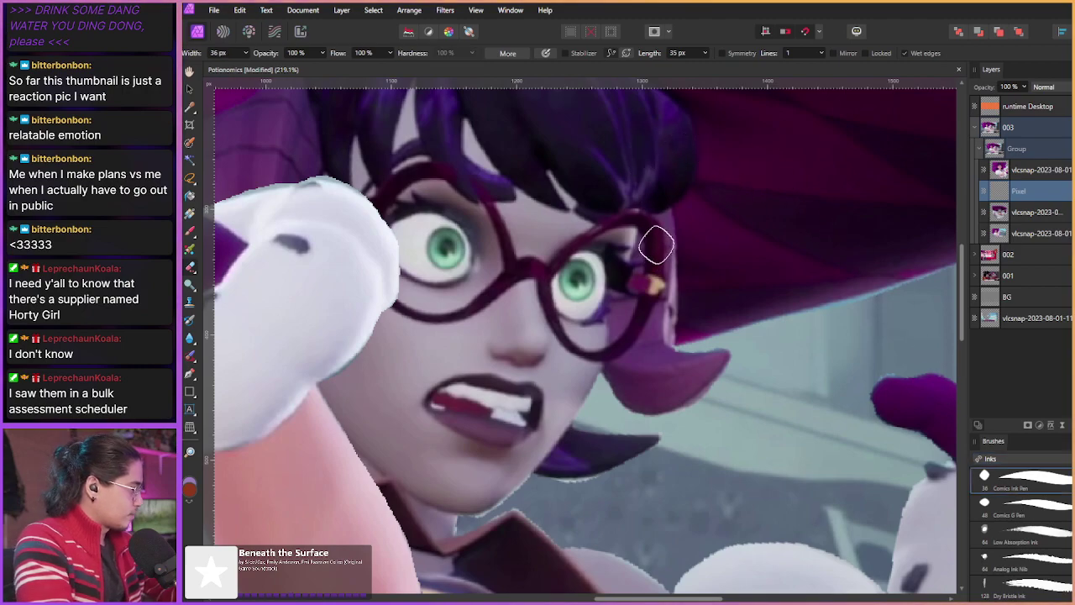
{"action": "mouse_move", "coordinate": [656, 246]}
{"action": "left_mouse_down"}
{"action": "mouse_move", "coordinate": [641, 267]}
{"action": "mouse_move", "coordinate": [591, 213]}
{"action": "left_mouse_up"}
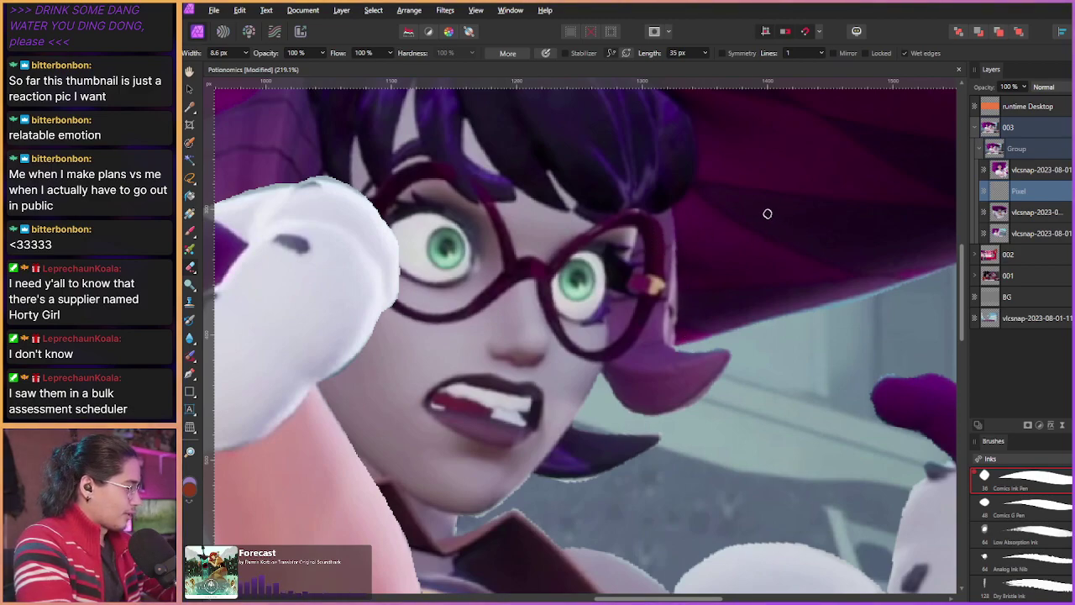
{"action": "key", "text": "b"}
{"action": "left_click_drag", "start_coordinate": [917, 370], "coordinate": [932, 383]}
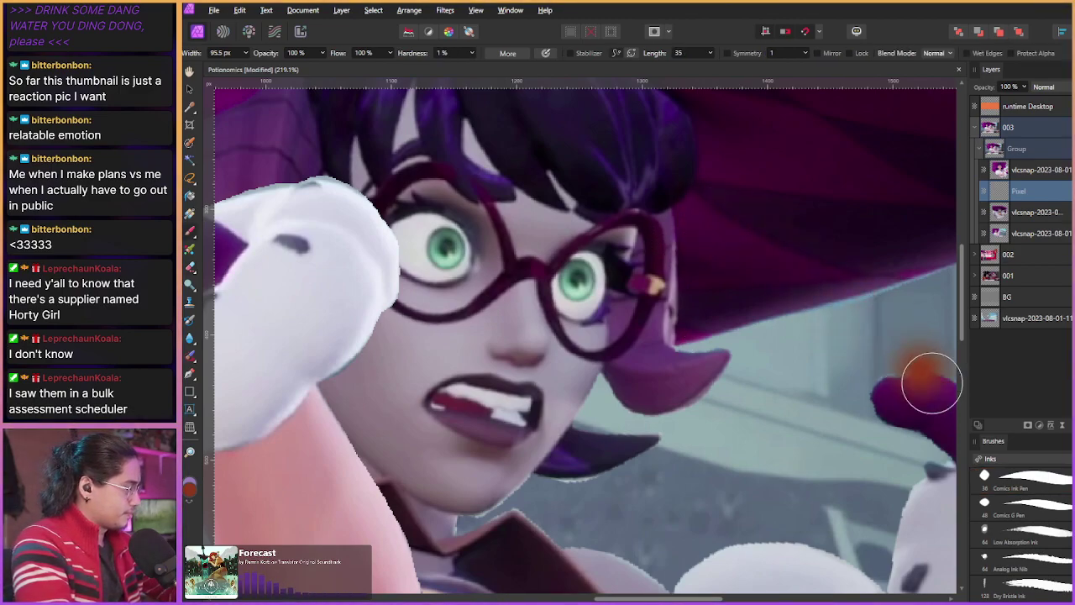
{"action": "key", "text": "ctrl+z"}
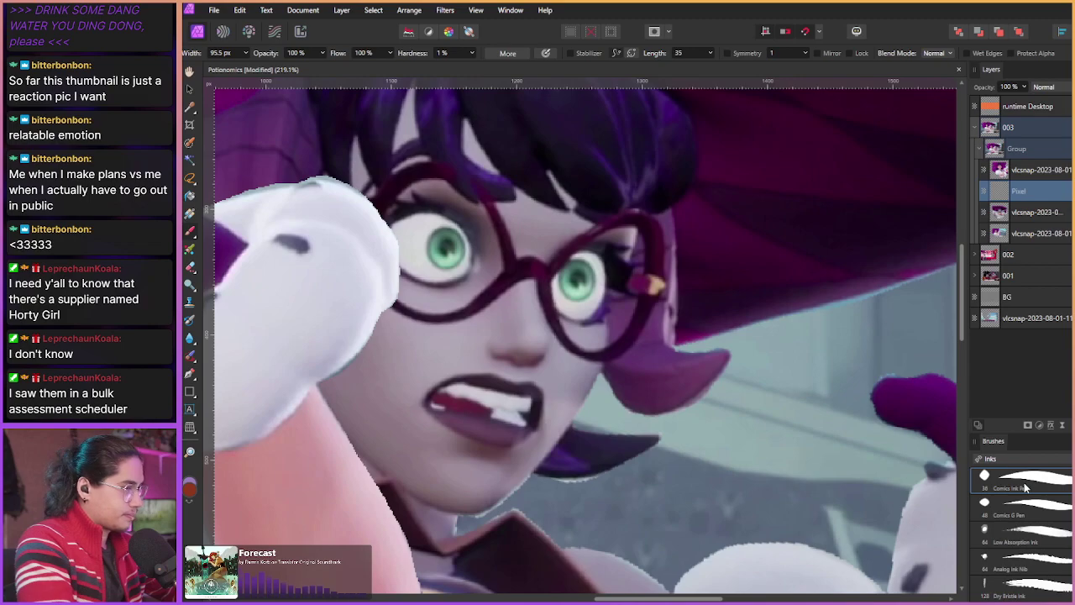
{"action": "left_click", "coordinate": [1025, 487]}
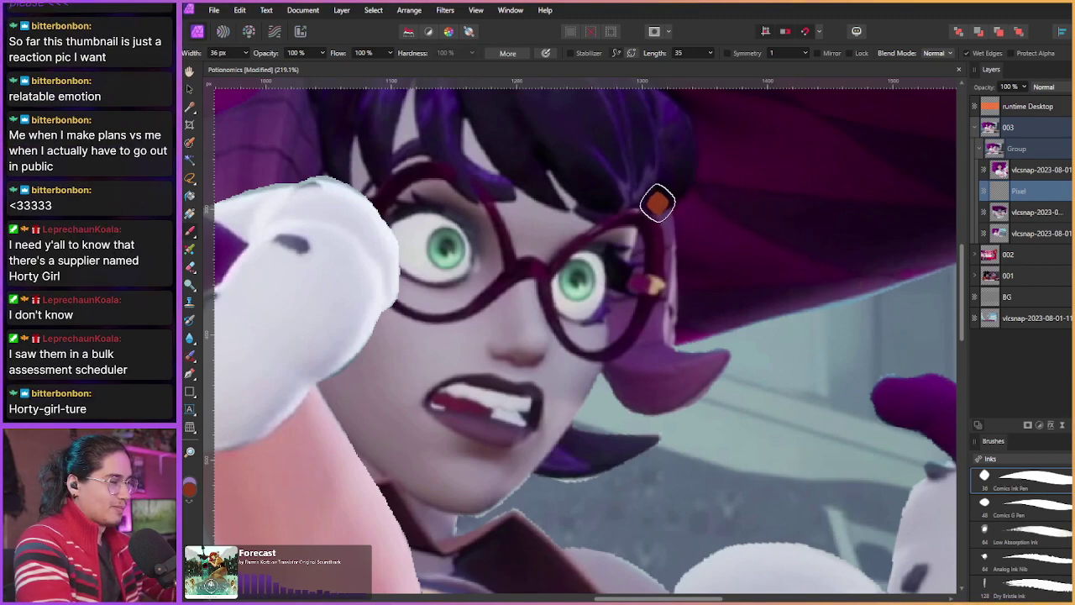
{"action": "mouse_move", "coordinate": [648, 211]}
{"action": "left_mouse_down"}
{"action": "mouse_move", "coordinate": [690, 165]}
{"action": "mouse_move", "coordinate": [660, 209]}
{"action": "left_mouse_up"}
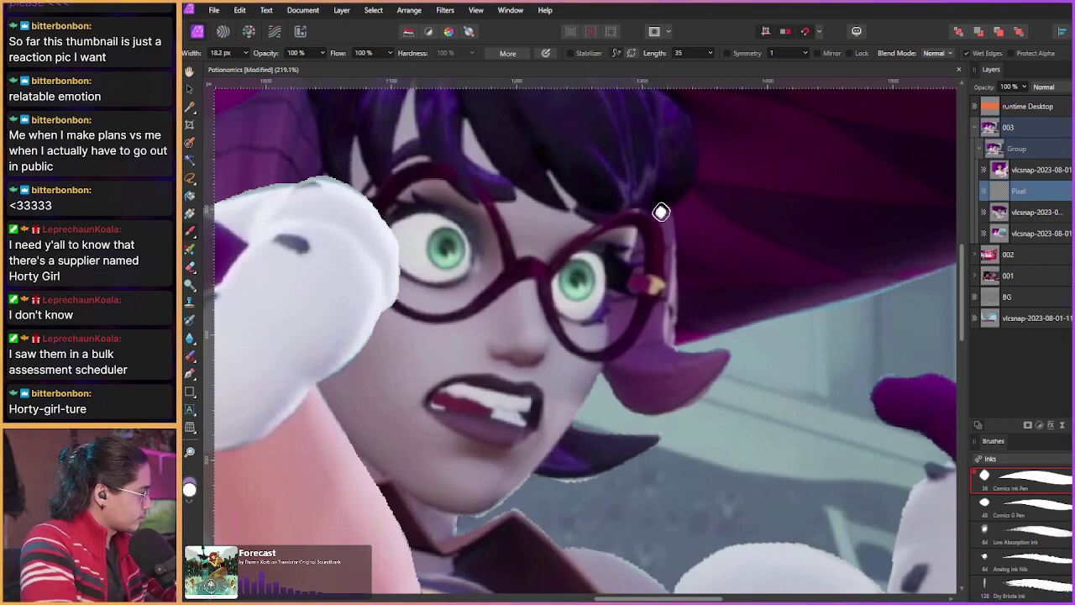
Step: Try several white strokes along the hair lock beside the glasses, undoing each one
{"action": "mouse_move", "coordinate": [670, 209]}
{"action": "left_mouse_down"}
{"action": "mouse_move", "coordinate": [673, 330]}
{"action": "mouse_move", "coordinate": [698, 352]}
{"action": "mouse_move", "coordinate": [730, 350]}
{"action": "mouse_move", "coordinate": [681, 396]}
{"action": "mouse_move", "coordinate": [605, 380]}
{"action": "left_mouse_up"}
{"action": "key", "text": "ctrl+z"}
{"action": "mouse_move", "coordinate": [673, 205]}
{"action": "left_mouse_down"}
{"action": "mouse_move", "coordinate": [678, 336]}
{"action": "mouse_move", "coordinate": [729, 350]}
{"action": "mouse_move", "coordinate": [718, 373]}
{"action": "mouse_move", "coordinate": [608, 383]}
{"action": "left_mouse_up"}
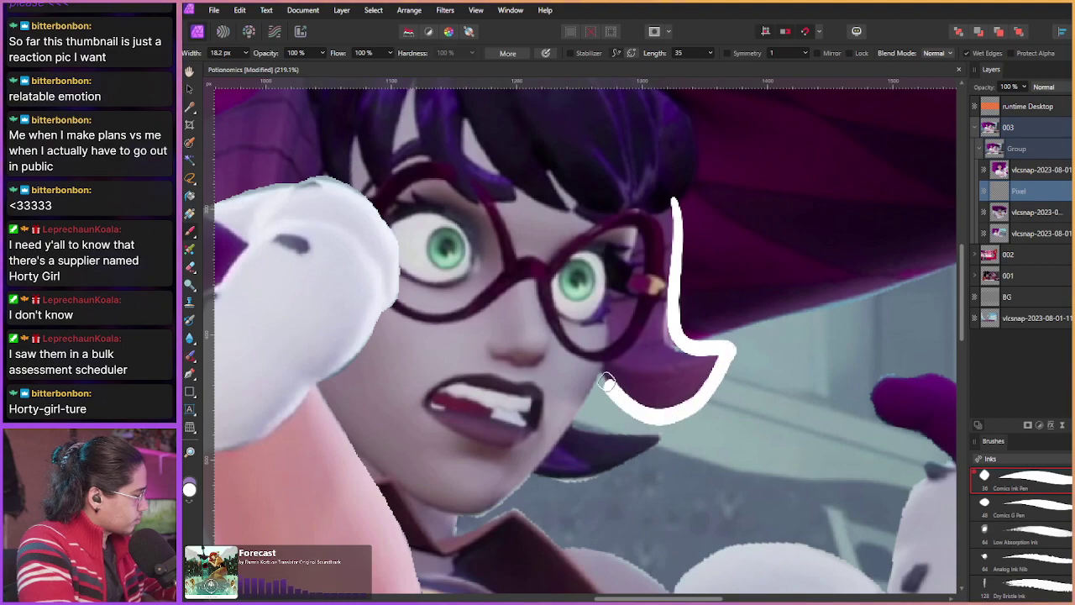
{"action": "key", "text": "ctrl+z"}
{"action": "mouse_move", "coordinate": [670, 200]}
{"action": "left_mouse_down"}
{"action": "mouse_move", "coordinate": [671, 338]}
{"action": "mouse_move", "coordinate": [731, 346]}
{"action": "left_mouse_up"}
{"action": "key", "text": "ctrl+z"}
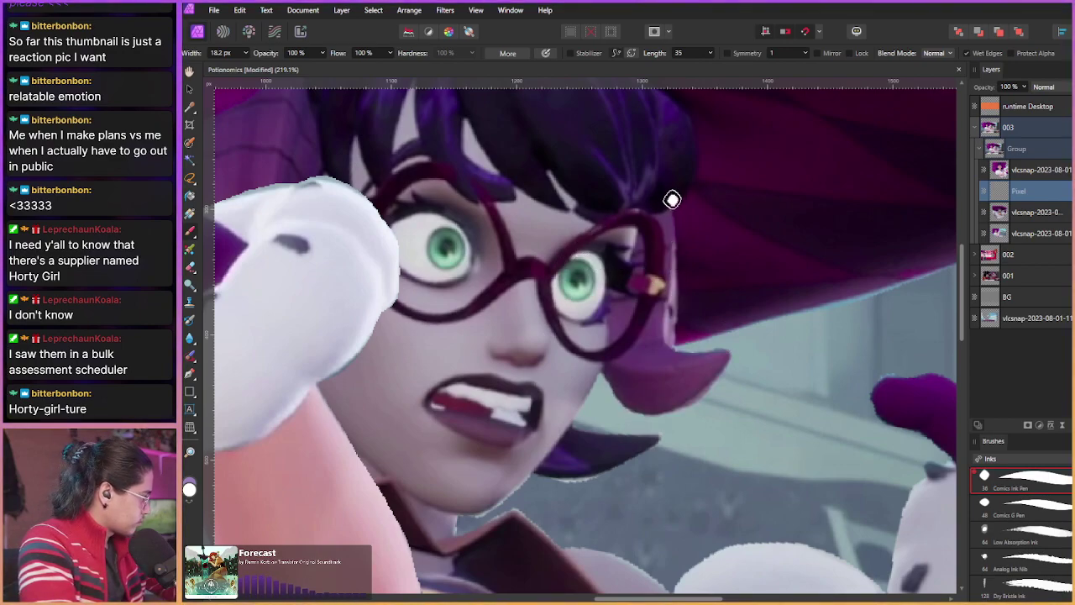
{"action": "left_click_drag", "start_coordinate": [672, 199], "coordinate": [679, 280]}
{"action": "key", "text": "ctrl+z"}
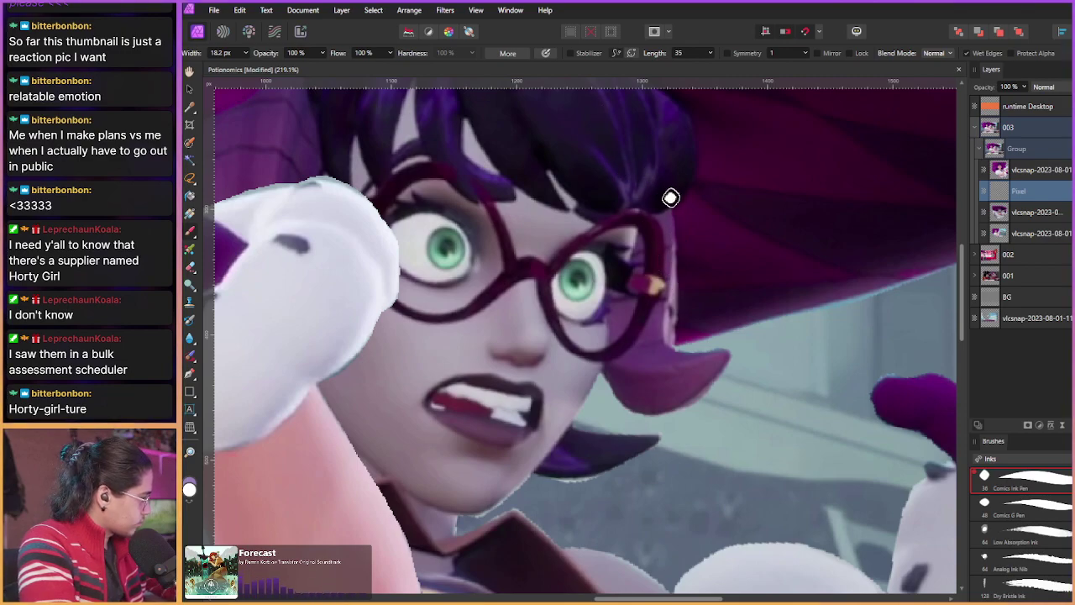
{"action": "mouse_move", "coordinate": [671, 199]}
{"action": "left_mouse_down"}
{"action": "mouse_move", "coordinate": [679, 345]}
{"action": "mouse_move", "coordinate": [728, 348]}
{"action": "mouse_move", "coordinate": [702, 395]}
{"action": "mouse_move", "coordinate": [653, 406]}
{"action": "mouse_move", "coordinate": [612, 379]}
{"action": "mouse_move", "coordinate": [556, 290]}
{"action": "left_mouse_up"}
{"action": "key", "text": "ctrl+z"}
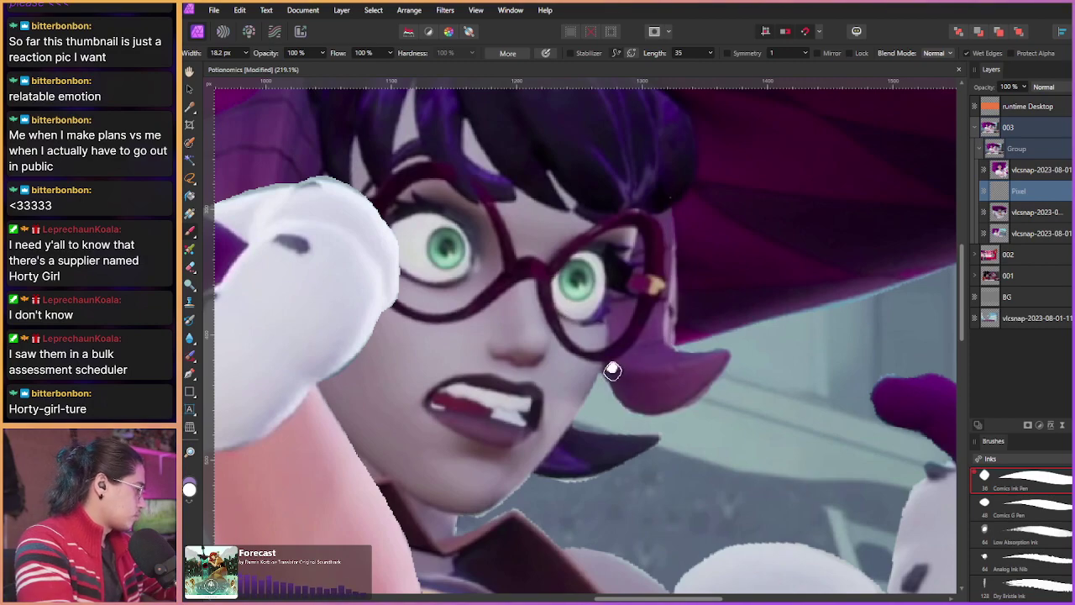
{"action": "mouse_move", "coordinate": [602, 375]}
{"action": "left_mouse_down"}
{"action": "mouse_move", "coordinate": [637, 408]}
{"action": "mouse_move", "coordinate": [685, 410]}
{"action": "mouse_move", "coordinate": [726, 359]}
{"action": "left_mouse_up"}
{"action": "key", "text": "ctrl+z"}
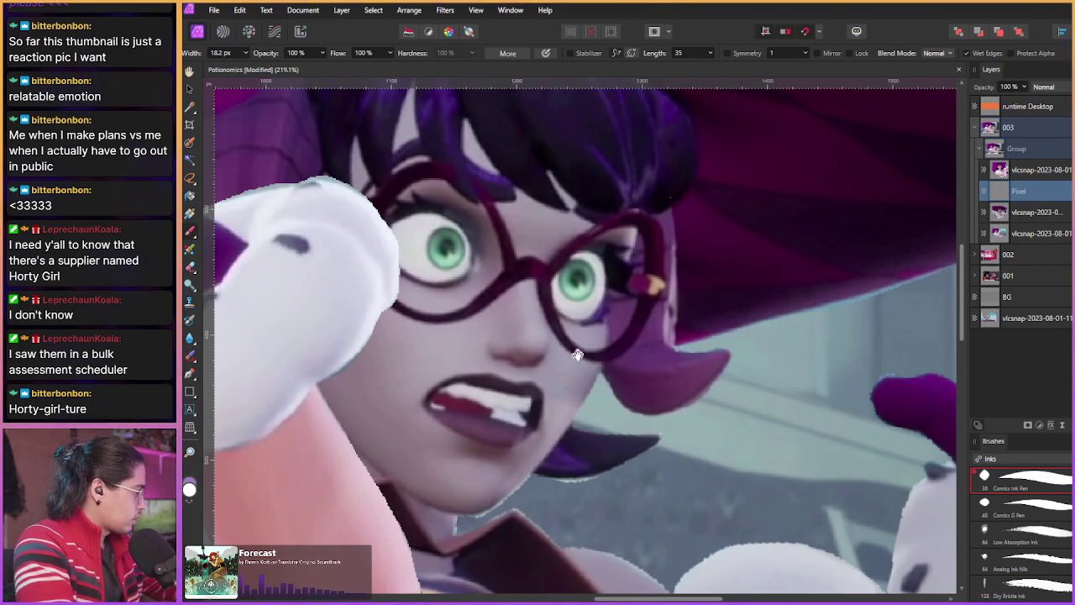
Step: Paint a solid white filled shape over the hair lock beside the glasses
{"action": "scroll", "coordinate": [576, 356], "scroll_direction": "up", "scroll_amount": 2}
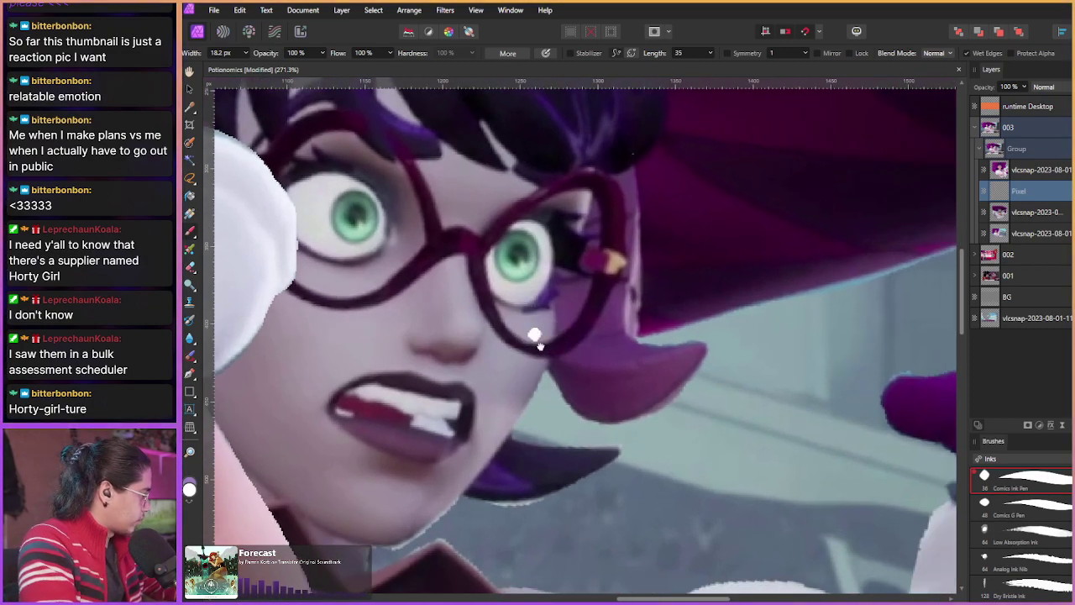
{"action": "left_click_drag", "start_coordinate": [537, 336], "coordinate": [568, 353]}
{"action": "mouse_move", "coordinate": [586, 389]}
{"action": "left_mouse_down"}
{"action": "mouse_move", "coordinate": [594, 353]}
{"action": "mouse_move", "coordinate": [588, 304]}
{"action": "left_mouse_up"}
{"action": "key", "text": "ctrl+z"}
{"action": "mouse_move", "coordinate": [585, 389]}
{"action": "left_mouse_down"}
{"action": "mouse_move", "coordinate": [594, 301]}
{"action": "mouse_move", "coordinate": [643, 198]}
{"action": "mouse_move", "coordinate": [659, 214]}
{"action": "mouse_move", "coordinate": [651, 323]}
{"action": "mouse_move", "coordinate": [672, 374]}
{"action": "mouse_move", "coordinate": [733, 372]}
{"action": "mouse_move", "coordinate": [682, 416]}
{"action": "mouse_move", "coordinate": [591, 388]}
{"action": "mouse_move", "coordinate": [664, 430]}
{"action": "left_mouse_up"}
{"action": "mouse_move", "coordinate": [592, 389]}
{"action": "left_mouse_down"}
{"action": "mouse_move", "coordinate": [626, 422]}
{"action": "mouse_move", "coordinate": [610, 368]}
{"action": "mouse_move", "coordinate": [614, 315]}
{"action": "mouse_move", "coordinate": [613, 381]}
{"action": "mouse_move", "coordinate": [630, 264]}
{"action": "mouse_move", "coordinate": [621, 323]}
{"action": "mouse_move", "coordinate": [637, 301]}
{"action": "mouse_move", "coordinate": [676, 389]}
{"action": "mouse_move", "coordinate": [639, 404]}
{"action": "mouse_move", "coordinate": [651, 357]}
{"action": "left_mouse_up"}
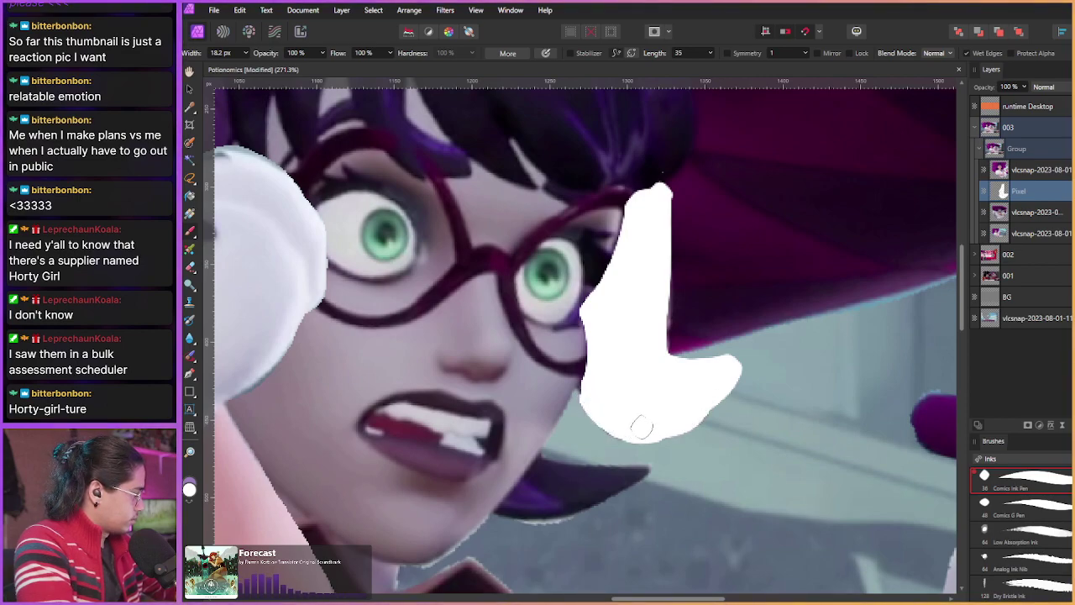
{"action": "mouse_move", "coordinate": [641, 427]}
{"action": "left_mouse_down"}
{"action": "mouse_move", "coordinate": [687, 419]}
{"action": "mouse_move", "coordinate": [725, 371]}
{"action": "left_mouse_up"}
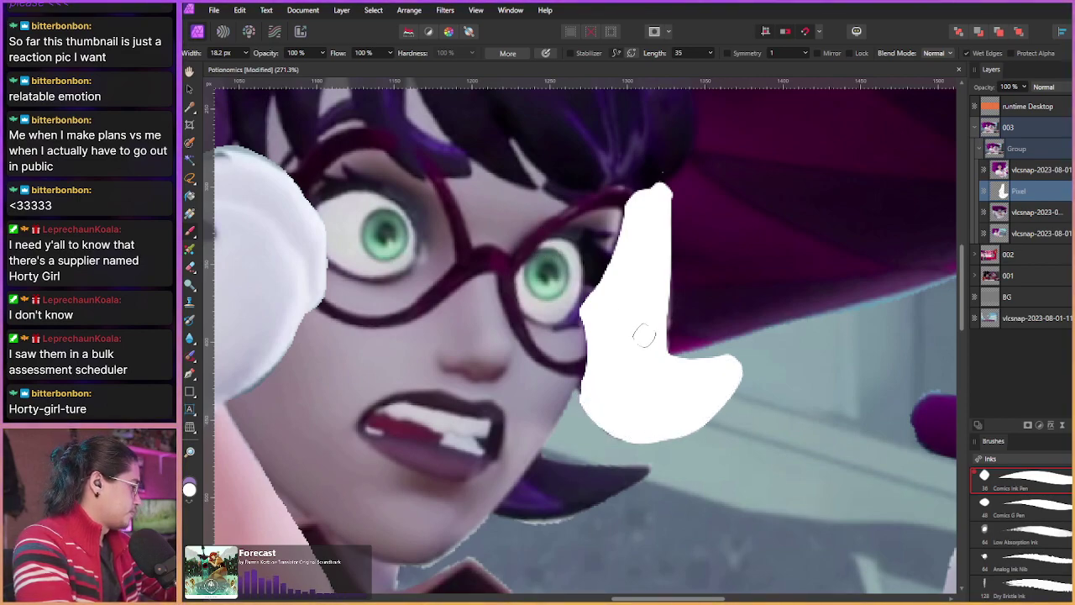
{"action": "left_click_drag", "start_coordinate": [655, 346], "coordinate": [655, 282]}
{"action": "scroll", "coordinate": [652, 354], "scroll_direction": "down", "scroll_amount": 2}
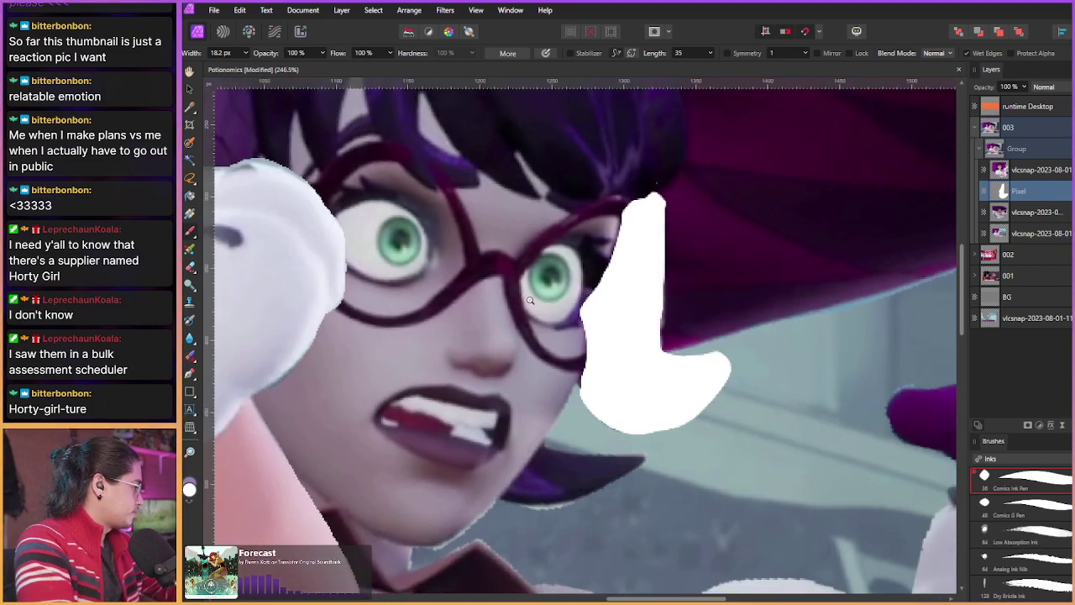
{"action": "scroll", "coordinate": [504, 277], "scroll_direction": "left", "scroll_amount": 3}
{"action": "scroll", "coordinate": [413, 218], "scroll_direction": "up", "scroll_amount": 2}
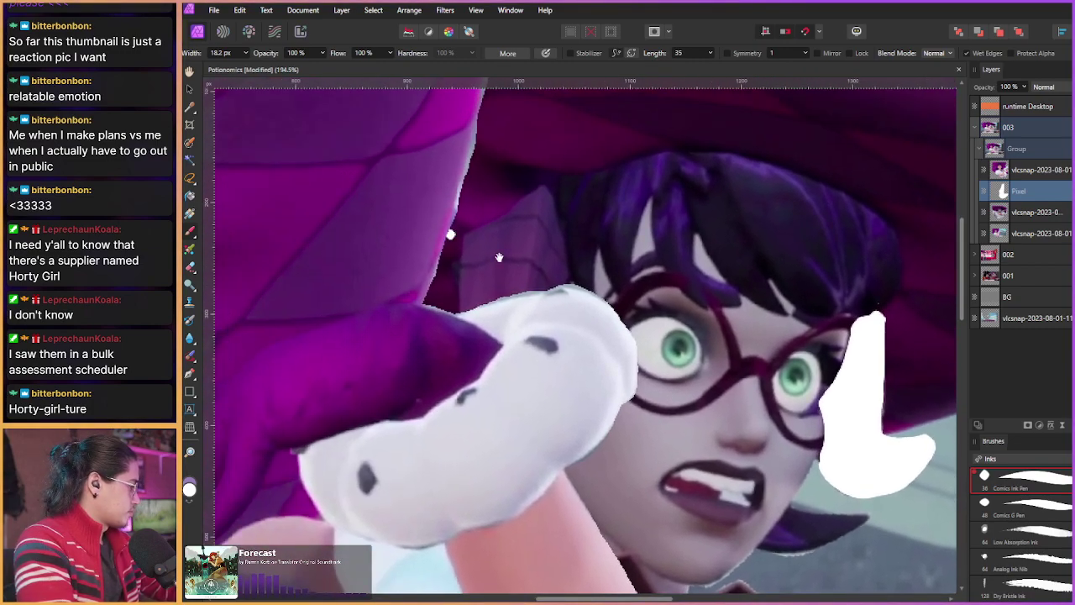
{"action": "scroll", "coordinate": [384, 206], "scroll_direction": "down", "scroll_amount": 1}
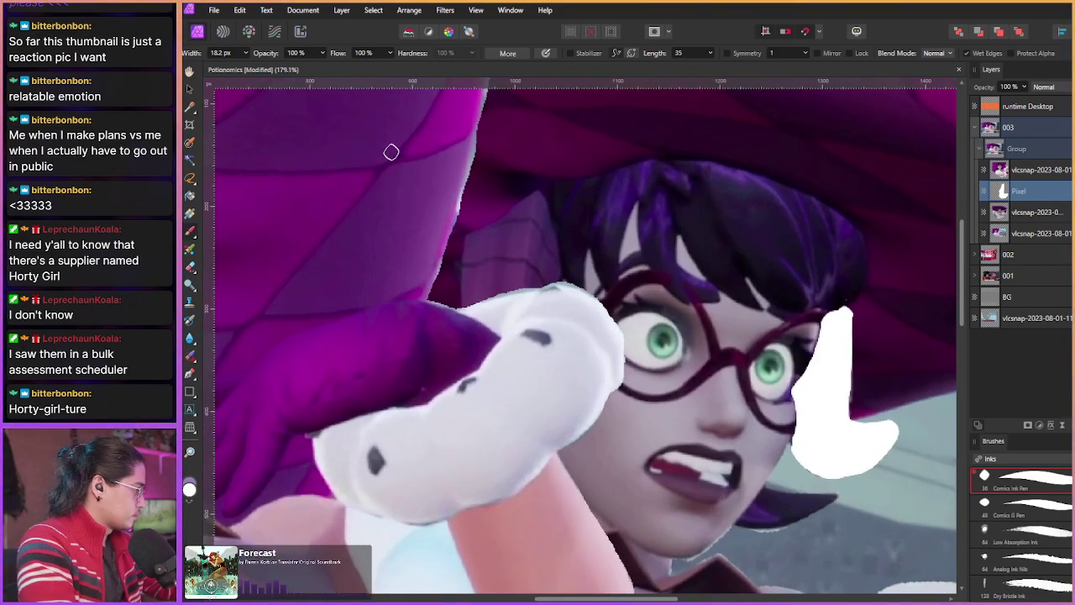
Step: Group the Pixel ink layer with the vlcsnap cutout and select the ink layer
{"action": "left_click", "coordinate": [1045, 215], "text": "shift"}
{"action": "key", "text": "ctrl+g"}
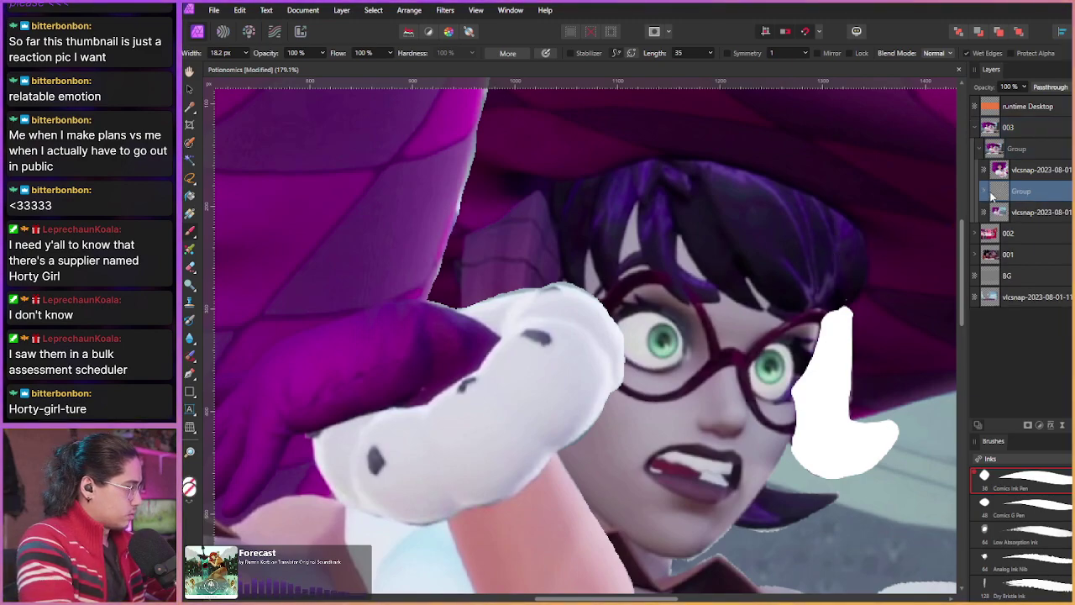
{"action": "left_click", "coordinate": [1021, 212]}
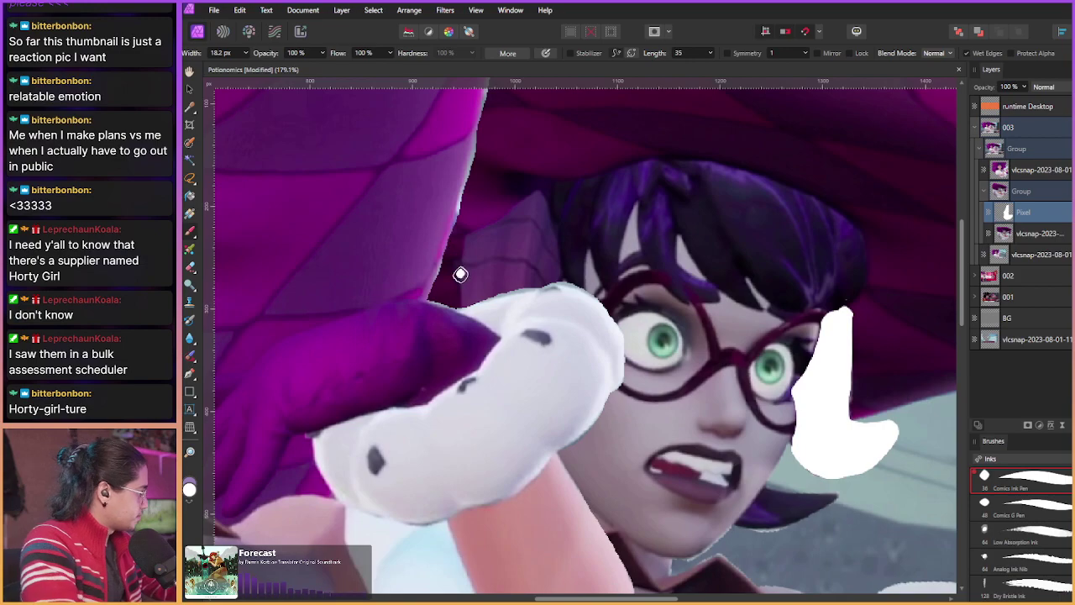
Step: Paint a white shape over the left hair lock, extending its top tip up-right
{"action": "left_click_drag", "start_coordinate": [461, 275], "coordinate": [485, 275]}
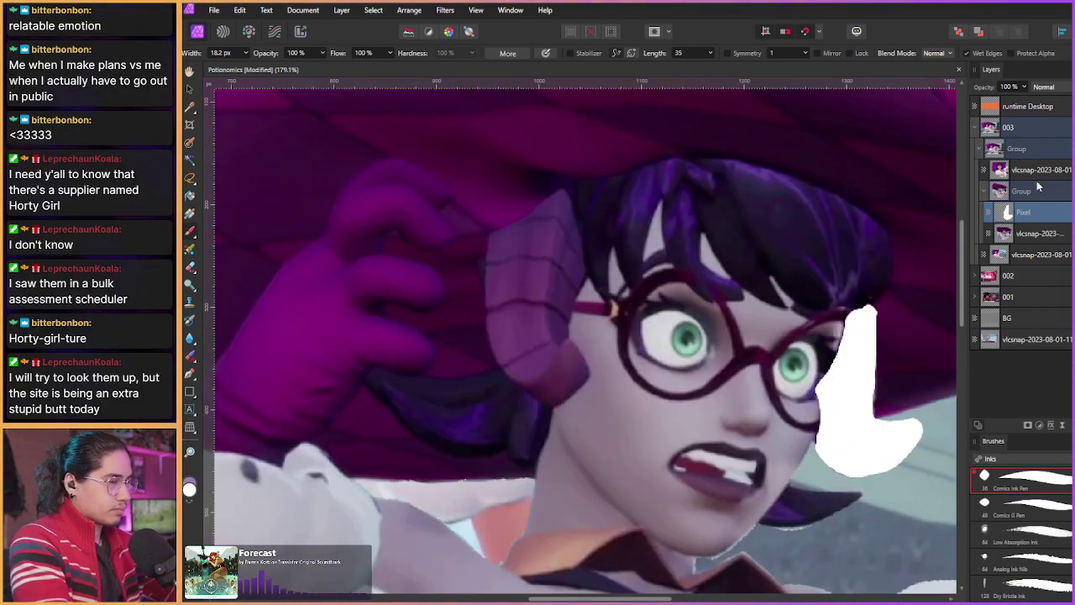
{"action": "scroll", "coordinate": [524, 262], "scroll_direction": "up", "scroll_amount": 3}
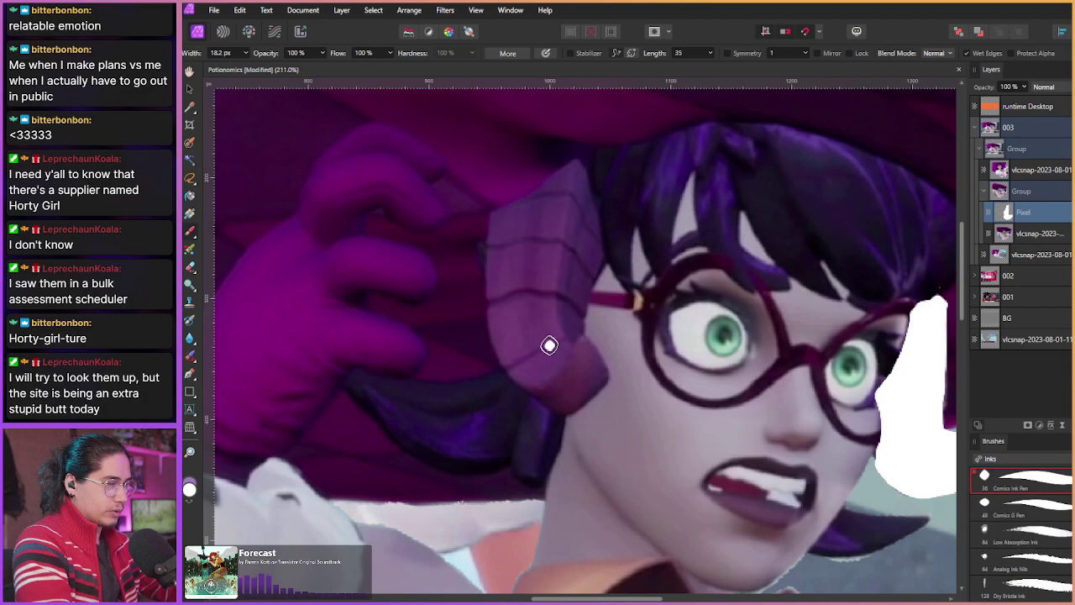
{"action": "mouse_move", "coordinate": [494, 213]}
{"action": "left_mouse_down"}
{"action": "mouse_move", "coordinate": [504, 361]}
{"action": "mouse_move", "coordinate": [531, 392]}
{"action": "mouse_move", "coordinate": [575, 406]}
{"action": "mouse_move", "coordinate": [594, 389]}
{"action": "mouse_move", "coordinate": [582, 351]}
{"action": "mouse_move", "coordinate": [562, 400]}
{"action": "mouse_move", "coordinate": [527, 372]}
{"action": "mouse_move", "coordinate": [557, 367]}
{"action": "mouse_move", "coordinate": [578, 346]}
{"action": "mouse_move", "coordinate": [601, 380]}
{"action": "mouse_move", "coordinate": [570, 393]}
{"action": "mouse_move", "coordinate": [529, 358]}
{"action": "mouse_move", "coordinate": [575, 334]}
{"action": "mouse_move", "coordinate": [594, 254]}
{"action": "mouse_move", "coordinate": [574, 174]}
{"action": "mouse_move", "coordinate": [523, 221]}
{"action": "mouse_move", "coordinate": [500, 218]}
{"action": "mouse_move", "coordinate": [564, 193]}
{"action": "mouse_move", "coordinate": [585, 256]}
{"action": "mouse_move", "coordinate": [558, 229]}
{"action": "mouse_move", "coordinate": [518, 235]}
{"action": "mouse_move", "coordinate": [507, 255]}
{"action": "mouse_move", "coordinate": [518, 291]}
{"action": "mouse_move", "coordinate": [502, 259]}
{"action": "mouse_move", "coordinate": [519, 352]}
{"action": "mouse_move", "coordinate": [498, 275]}
{"action": "mouse_move", "coordinate": [551, 267]}
{"action": "left_mouse_up"}
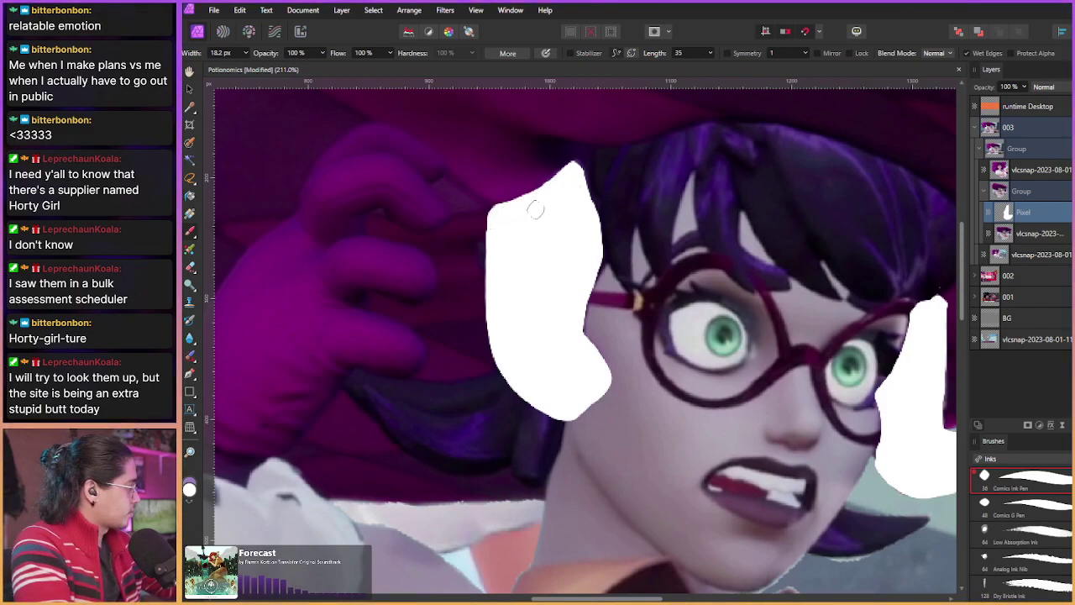
{"action": "mouse_move", "coordinate": [568, 187]}
{"action": "left_mouse_down"}
{"action": "mouse_move", "coordinate": [576, 171]}
{"action": "mouse_move", "coordinate": [581, 190]}
{"action": "left_mouse_up"}
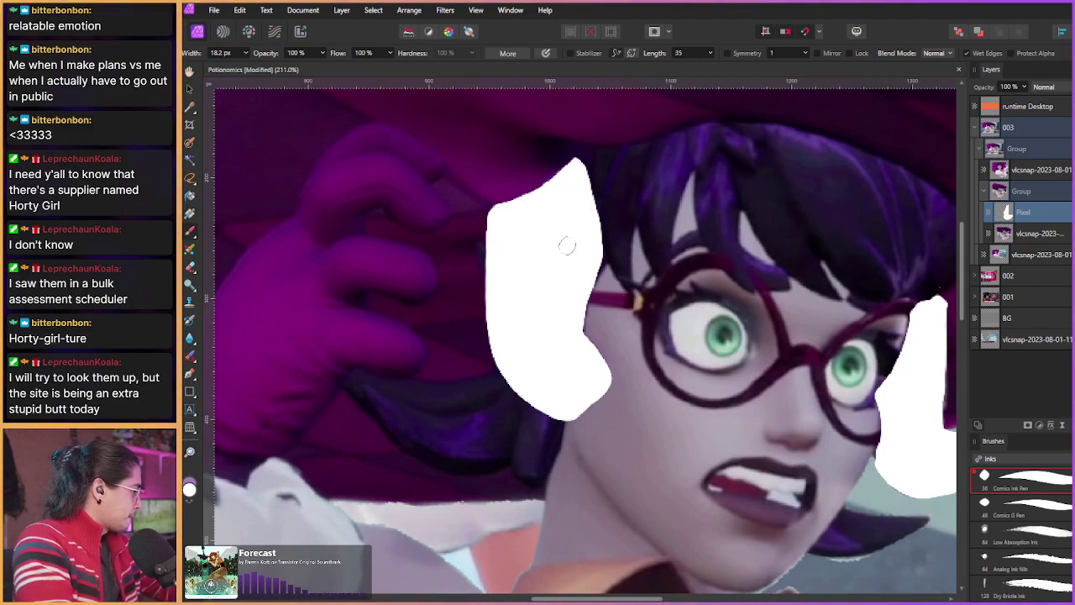
Step: Switch to black and try dark lines down the white shape, undoing each attempt
{"action": "key", "text": "x"}
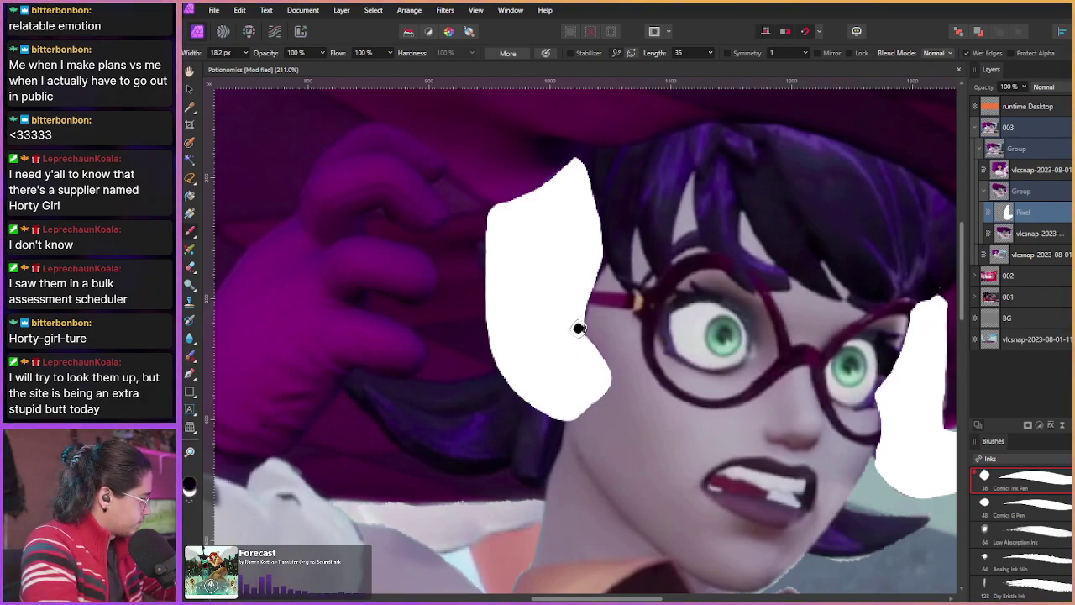
{"action": "left_click_drag", "start_coordinate": [576, 329], "coordinate": [559, 380]}
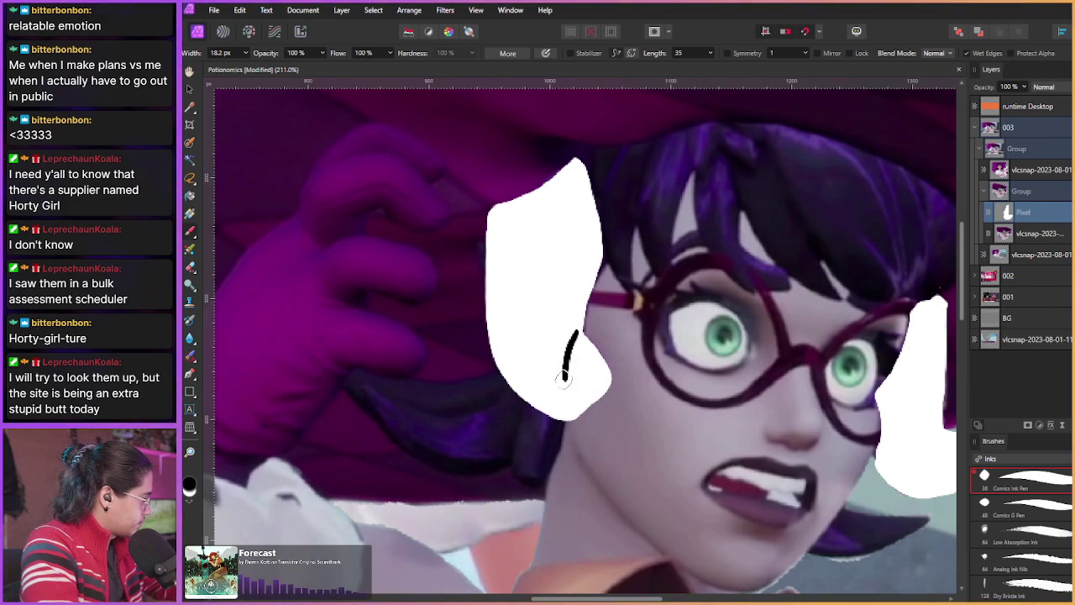
{"action": "key", "text": "ctrl+z"}
{"action": "left_click_drag", "start_coordinate": [568, 330], "coordinate": [565, 396]}
{"action": "key", "text": "ctrl+z"}
{"action": "left_click", "coordinate": [547, 373]}
{"action": "key", "text": "ctrl+z"}
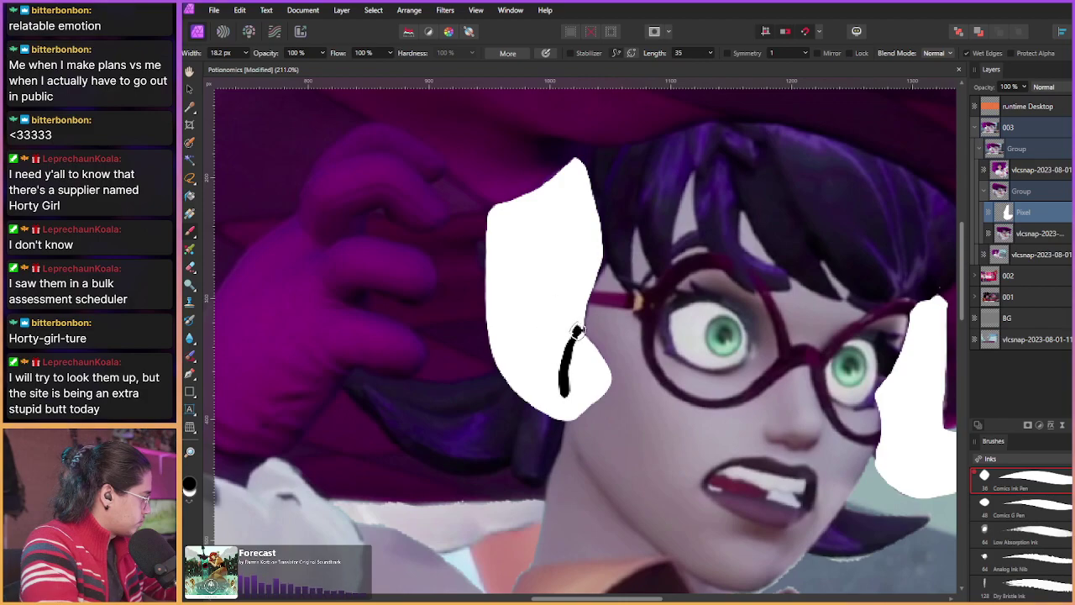
{"action": "mouse_move", "coordinate": [571, 329]}
{"action": "left_mouse_down"}
{"action": "mouse_move", "coordinate": [607, 359]}
{"action": "mouse_move", "coordinate": [581, 334]}
{"action": "left_mouse_up"}
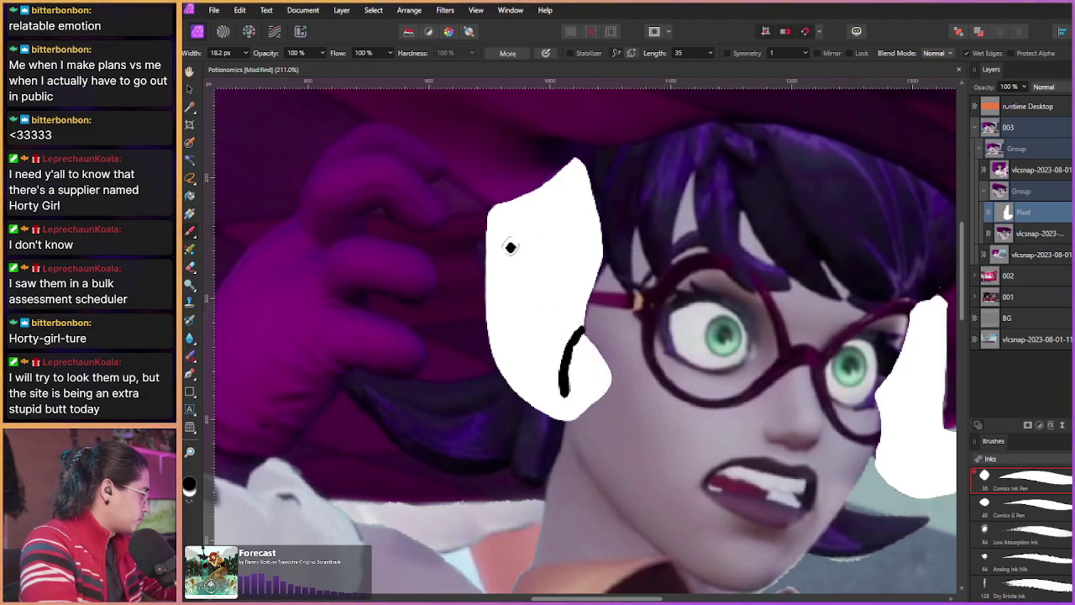
{"action": "key", "text": "ctrl+z"}
{"action": "key", "text": "ctrl+z"}
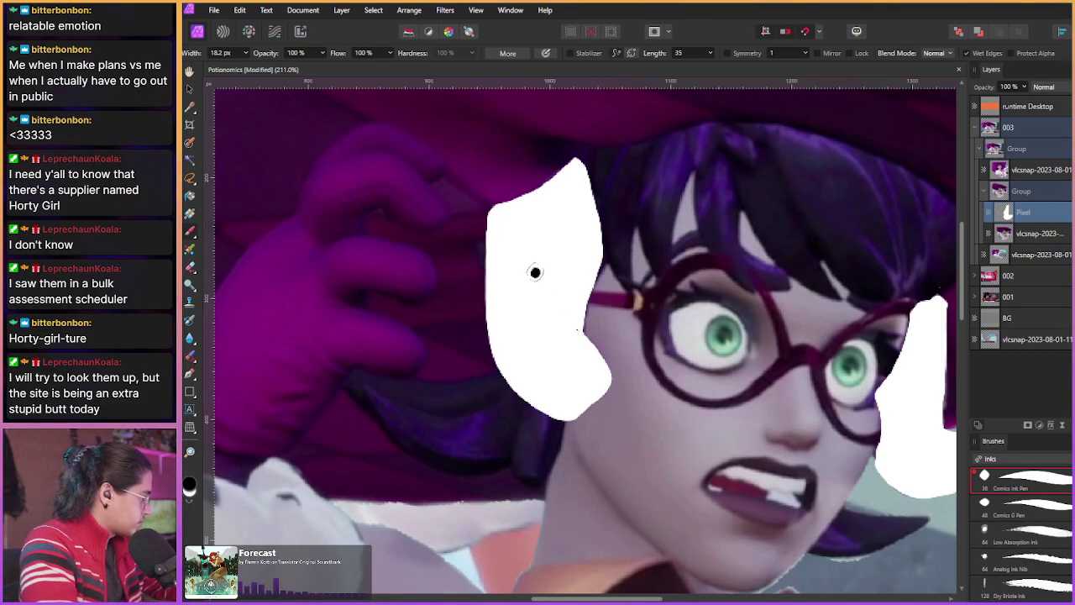
Step: Draw a thin black hooked curve inside the white shape, then zoom out to 100%
{"action": "mouse_move", "coordinate": [543, 332]}
{"action": "left_mouse_down"}
{"action": "mouse_move", "coordinate": [572, 328]}
{"action": "mouse_move", "coordinate": [533, 331]}
{"action": "mouse_move", "coordinate": [546, 270]}
{"action": "mouse_move", "coordinate": [524, 294]}
{"action": "mouse_move", "coordinate": [538, 344]}
{"action": "mouse_move", "coordinate": [517, 404]}
{"action": "left_mouse_up"}
{"action": "scroll", "coordinate": [526, 340], "scroll_direction": "up", "scroll_amount": 2}
{"action": "scroll", "coordinate": [526, 340], "scroll_direction": "up", "scroll_amount": 1}
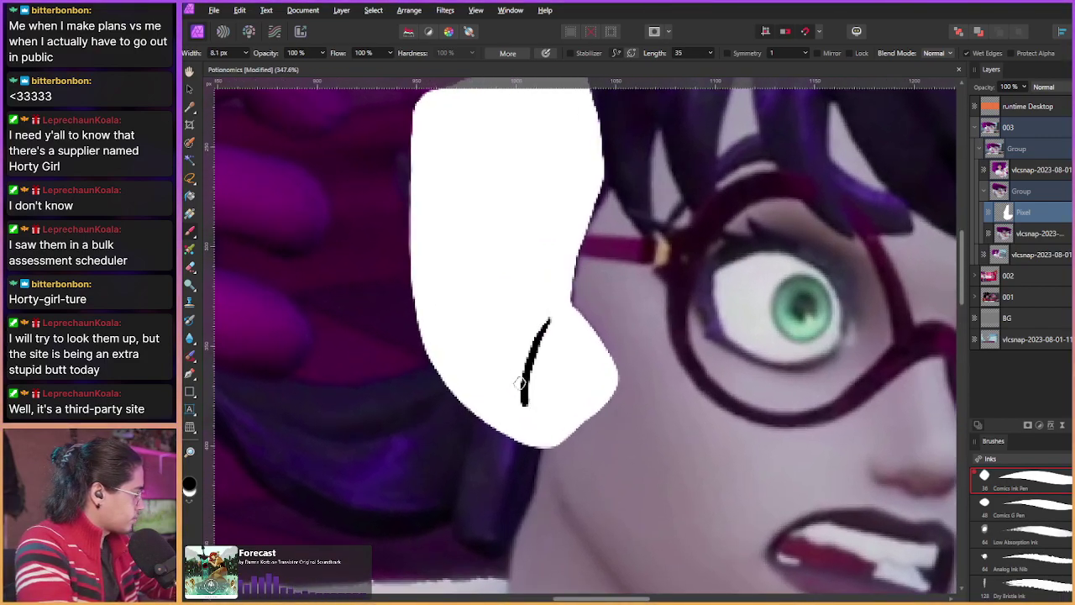
{"action": "key", "text": "ctrl+z"}
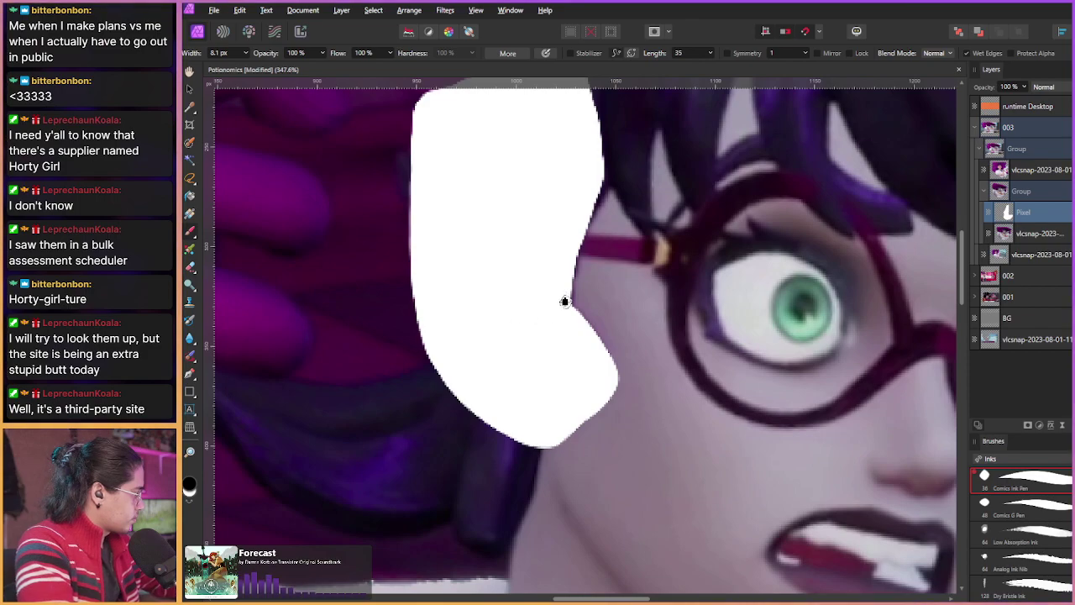
{"action": "mouse_move", "coordinate": [562, 295]}
{"action": "left_mouse_down"}
{"action": "mouse_move", "coordinate": [527, 320]}
{"action": "mouse_move", "coordinate": [517, 407]}
{"action": "left_mouse_up"}
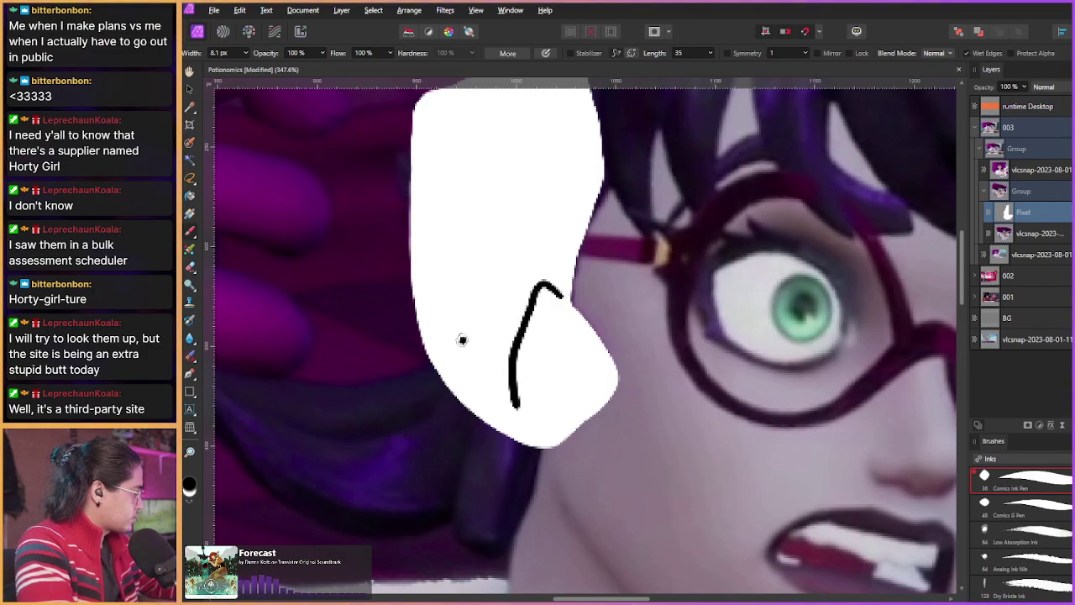
{"action": "scroll", "coordinate": [462, 340], "scroll_direction": "down", "scroll_amount": 8}
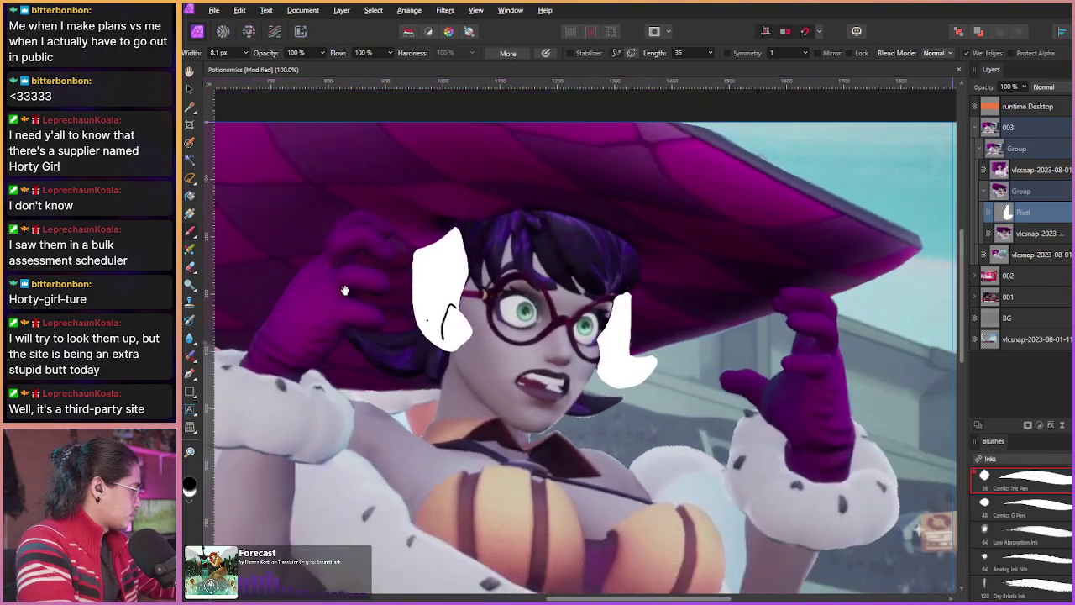
{"action": "left_click_drag", "start_coordinate": [349, 298], "coordinate": [406, 314]}
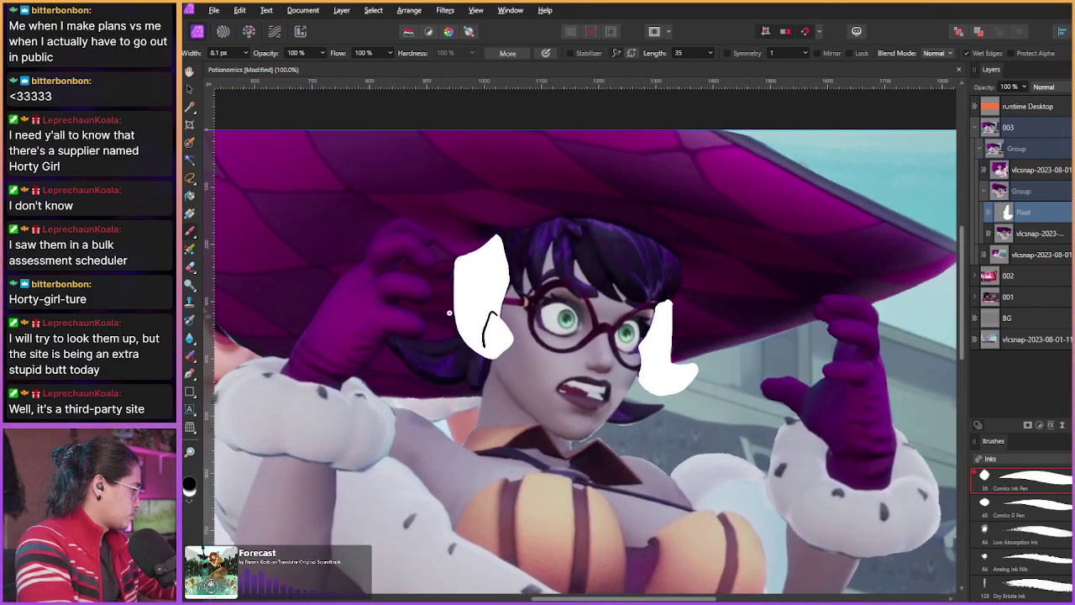
{"action": "scroll", "coordinate": [454, 322], "scroll_direction": "up", "scroll_amount": 4}
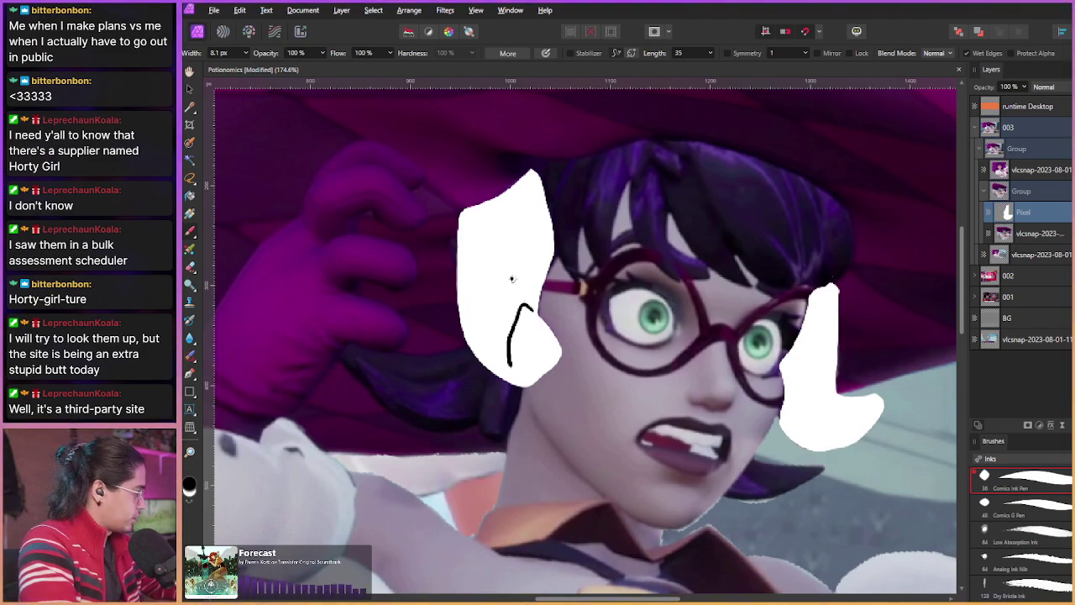
{"action": "scroll", "coordinate": [489, 275], "scroll_direction": "down", "scroll_amount": 1}
{"action": "scroll", "coordinate": [424, 277], "scroll_direction": "down", "scroll_amount": 3}
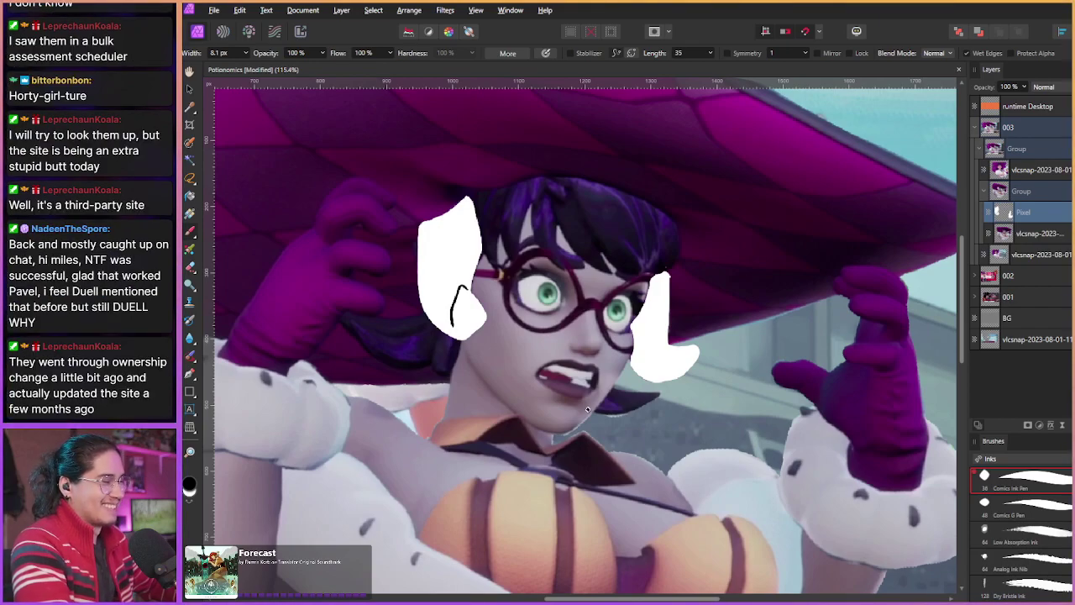
{"action": "key", "text": "ctrl+1"}
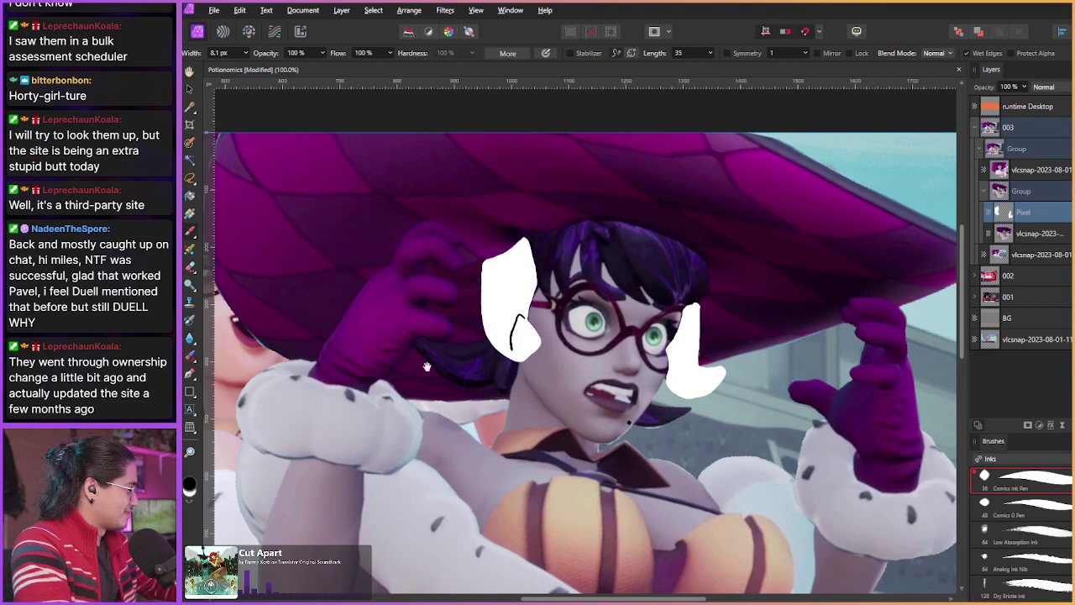
{"action": "left_click_drag", "start_coordinate": [427, 367], "coordinate": [353, 314]}
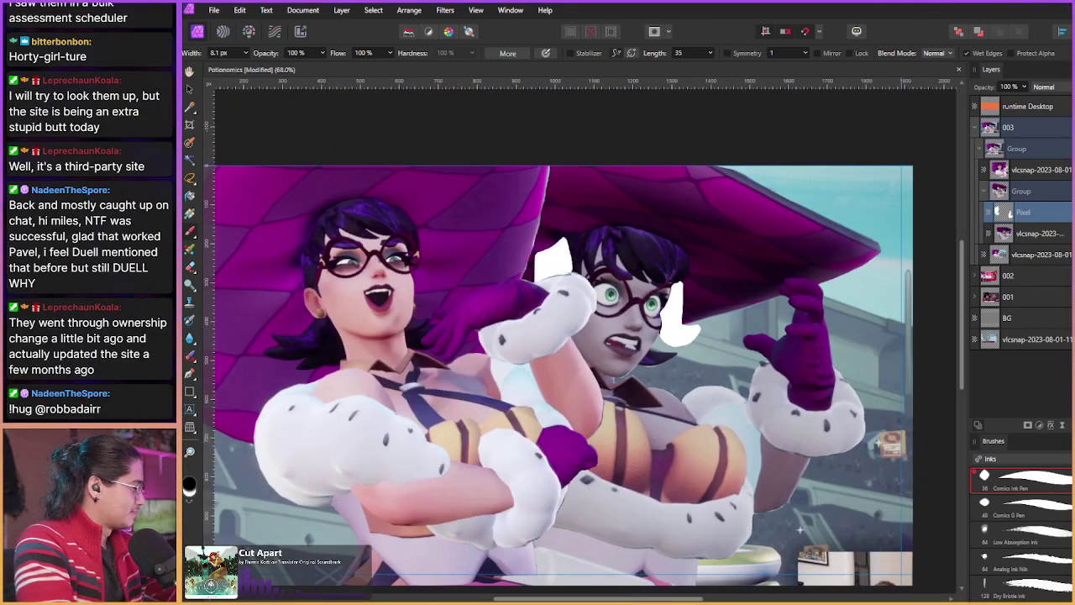
{"action": "left_click", "coordinate": [984, 192]}
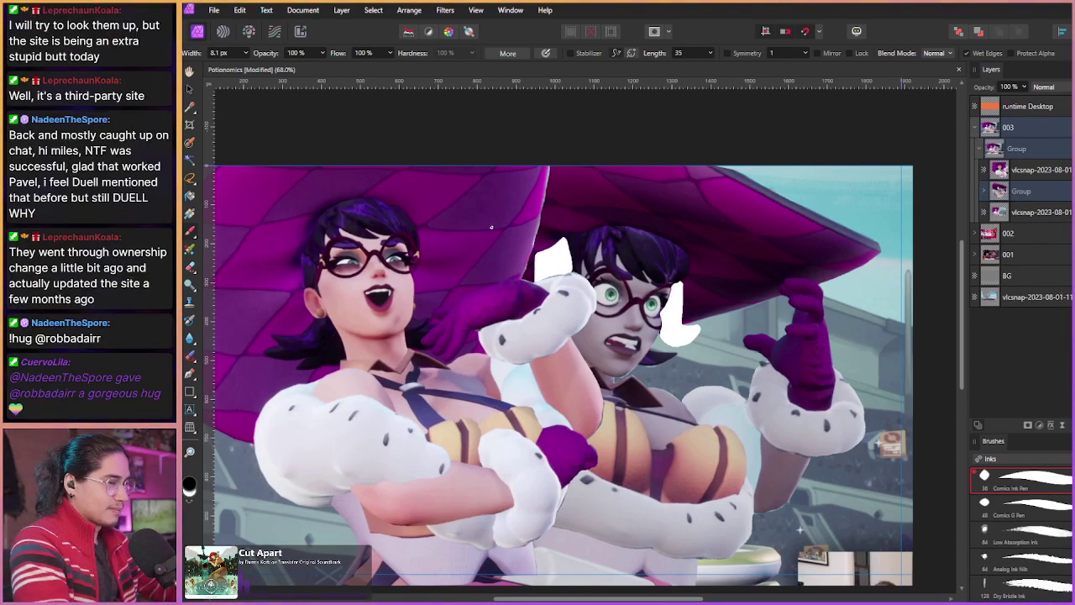
{"action": "key", "text": "v"}
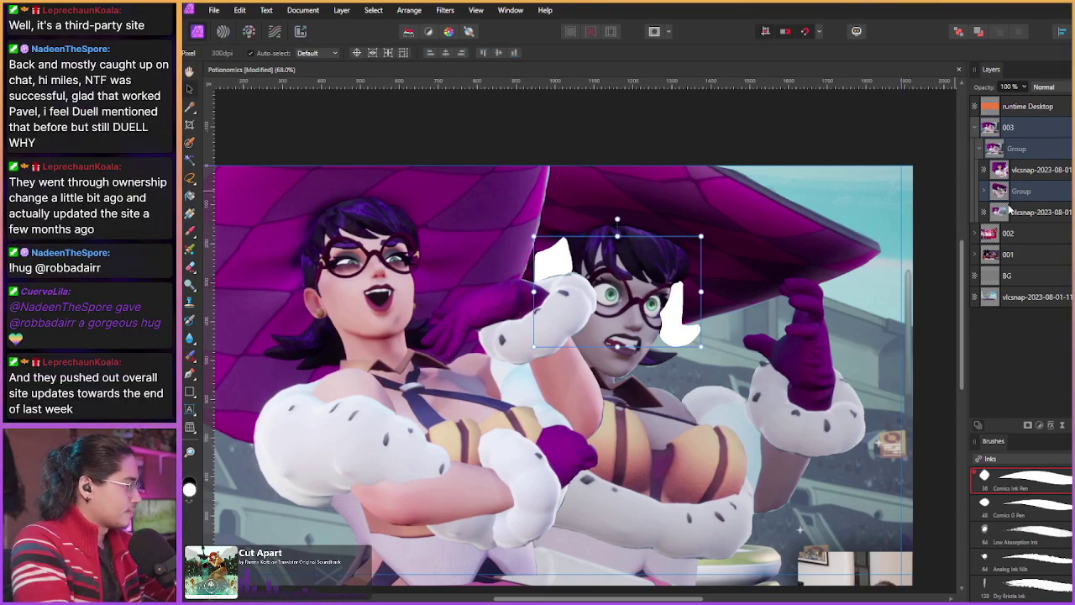
{"action": "left_click", "coordinate": [1014, 198]}
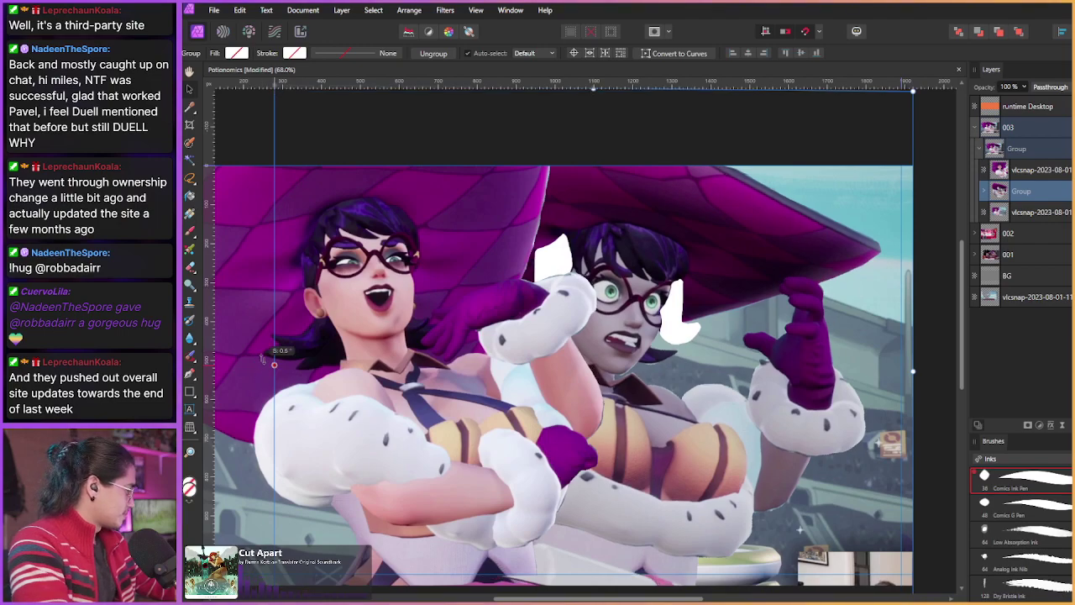
{"action": "scroll", "coordinate": [425, 284], "scroll_direction": "down", "scroll_amount": 1}
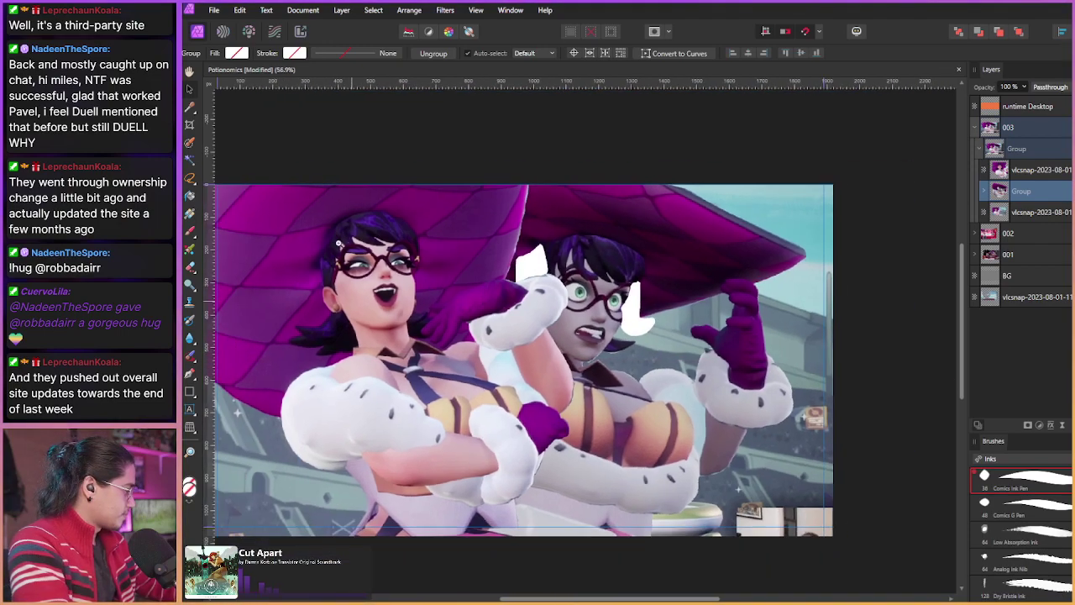
{"action": "mouse_move", "coordinate": [568, 101]}
{"action": "left_mouse_down"}
{"action": "mouse_move", "coordinate": [611, 106]}
{"action": "mouse_move", "coordinate": [589, 104]}
{"action": "left_mouse_up"}
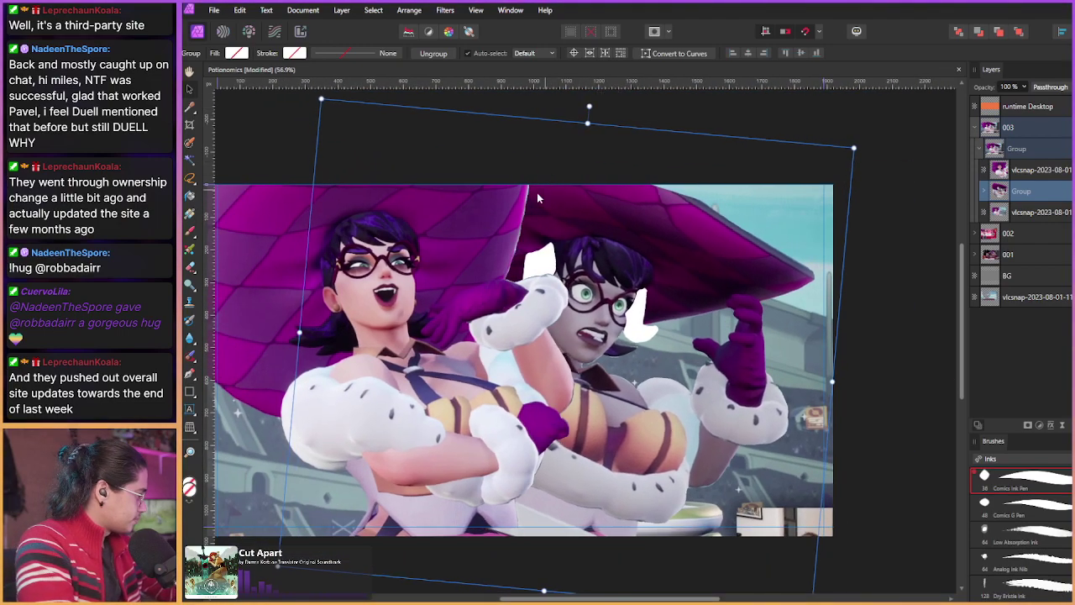
{"action": "left_click_drag", "start_coordinate": [527, 210], "coordinate": [556, 242]}
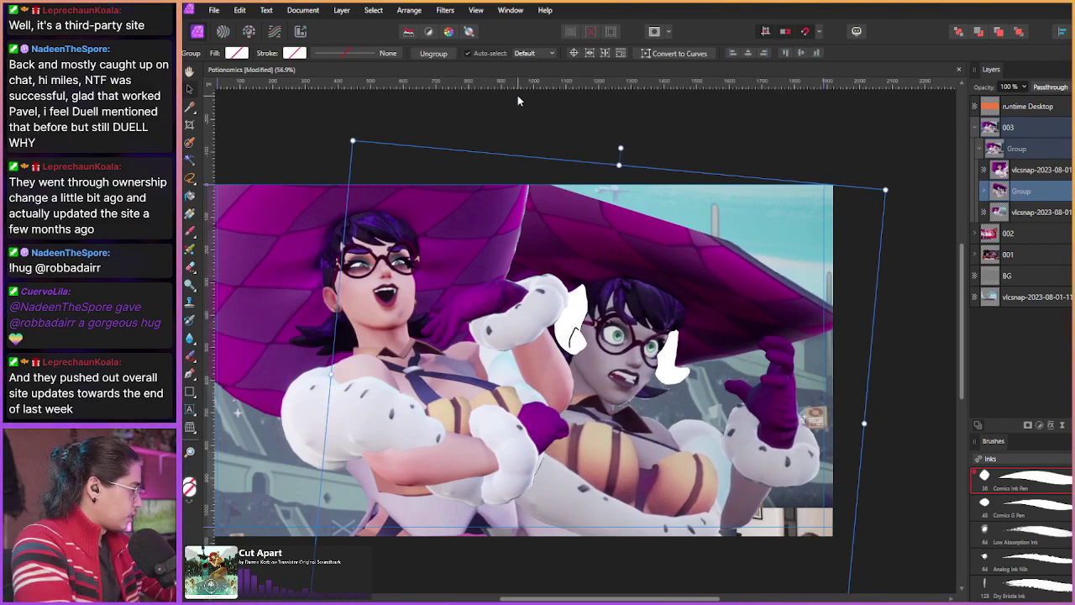
{"action": "left_click", "coordinate": [985, 190]}
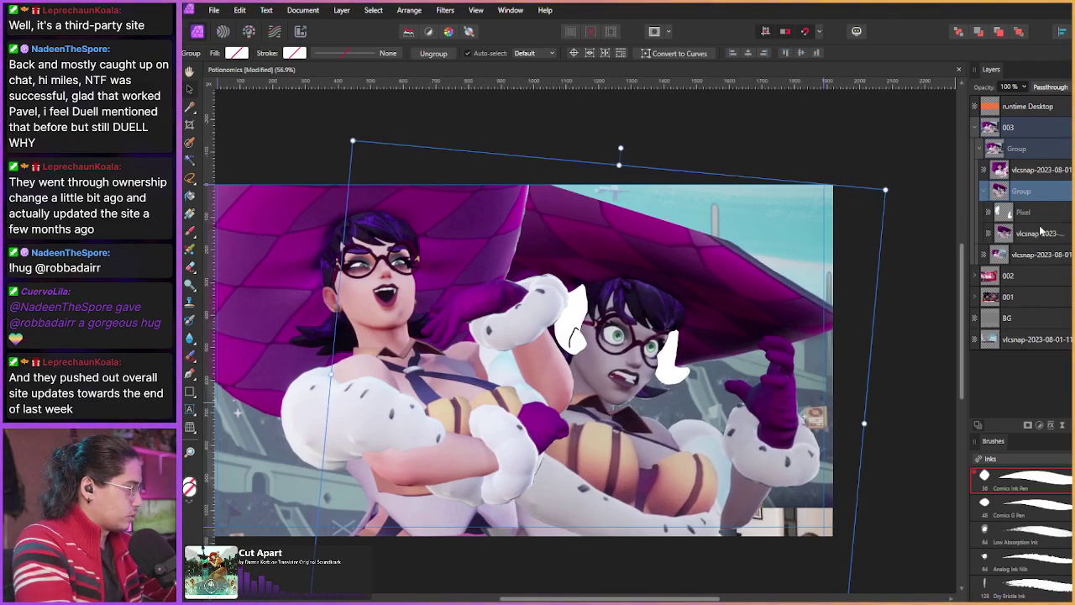
{"action": "left_click", "coordinate": [1042, 234]}
{"action": "key", "text": "ctrl+shift+e"}
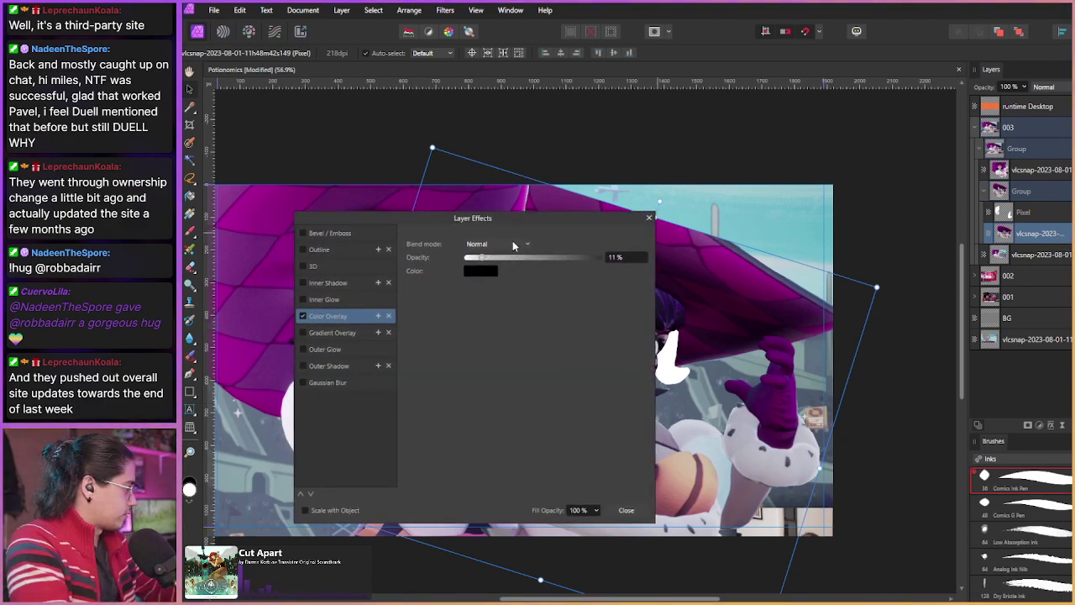
{"action": "left_click_drag", "start_coordinate": [507, 261], "coordinate": [592, 257]}
{"action": "left_click", "coordinate": [626, 510]}
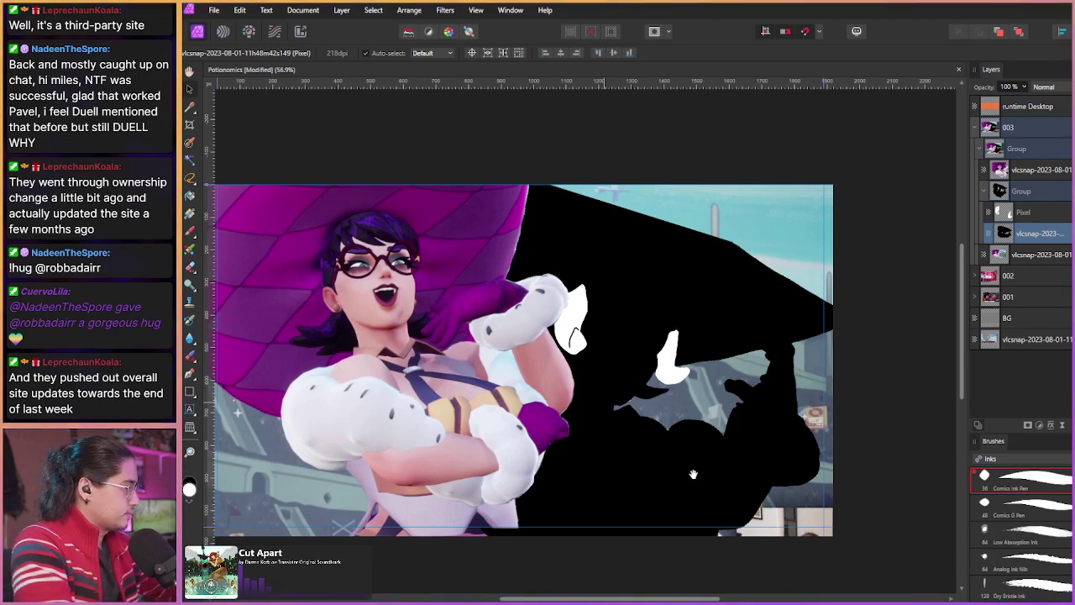
{"action": "key", "text": "ctrl+shift+e"}
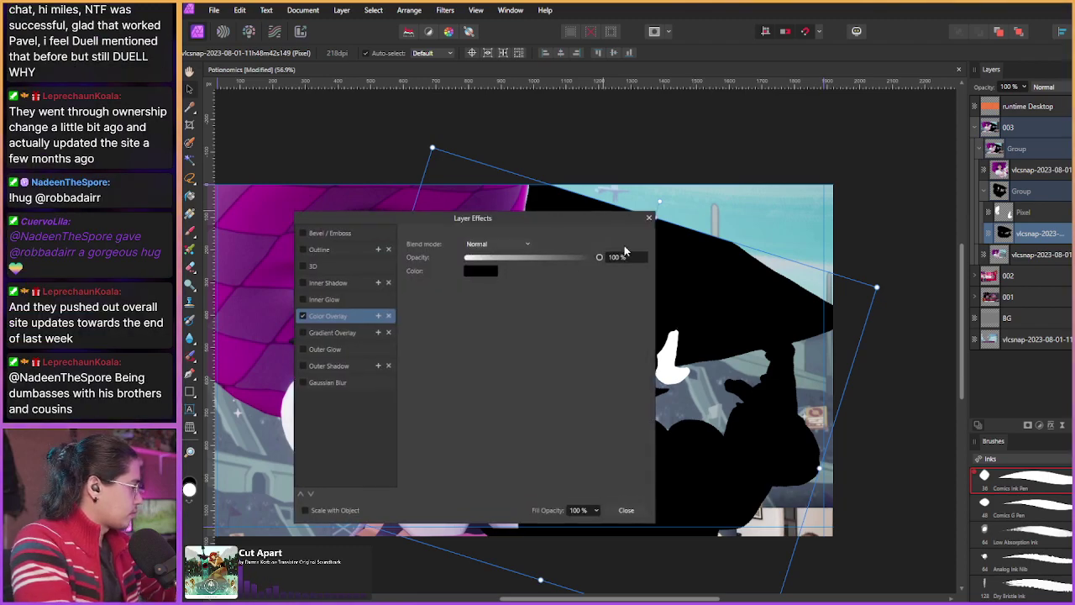
{"action": "key", "text": "ctrl+z"}
{"action": "left_click", "coordinate": [626, 510]}
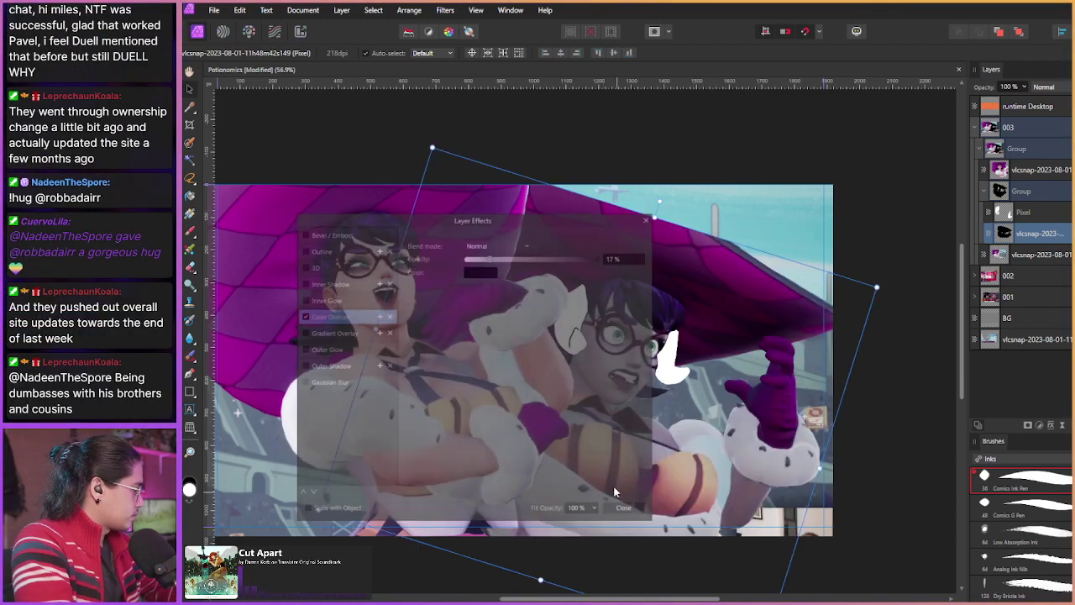
{"action": "key", "text": "ctrl+z"}
{"action": "scroll", "coordinate": [603, 377], "scroll_direction": "up", "scroll_amount": 3}
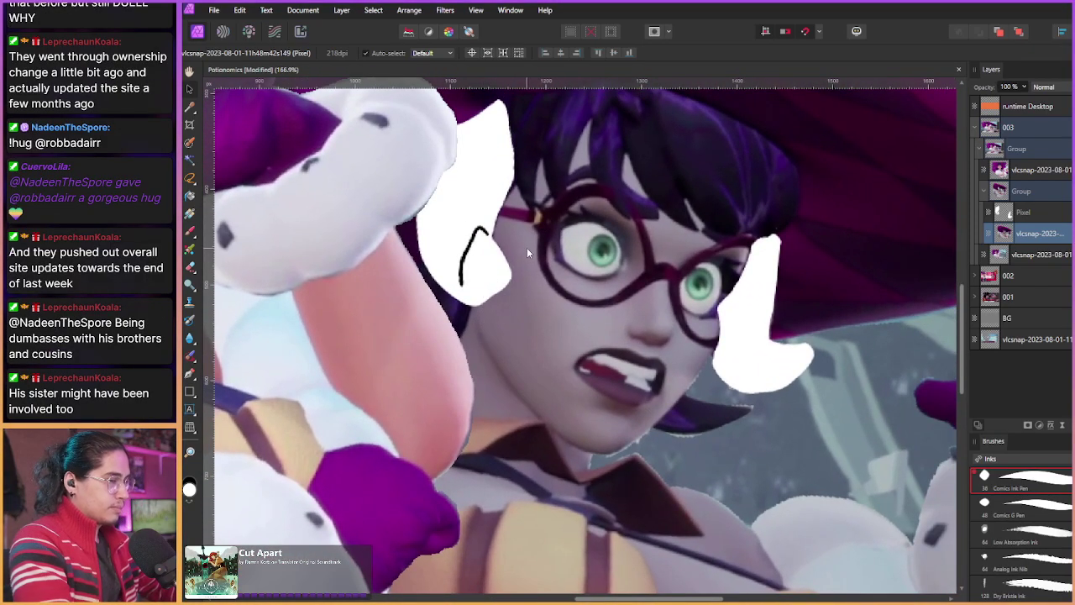
{"action": "key", "text": "b"}
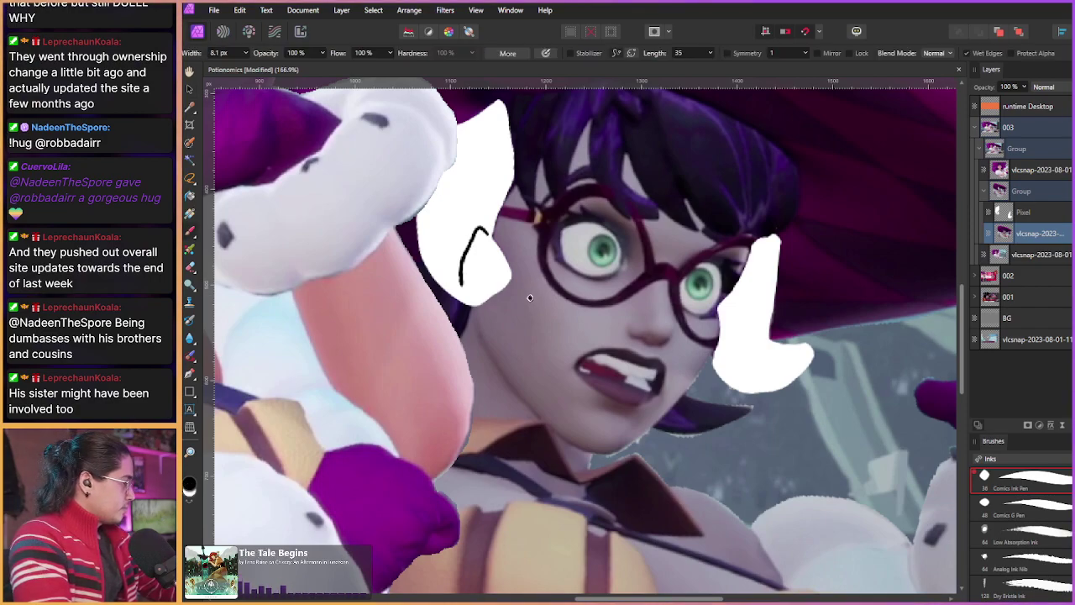
{"action": "key", "text": "alt+]"}
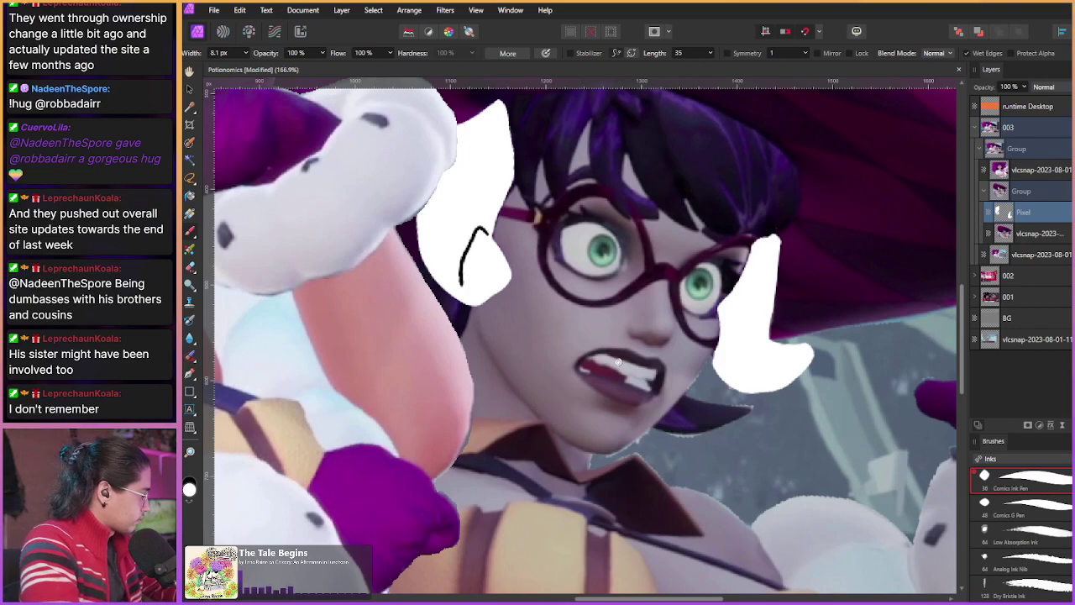
Step: Add a new Pixel layer above the left character's image for the mouth ink
{"action": "scroll", "coordinate": [593, 385], "scroll_direction": "down", "scroll_amount": 5}
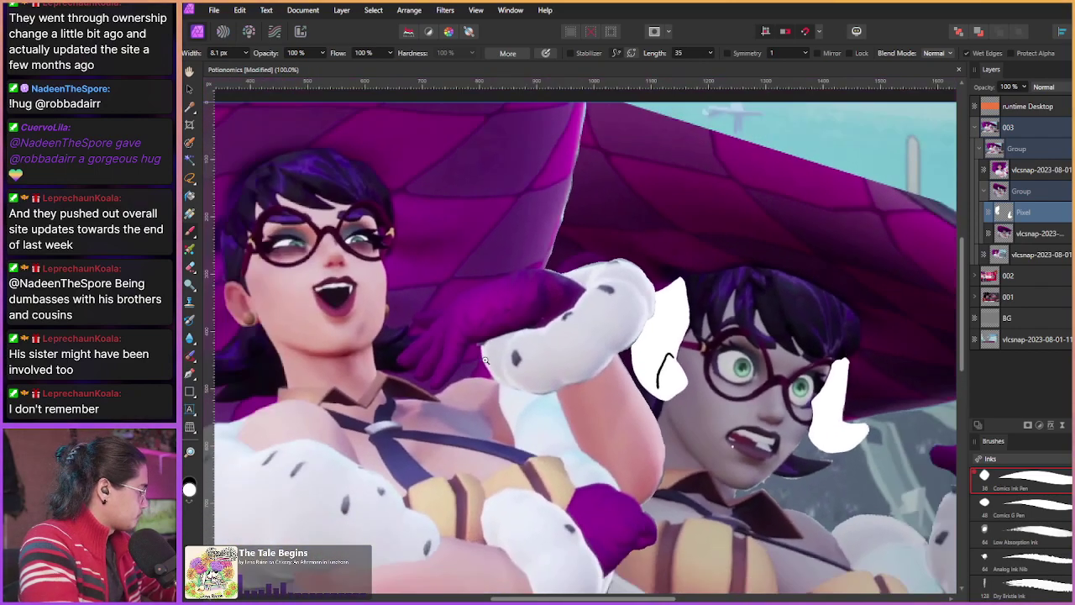
{"action": "scroll", "coordinate": [346, 268], "scroll_direction": "up", "scroll_amount": 6}
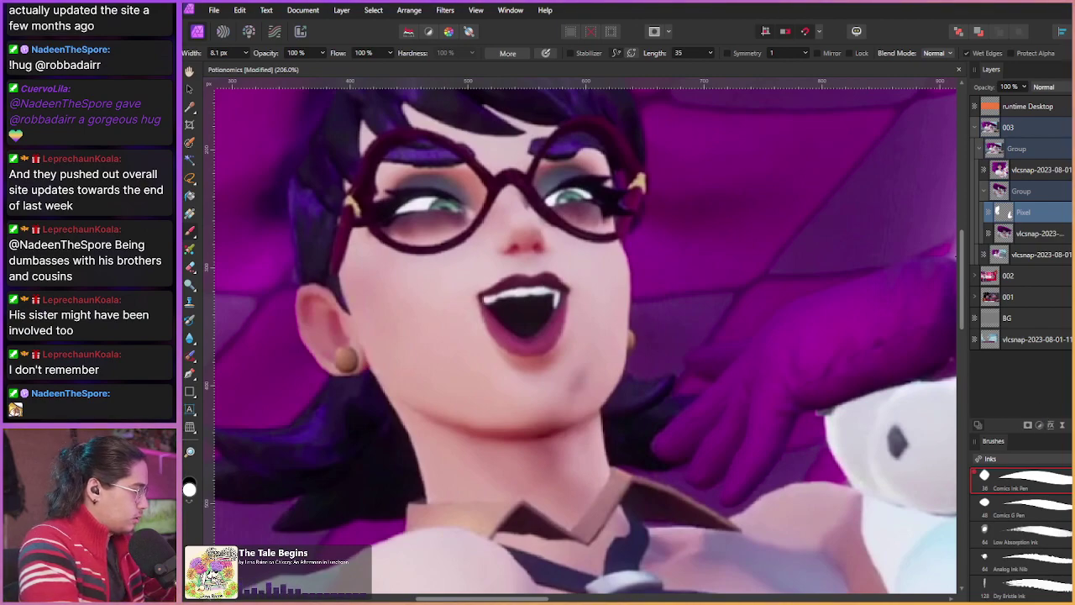
{"action": "key", "text": "ctrl+shift+n"}
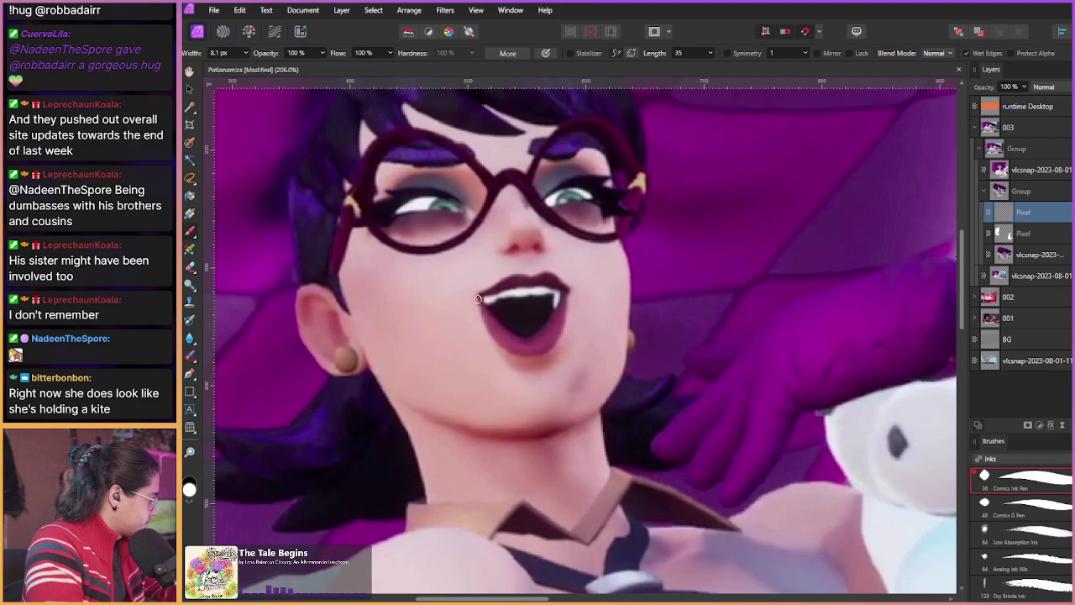
{"action": "key", "text": "v"}
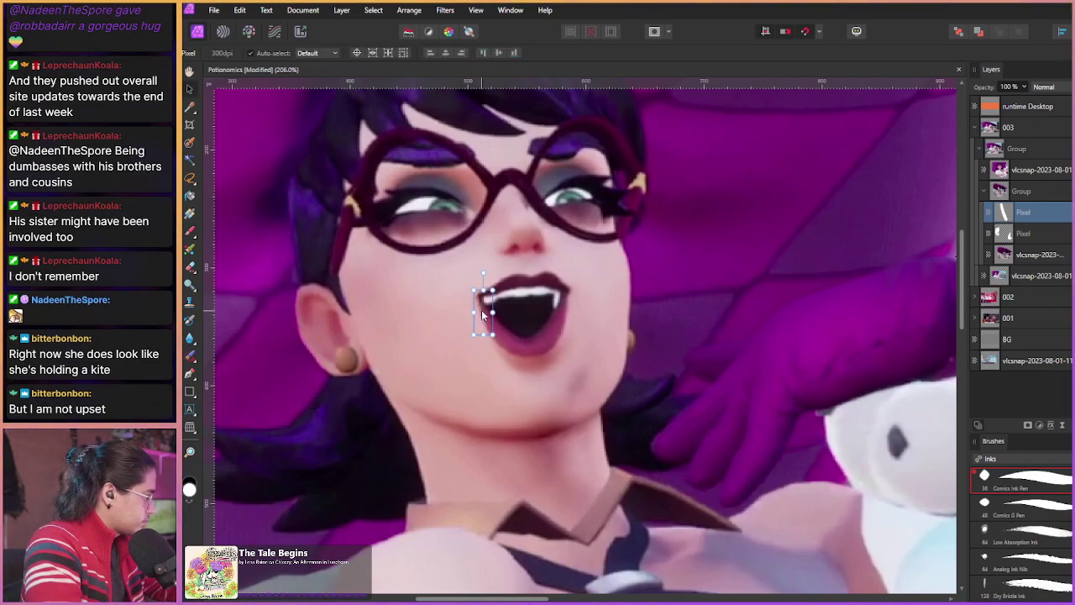
{"action": "left_click_drag", "start_coordinate": [1032, 210], "coordinate": [1023, 173]}
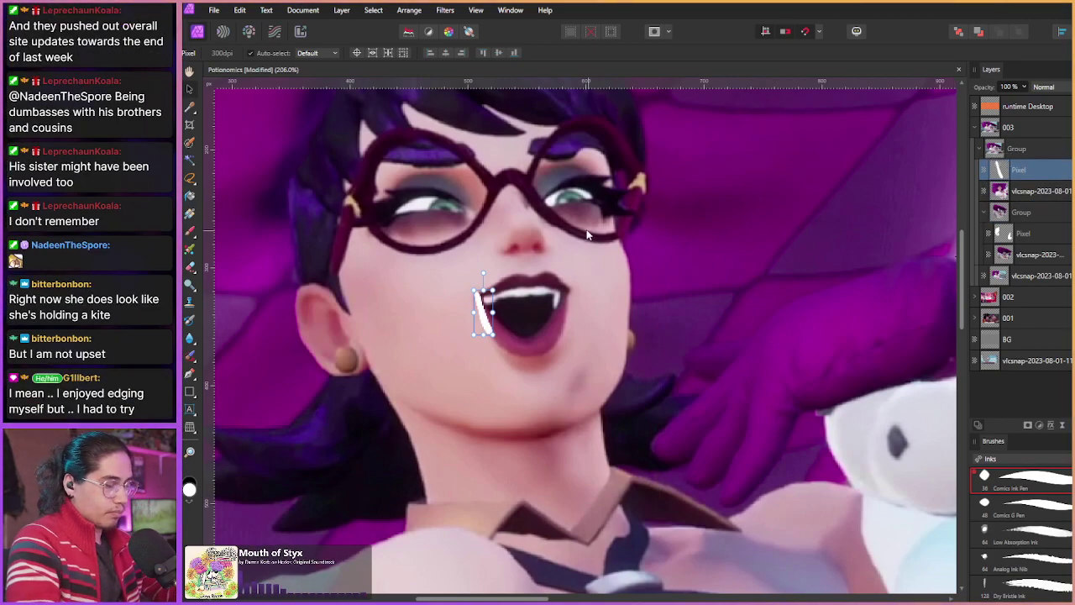
{"action": "key", "text": "b"}
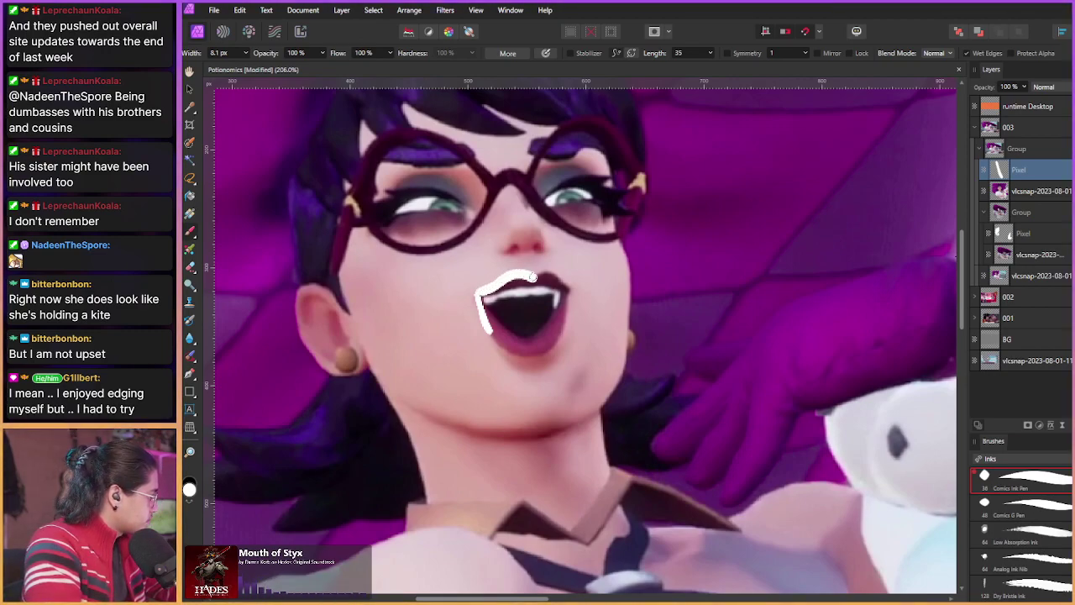
Step: Ink a thick white outline around the laughing character's open mouth
{"action": "left_click_drag", "start_coordinate": [533, 277], "coordinate": [571, 289]}
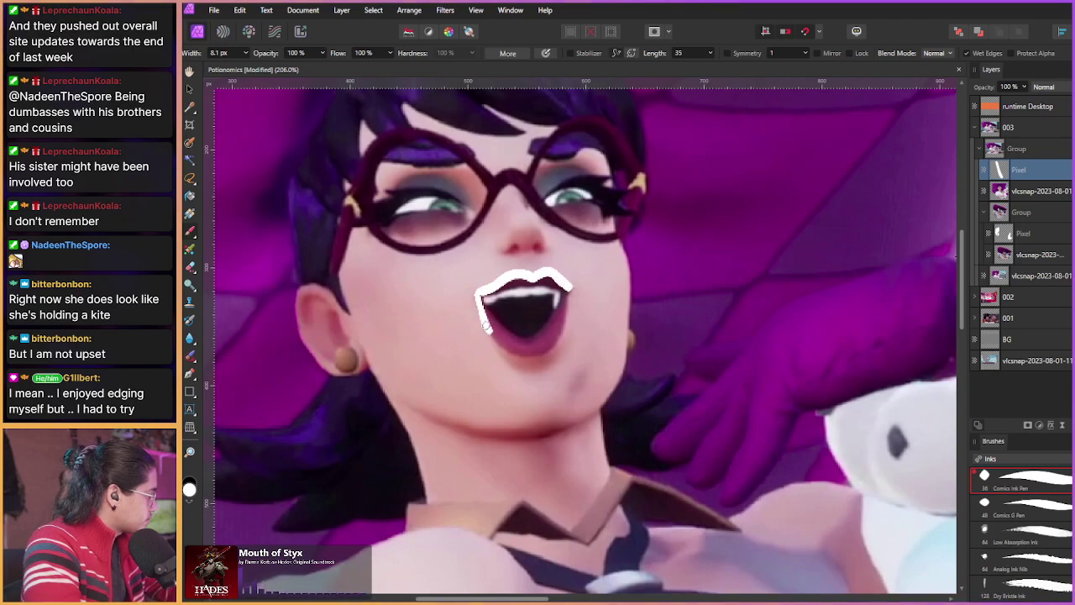
{"action": "mouse_move", "coordinate": [486, 326]}
{"action": "left_mouse_down"}
{"action": "mouse_move", "coordinate": [538, 350]}
{"action": "mouse_move", "coordinate": [569, 291]}
{"action": "left_mouse_up"}
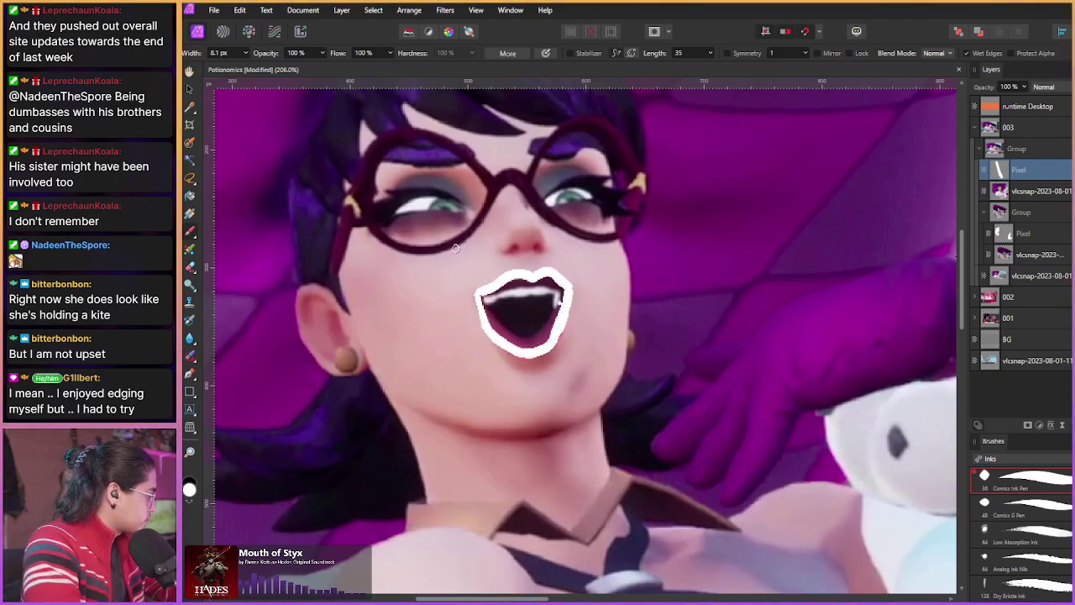
{"action": "mouse_move", "coordinate": [486, 328]}
{"action": "left_mouse_down"}
{"action": "mouse_move", "coordinate": [487, 294]}
{"action": "mouse_move", "coordinate": [502, 299]}
{"action": "mouse_move", "coordinate": [539, 278]}
{"action": "mouse_move", "coordinate": [561, 286]}
{"action": "mouse_move", "coordinate": [538, 291]}
{"action": "mouse_move", "coordinate": [557, 309]}
{"action": "mouse_move", "coordinate": [505, 333]}
{"action": "mouse_move", "coordinate": [508, 316]}
{"action": "mouse_move", "coordinate": [515, 338]}
{"action": "mouse_move", "coordinate": [531, 344]}
{"action": "left_mouse_up"}
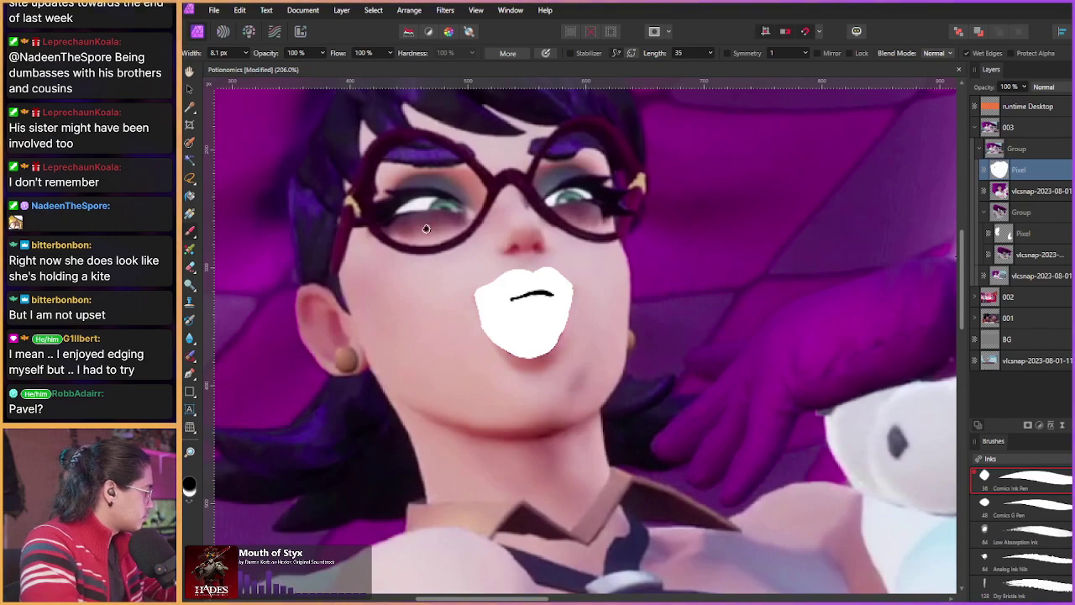
{"action": "key", "text": "ctrl+z"}
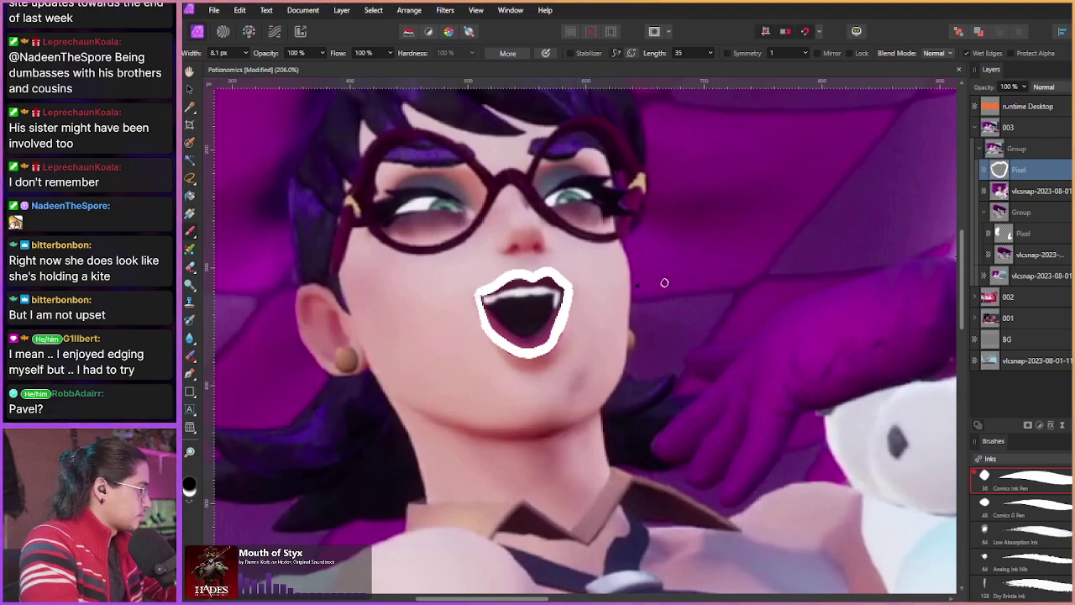
Step: On a new layer beneath the outline, paint black inside the mouth along the top lip
{"action": "key", "text": "ctrl+shift+n"}
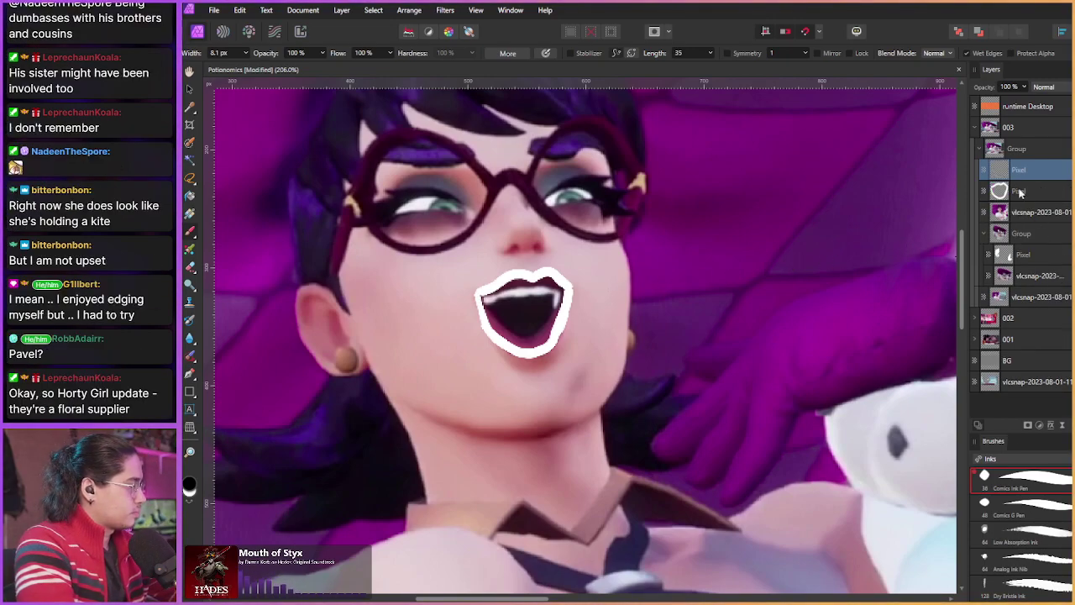
{"action": "scroll", "coordinate": [486, 327], "scroll_direction": "up", "scroll_amount": 3}
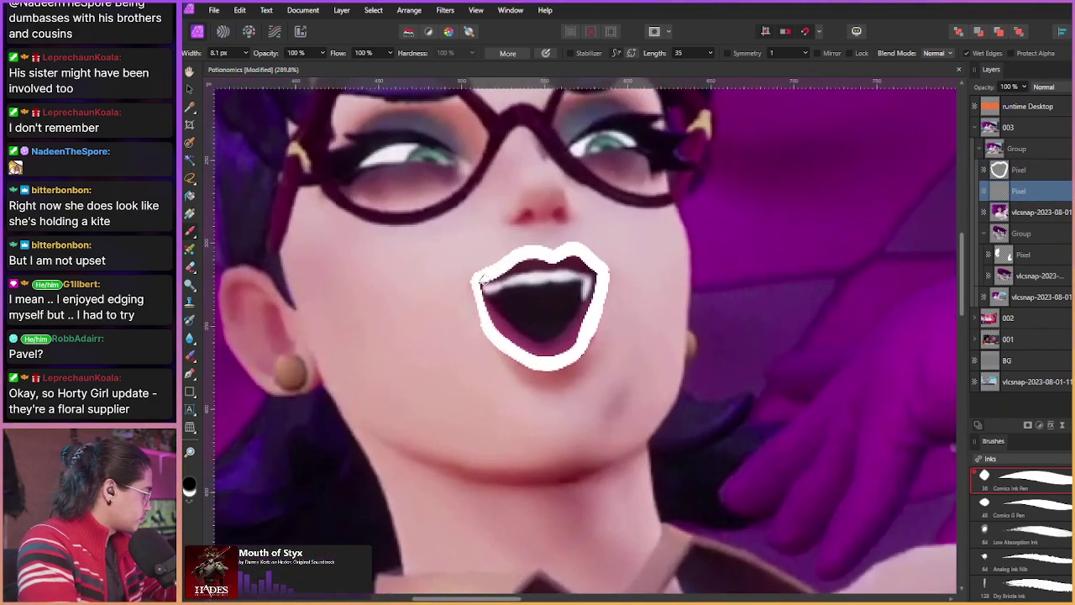
{"action": "mouse_move", "coordinate": [481, 284]}
{"action": "left_mouse_down"}
{"action": "mouse_move", "coordinate": [523, 329]}
{"action": "mouse_move", "coordinate": [557, 335]}
{"action": "mouse_move", "coordinate": [593, 286]}
{"action": "mouse_move", "coordinate": [545, 268]}
{"action": "mouse_move", "coordinate": [484, 287]}
{"action": "mouse_move", "coordinate": [504, 280]}
{"action": "left_mouse_up"}
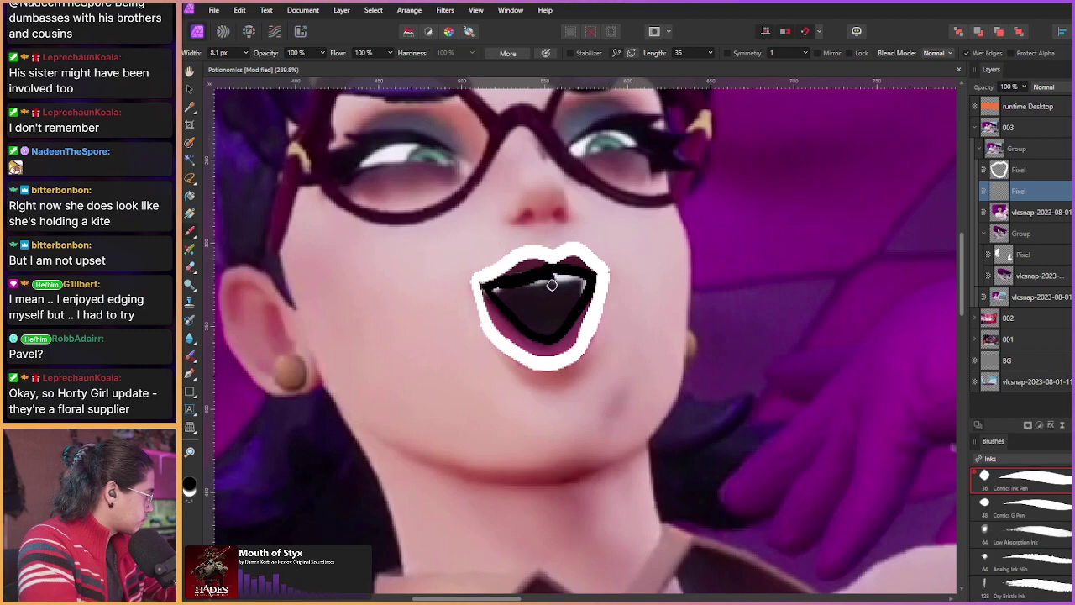
{"action": "key", "text": "ctrl+z"}
{"action": "key", "text": "ctrl+z"}
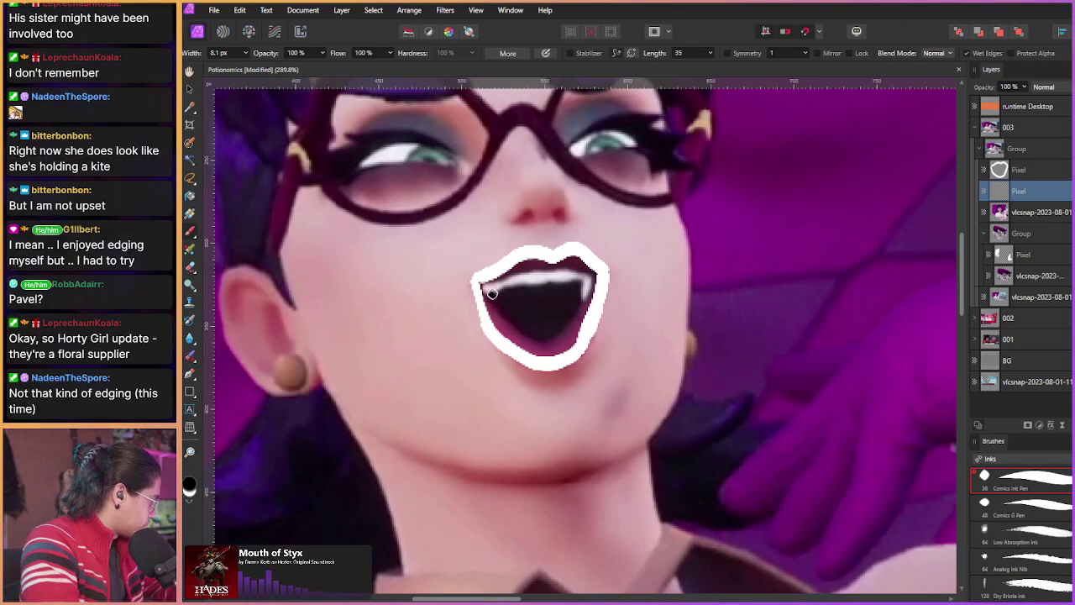
{"action": "mouse_move", "coordinate": [493, 295]}
{"action": "left_mouse_down"}
{"action": "mouse_move", "coordinate": [542, 268]}
{"action": "mouse_move", "coordinate": [534, 287]}
{"action": "mouse_move", "coordinate": [571, 291]}
{"action": "left_mouse_up"}
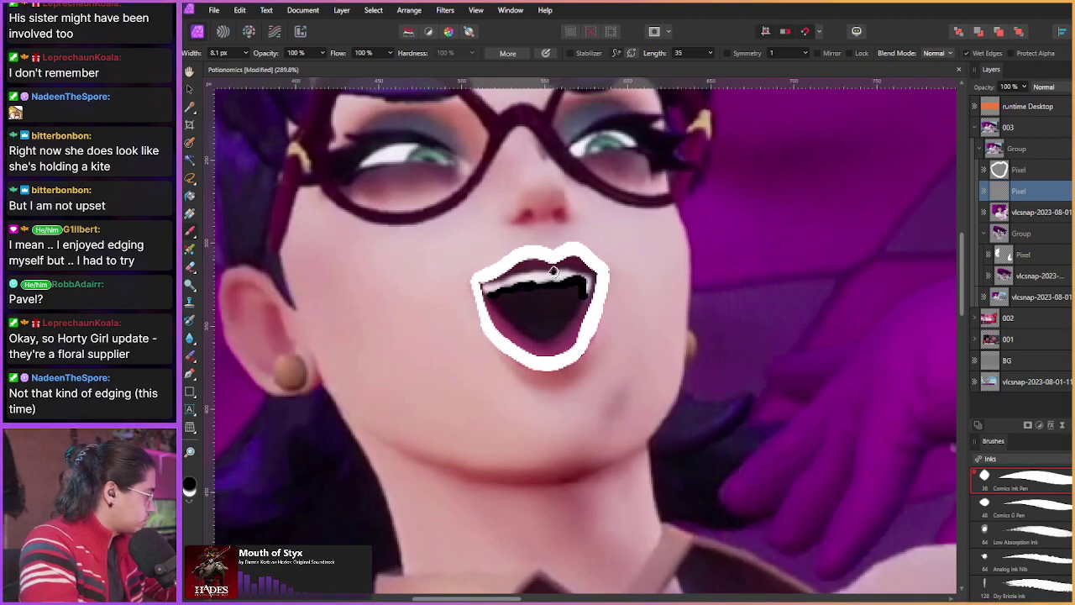
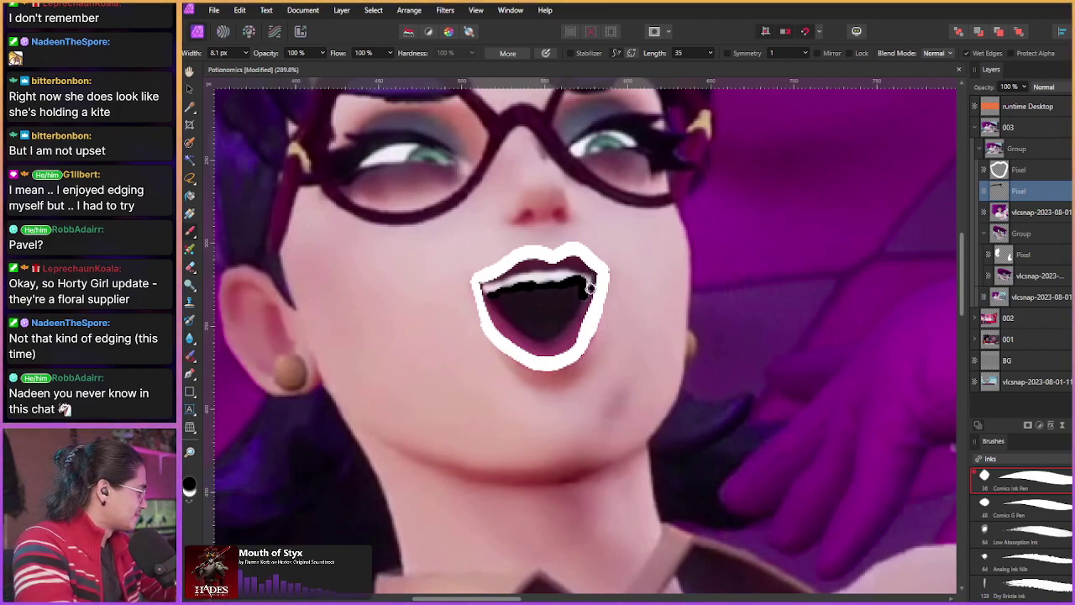
Step: Paint black over the teeth along the top of the mouth and swap the two mouth layers' order
{"action": "scroll", "coordinate": [501, 273], "scroll_direction": "up", "scroll_amount": 3}
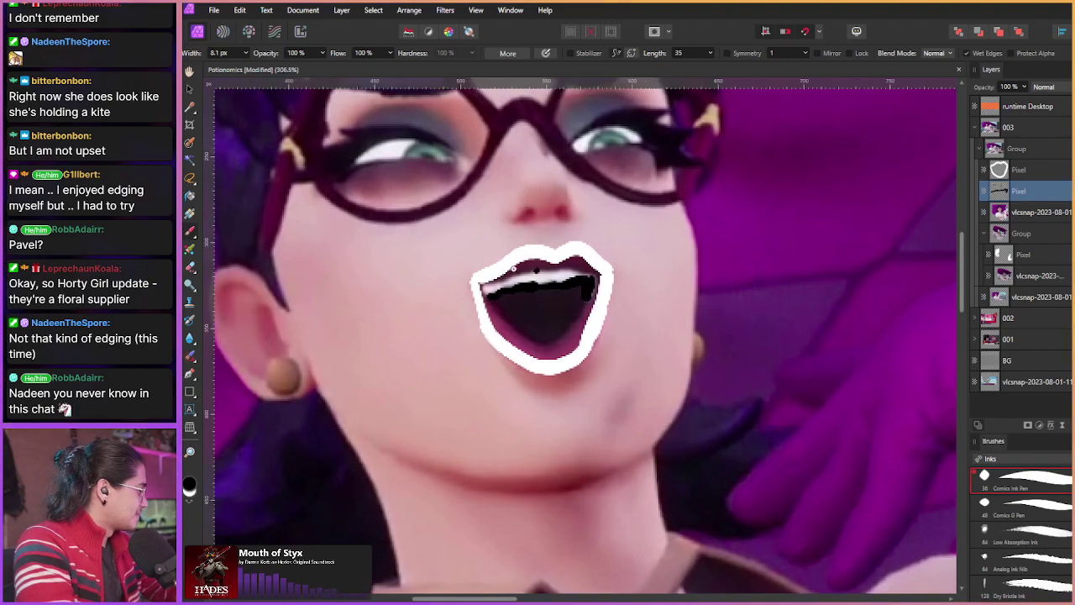
{"action": "mouse_move", "coordinate": [480, 305]}
{"action": "left_mouse_down"}
{"action": "mouse_move", "coordinate": [528, 289]}
{"action": "mouse_move", "coordinate": [499, 292]}
{"action": "left_mouse_up"}
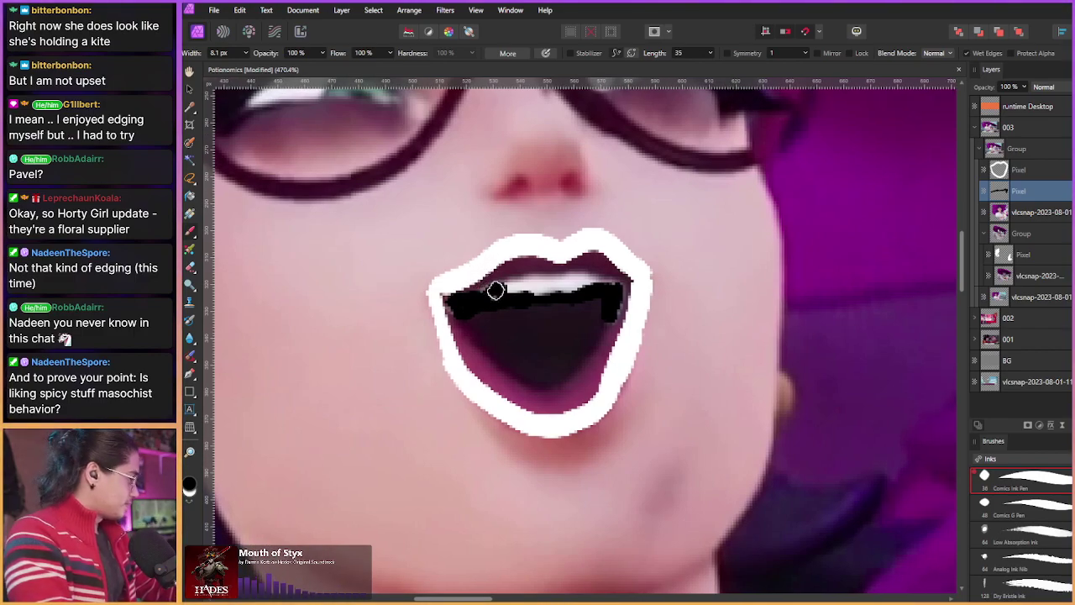
{"action": "mouse_move", "coordinate": [491, 296]}
{"action": "left_mouse_down"}
{"action": "mouse_move", "coordinate": [482, 292]}
{"action": "mouse_move", "coordinate": [548, 279]}
{"action": "mouse_move", "coordinate": [595, 280]}
{"action": "mouse_move", "coordinate": [529, 291]}
{"action": "mouse_move", "coordinate": [607, 285]}
{"action": "left_mouse_up"}
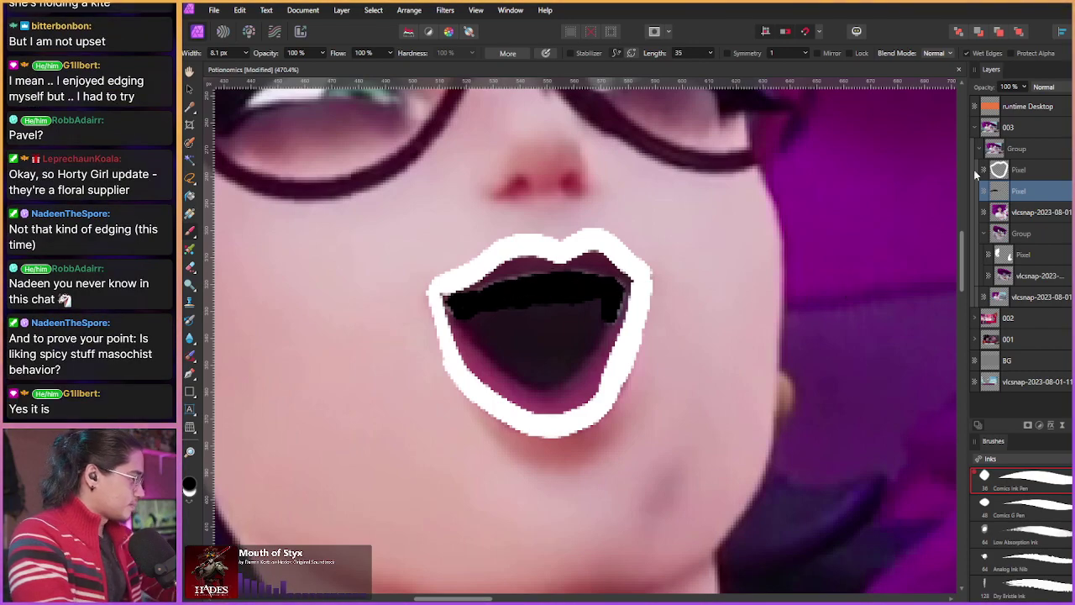
{"action": "left_click_drag", "start_coordinate": [1021, 193], "coordinate": [1020, 165]}
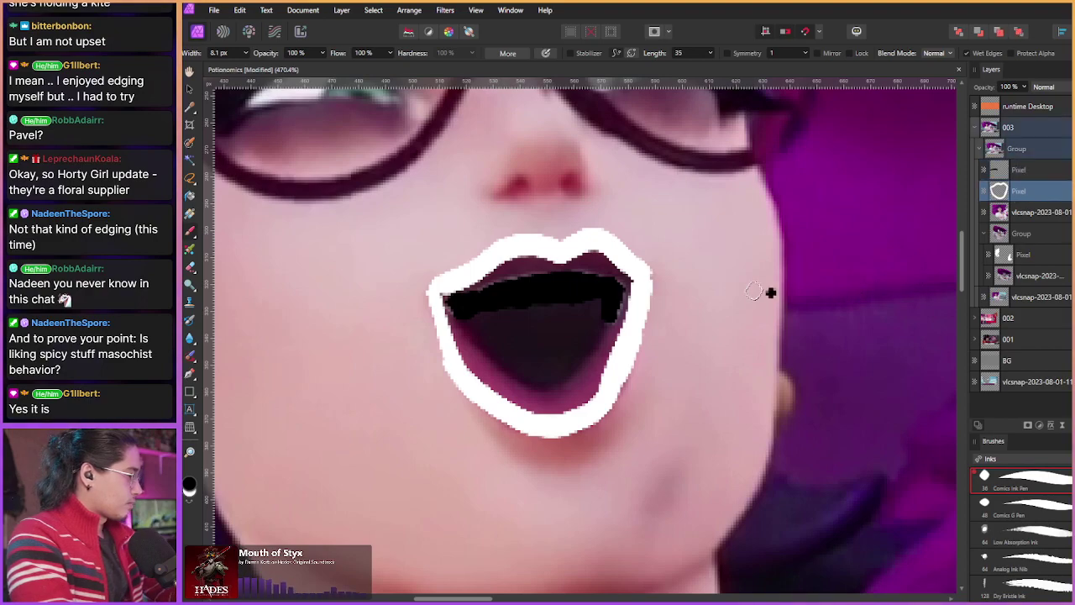
Step: Switch to white and fill the inside of the mouth using a 16.7 px brush
{"action": "key", "text": "x"}
{"action": "mouse_move", "coordinate": [467, 323]}
{"action": "left_mouse_down"}
{"action": "mouse_move", "coordinate": [457, 311]}
{"action": "mouse_move", "coordinate": [466, 344]}
{"action": "mouse_move", "coordinate": [475, 284]}
{"action": "mouse_move", "coordinate": [511, 266]}
{"action": "mouse_move", "coordinate": [568, 262]}
{"action": "left_mouse_up"}
{"action": "key", "text": "]"}
{"action": "key", "text": "]"}
{"action": "key", "text": "]"}
{"action": "key", "text": "]"}
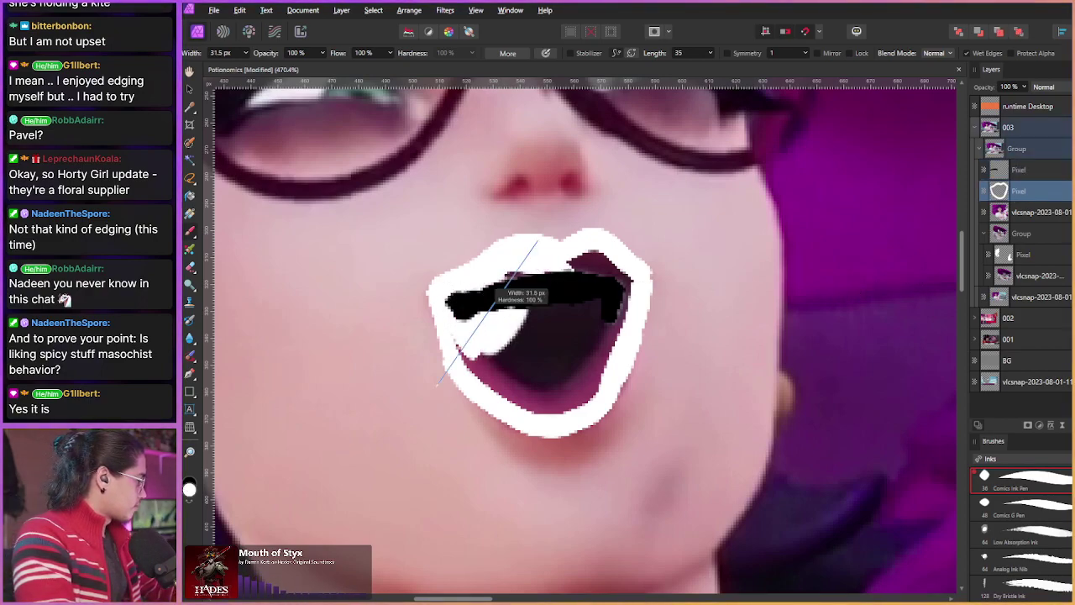
{"action": "key", "text": "["}
{"action": "key", "text": "["}
{"action": "mouse_move", "coordinate": [477, 303]}
{"action": "left_mouse_down"}
{"action": "mouse_move", "coordinate": [497, 383]}
{"action": "mouse_move", "coordinate": [479, 291]}
{"action": "mouse_move", "coordinate": [523, 382]}
{"action": "mouse_move", "coordinate": [533, 301]}
{"action": "mouse_move", "coordinate": [588, 270]}
{"action": "mouse_move", "coordinate": [616, 312]}
{"action": "mouse_move", "coordinate": [618, 278]}
{"action": "mouse_move", "coordinate": [586, 376]}
{"action": "mouse_move", "coordinate": [599, 329]}
{"action": "mouse_move", "coordinate": [562, 331]}
{"action": "mouse_move", "coordinate": [516, 382]}
{"action": "mouse_move", "coordinate": [576, 383]}
{"action": "left_mouse_up"}
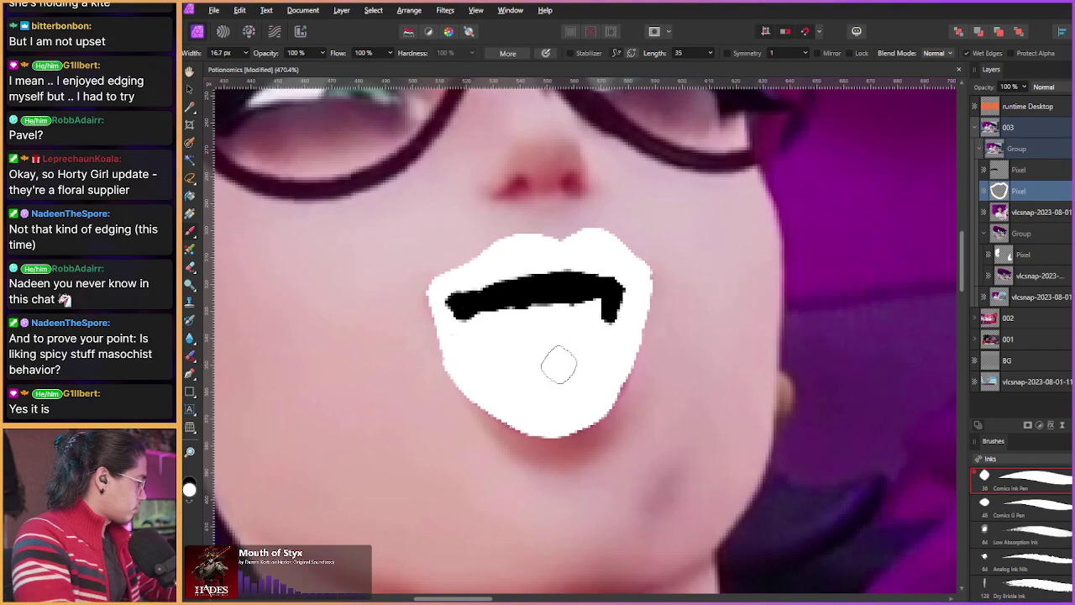
Step: Delete the empty Pixel layer
{"action": "scroll", "coordinate": [462, 350], "scroll_direction": "down", "scroll_amount": 1}
{"action": "scroll", "coordinate": [462, 351], "scroll_direction": "down", "scroll_amount": 4}
{"action": "left_click", "coordinate": [1018, 171]}
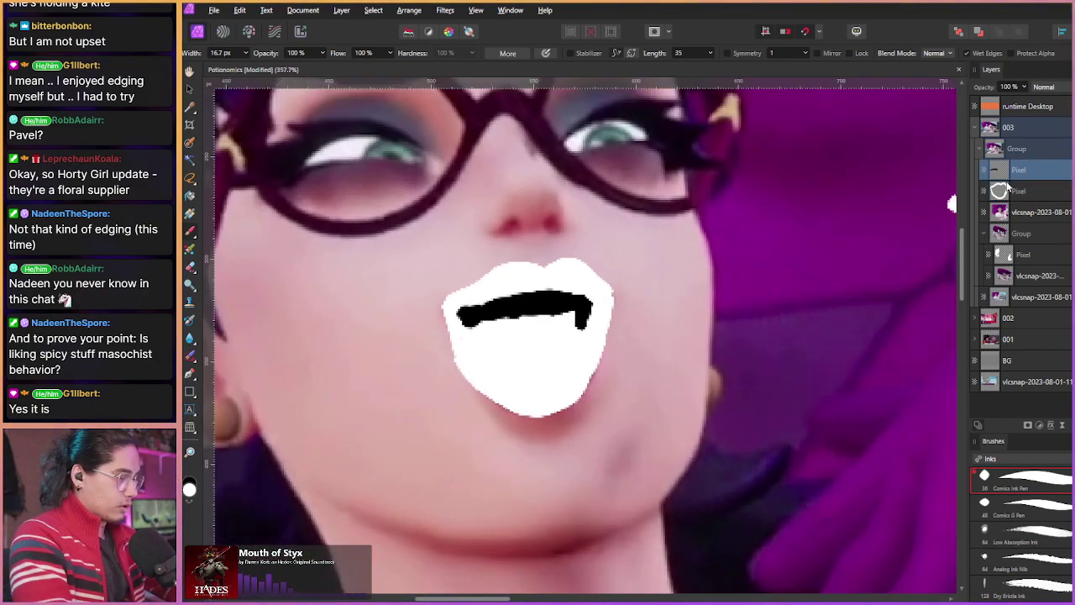
{"action": "key", "text": "Delete"}
{"action": "scroll", "coordinate": [689, 259], "scroll_direction": "down", "scroll_amount": 10}
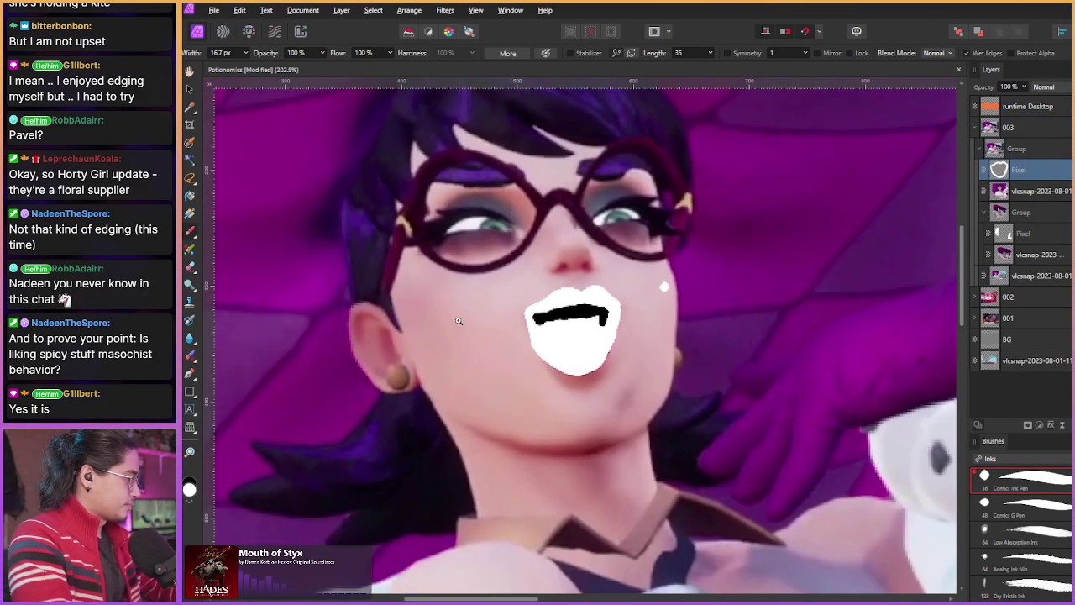
{"action": "scroll", "coordinate": [428, 338], "scroll_direction": "down", "scroll_amount": 1}
Step: Move the white mouth layer into the lower group and drag it onto the right character's face
{"action": "left_click_drag", "start_coordinate": [1017, 173], "coordinate": [1019, 221]}
{"action": "left_click_drag", "start_coordinate": [707, 301], "coordinate": [361, 210]}
{"action": "key", "text": "v"}
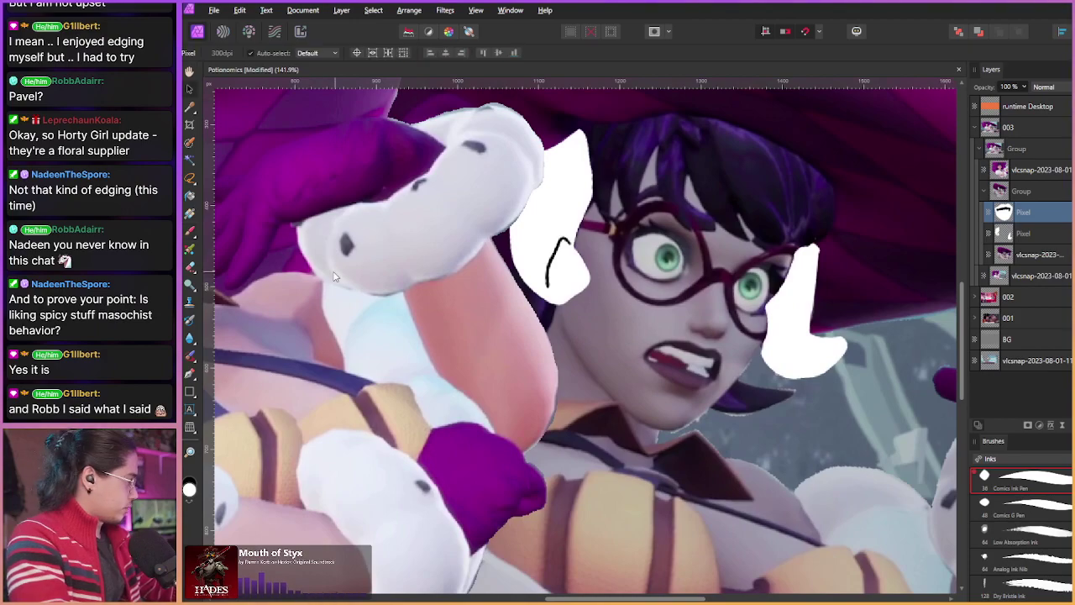
{"action": "left_click_drag", "start_coordinate": [336, 277], "coordinate": [535, 340]}
{"action": "scroll", "coordinate": [536, 339], "scroll_direction": "down", "scroll_amount": 3}
{"action": "left_click_drag", "start_coordinate": [359, 248], "coordinate": [789, 393]}
{"action": "scroll", "coordinate": [790, 394], "scroll_direction": "up", "scroll_amount": 3}
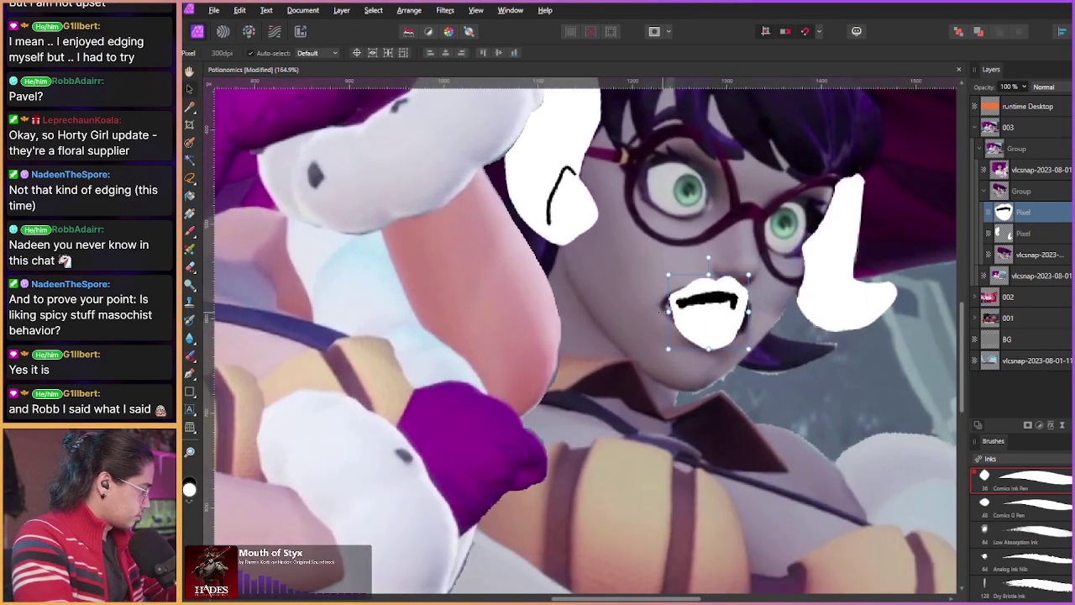
Step: Narrow the mouth from its left edge, then rotate and nudge it to fit her mouth
{"action": "left_click_drag", "start_coordinate": [672, 311], "coordinate": [664, 294]}
{"action": "scroll", "coordinate": [663, 294], "scroll_direction": "up", "scroll_amount": 2}
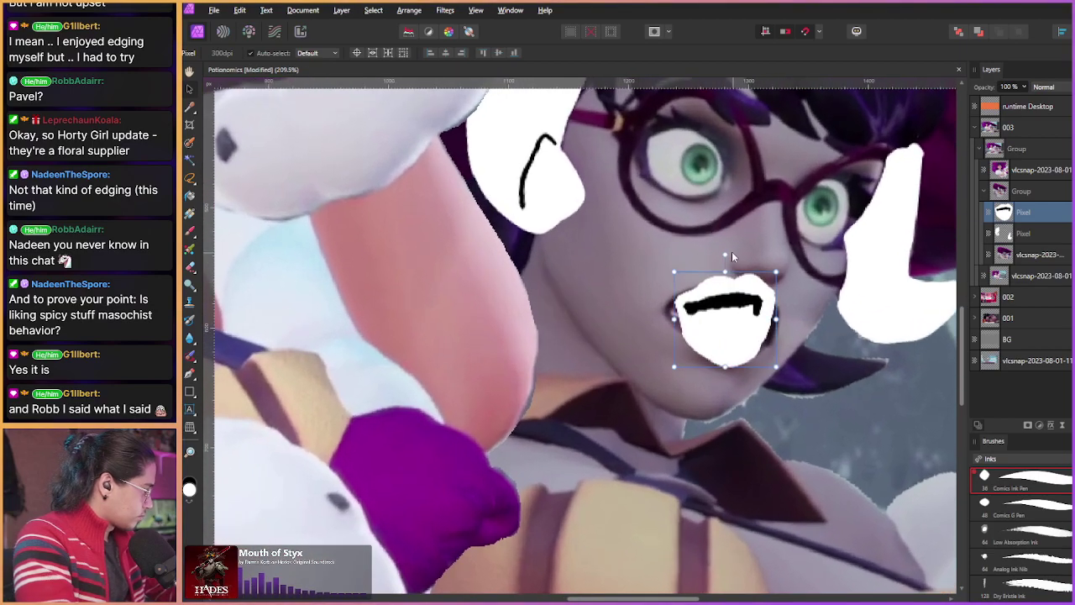
{"action": "left_click_drag", "start_coordinate": [738, 257], "coordinate": [720, 258]}
{"action": "left_click_drag", "start_coordinate": [696, 305], "coordinate": [709, 327]}
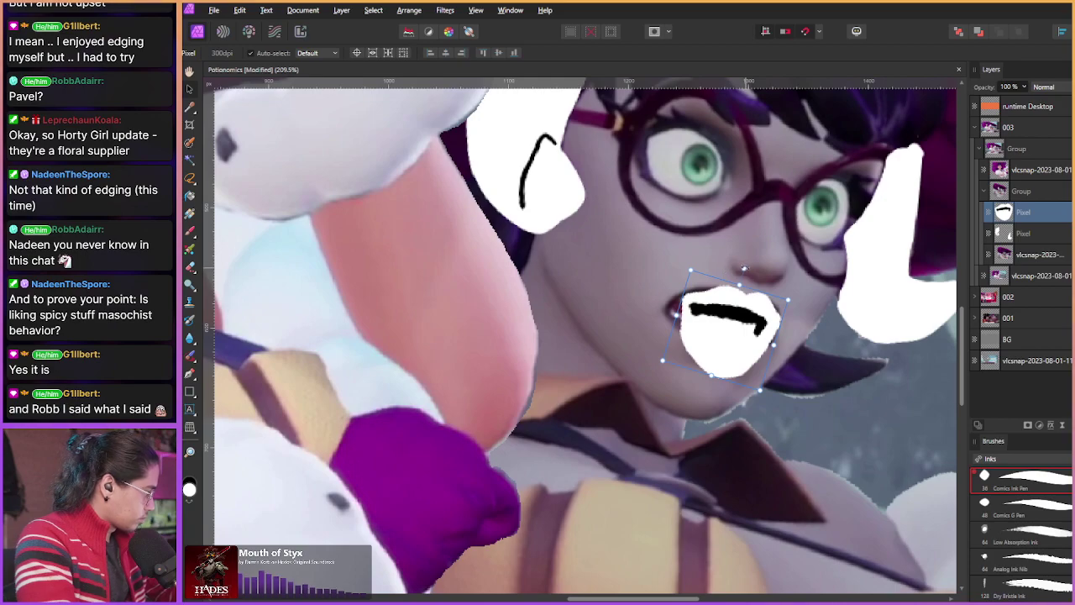
{"action": "left_click_drag", "start_coordinate": [743, 269], "coordinate": [756, 279]}
{"action": "left_click_drag", "start_coordinate": [692, 331], "coordinate": [694, 338]}
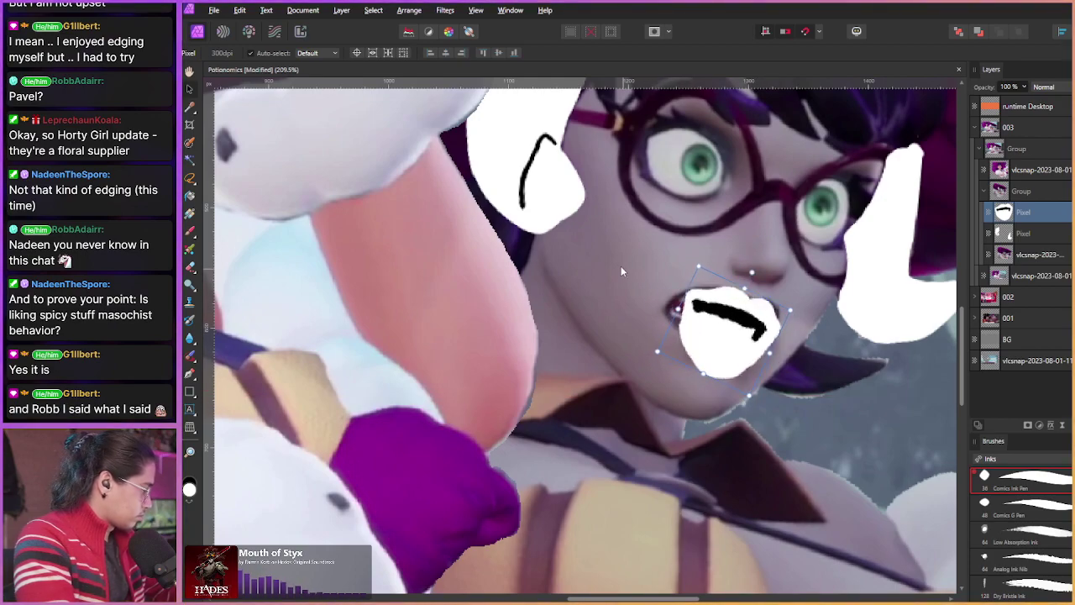
Step: Set the vlcsnap layer's black Color Overlay to 100% opacity
{"action": "double_click", "coordinate": [1020, 253]}
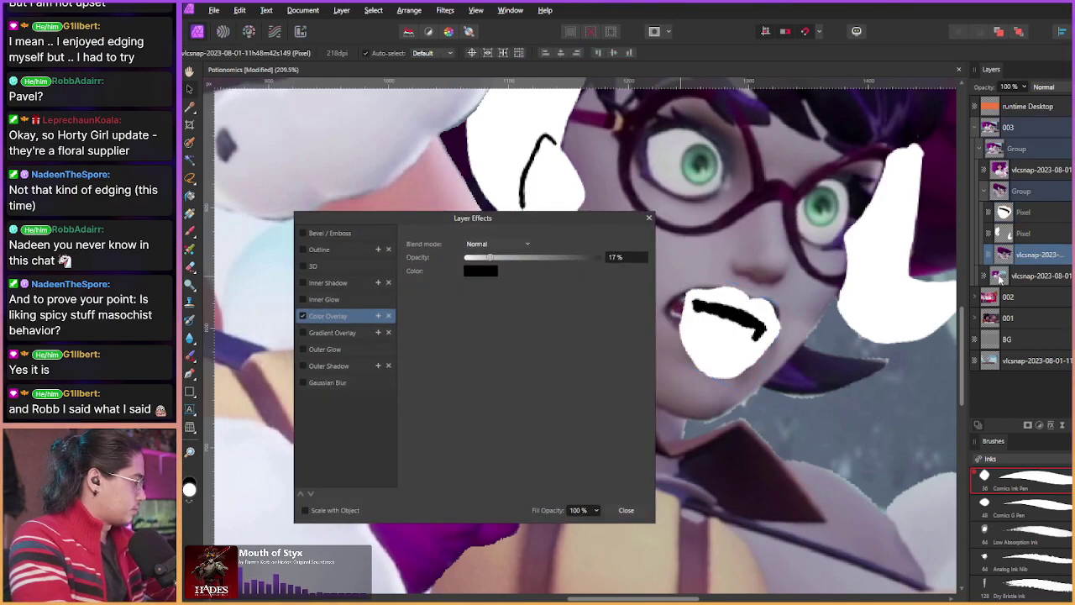
{"action": "left_click_drag", "start_coordinate": [490, 257], "coordinate": [695, 297]}
{"action": "left_click", "coordinate": [626, 510]}
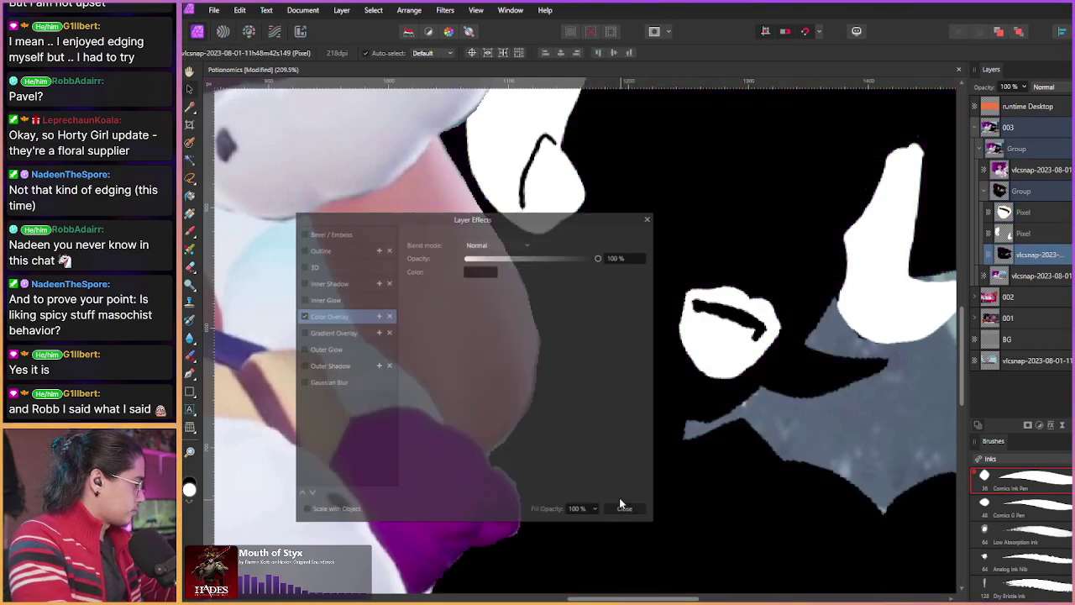
{"action": "scroll", "coordinate": [317, 311], "scroll_direction": "down", "scroll_amount": 5}
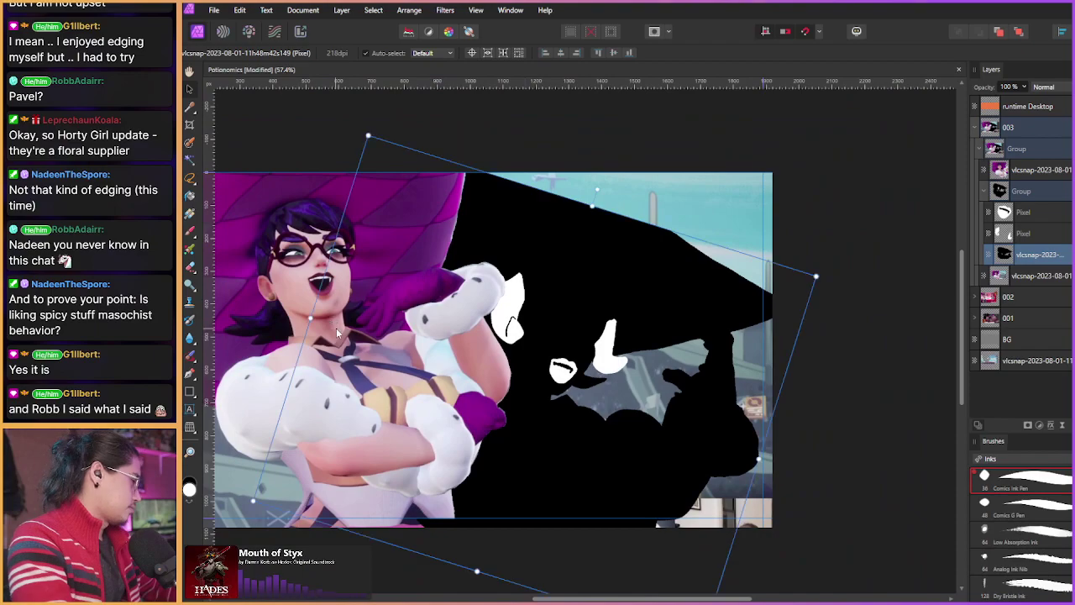
{"action": "scroll", "coordinate": [512, 390], "scroll_direction": "up", "scroll_amount": 3}
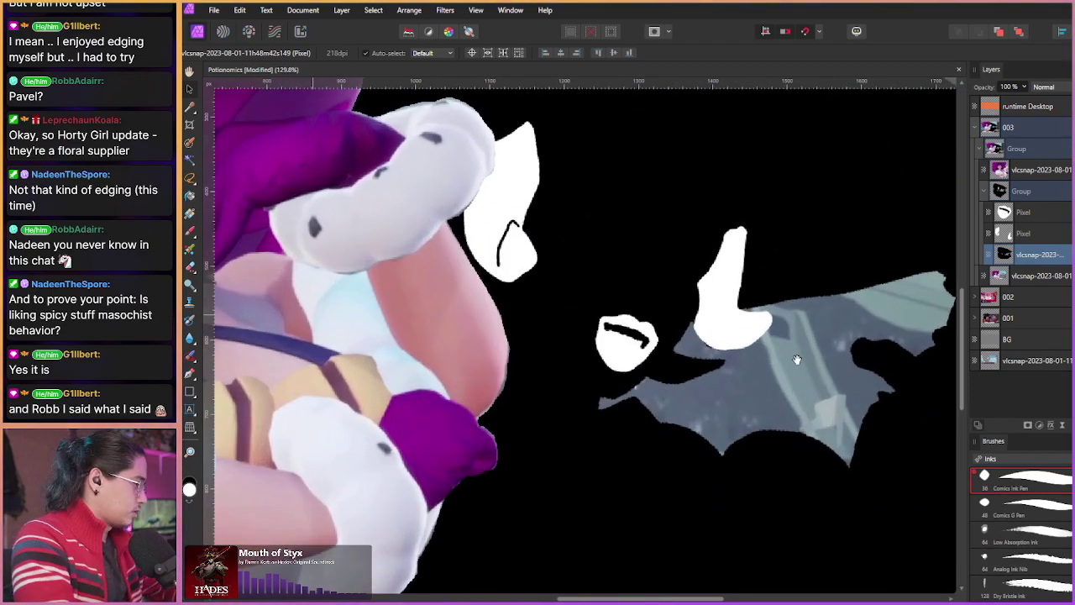
Step: Select the mouth Pixel layer and extend the mouth line's left end downward in black
{"action": "left_click", "coordinate": [1041, 216]}
{"action": "scroll", "coordinate": [588, 320], "scroll_direction": "up", "scroll_amount": 4}
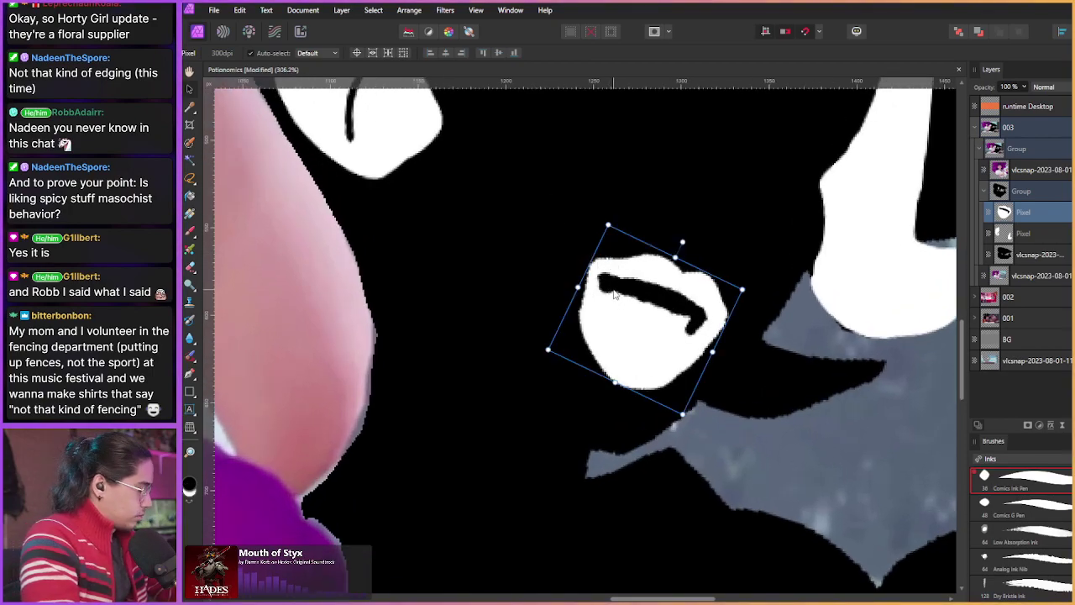
{"action": "key", "text": "b"}
{"action": "key", "text": "z"}
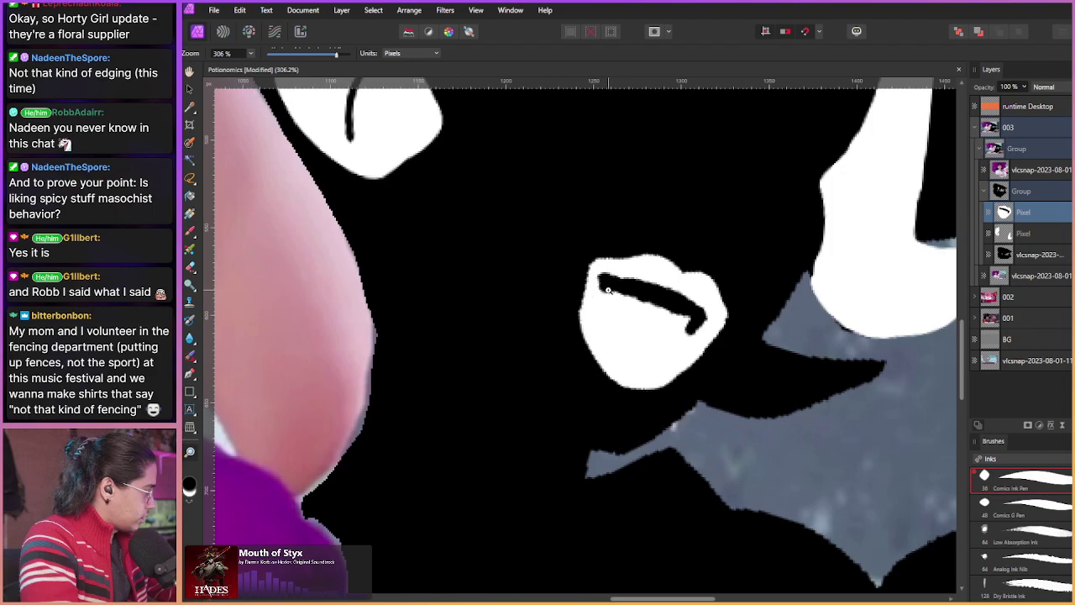
{"action": "key", "text": "b"}
{"action": "mouse_move", "coordinate": [609, 290]}
{"action": "left_mouse_down"}
{"action": "mouse_move", "coordinate": [611, 323]}
{"action": "mouse_move", "coordinate": [605, 283]}
{"action": "mouse_move", "coordinate": [619, 347]}
{"action": "mouse_move", "coordinate": [640, 364]}
{"action": "mouse_move", "coordinate": [676, 336]}
{"action": "mouse_move", "coordinate": [677, 317]}
{"action": "mouse_move", "coordinate": [623, 298]}
{"action": "mouse_move", "coordinate": [625, 311]}
{"action": "mouse_move", "coordinate": [655, 320]}
{"action": "mouse_move", "coordinate": [643, 351]}
{"action": "left_mouse_up"}
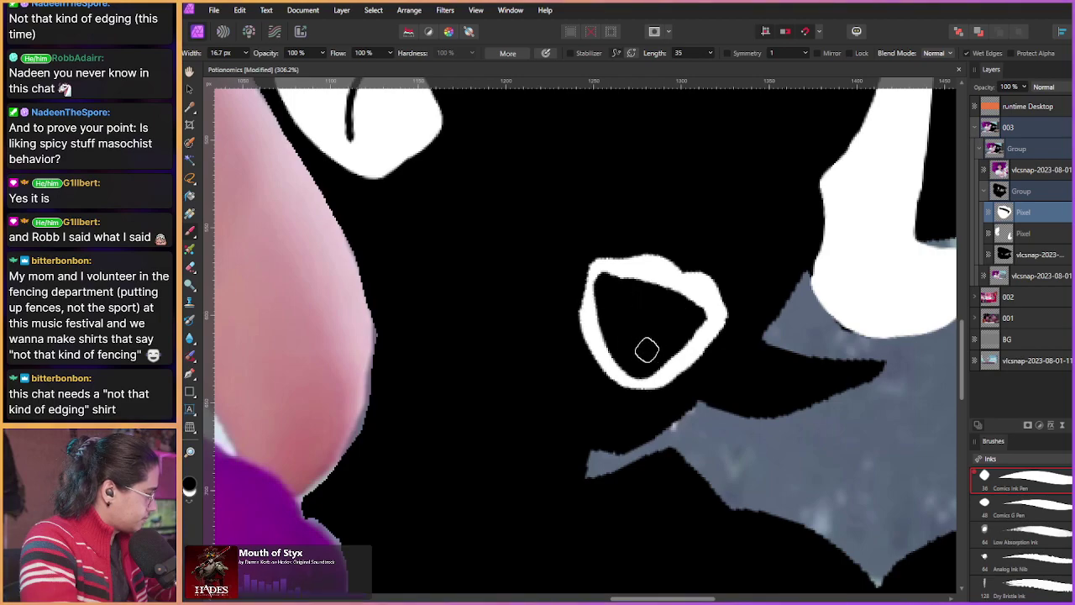
{"action": "scroll", "coordinate": [580, 249], "scroll_direction": "down", "scroll_amount": 6}
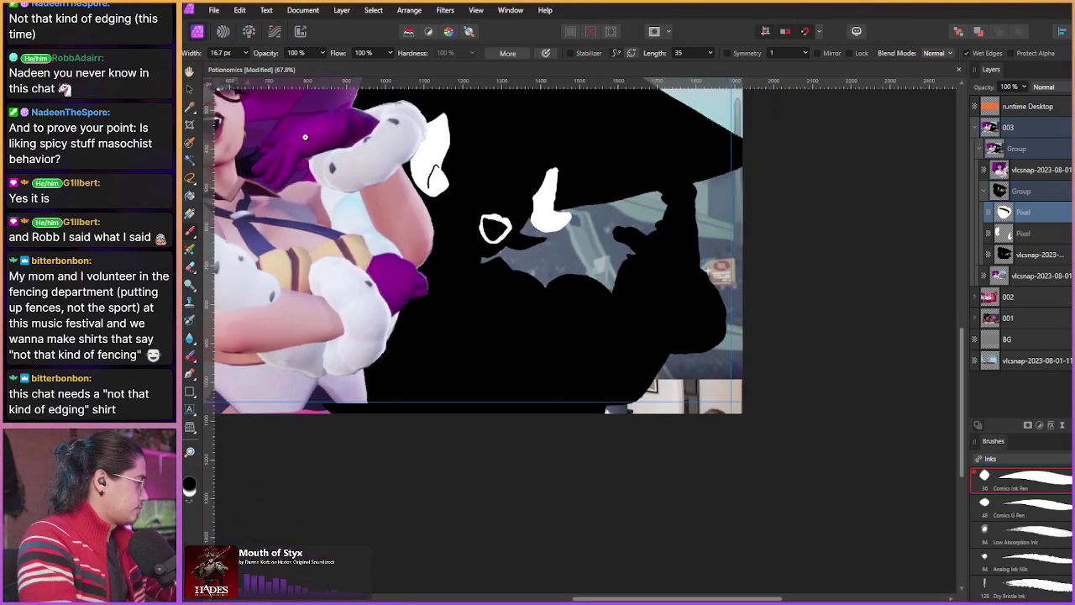
{"action": "scroll", "coordinate": [358, 163], "scroll_direction": "up", "scroll_amount": 1}
Step: Delete the white mouth Pixel layer
{"action": "left_click_drag", "start_coordinate": [378, 177], "coordinate": [498, 264]}
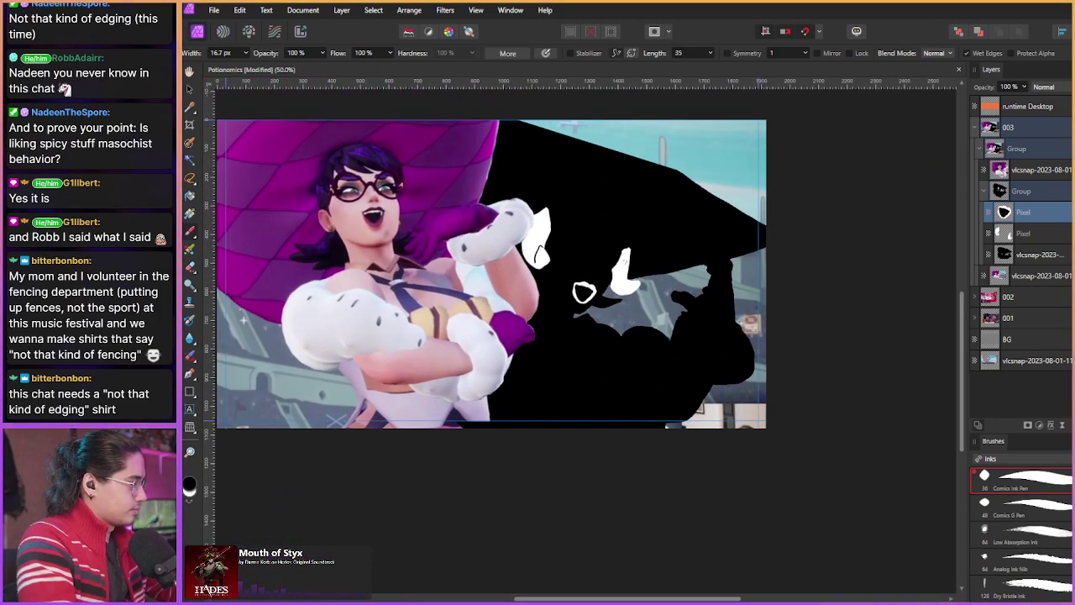
{"action": "key", "text": "Delete"}
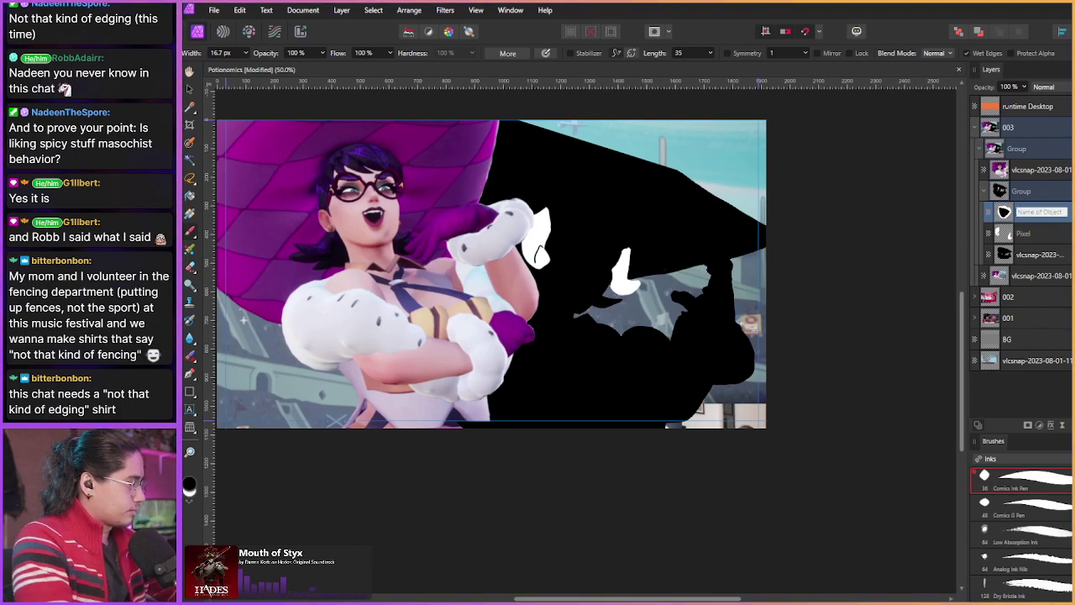
{"action": "left_click_drag", "start_coordinate": [408, 247], "coordinate": [502, 279]}
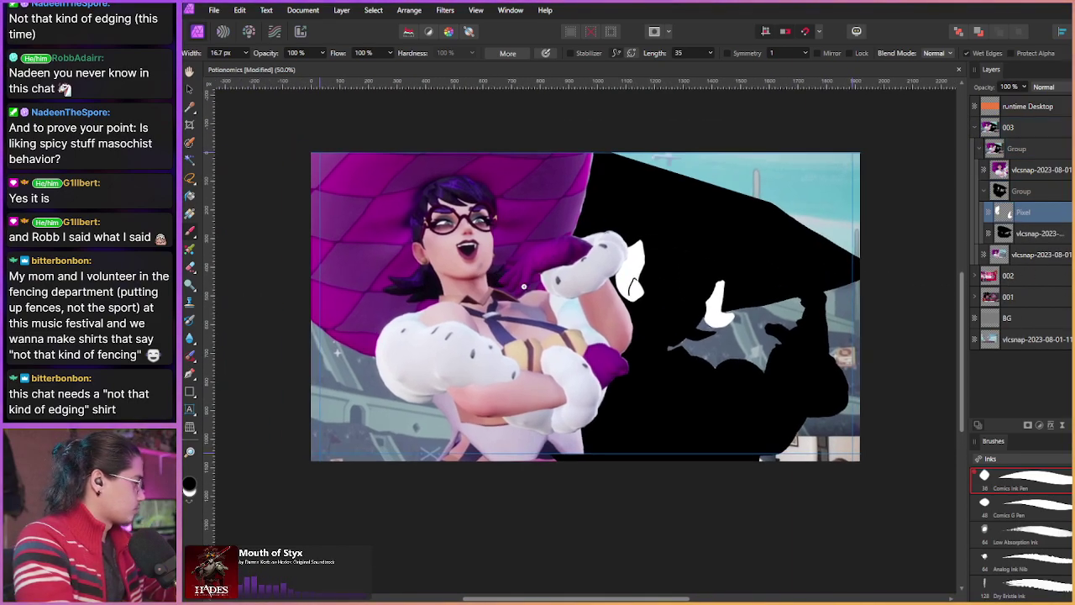
{"action": "scroll", "coordinate": [524, 287], "scroll_direction": "up", "scroll_amount": 2}
Step: Add a new empty pixel layer above the vlcsnap screenshot layer
{"action": "left_click", "coordinate": [1006, 235]}
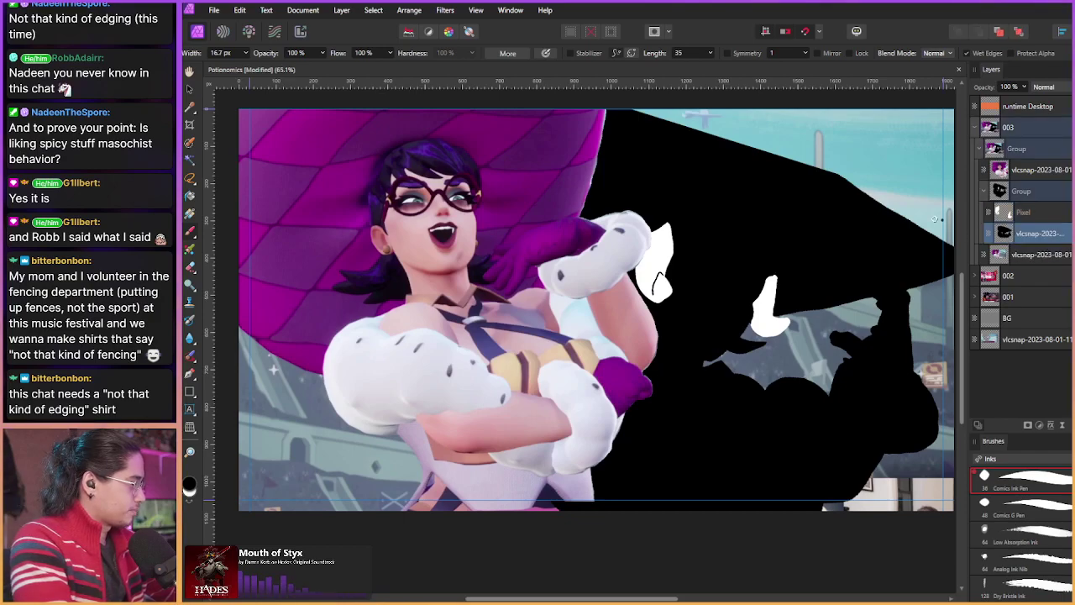
{"action": "left_click_drag", "start_coordinate": [912, 256], "coordinate": [792, 298]}
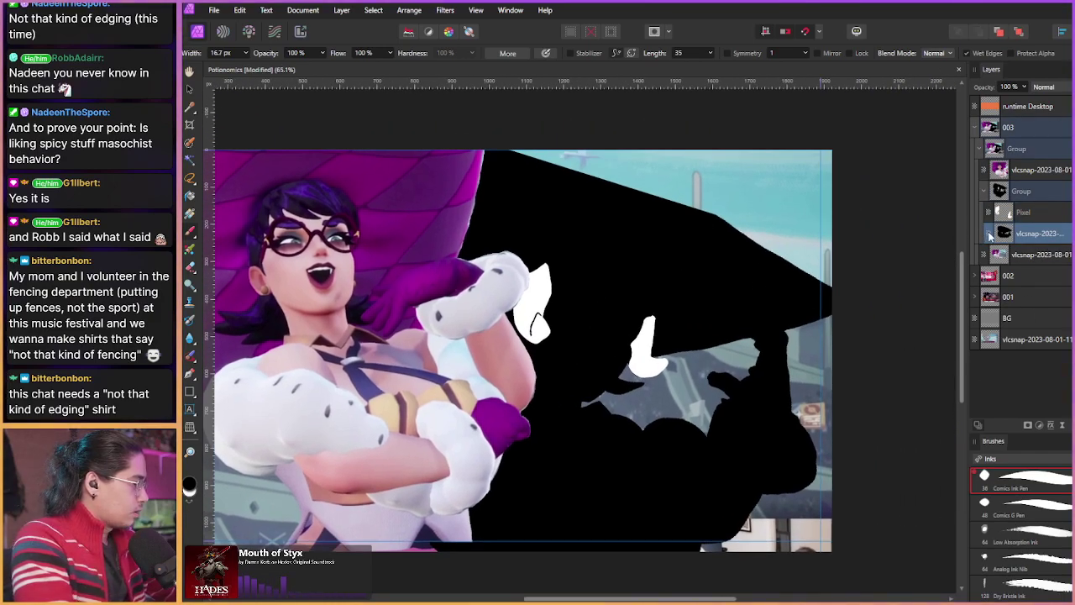
{"action": "key", "text": "ctrl+shift+n"}
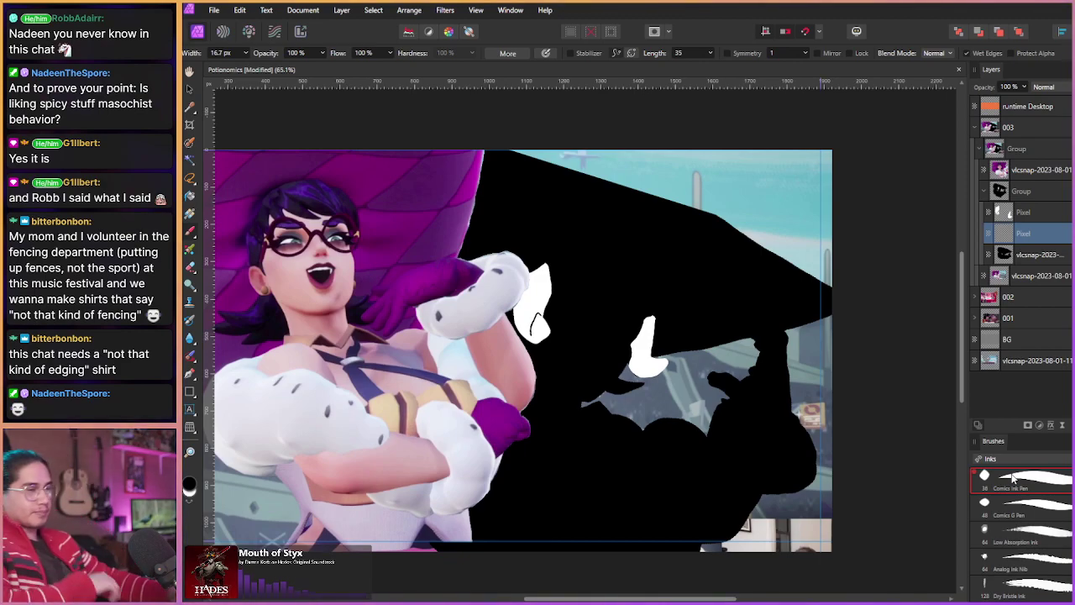
Step: Turn off the screenshot's colour overlay and group it with the new Pixel layer
{"action": "left_click", "coordinate": [1011, 204]}
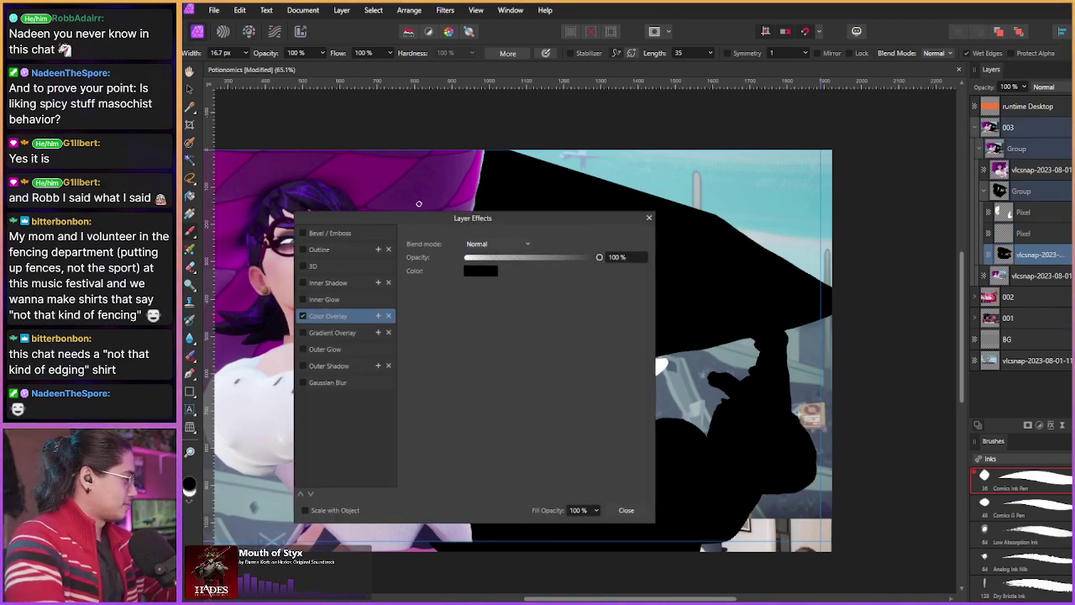
{"action": "left_click", "coordinate": [303, 316]}
{"action": "left_click", "coordinate": [625, 510]}
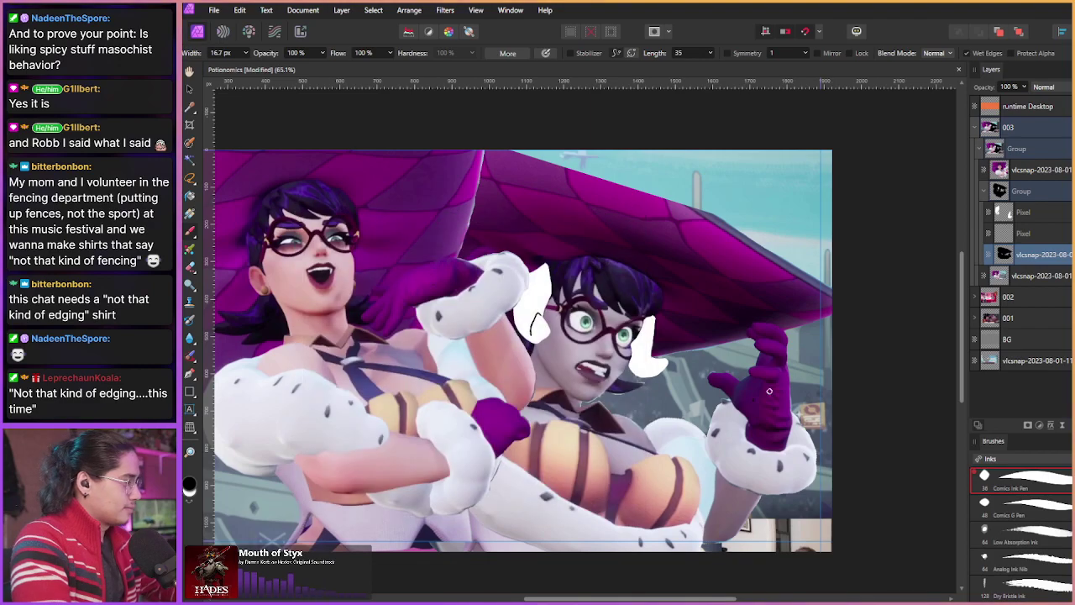
{"action": "left_click_drag", "start_coordinate": [1032, 242], "coordinate": [1005, 244]}
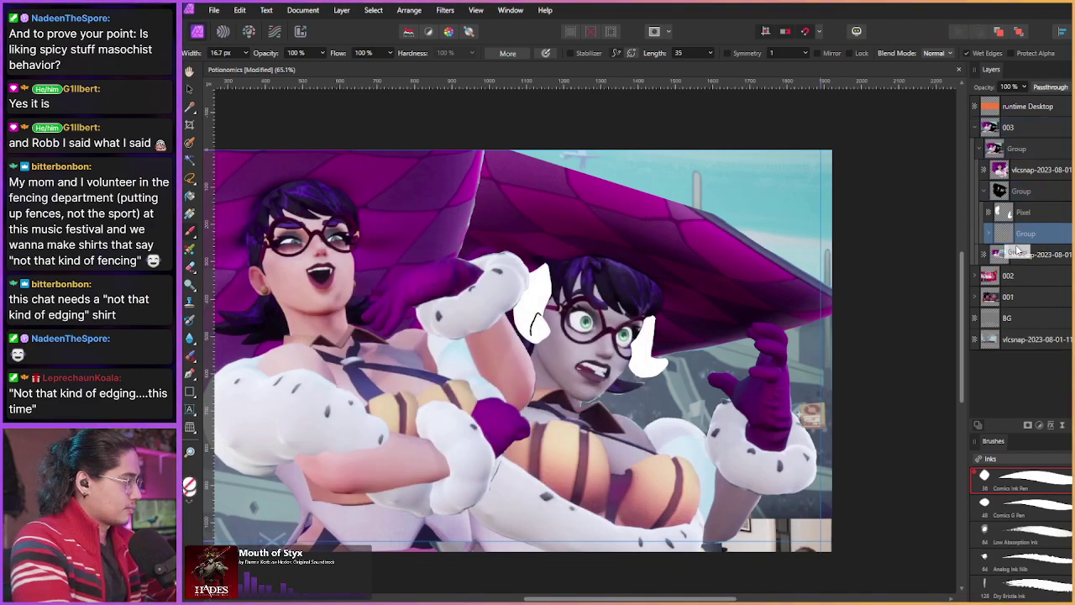
{"action": "left_click", "coordinate": [987, 235]}
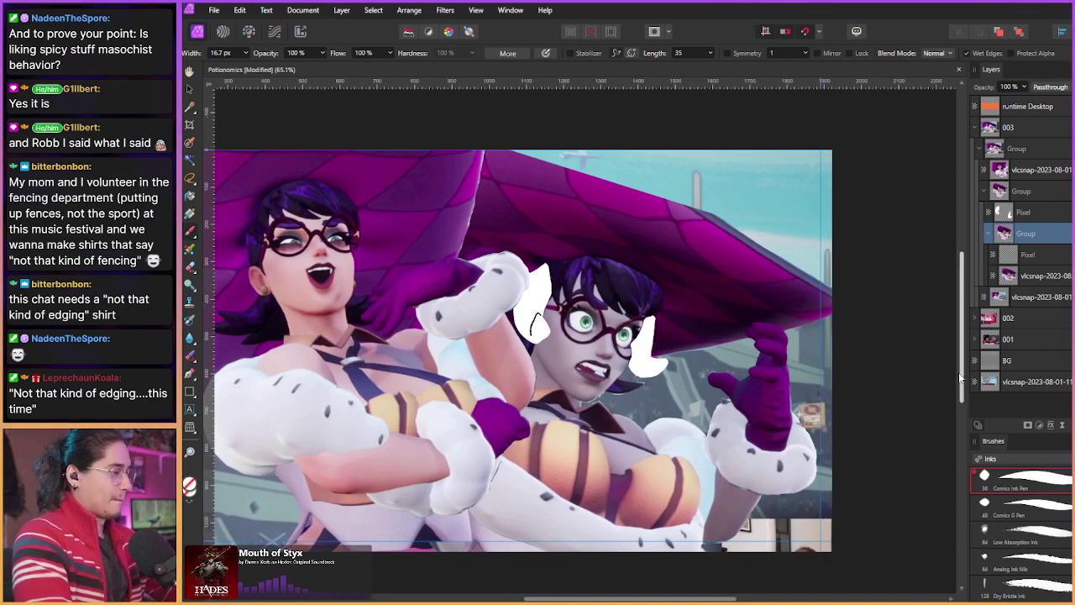
{"action": "left_click_drag", "start_coordinate": [1026, 235], "coordinate": [1023, 244]}
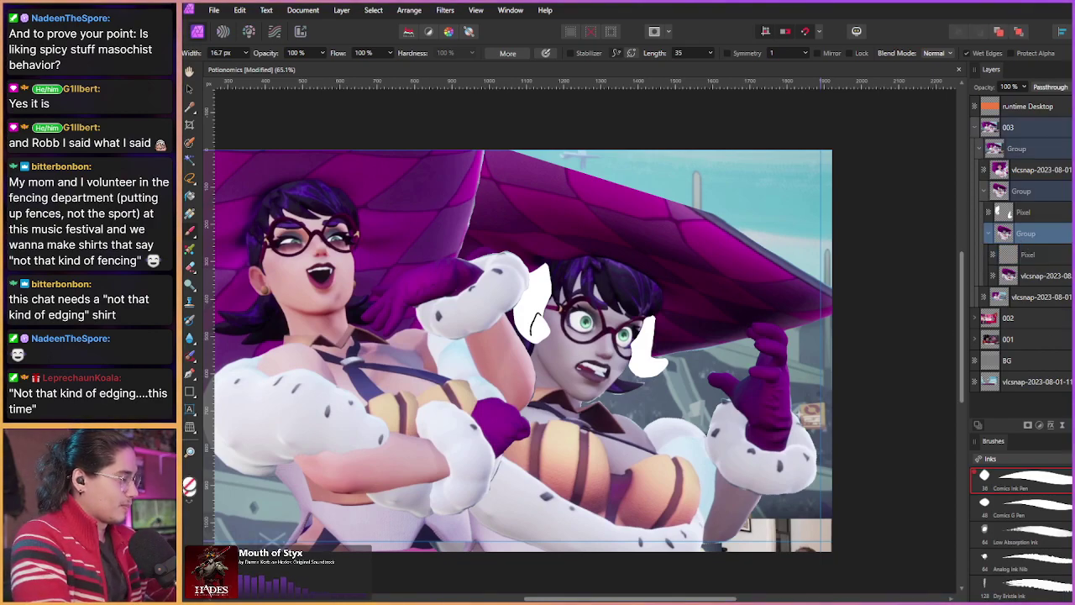
Step: Give the group a black Color Overlay and select the Pixel layer inside it
{"action": "left_click", "coordinate": [1051, 426]}
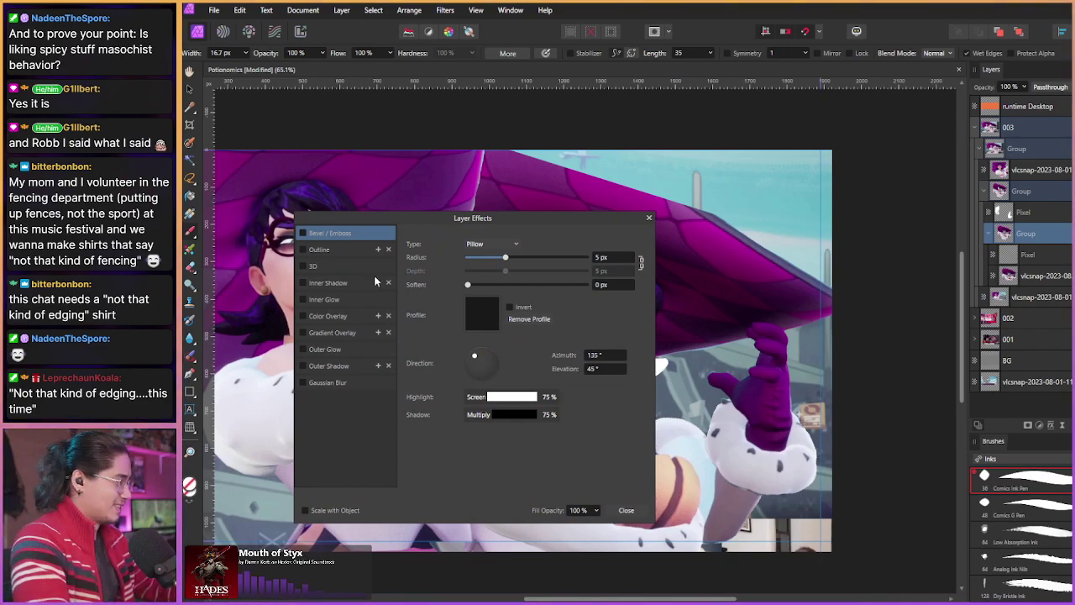
{"action": "left_click", "coordinate": [304, 316]}
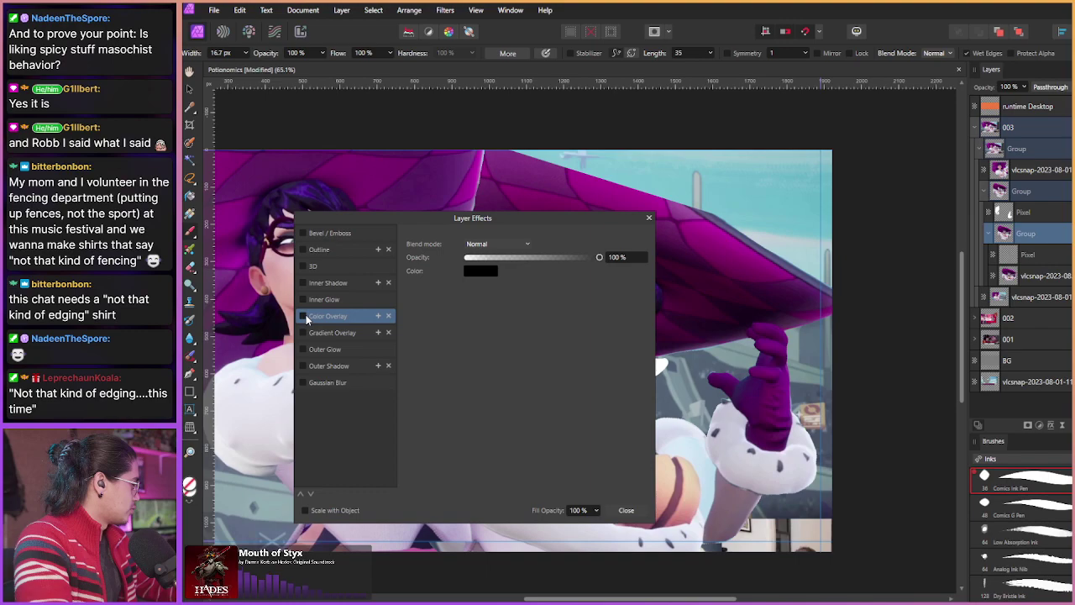
{"action": "left_click", "coordinate": [625, 508]}
{"action": "left_click", "coordinate": [1025, 257]}
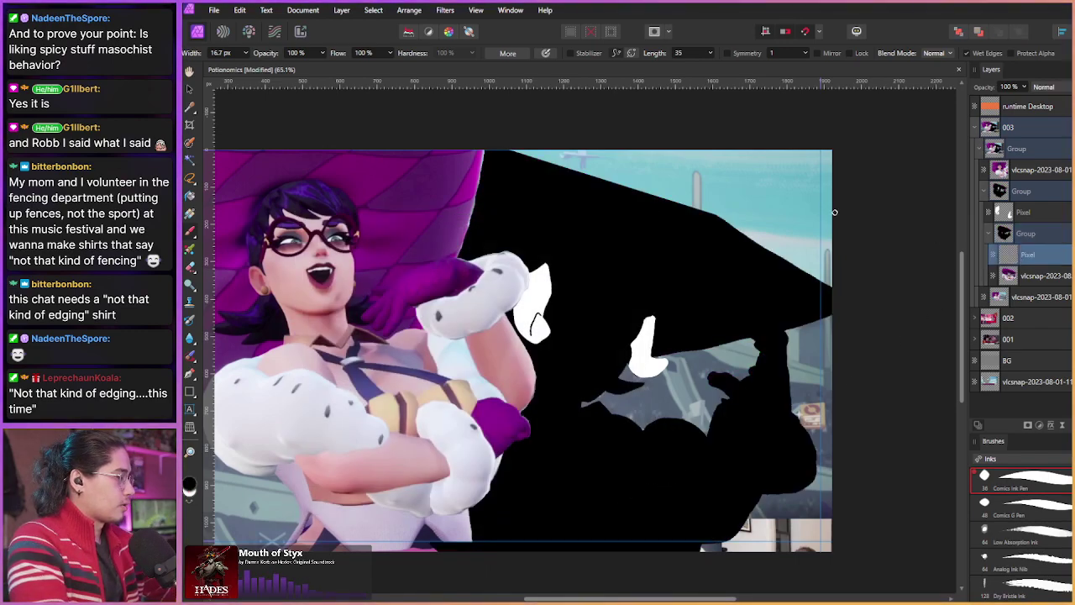
{"action": "key", "text": "z"}
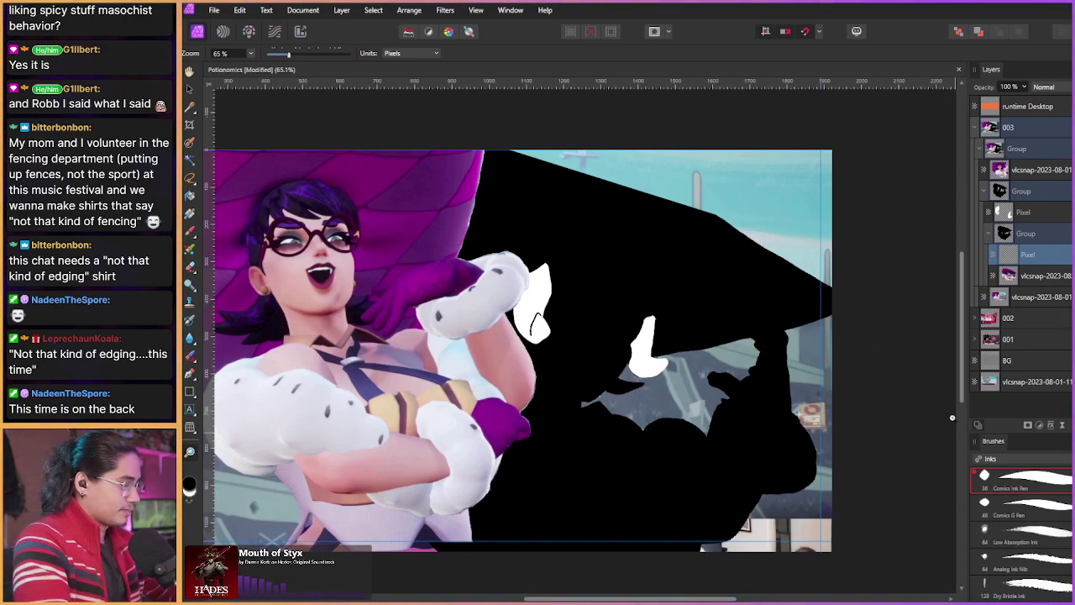
Step: Paint a black Comics Ink Pen stroke over the sky along the hat brim, then collapse the nested group
{"action": "key", "text": "b"}
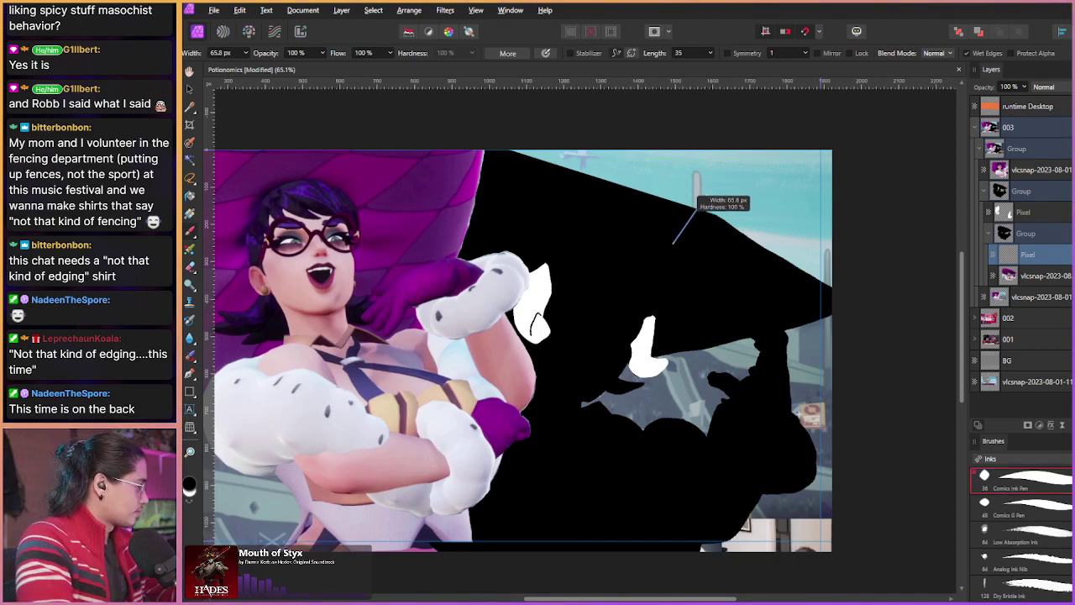
{"action": "mouse_move", "coordinate": [720, 227]}
{"action": "left_mouse_down"}
{"action": "mouse_move", "coordinate": [636, 174]}
{"action": "mouse_move", "coordinate": [498, 143]}
{"action": "mouse_move", "coordinate": [588, 164]}
{"action": "mouse_move", "coordinate": [660, 204]}
{"action": "left_mouse_up"}
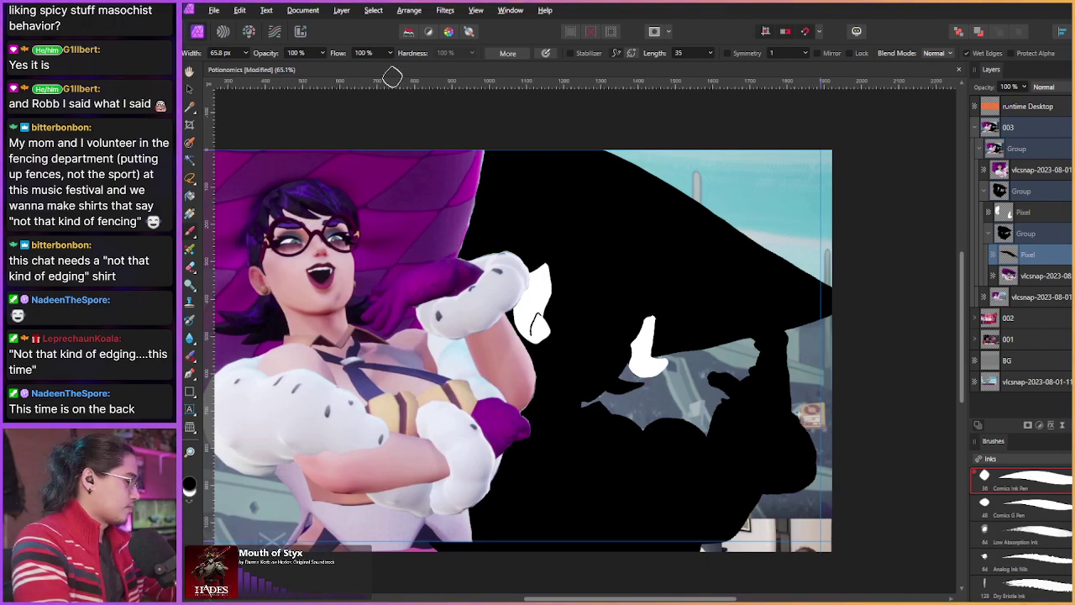
{"action": "scroll", "coordinate": [821, 316], "scroll_direction": "down", "scroll_amount": 2}
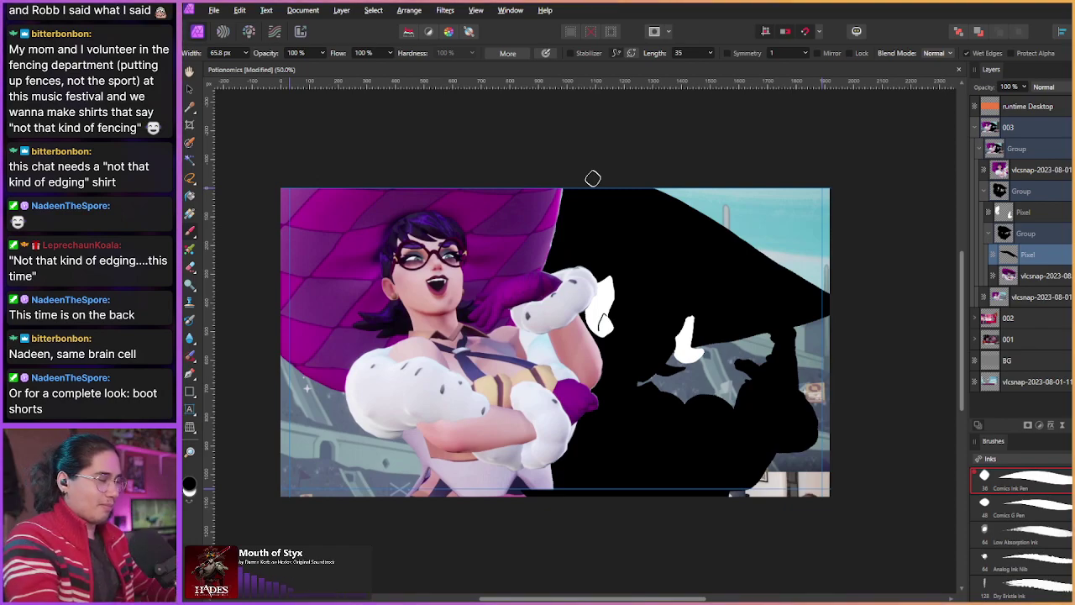
{"action": "scroll", "coordinate": [823, 247], "scroll_direction": "down", "scroll_amount": 1}
{"action": "scroll", "coordinate": [823, 247], "scroll_direction": "right", "scroll_amount": 1}
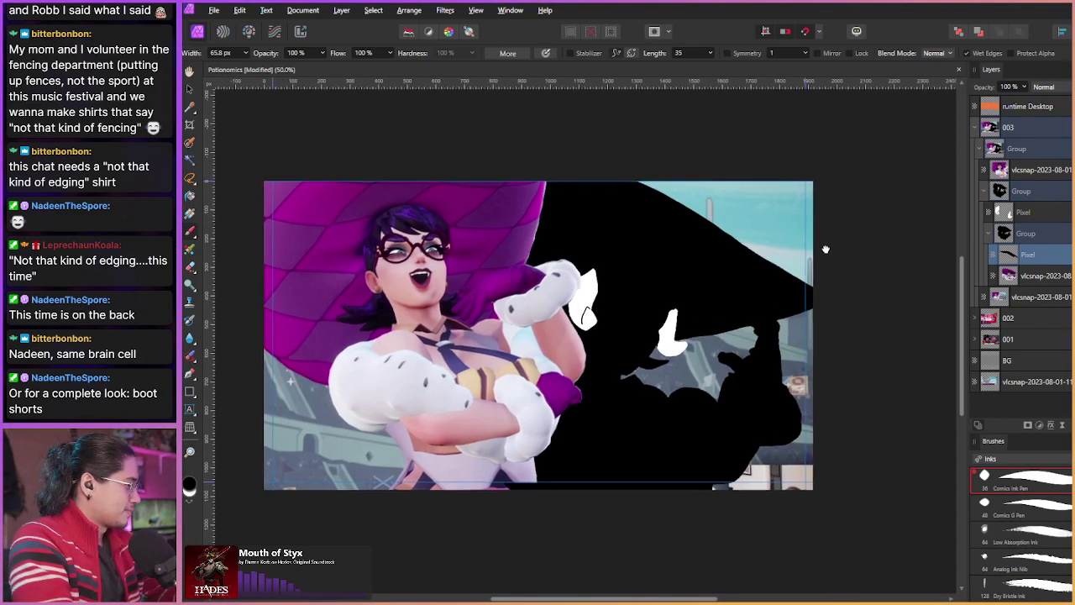
{"action": "scroll", "coordinate": [516, 225], "scroll_direction": "up", "scroll_amount": 1}
{"action": "scroll", "coordinate": [516, 225], "scroll_direction": "left", "scroll_amount": 2}
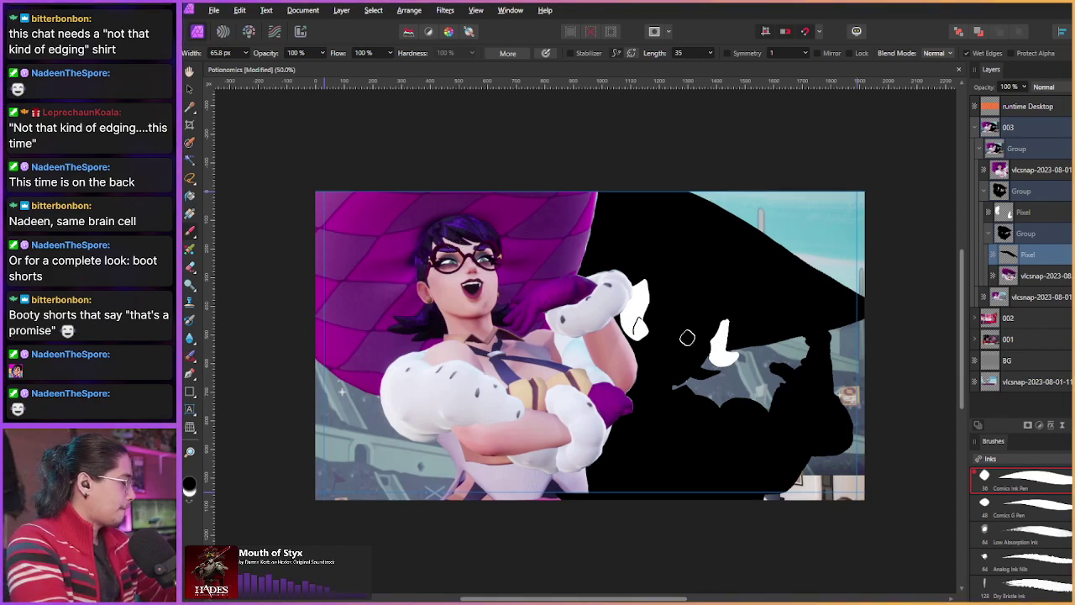
{"action": "mouse_move", "coordinate": [510, 333]}
{"action": "left_mouse_down"}
{"action": "mouse_move", "coordinate": [521, 336]}
{"action": "mouse_move", "coordinate": [502, 339]}
{"action": "left_mouse_up"}
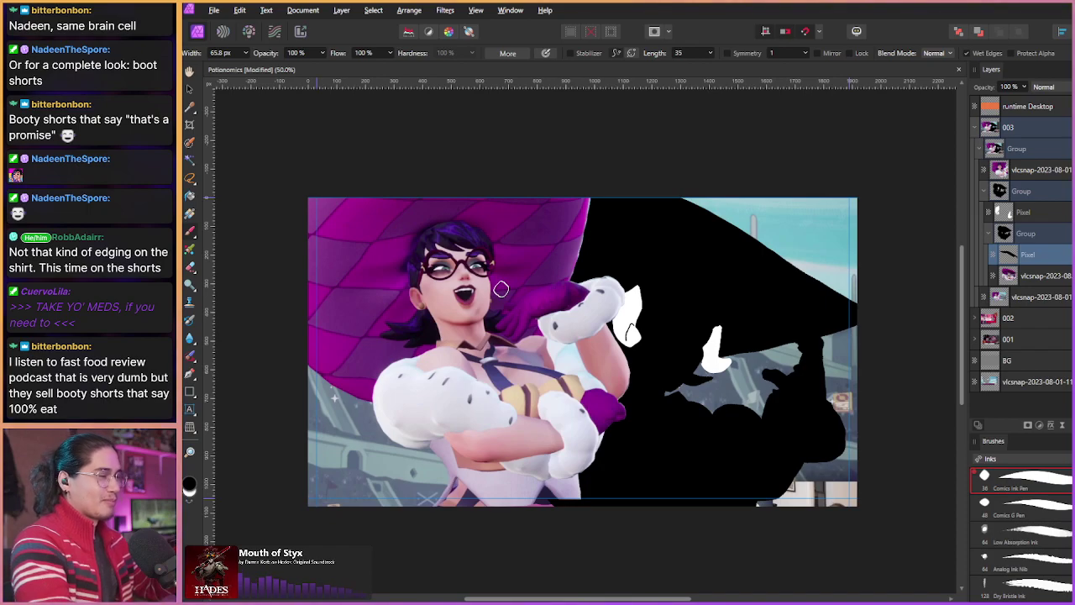
{"action": "left_click", "coordinate": [986, 191]}
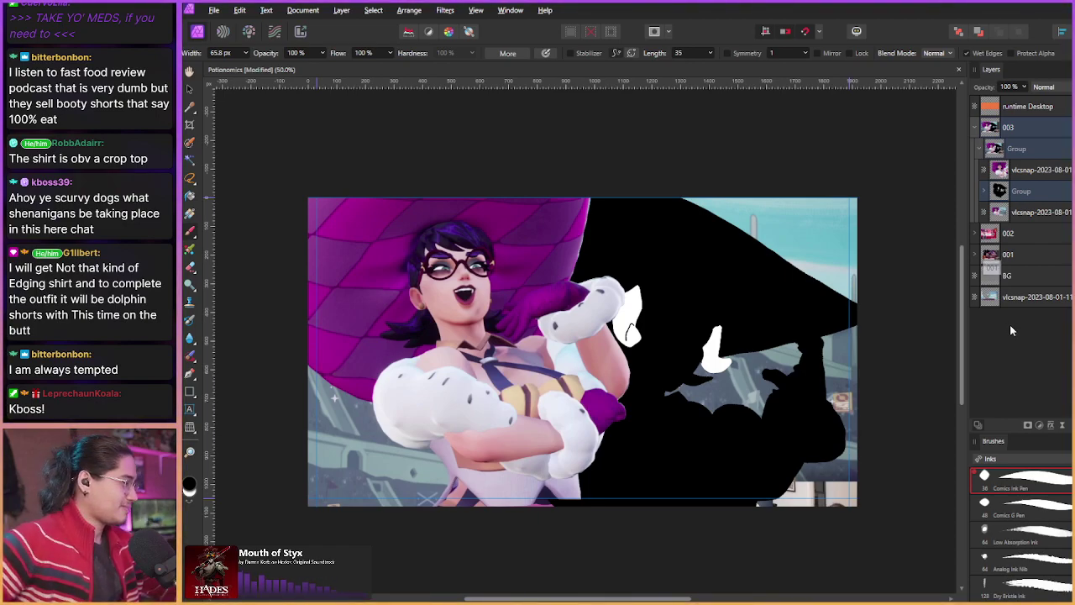
{"action": "left_click", "coordinate": [982, 150]}
{"action": "left_click", "coordinate": [983, 149]}
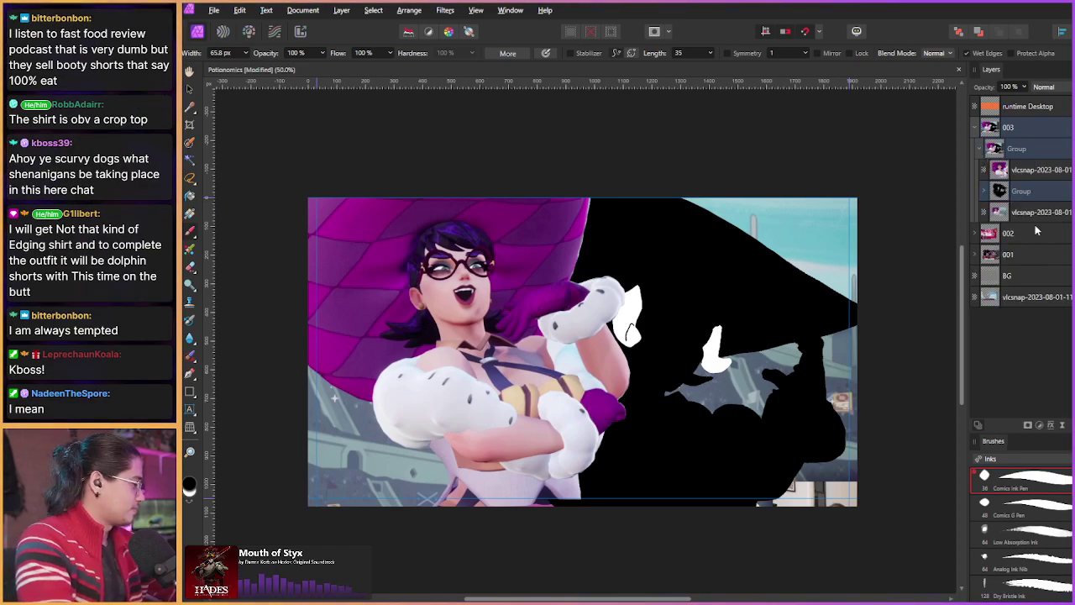
{"action": "scroll", "coordinate": [568, 406], "scroll_direction": "up", "scroll_amount": 4}
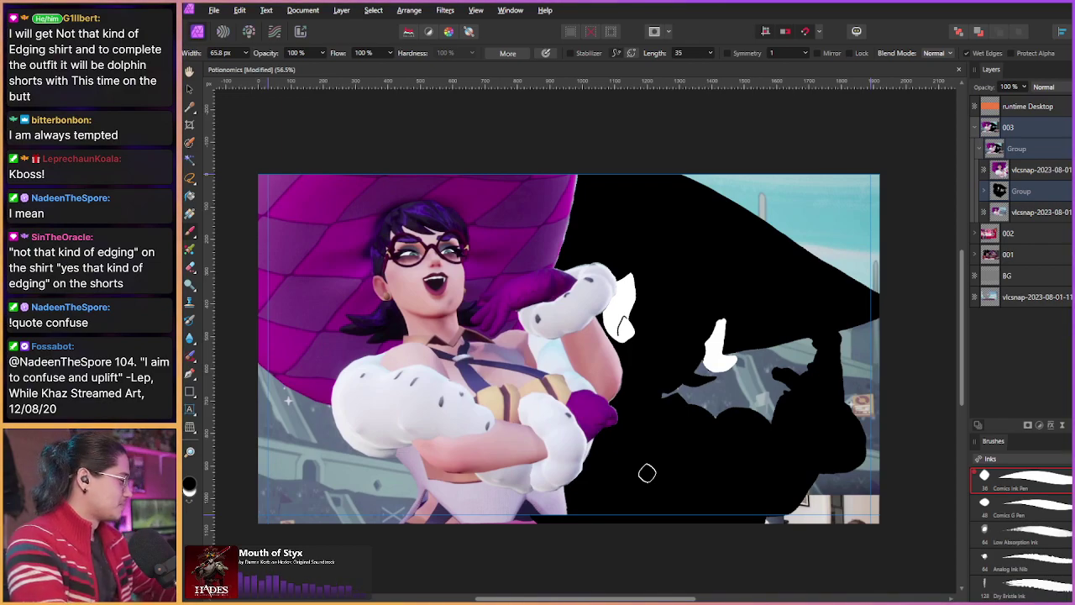
{"action": "scroll", "coordinate": [538, 392], "scroll_direction": "up", "scroll_amount": 2}
{"action": "left_click_drag", "start_coordinate": [538, 392], "coordinate": [523, 386]}
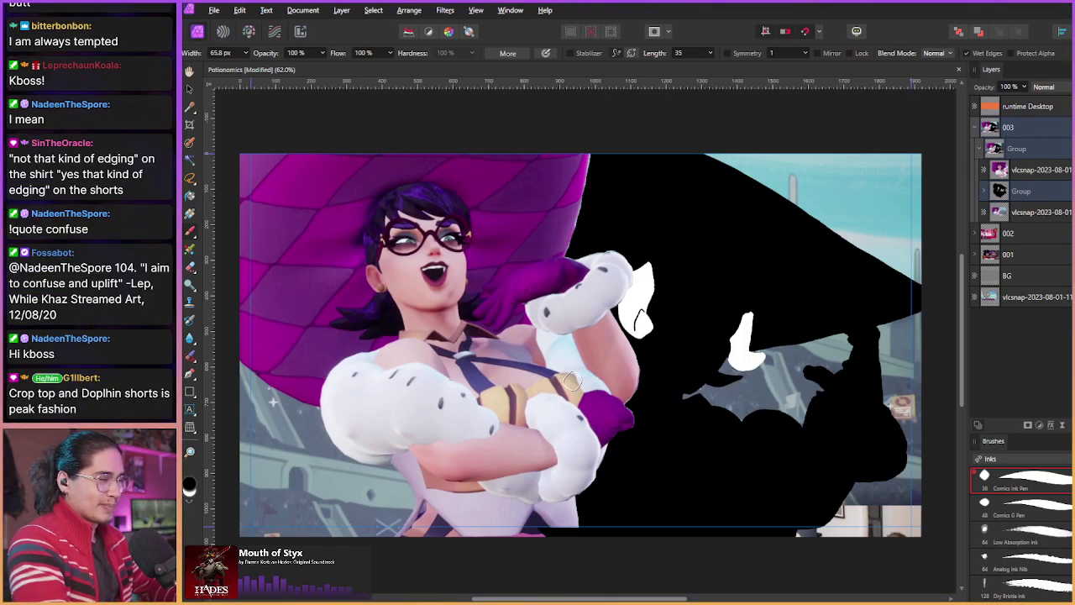
{"action": "left_click_drag", "start_coordinate": [460, 381], "coordinate": [460, 388]}
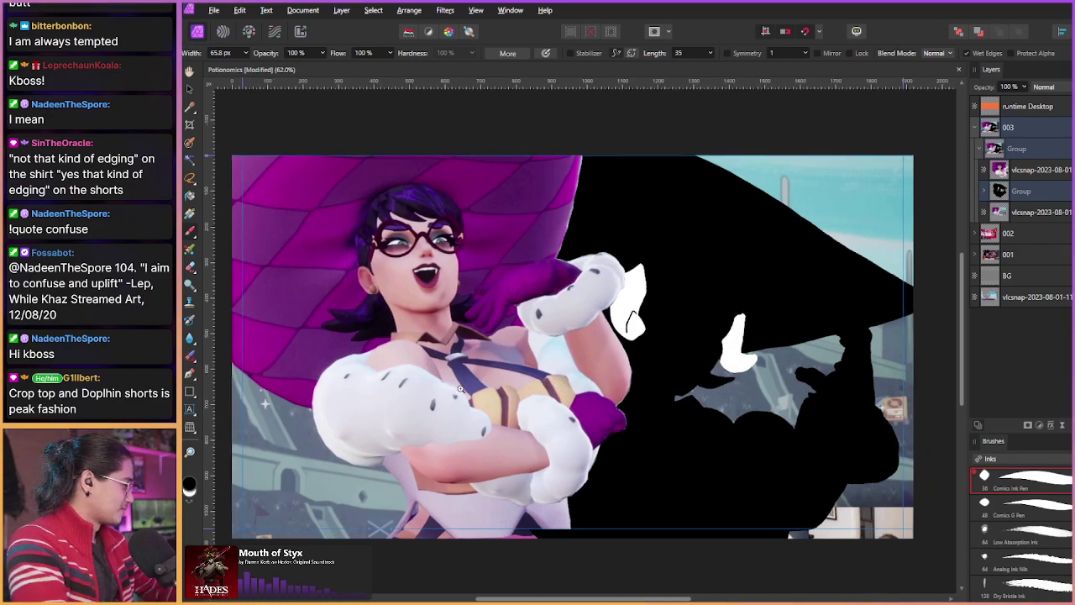
{"action": "scroll", "coordinate": [460, 388], "scroll_direction": "down", "scroll_amount": 1}
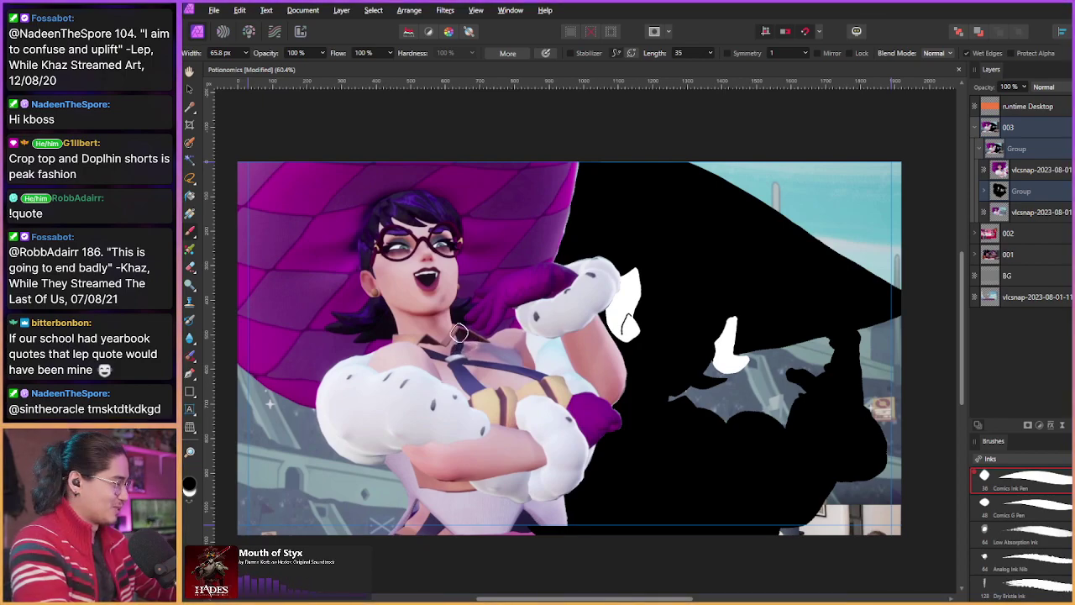
{"action": "scroll", "coordinate": [459, 332], "scroll_direction": "up", "scroll_amount": 2}
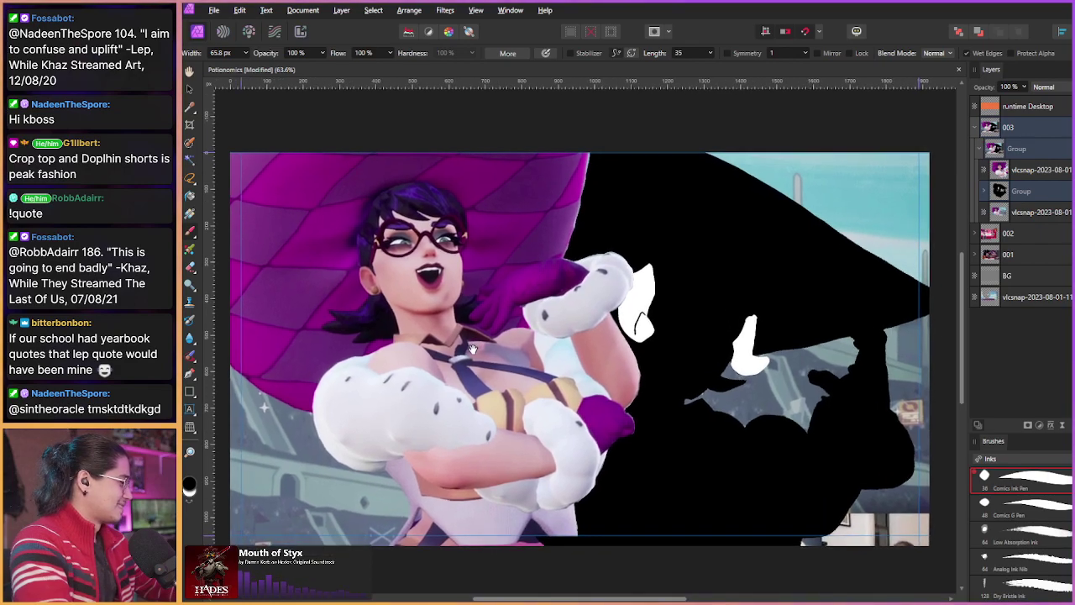
{"action": "left_click_drag", "start_coordinate": [472, 348], "coordinate": [481, 354]}
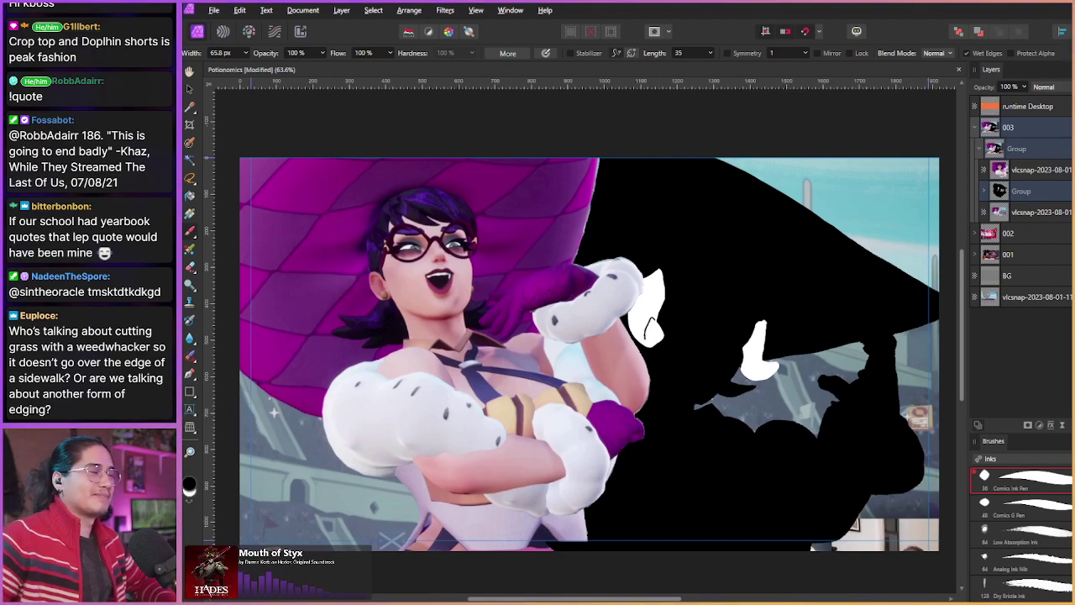
{"action": "key", "text": "ctrl+t"}
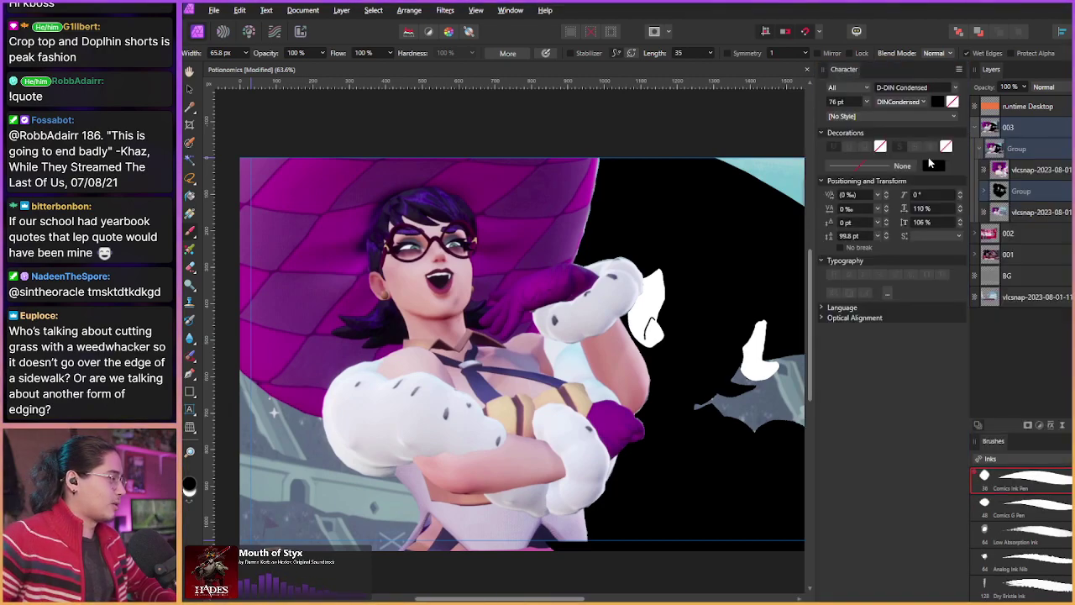
{"action": "left_click_drag", "start_coordinate": [851, 70], "coordinate": [712, 167]}
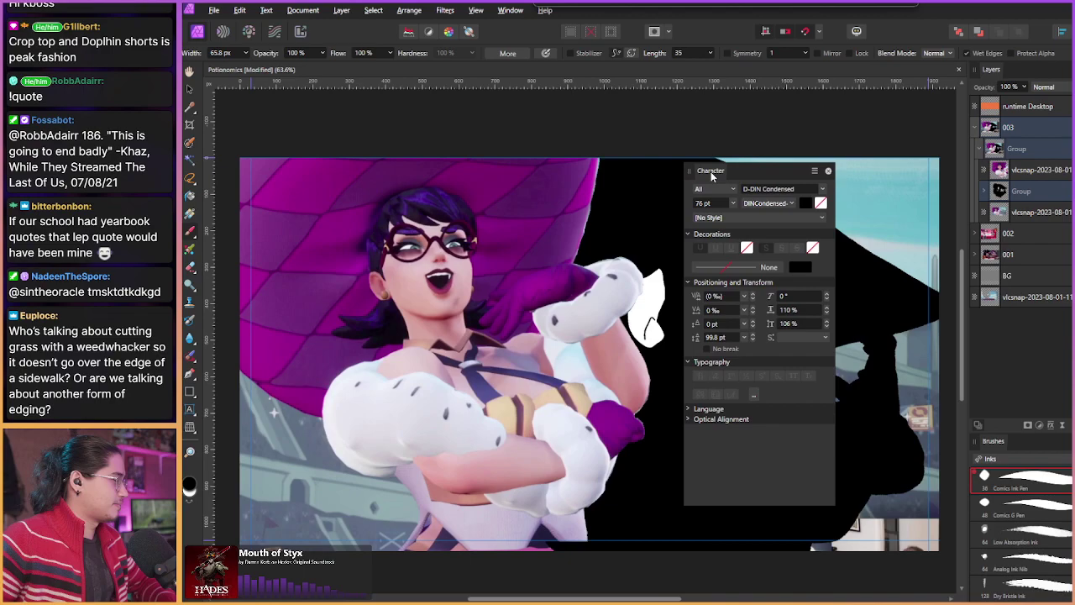
{"action": "left_click", "coordinate": [829, 175]}
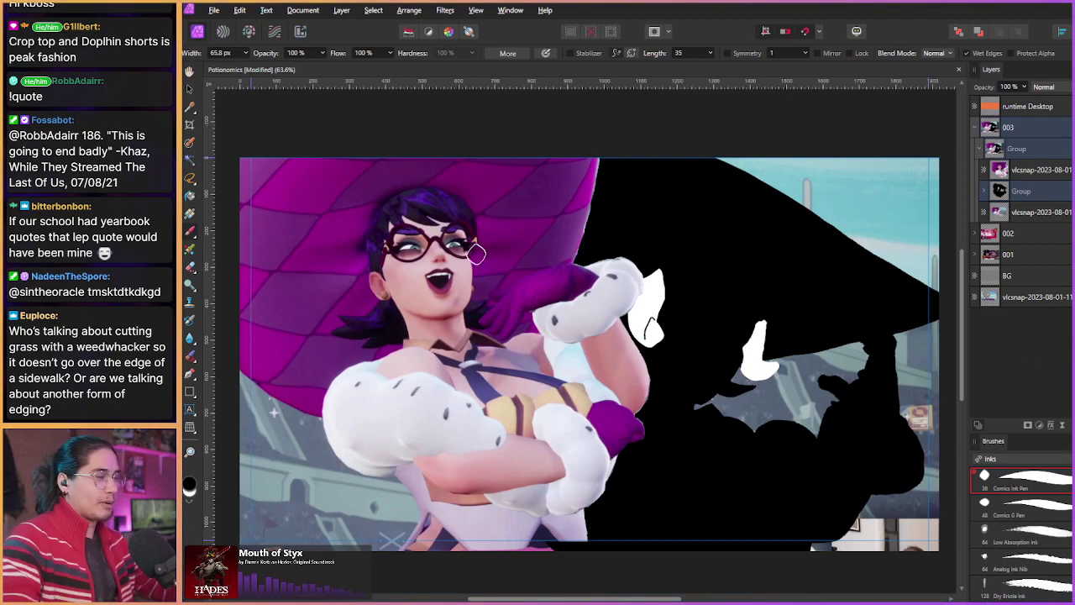
Step: Check the reference snapshot, then paste it as a new layer into the silhouette group
{"action": "left_click_drag", "start_coordinate": [476, 254], "coordinate": [490, 267]}
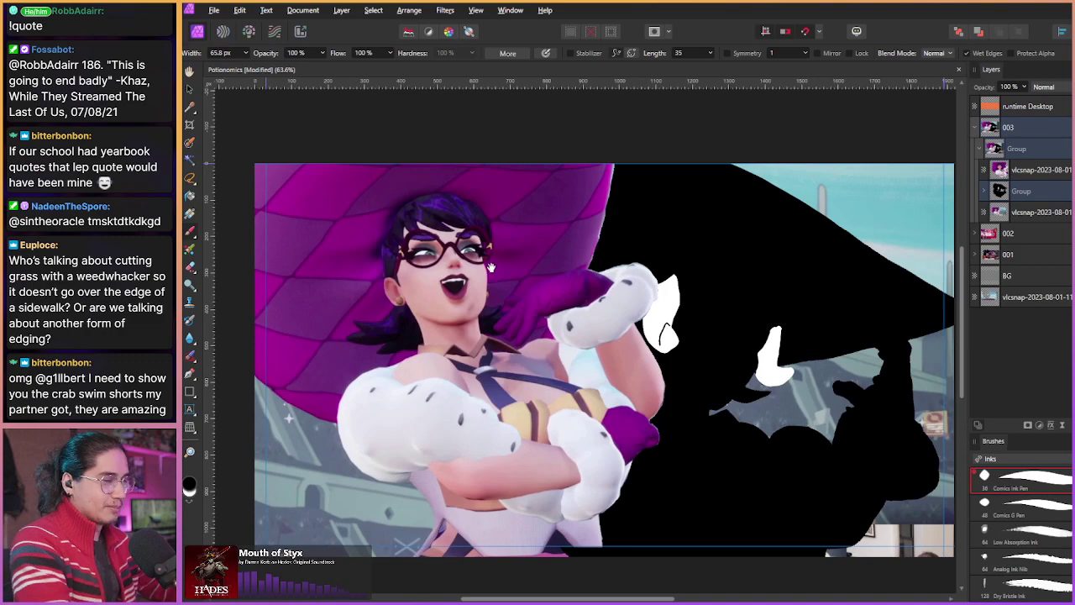
{"action": "scroll", "coordinate": [390, 318], "scroll_direction": "up", "scroll_amount": 1}
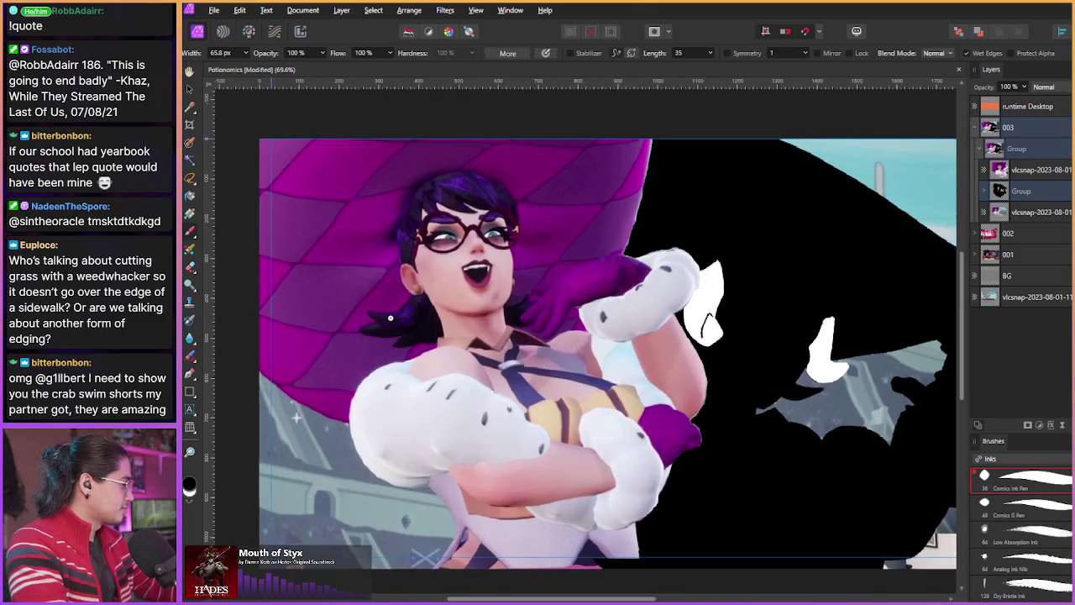
{"action": "scroll", "coordinate": [390, 318], "scroll_direction": "up", "scroll_amount": 1}
{"action": "left_click_drag", "start_coordinate": [390, 318], "coordinate": [346, 325]}
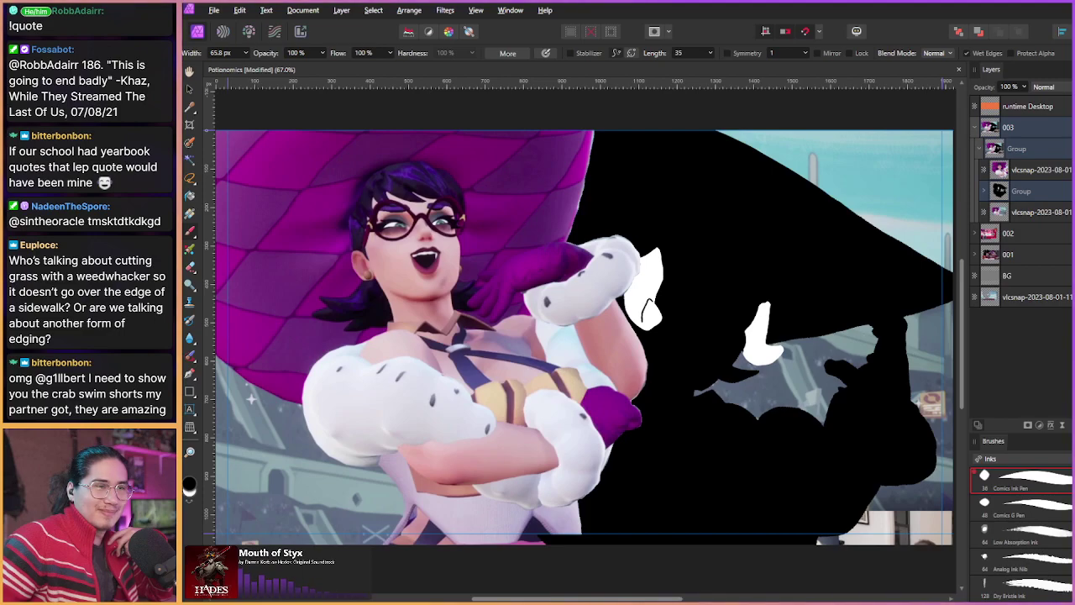
{"action": "left_click_drag", "start_coordinate": [1074, 160], "coordinate": [729, 123]}
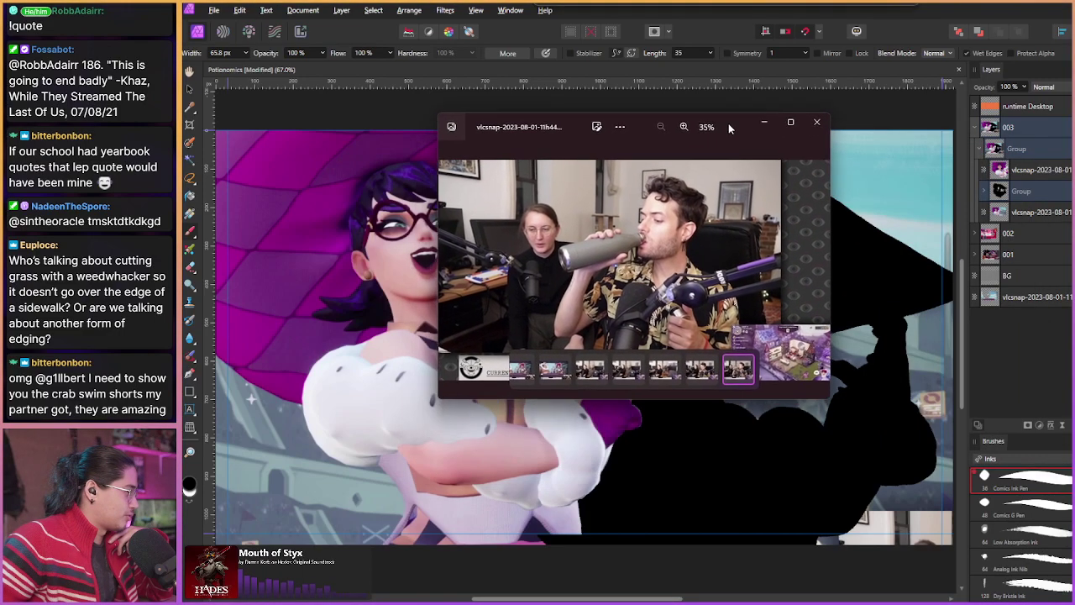
{"action": "left_click_drag", "start_coordinate": [843, 392], "coordinate": [1074, 550]}
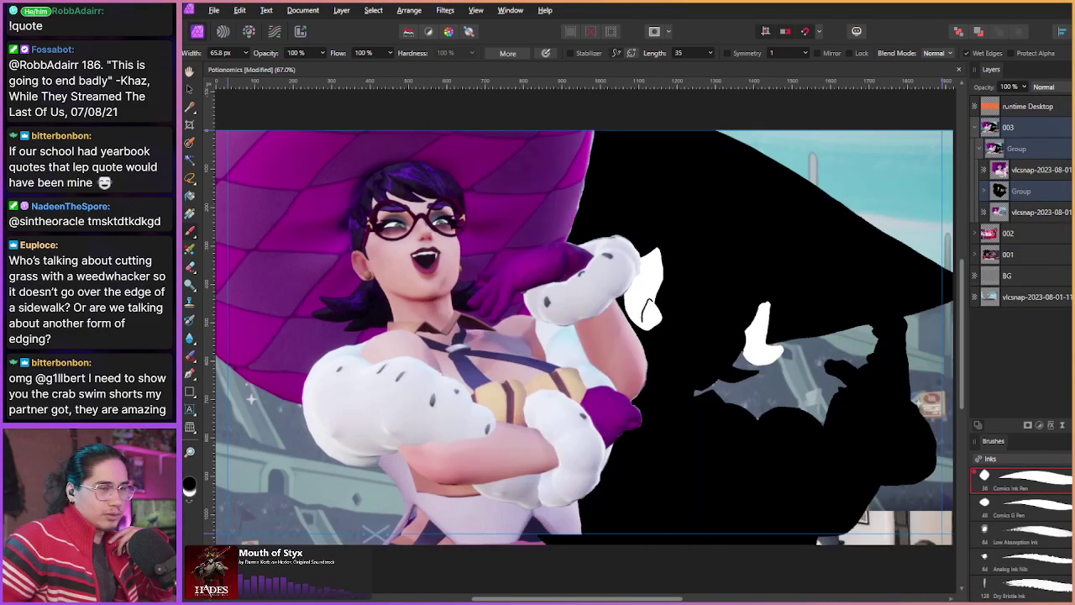
{"action": "left_click", "coordinate": [1070, 117]}
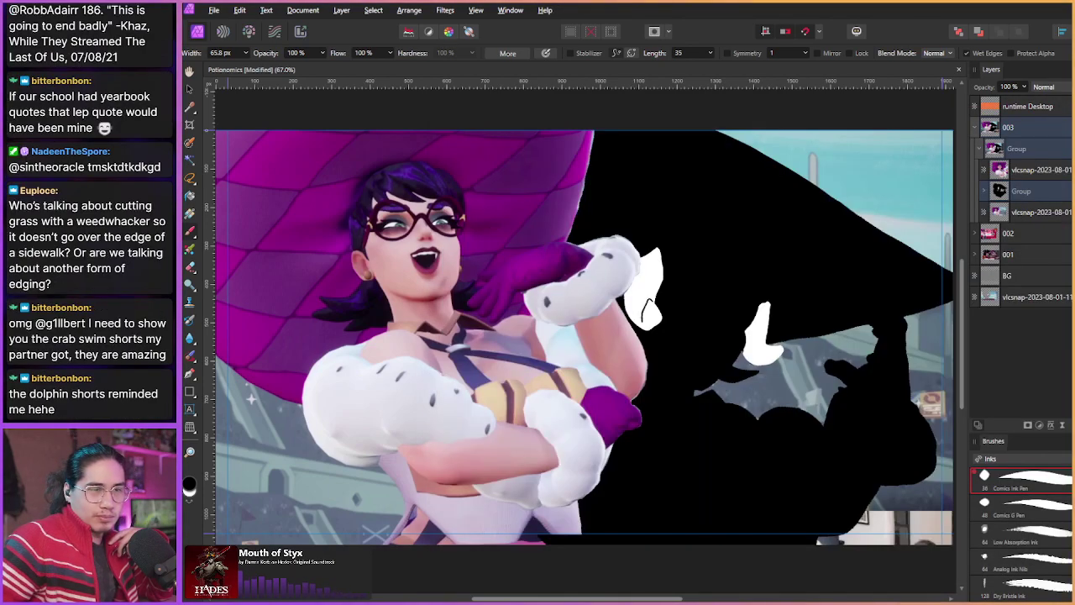
{"action": "key", "text": "ctrl+v"}
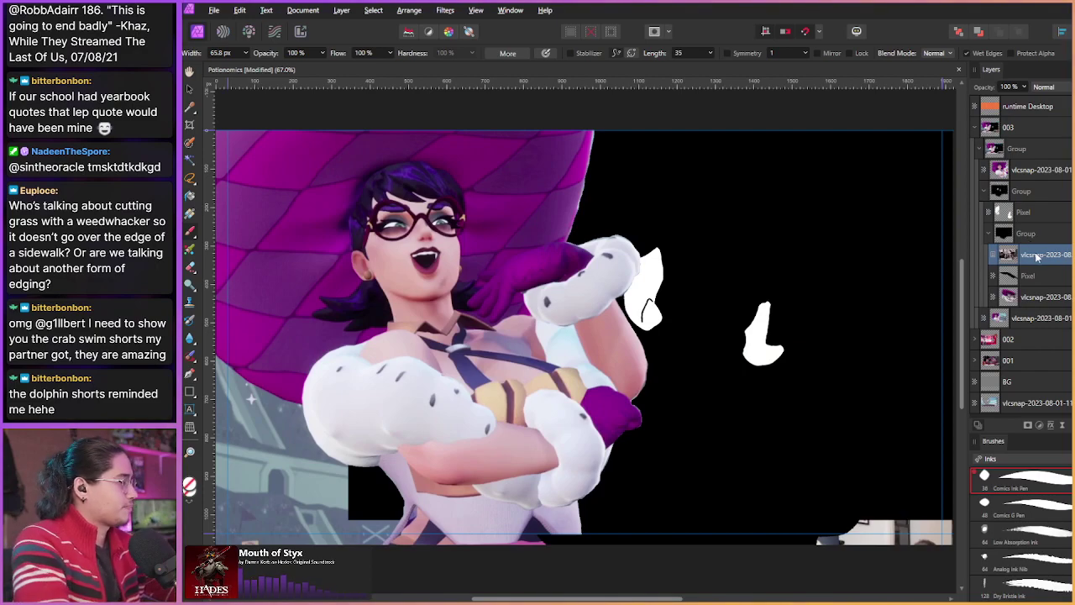
{"action": "key", "text": "Return"}
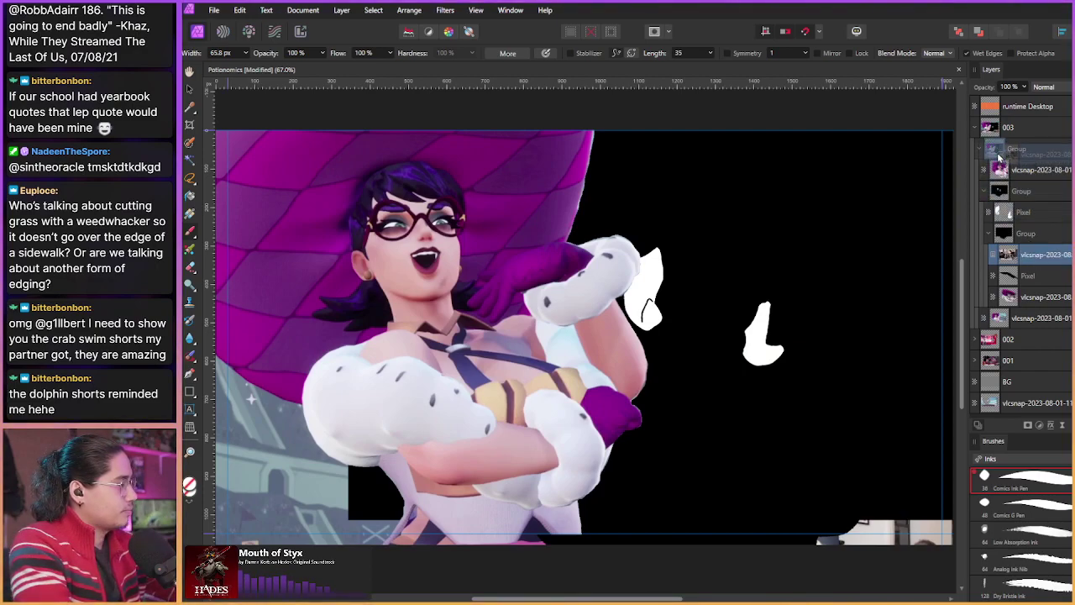
{"action": "key", "text": "ctrl+v"}
{"action": "key", "text": "ctrl+1"}
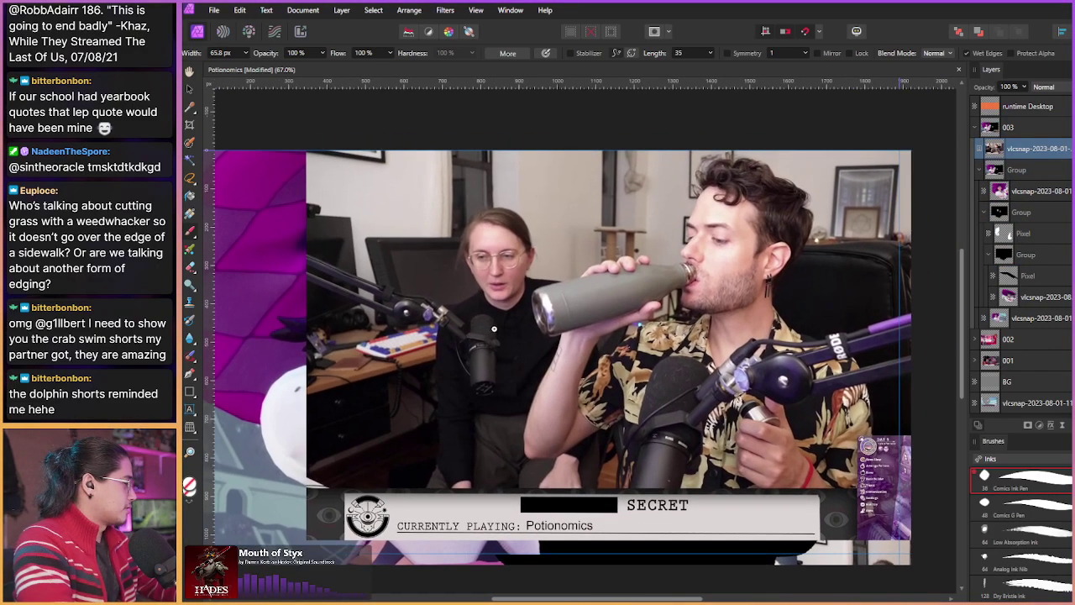
{"action": "key", "text": "v"}
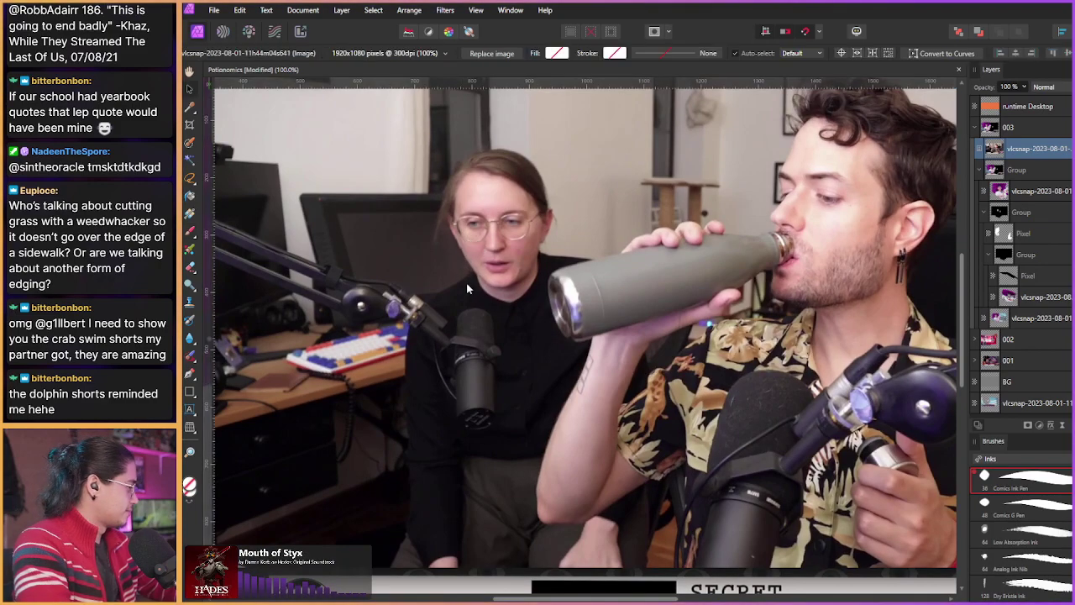
{"action": "mouse_move", "coordinate": [466, 283]}
{"action": "left_mouse_down"}
{"action": "mouse_move", "coordinate": [454, 296]}
{"action": "mouse_move", "coordinate": [436, 290]}
{"action": "left_mouse_up"}
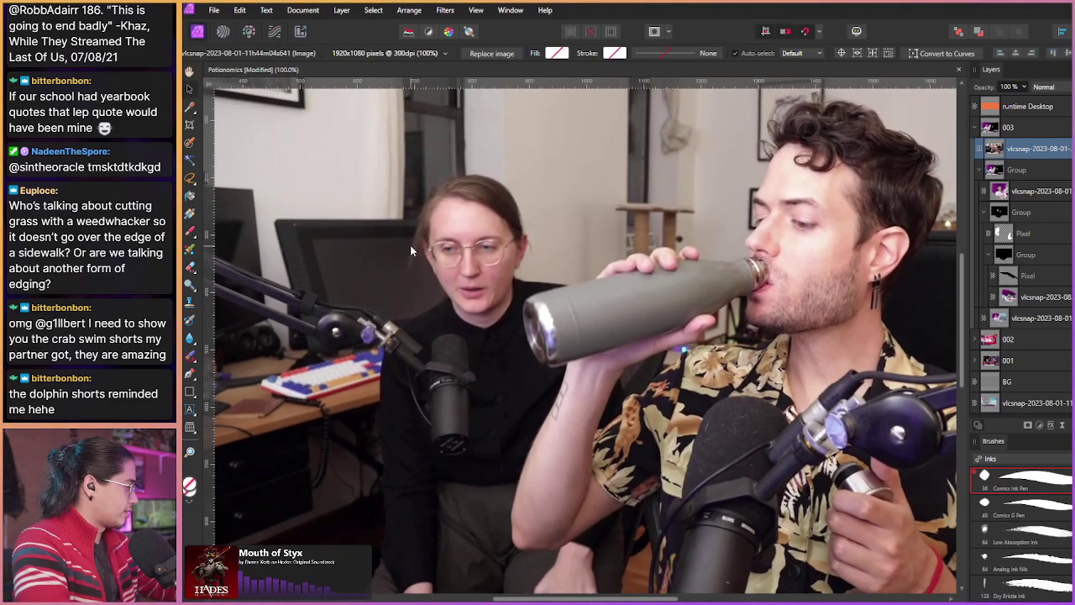
{"action": "key", "text": "shift+Left"}
{"action": "key", "text": "shift+Left"}
{"action": "key", "text": "shift+Left"}
{"action": "key", "text": "shift+Left"}
{"action": "key", "text": "shift+Left"}
{"action": "key", "text": "shift+Up"}
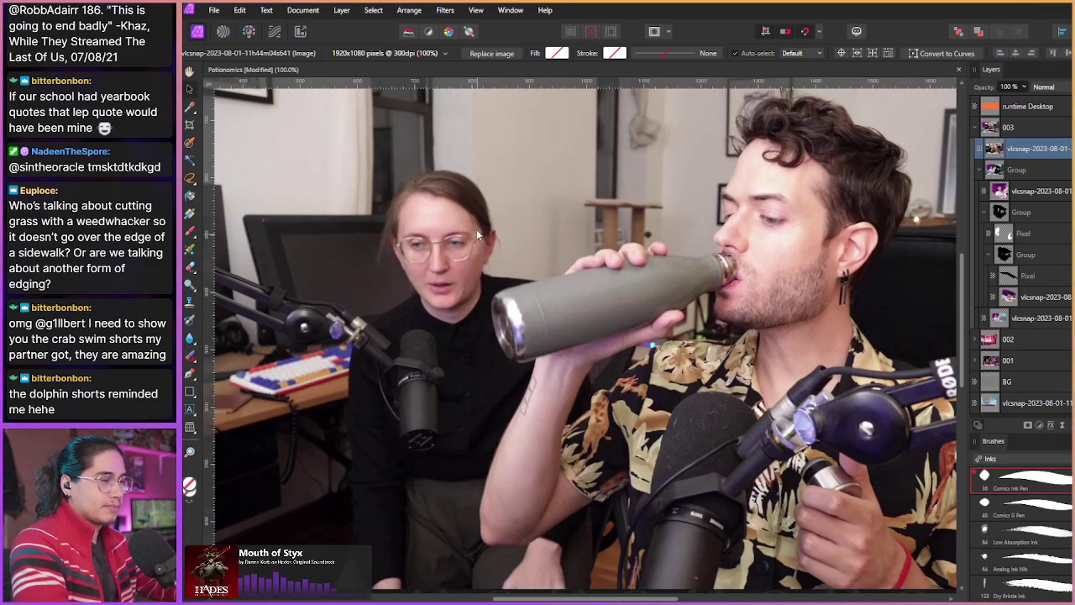
{"action": "scroll", "coordinate": [513, 260], "scroll_direction": "down", "scroll_amount": 5}
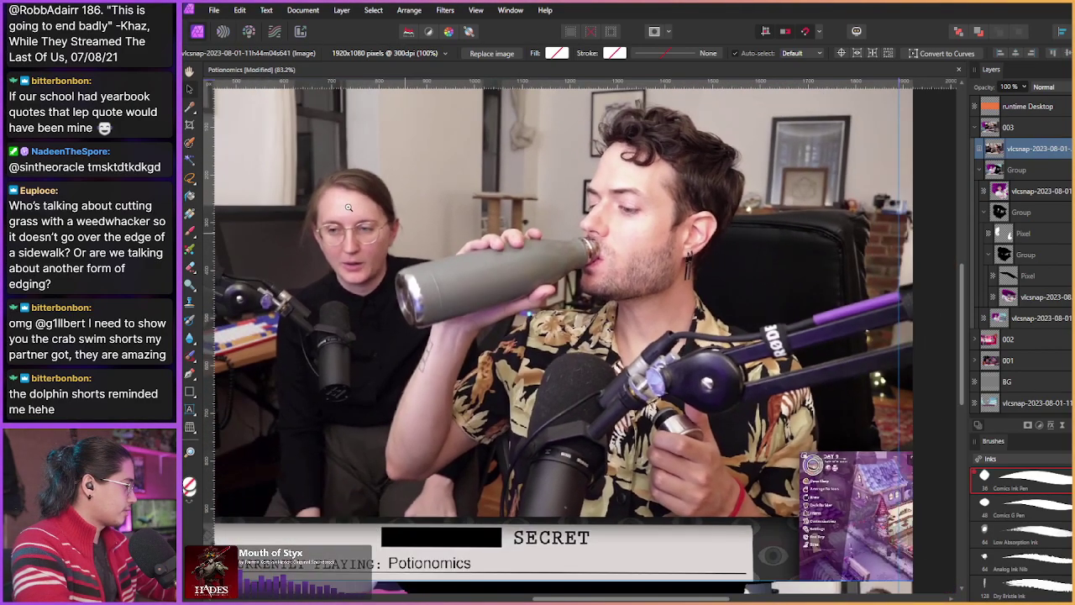
{"action": "scroll", "coordinate": [427, 260], "scroll_direction": "down", "scroll_amount": 1}
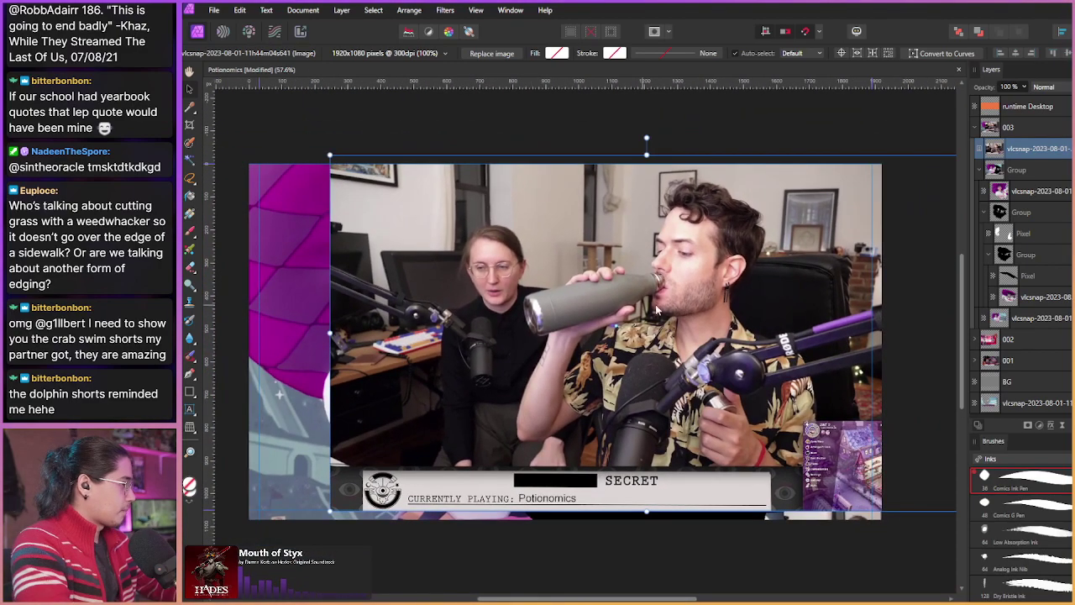
{"action": "left_click_drag", "start_coordinate": [751, 264], "coordinate": [702, 338]}
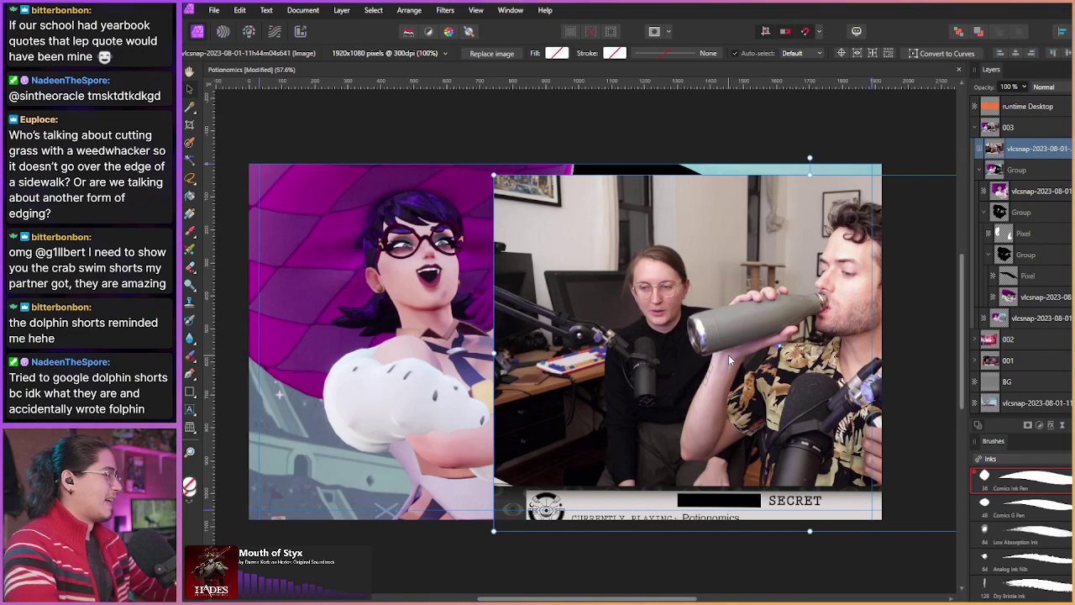
{"action": "key", "text": "ctrl+z"}
{"action": "key", "text": "ctrl+z"}
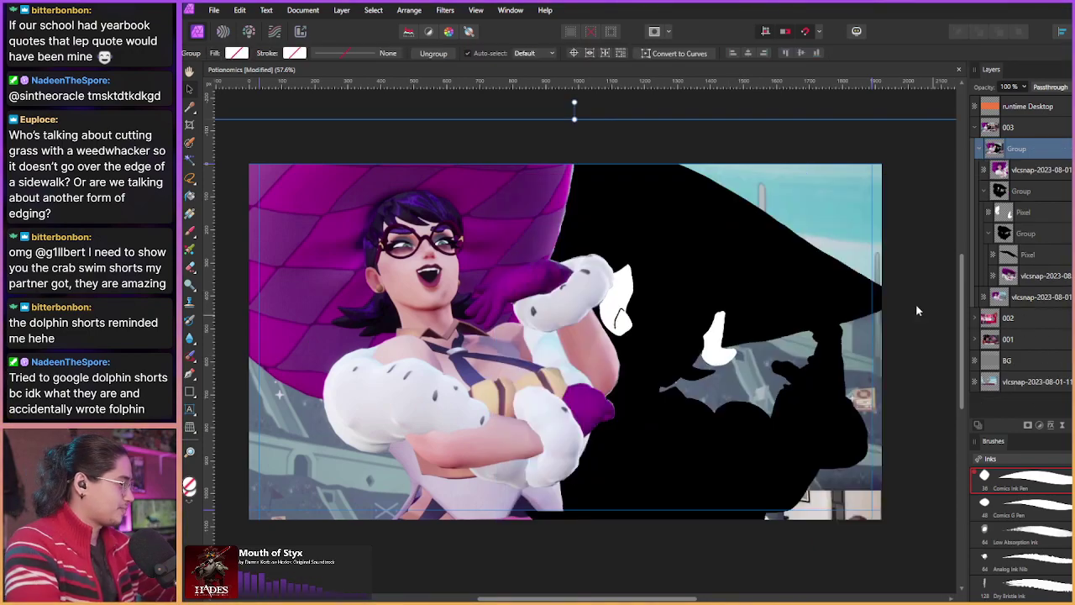
Step: Collapse the Group layer's contents in the Layers panel
{"action": "left_click_drag", "start_coordinate": [342, 220], "coordinate": [368, 220]}
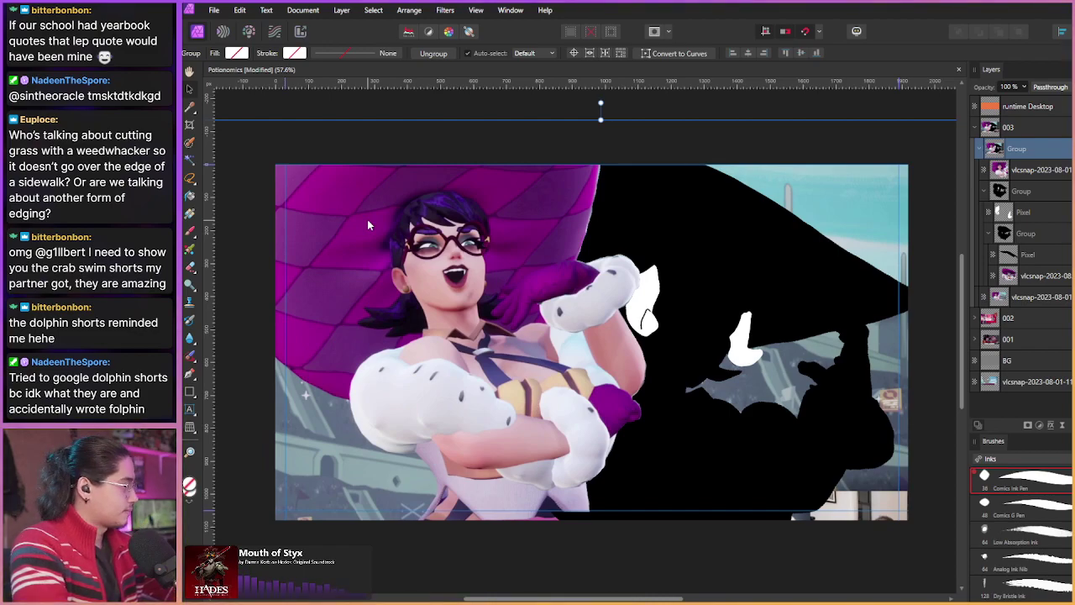
{"action": "left_click", "coordinate": [979, 151]}
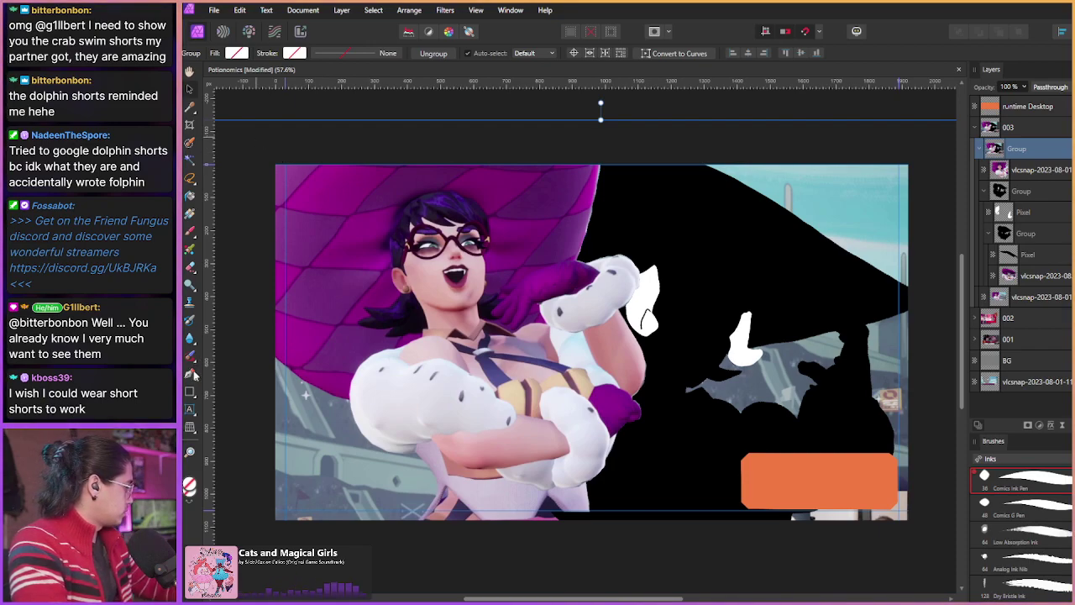
Step: Select the Artistic Text tool from the text tool choices
{"action": "left_click", "coordinate": [190, 409]}
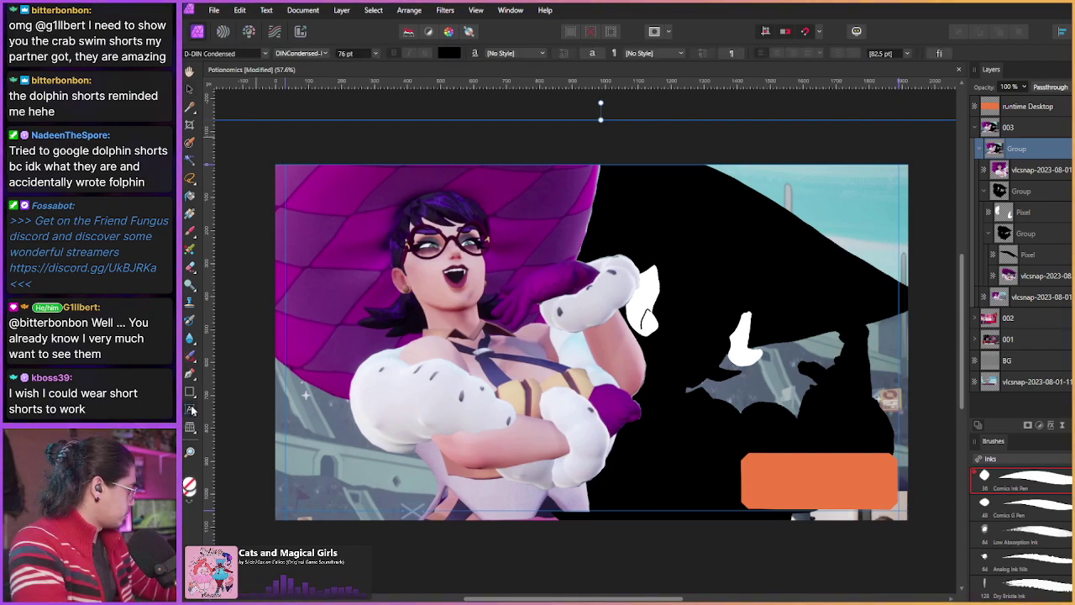
{"action": "left_click", "coordinate": [192, 409]}
{"action": "left_click", "coordinate": [211, 411]}
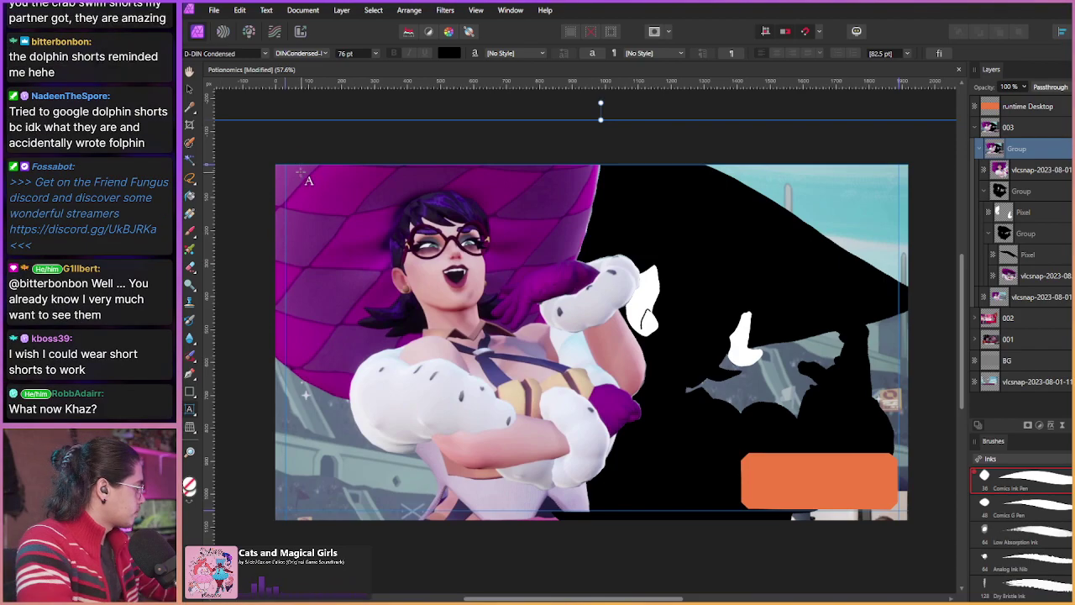
{"action": "scroll", "coordinate": [312, 197], "scroll_direction": "up", "scroll_amount": 1}
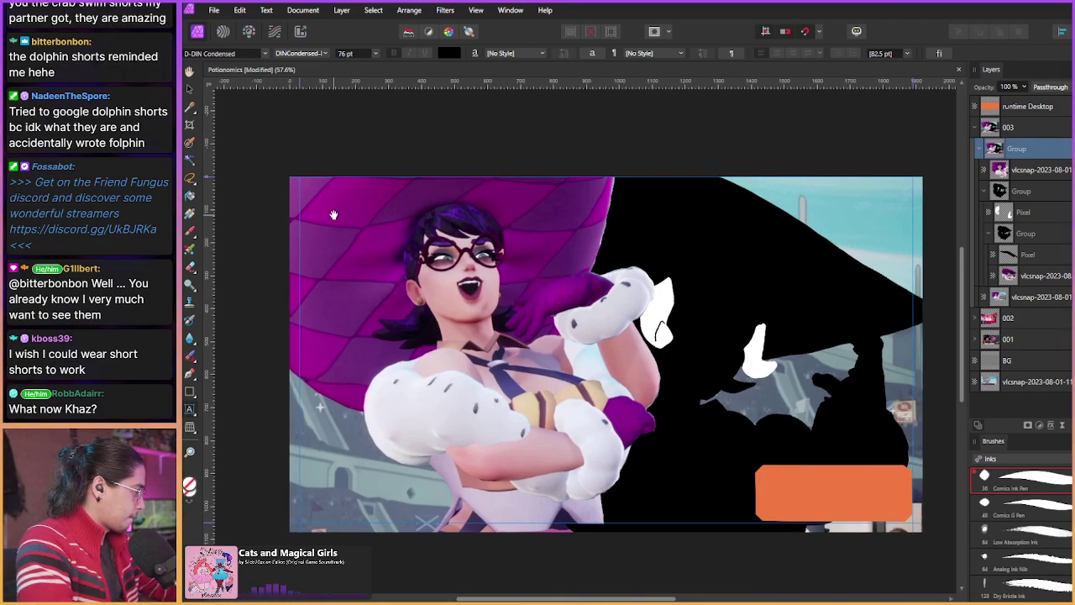
{"action": "scroll", "coordinate": [340, 205], "scroll_direction": "up", "scroll_amount": 1}
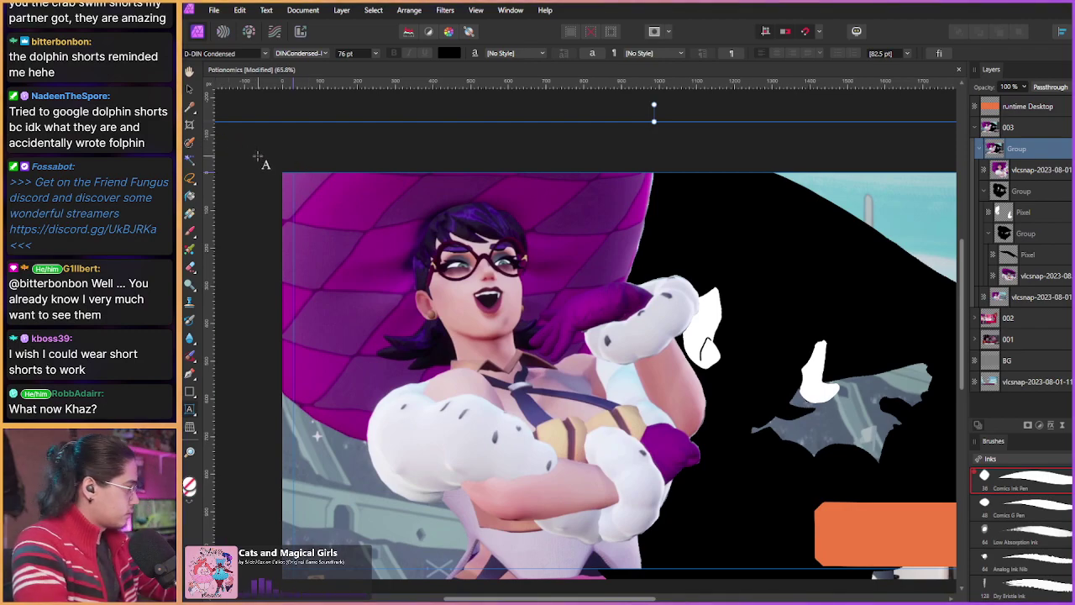
Step: With the Move tool, lower the group's top edge by 24 px and raise it back
{"action": "left_click", "coordinate": [189, 88]}
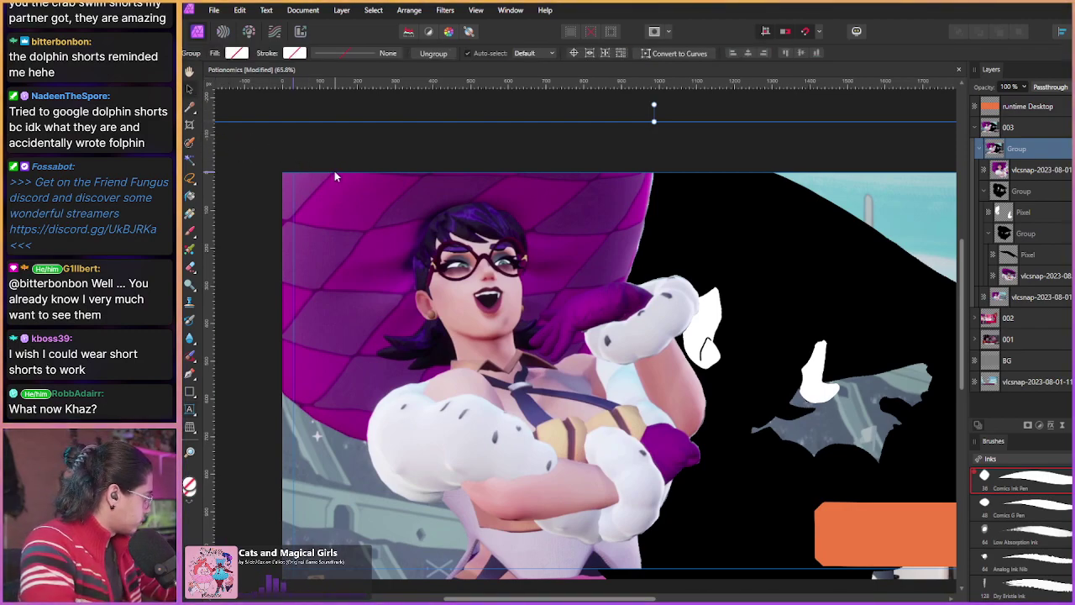
{"action": "left_click_drag", "start_coordinate": [332, 173], "coordinate": [596, 328]}
{"action": "scroll", "coordinate": [327, 172], "scroll_direction": "up", "scroll_amount": 3}
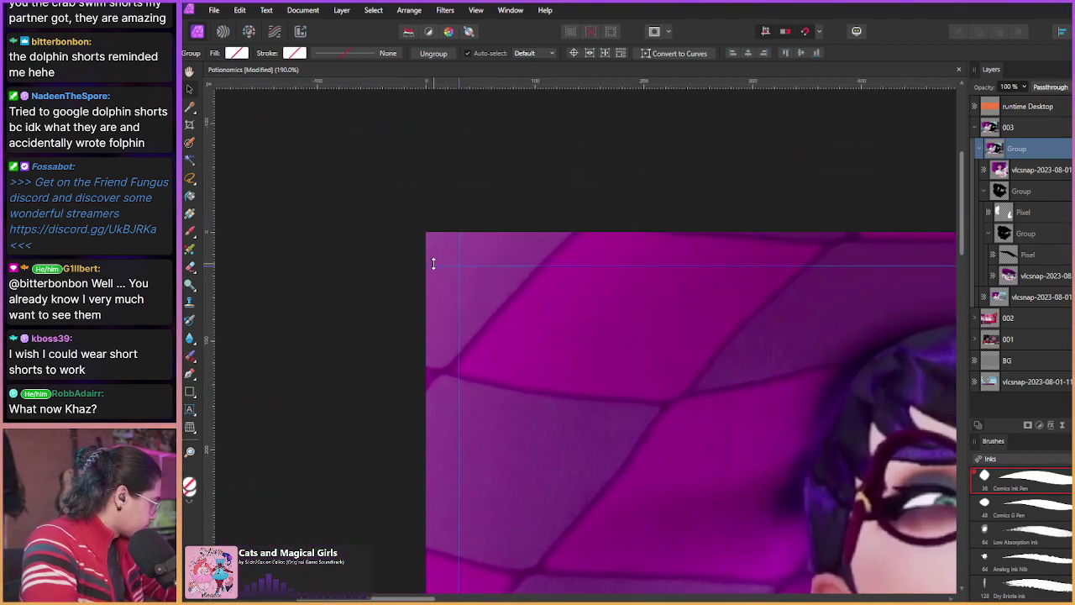
{"action": "left_click_drag", "start_coordinate": [431, 260], "coordinate": [431, 262]}
{"action": "scroll", "coordinate": [420, 221], "scroll_direction": "down", "scroll_amount": 5}
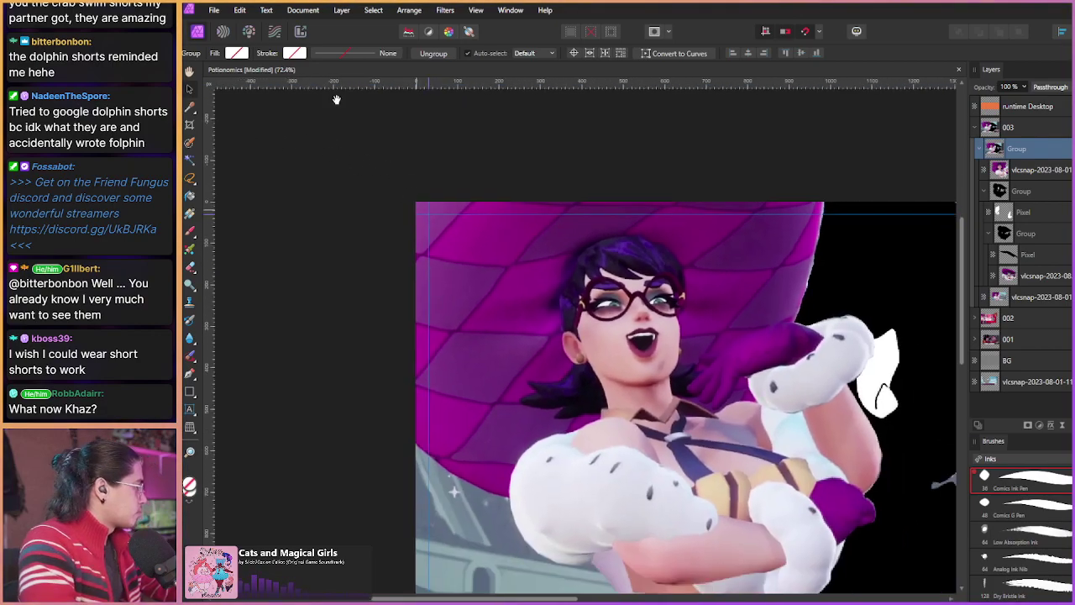
Step: Lock the guides and open the Guides settings from the View menu
{"action": "left_click", "coordinate": [476, 10]}
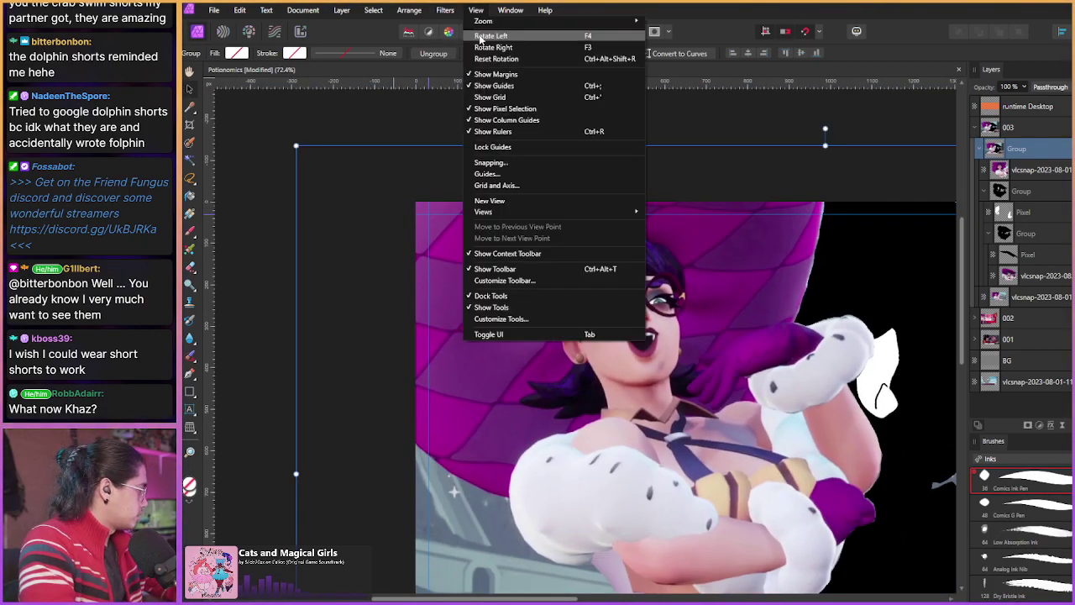
{"action": "left_click", "coordinate": [494, 148]}
{"action": "left_click", "coordinate": [475, 10]}
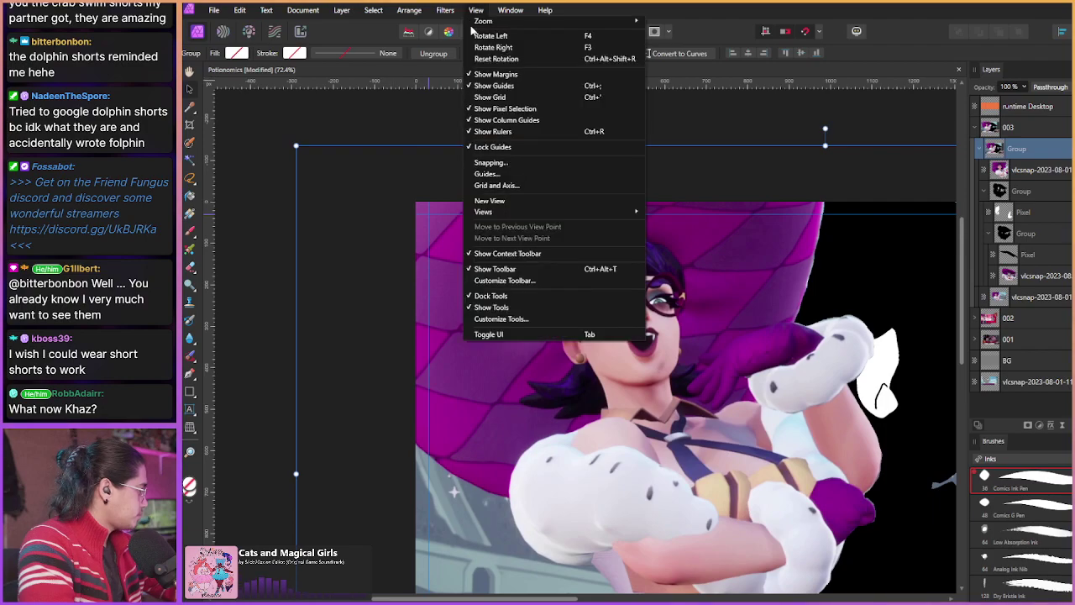
{"action": "left_click", "coordinate": [488, 173]}
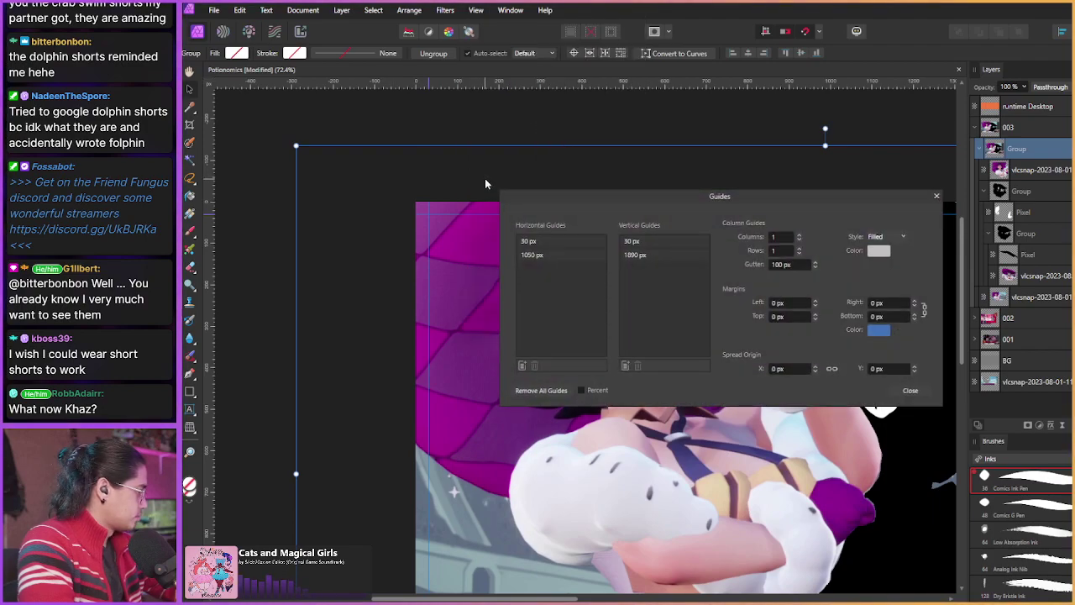
Step: Close the guide settings, collapse the Group layer and select the 003 panel group
{"action": "left_click", "coordinate": [937, 196]}
{"action": "scroll", "coordinate": [470, 219], "scroll_direction": "up", "scroll_amount": 3}
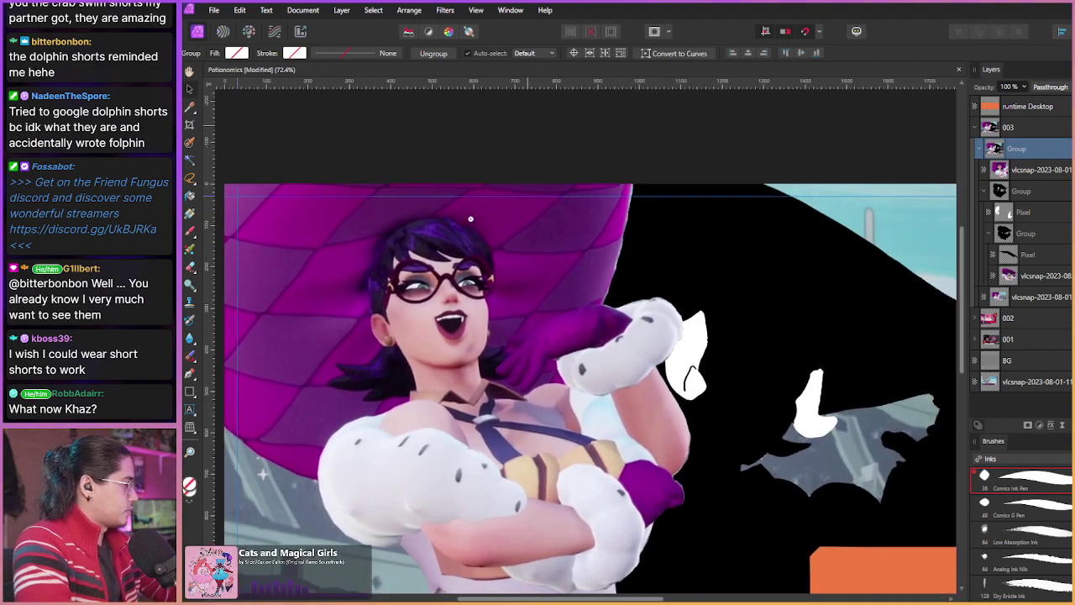
{"action": "scroll", "coordinate": [470, 219], "scroll_direction": "down", "scroll_amount": 3}
{"action": "scroll", "coordinate": [469, 286], "scroll_direction": "up", "scroll_amount": 1}
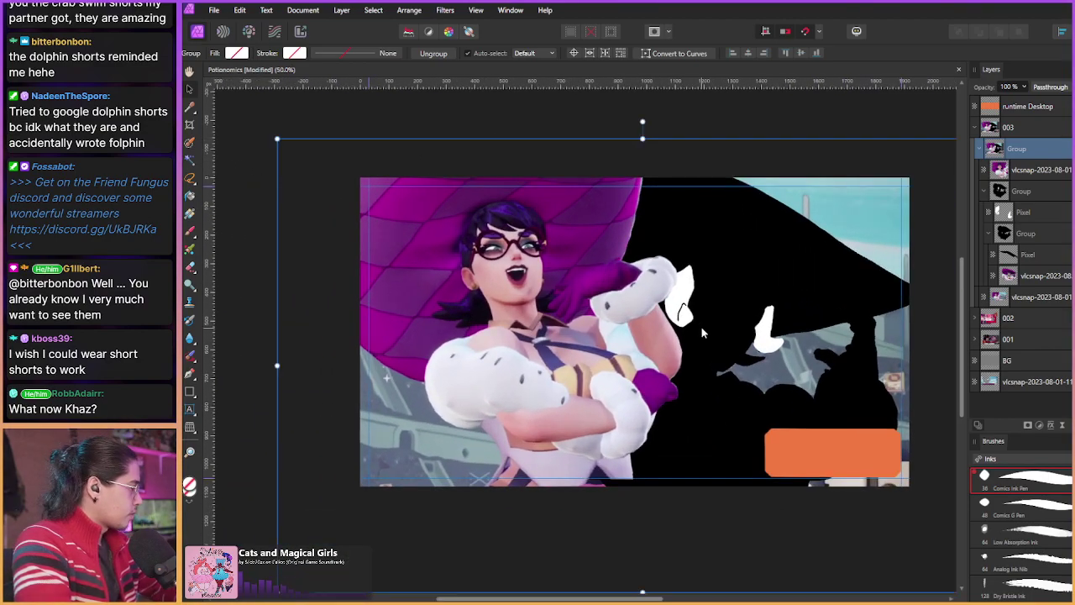
{"action": "left_click", "coordinate": [980, 148]}
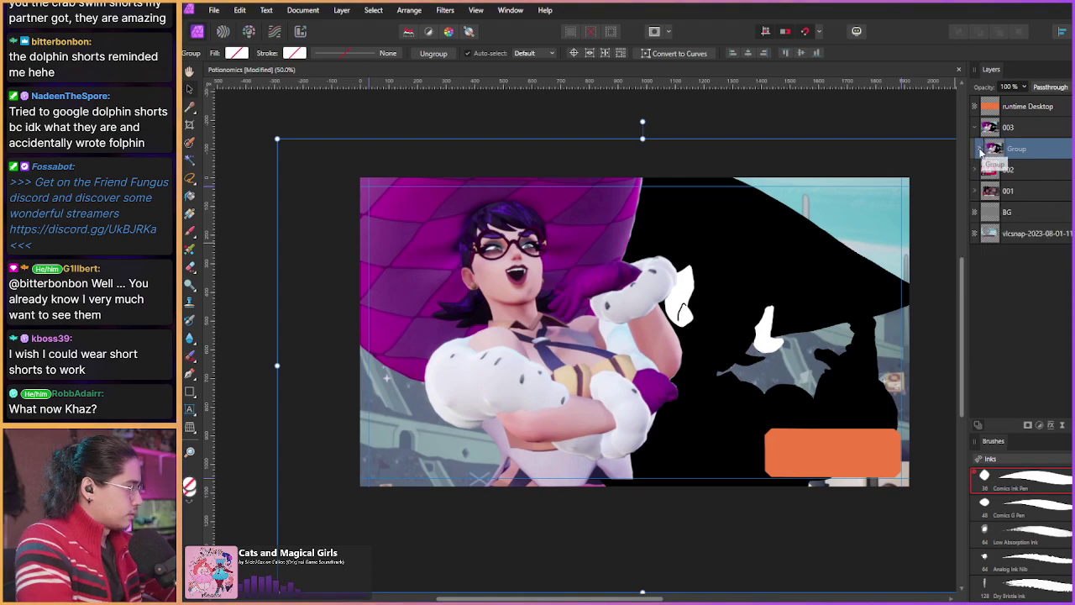
{"action": "left_click", "coordinate": [981, 149]}
{"action": "left_click", "coordinate": [980, 149]}
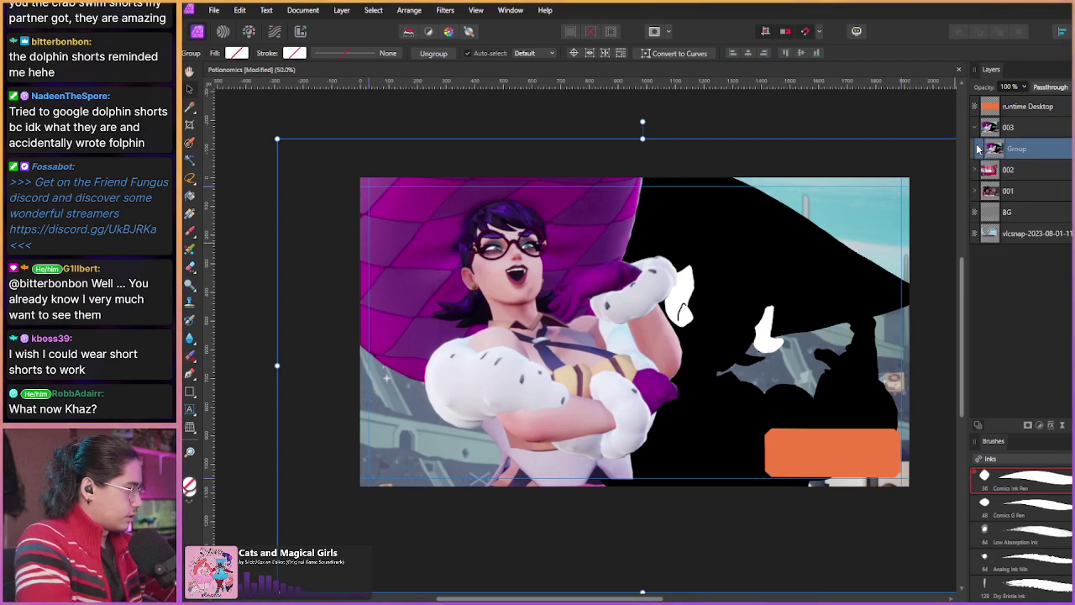
{"action": "left_click", "coordinate": [1011, 131]}
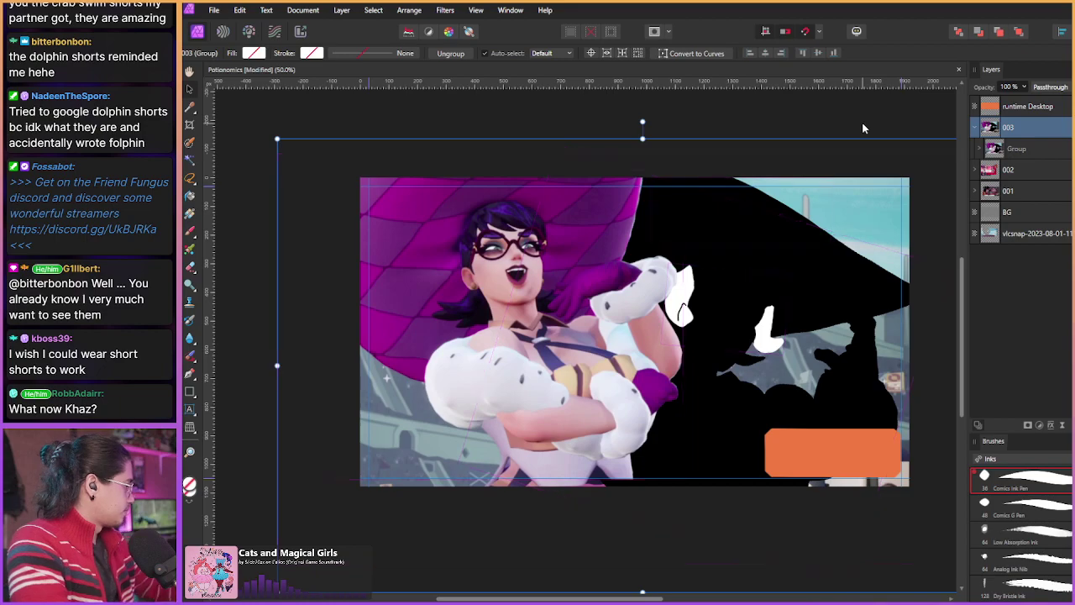
Step: Add an artistic text caption 'WHO WOULD BELIEVE' at the panel's top-left
{"action": "left_click", "coordinate": [192, 409]}
{"action": "left_click_drag", "start_coordinate": [370, 186], "coordinate": [403, 215]}
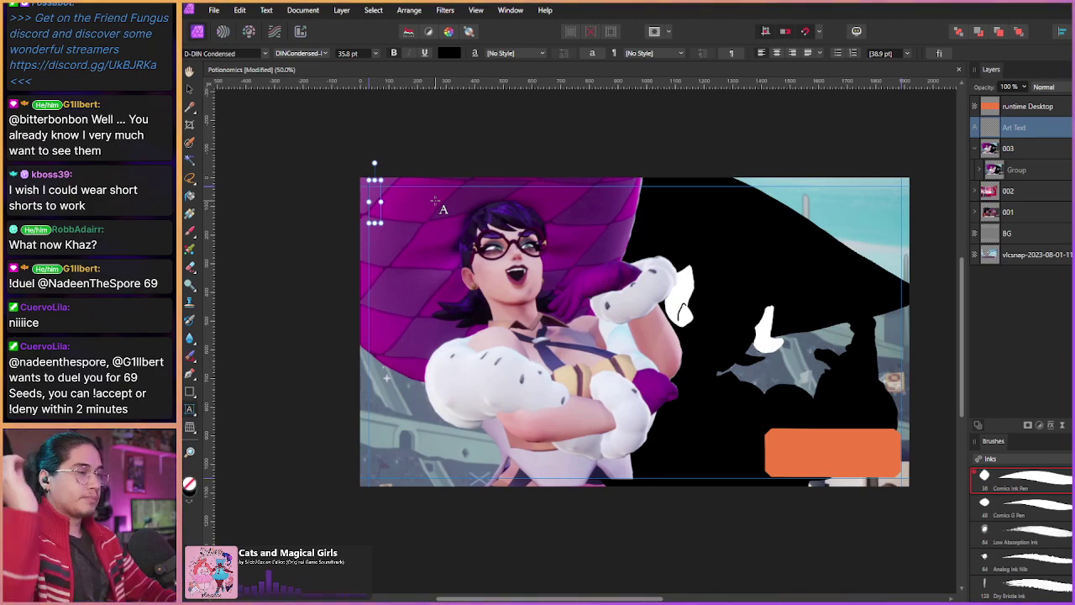
{"action": "type", "text": "Who"}
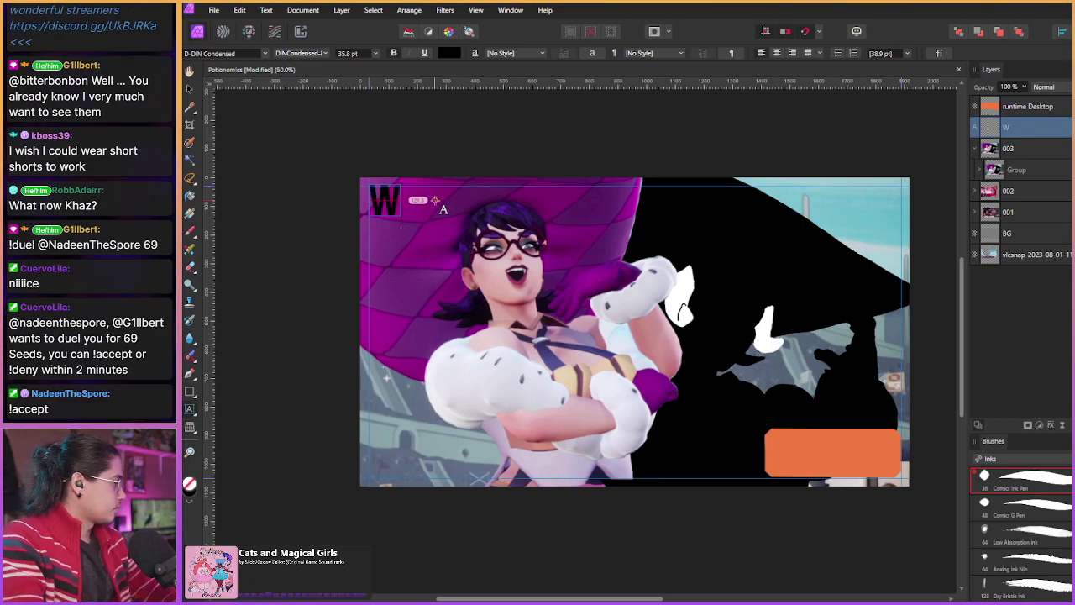
{"action": "key", "text": "BackSpace"}
{"action": "key", "text": "BackSpace"}
{"action": "key", "text": "BackSpace"}
{"action": "type", "text": "WHO"}
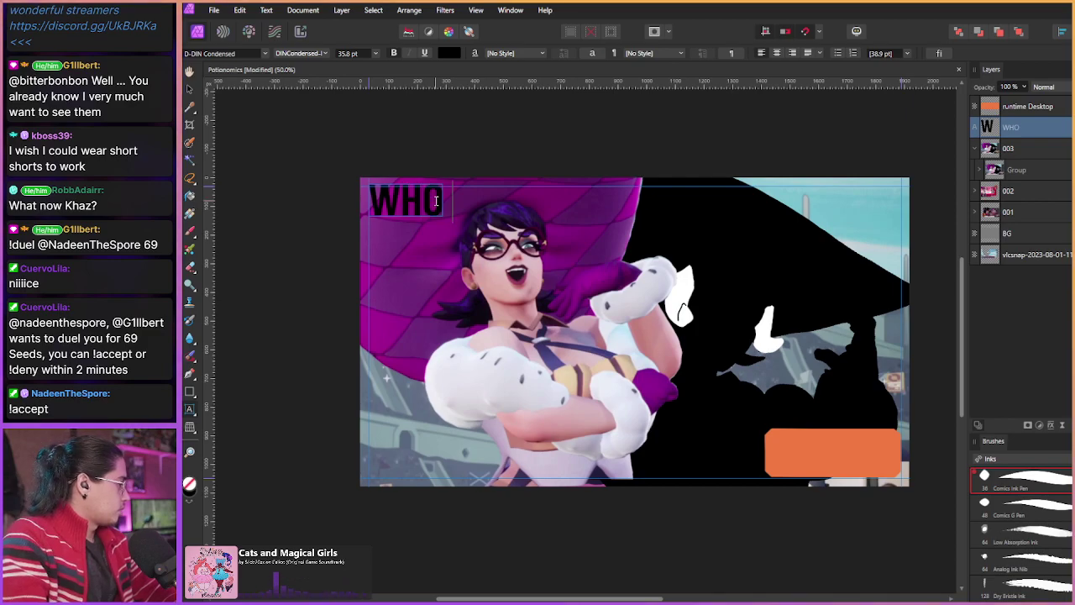
{"action": "type", "text": " WOULD BELIEVE"}
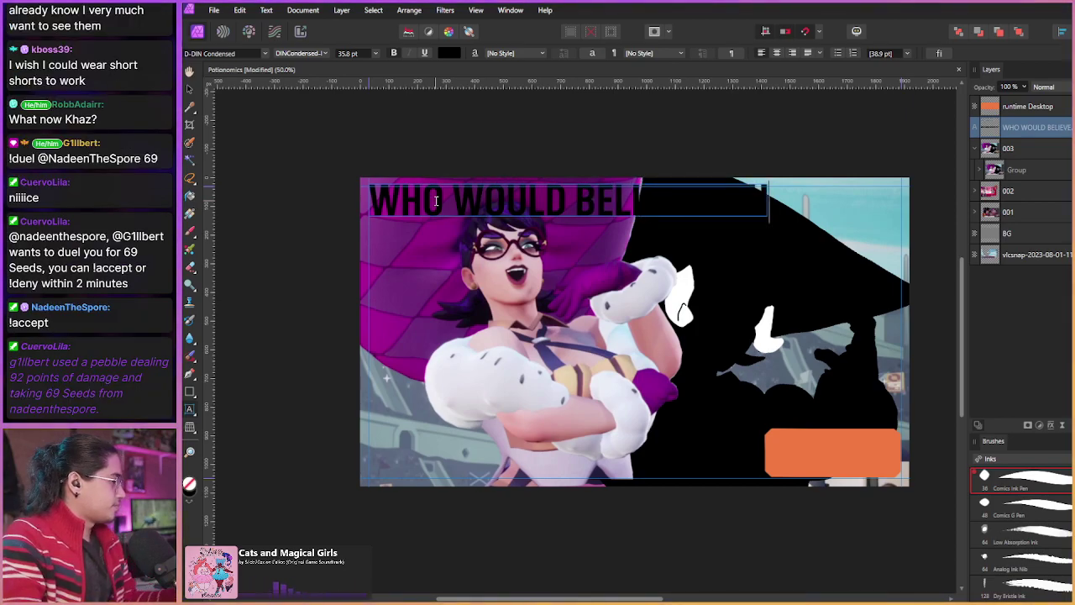
{"action": "key", "text": "Escape"}
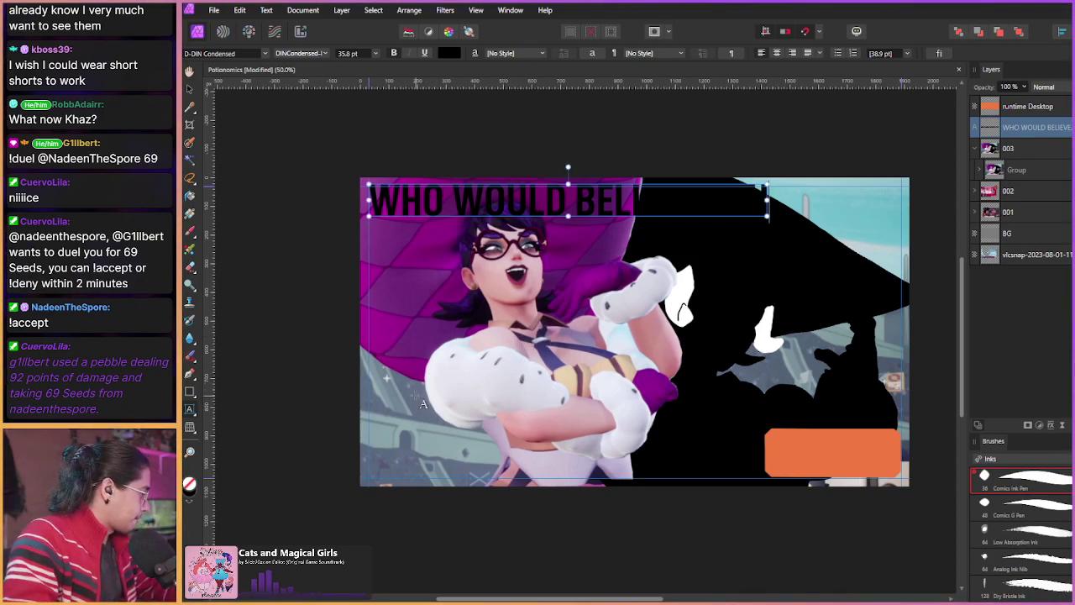
Step: Add a lower caption 'OVER MY BIG NATURAL' and replace BIG with NATURALS
{"action": "left_click_drag", "start_coordinate": [454, 399], "coordinate": [487, 435]}
{"action": "type", "text": "OVER"}
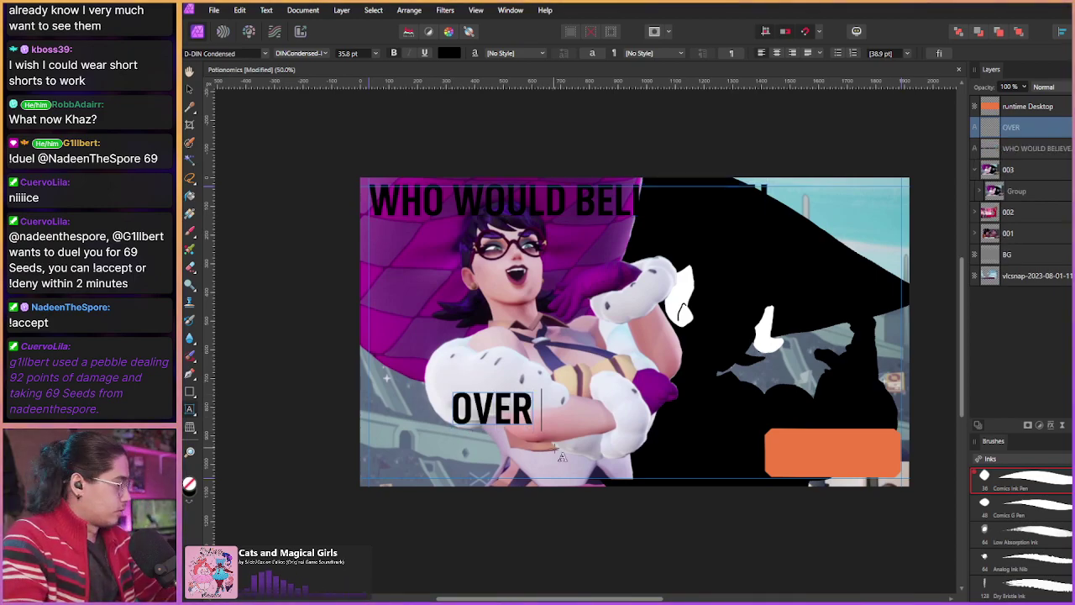
{"action": "type", "text": " MY BIG NATURAL"}
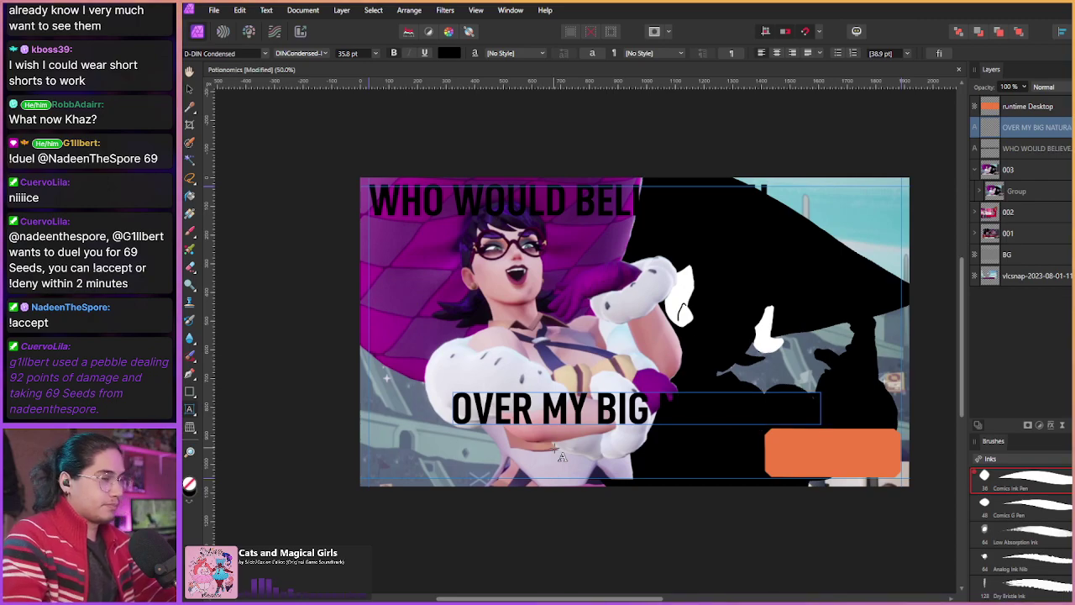
{"action": "key", "text": "Escape"}
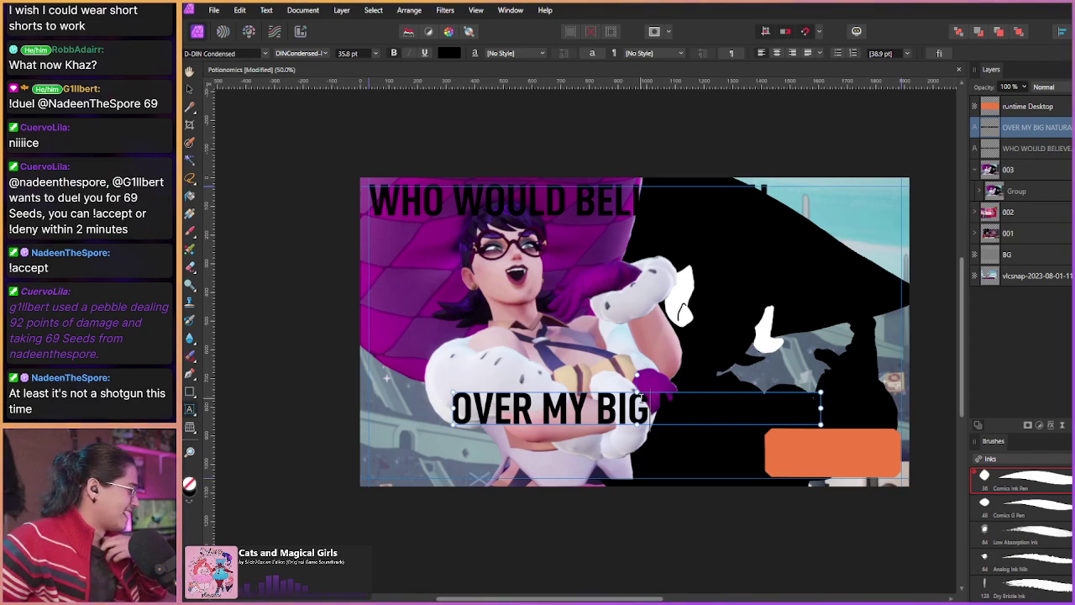
{"action": "double_click", "coordinate": [639, 408]}
{"action": "key", "text": "BackSpace"}
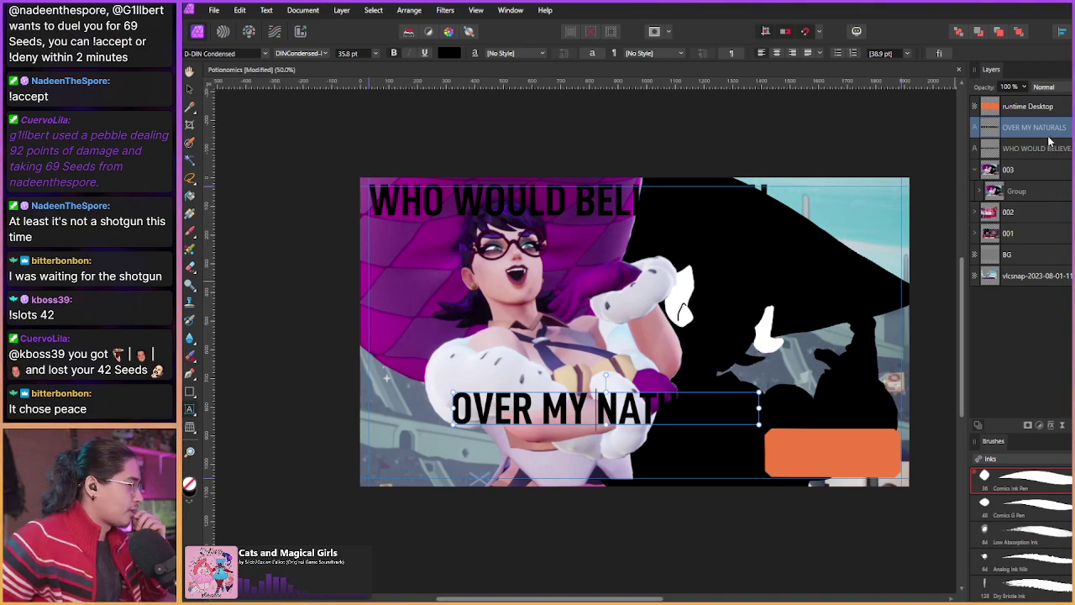
Step: Turn the whole OVER MY NATURALS caption white with the HSL L slider
{"action": "left_click", "coordinate": [450, 53]}
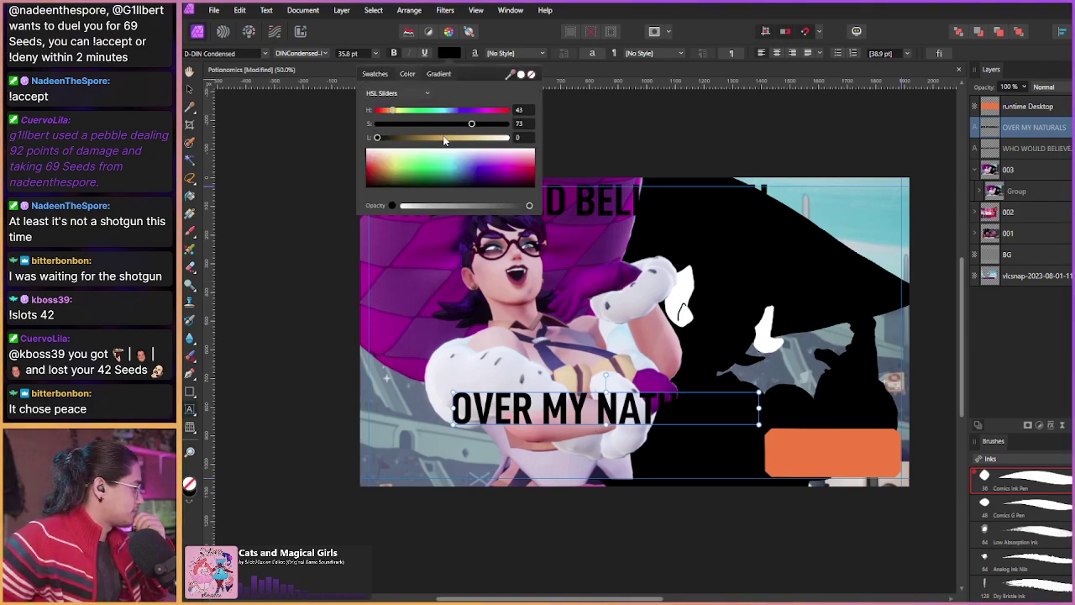
{"action": "triple_click", "coordinate": [623, 422]}
{"action": "left_click", "coordinate": [449, 53]}
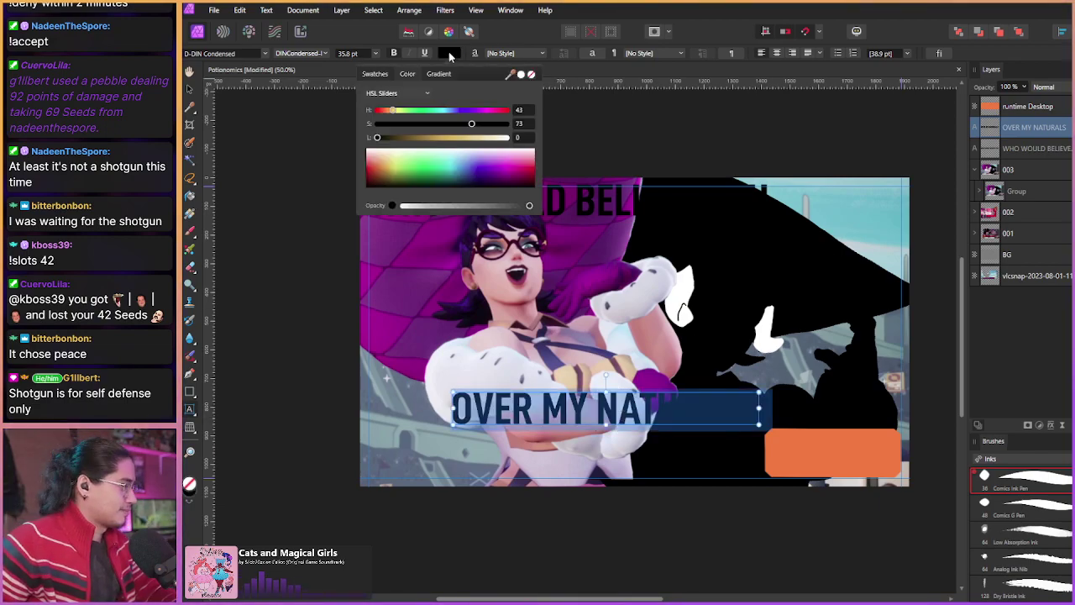
{"action": "left_click_drag", "start_coordinate": [377, 137], "coordinate": [510, 137]}
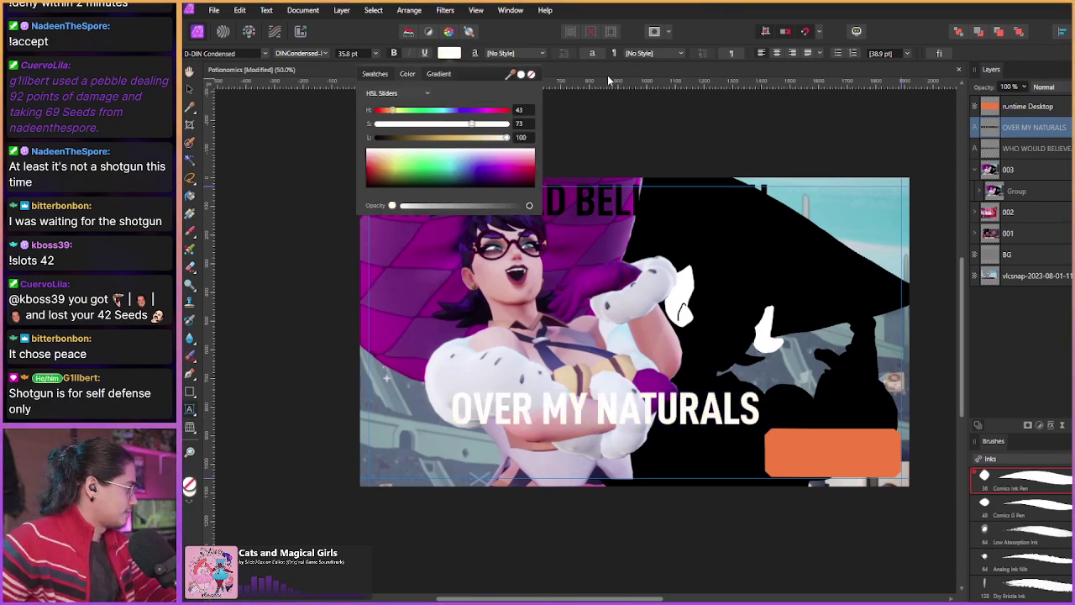
Step: Turn the WHO WOULD BELIEVE YOU caption white as well
{"action": "left_click", "coordinate": [1030, 148]}
{"action": "left_click", "coordinate": [452, 54]}
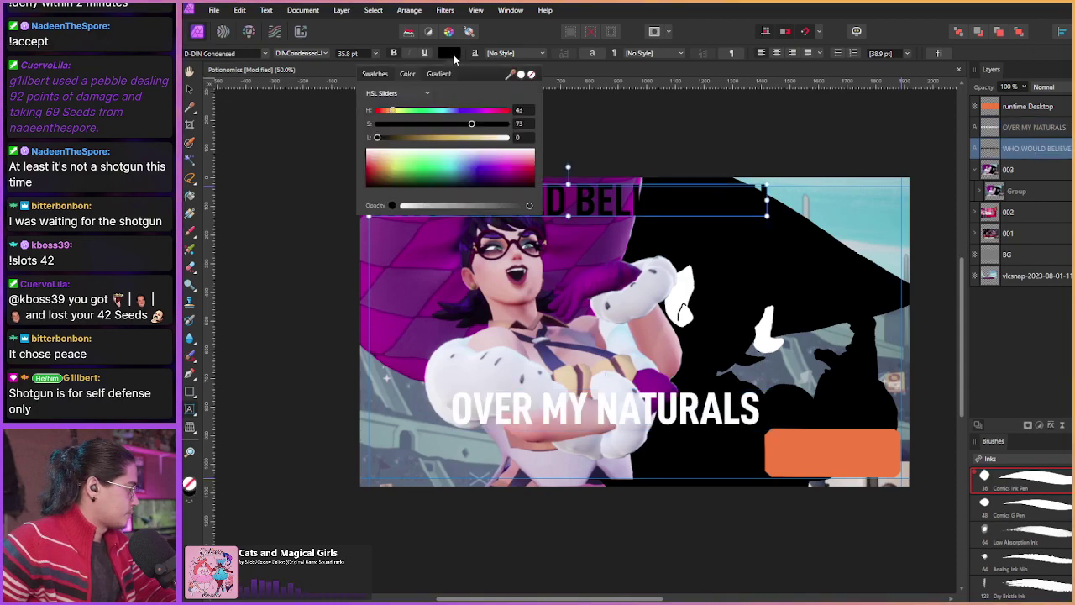
{"action": "left_click_drag", "start_coordinate": [481, 141], "coordinate": [509, 137]}
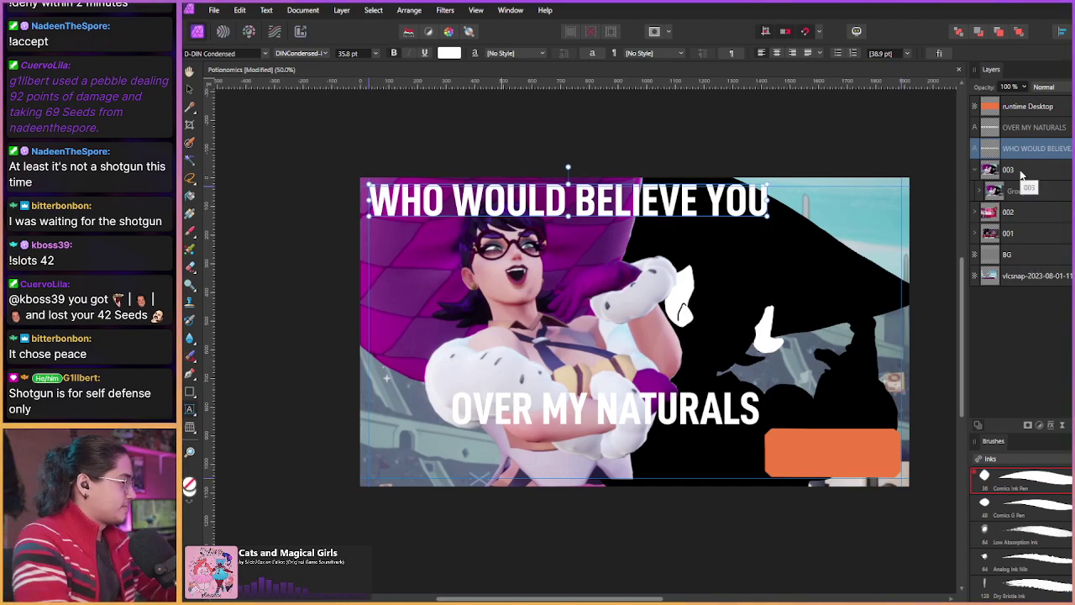
Step: Select the OVER MY NATURALS caption, undoing an accidental squashed resize and text replacement
{"action": "left_click", "coordinate": [990, 134]}
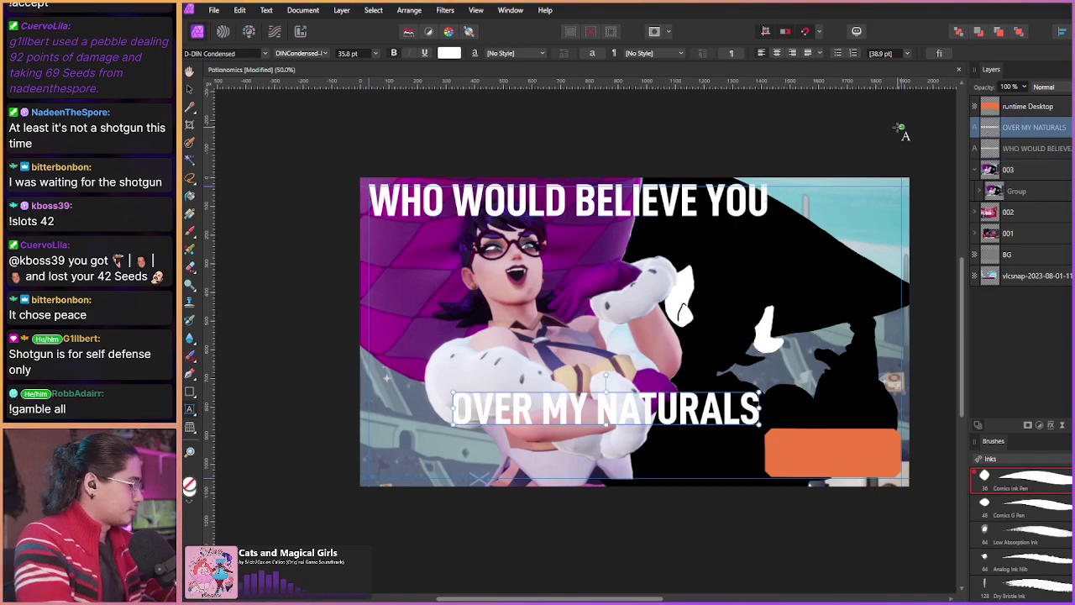
{"action": "left_click", "coordinate": [600, 386]}
{"action": "key", "text": "shift+Home"}
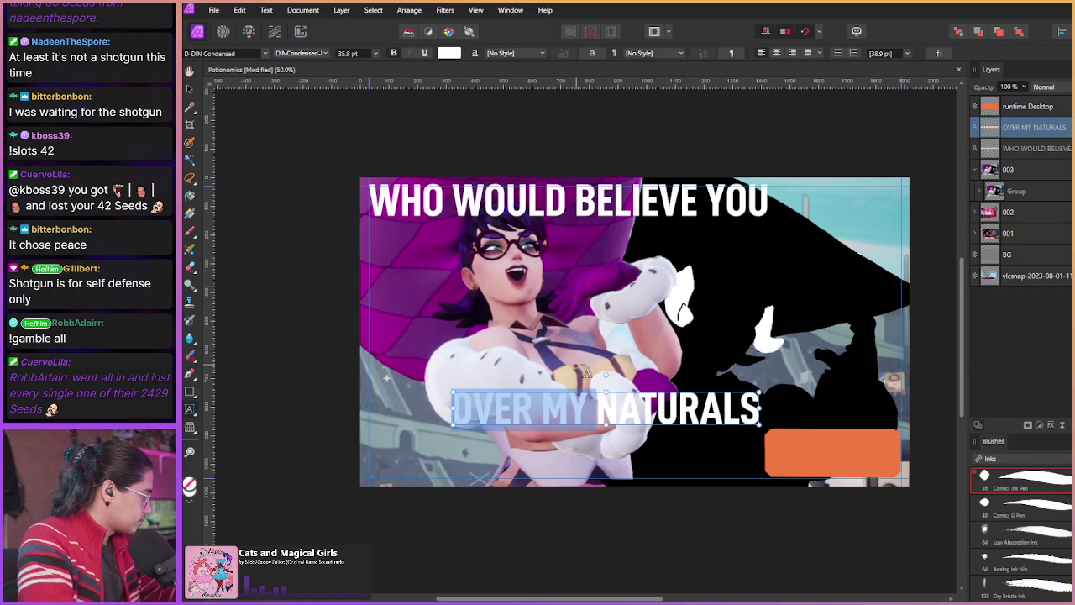
{"action": "left_click_drag", "start_coordinate": [761, 392], "coordinate": [776, 413]}
{"action": "key", "text": "ctrl+z"}
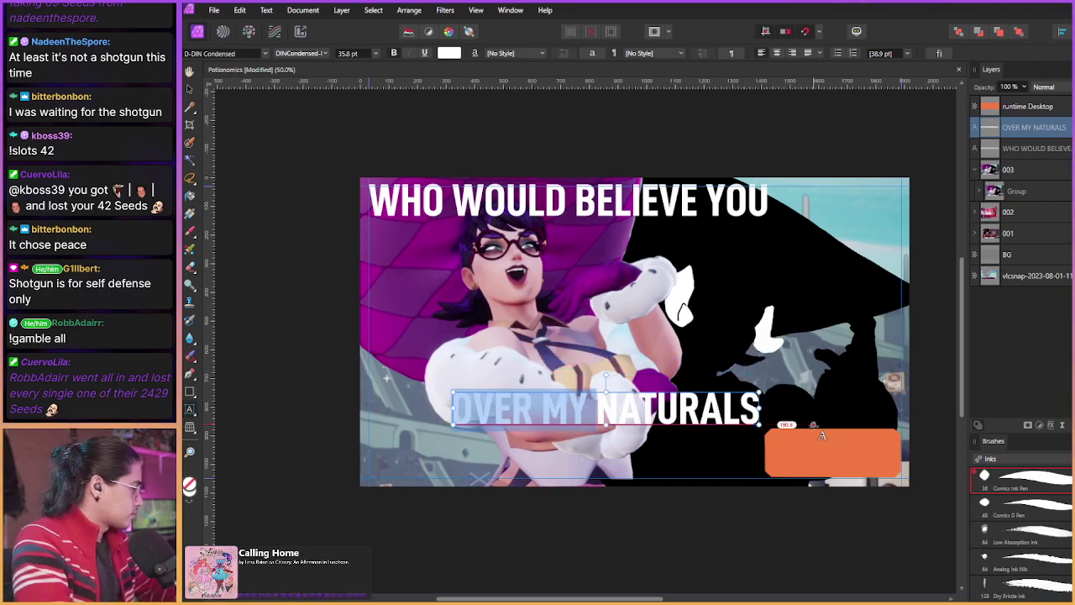
{"action": "type", "text": "V"}
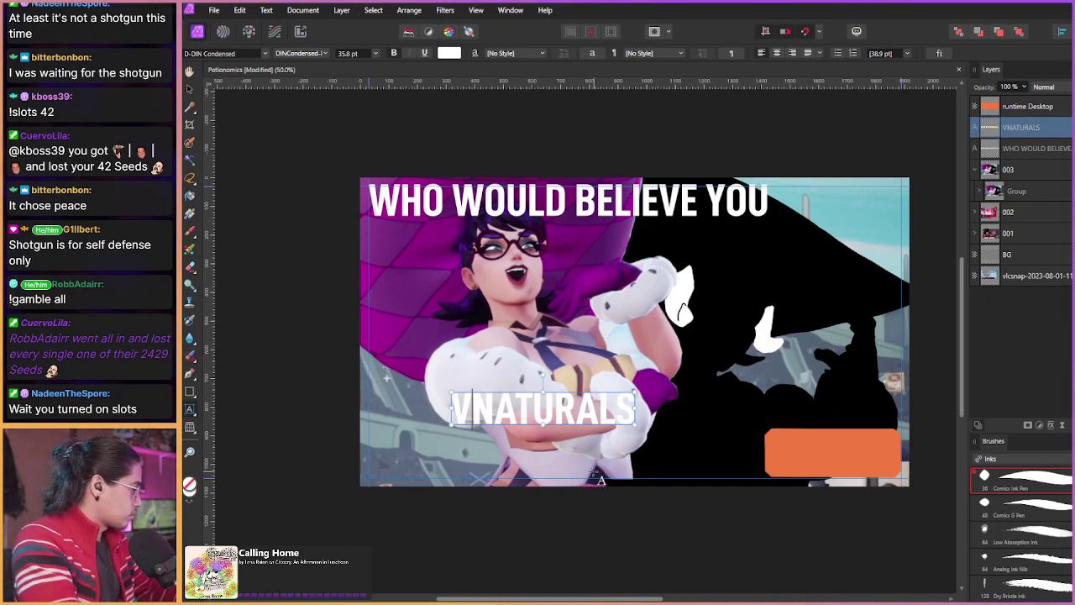
{"action": "key", "text": "Escape"}
{"action": "key", "text": "ctrl+z"}
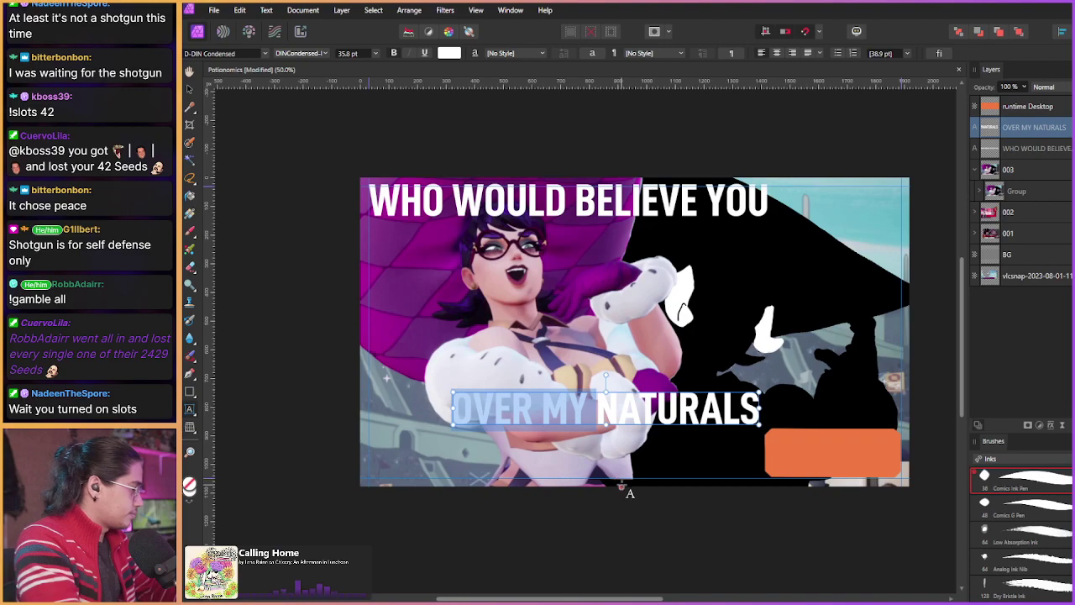
{"action": "key", "text": "Escape"}
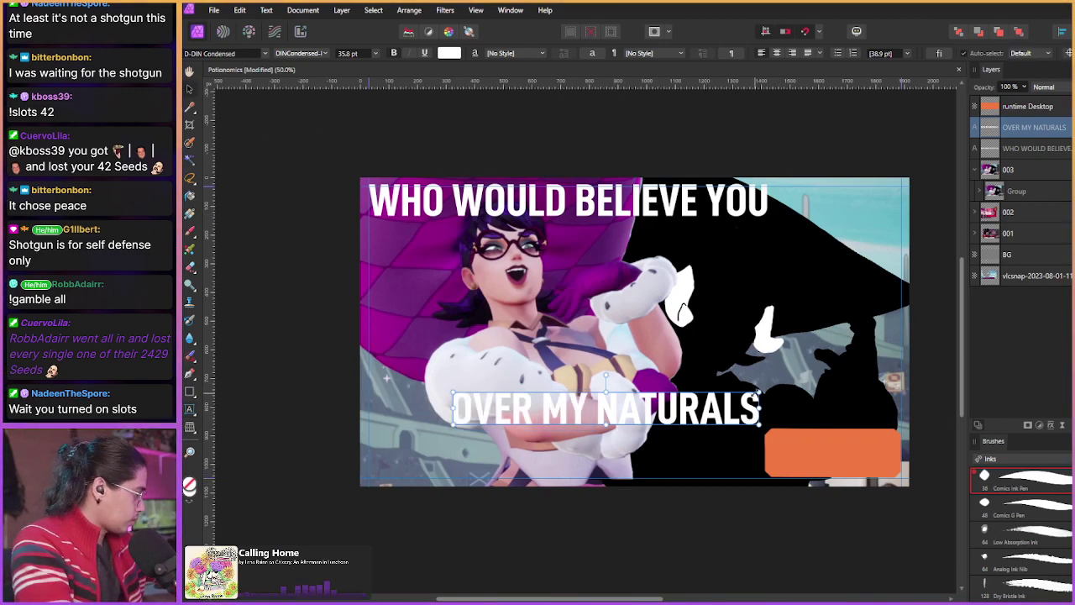
Step: Scale OVER MY NATURALS to 41.3 pt, shift it right, and enlarge the top caption to 37.1 pt
{"action": "left_click_drag", "start_coordinate": [761, 393], "coordinate": [804, 368]}
{"action": "left_click_drag", "start_coordinate": [679, 428], "coordinate": [704, 433]}
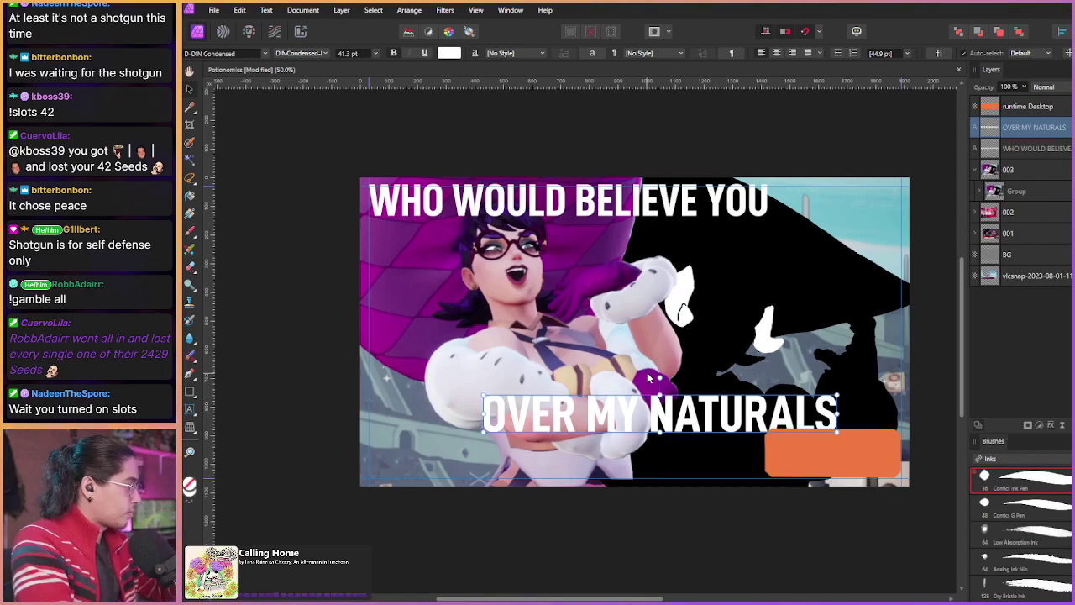
{"action": "mouse_move", "coordinate": [509, 429]}
{"action": "left_mouse_down"}
{"action": "mouse_move", "coordinate": [523, 437]}
{"action": "mouse_move", "coordinate": [515, 431]}
{"action": "left_mouse_up"}
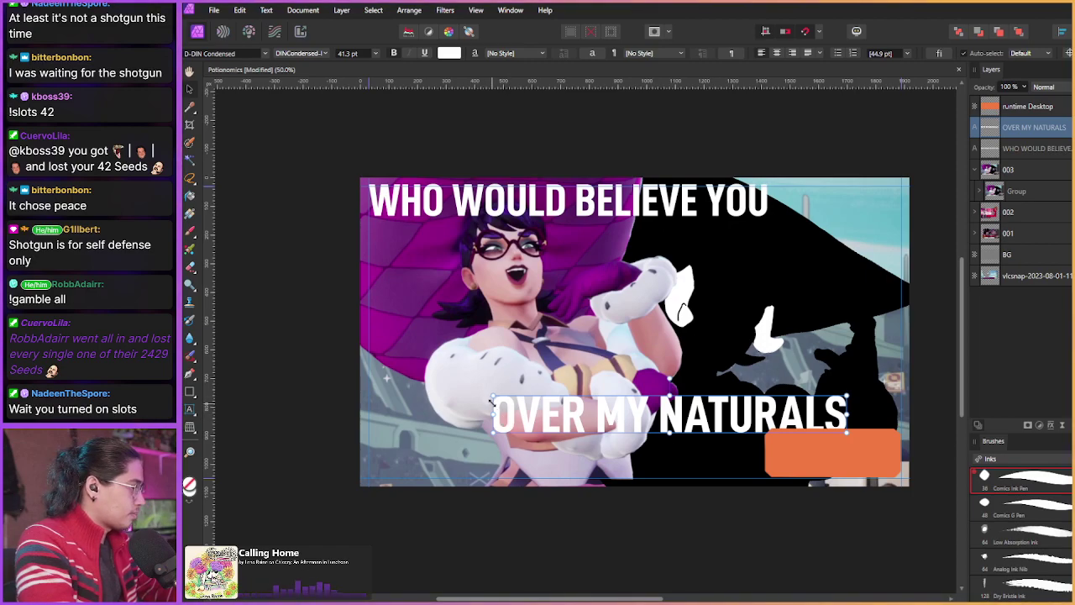
{"action": "left_click", "coordinate": [555, 214]}
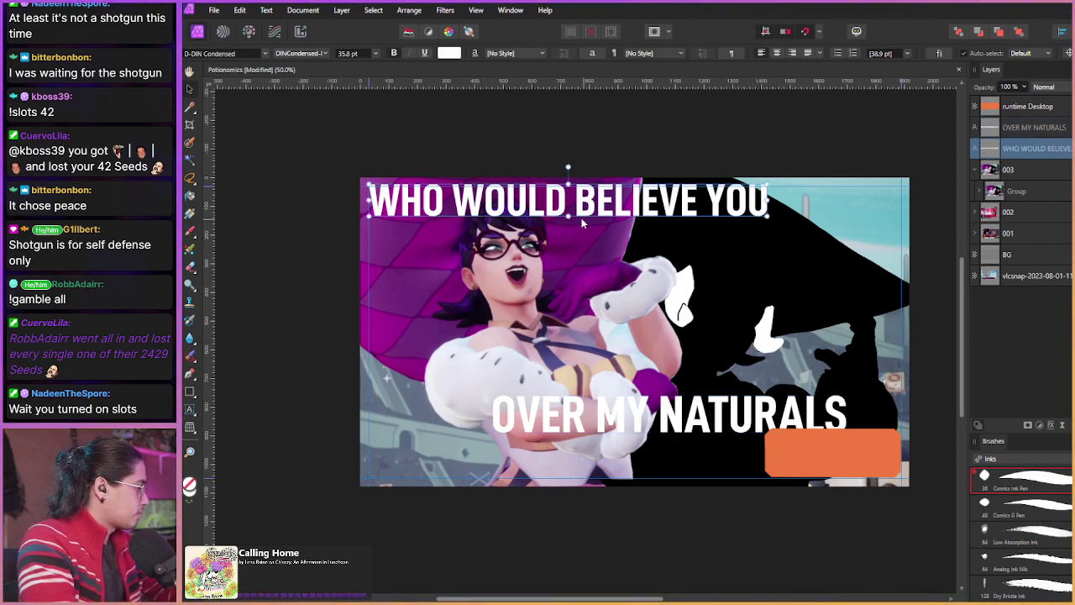
{"action": "mouse_move", "coordinate": [770, 216]}
{"action": "left_mouse_down"}
{"action": "mouse_move", "coordinate": [802, 220]}
{"action": "mouse_move", "coordinate": [782, 218]}
{"action": "left_mouse_up"}
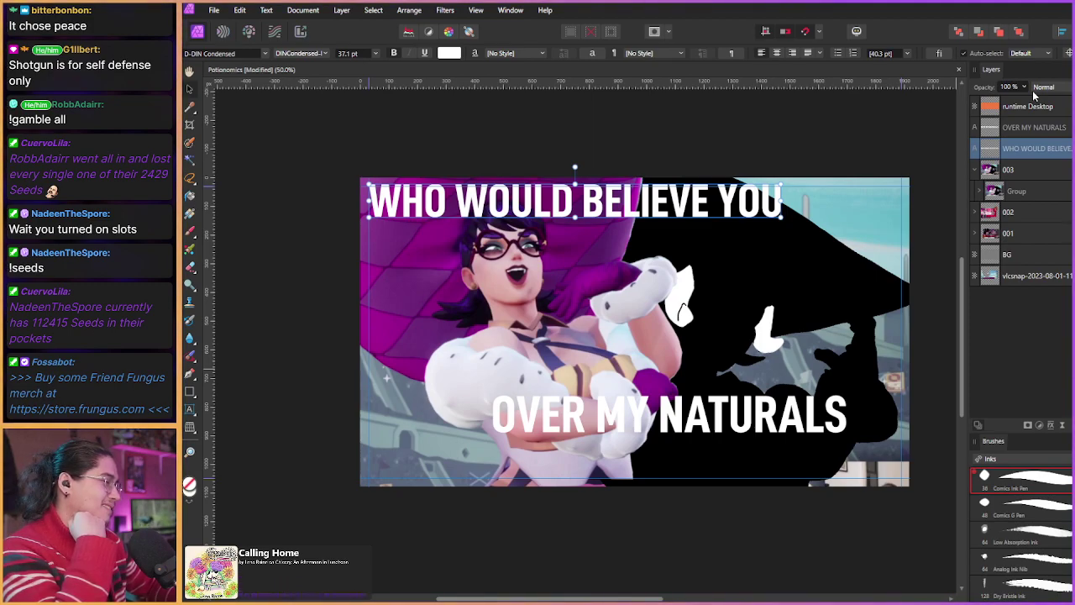
{"action": "left_click", "coordinate": [979, 192]}
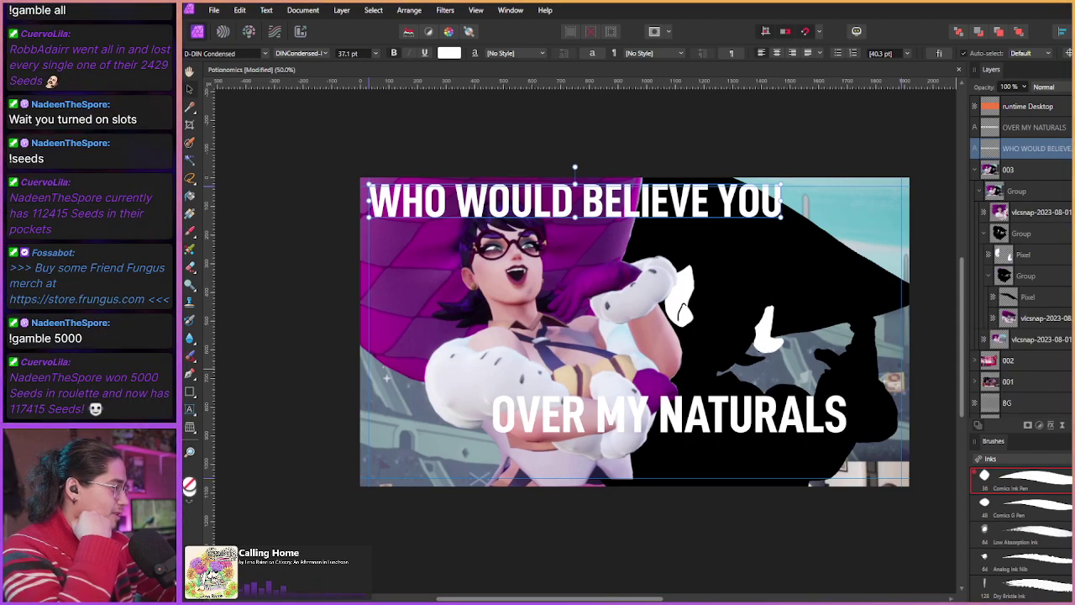
{"action": "left_click", "coordinate": [1027, 275]}
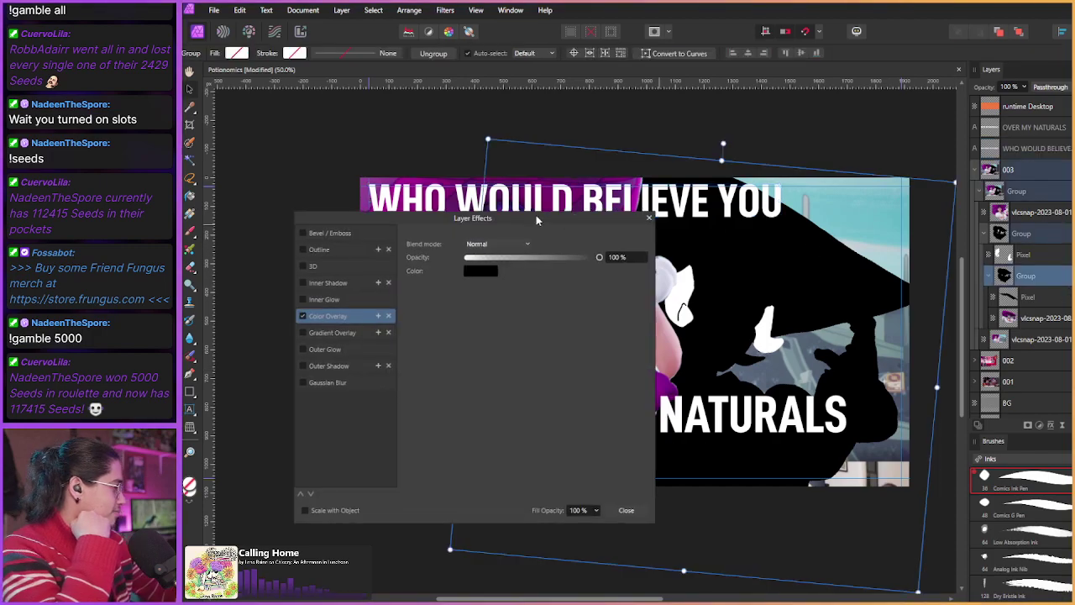
{"action": "left_click", "coordinate": [303, 315]}
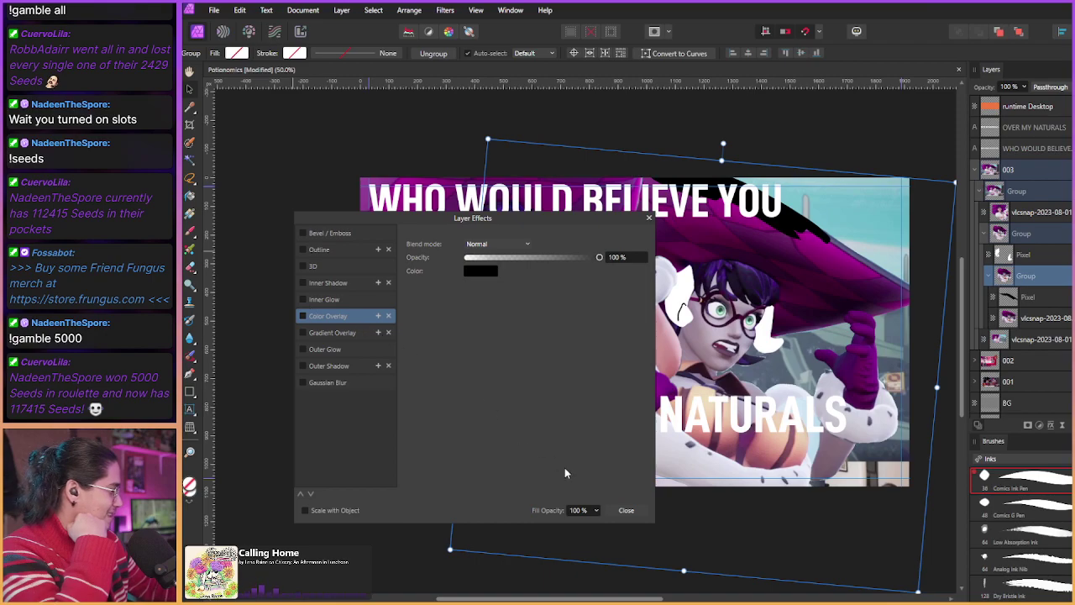
{"action": "left_click", "coordinate": [627, 510]}
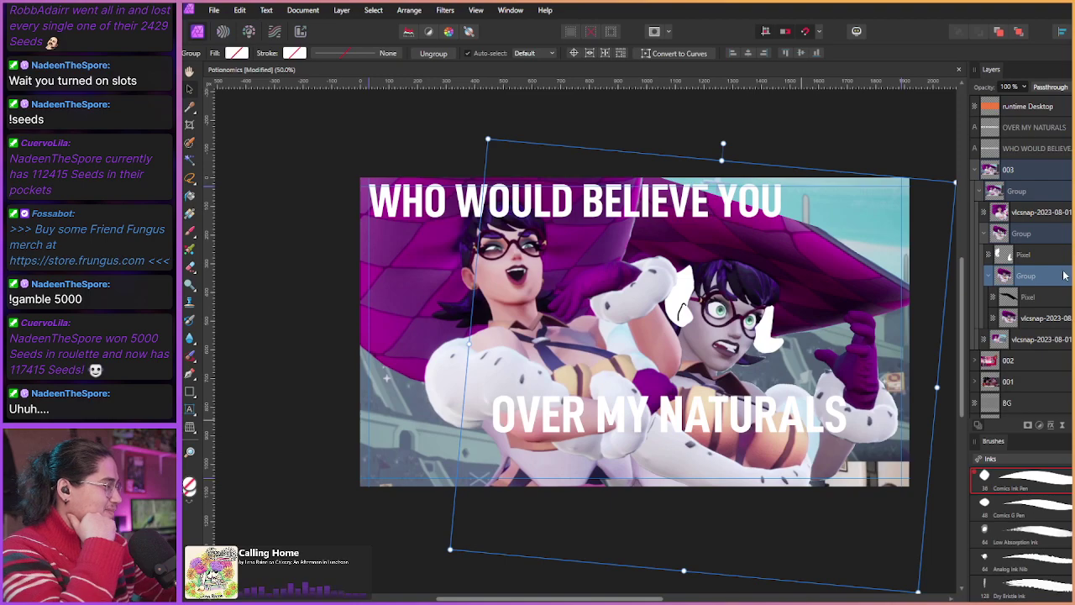
{"action": "left_click", "coordinate": [1051, 425]}
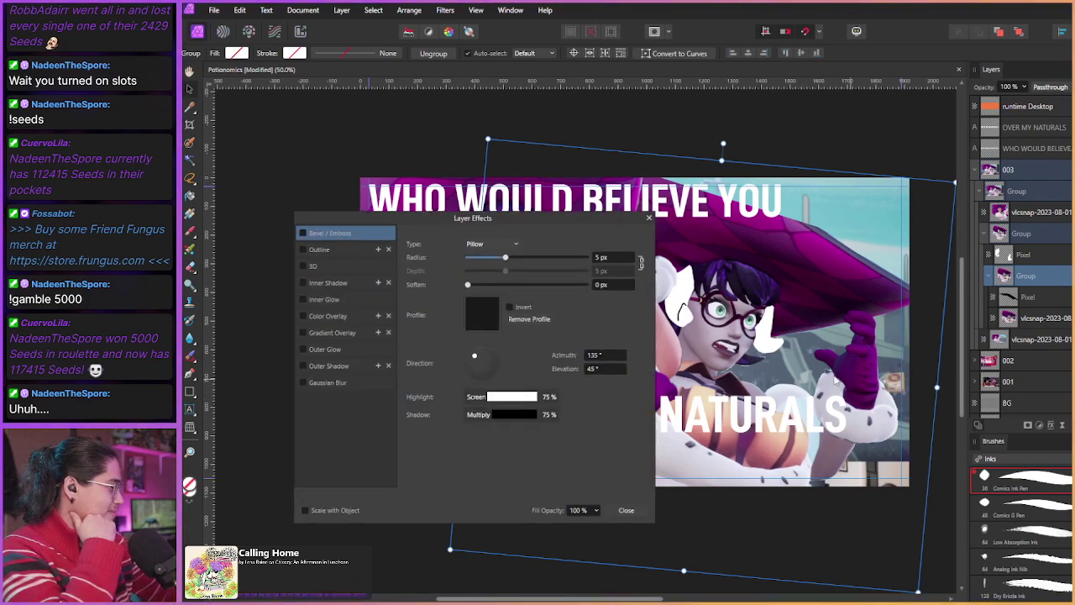
{"action": "left_click", "coordinate": [302, 316]}
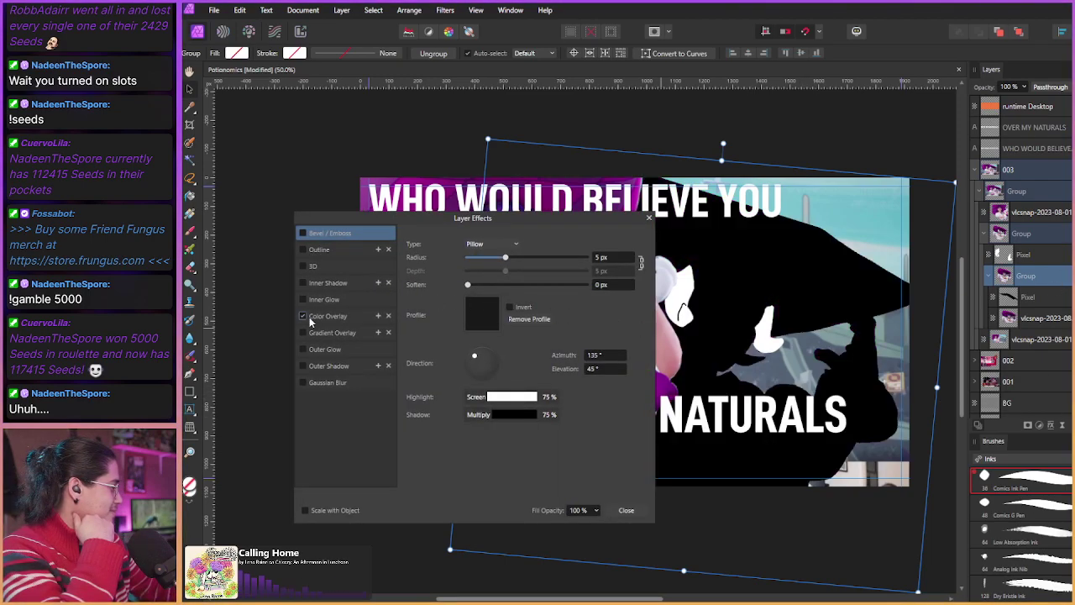
{"action": "left_click", "coordinate": [625, 510]}
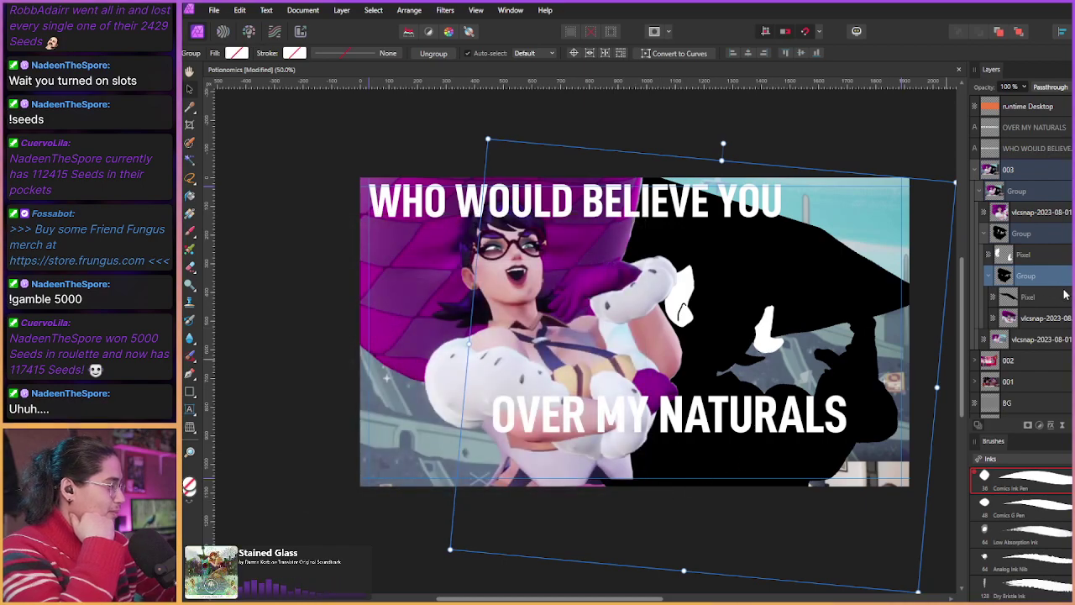
{"action": "left_click", "coordinate": [1027, 297]}
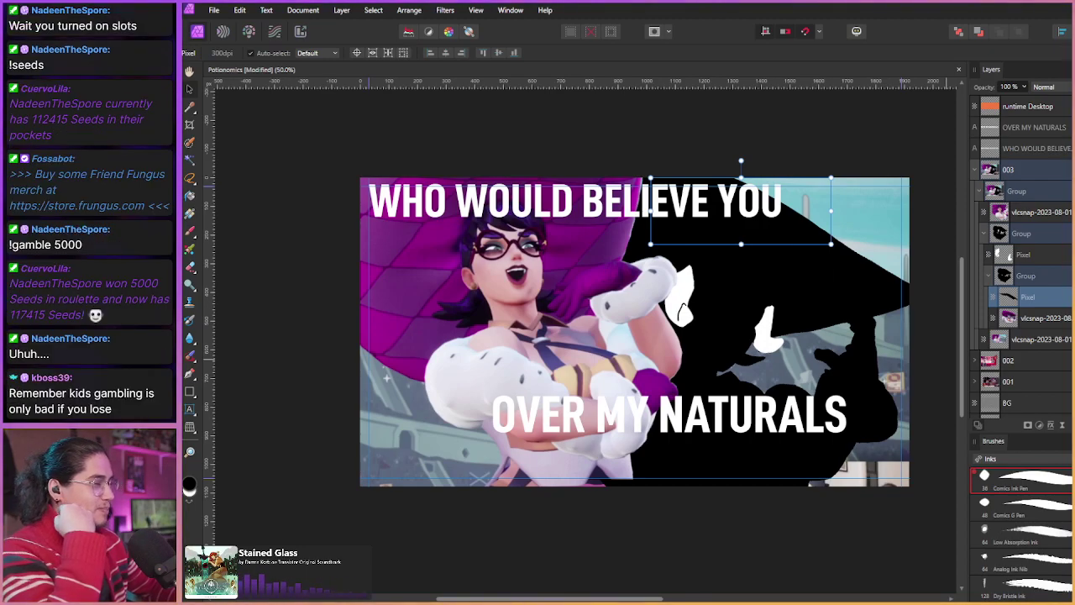
Step: Collapse the Group and drag the OVER MY NATURALS layer below WHO WOULD BELIEVE YOU
{"action": "left_click", "coordinate": [980, 192]}
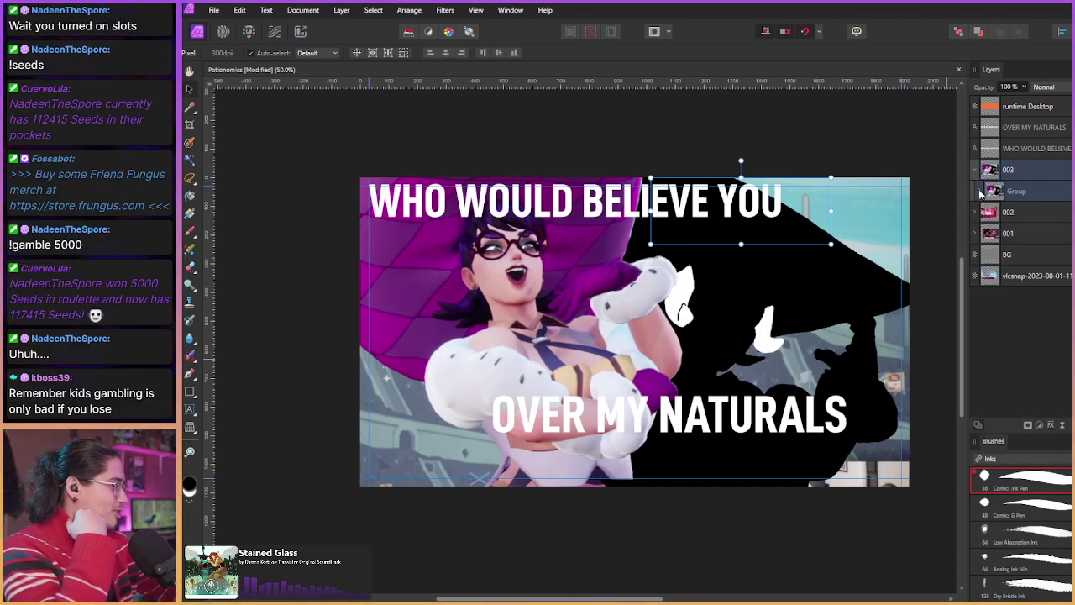
{"action": "left_click", "coordinate": [1005, 194]}
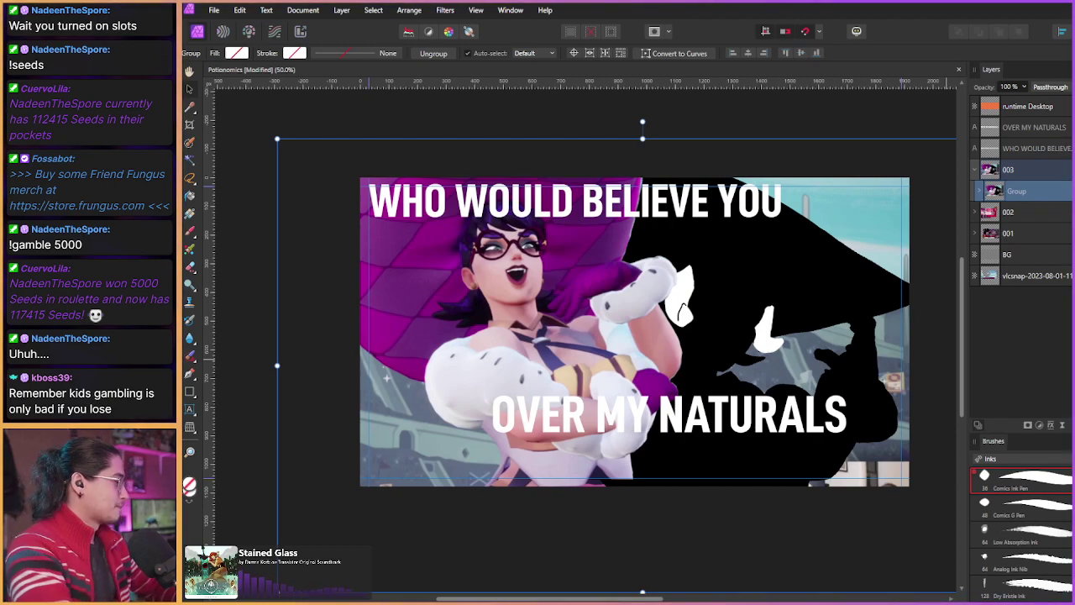
{"action": "left_click", "coordinate": [984, 191]}
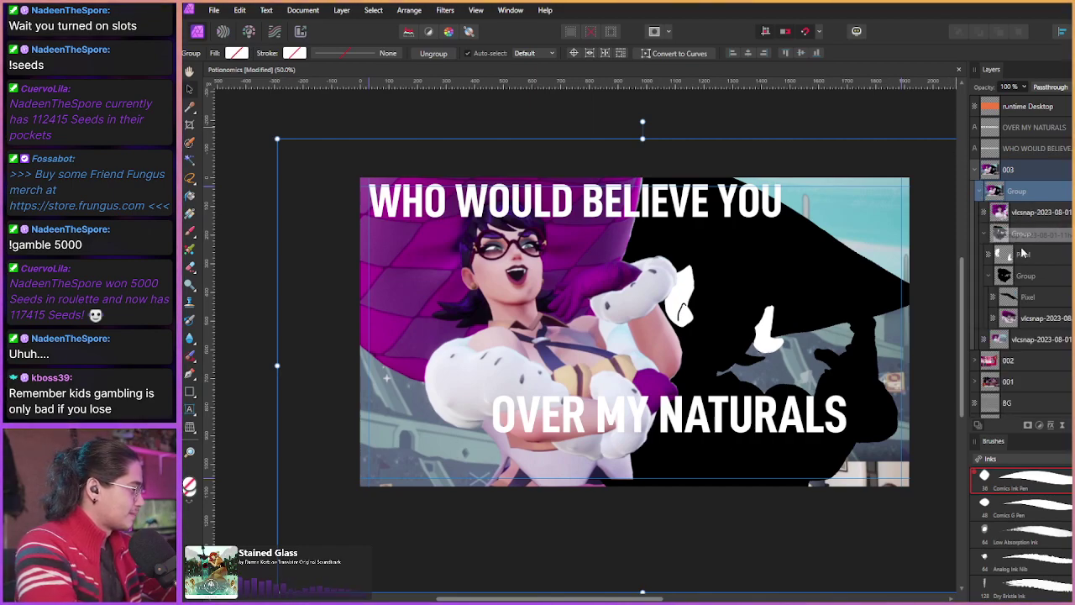
{"action": "left_click", "coordinate": [980, 191]}
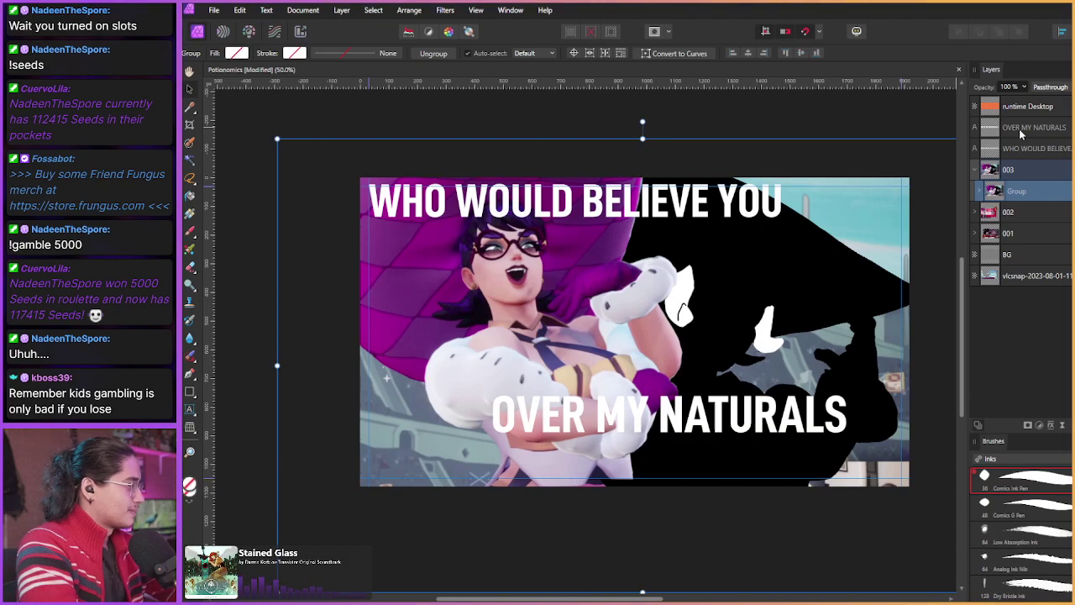
{"action": "left_click_drag", "start_coordinate": [1023, 130], "coordinate": [1012, 148]}
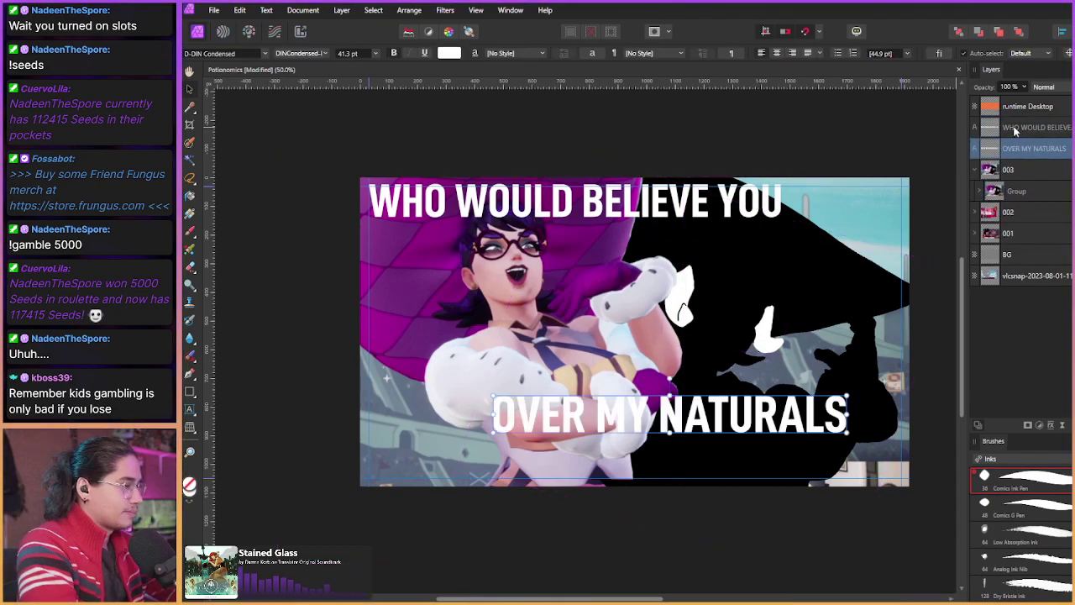
Step: Scale up the WHO WOULD BELIEVE YOU text frame from its bottom-right handle
{"action": "left_click", "coordinate": [1013, 135]}
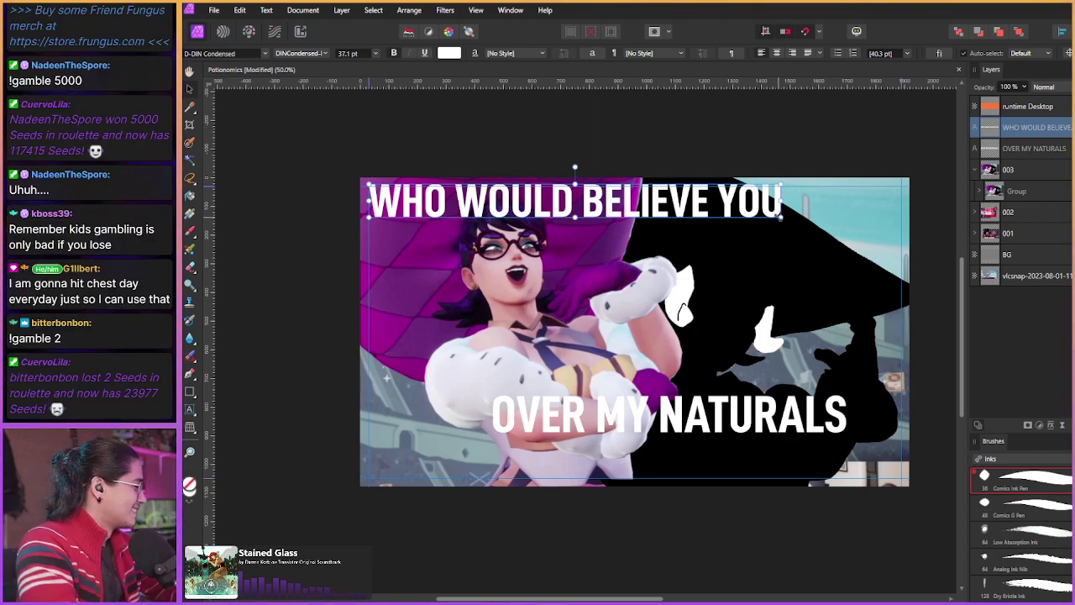
{"action": "left_click_drag", "start_coordinate": [783, 217], "coordinate": [803, 232]}
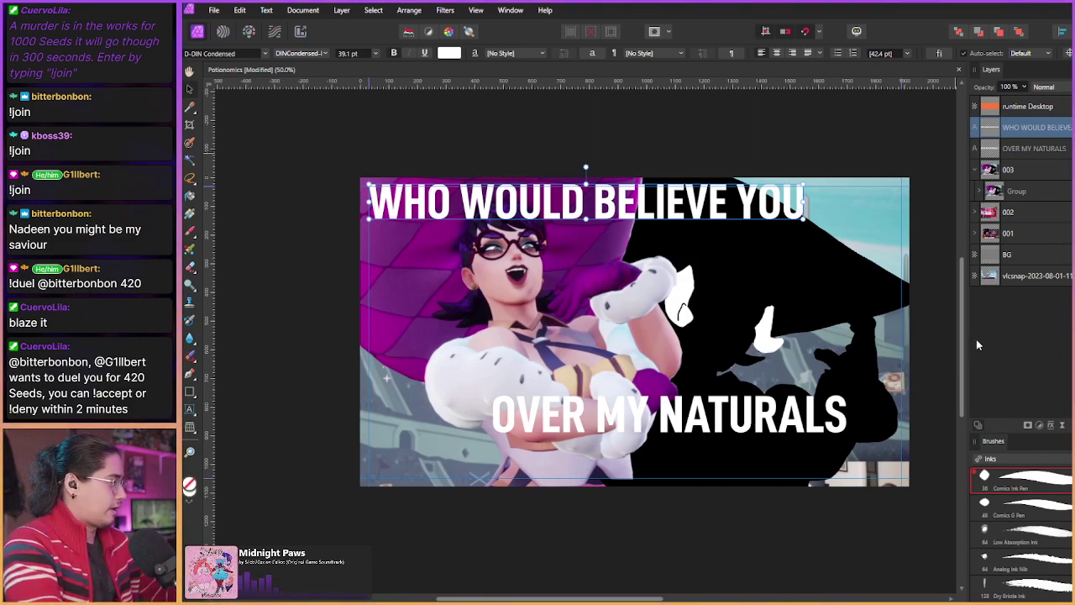
Step: Select the WHO WOULD BELIEVE YOU and OVER MY NATURALS layers together and group them with Ctrl+G
{"action": "left_click", "coordinate": [1015, 149], "text": "shift"}
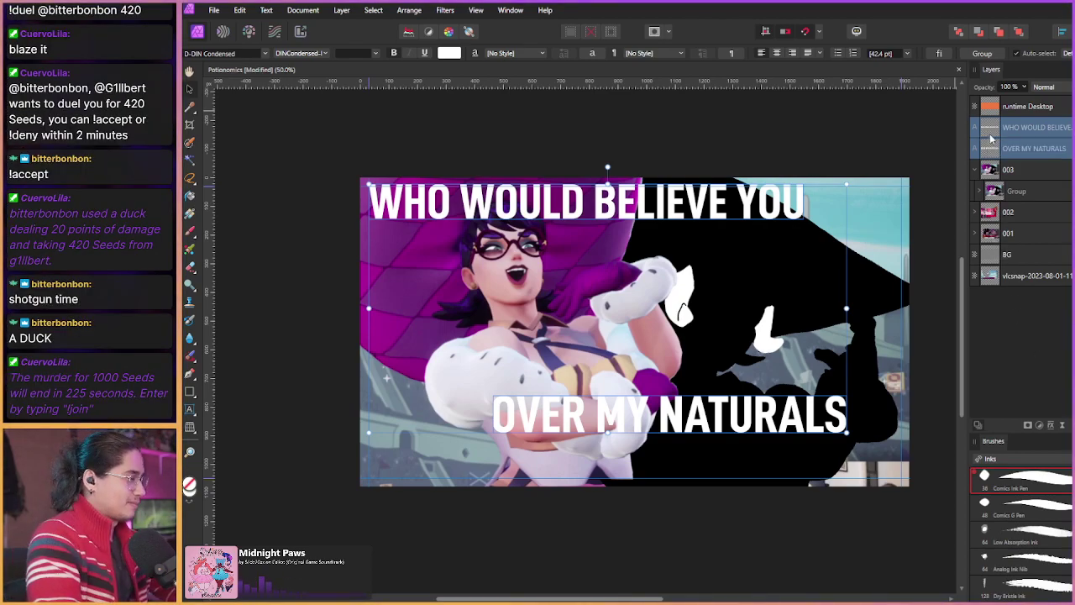
{"action": "left_click", "coordinate": [1015, 151]}
{"action": "left_click", "coordinate": [1018, 128]}
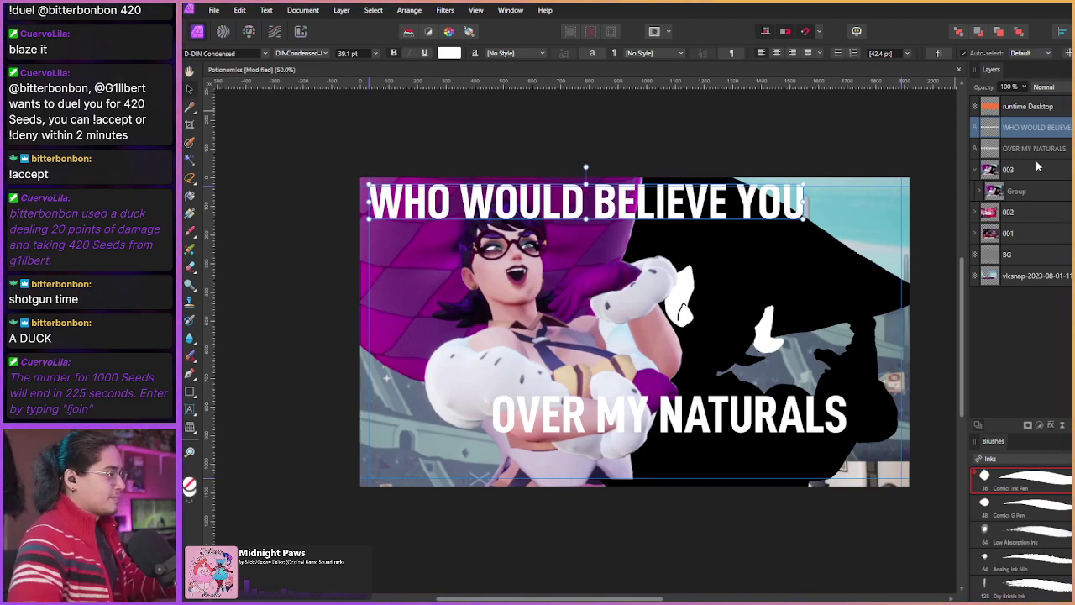
{"action": "left_click", "coordinate": [1023, 153], "text": "shift"}
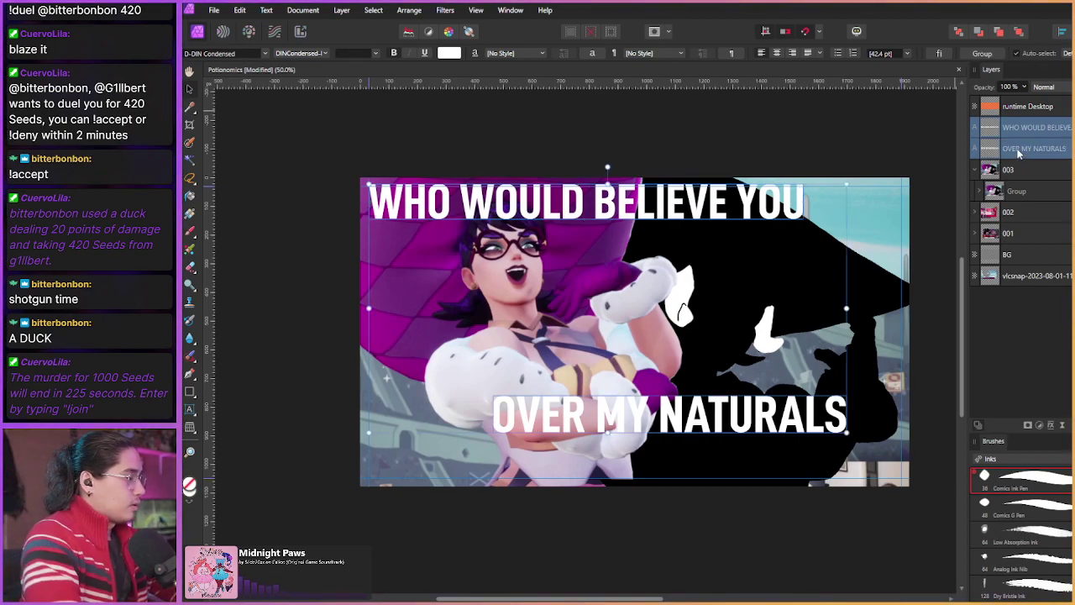
{"action": "key", "text": "ctrl+g"}
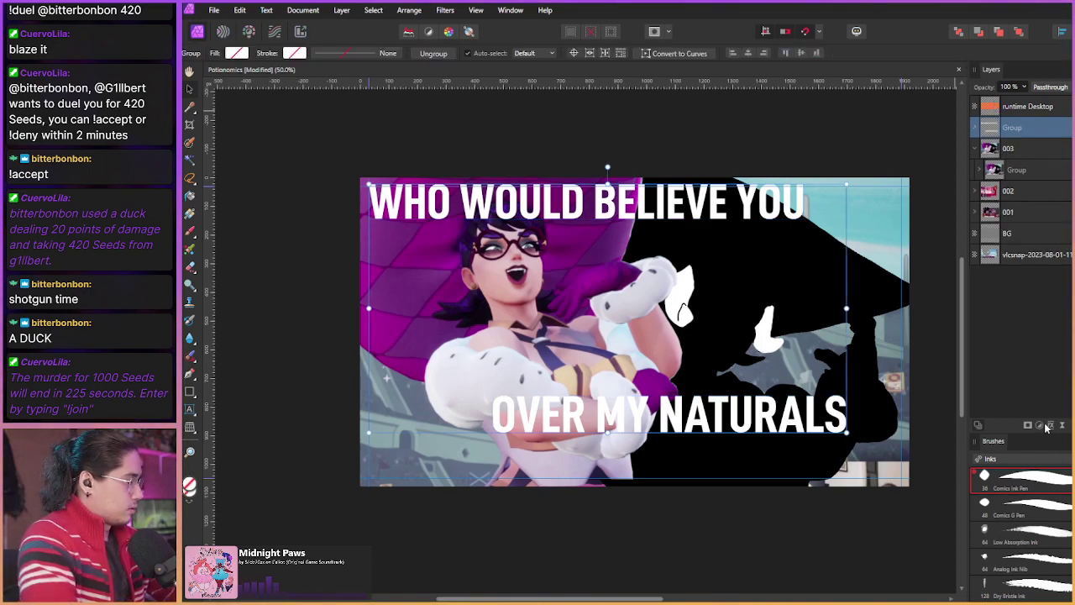
Step: Enable a black solid Outline layer effect with a 12 px radius on the caption group
{"action": "left_click", "coordinate": [1044, 424]}
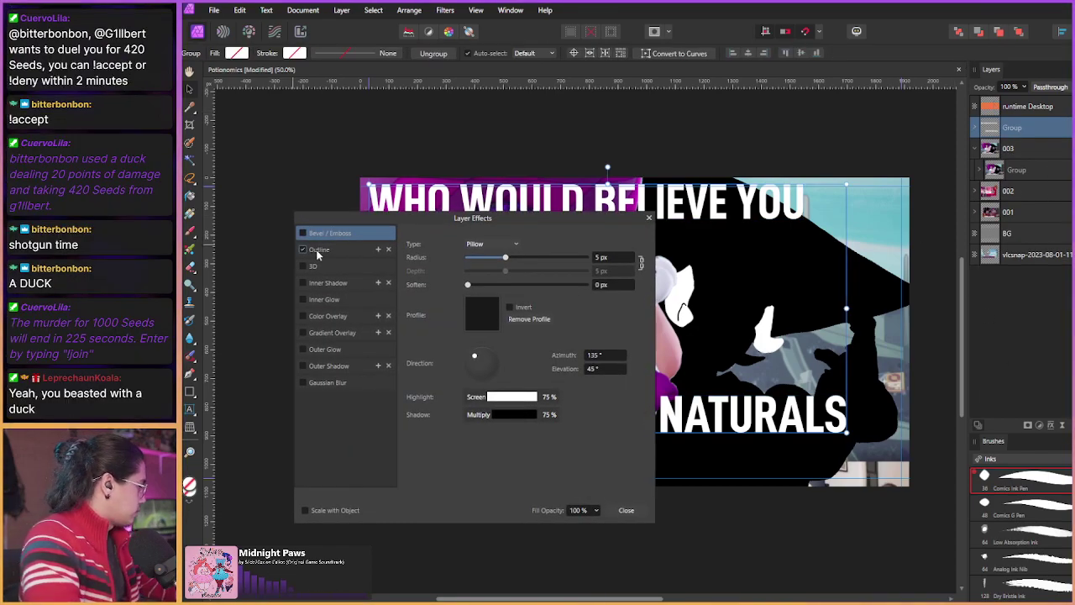
{"action": "left_click", "coordinate": [304, 249]}
{"action": "left_click_drag", "start_coordinate": [479, 268], "coordinate": [530, 291]}
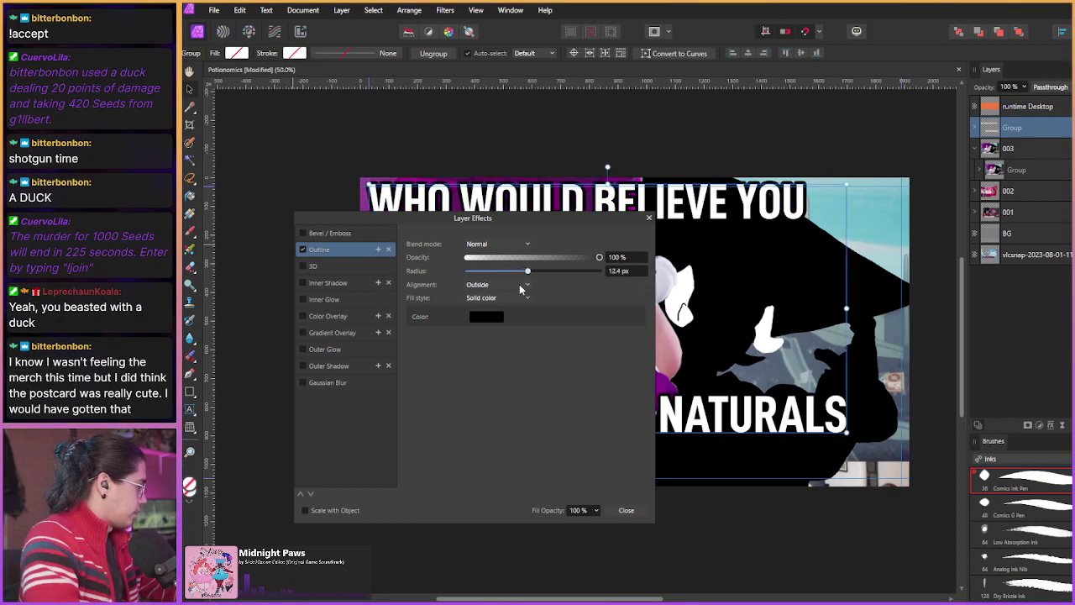
{"action": "left_click", "coordinate": [614, 273]}
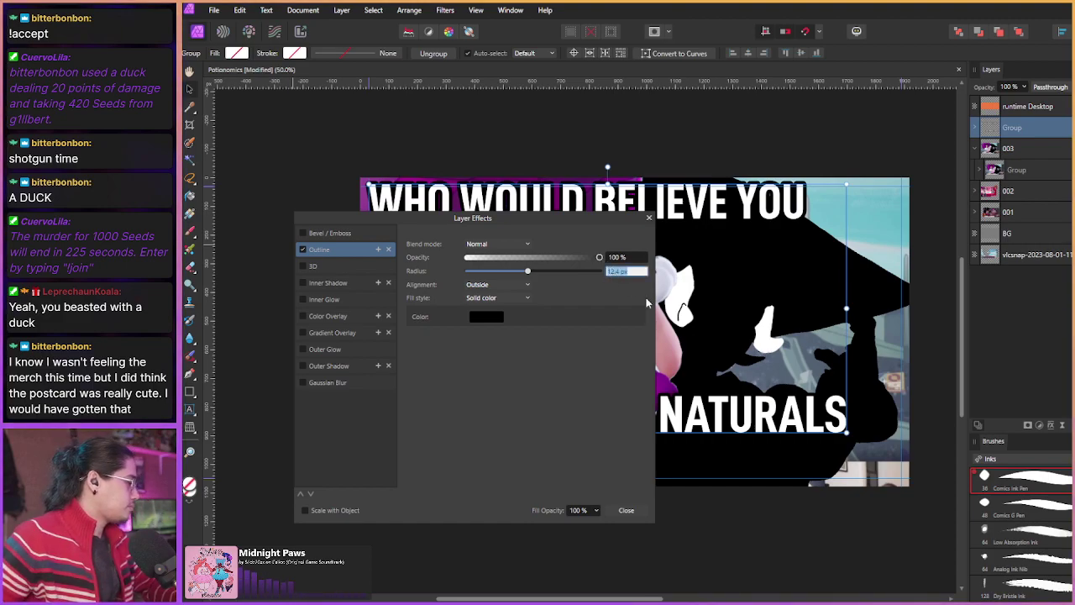
{"action": "type", "text": "12"}
{"action": "key", "text": "Return"}
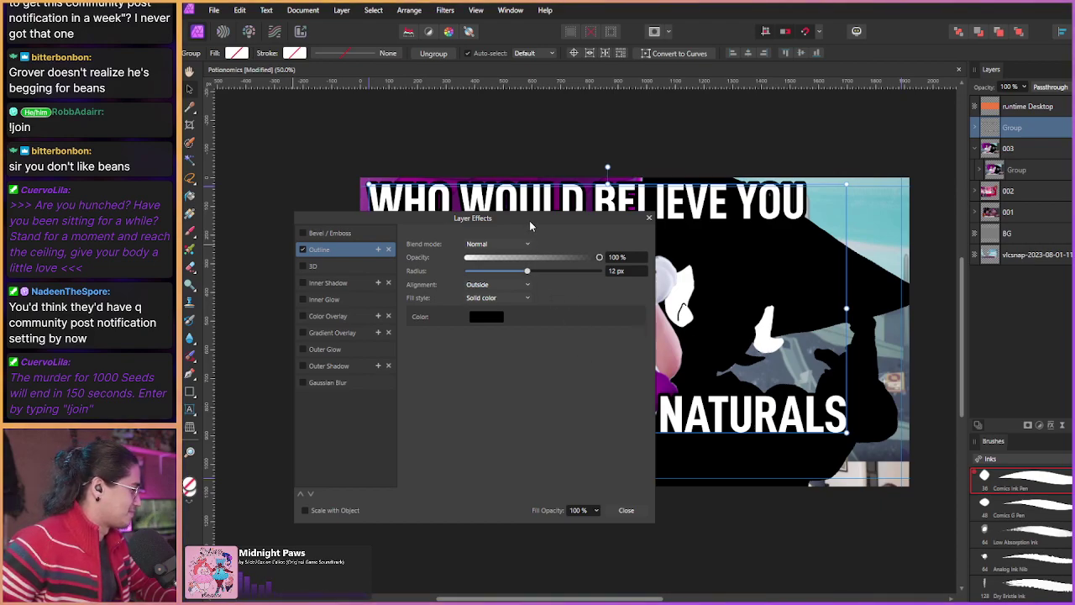
Step: Look over the Inner Shadow and Gradient Overlay settings, then close Layer Effects
{"action": "left_click_drag", "start_coordinate": [530, 225], "coordinate": [520, 228]}
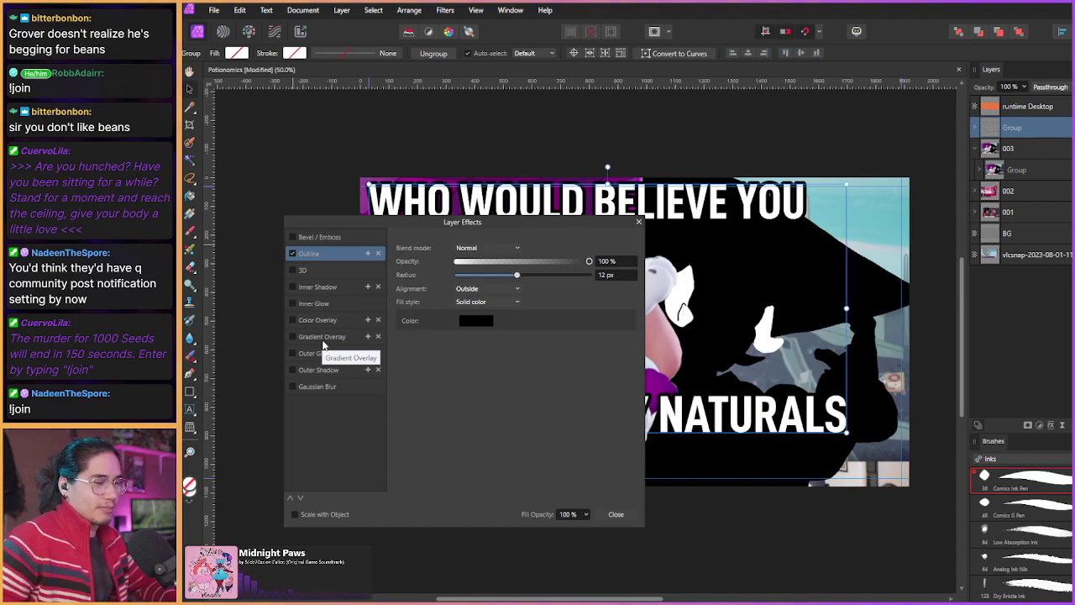
{"action": "left_click", "coordinate": [336, 285]}
{"action": "left_click", "coordinate": [328, 338]}
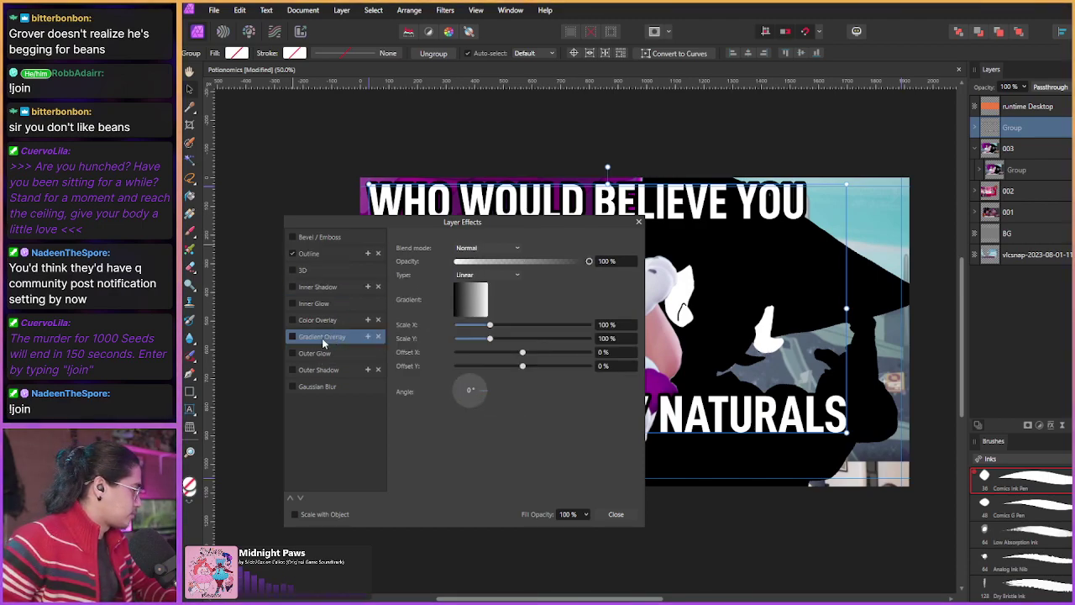
{"action": "left_click_drag", "start_coordinate": [403, 219], "coordinate": [413, 340]}
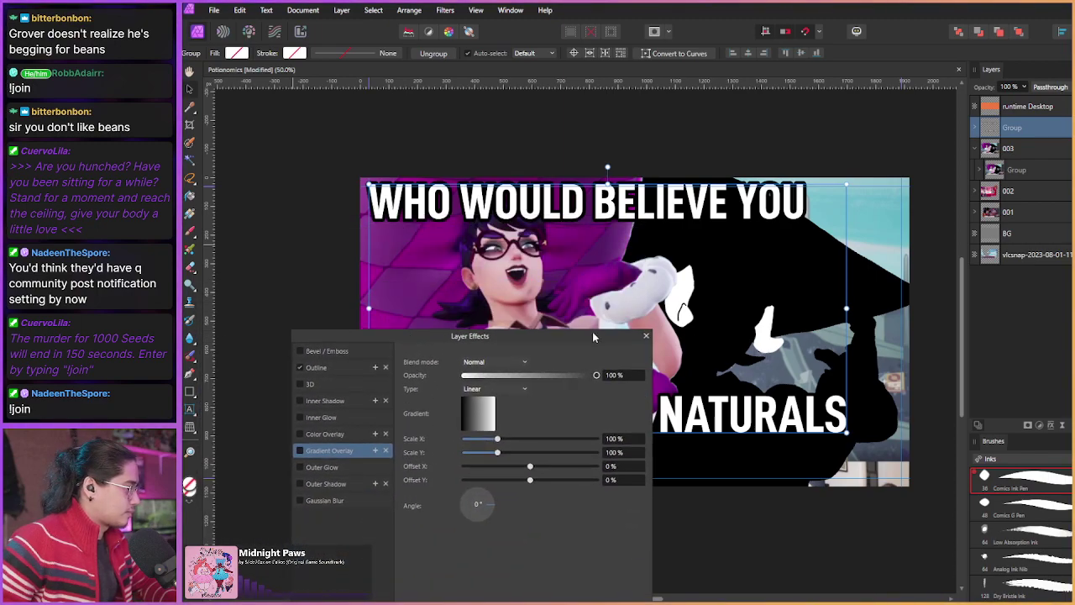
{"action": "left_click", "coordinate": [646, 336]}
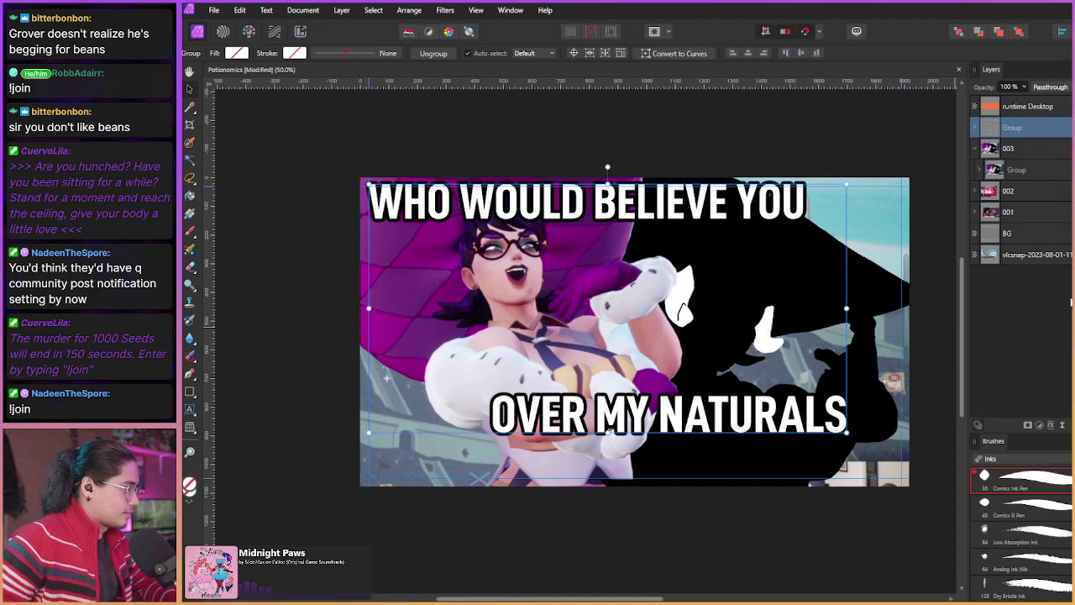
Step: Select the stadium vlcsnap layer in the 003 group and add a new pixel layer above it
{"action": "left_click", "coordinate": [1055, 214]}
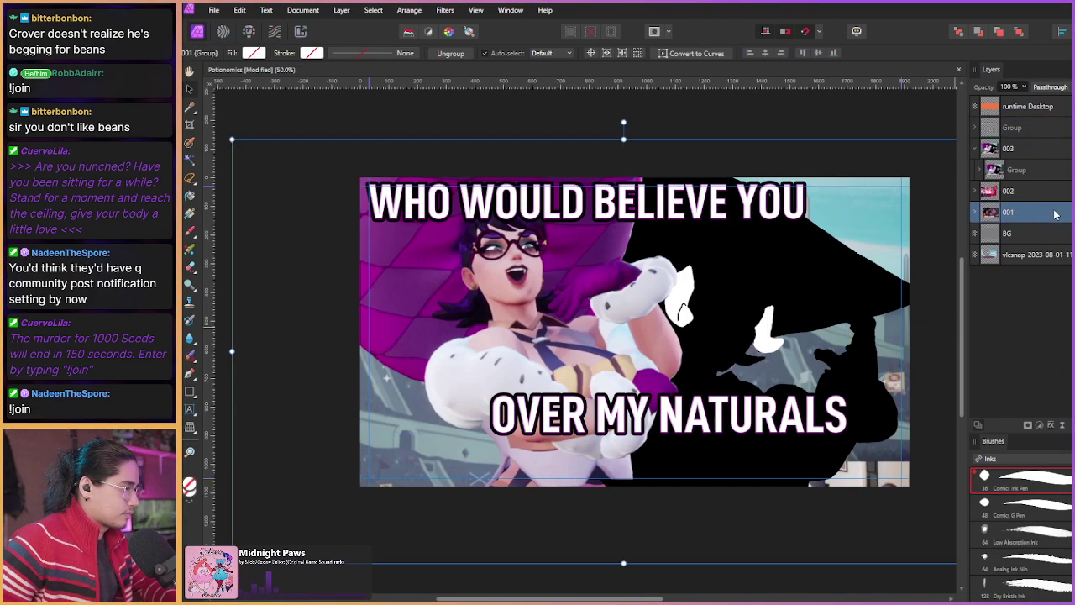
{"action": "left_click", "coordinate": [1029, 255]}
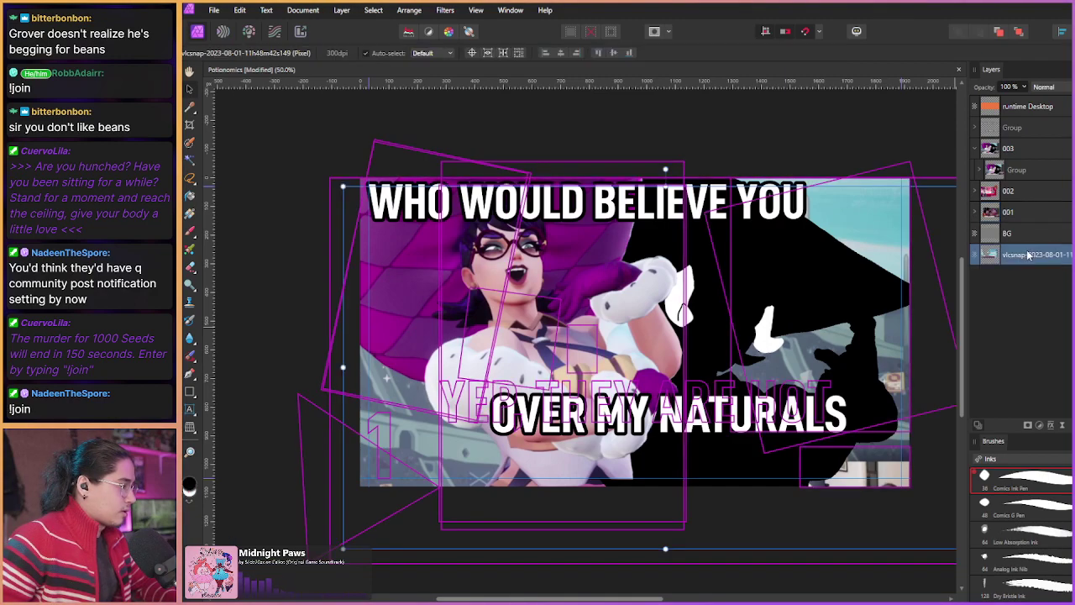
{"action": "left_click", "coordinate": [983, 171]}
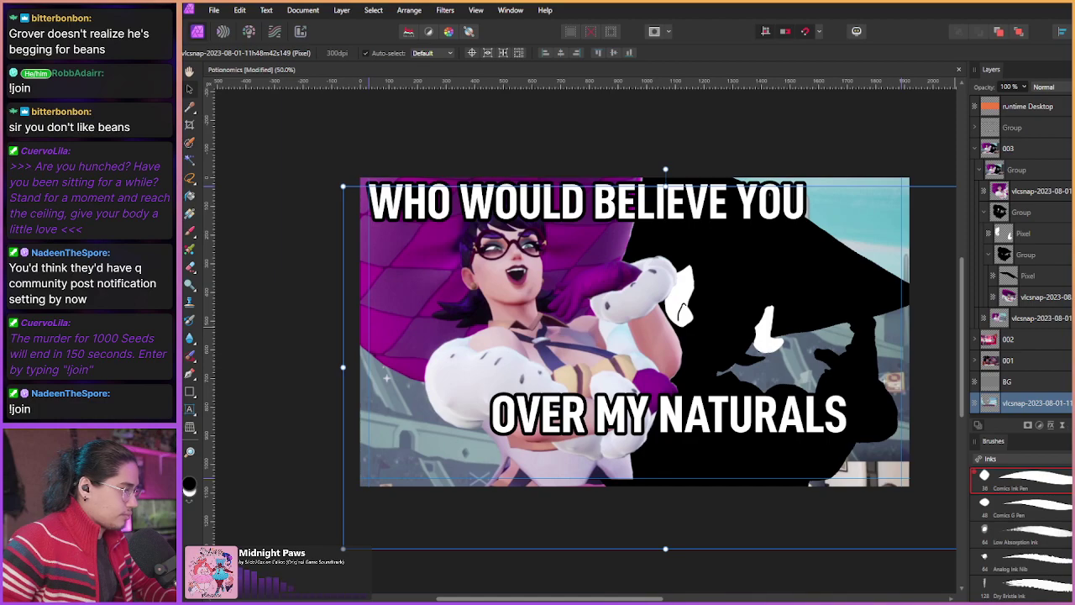
{"action": "left_click", "coordinate": [1021, 381]}
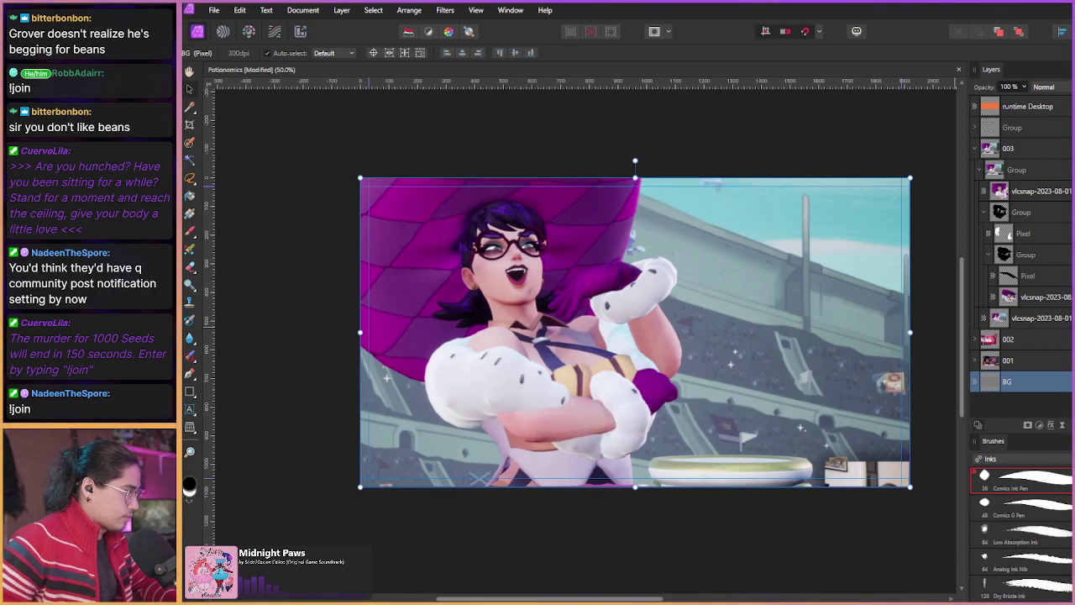
{"action": "left_click", "coordinate": [1065, 318]}
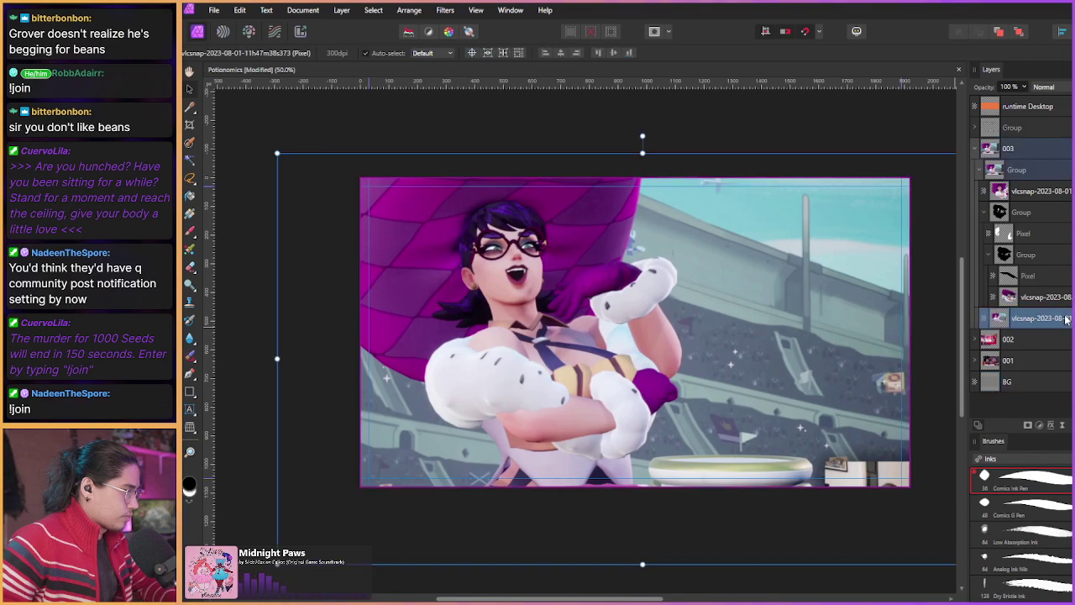
{"action": "left_click_drag", "start_coordinate": [663, 366], "coordinate": [515, 262]}
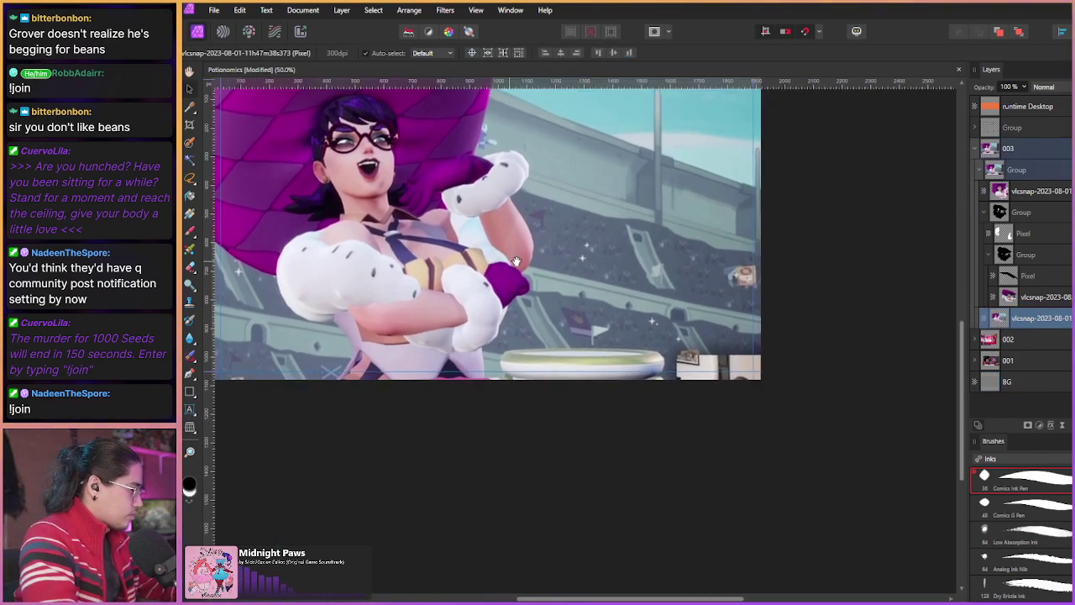
{"action": "scroll", "coordinate": [516, 262], "scroll_direction": "up", "scroll_amount": 5}
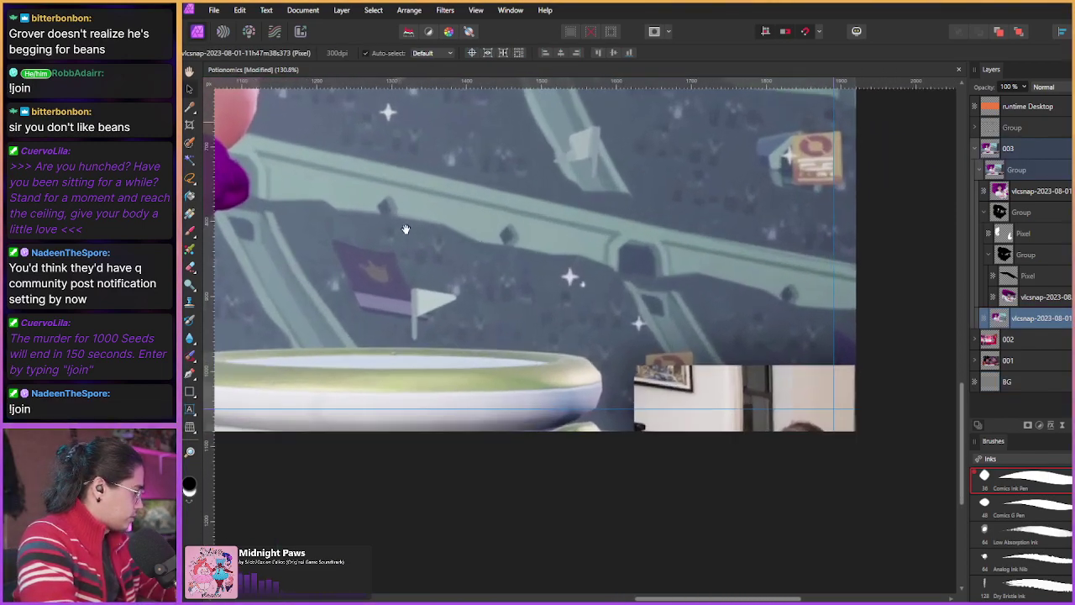
{"action": "scroll", "coordinate": [405, 229], "scroll_direction": "down", "scroll_amount": 1}
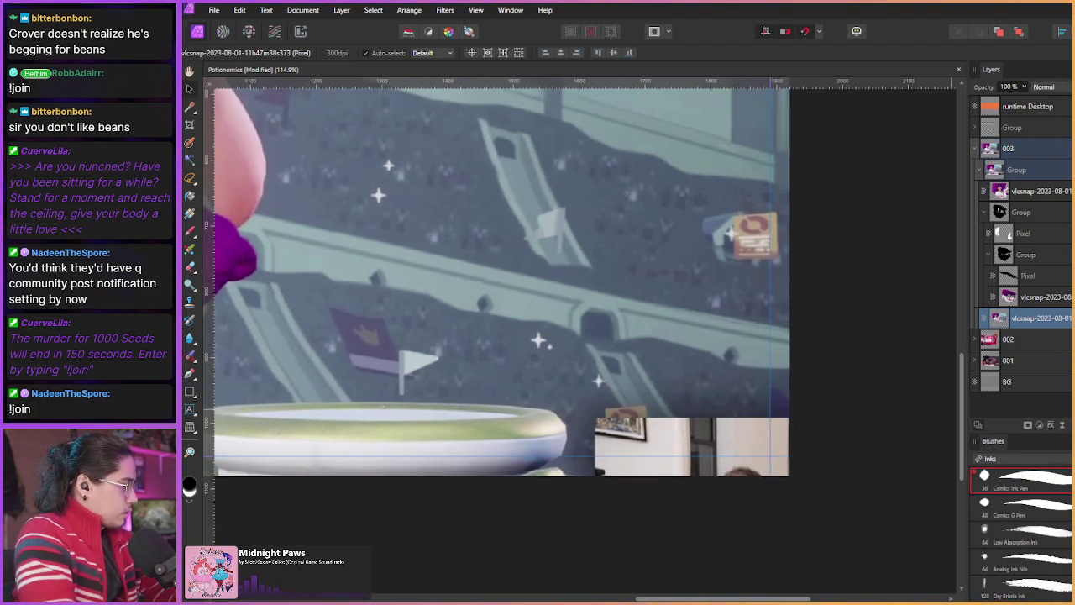
{"action": "key", "text": "ctrl+shift+n"}
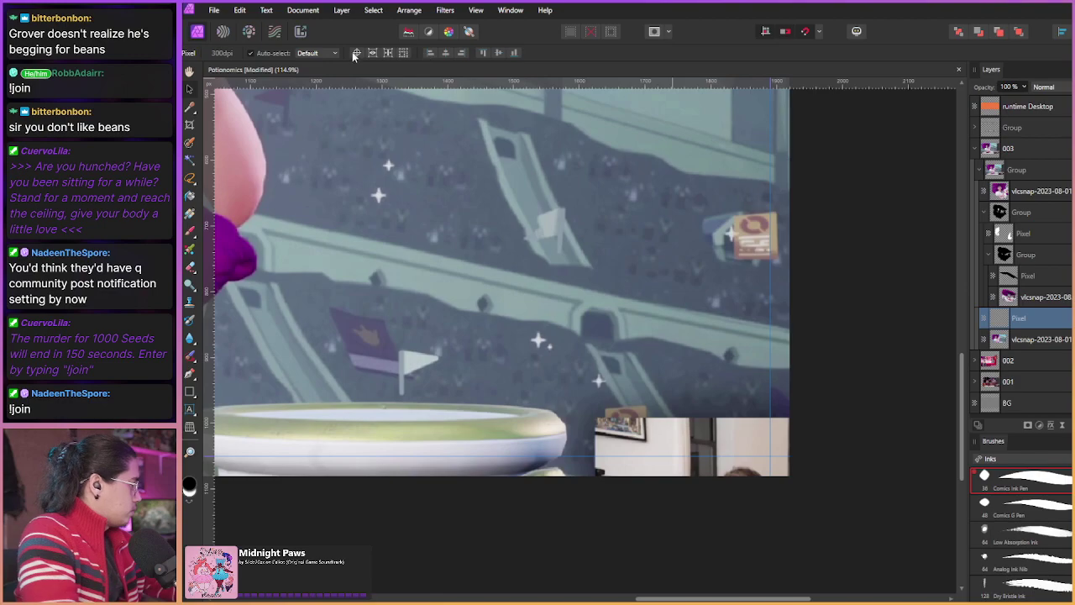
Step: Choose the Inpainting Brush, sampling Current Layer & Below, with a much wider brush
{"action": "left_click", "coordinate": [191, 358]}
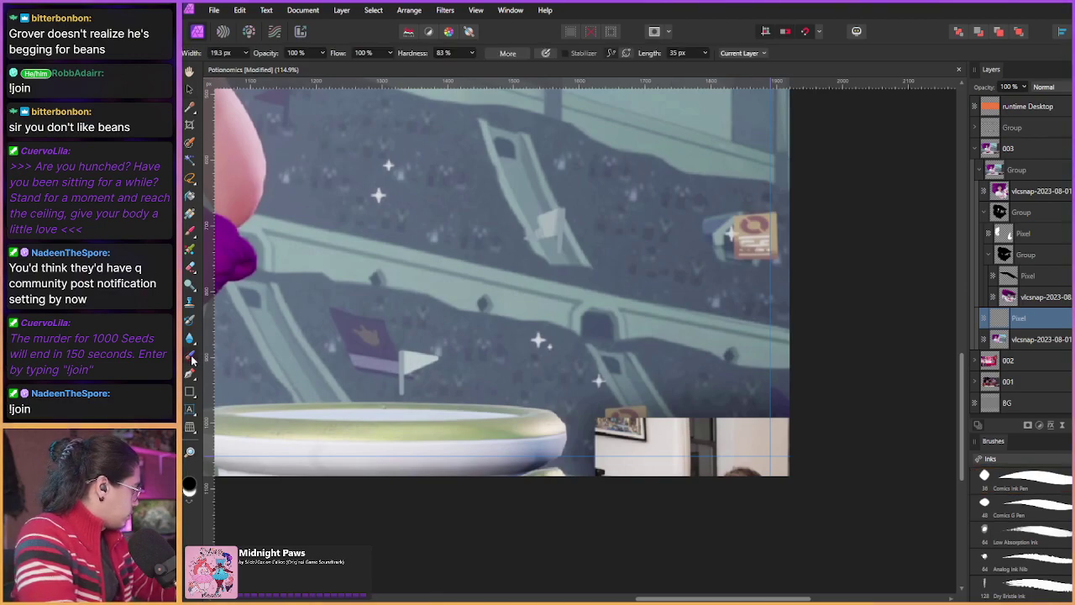
{"action": "left_click", "coordinate": [736, 53]}
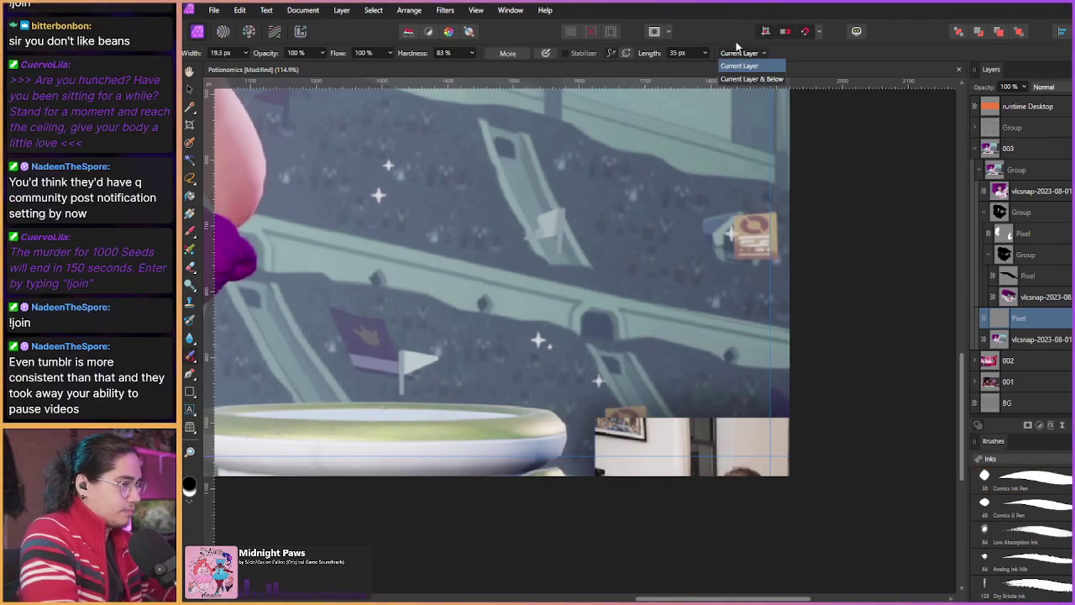
{"action": "left_click", "coordinate": [739, 78]}
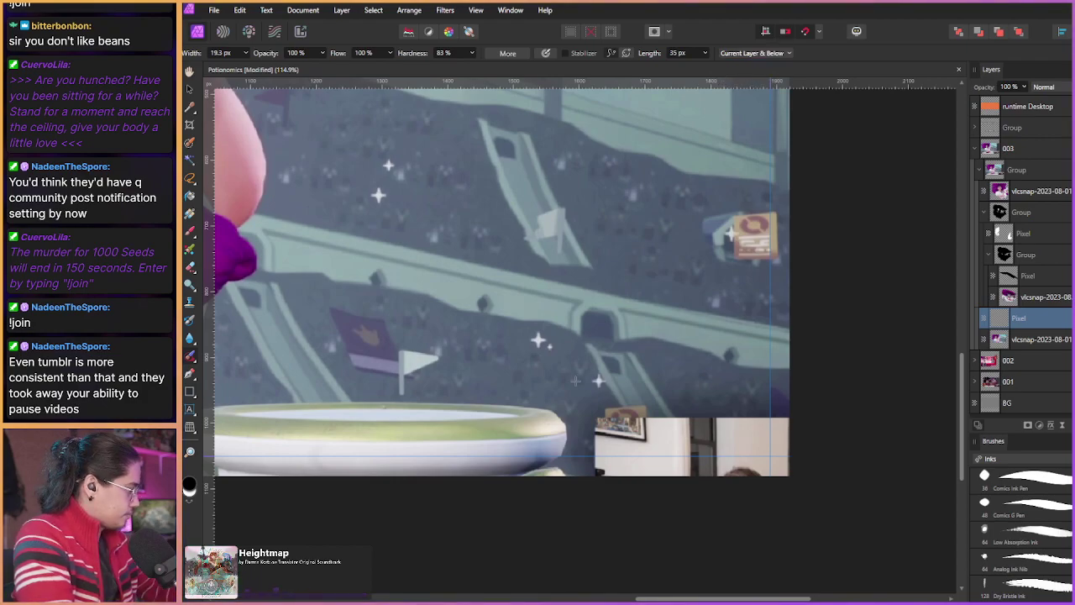
{"action": "mouse_move", "coordinate": [560, 377]}
{"action": "left_mouse_down"}
{"action": "mouse_move", "coordinate": [598, 402]}
{"action": "mouse_move", "coordinate": [607, 471]}
{"action": "mouse_move", "coordinate": [570, 392]}
{"action": "mouse_move", "coordinate": [669, 411]}
{"action": "mouse_move", "coordinate": [766, 400]}
{"action": "mouse_move", "coordinate": [798, 426]}
{"action": "mouse_move", "coordinate": [856, 589]}
{"action": "left_mouse_up"}
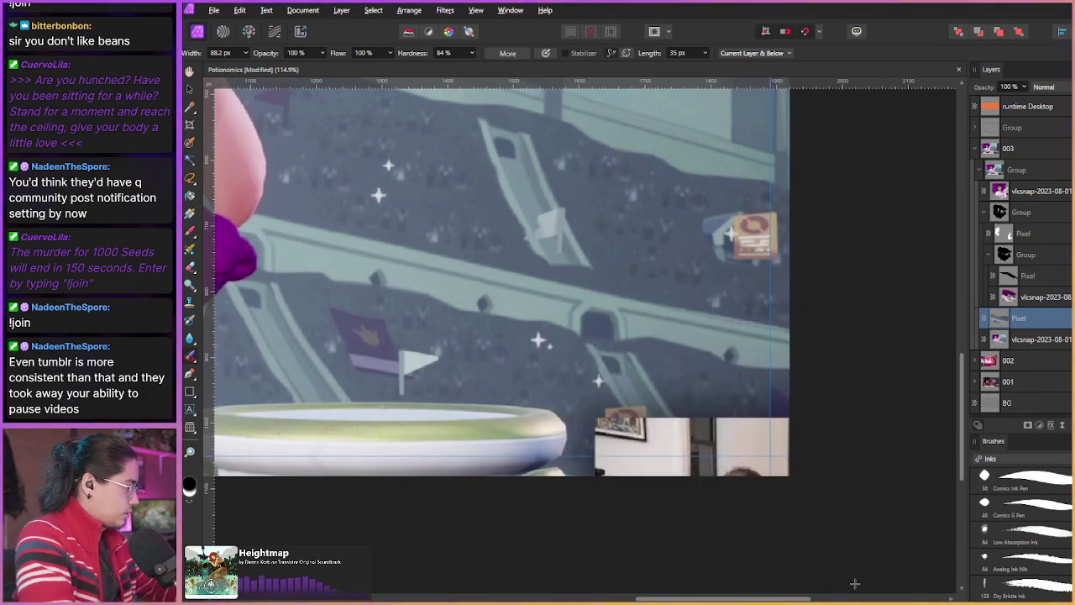
Step: Paint over the webcam inset in the lower-right corner to replace it with stands
{"action": "mouse_move", "coordinate": [769, 362]}
{"action": "left_mouse_down"}
{"action": "mouse_move", "coordinate": [785, 437]}
{"action": "mouse_move", "coordinate": [672, 421]}
{"action": "mouse_move", "coordinate": [623, 483]}
{"action": "mouse_move", "coordinate": [631, 488]}
{"action": "left_mouse_up"}
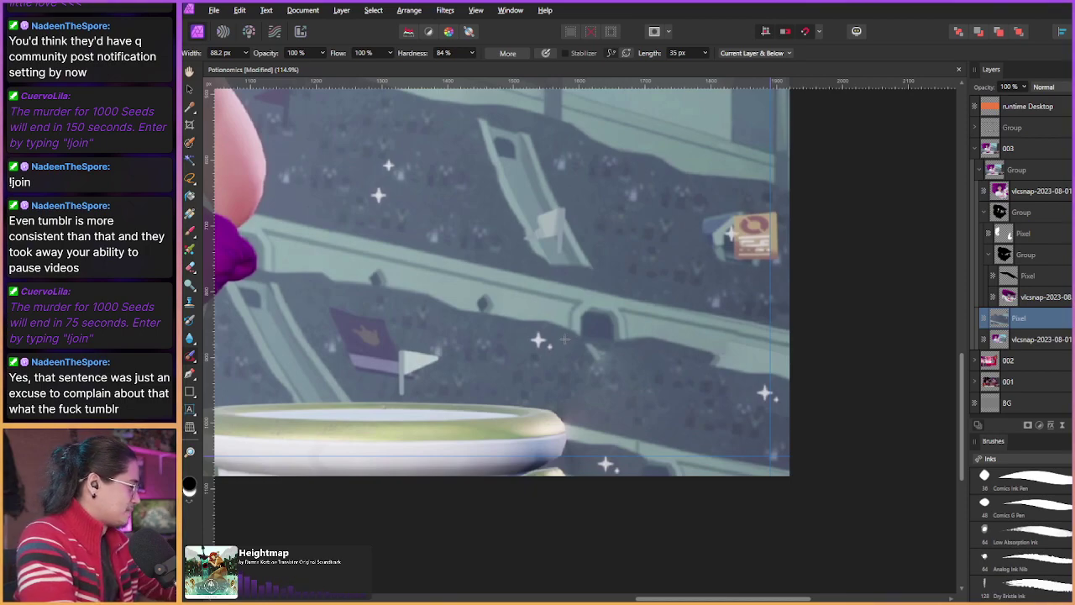
{"action": "left_click_drag", "start_coordinate": [628, 490], "coordinate": [699, 540]}
{"action": "scroll", "coordinate": [612, 389], "scroll_direction": "down", "scroll_amount": 5}
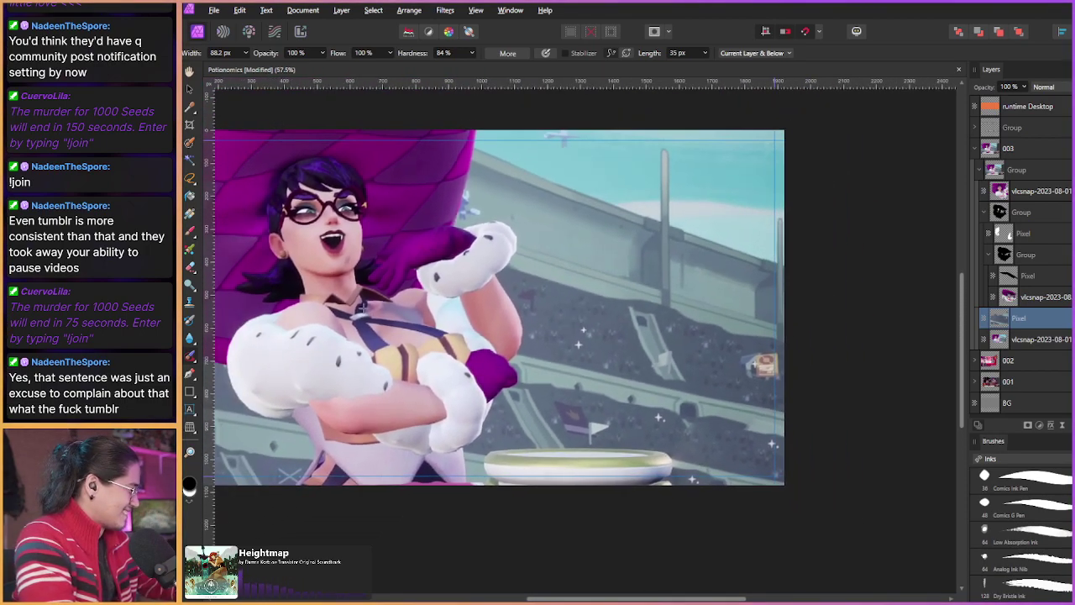
{"action": "scroll", "coordinate": [660, 493], "scroll_direction": "up", "scroll_amount": 1}
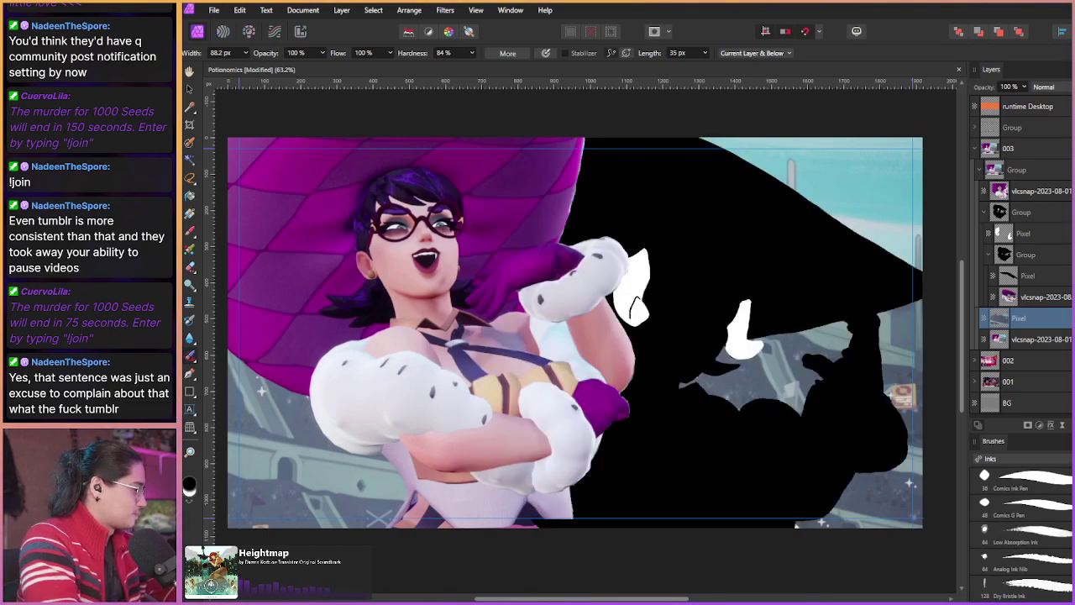
Step: Drag the caption Group layer into the 003 group in the Layers panel
{"action": "left_click", "coordinate": [979, 169]}
{"action": "left_click", "coordinate": [979, 170]}
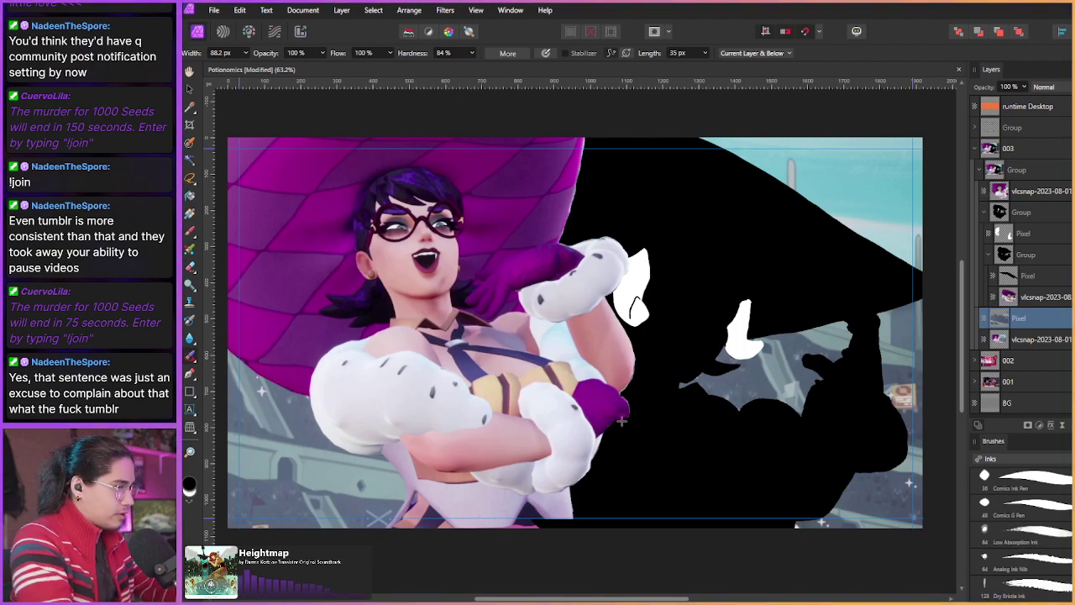
{"action": "left_click", "coordinate": [979, 169]}
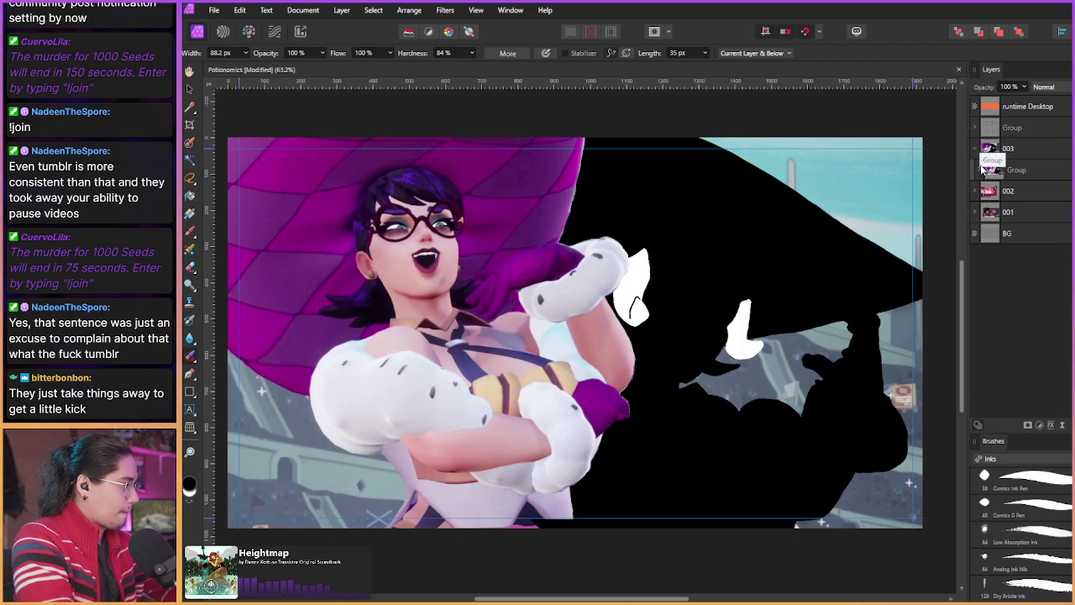
{"action": "left_click", "coordinate": [980, 170]}
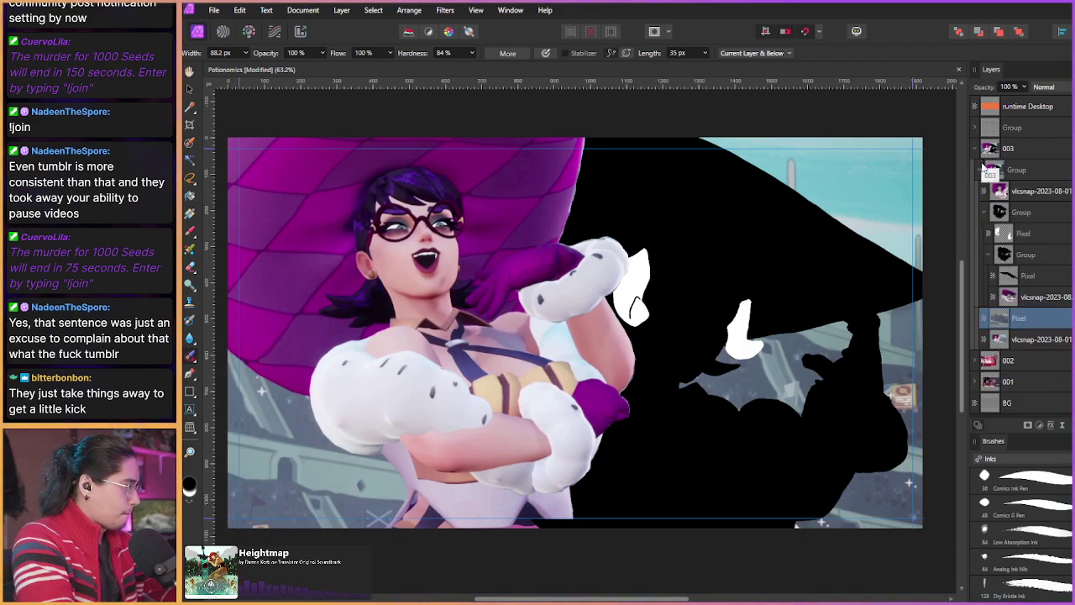
{"action": "left_click", "coordinate": [981, 169]}
{"action": "left_click_drag", "start_coordinate": [991, 127], "coordinate": [1014, 169]}
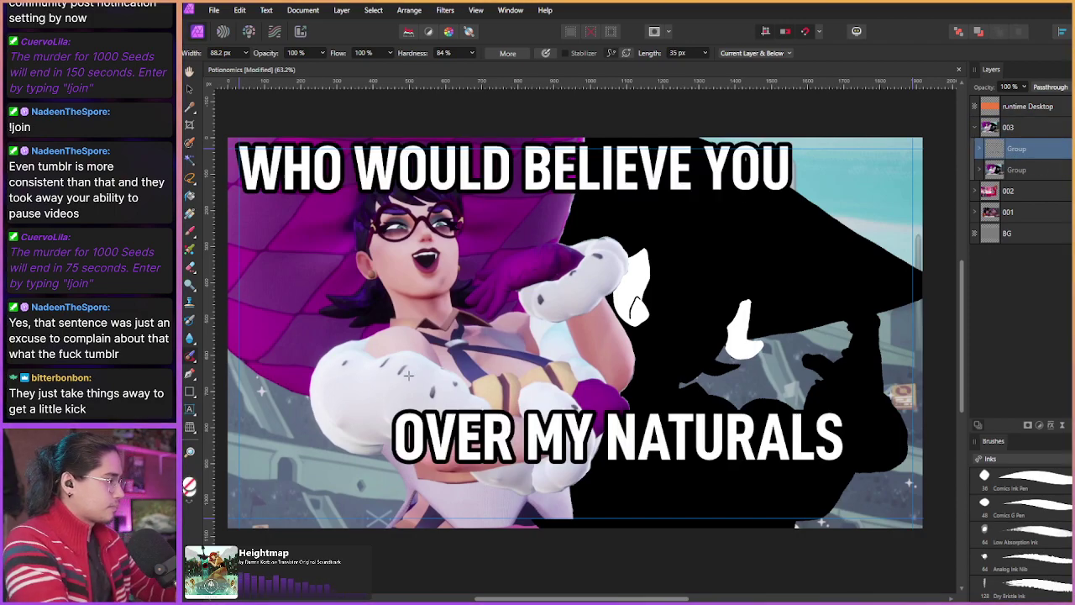
{"action": "scroll", "coordinate": [421, 400], "scroll_direction": "down", "scroll_amount": 2}
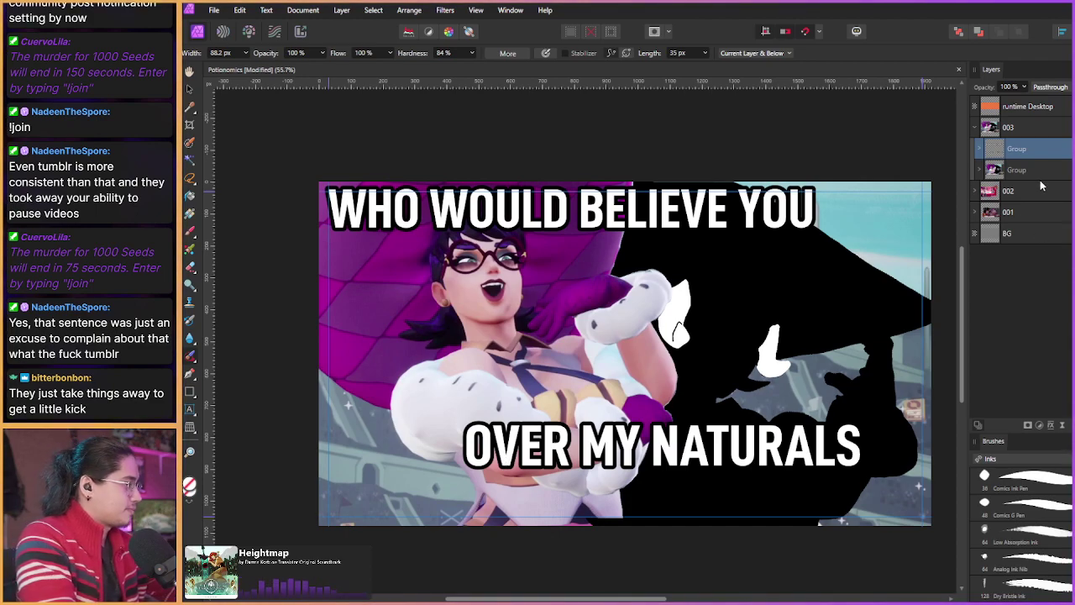
Step: Colour the word YOU orange-gold using the text colour HSL sliders
{"action": "key", "text": "t"}
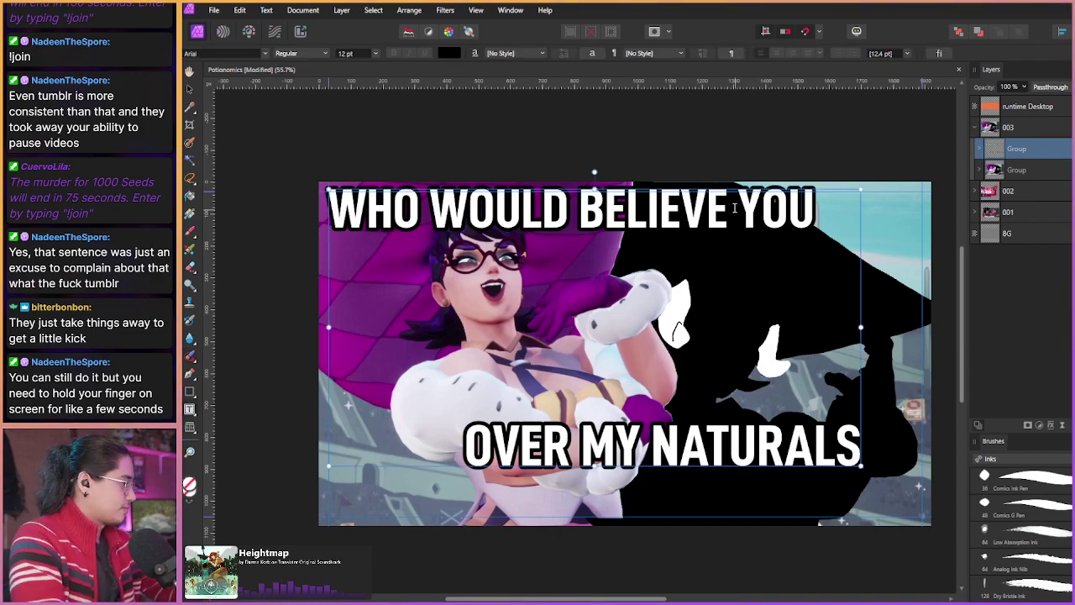
{"action": "double_click", "coordinate": [777, 209]}
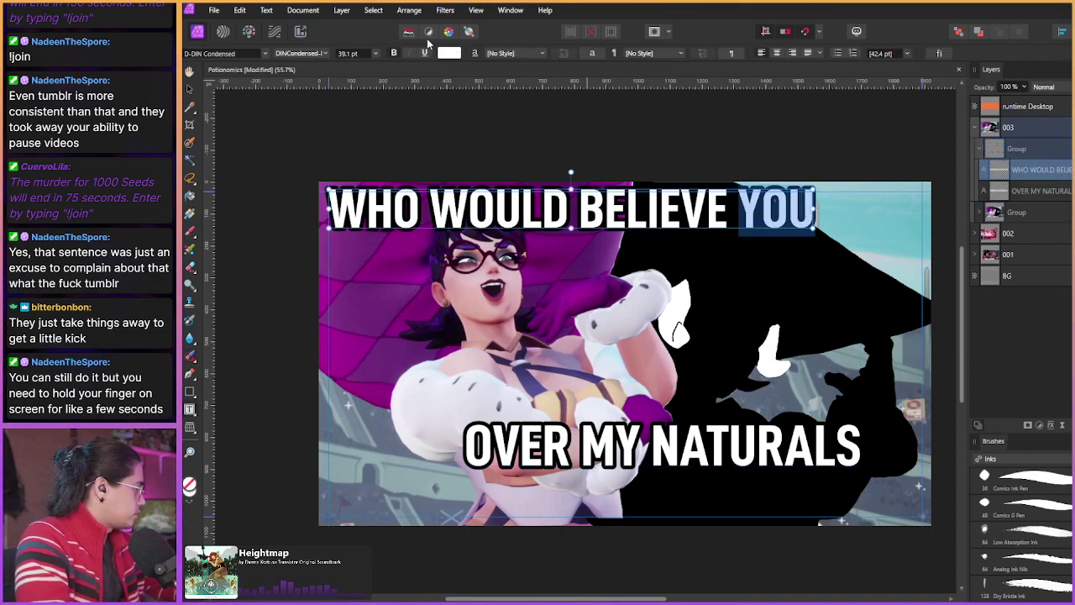
{"action": "left_click", "coordinate": [450, 52]}
{"action": "left_click", "coordinate": [444, 136]}
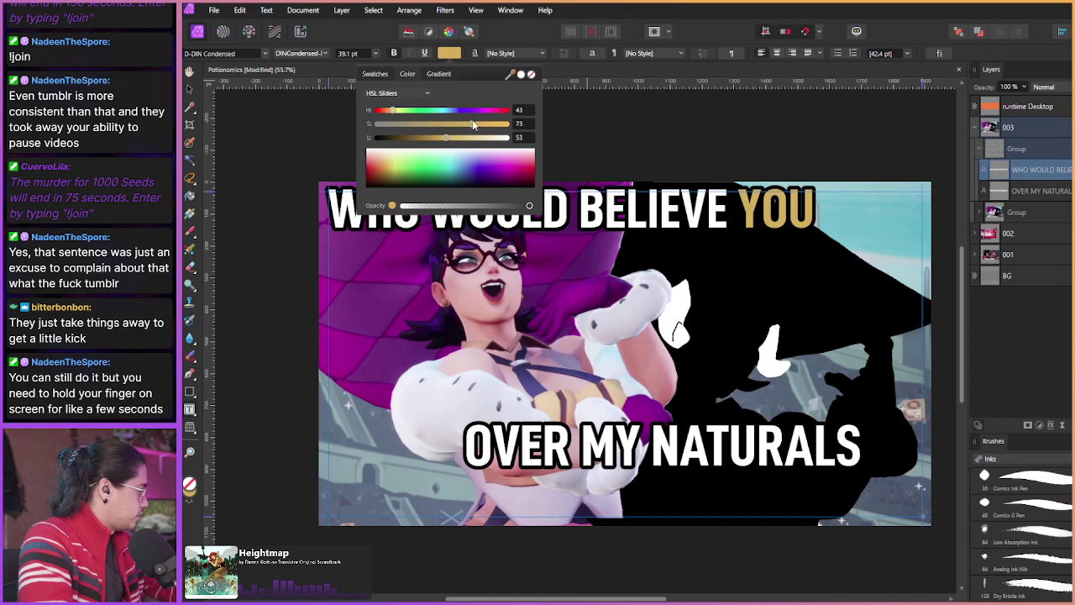
{"action": "mouse_move", "coordinate": [475, 125]}
{"action": "left_mouse_down"}
{"action": "mouse_move", "coordinate": [499, 126]}
{"action": "mouse_move", "coordinate": [463, 138]}
{"action": "left_mouse_up"}
{"action": "mouse_move", "coordinate": [394, 111]}
{"action": "left_mouse_down"}
{"action": "mouse_move", "coordinate": [395, 100]}
{"action": "mouse_move", "coordinate": [395, 117]}
{"action": "left_mouse_up"}
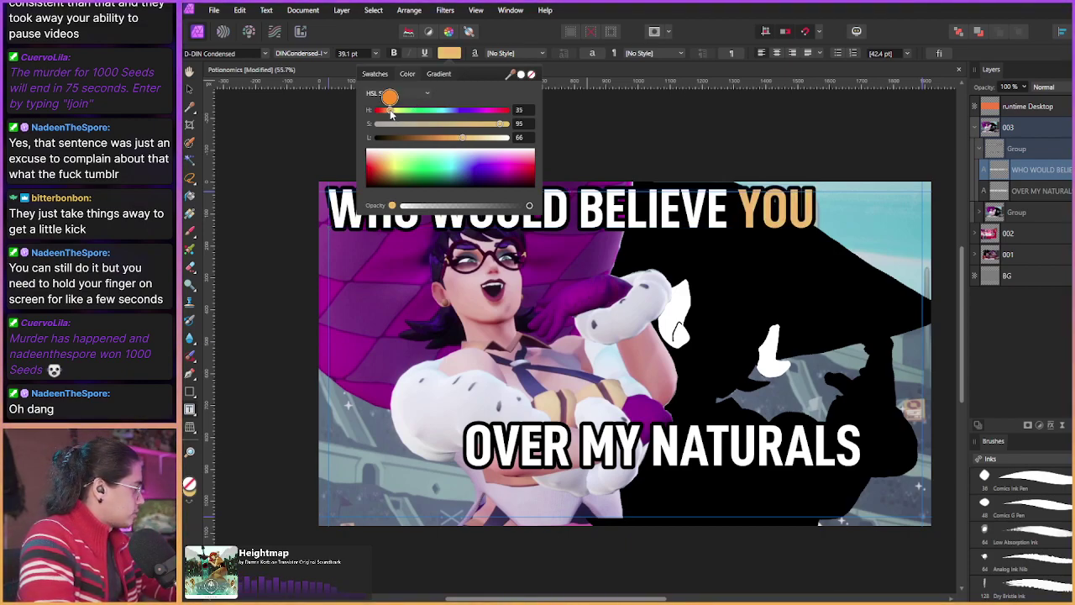
{"action": "left_click_drag", "start_coordinate": [391, 111], "coordinate": [387, 112]}
{"action": "mouse_move", "coordinate": [463, 141]}
{"action": "left_mouse_down"}
{"action": "mouse_move", "coordinate": [510, 123]}
{"action": "mouse_move", "coordinate": [460, 140]}
{"action": "left_mouse_up"}
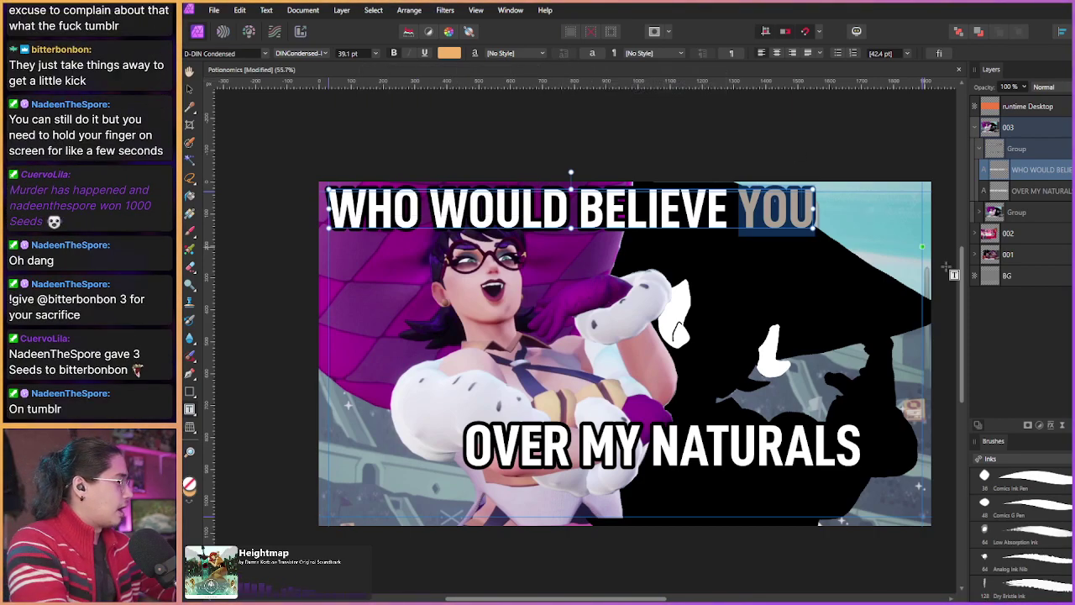
Step: Select the OVER MY NATURALS caption and highlight the word NATURALS
{"action": "left_click", "coordinate": [1019, 193]}
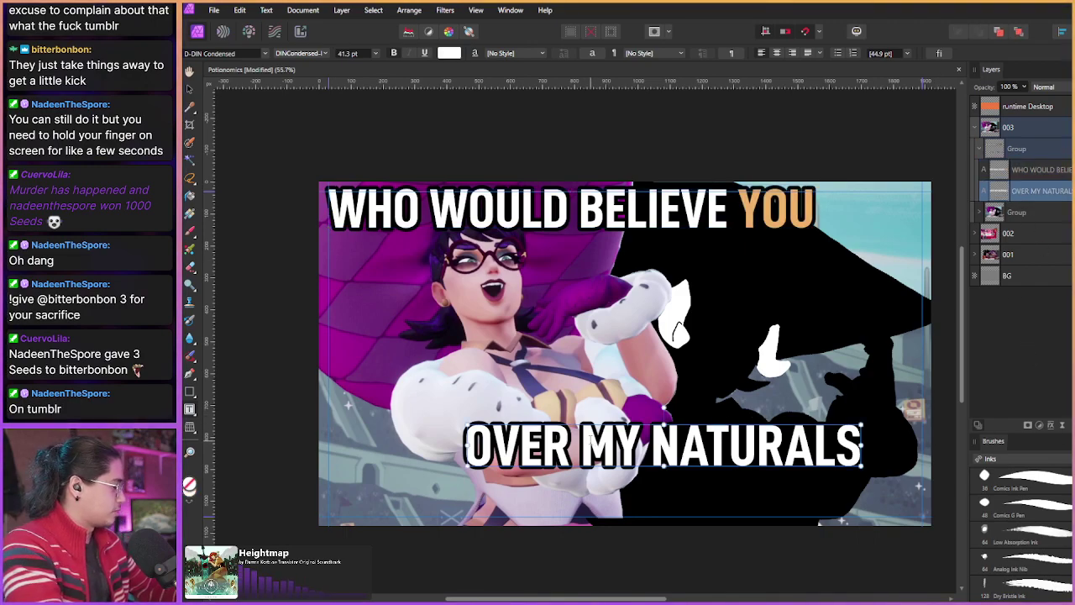
{"action": "left_click_drag", "start_coordinate": [726, 523], "coordinate": [720, 518]}
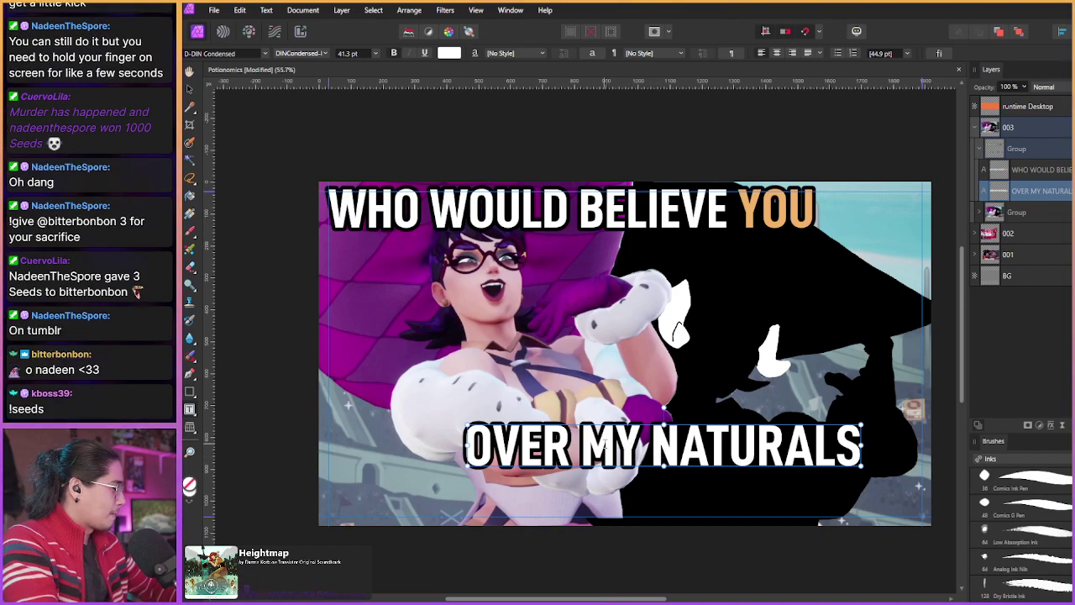
{"action": "left_click_drag", "start_coordinate": [654, 445], "coordinate": [866, 445]}
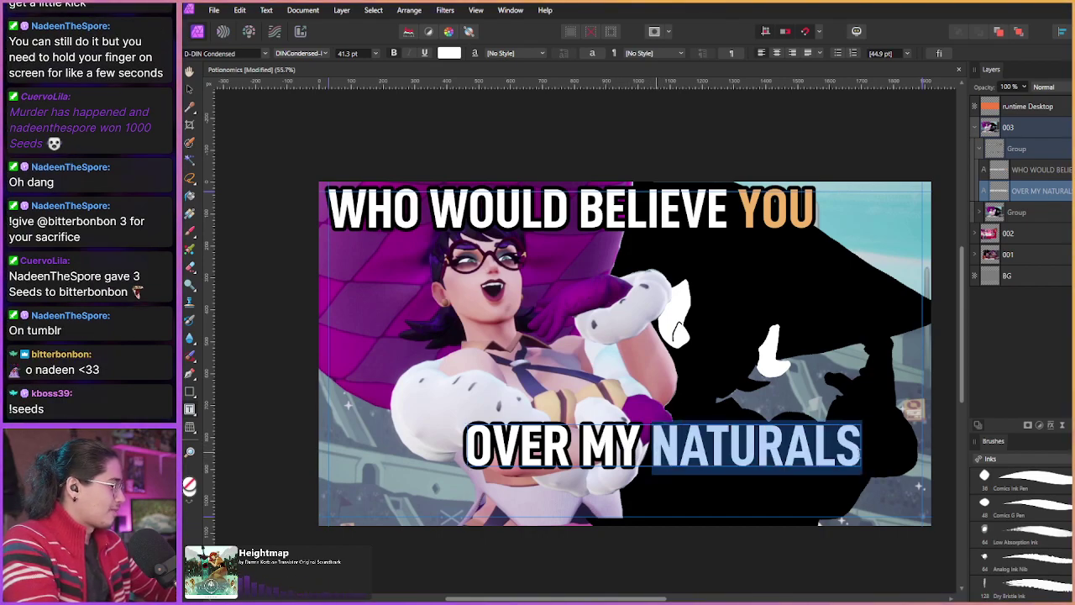
Step: Colour NATURALS a slightly darkened gold with the HSL sliders
{"action": "left_click", "coordinate": [449, 53]}
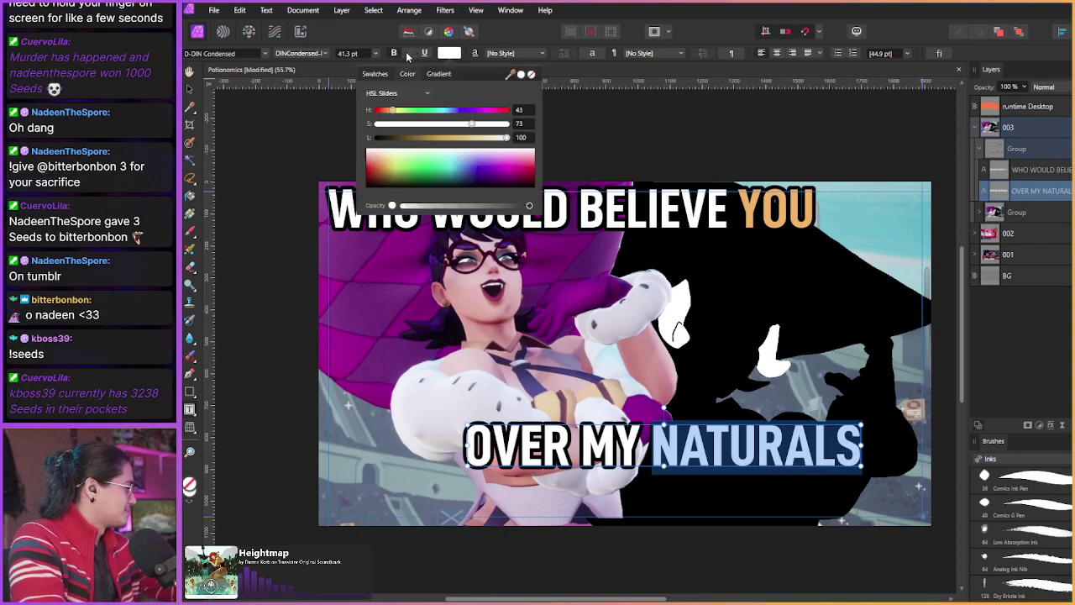
{"action": "mouse_move", "coordinate": [477, 136]}
{"action": "left_mouse_down"}
{"action": "mouse_move", "coordinate": [436, 140]}
{"action": "mouse_move", "coordinate": [489, 125]}
{"action": "left_mouse_up"}
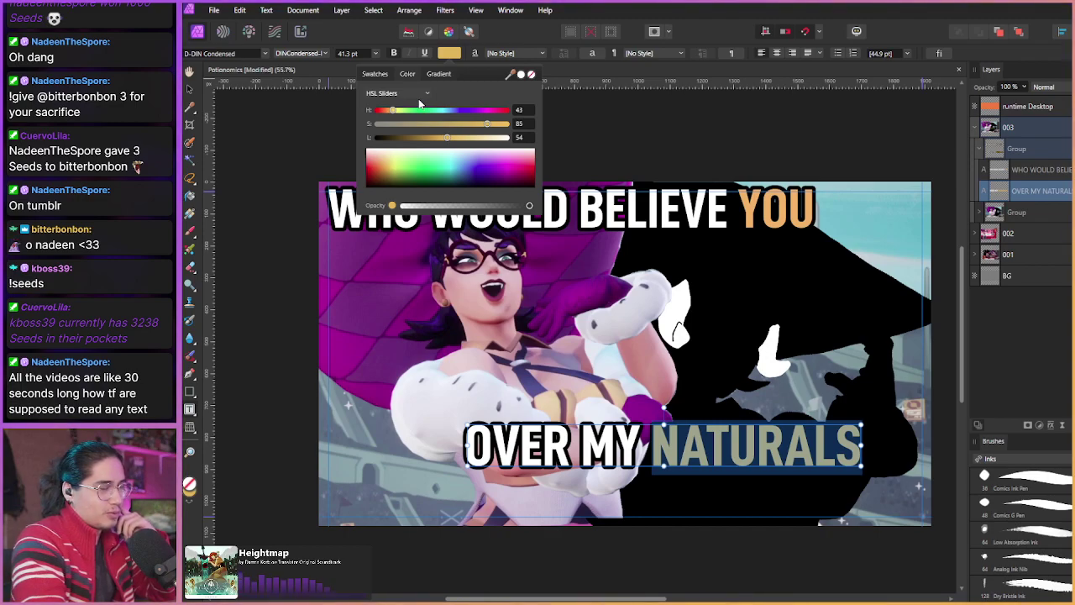
{"action": "left_click_drag", "start_coordinate": [448, 138], "coordinate": [437, 139]}
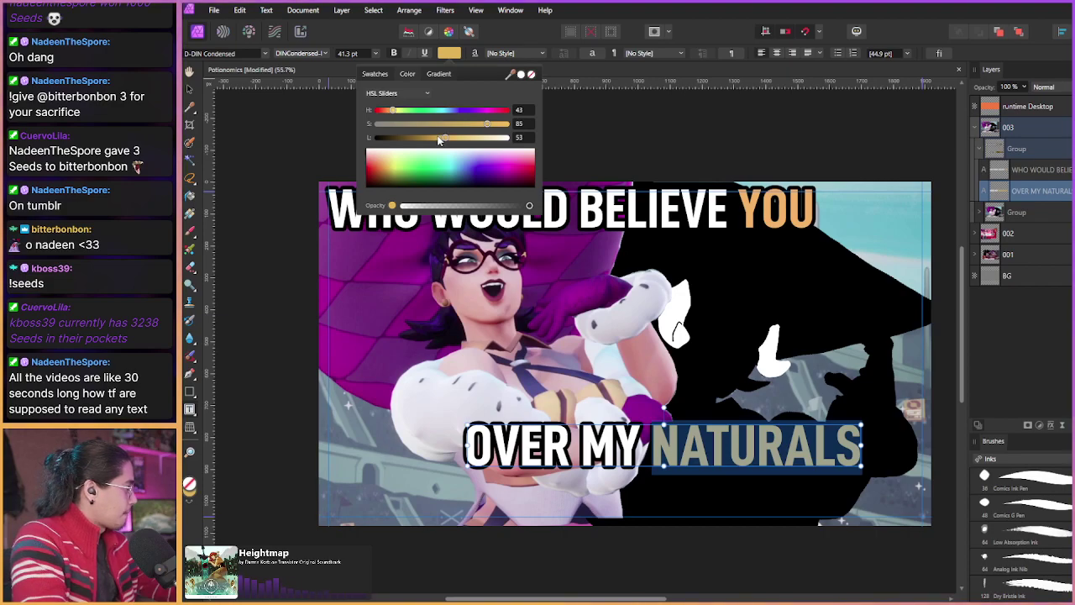
Step: Reselect YOU and apply the NATURALS gold to it with the colour picker
{"action": "left_click", "coordinate": [768, 210]}
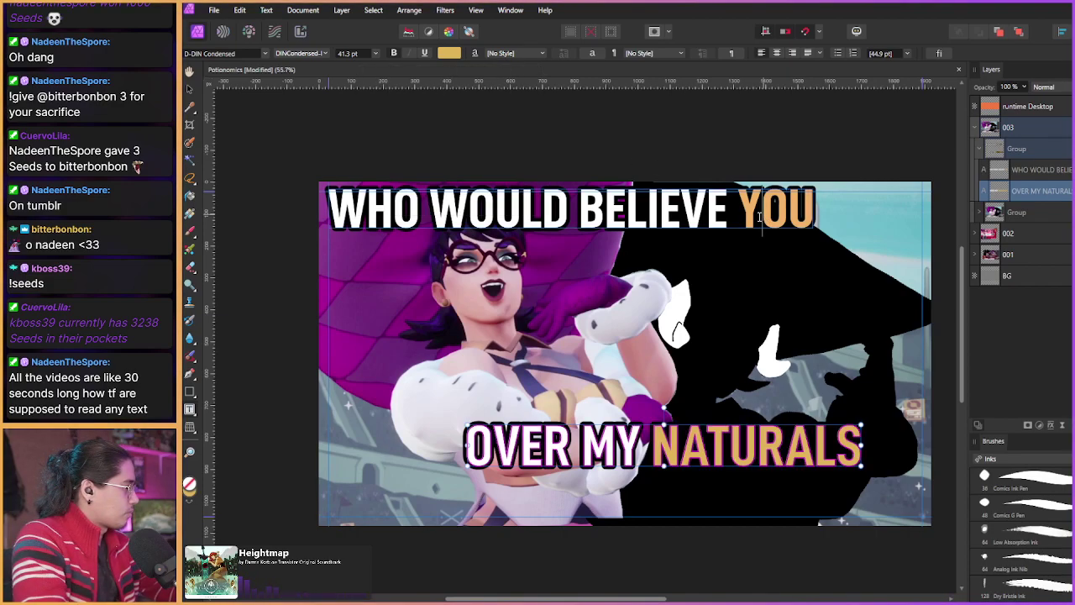
{"action": "left_click_drag", "start_coordinate": [739, 208], "coordinate": [820, 210]}
{"action": "left_click", "coordinate": [448, 53]}
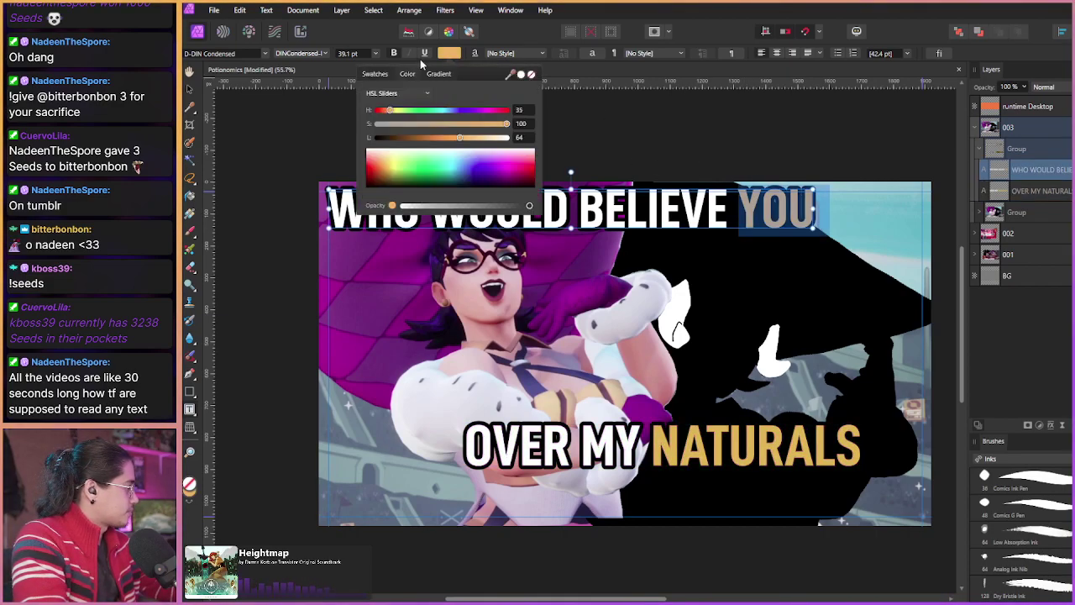
{"action": "left_click_drag", "start_coordinate": [515, 76], "coordinate": [733, 445]}
{"action": "left_click", "coordinate": [521, 75]}
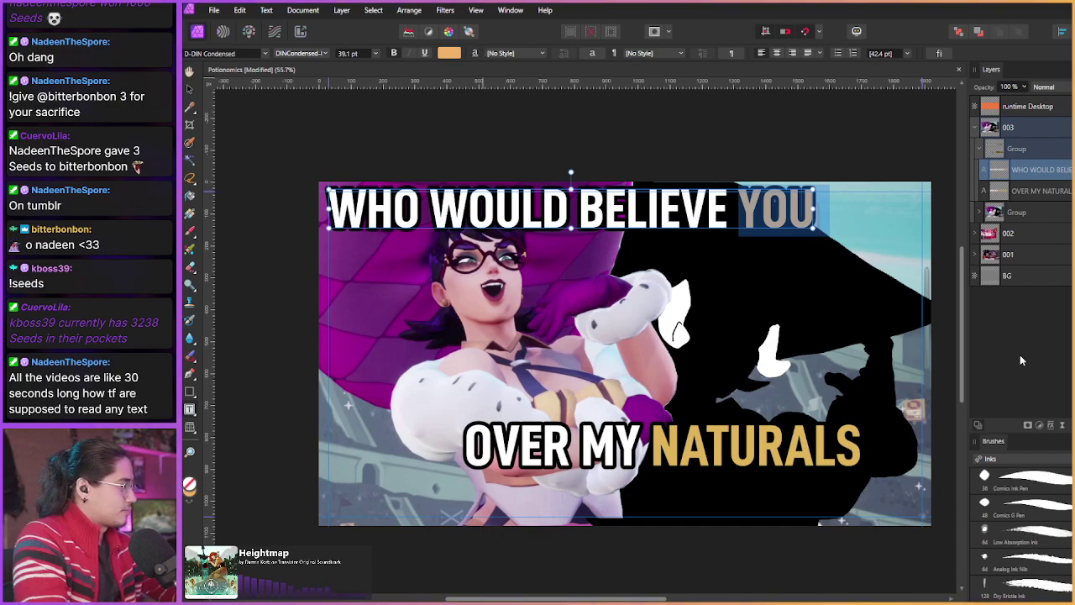
{"action": "key", "text": "Escape"}
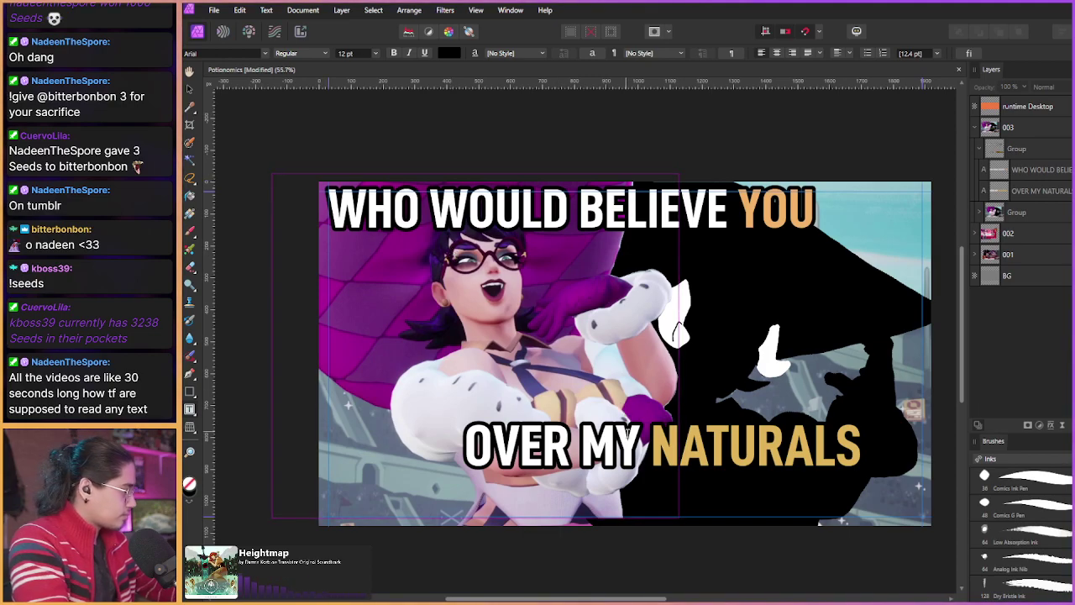
{"action": "left_click", "coordinate": [641, 448]}
Step: Set the words OVER MY to 48 pt
{"action": "left_click_drag", "start_coordinate": [649, 448], "coordinate": [434, 434]}
{"action": "left_click", "coordinate": [375, 53]}
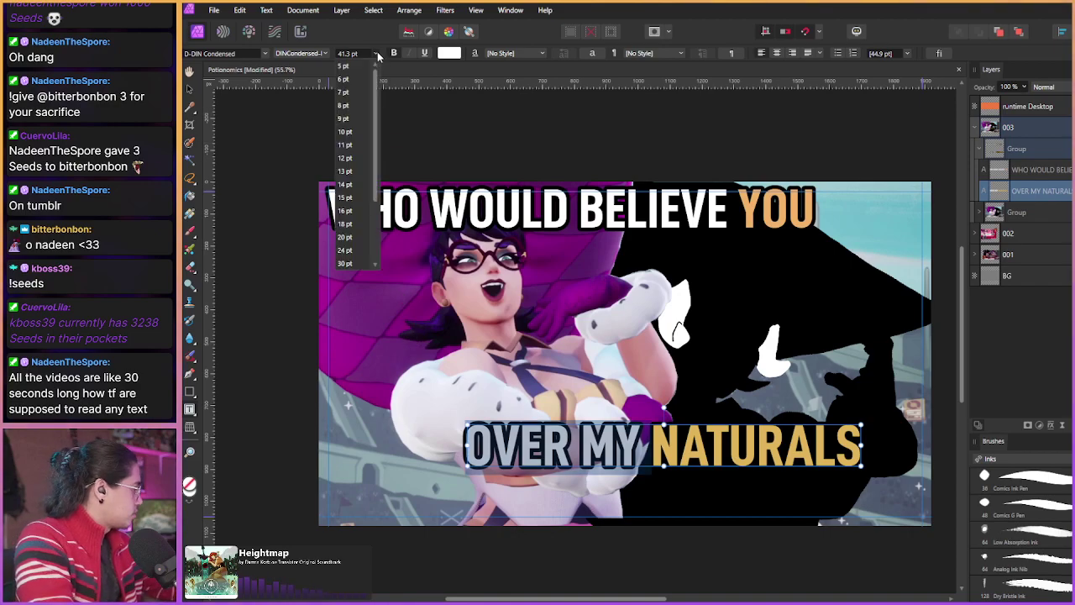
{"action": "left_click_drag", "start_coordinate": [375, 216], "coordinate": [377, 260]}
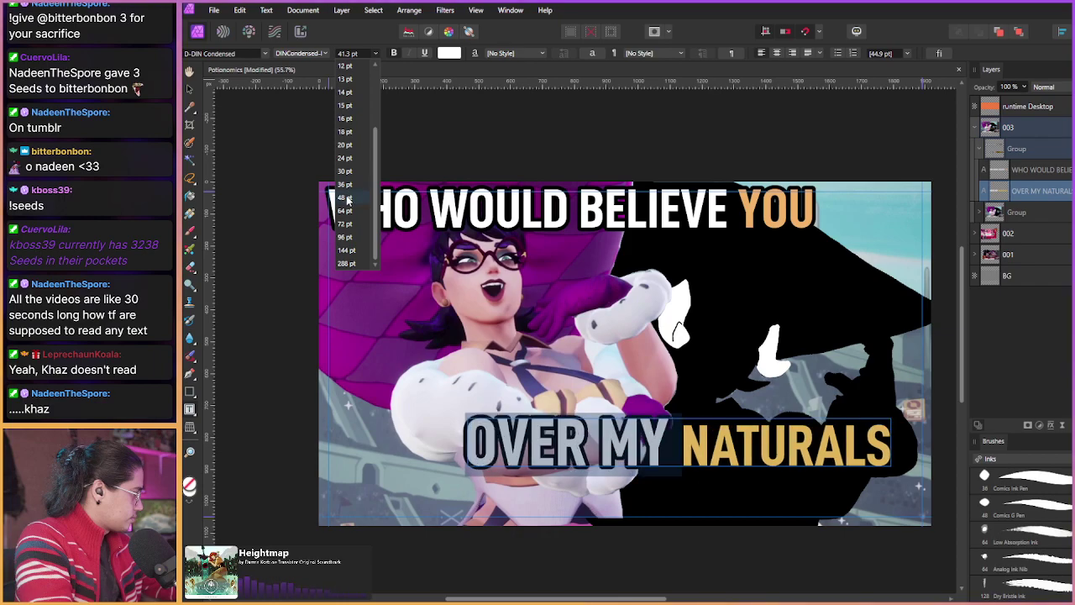
{"action": "left_click", "coordinate": [346, 198]}
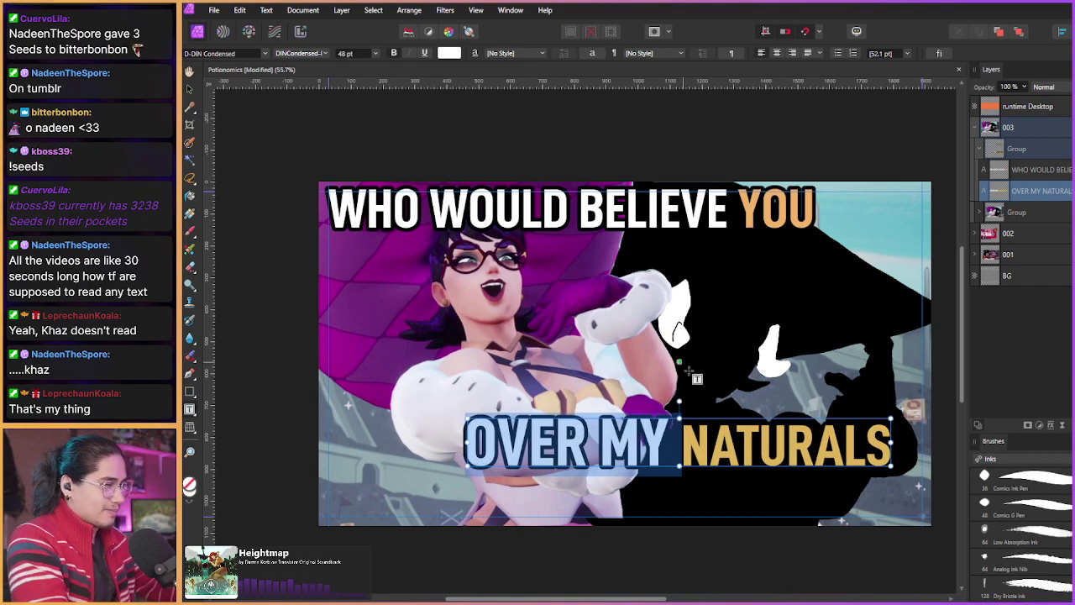
Step: Set NATURALS to 48 pt as well and shift the caption slightly right
{"action": "left_click_drag", "start_coordinate": [682, 445], "coordinate": [892, 445]}
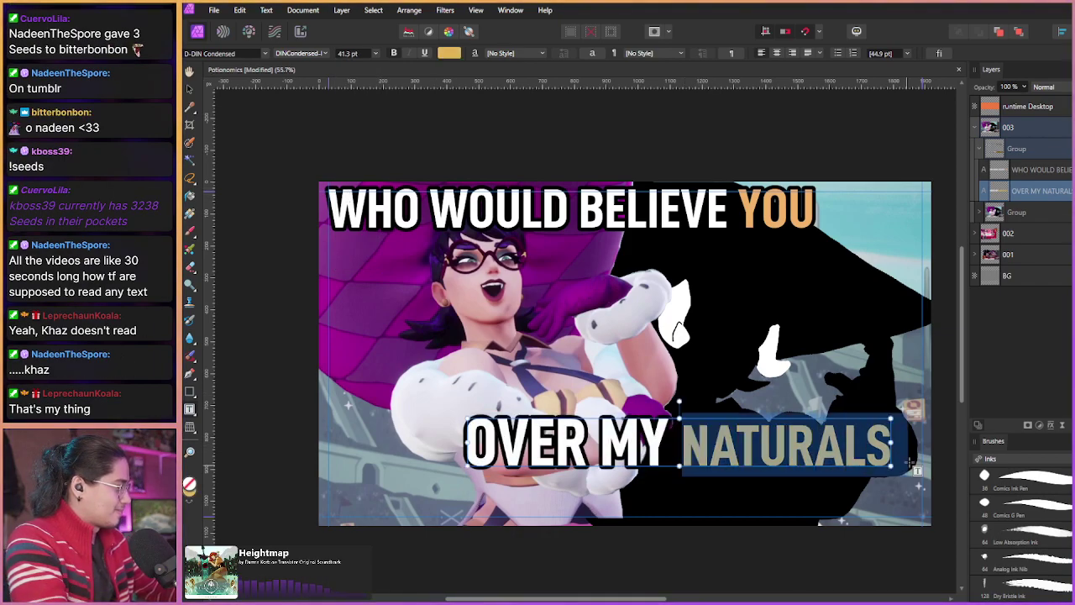
{"action": "left_click", "coordinate": [376, 53]}
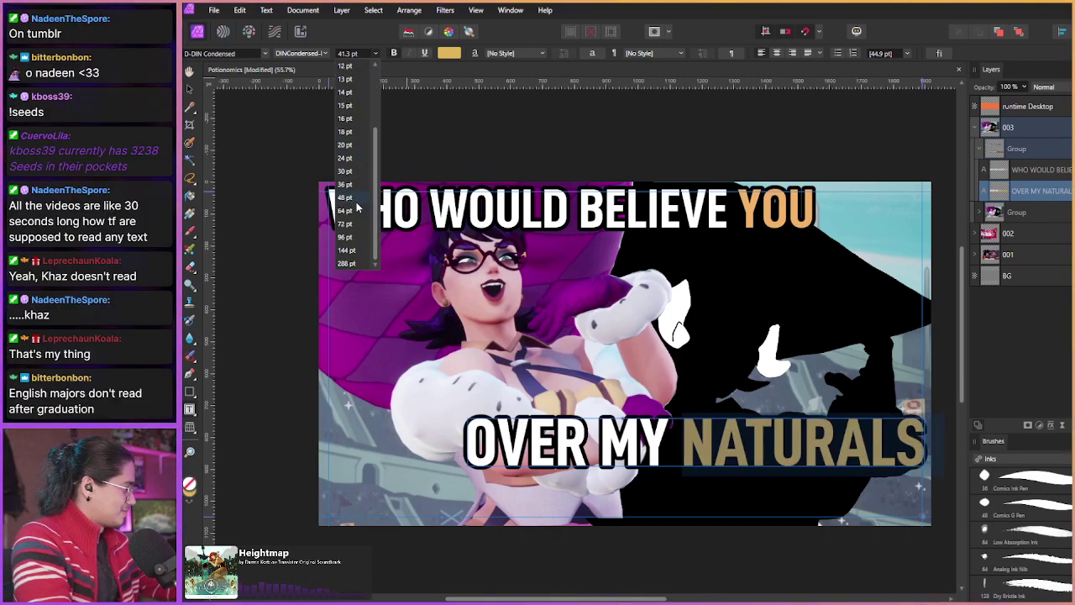
{"action": "left_click", "coordinate": [354, 213]}
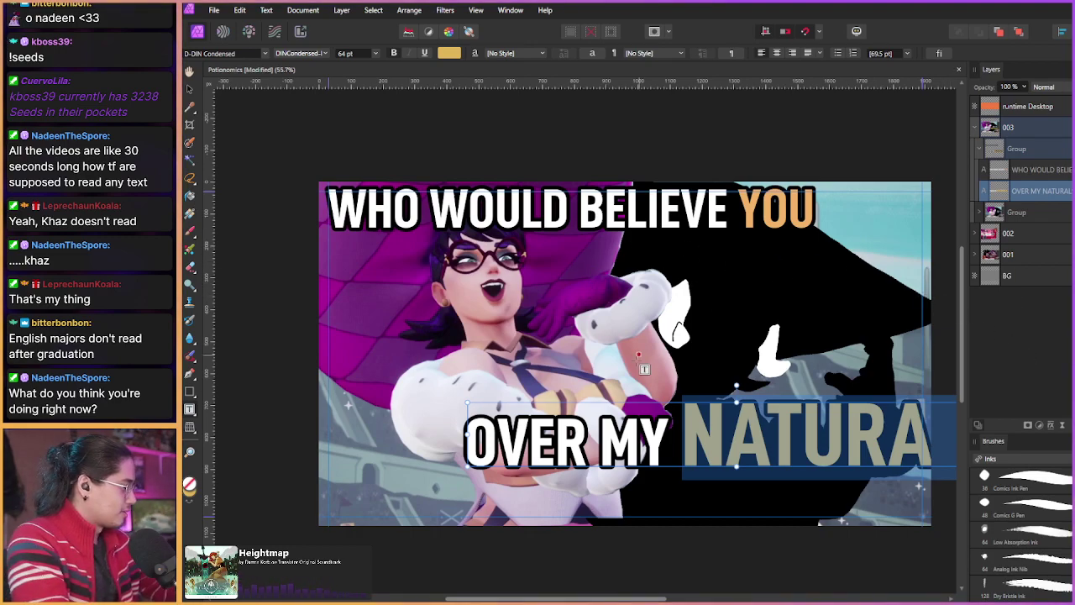
{"action": "type", "text": "L"}
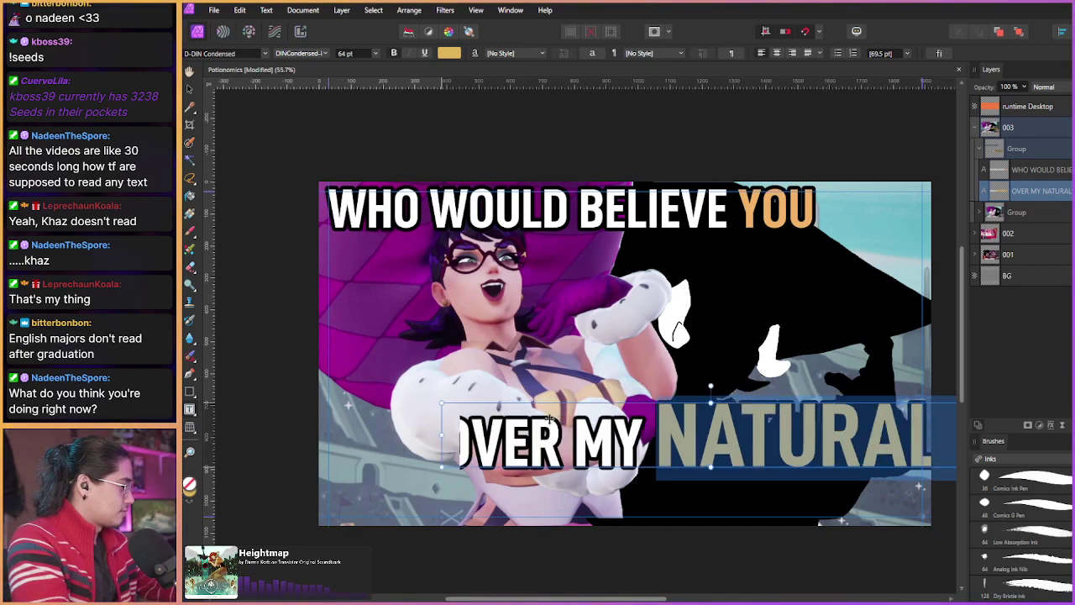
{"action": "type", "text": "S"}
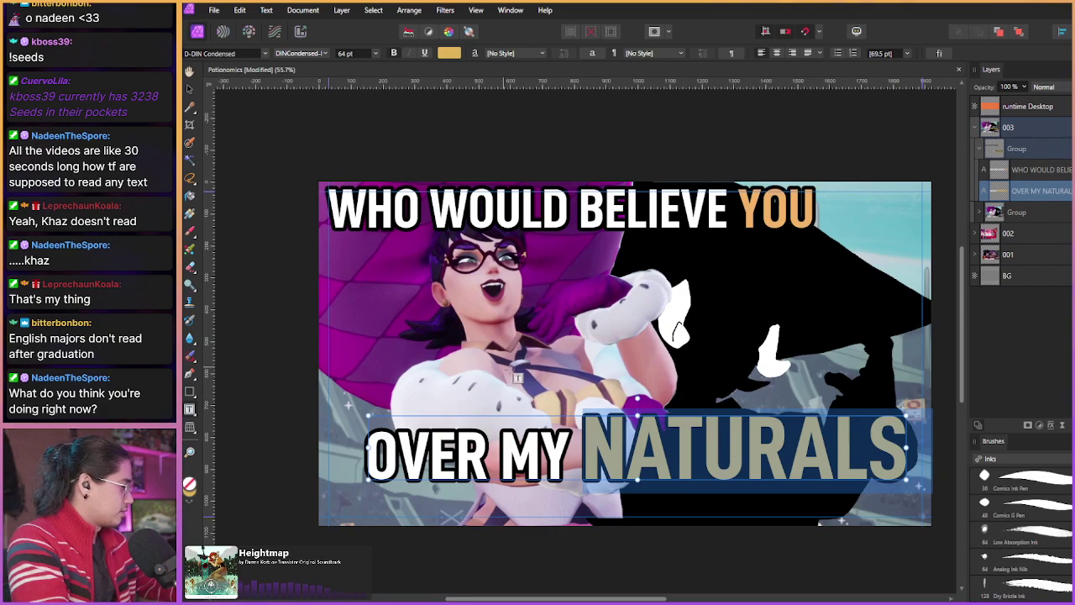
{"action": "left_click", "coordinate": [375, 53]}
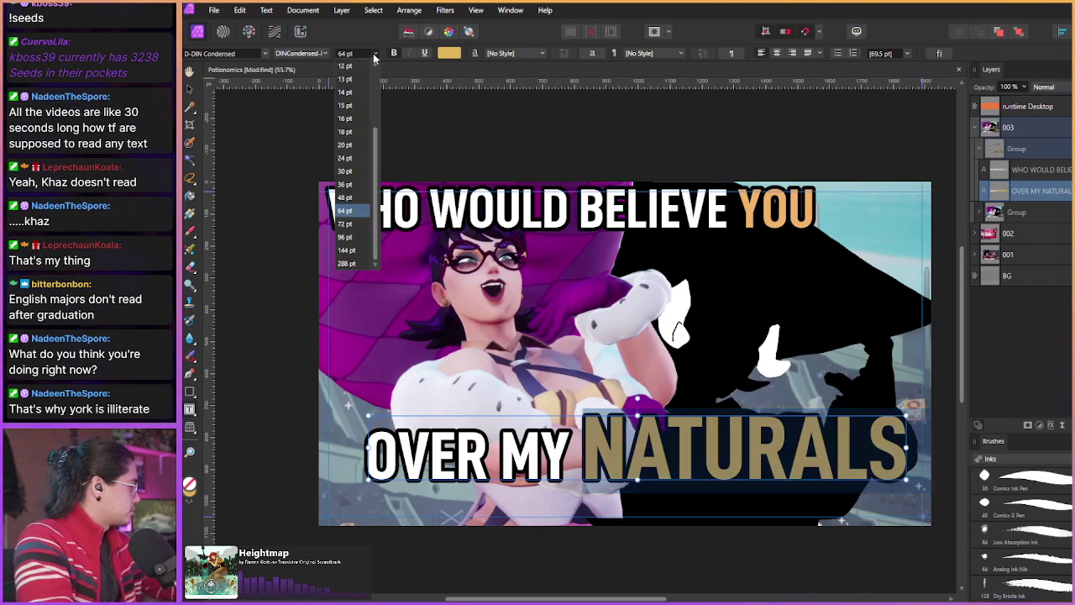
{"action": "left_click", "coordinate": [353, 199]}
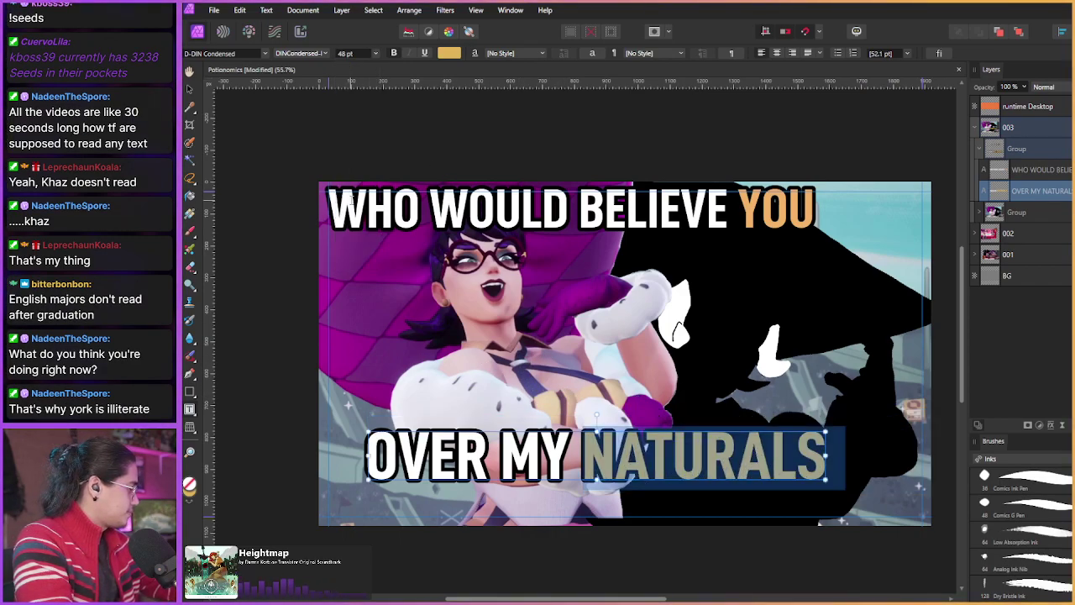
{"action": "left_click", "coordinate": [577, 430]}
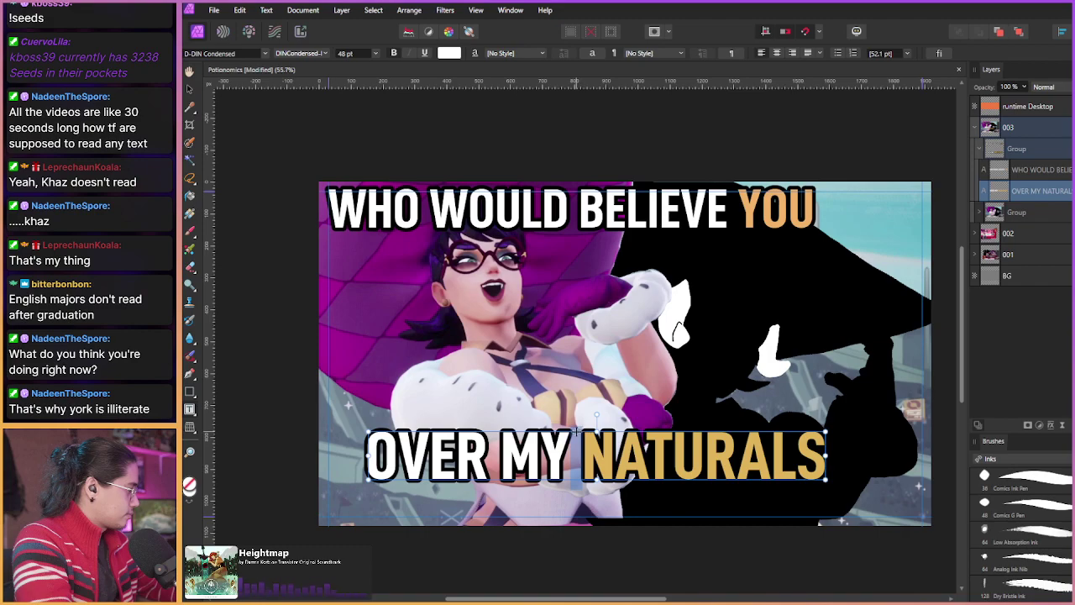
{"action": "left_click_drag", "start_coordinate": [578, 431], "coordinate": [610, 423]}
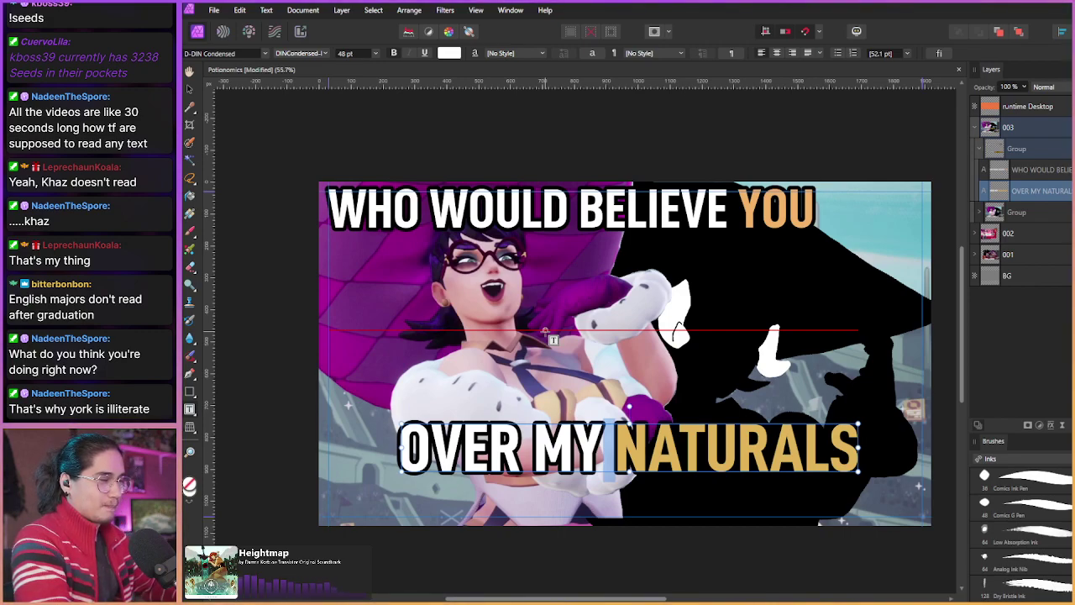
Step: Set the whole WHO WOULD BELIEVE YOU caption to 48 pt and move it down slightly
{"action": "left_click", "coordinate": [543, 210]}
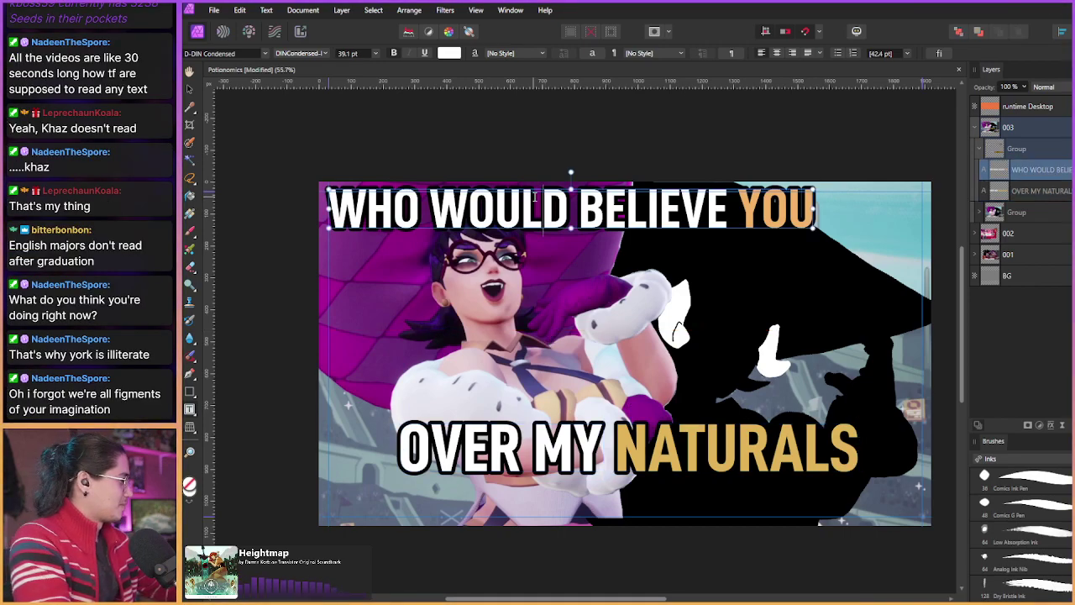
{"action": "key", "text": "ctrl+a"}
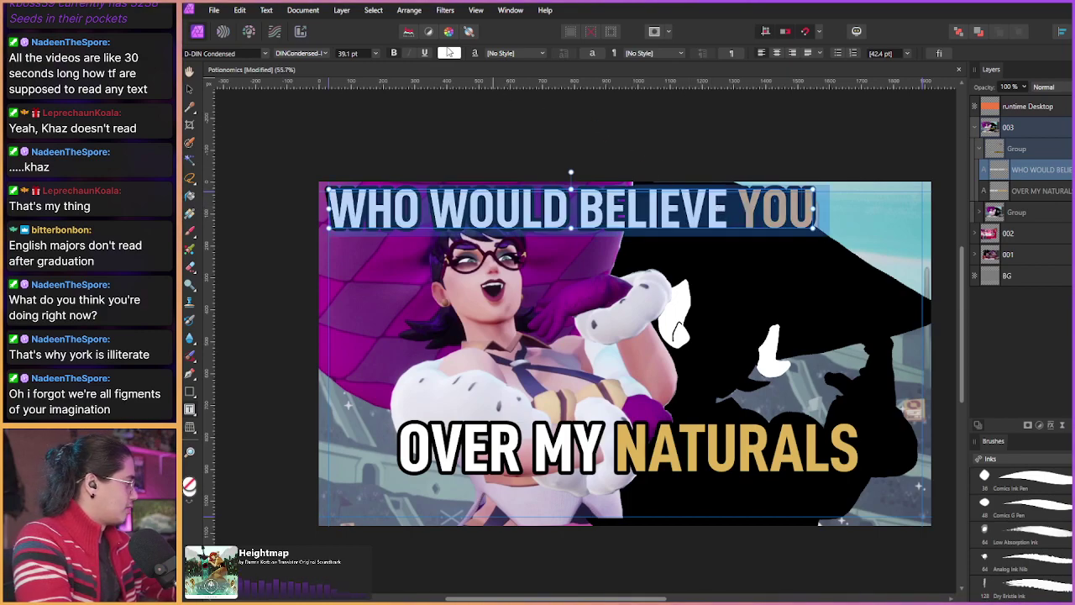
{"action": "left_click", "coordinate": [450, 53]}
{"action": "left_click", "coordinate": [375, 53]}
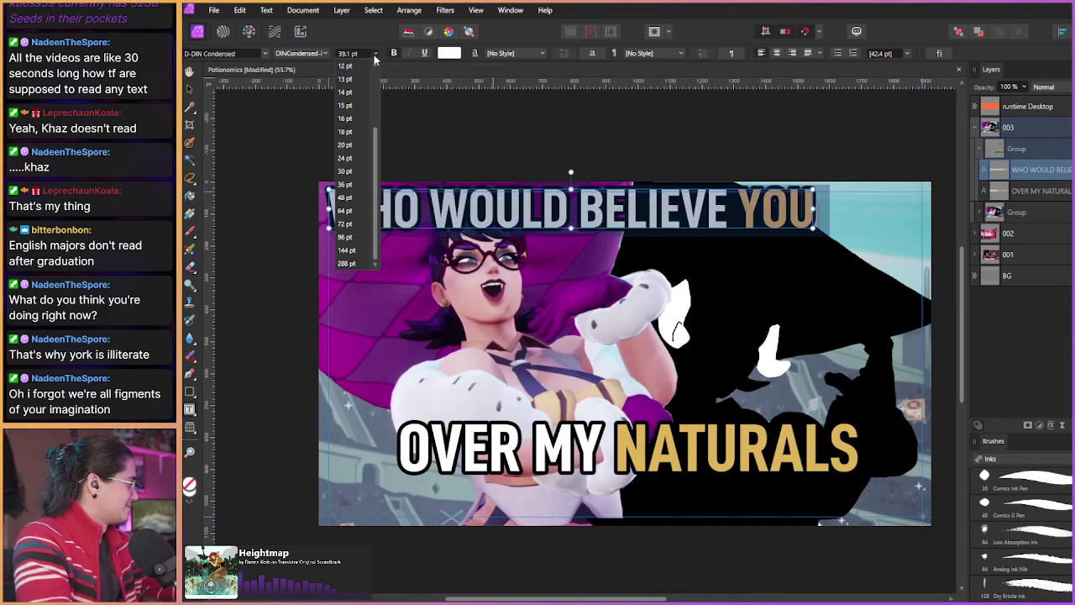
{"action": "left_click", "coordinate": [345, 198]}
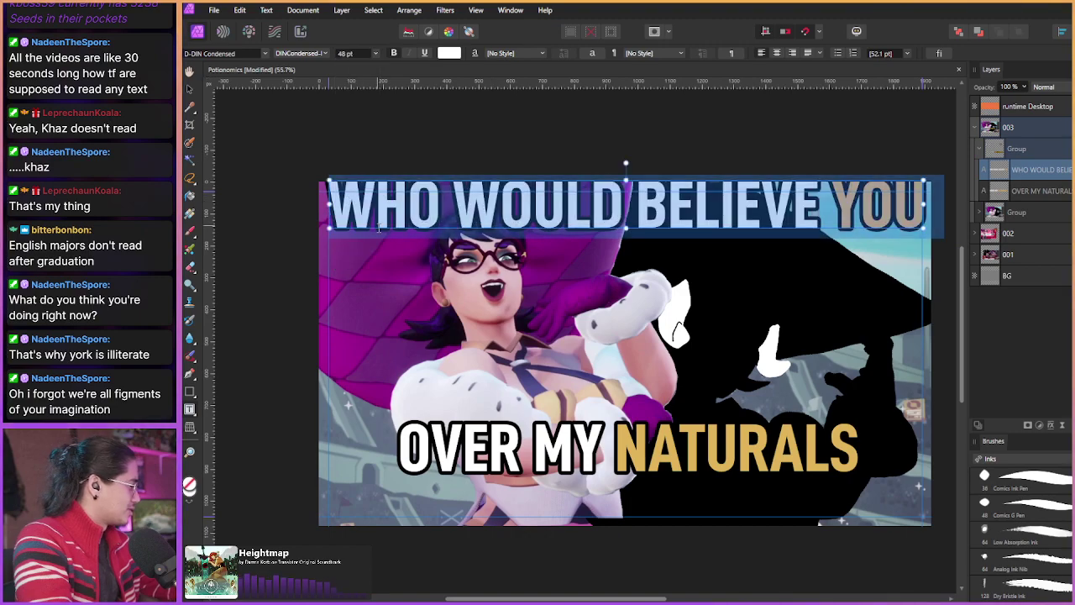
{"action": "left_click_drag", "start_coordinate": [372, 229], "coordinate": [373, 242]}
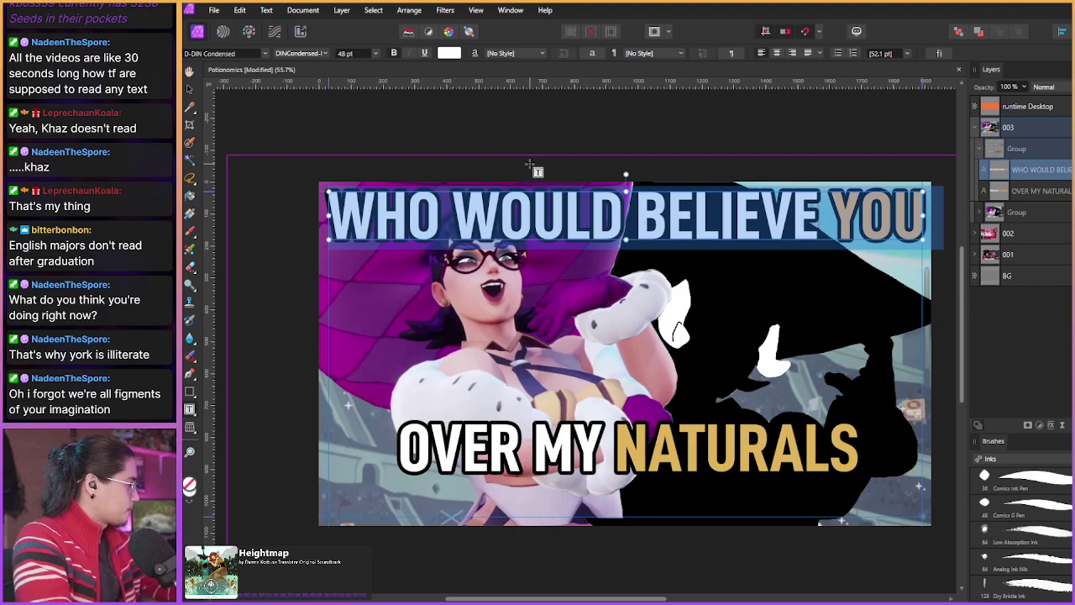
Step: Scale the top caption down to about 46.8 pt so it fits the panel width, aligned to the guides
{"action": "left_click", "coordinate": [376, 53]}
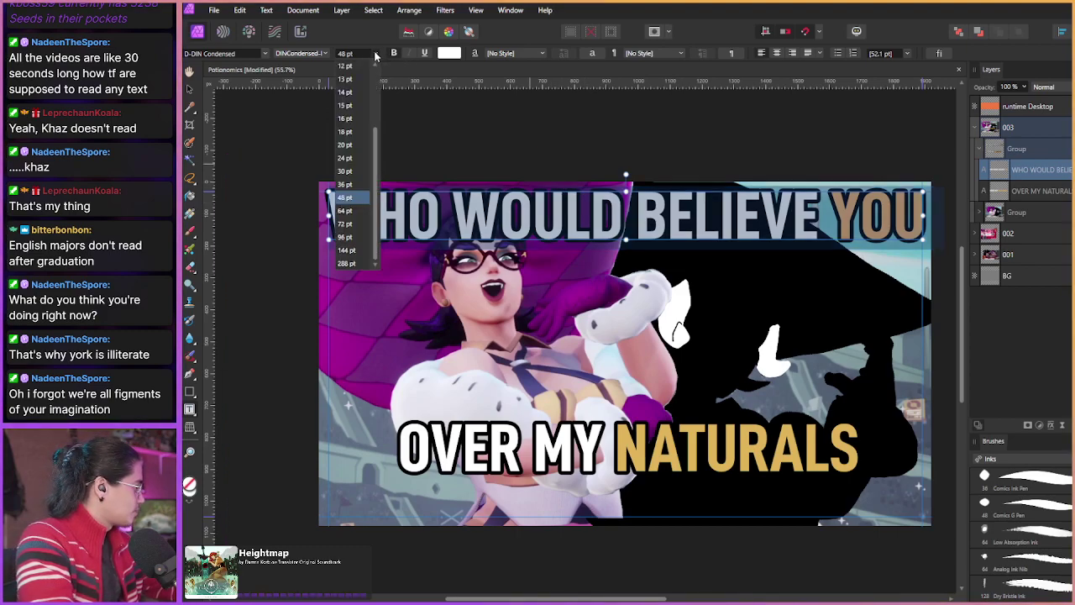
{"action": "left_click", "coordinate": [376, 53]}
{"action": "triple_click", "coordinate": [924, 213]}
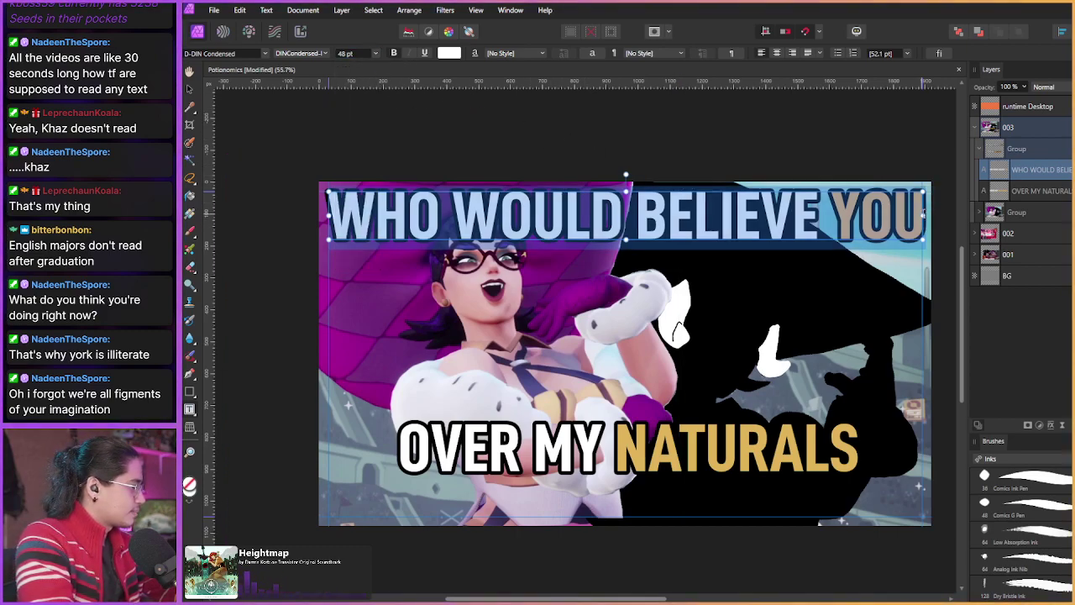
{"action": "left_click_drag", "start_coordinate": [925, 191], "coordinate": [907, 200]}
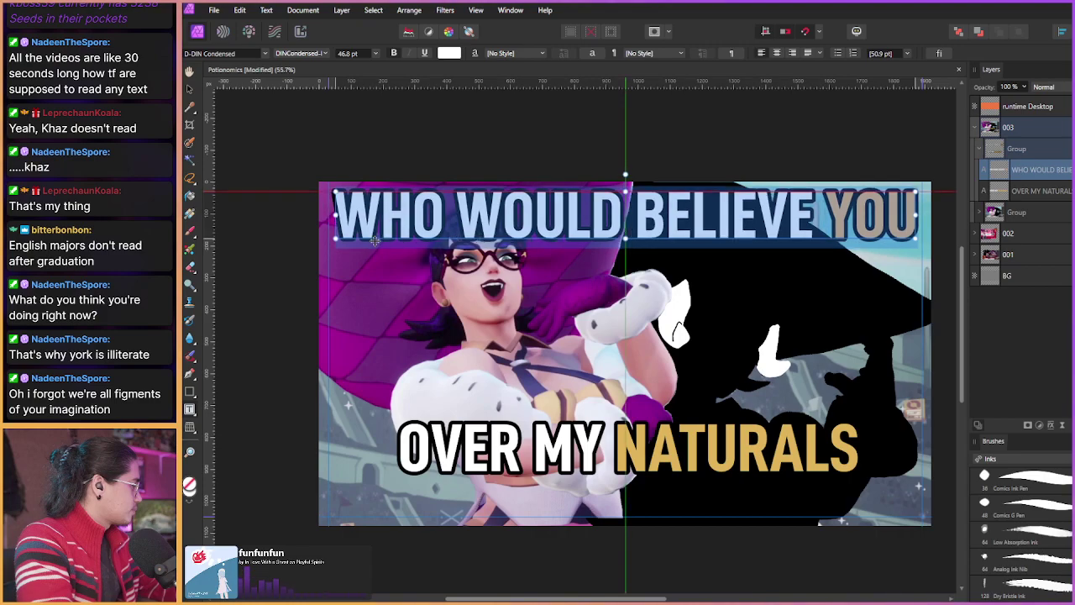
{"action": "left_click_drag", "start_coordinate": [370, 241], "coordinate": [371, 242]}
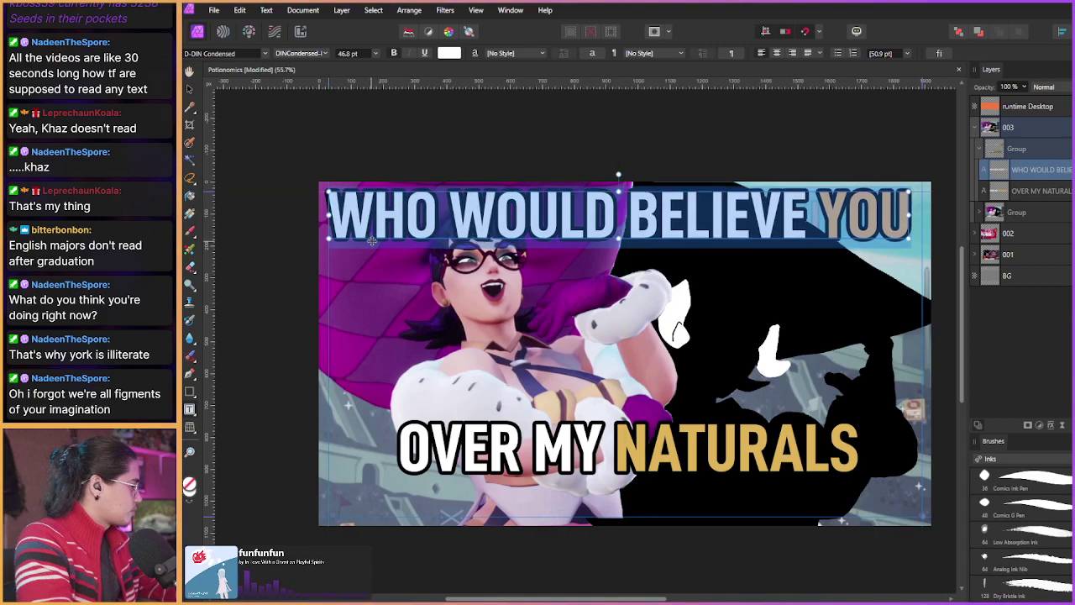
Step: Move OVER MY NATURALS up, right-aligned under the top caption, and shrink it slightly
{"action": "left_click", "coordinate": [1033, 190]}
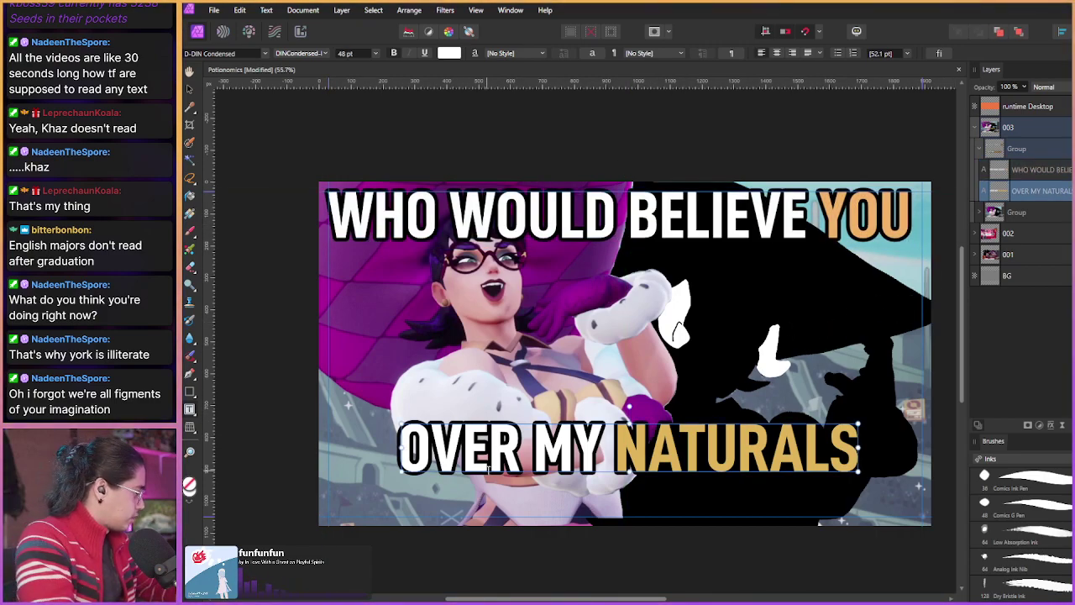
{"action": "left_click_drag", "start_coordinate": [487, 472], "coordinate": [613, 286]}
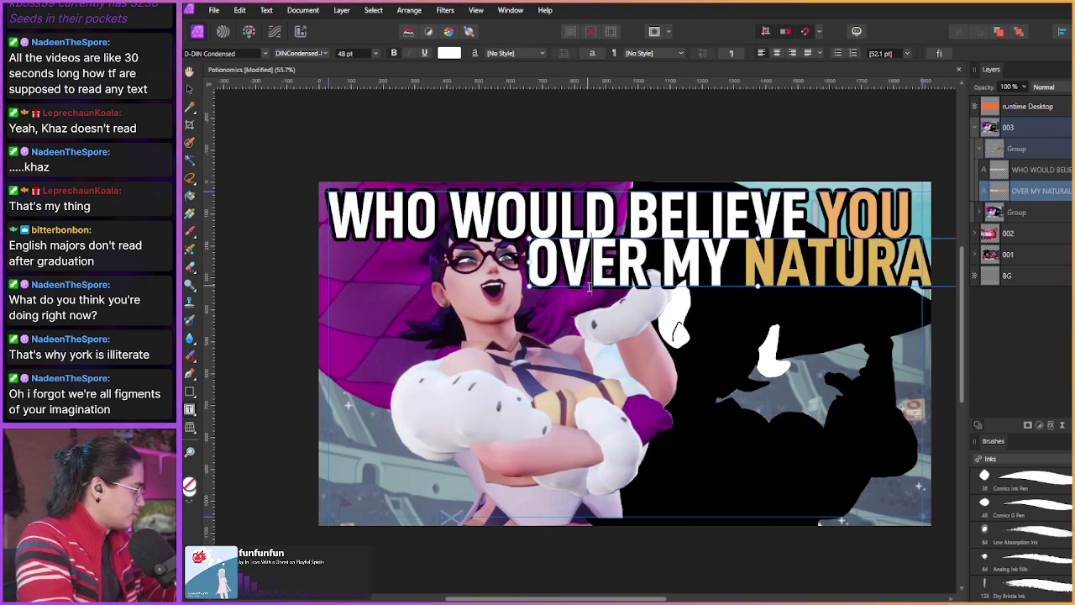
{"action": "left_click_drag", "start_coordinate": [585, 287], "coordinate": [587, 298]}
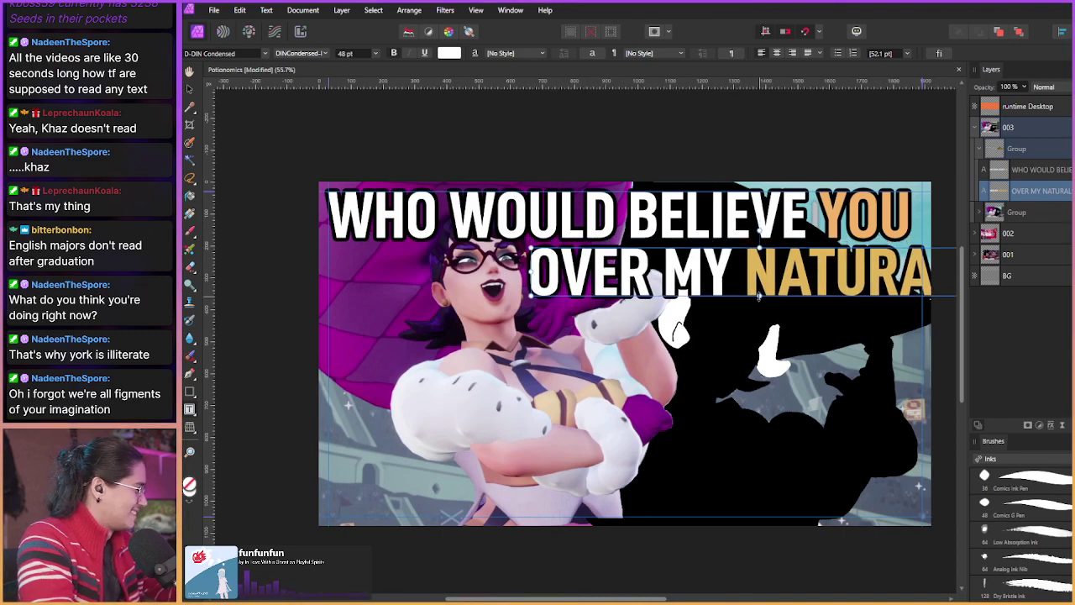
{"action": "left_click_drag", "start_coordinate": [760, 295], "coordinate": [694, 287]}
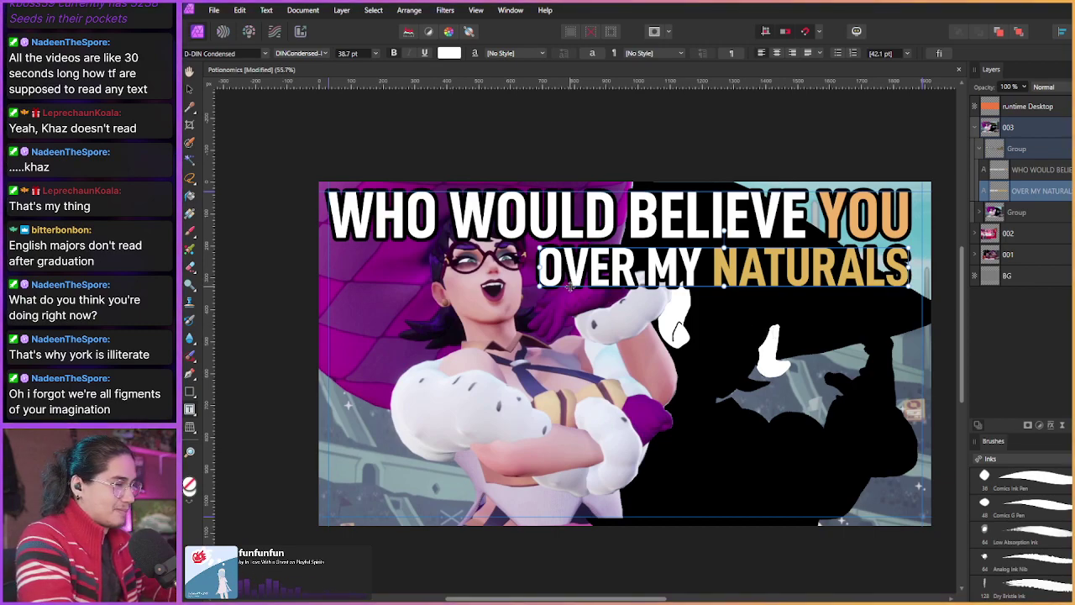
{"action": "left_click_drag", "start_coordinate": [570, 288], "coordinate": [571, 297]}
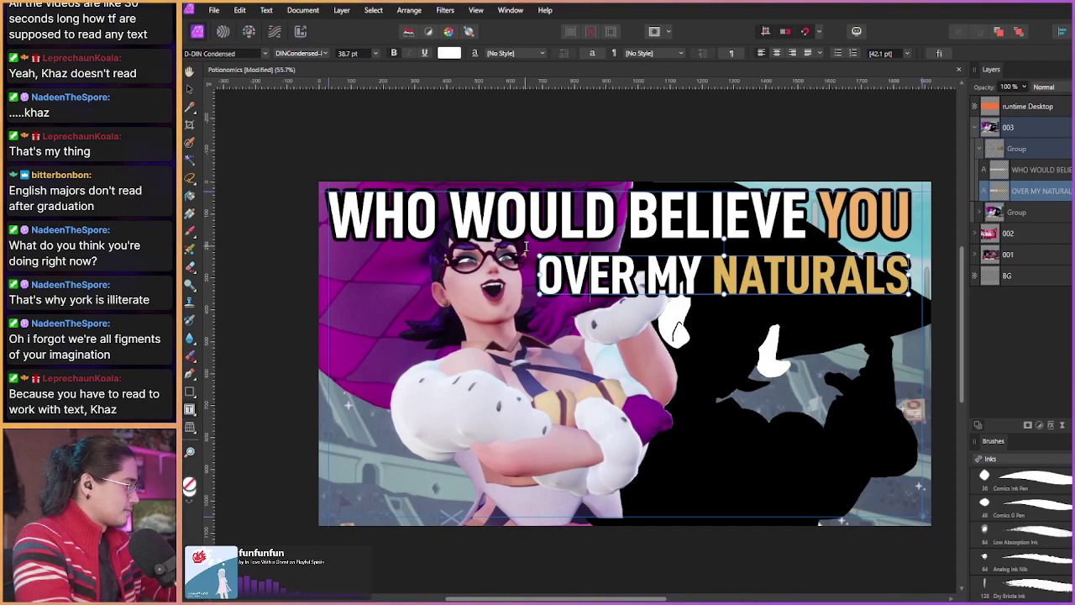
{"action": "left_click", "coordinate": [991, 212]}
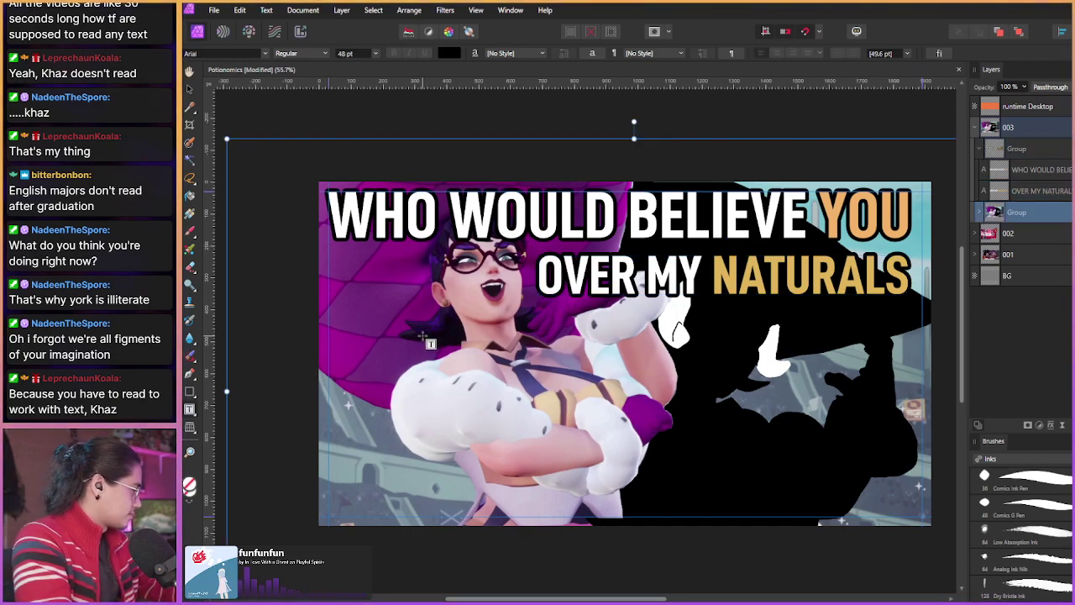
Step: Expand the lower Group and undo to restore black on the silhouette's bottom-right corner
{"action": "key", "text": "Escape"}
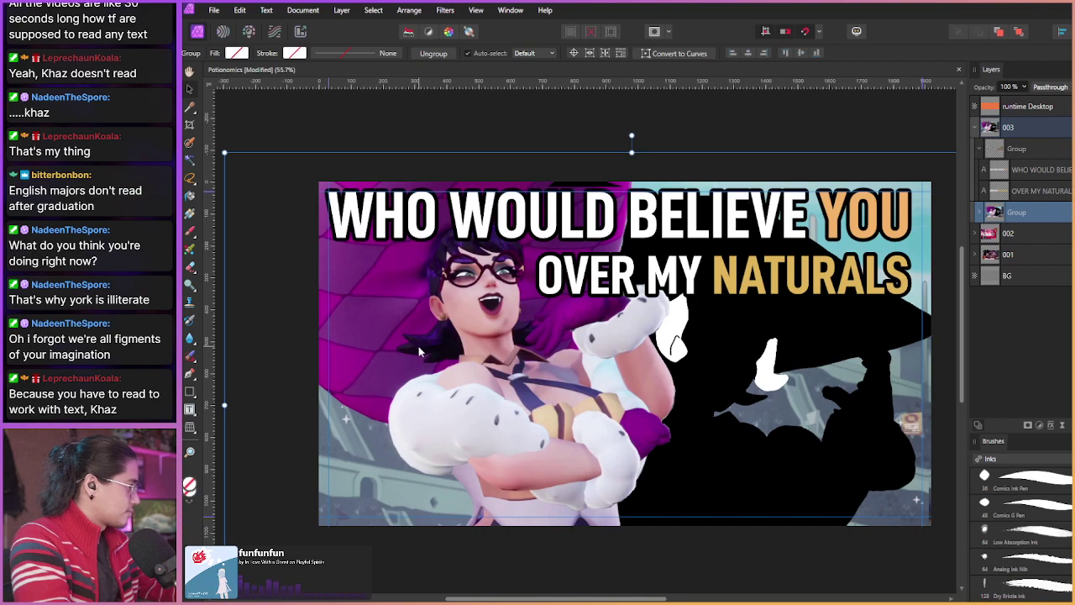
{"action": "left_click", "coordinate": [980, 213]}
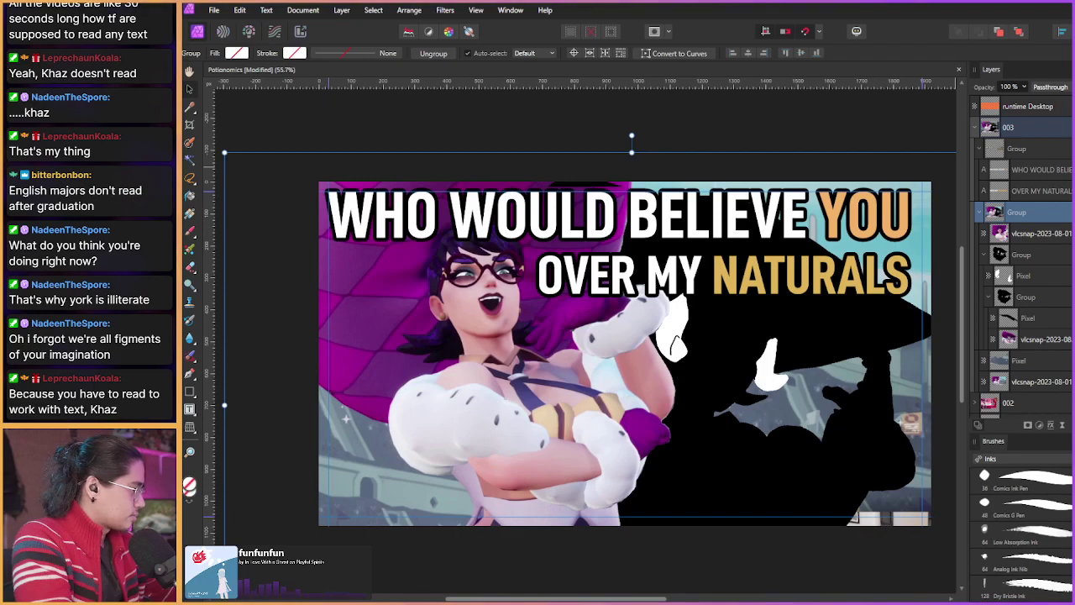
{"action": "key", "text": "ctrl+z"}
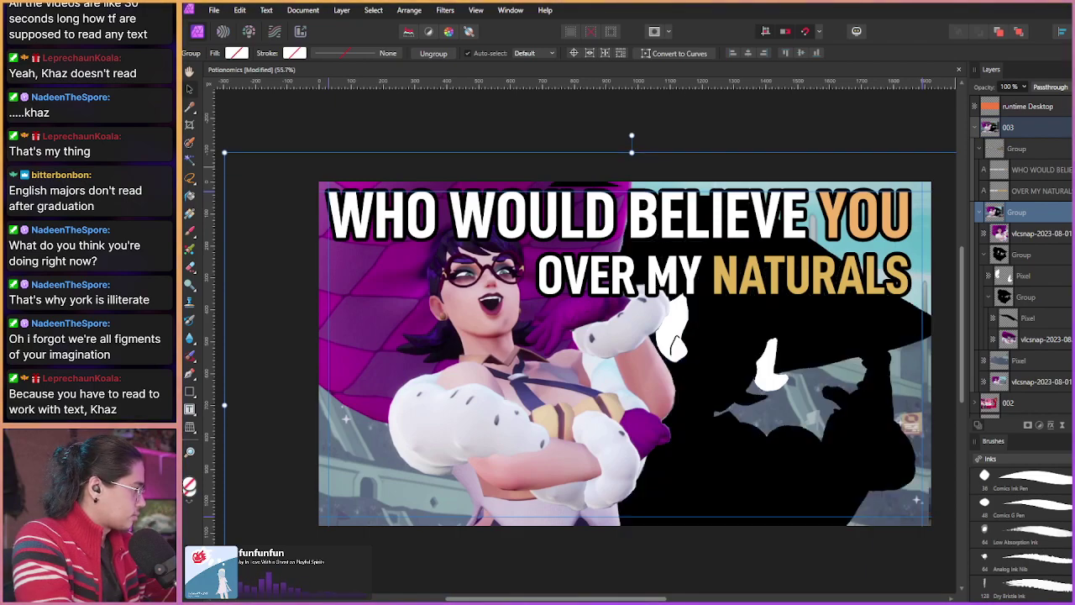
Step: Select the vlcsnap pixel layer and set a 76.8 px brush
{"action": "left_click", "coordinate": [1008, 338]}
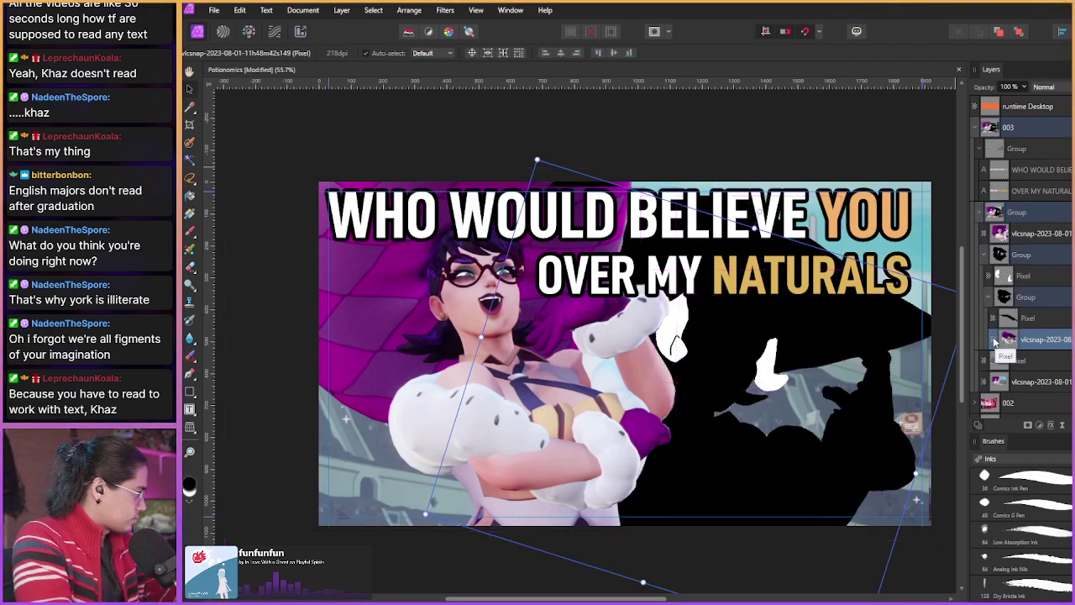
{"action": "key", "text": "b"}
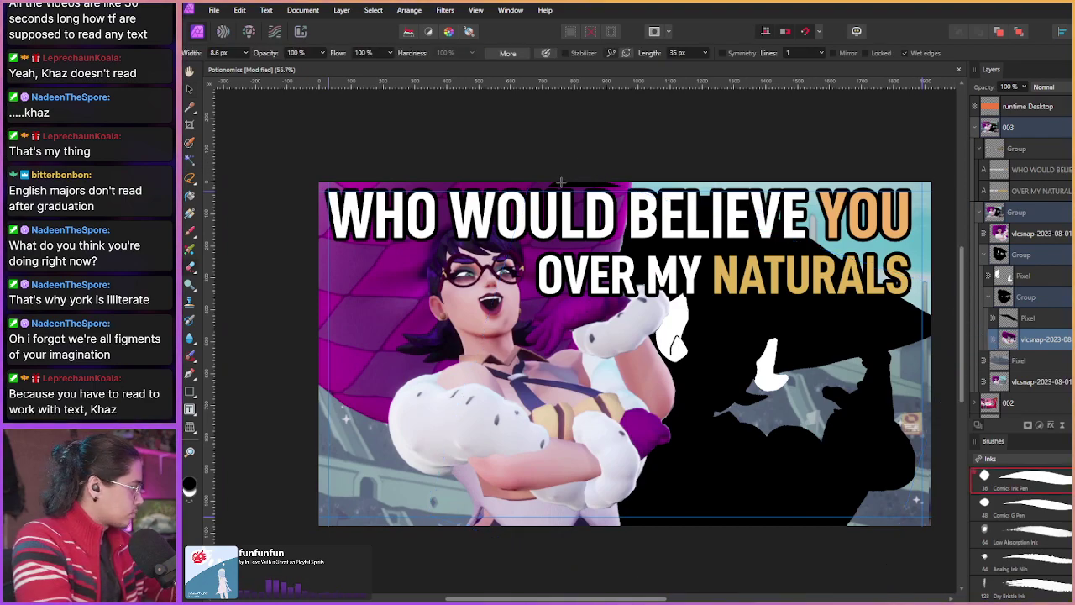
{"action": "key", "text": "bracketright"}
{"action": "key", "text": "bracketright"}
{"action": "key", "text": "bracketright"}
{"action": "key", "text": "bracketright"}
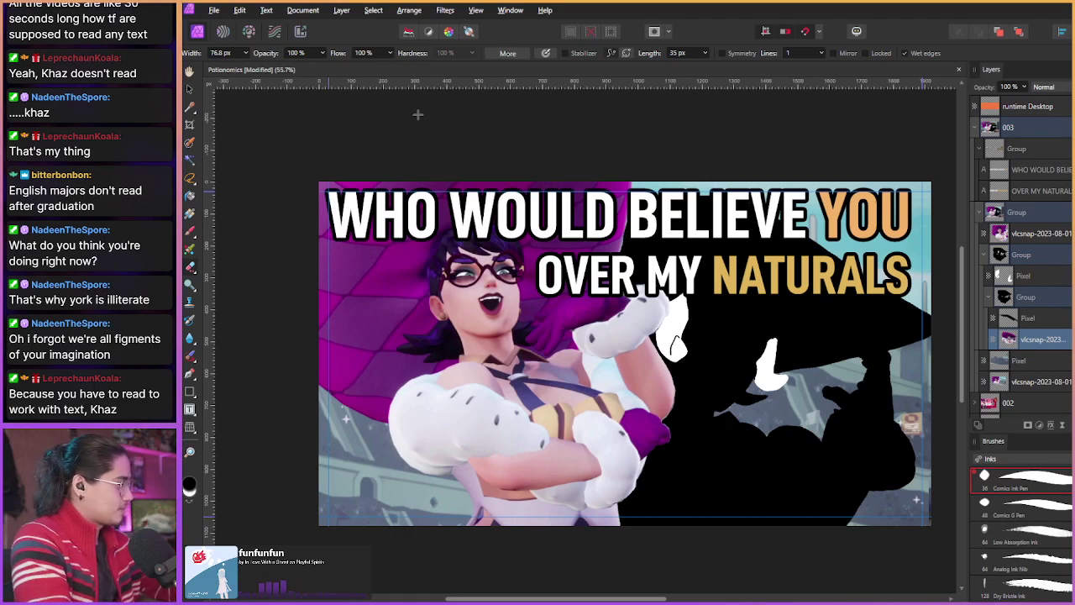
{"action": "left_click", "coordinate": [986, 254]}
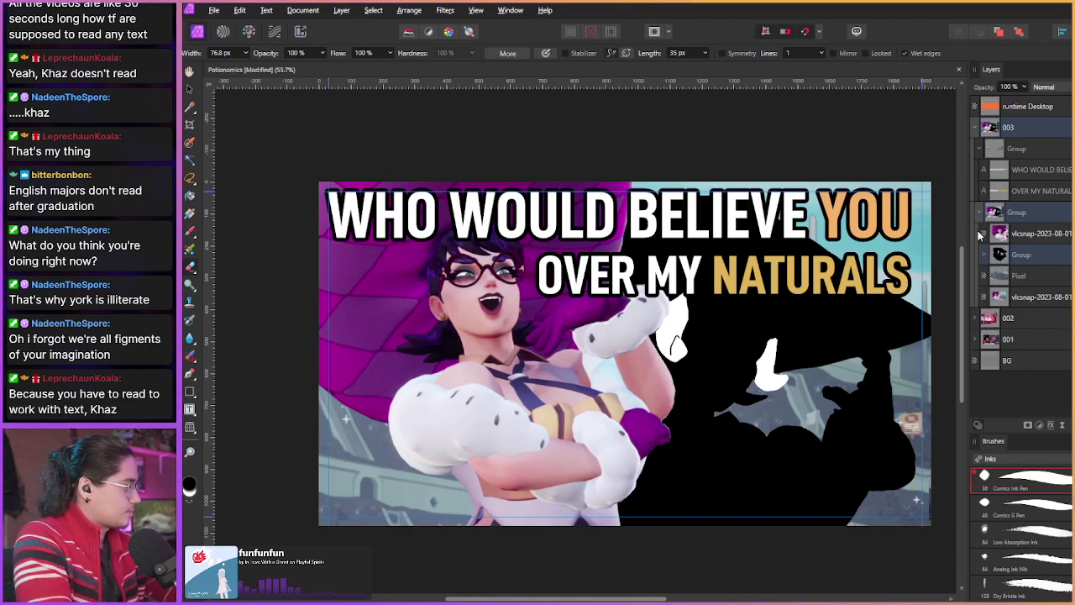
{"action": "left_click", "coordinate": [1024, 192]}
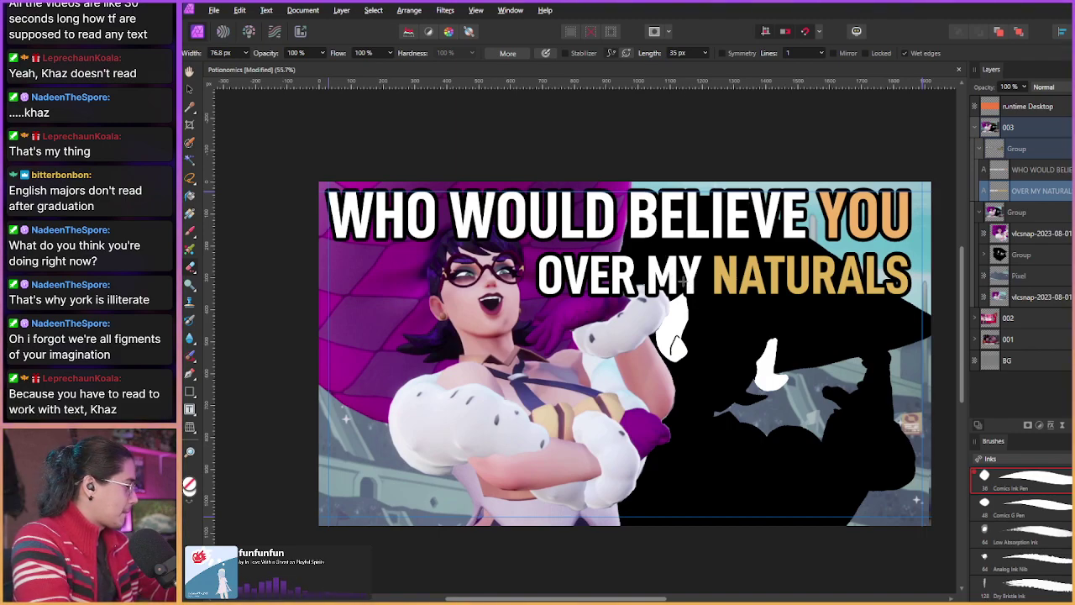
Step: Refine the NATURALS gold: more saturated, slightly darker, hue shifted a touch
{"action": "key", "text": "t"}
{"action": "left_click_drag", "start_coordinate": [718, 274], "coordinate": [909, 278]}
{"action": "left_click", "coordinate": [448, 53]}
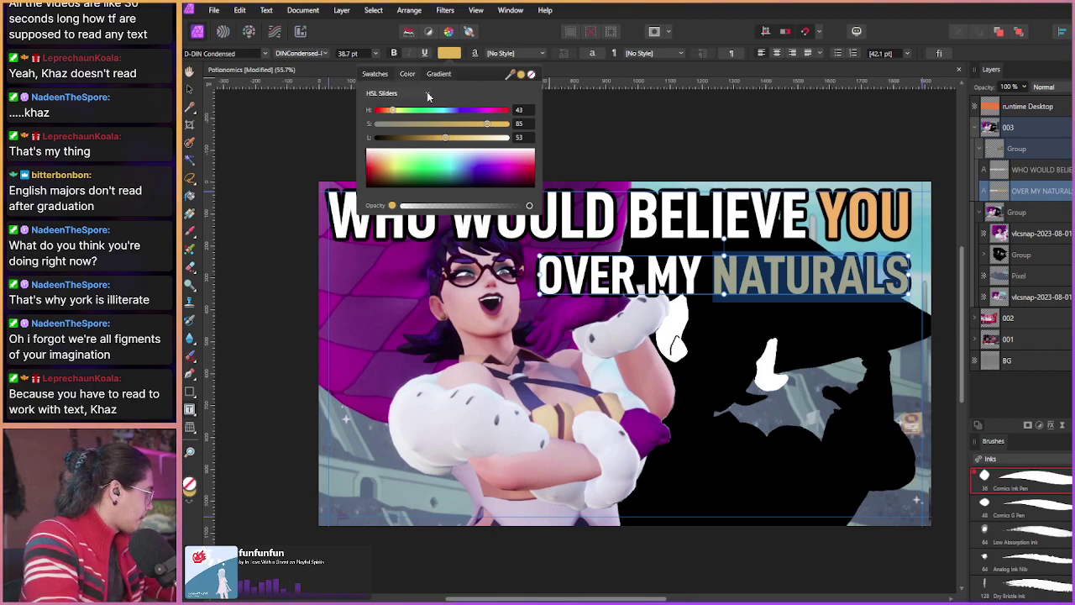
{"action": "left_click_drag", "start_coordinate": [487, 124], "coordinate": [508, 123]}
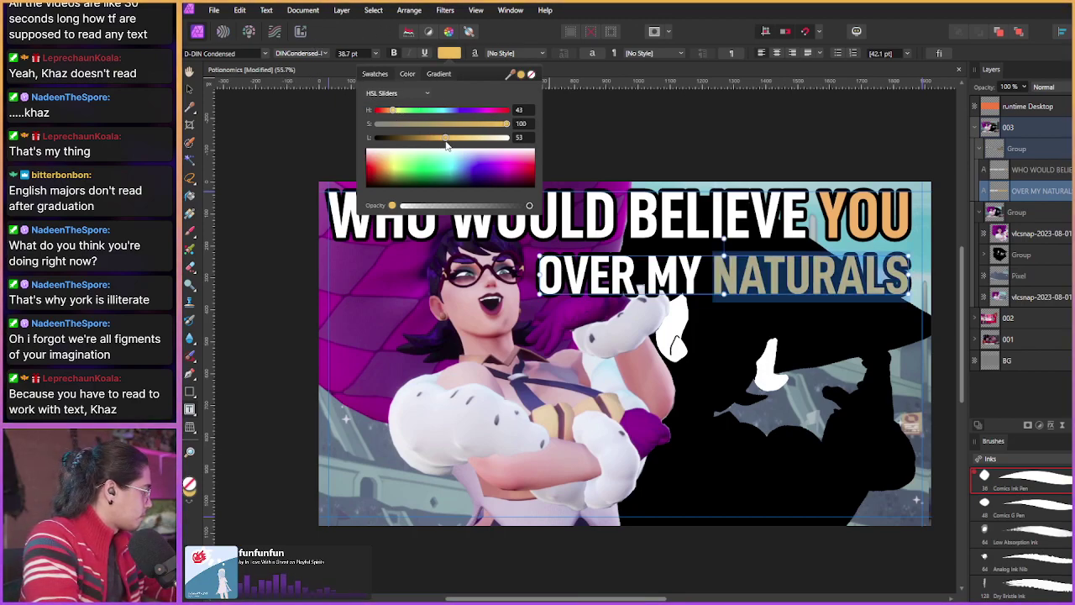
{"action": "left_click_drag", "start_coordinate": [444, 143], "coordinate": [445, 145]}
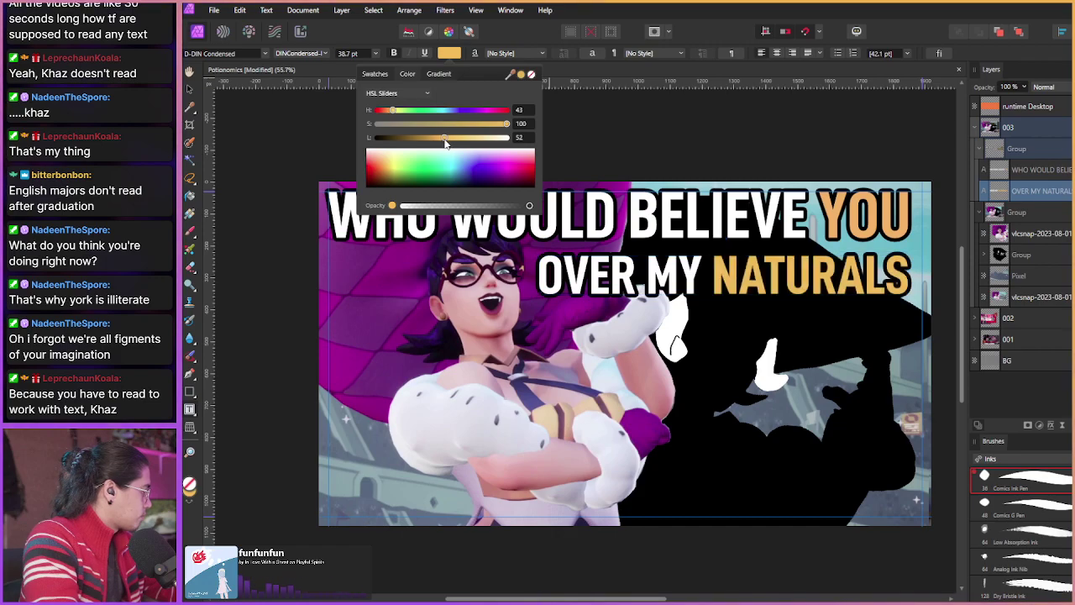
{"action": "left_click_drag", "start_coordinate": [393, 111], "coordinate": [392, 114]}
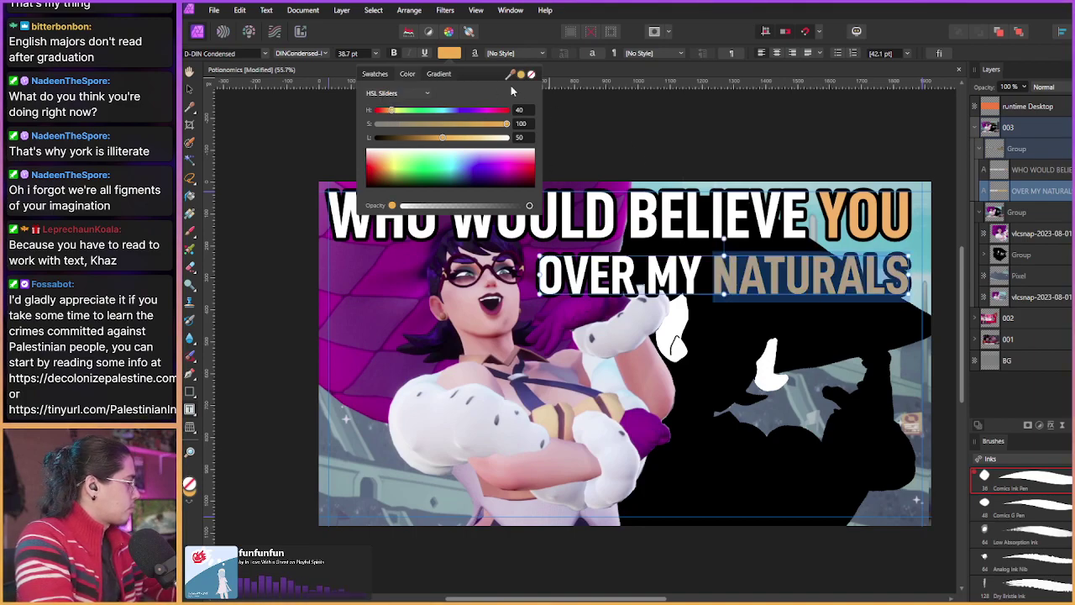
{"action": "left_click", "coordinate": [825, 216]}
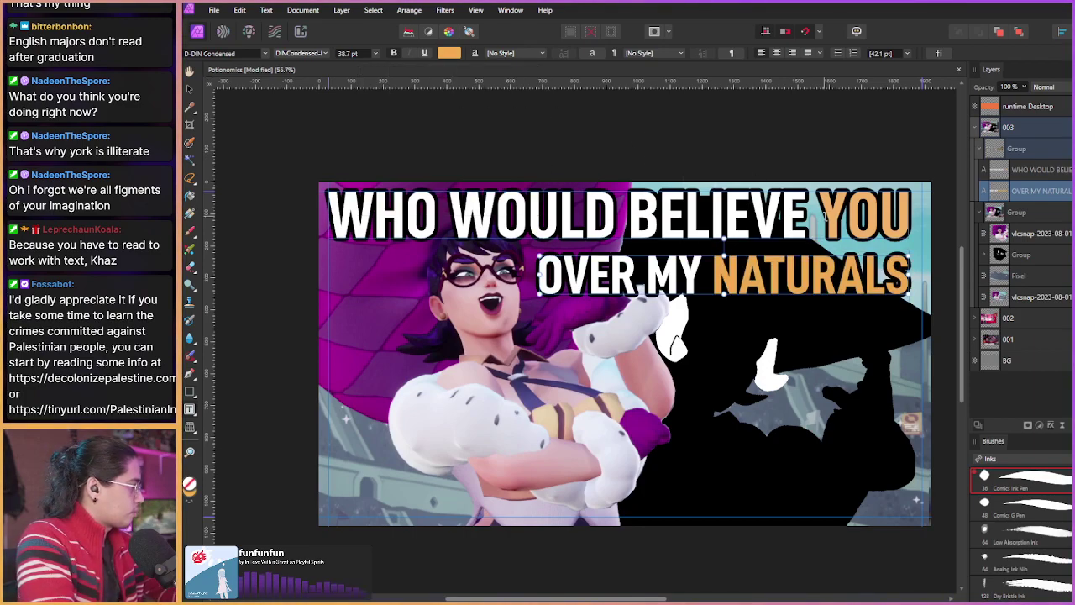
Step: Give YOU the matching orange-gold with hue 40 and adjusted lightness
{"action": "left_click_drag", "start_coordinate": [819, 216], "coordinate": [916, 217]}
{"action": "left_click", "coordinate": [450, 53]}
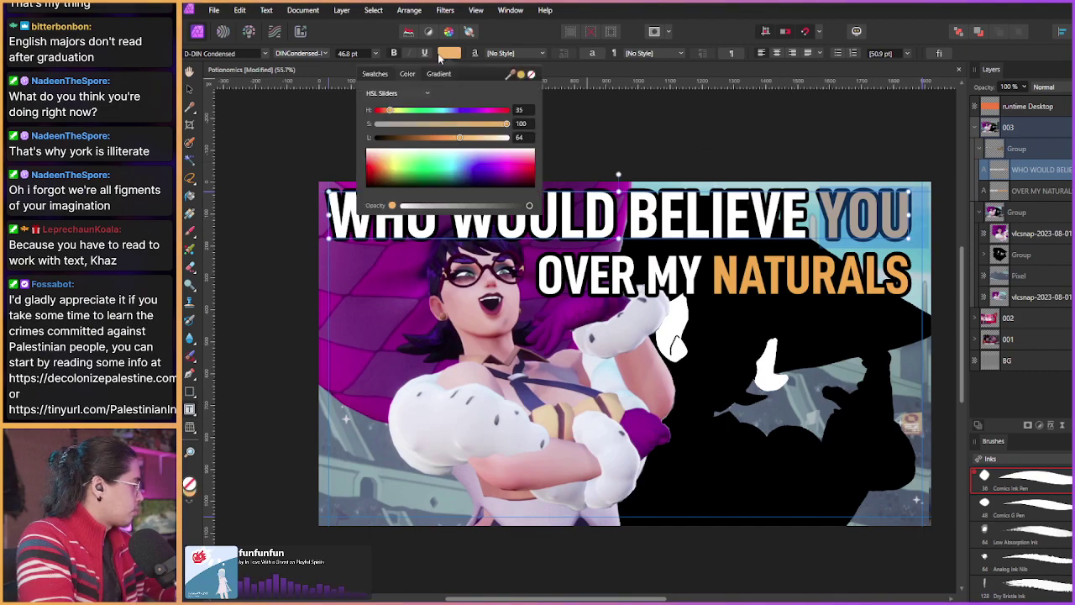
{"action": "left_click", "coordinate": [520, 111]}
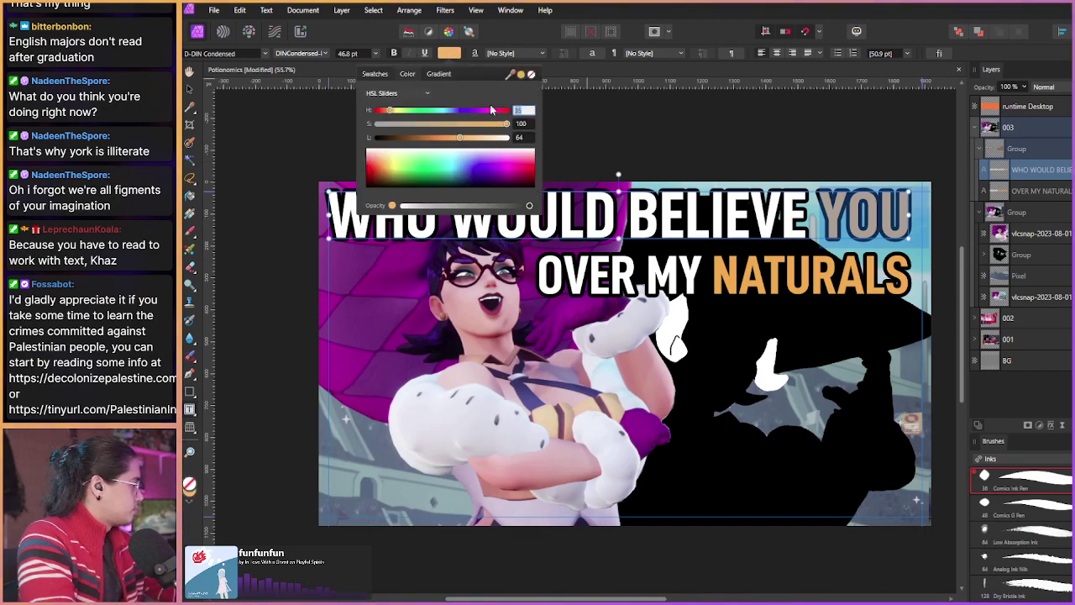
{"action": "left_click", "coordinate": [522, 138]}
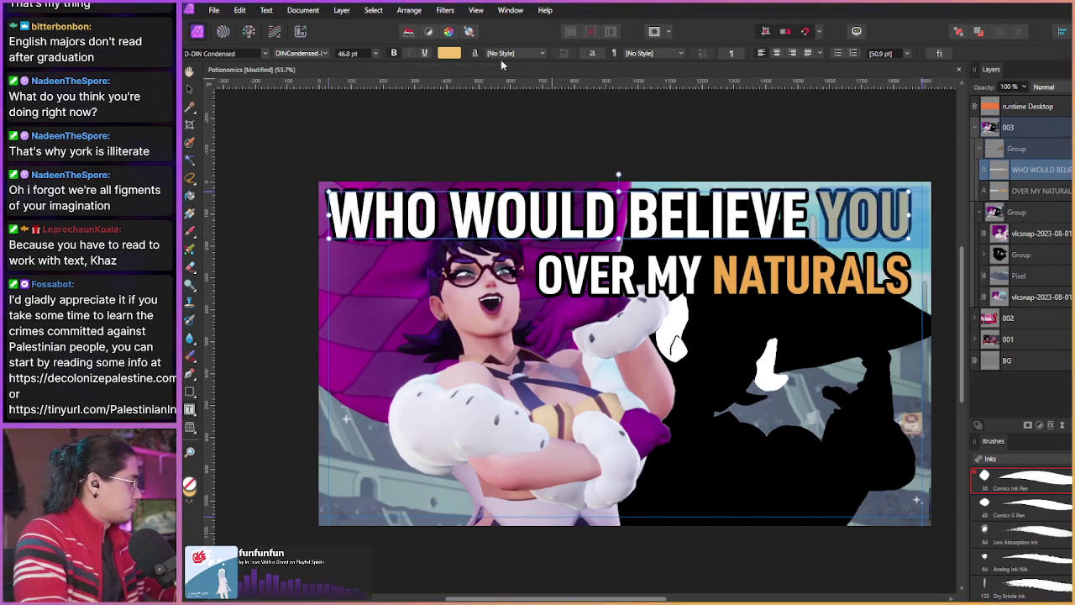
{"action": "left_click", "coordinate": [452, 54]}
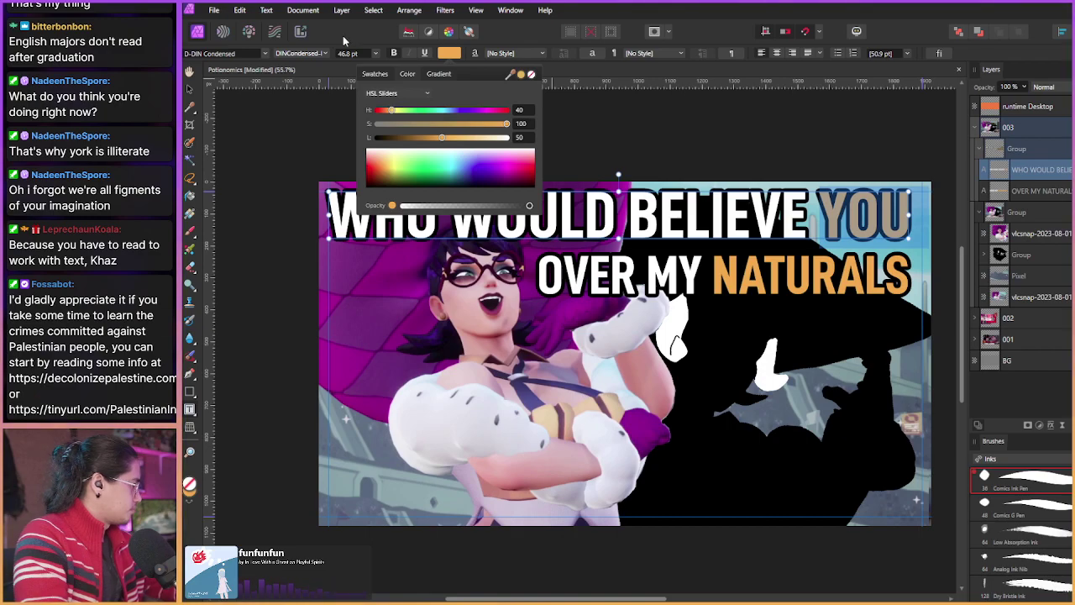
{"action": "left_click_drag", "start_coordinate": [569, 66], "coordinate": [322, 70]}
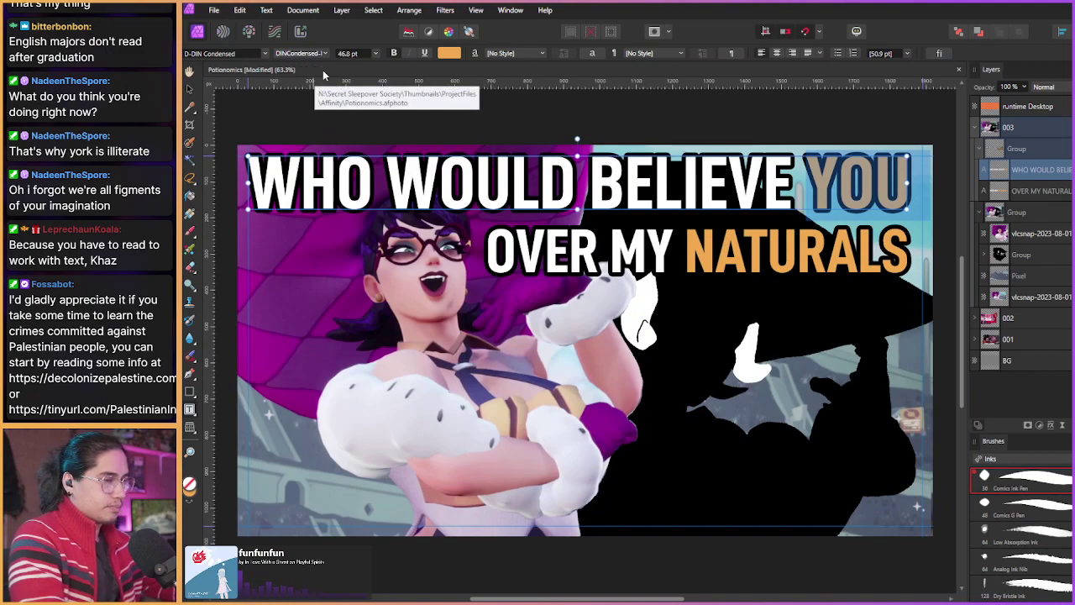
{"action": "left_click", "coordinate": [1039, 190]}
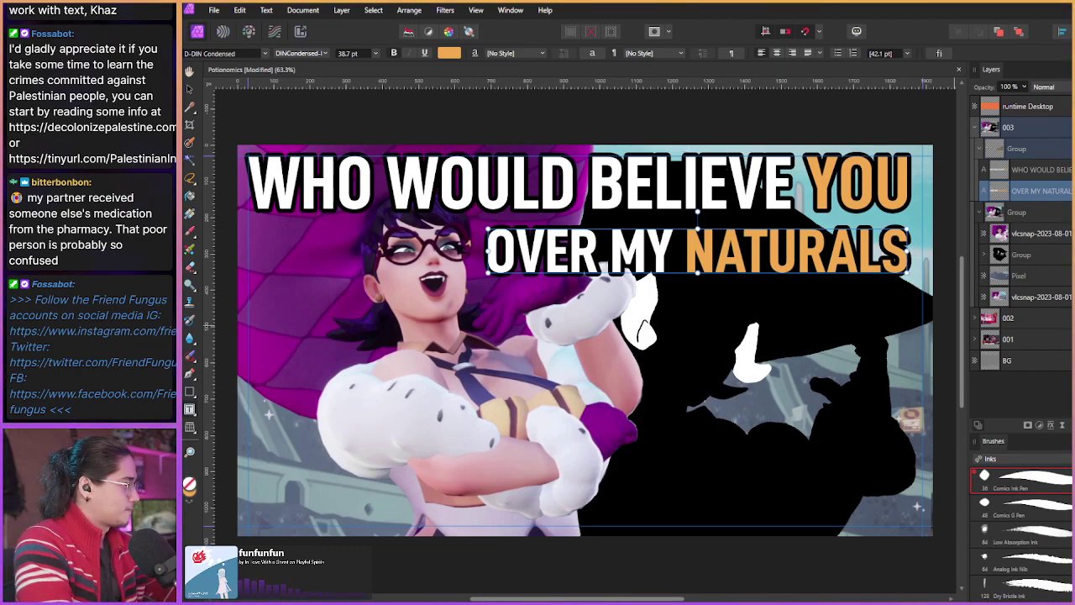
Step: Nudge the character artwork group slightly lower in the panel
{"action": "left_click", "coordinate": [1015, 215]}
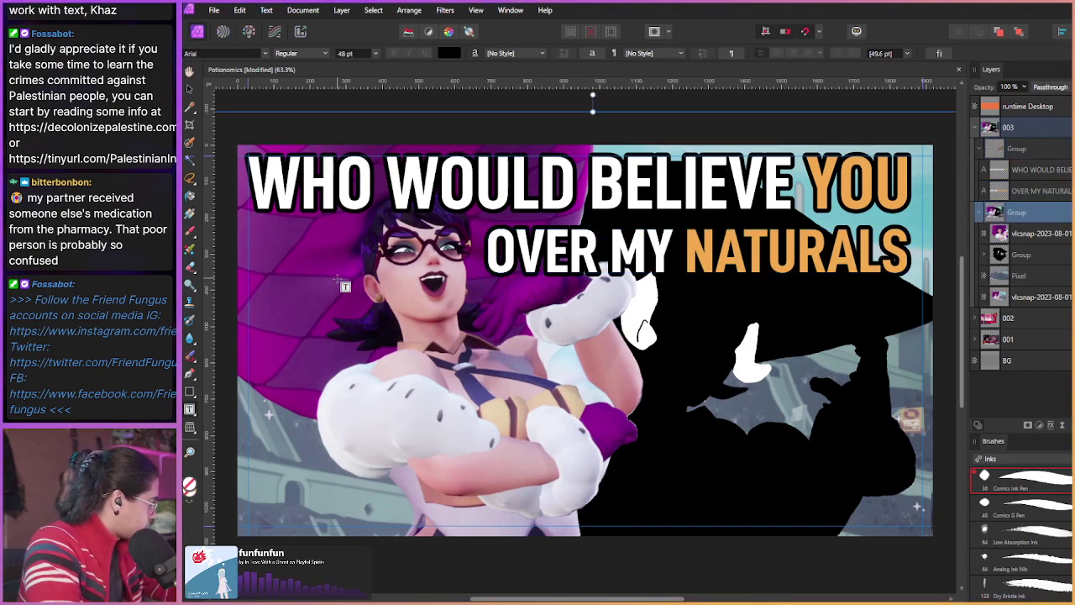
{"action": "key", "text": "v"}
{"action": "left_click_drag", "start_coordinate": [337, 283], "coordinate": [331, 284]}
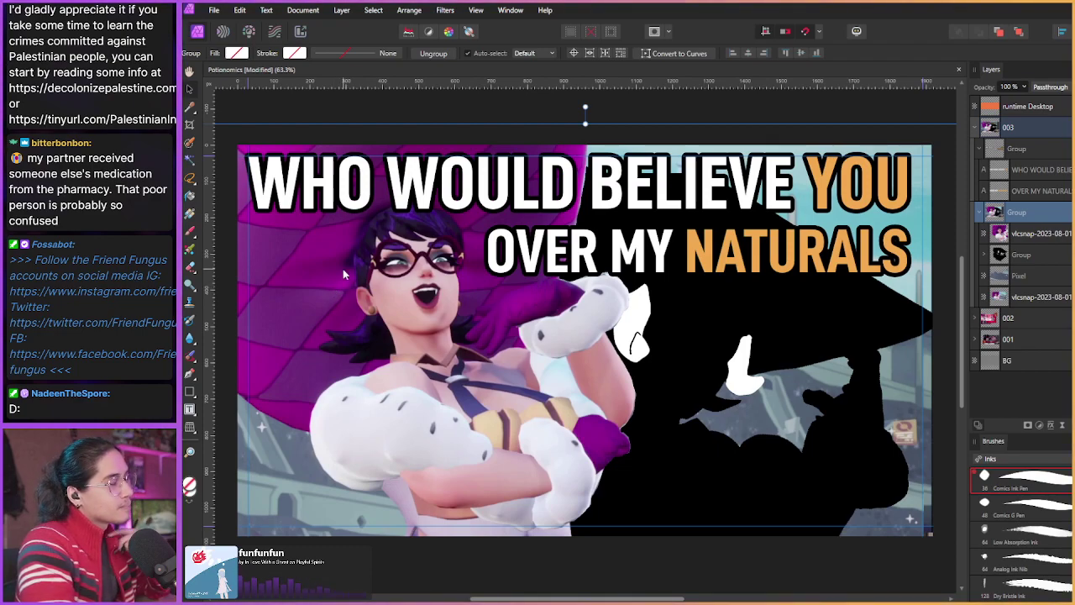
Step: Collapse the caption group and hide the interface for a clean preview
{"action": "left_click", "coordinate": [980, 149]}
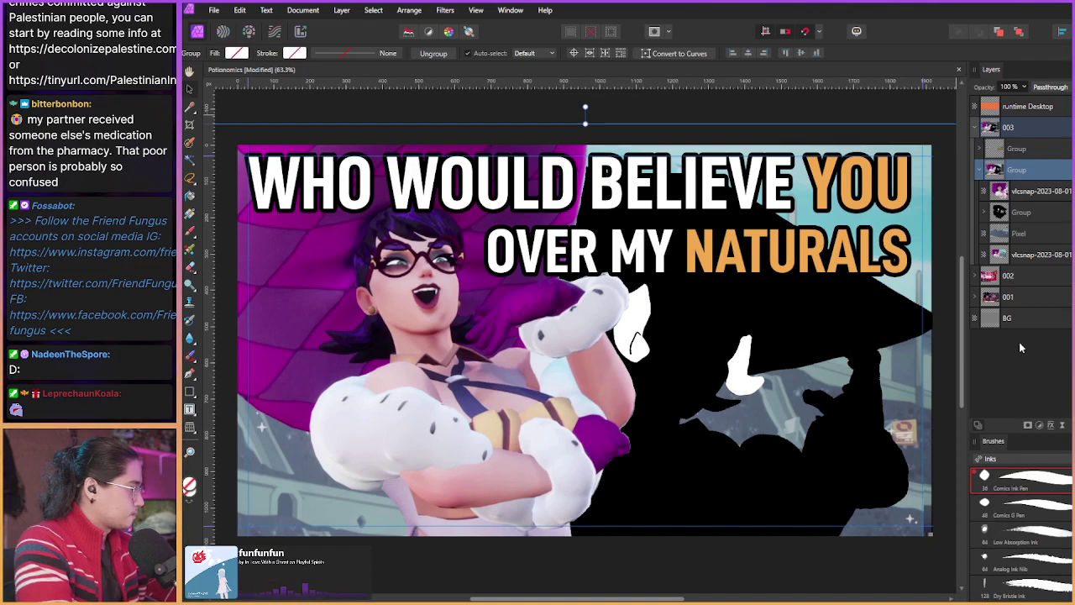
{"action": "scroll", "coordinate": [783, 330], "scroll_direction": "down", "scroll_amount": 1}
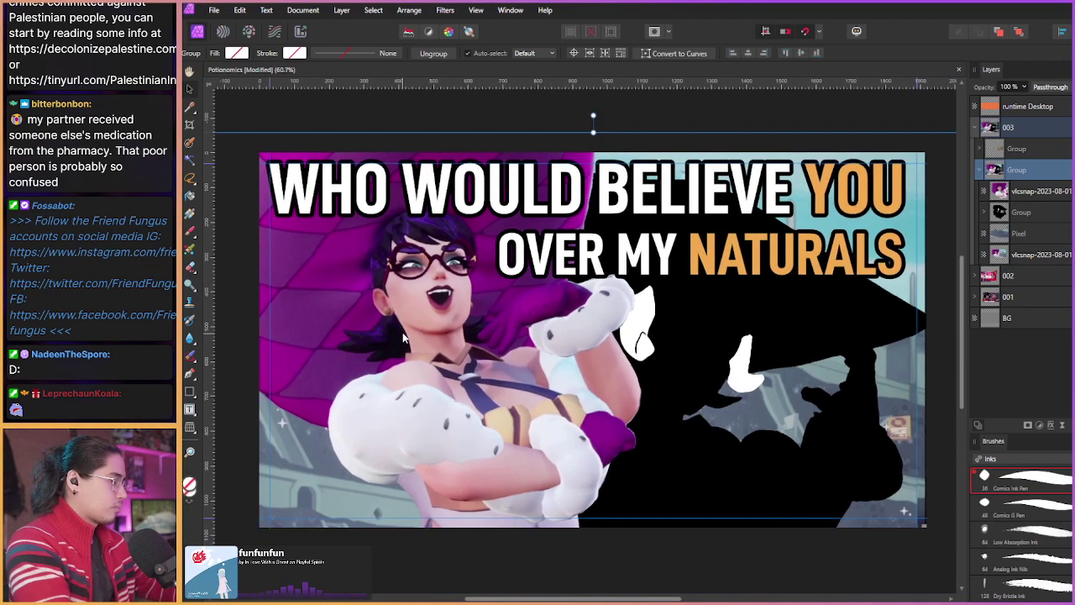
{"action": "key", "text": "Tab"}
{"action": "scroll", "coordinate": [483, 348], "scroll_direction": "up", "scroll_amount": 2}
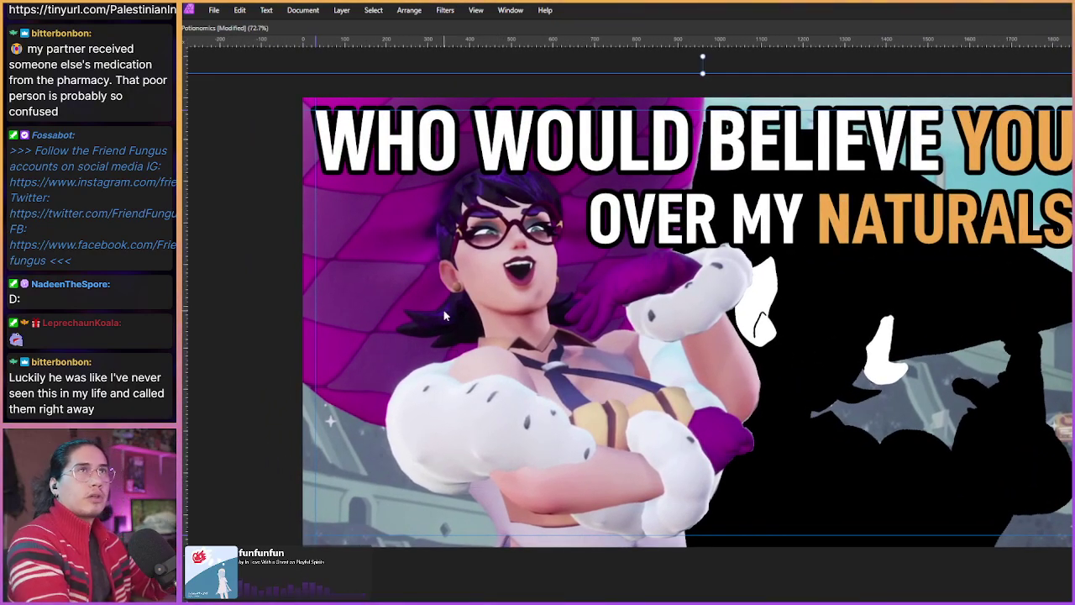
Step: Bring the toolbars and panels back after inspecting the artwork, with the Move tool active
{"action": "left_click_drag", "start_coordinate": [445, 315], "coordinate": [371, 309]}
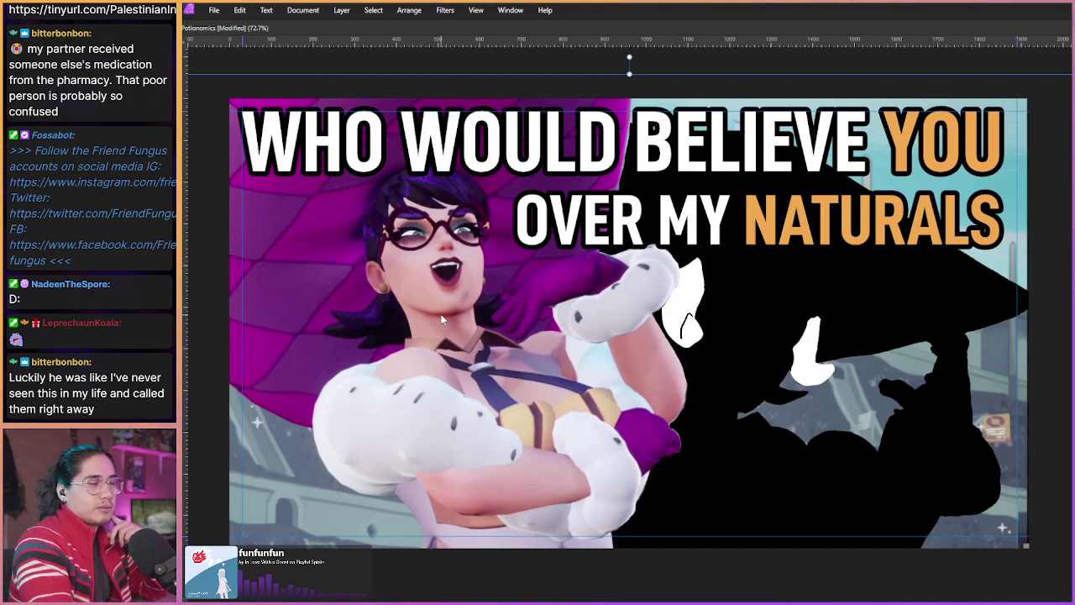
{"action": "key", "text": "Tab"}
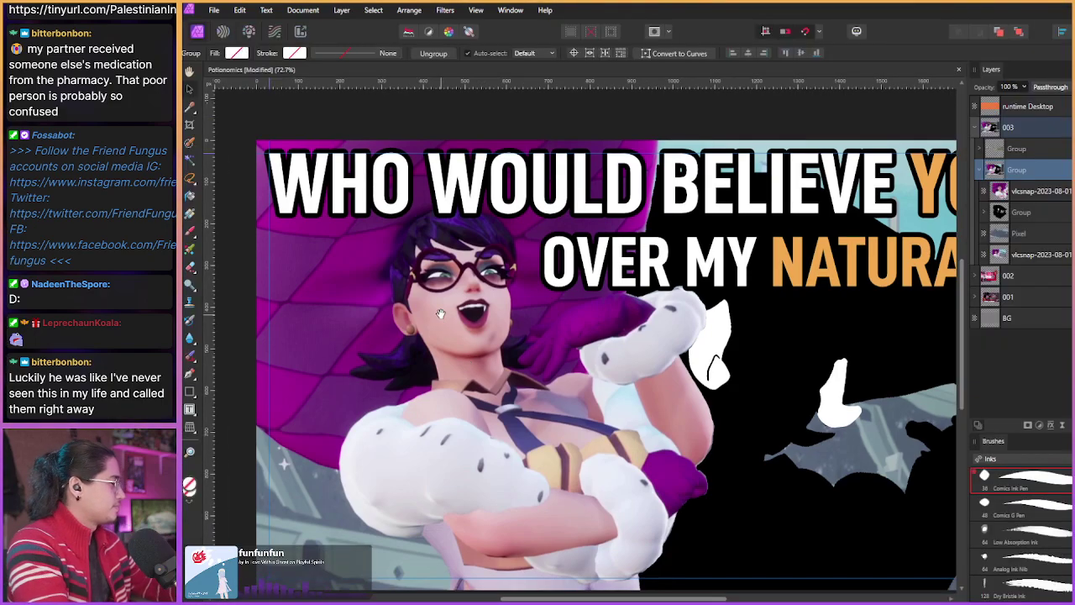
{"action": "scroll", "coordinate": [328, 258], "scroll_direction": "down", "scroll_amount": 2}
{"action": "scroll", "coordinate": [327, 258], "scroll_direction": "down", "scroll_amount": 1}
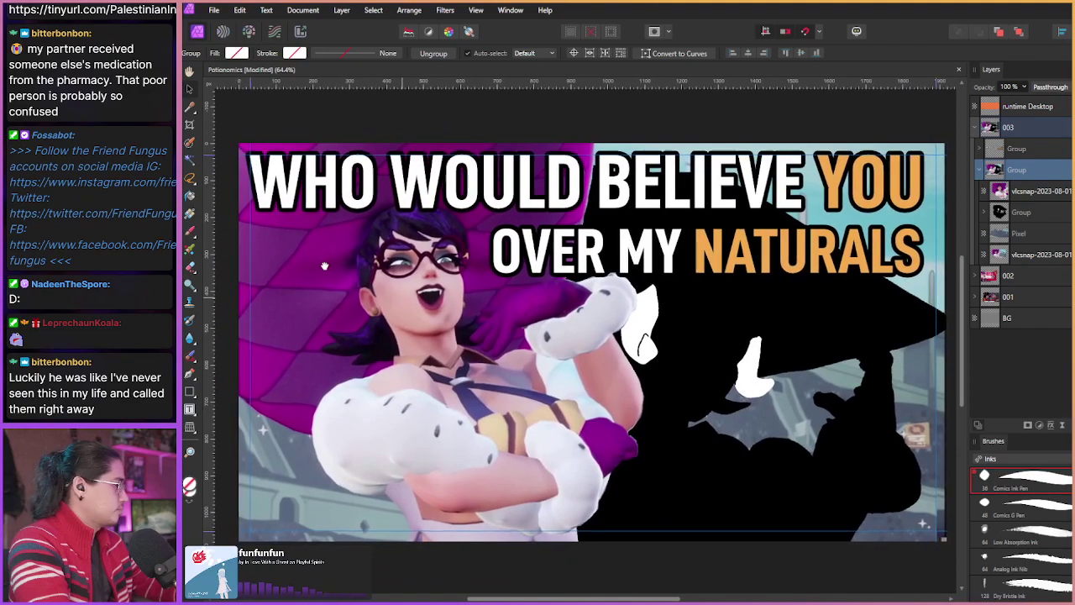
{"action": "key", "text": "v"}
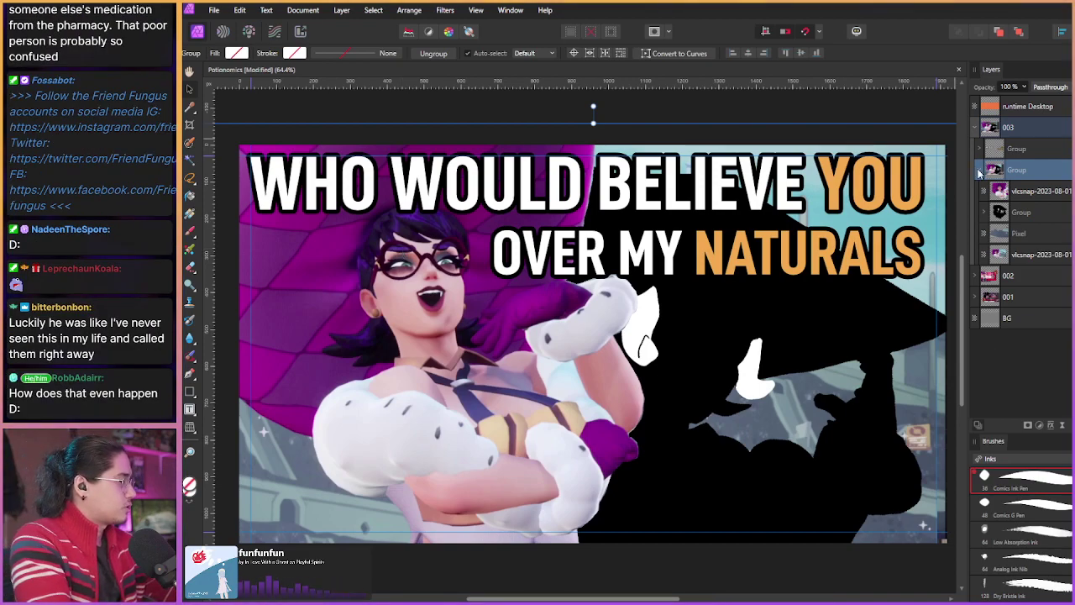
Step: Collapse the character Group's layers in the Layers panel
{"action": "left_click", "coordinate": [979, 170]}
{"action": "left_click", "coordinate": [979, 171]}
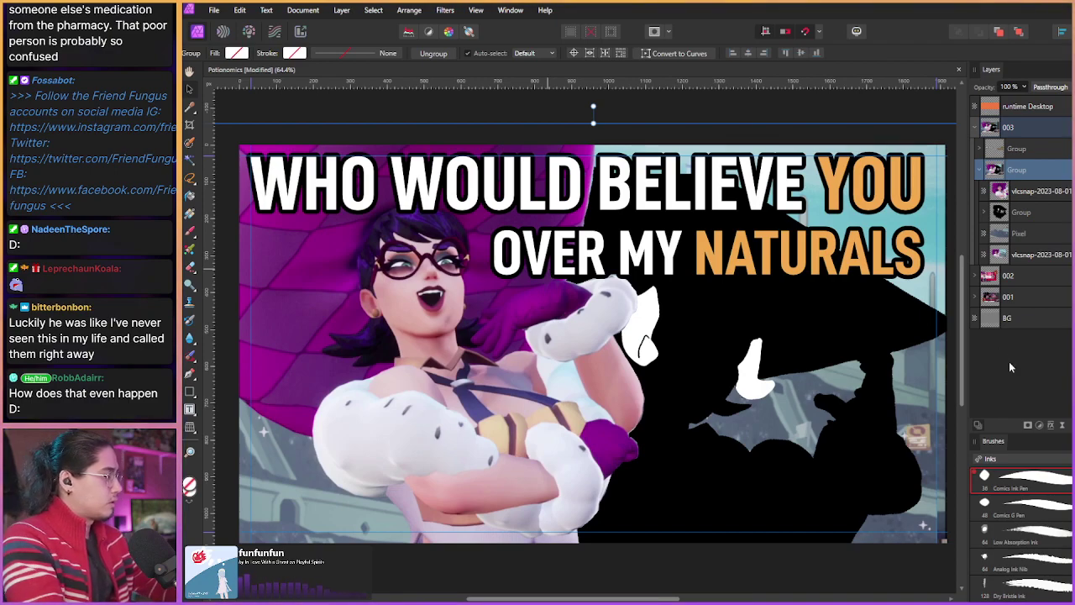
{"action": "left_click", "coordinate": [979, 169]}
{"action": "left_click", "coordinate": [980, 171]}
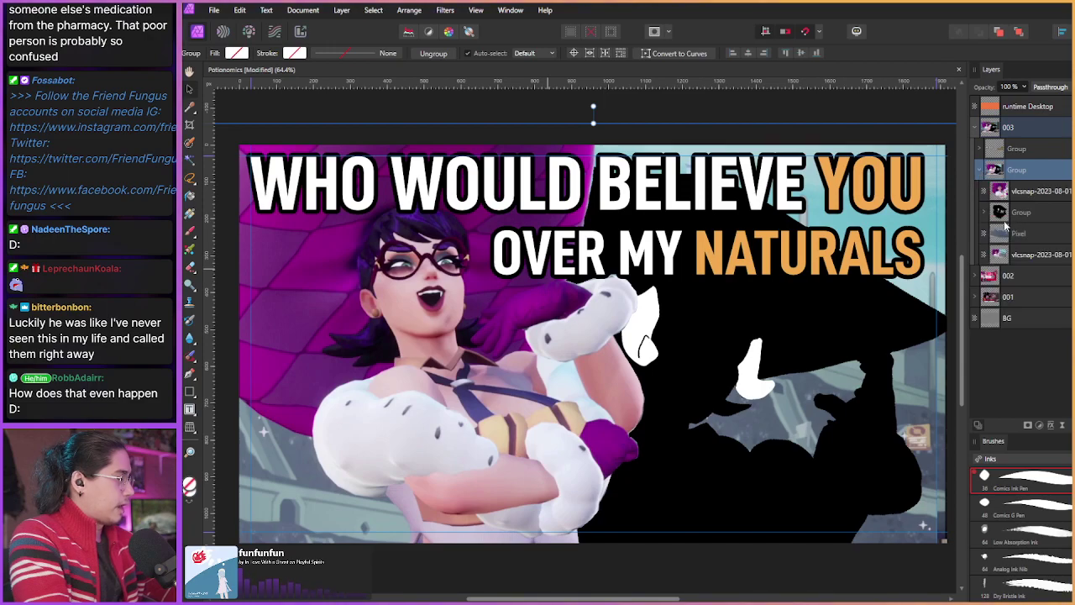
{"action": "left_click", "coordinate": [980, 170]}
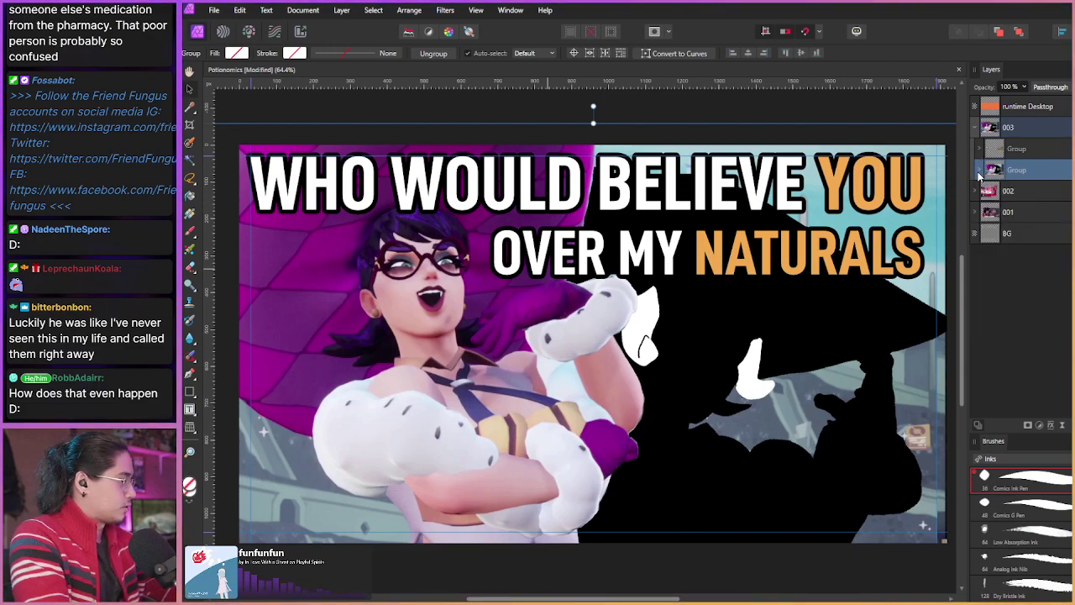
{"action": "left_click", "coordinate": [409, 291]}
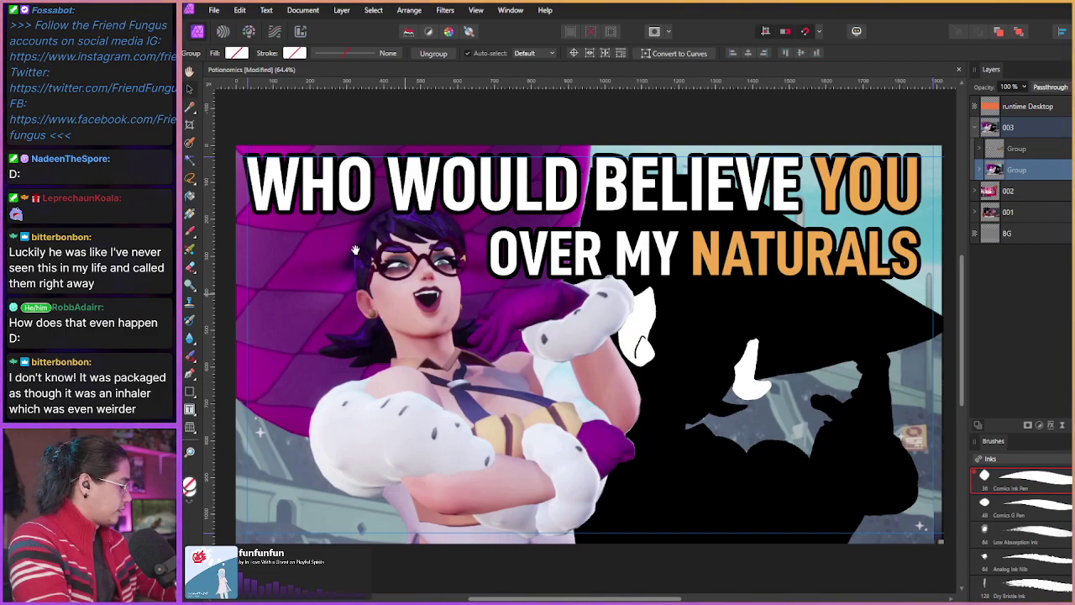
{"action": "scroll", "coordinate": [378, 271], "scroll_direction": "down", "scroll_amount": 1}
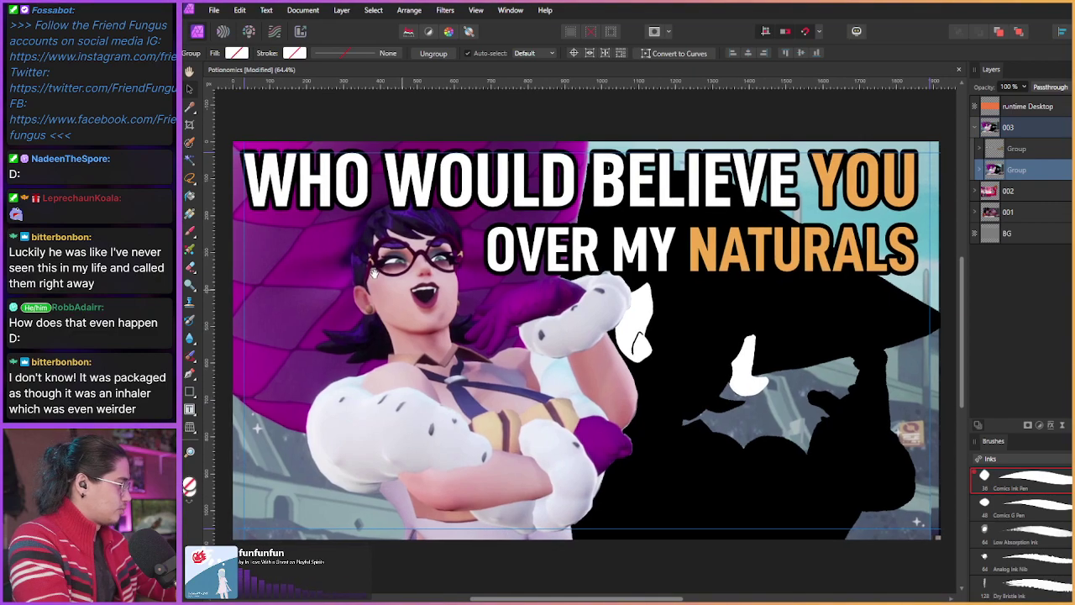
{"action": "scroll", "coordinate": [374, 273], "scroll_direction": "up", "scroll_amount": 1}
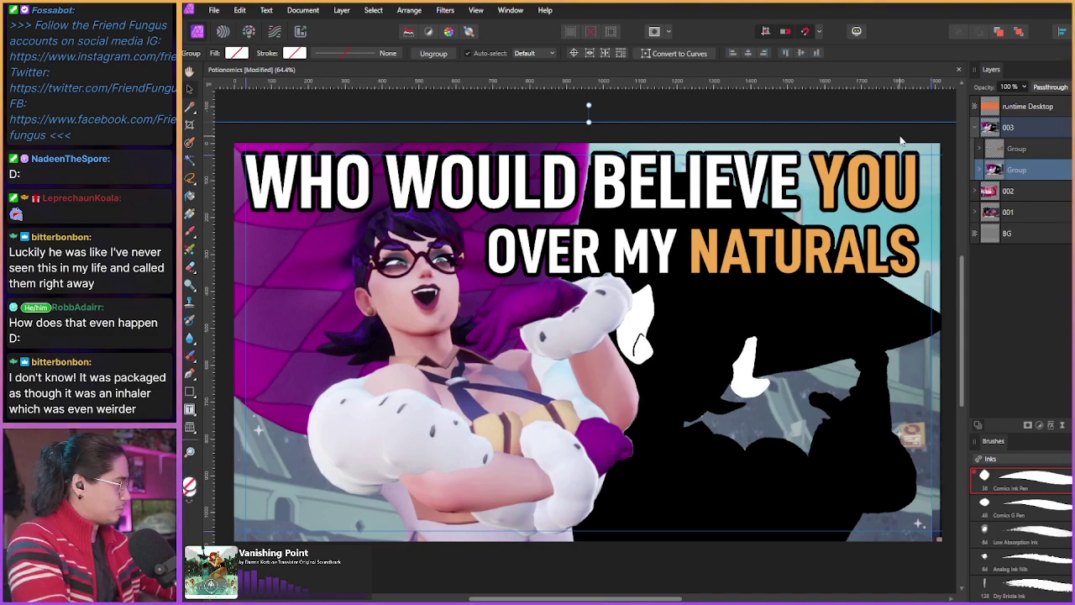
Step: Export the whole document as a 1920×1080 PNG
{"action": "left_click", "coordinate": [213, 11]}
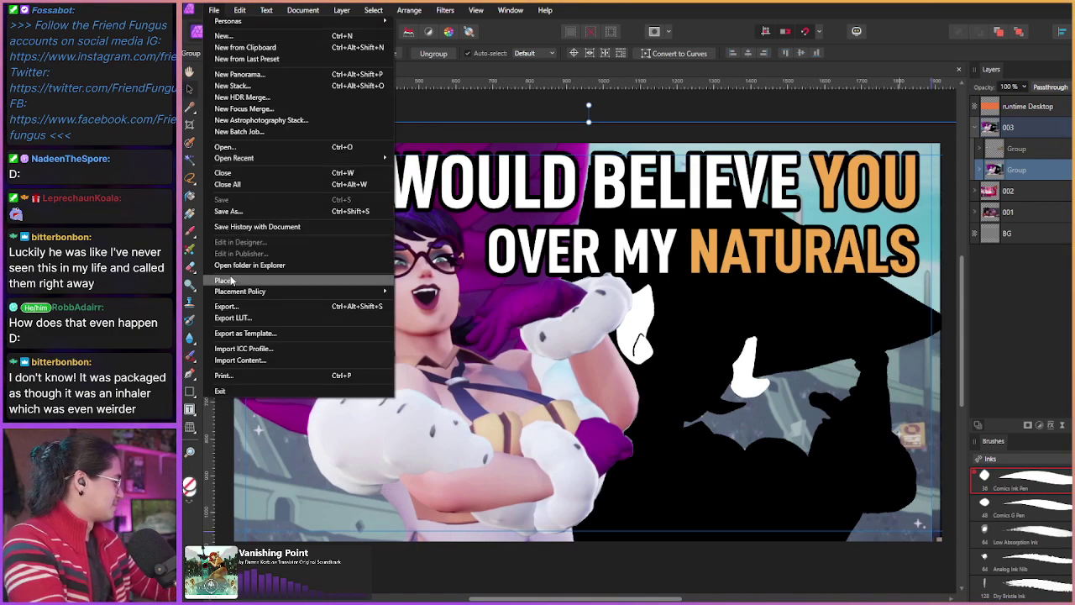
{"action": "left_click", "coordinate": [227, 306]}
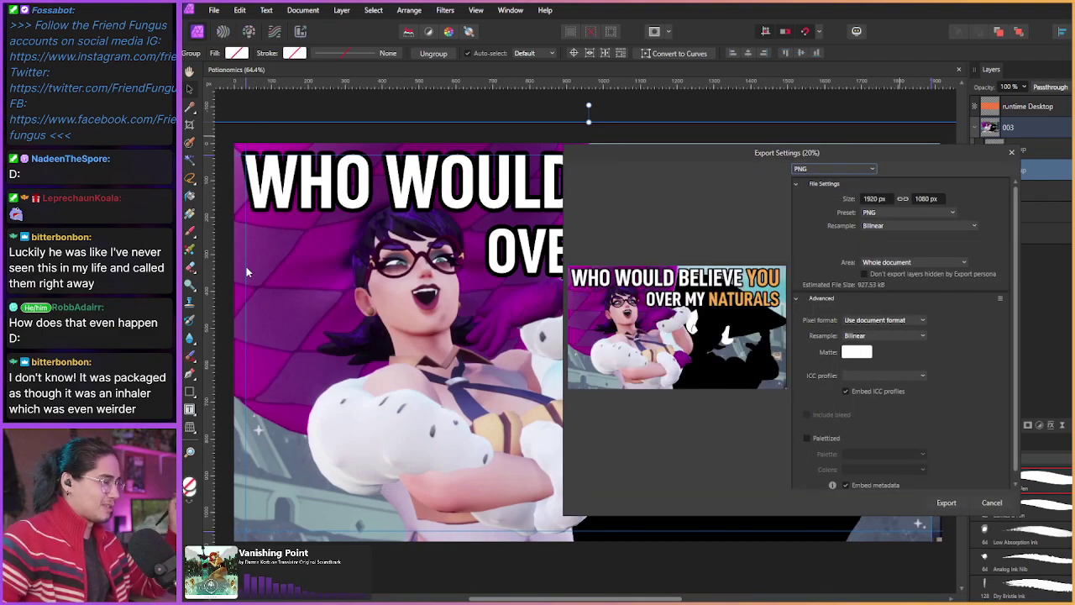
{"action": "left_click_drag", "start_coordinate": [879, 155], "coordinate": [869, 155]}
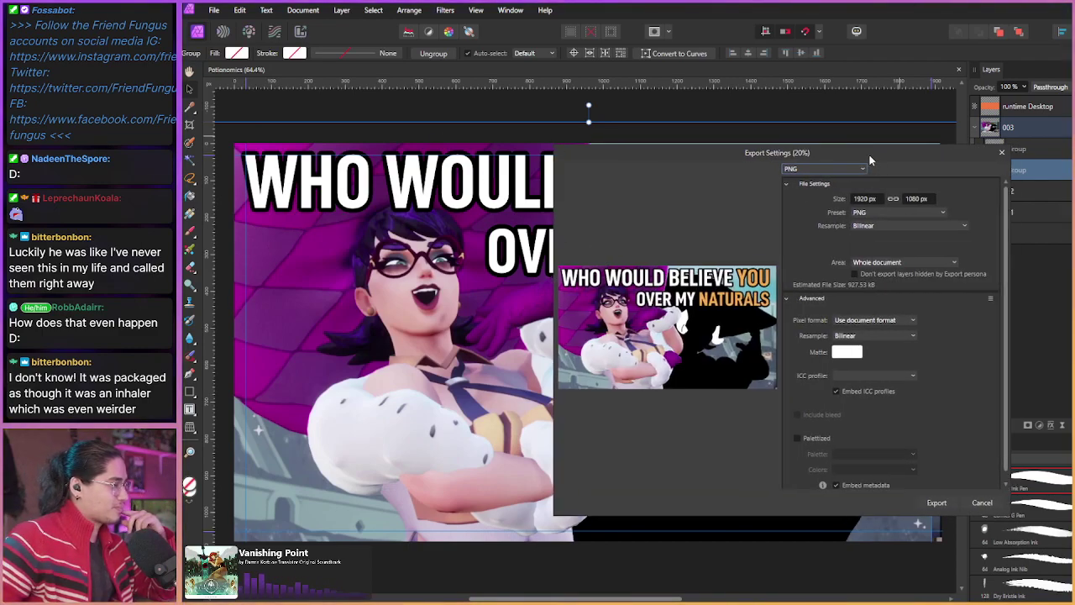
{"action": "left_click", "coordinate": [937, 502]}
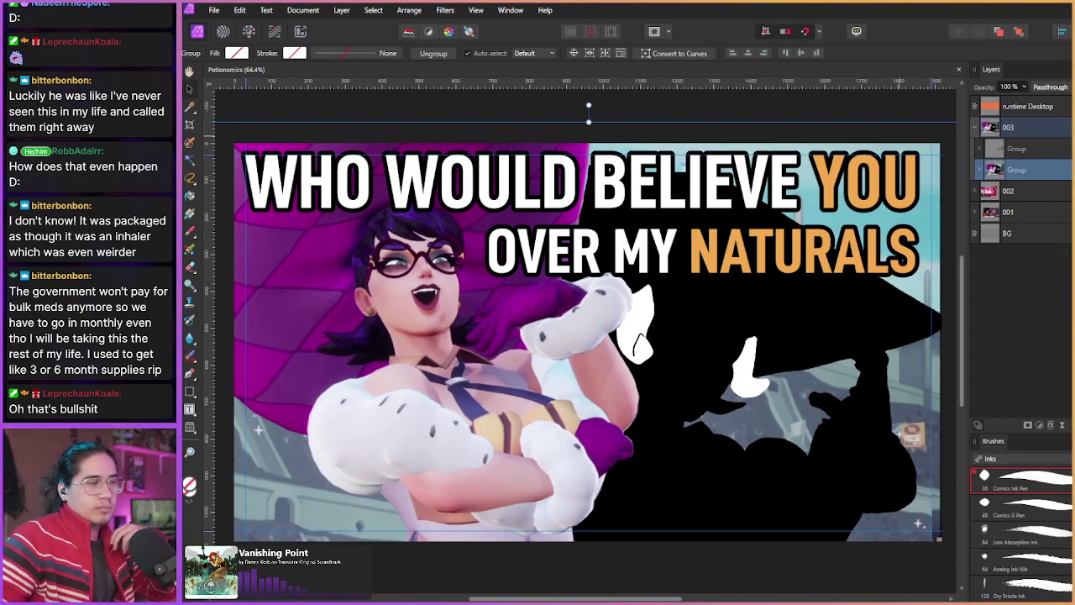
Step: Export the panel again as a JPEG (High quality, 85) at 1920×1080
{"action": "left_click", "coordinate": [214, 10]}
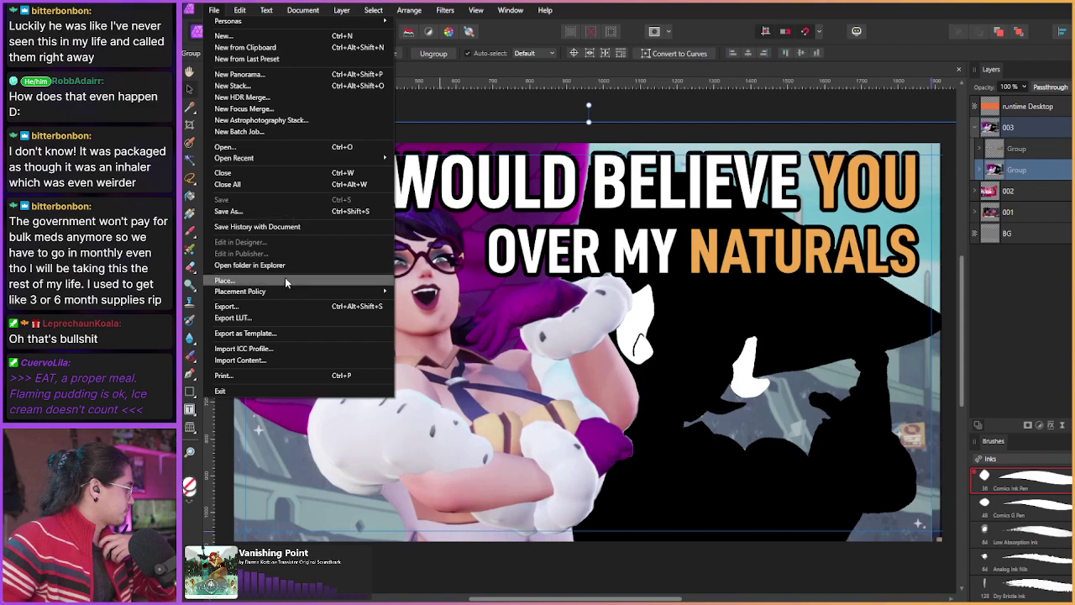
{"action": "left_click", "coordinate": [281, 305]}
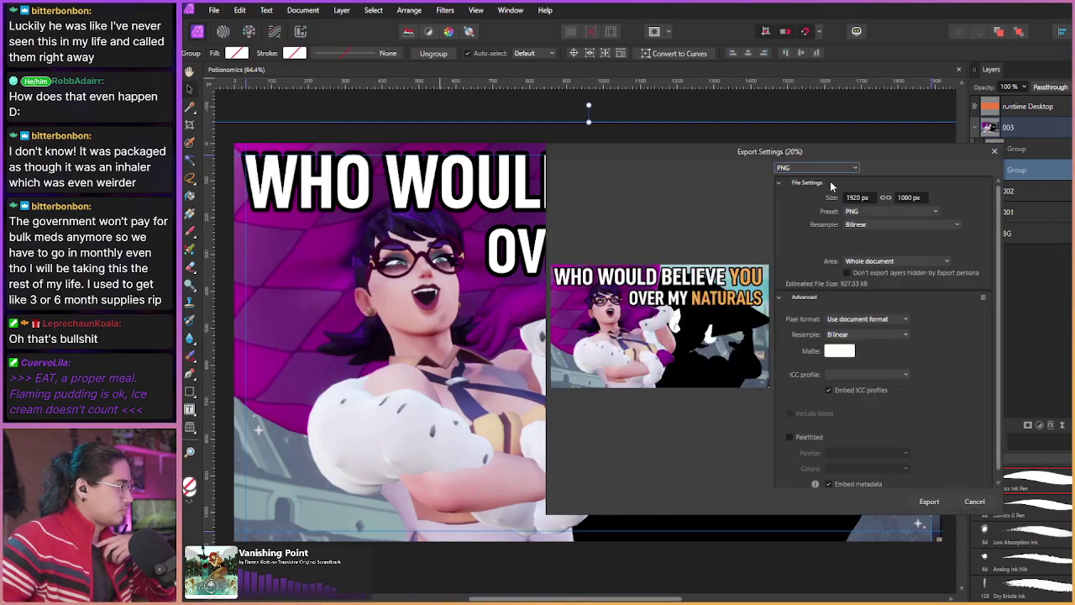
{"action": "left_click", "coordinate": [825, 172]}
{"action": "left_click", "coordinate": [814, 194]}
{"action": "left_click", "coordinate": [924, 501]}
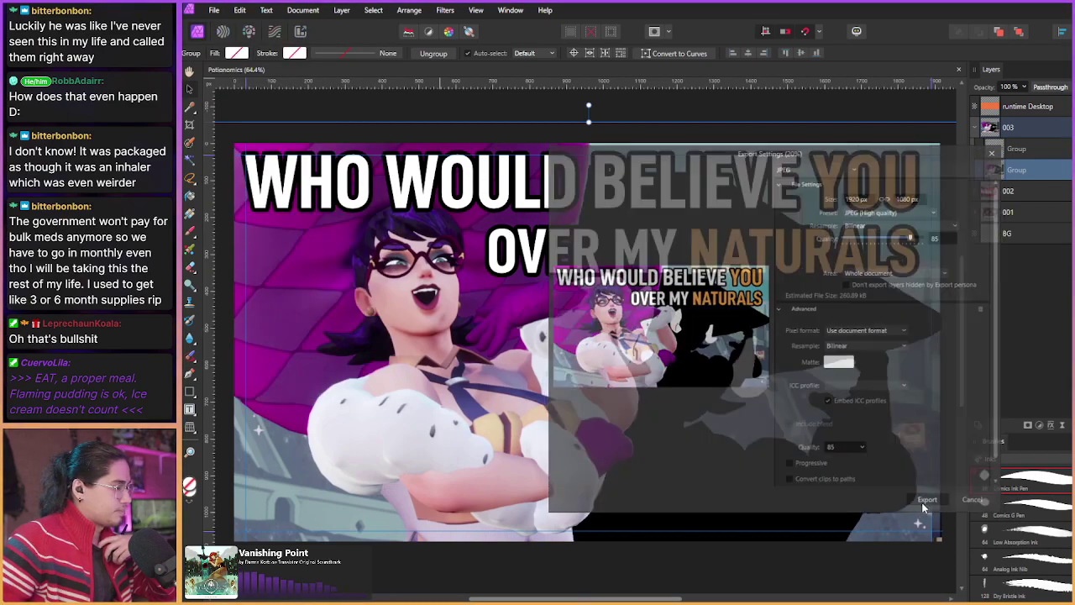
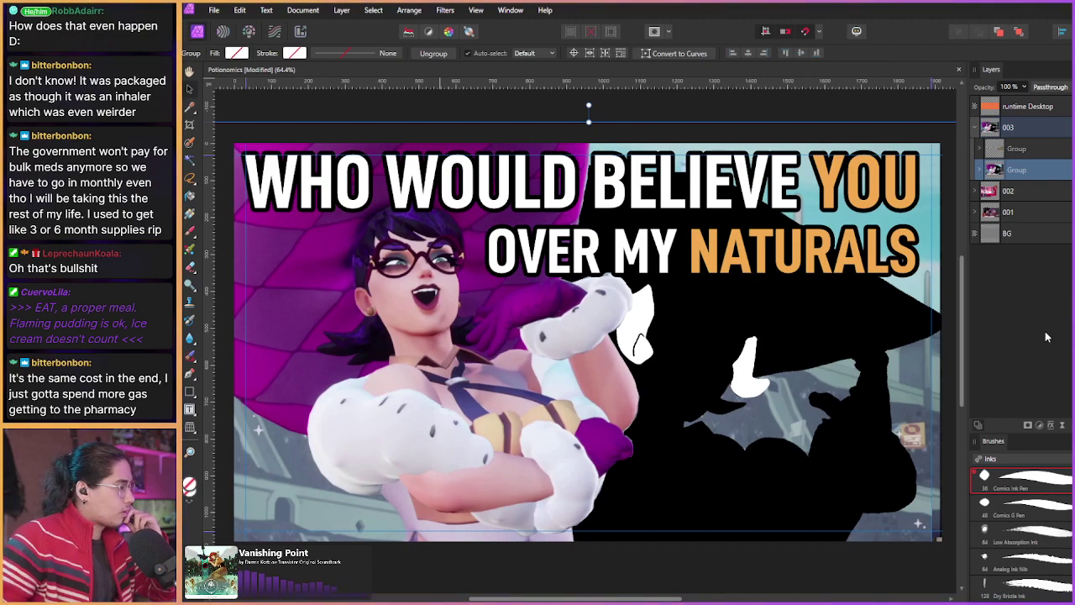
Step: Move the Number badge group out of version 002 and nest it inside the 003 group
{"action": "left_click", "coordinate": [1013, 154]}
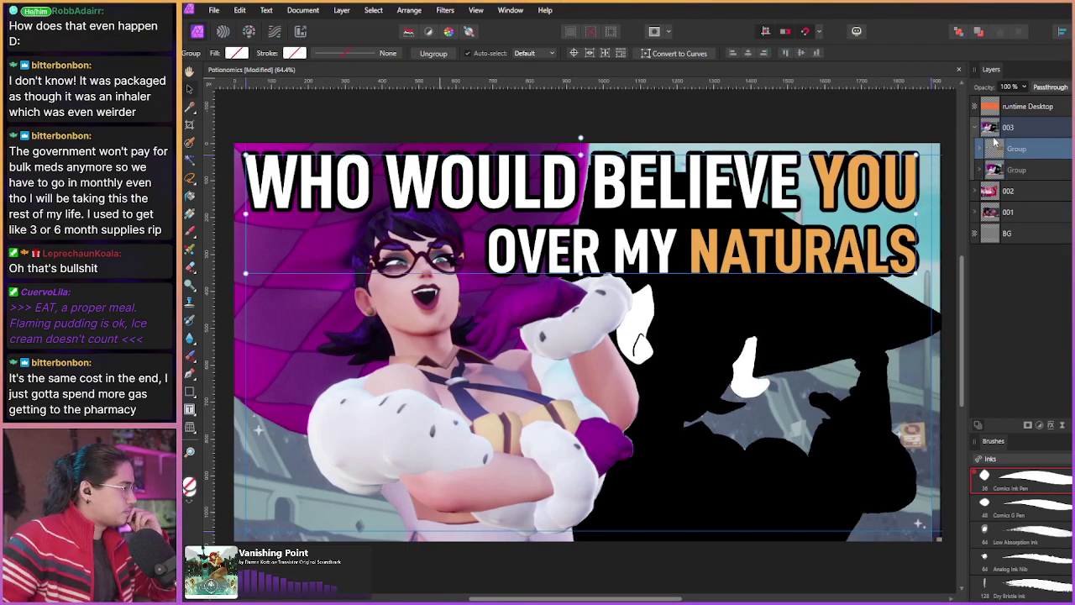
{"action": "left_click", "coordinate": [1013, 130]}
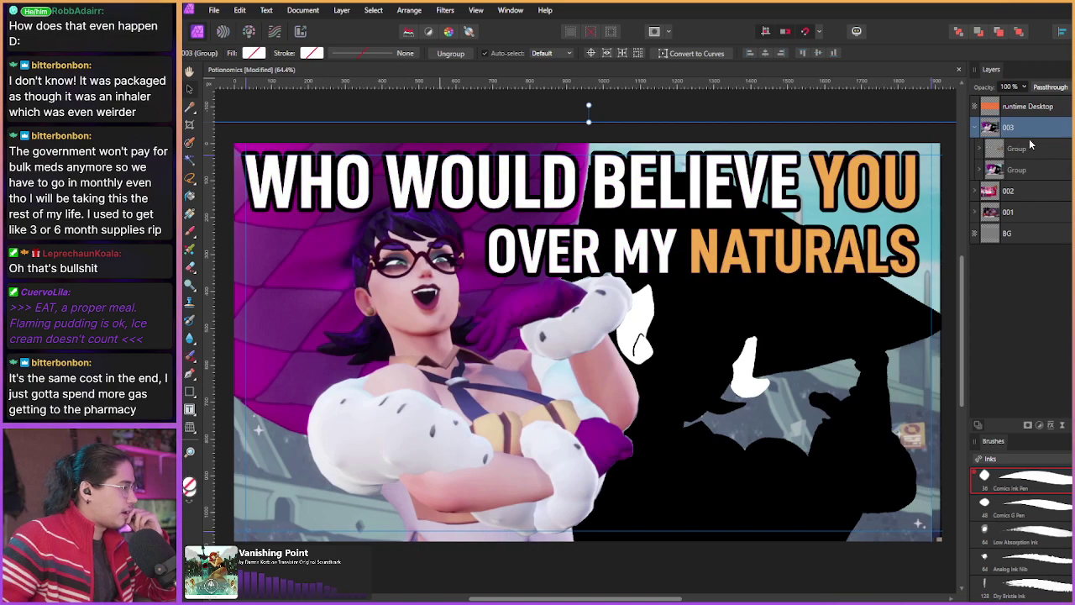
{"action": "left_click", "coordinate": [977, 191]}
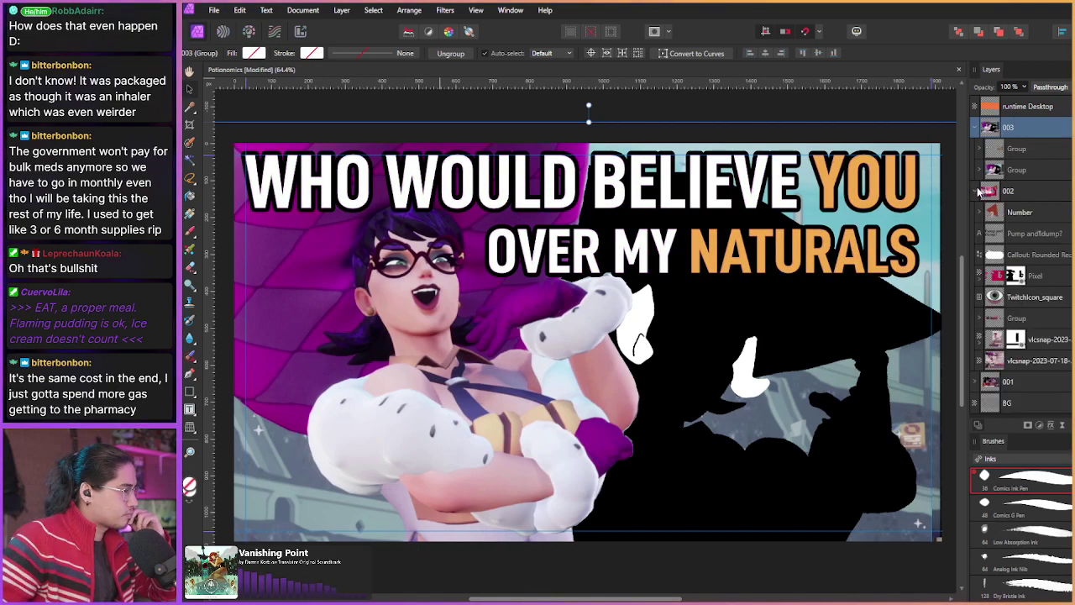
{"action": "left_click", "coordinate": [1017, 211]}
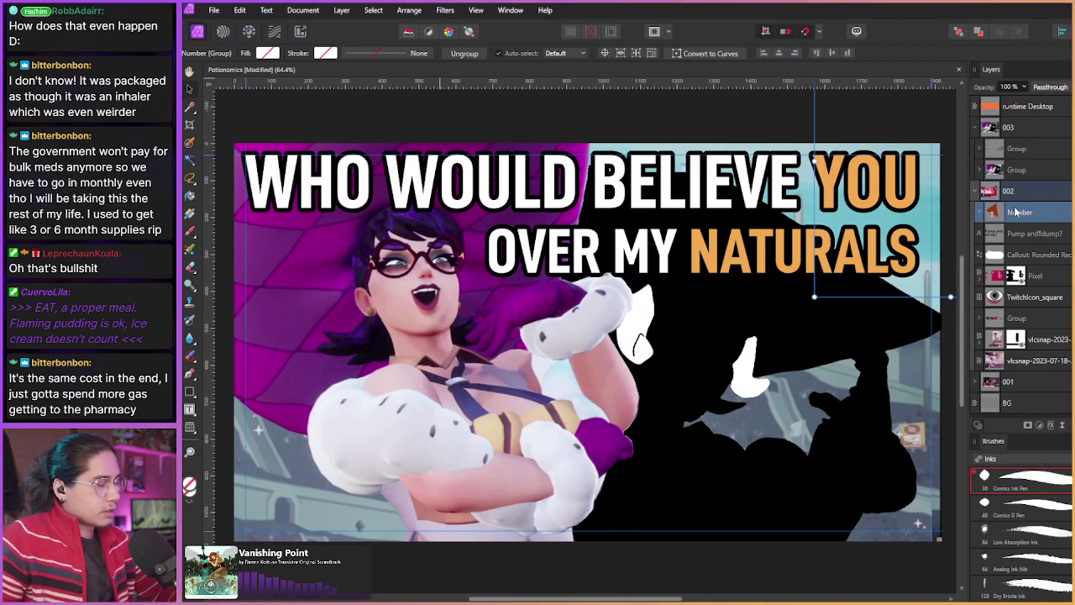
{"action": "left_click_drag", "start_coordinate": [995, 211], "coordinate": [1025, 135]}
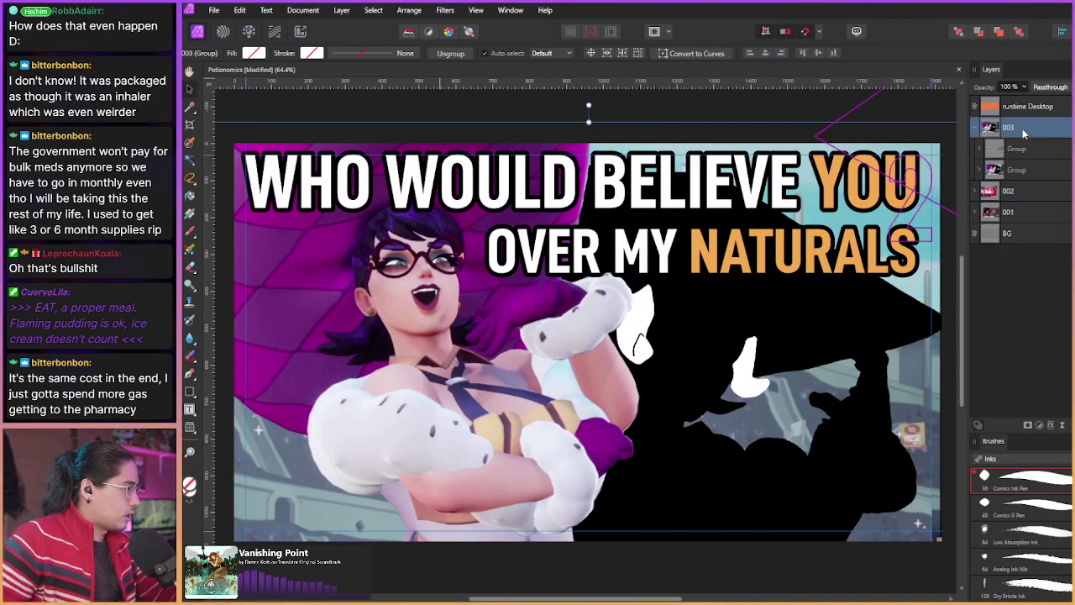
{"action": "left_click", "coordinate": [1020, 141]}
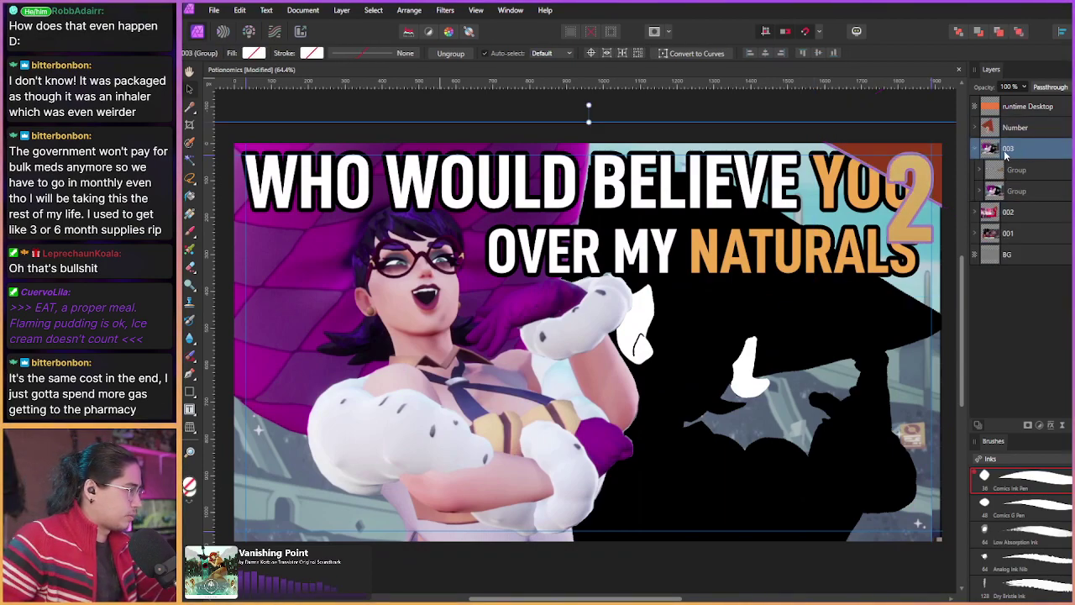
{"action": "left_click_drag", "start_coordinate": [1016, 131], "coordinate": [1023, 158]}
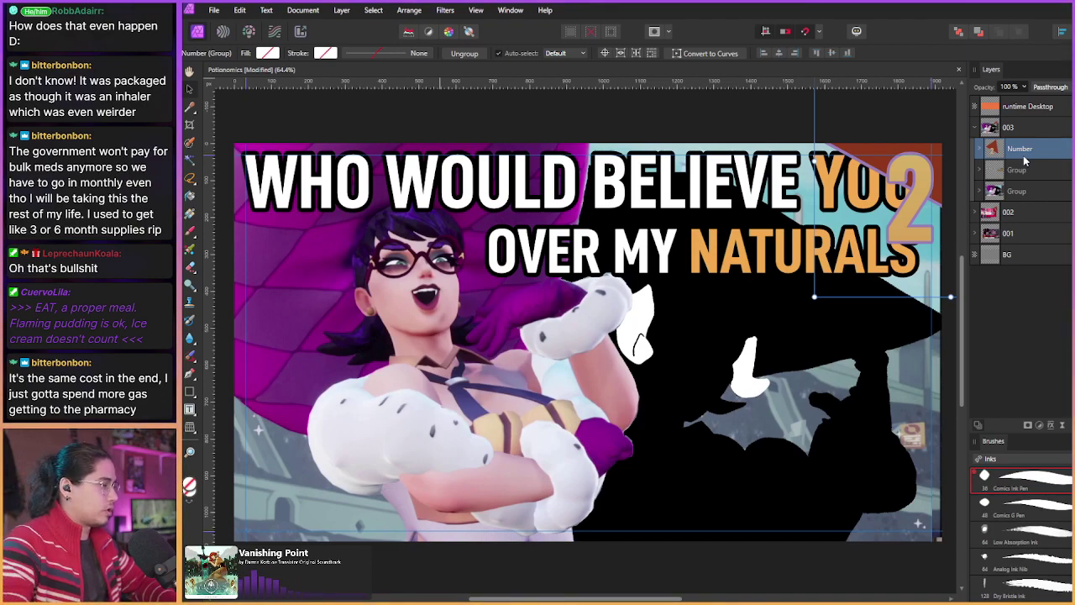
Step: Place the red numberBackground triangle in the thumbnail's lower-left corner, rotated about 45°
{"action": "left_click", "coordinate": [979, 149]}
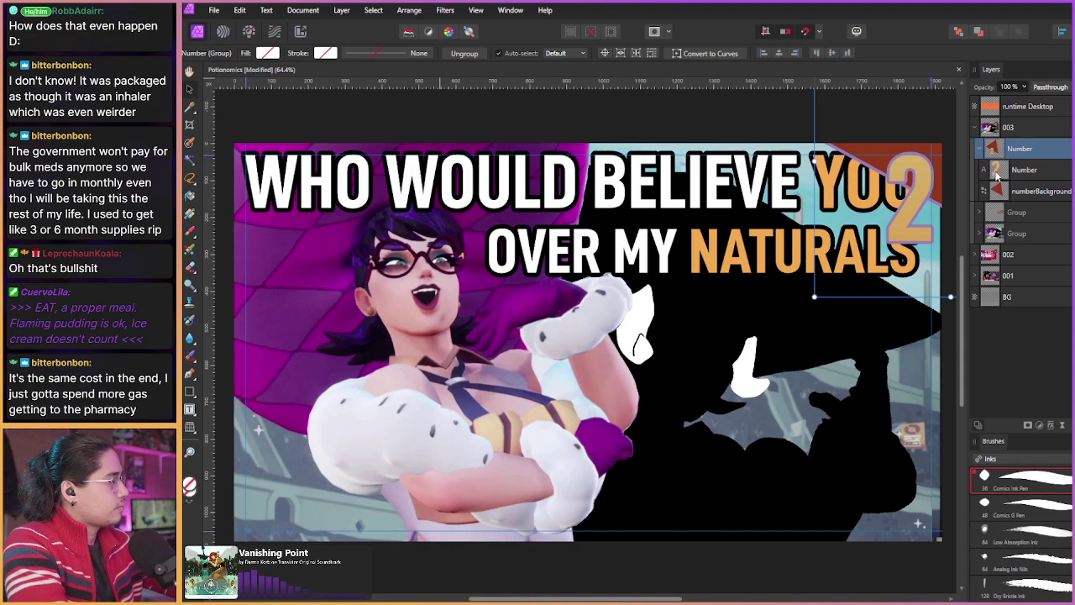
{"action": "left_click", "coordinate": [938, 183]}
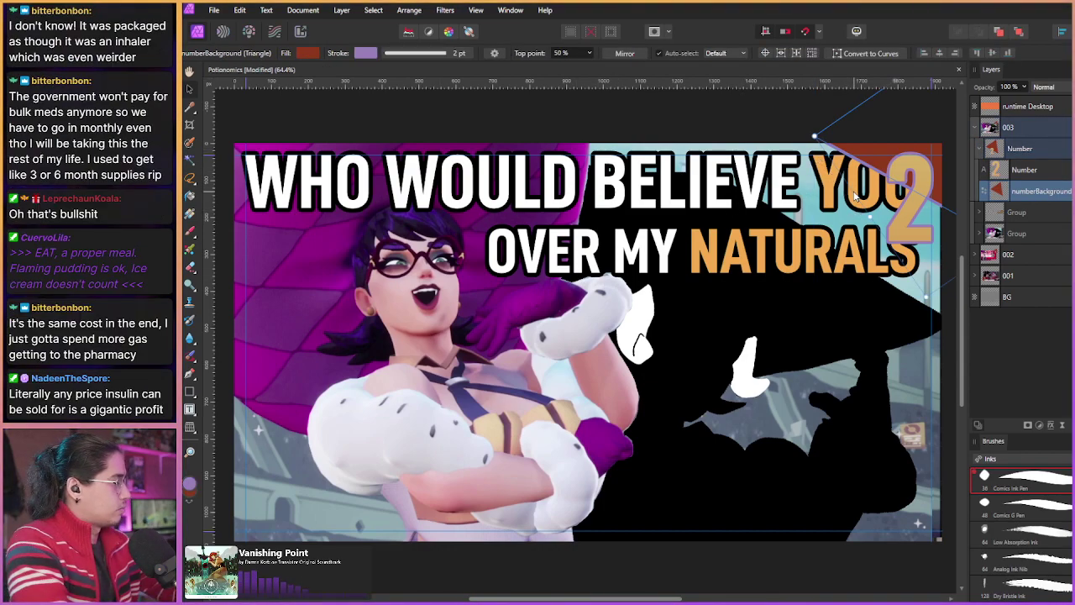
{"action": "left_click_drag", "start_coordinate": [855, 198], "coordinate": [639, 264]}
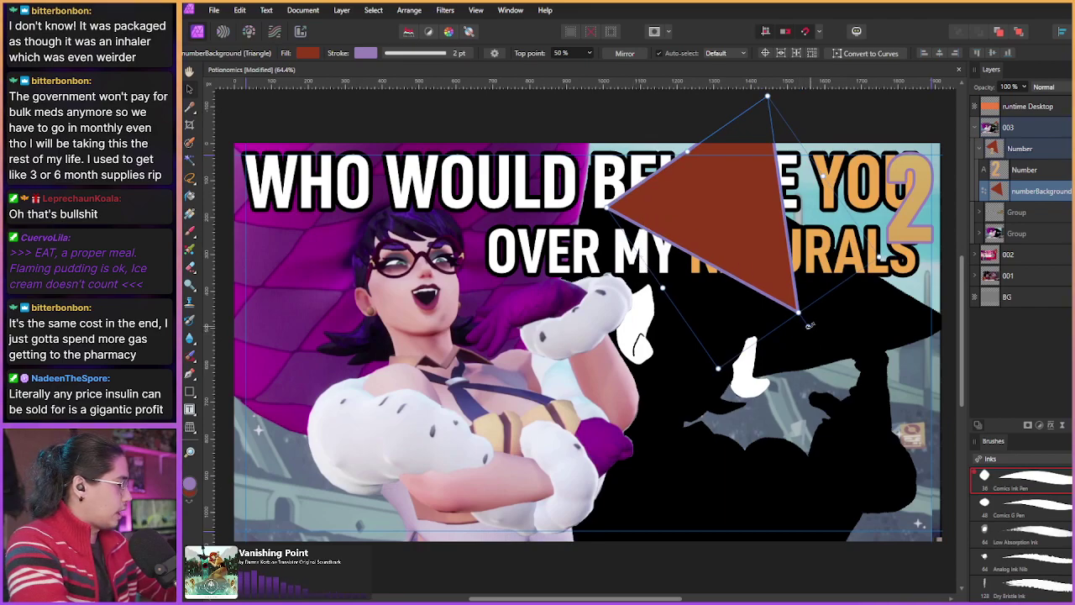
{"action": "left_click_drag", "start_coordinate": [644, 227], "coordinate": [644, 98]}
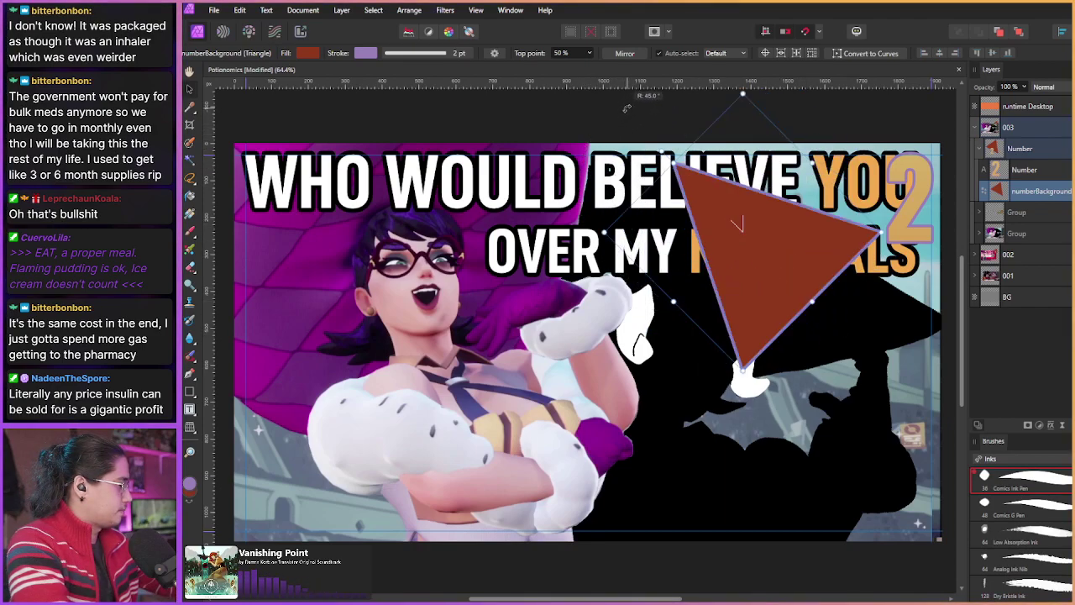
{"action": "left_click_drag", "start_coordinate": [701, 328], "coordinate": [270, 387]}
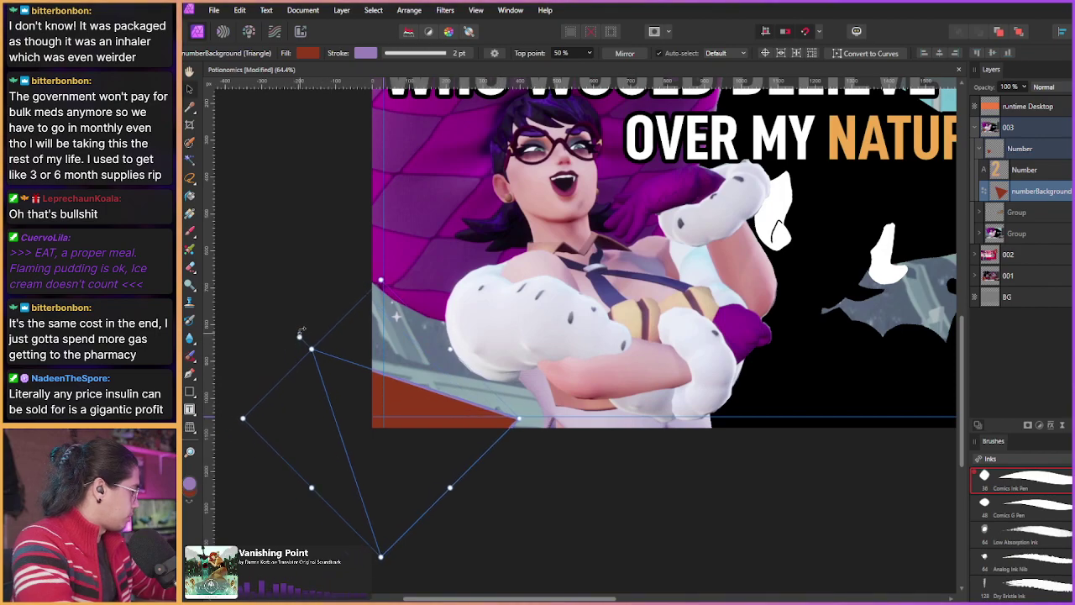
{"action": "left_click_drag", "start_coordinate": [280, 347], "coordinate": [257, 323]}
{"action": "left_click_drag", "start_coordinate": [511, 490], "coordinate": [484, 483]}
{"action": "scroll", "coordinate": [484, 483], "scroll_direction": "down", "scroll_amount": 3}
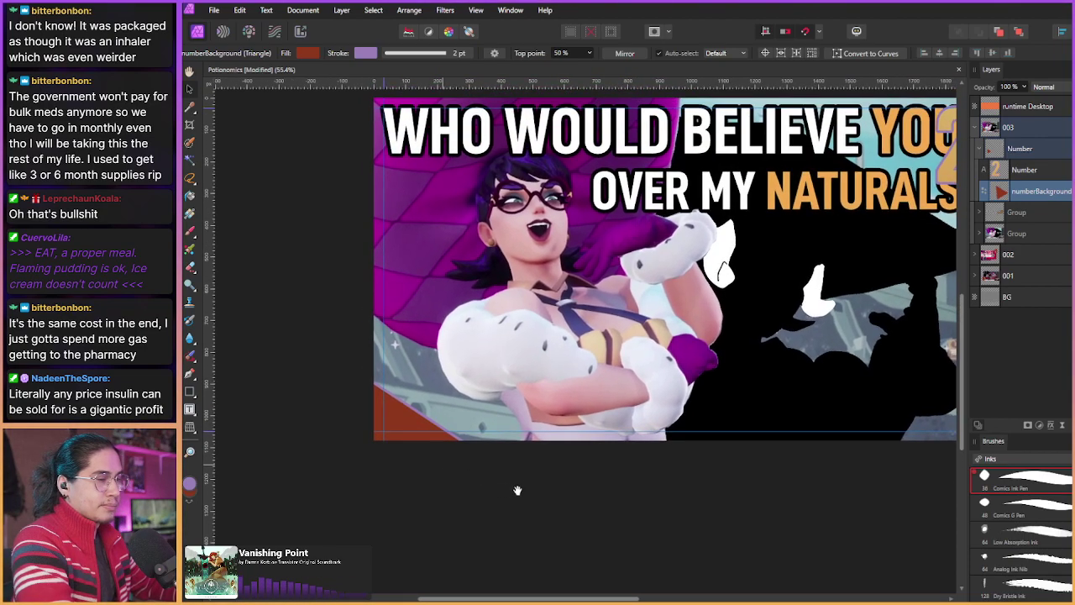
{"action": "key", "text": "space"}
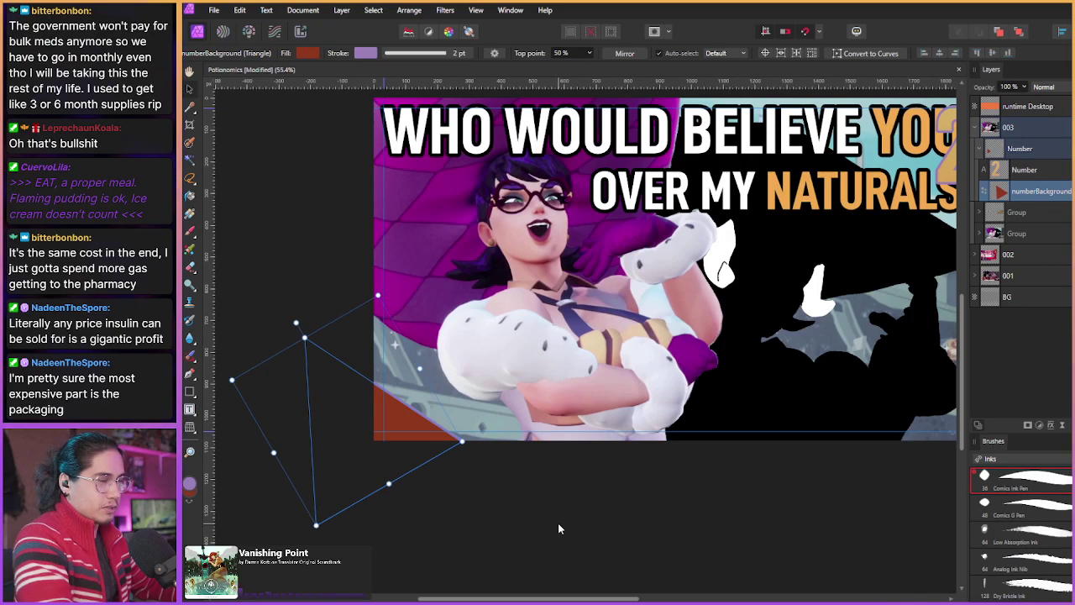
{"action": "scroll", "coordinate": [696, 491], "scroll_direction": "down", "scroll_amount": 1}
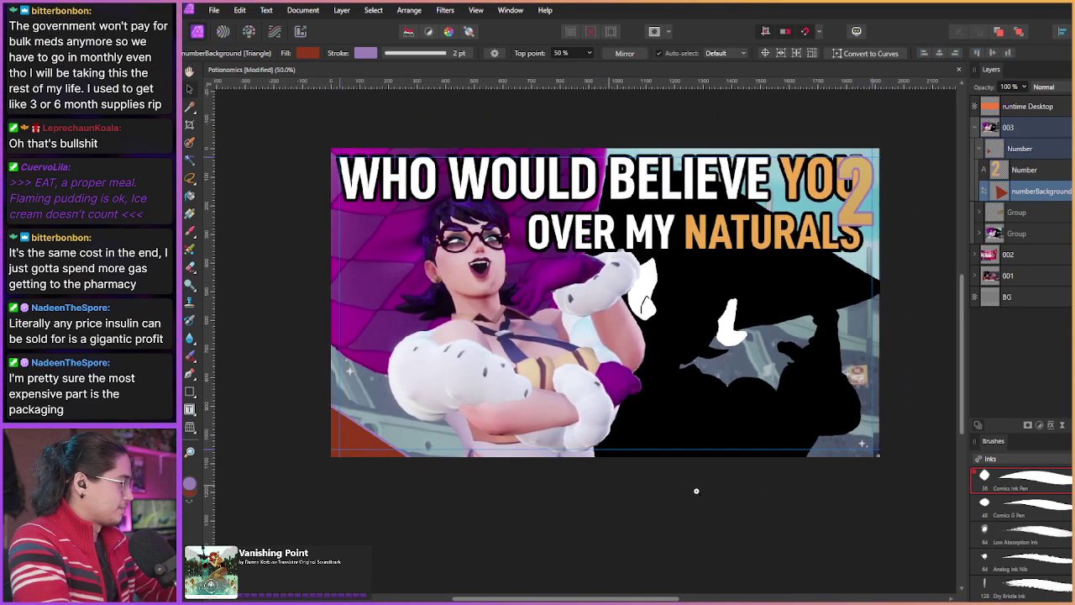
Step: Move the Number text onto the lower-left triangle and change it from 2 to 3
{"action": "left_click", "coordinate": [1013, 173]}
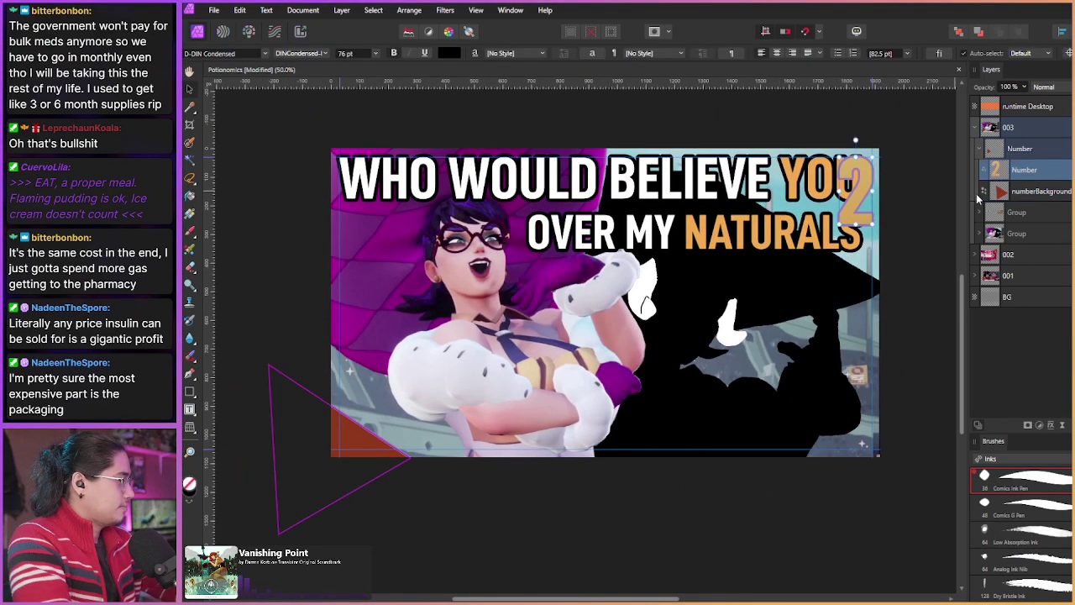
{"action": "left_click_drag", "start_coordinate": [849, 225], "coordinate": [354, 447]}
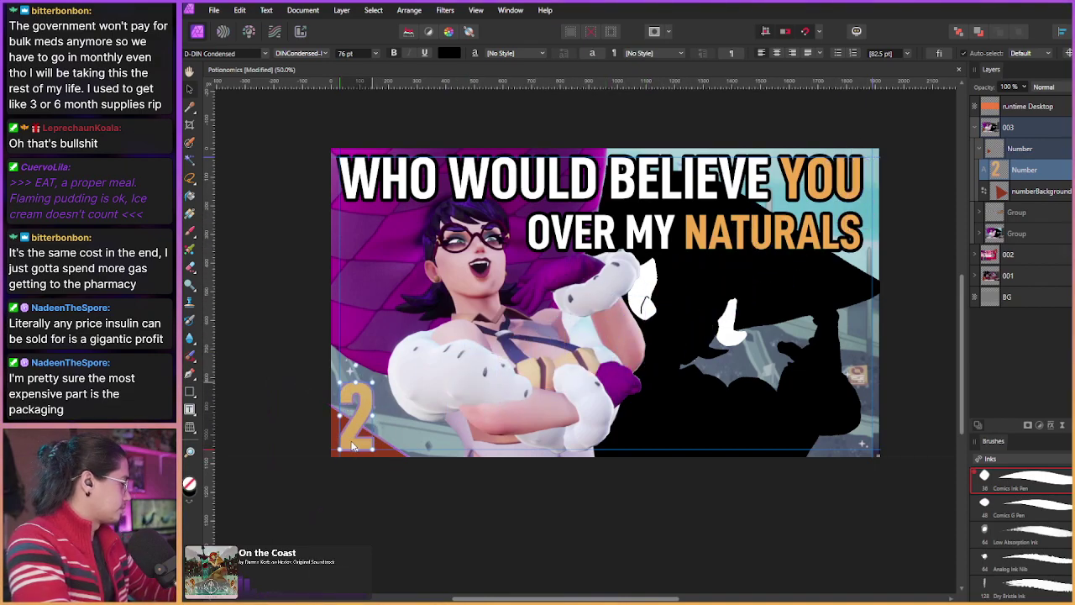
{"action": "scroll", "coordinate": [354, 447], "scroll_direction": "up", "scroll_amount": 3}
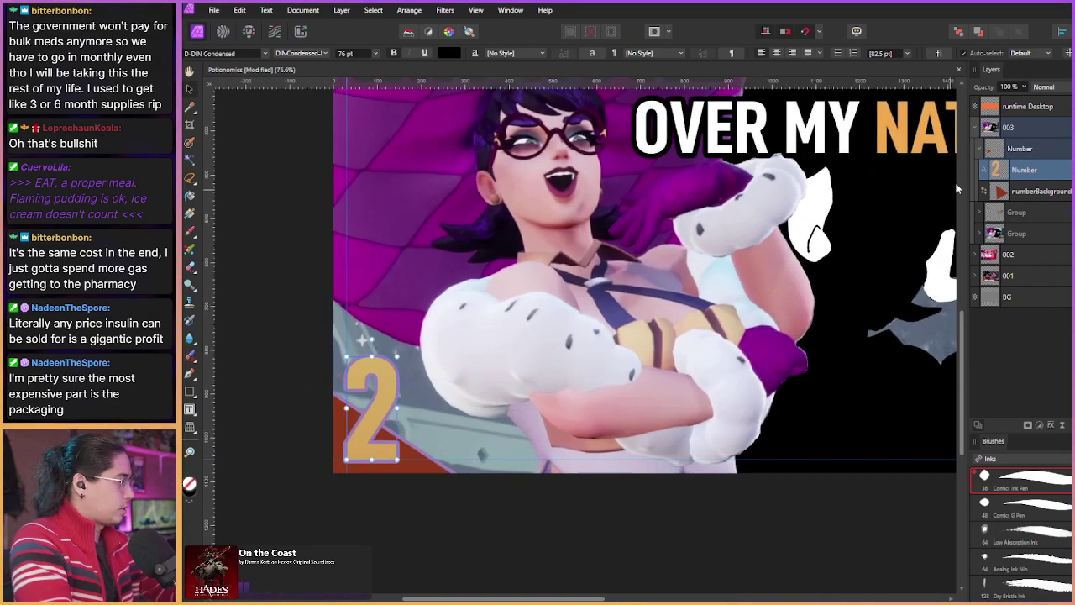
{"action": "key", "text": "e"}
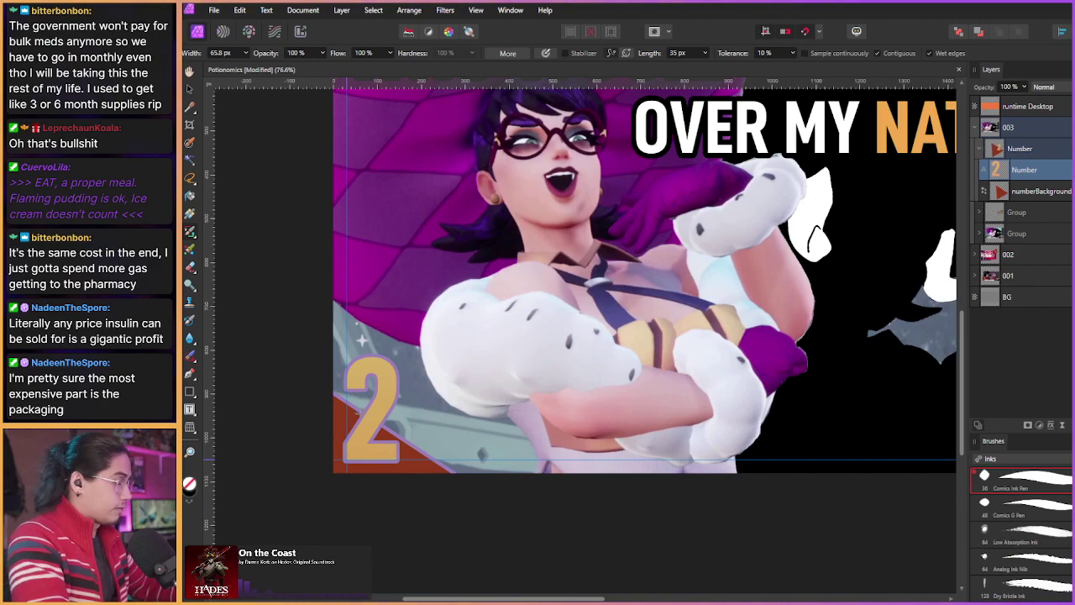
{"action": "key", "text": "t"}
{"action": "double_click", "coordinate": [362, 415]}
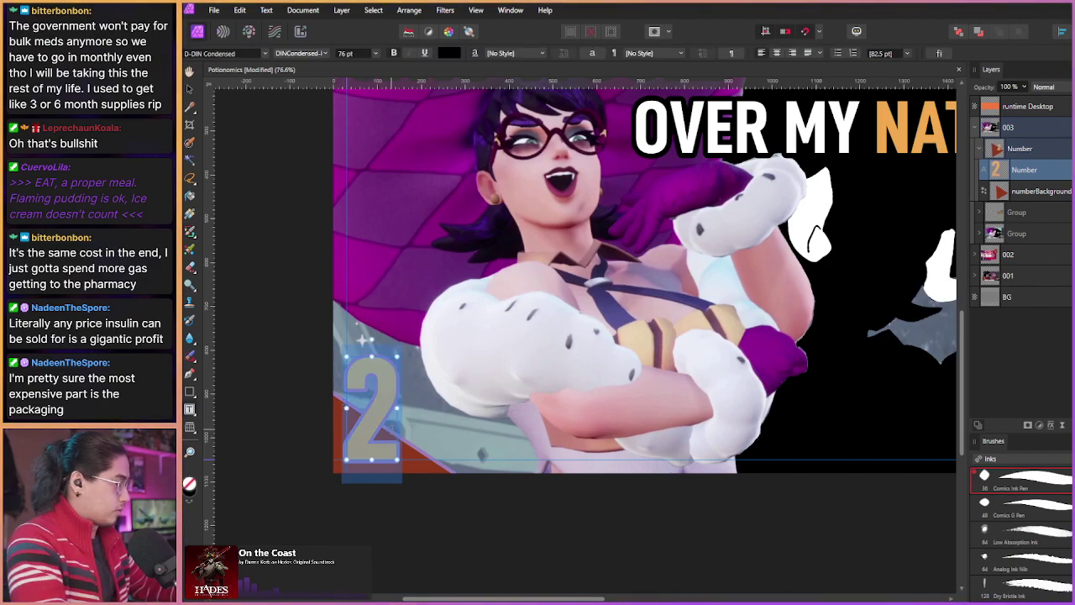
{"action": "type", "text": "3"}
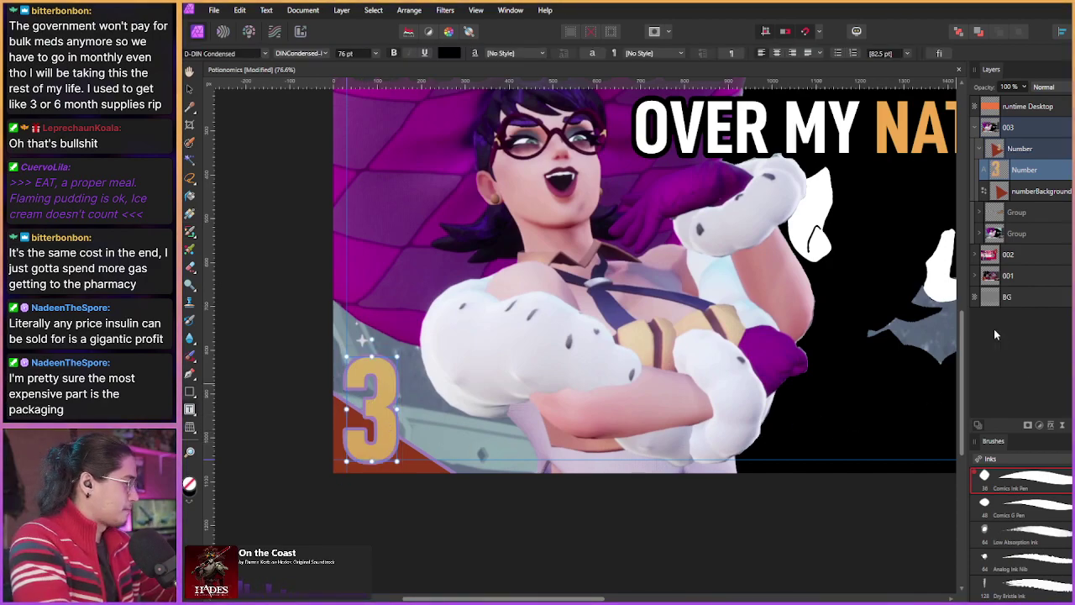
Step: Select and collapse the Number badge group in the Layers panel
{"action": "left_click", "coordinate": [1008, 151]}
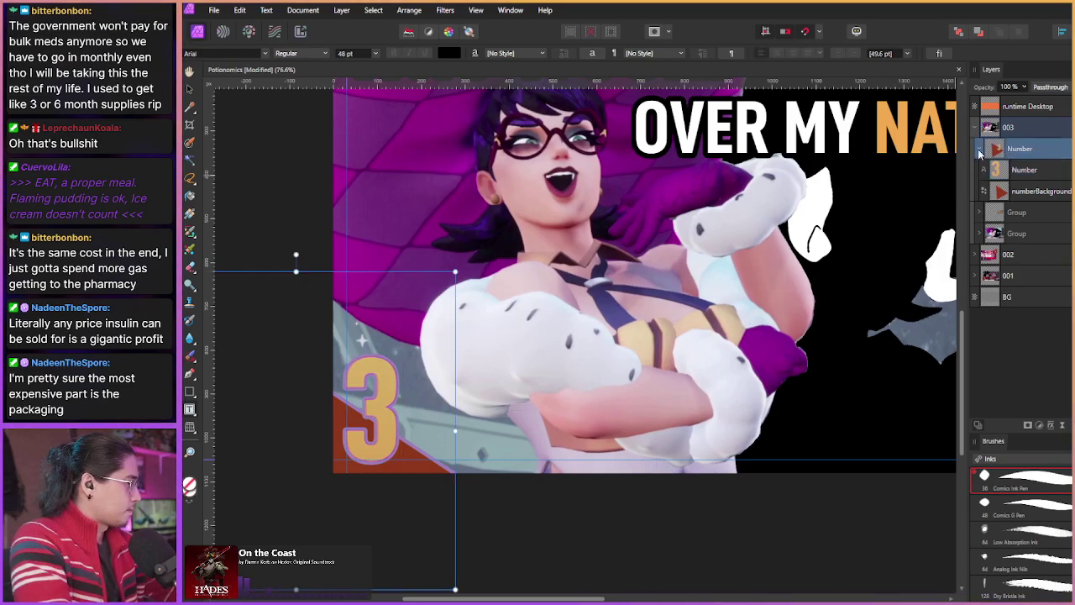
{"action": "left_click", "coordinate": [980, 148]}
{"action": "scroll", "coordinate": [464, 363], "scroll_direction": "down", "scroll_amount": 5}
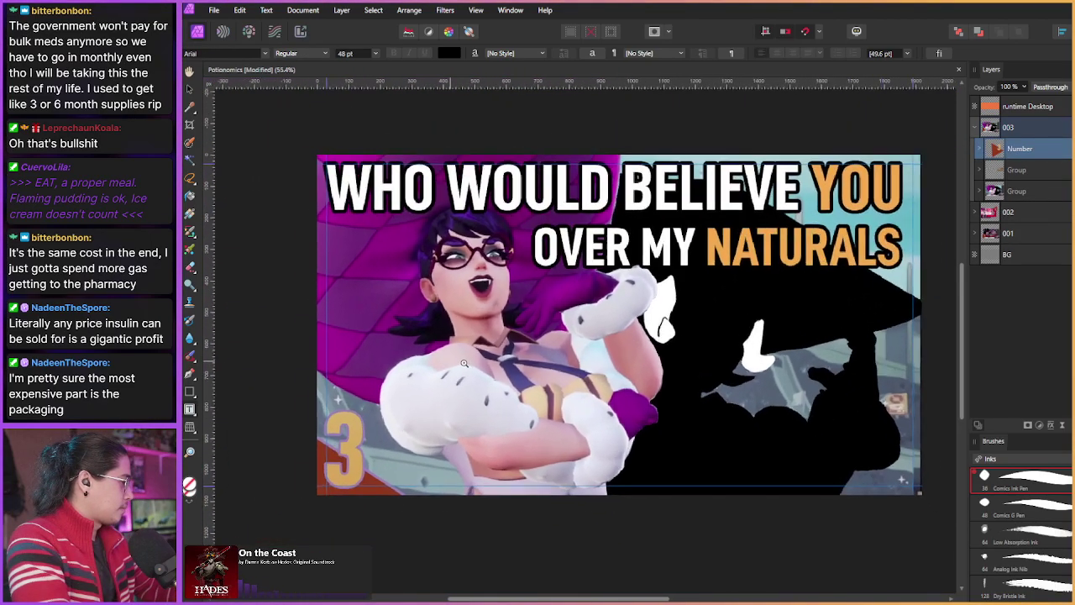
{"action": "scroll", "coordinate": [464, 363], "scroll_direction": "up", "scroll_amount": 3}
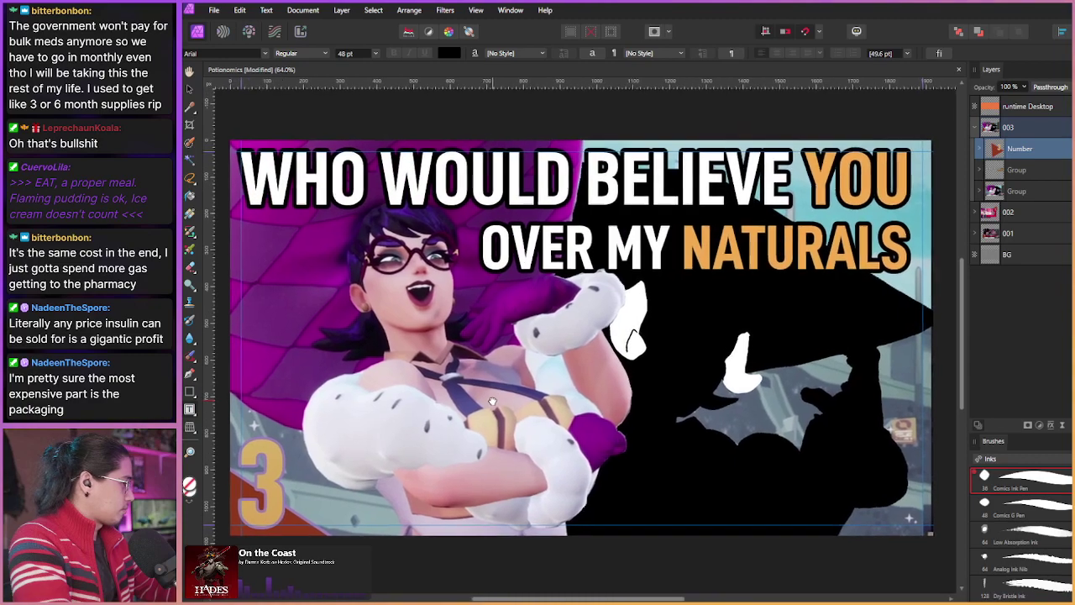
{"action": "left_click", "coordinate": [215, 10]}
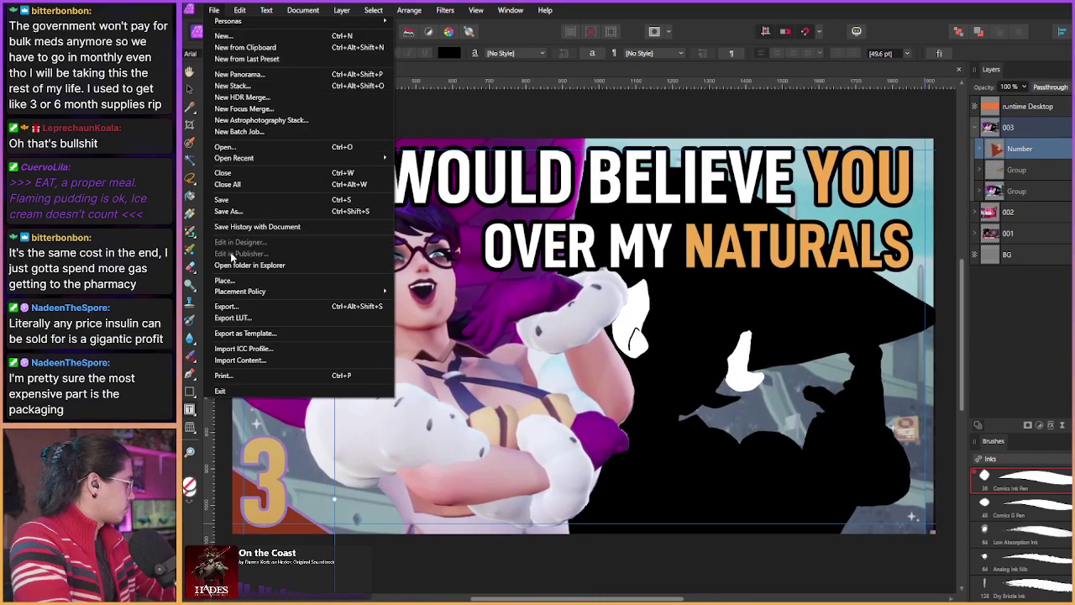
{"action": "left_click", "coordinate": [231, 307]}
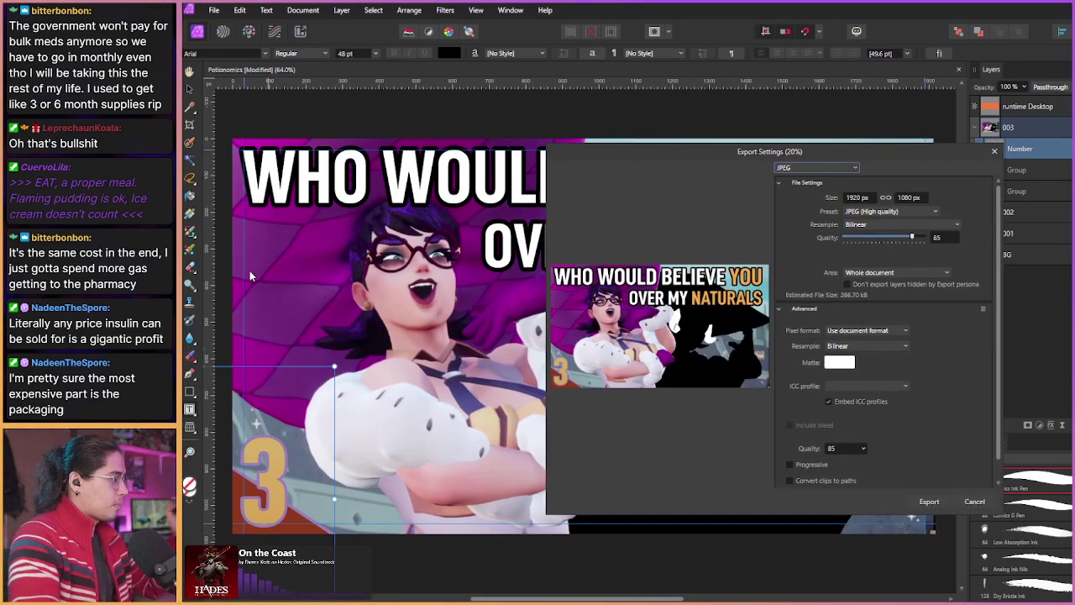
{"action": "left_click", "coordinate": [973, 503]}
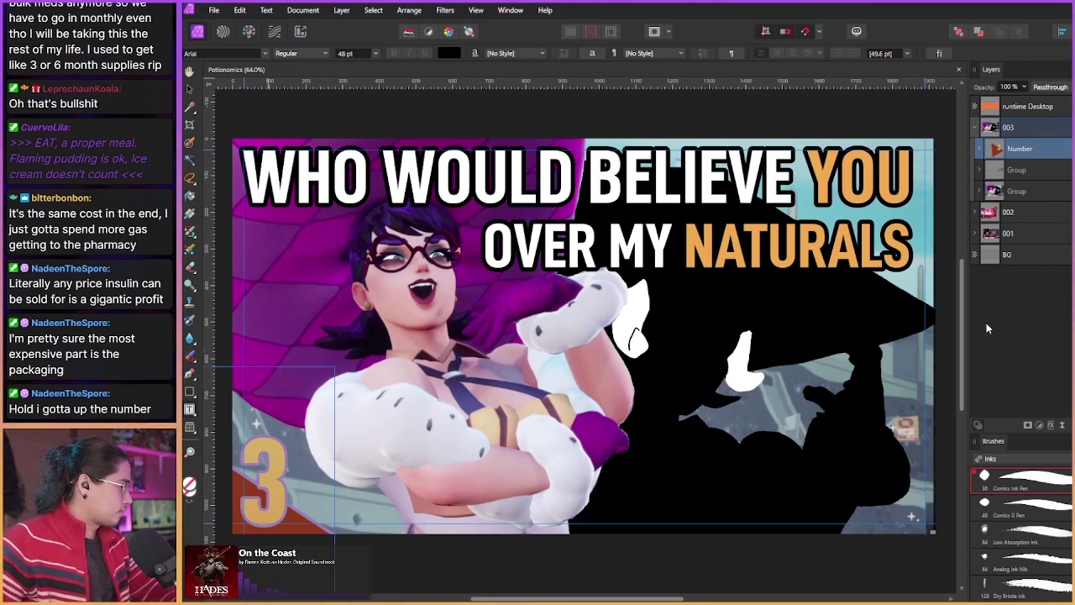
Step: Collapse the 003 group in the Layers panel and bring the VLC window forward
{"action": "left_click", "coordinate": [1011, 131]}
{"action": "left_click", "coordinate": [975, 127]}
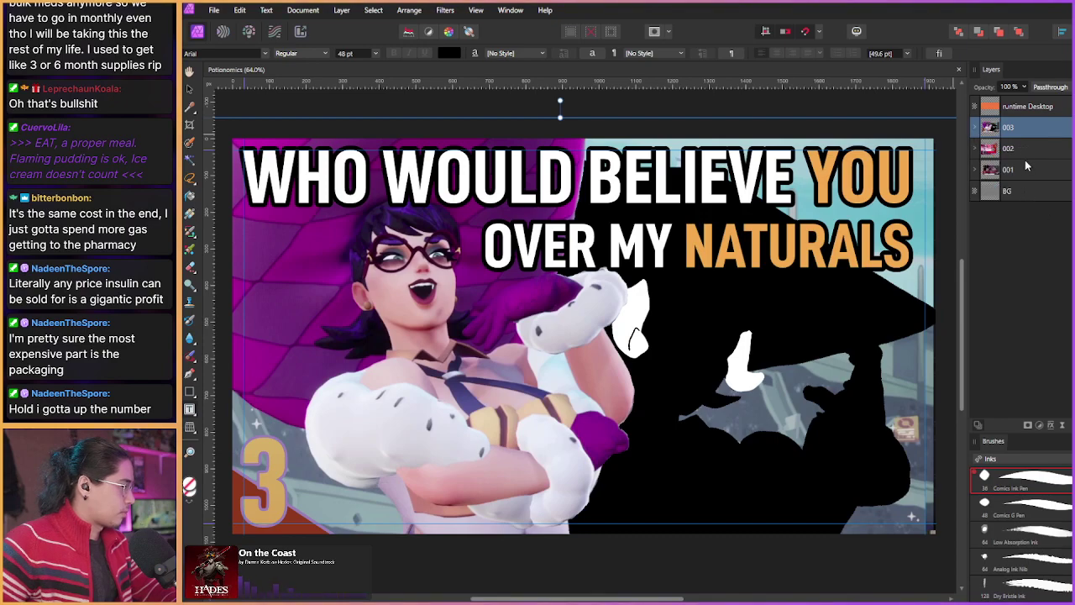
{"action": "scroll", "coordinate": [786, 309], "scroll_direction": "left", "scroll_amount": 2}
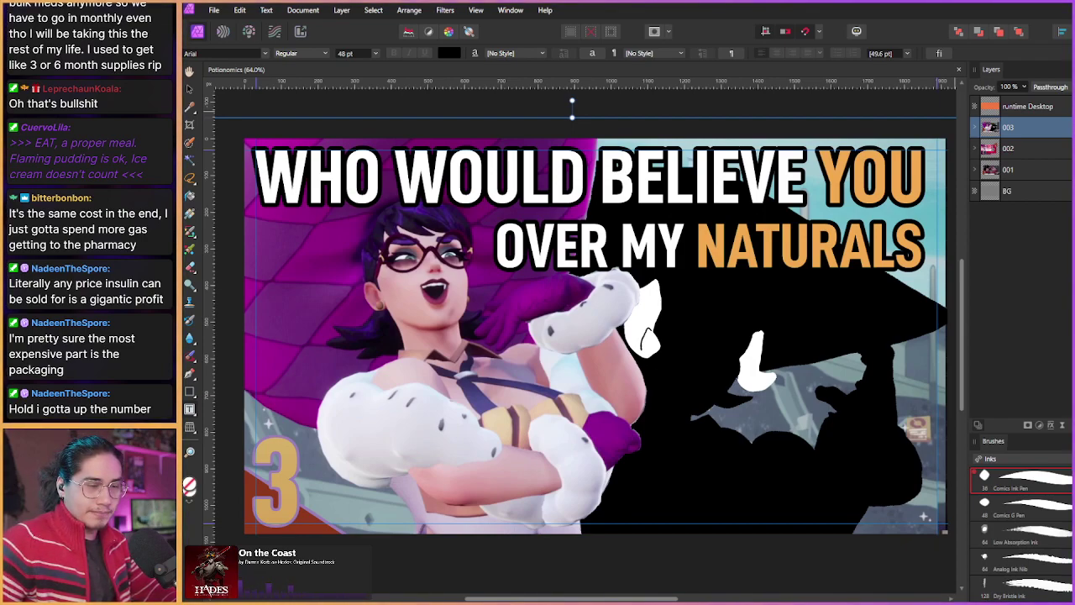
{"action": "key", "text": "alt+Tab"}
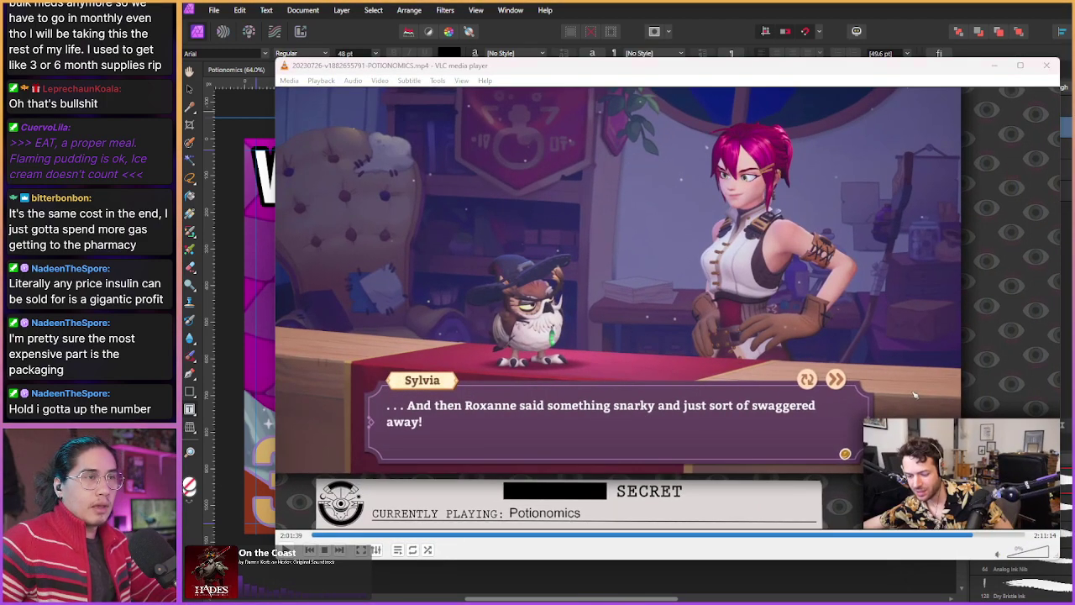
Step: Skip VLC to the next playlist file, the Paranormasight recording, then return to Affinity Photo
{"action": "key", "text": "n"}
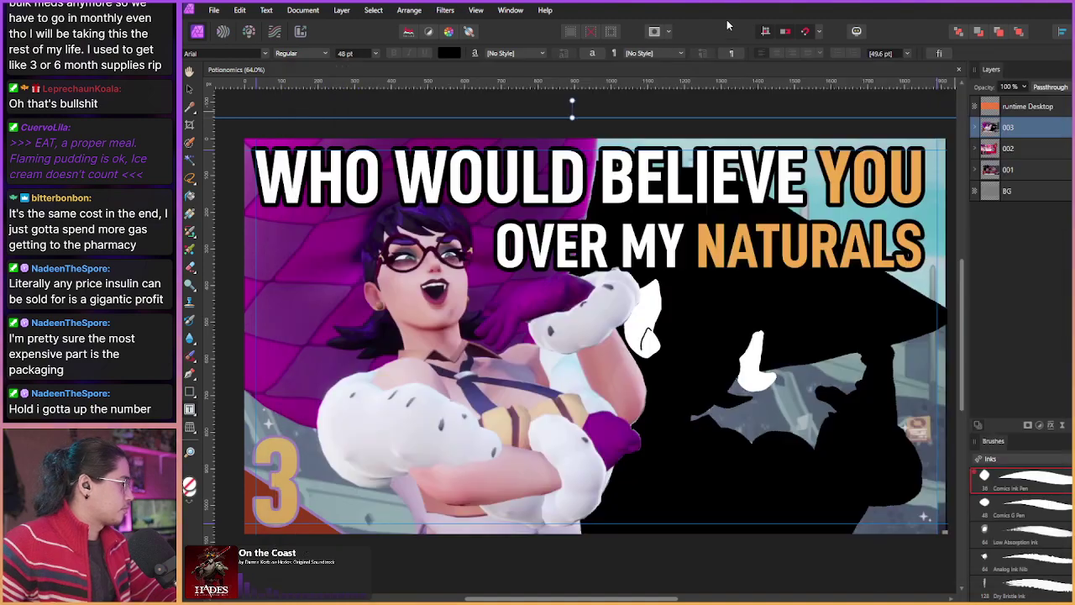
{"action": "left_click", "coordinate": [225, 32]}
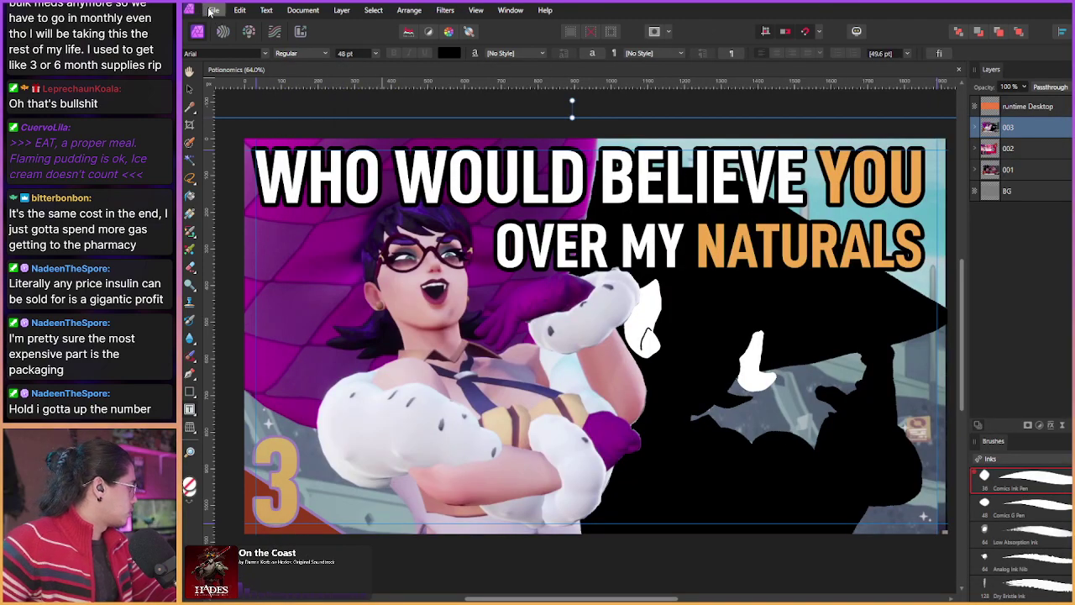
Step: Open ThumbnailTemplate_Official_NewNumbers.afphoto from the recent files list
{"action": "left_click", "coordinate": [214, 10]}
{"action": "mouse_move", "coordinate": [304, 160]}
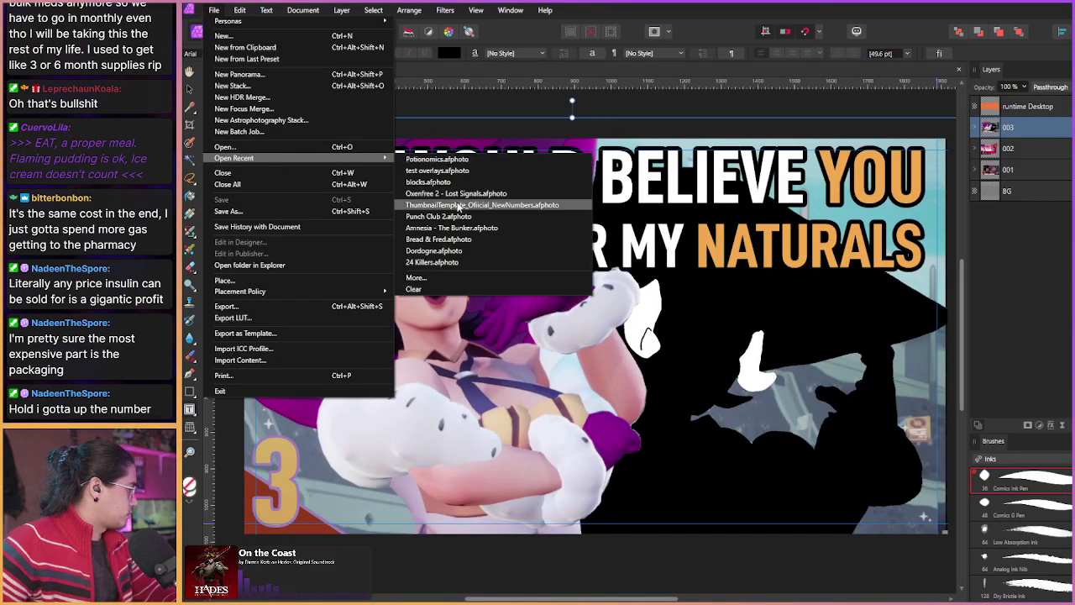
{"action": "left_click", "coordinate": [482, 205]}
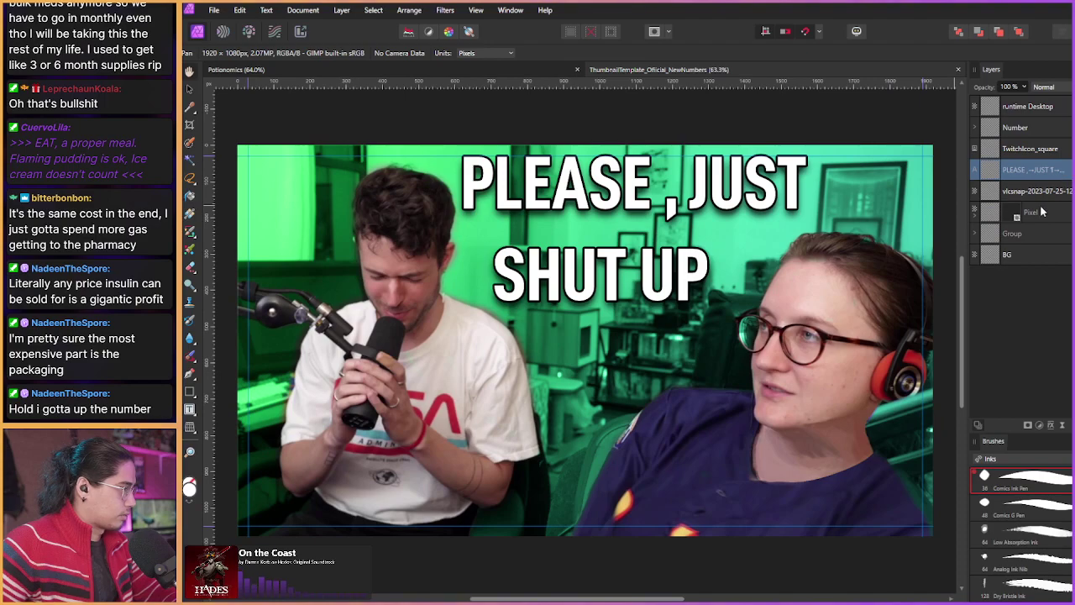
Step: Delete the PLEASE, vlcsnap, Pixel and Group layers, save the template, and return to VLC
{"action": "left_click", "coordinate": [1045, 214], "text": "shift"}
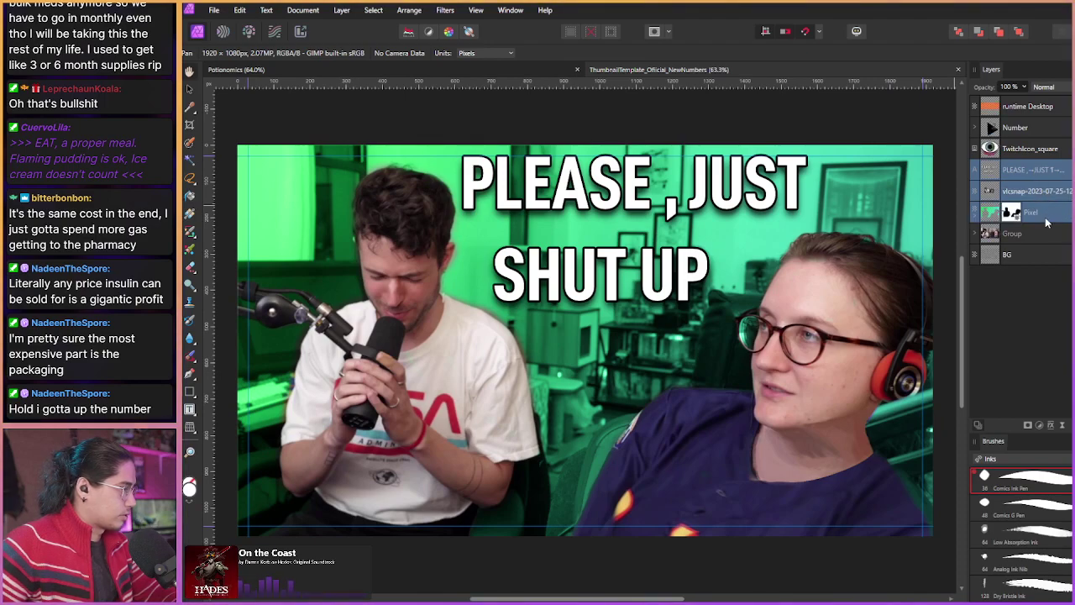
{"action": "left_click", "coordinate": [1048, 241], "text": "shift"}
{"action": "key", "text": "Delete"}
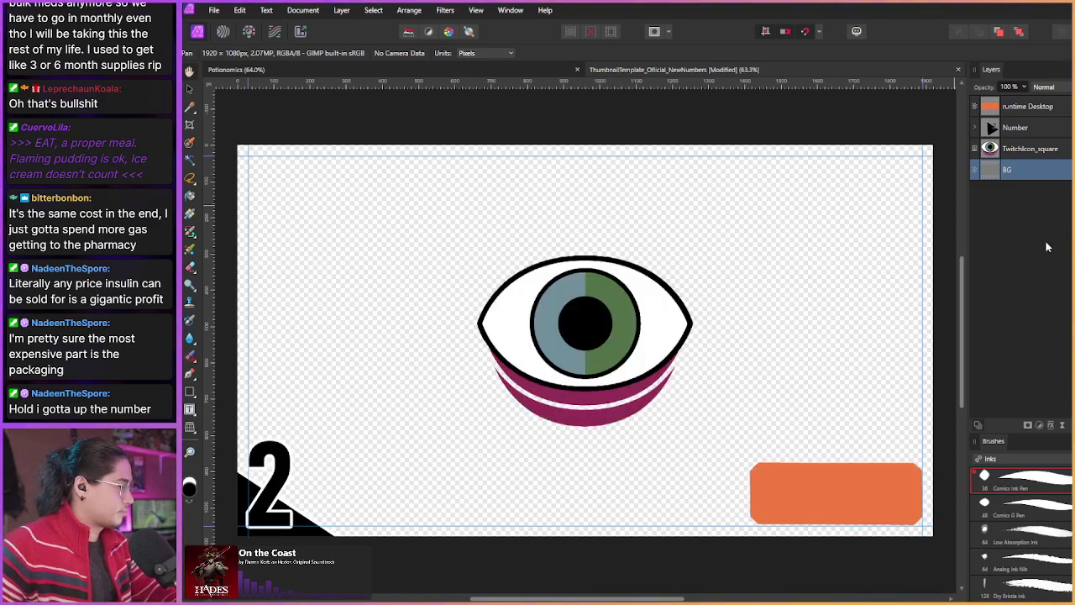
{"action": "key", "text": "ctrl+s"}
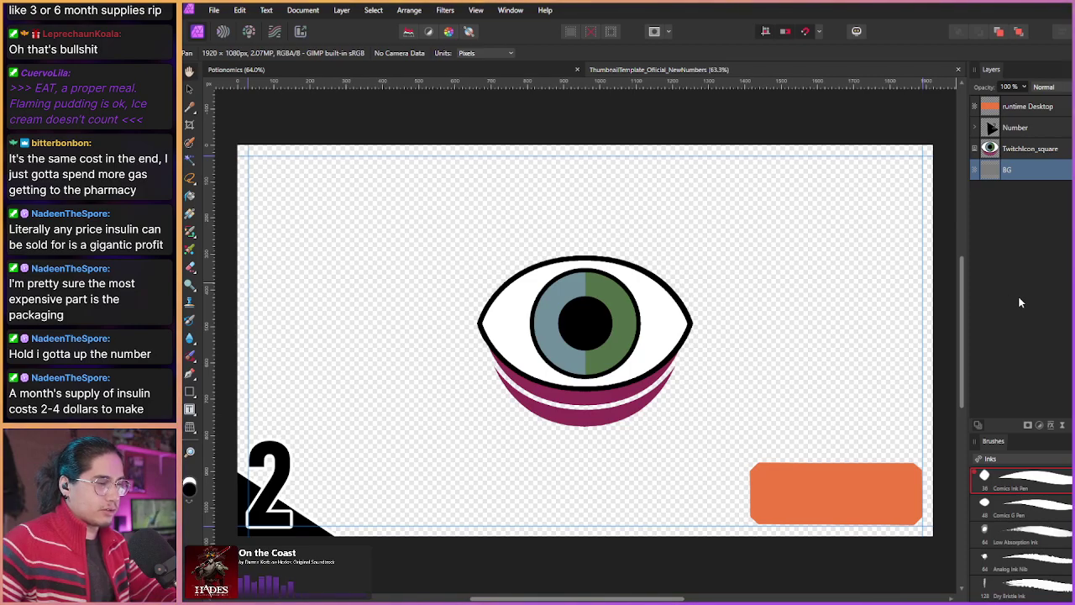
{"action": "key", "text": "alt+Tab"}
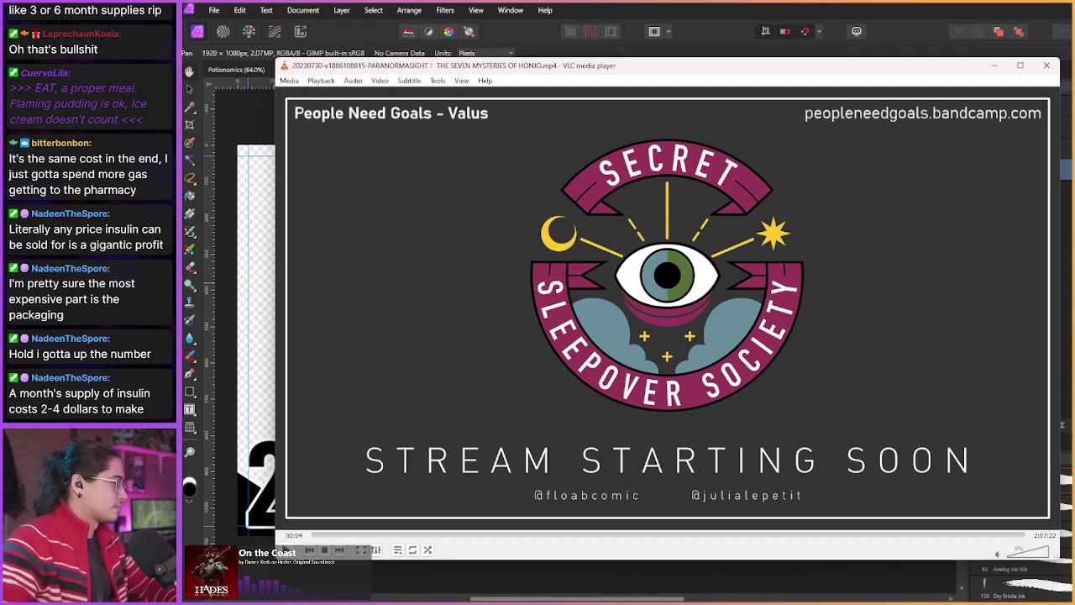
Step: Seek the Paranormasight recording past the Stream Starting Soon screen to about 05:02, where the hosts appear
{"action": "key", "text": "shift+Right"}
{"action": "key", "text": "shift+Right"}
{"action": "key", "text": "shift+Right"}
{"action": "key", "text": "shift+Right"}
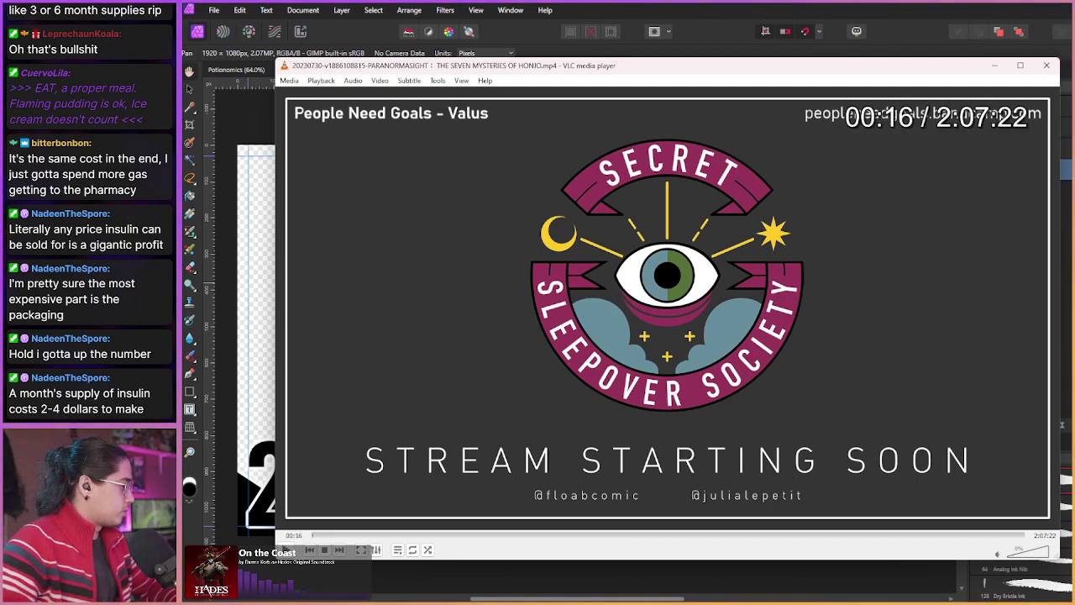
{"action": "key", "text": "shift+Right"}
{"action": "key", "text": "shift+Right"}
{"action": "key", "text": "shift+Right"}
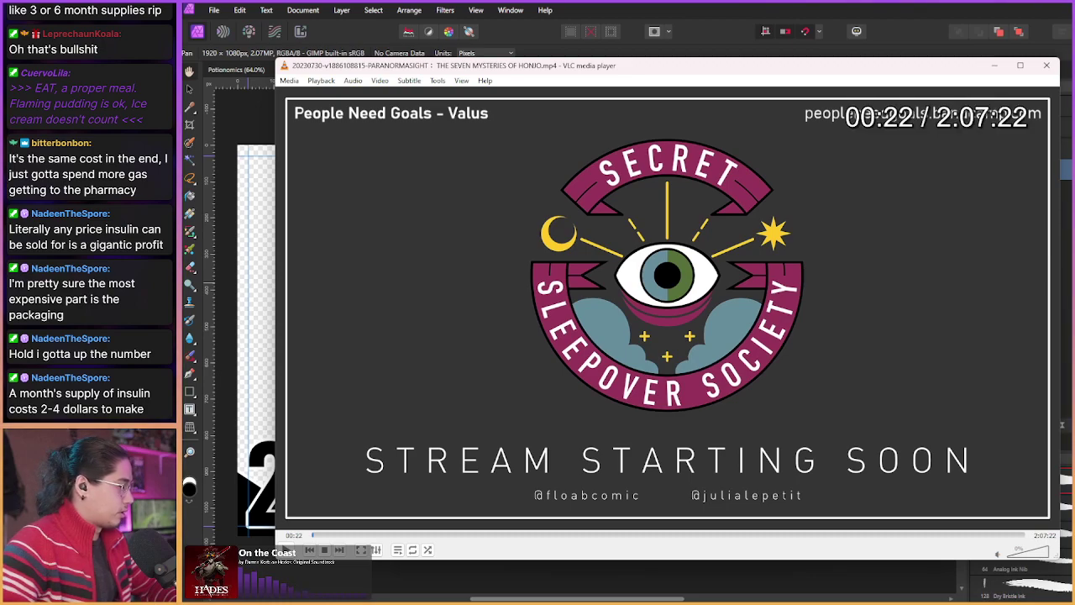
{"action": "key", "text": "shift+Right"}
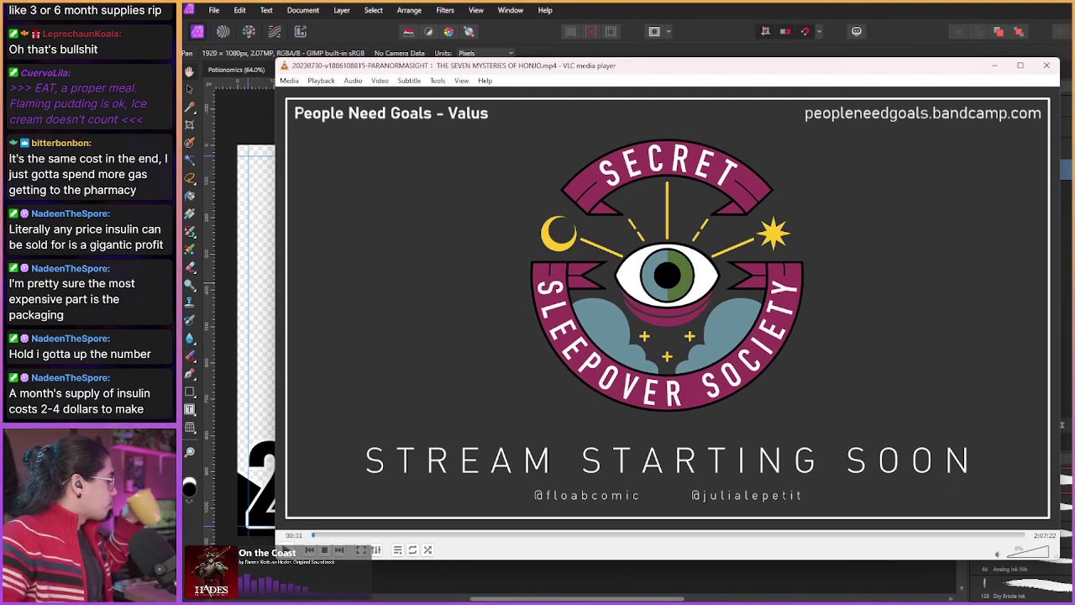
{"action": "key", "text": "space"}
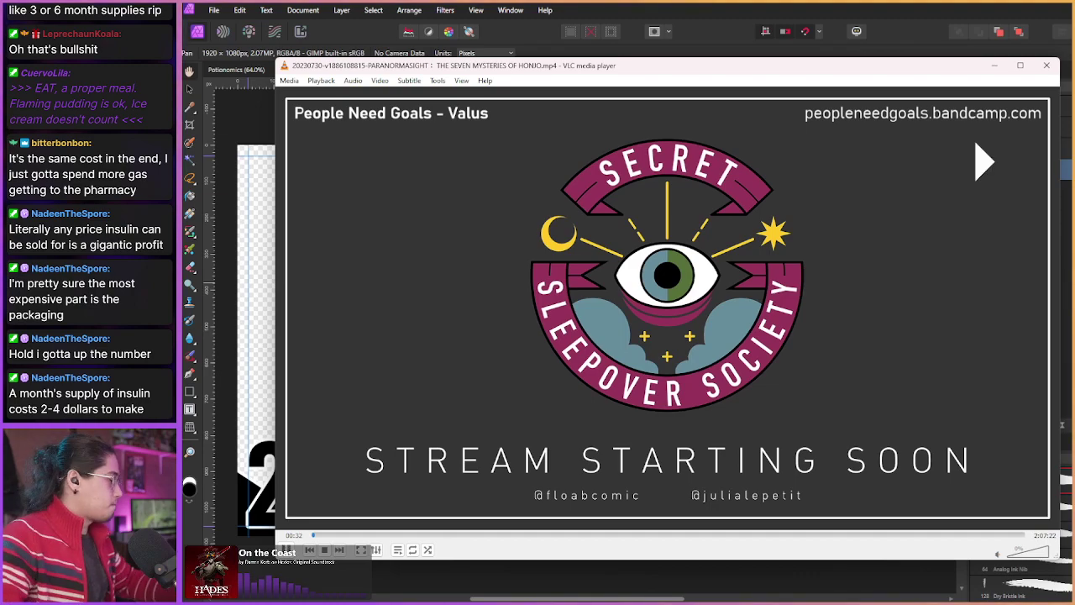
{"action": "key", "text": "space"}
{"action": "key", "text": "shift+Right"}
{"action": "key", "text": "shift+Right"}
{"action": "key", "text": "shift+Right"}
{"action": "key", "text": "shift+Right"}
{"action": "key", "text": "shift+Right"}
{"action": "key", "text": "shift+Right"}
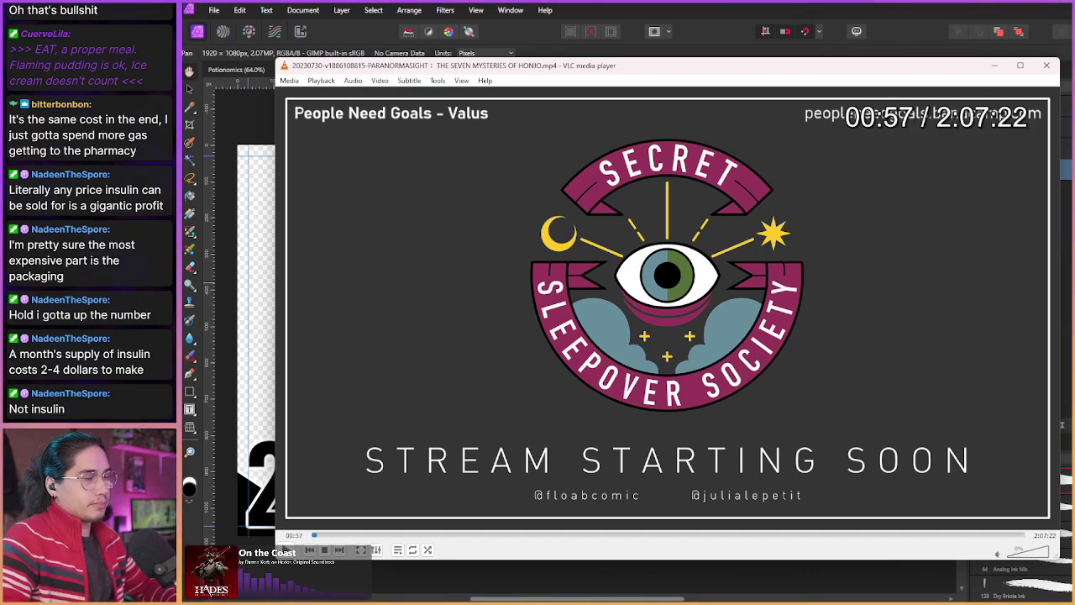
{"action": "key", "text": "shift+Right"}
{"action": "key", "text": "shift+Right"}
{"action": "key", "text": "shift+Right"}
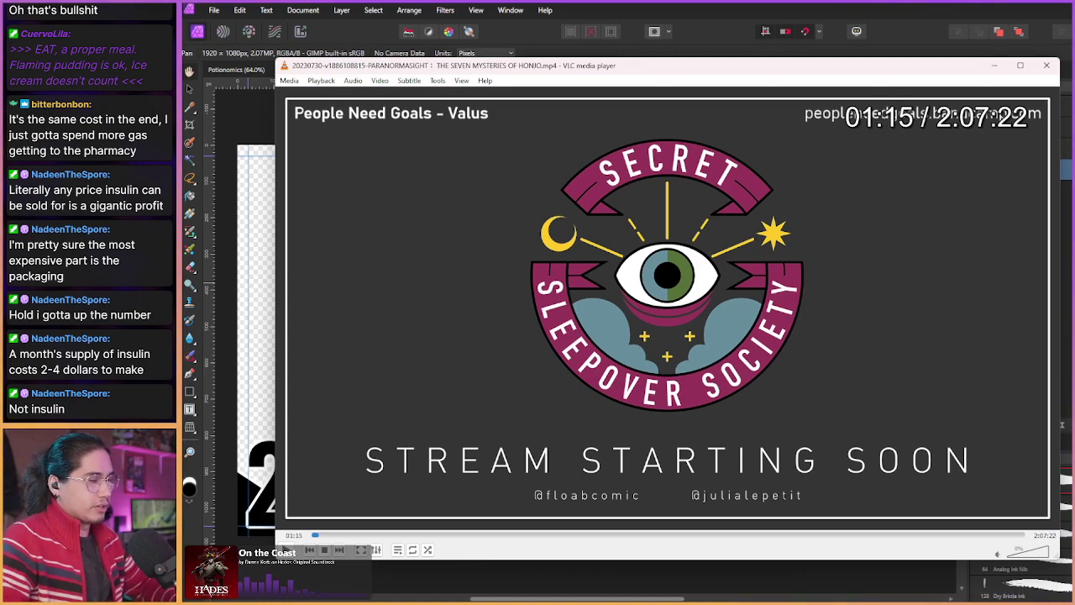
{"action": "key", "text": "shift+Right"}
{"action": "key", "text": "shift+Right"}
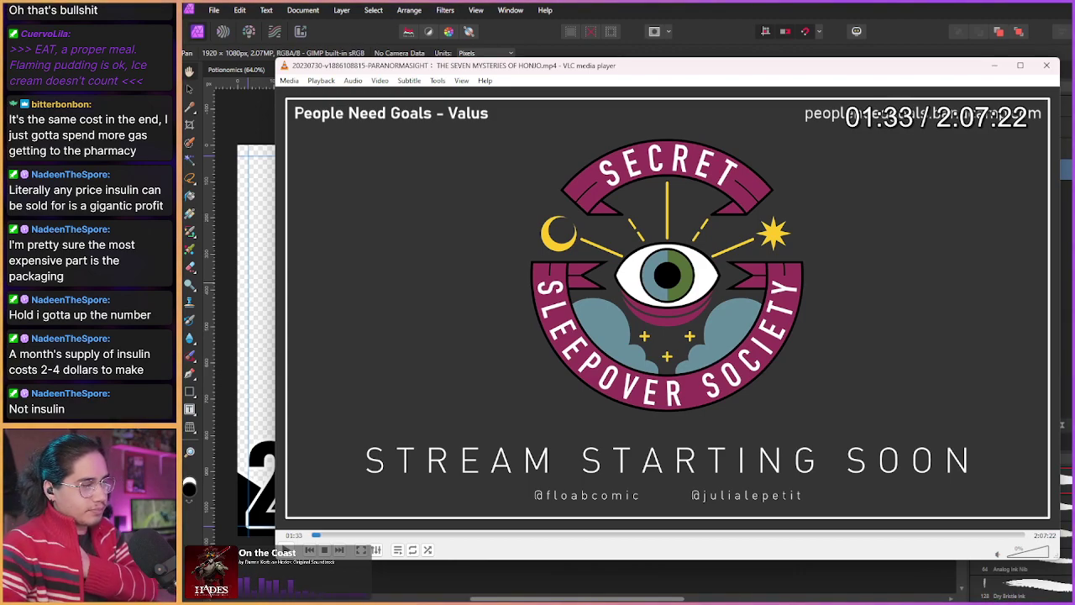
{"action": "key", "text": "shift+Right"}
{"action": "key", "text": "shift+Right"}
{"action": "key", "text": "shift+Right"}
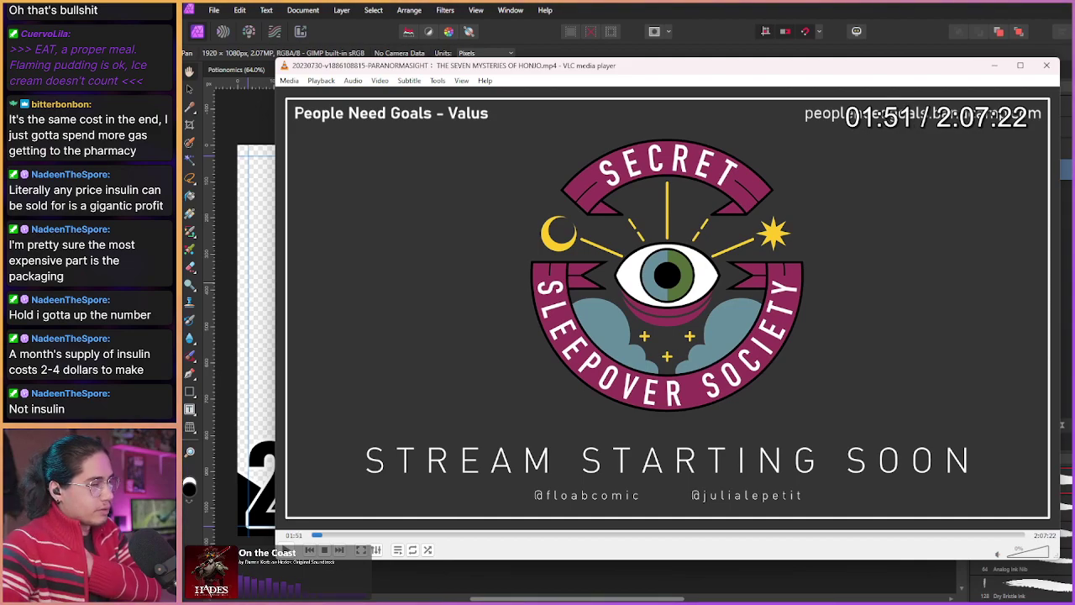
{"action": "key", "text": "shift+Right"}
{"action": "key", "text": "shift+Right"}
{"action": "key", "text": "shift+Right"}
{"action": "key", "text": "shift+Right"}
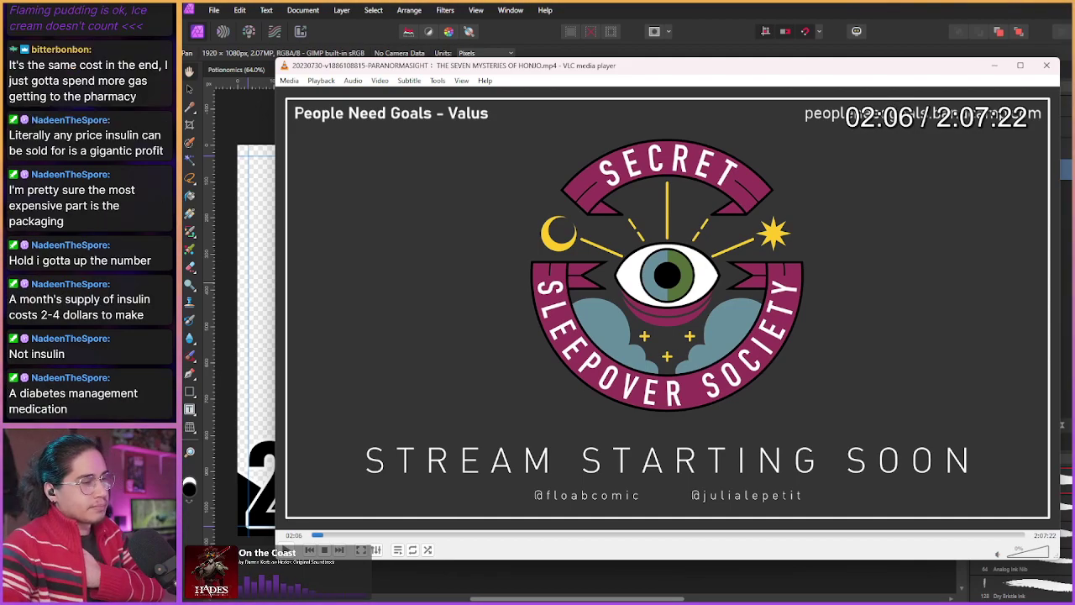
{"action": "key", "text": "shift+Right"}
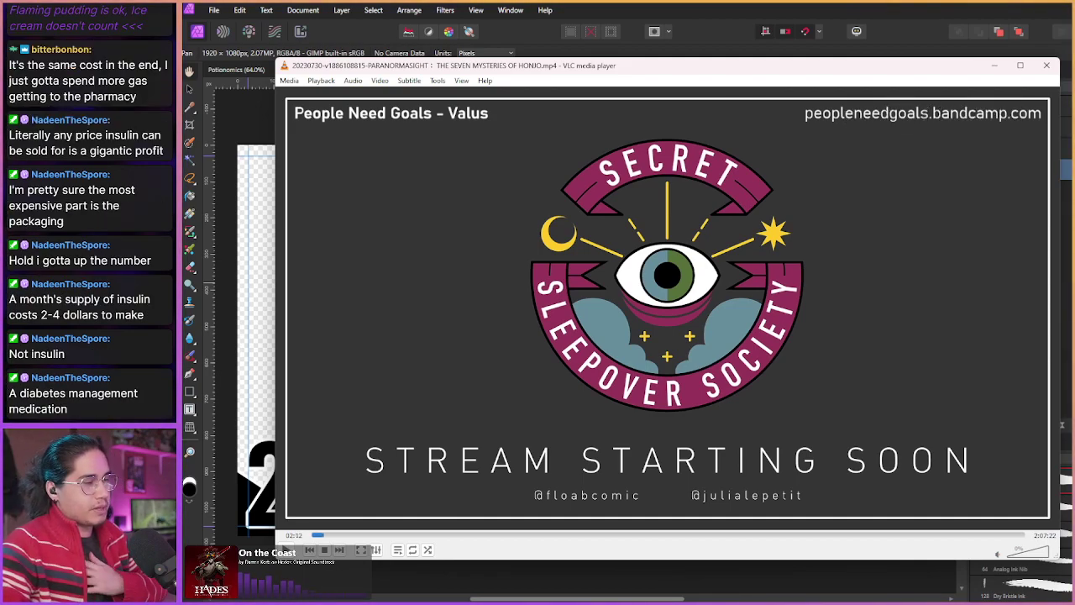
{"action": "key", "text": "shift+Right"}
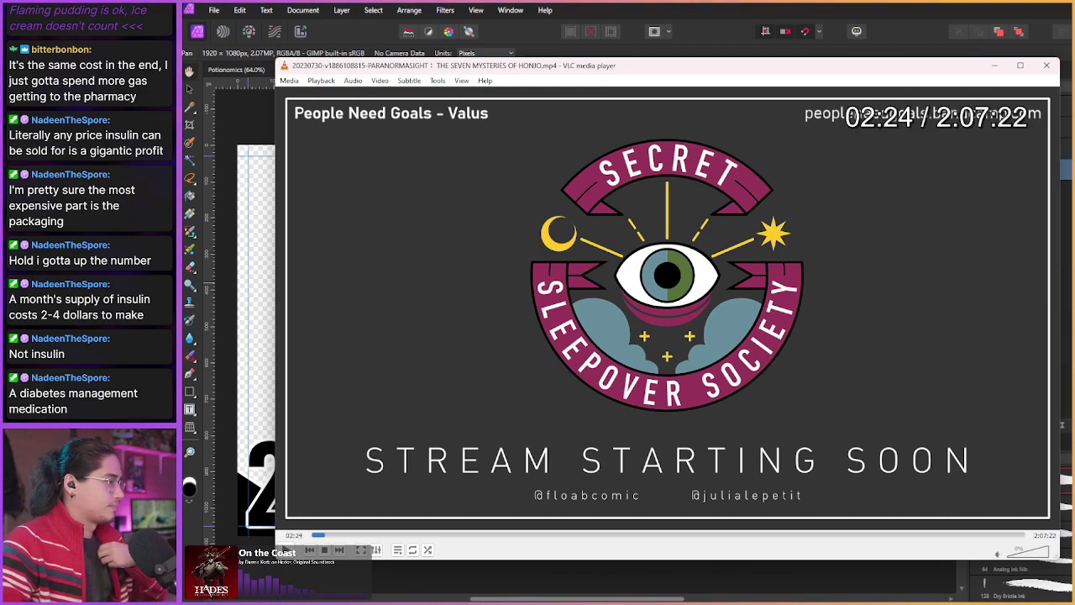
{"action": "key", "text": "shift+Right"}
{"action": "key", "text": "shift+Right"}
{"action": "key", "text": "shift+Right"}
{"action": "key", "text": "shift+Right"}
{"action": "key", "text": "shift+Right"}
{"action": "key", "text": "shift+Right"}
{"action": "key", "text": "shift+Right"}
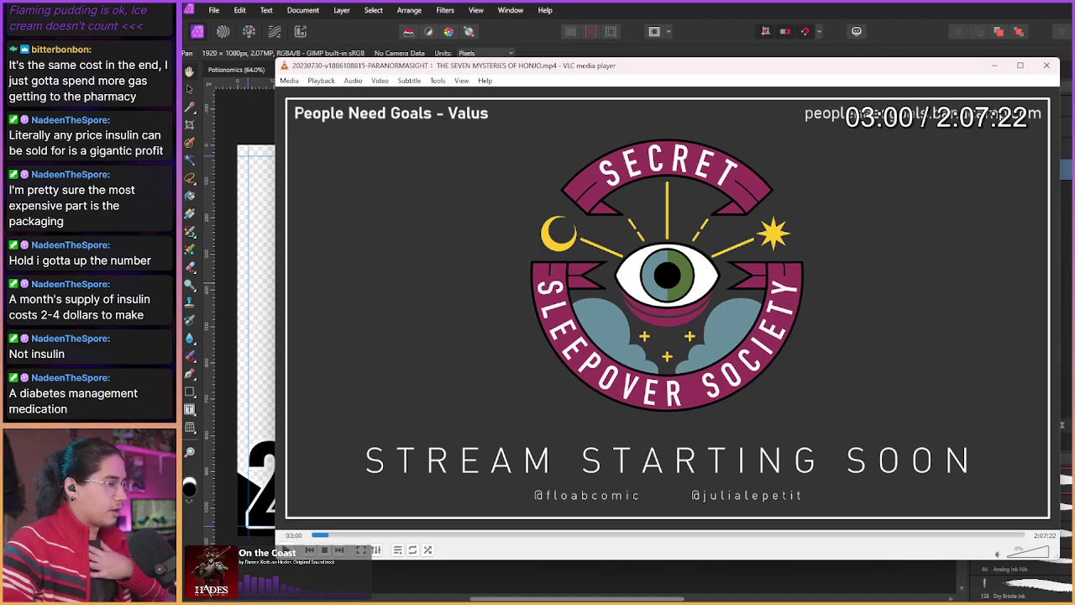
{"action": "key", "text": "shift+Right"}
{"action": "key", "text": "shift+Right"}
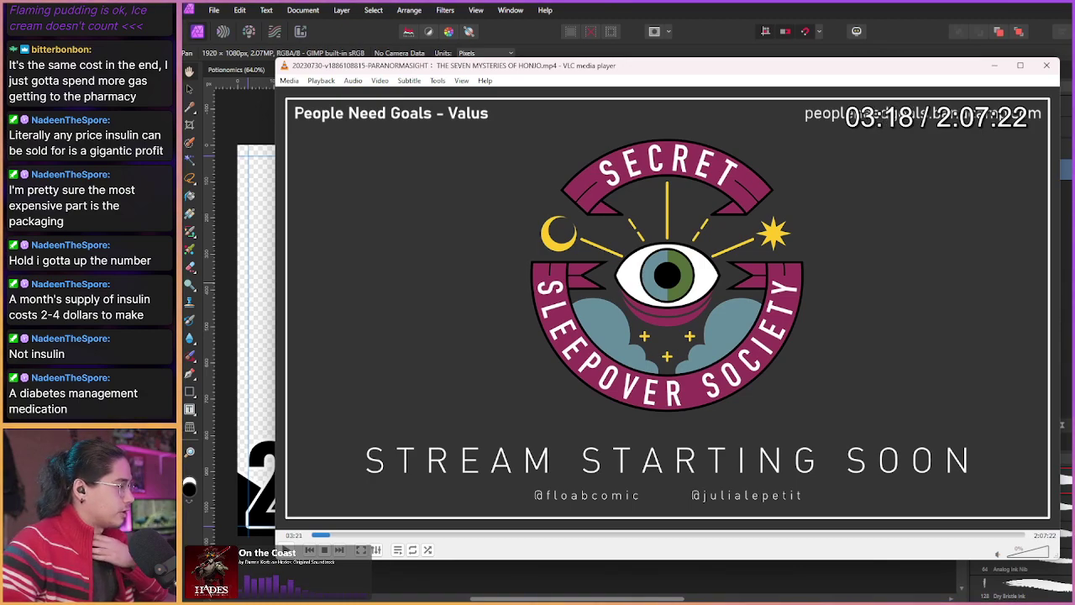
{"action": "key", "text": "shift+Right"}
{"action": "key", "text": "shift+Right"}
{"action": "key", "text": "shift+Right"}
{"action": "key", "text": "shift+Right"}
{"action": "key", "text": "shift+Right"}
{"action": "key", "text": "shift+Right"}
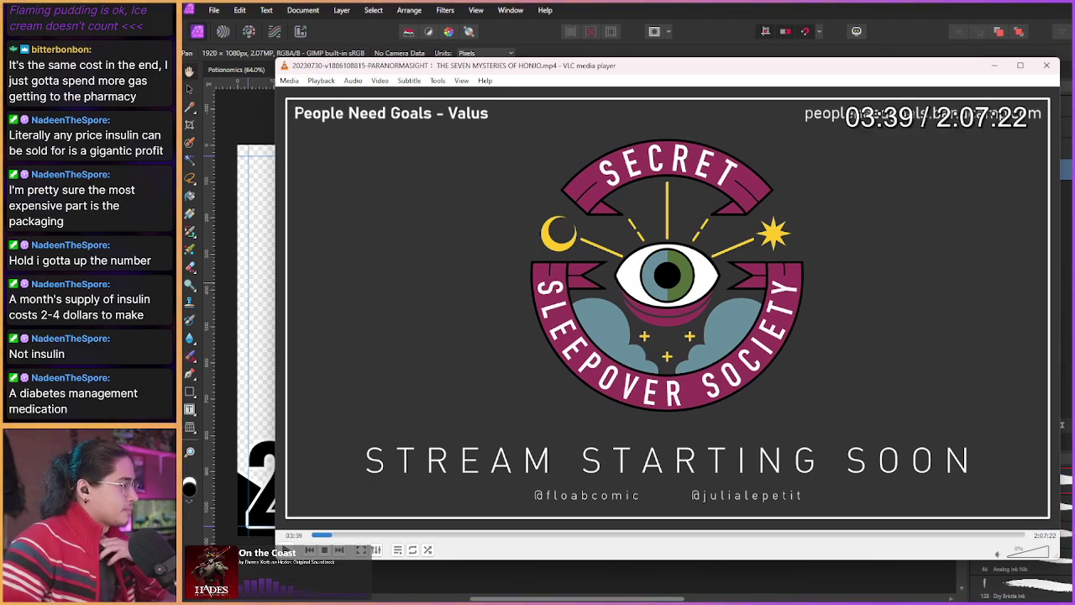
{"action": "key", "text": "shift+Right"}
{"action": "key", "text": "shift+Right"}
{"action": "key", "text": "shift+Right"}
{"action": "key", "text": "shift+Right"}
{"action": "key", "text": "shift+Right"}
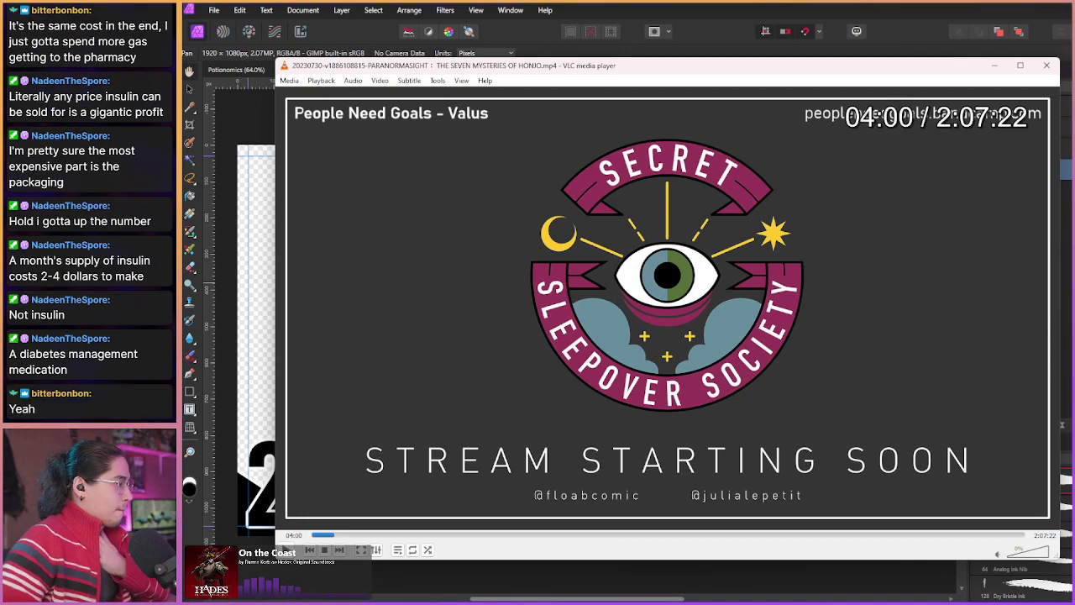
{"action": "key", "text": "shift+Right"}
{"action": "key", "text": "shift+Right"}
{"action": "key", "text": "alt+Right"}
{"action": "key", "text": "alt+Right"}
{"action": "key", "text": "alt+Right"}
{"action": "key", "text": "alt+Right"}
{"action": "key", "text": "alt+Right"}
{"action": "key", "text": "alt+Right"}
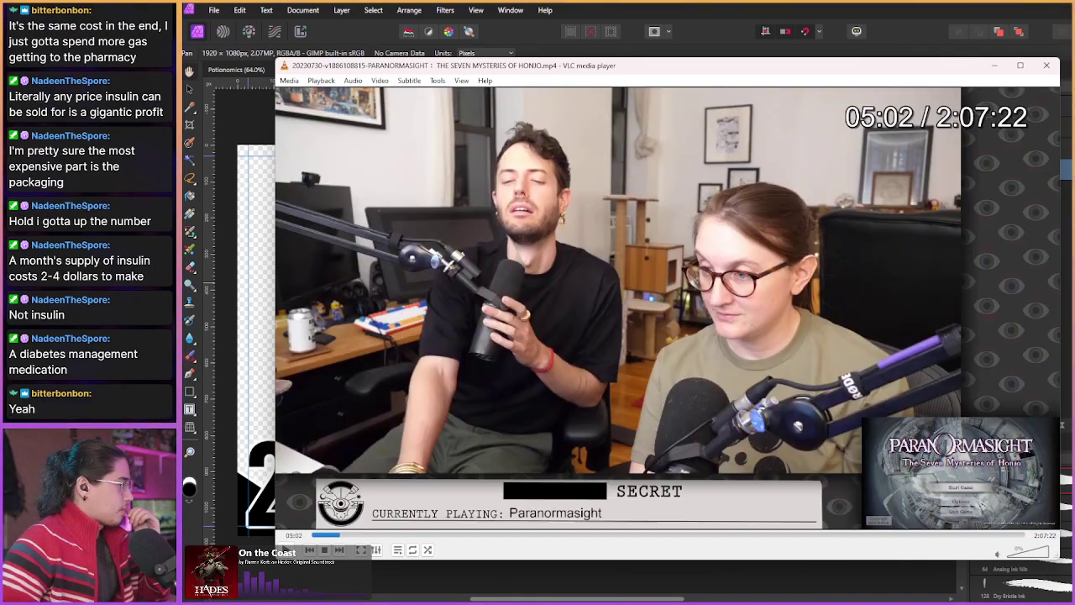
Step: Fine-tune the recording to 05:17 and save a vlcsnap snapshot of the two hosts
{"action": "key", "text": "alt+Left"}
{"action": "key", "text": "alt+Left"}
{"action": "key", "text": "alt+Right"}
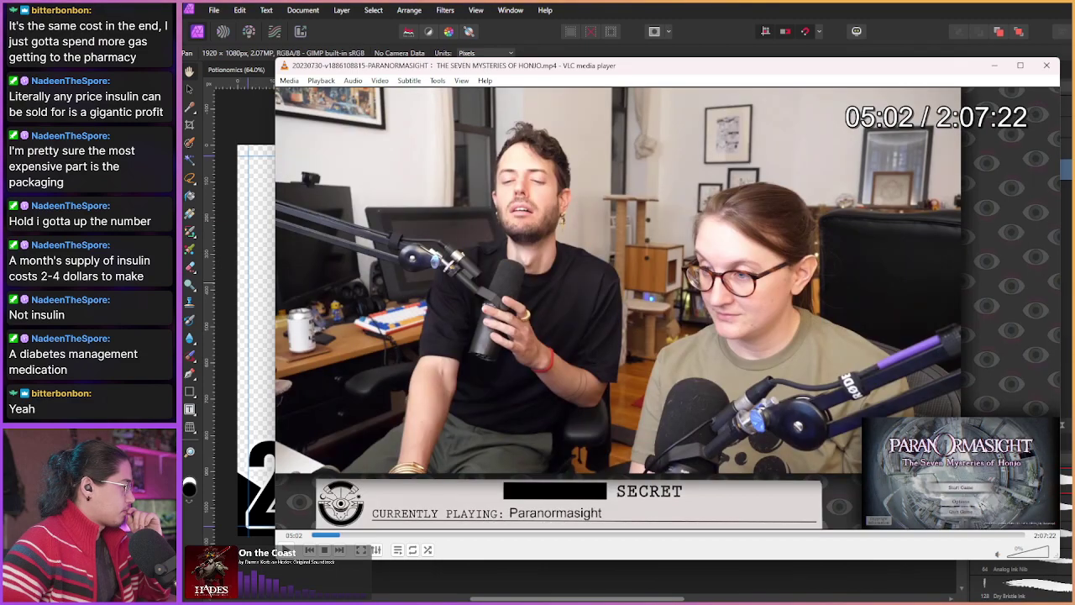
{"action": "key", "text": "shift+Right"}
{"action": "key", "text": "shift+Right"}
{"action": "key", "text": "shift+Right"}
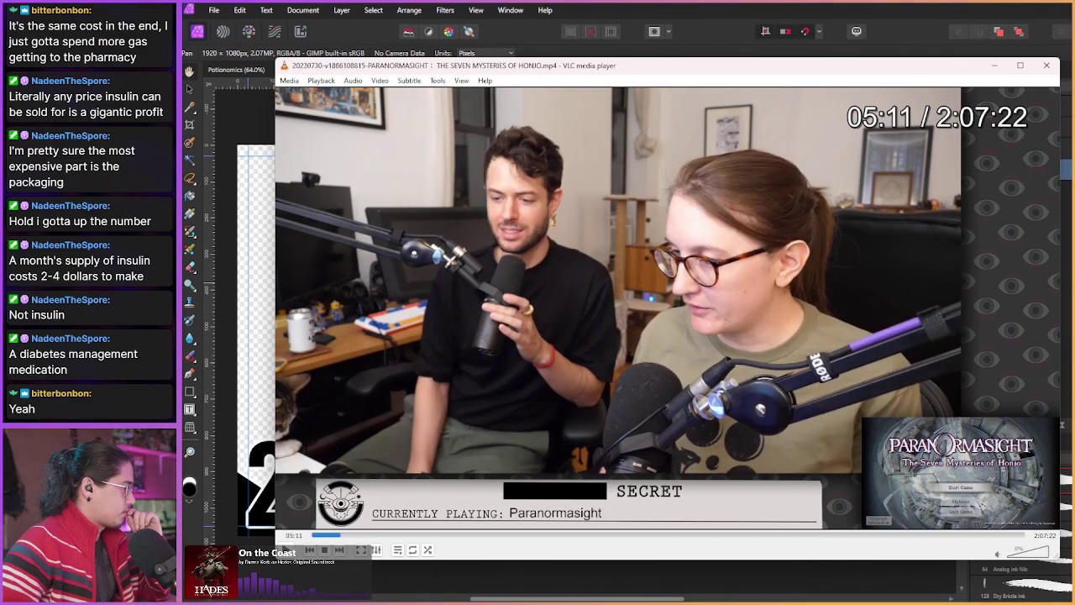
{"action": "key", "text": "shift+Right"}
{"action": "key", "text": "shift+Right"}
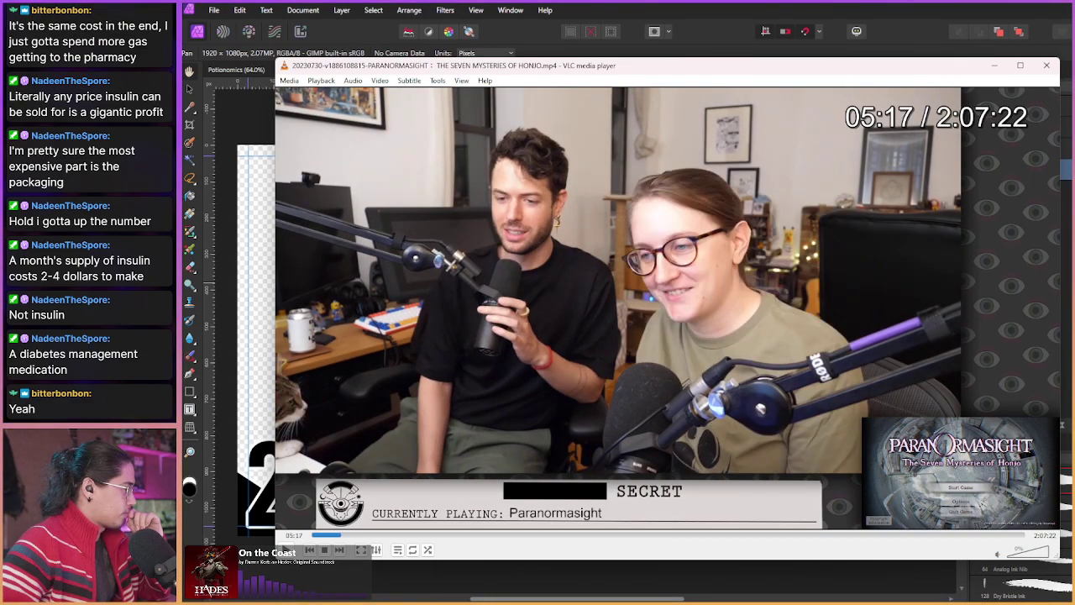
{"action": "key", "text": "shift+s"}
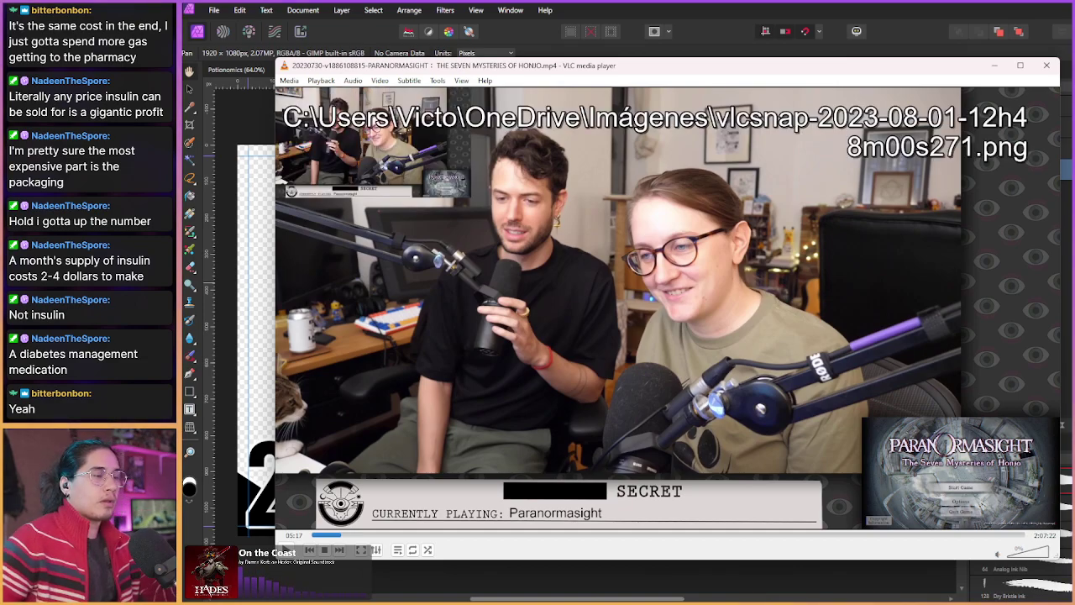
{"action": "key", "text": "alt+Tab"}
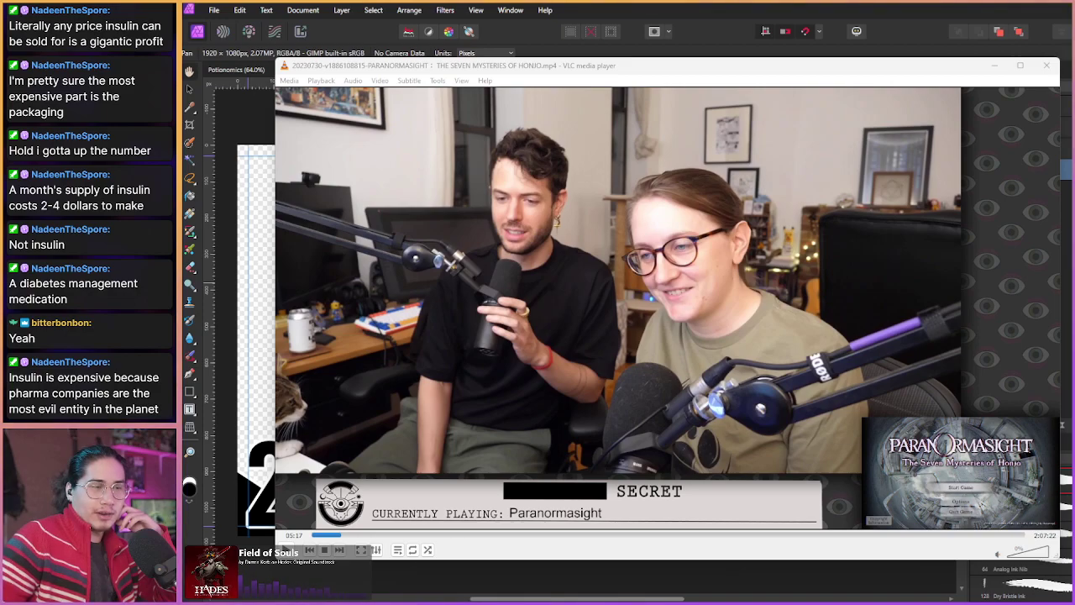
{"action": "left_click", "coordinate": [673, 306]}
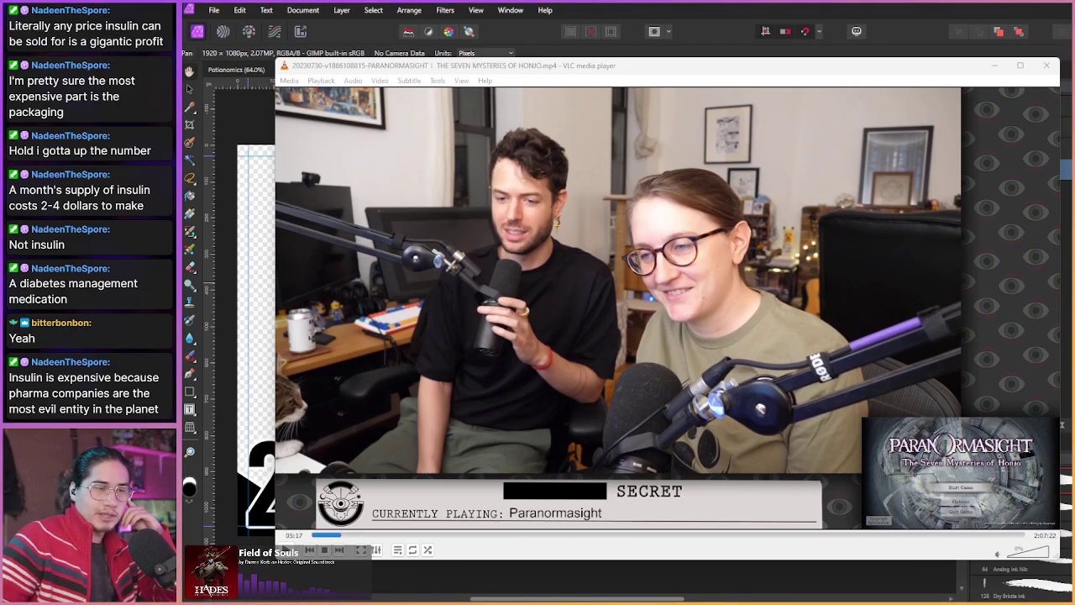
{"action": "left_click", "coordinate": [874, 329]}
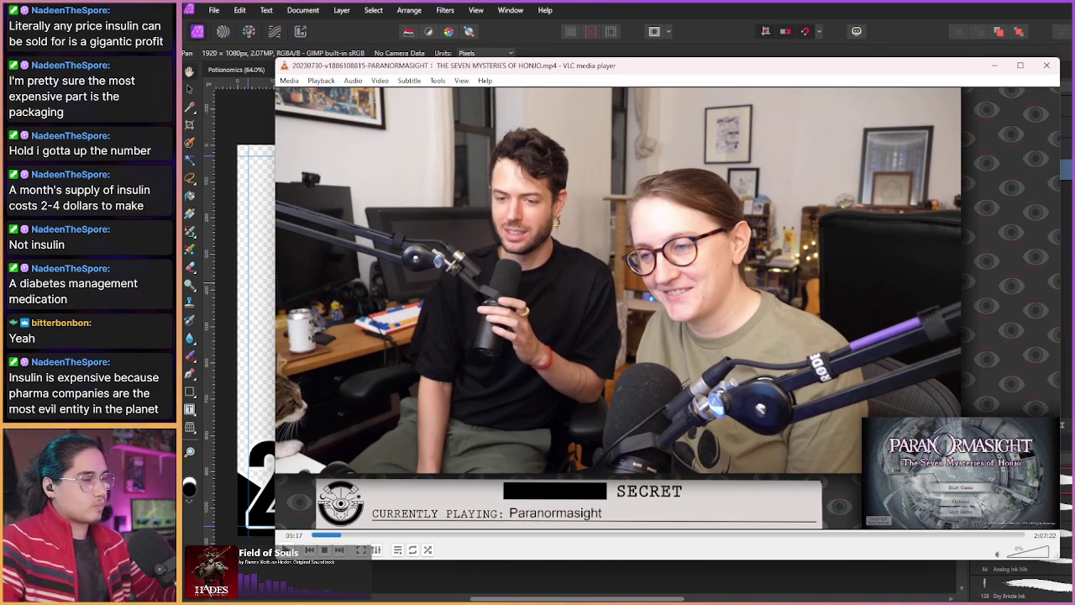
Step: Seek forward from 05:17 through the hosts' intro chatter into the game's opening scene
{"action": "key", "text": "shift+Right"}
{"action": "key", "text": "shift+Right"}
{"action": "key", "text": "shift+Right"}
{"action": "key", "text": "shift+Right"}
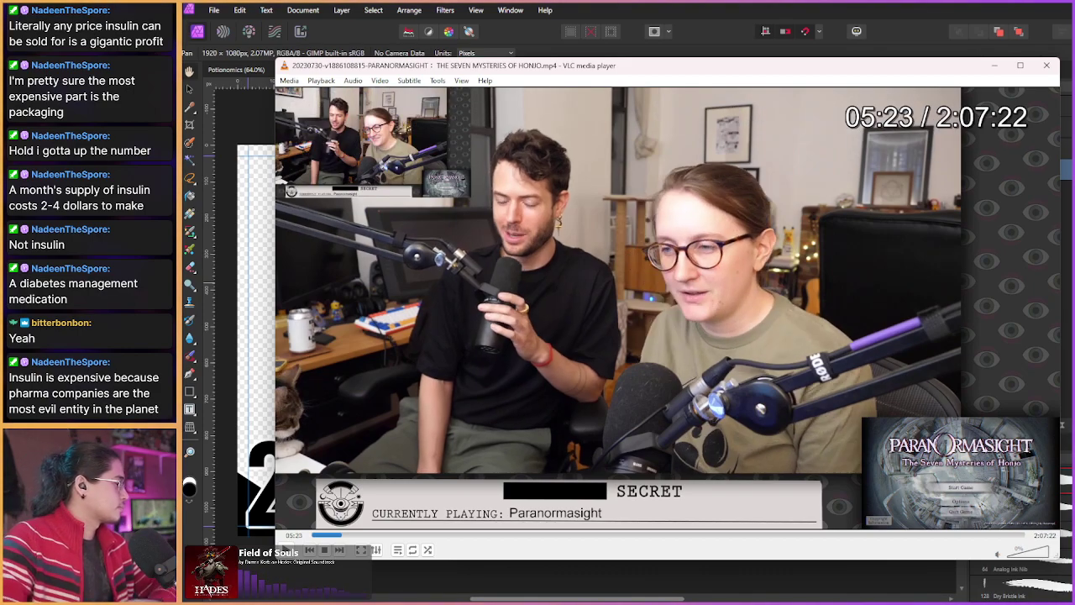
{"action": "key", "text": "shift+Right"}
{"action": "key", "text": "shift+Right"}
{"action": "key", "text": "shift+Right"}
{"action": "key", "text": "shift+Right"}
{"action": "key", "text": "shift+Right"}
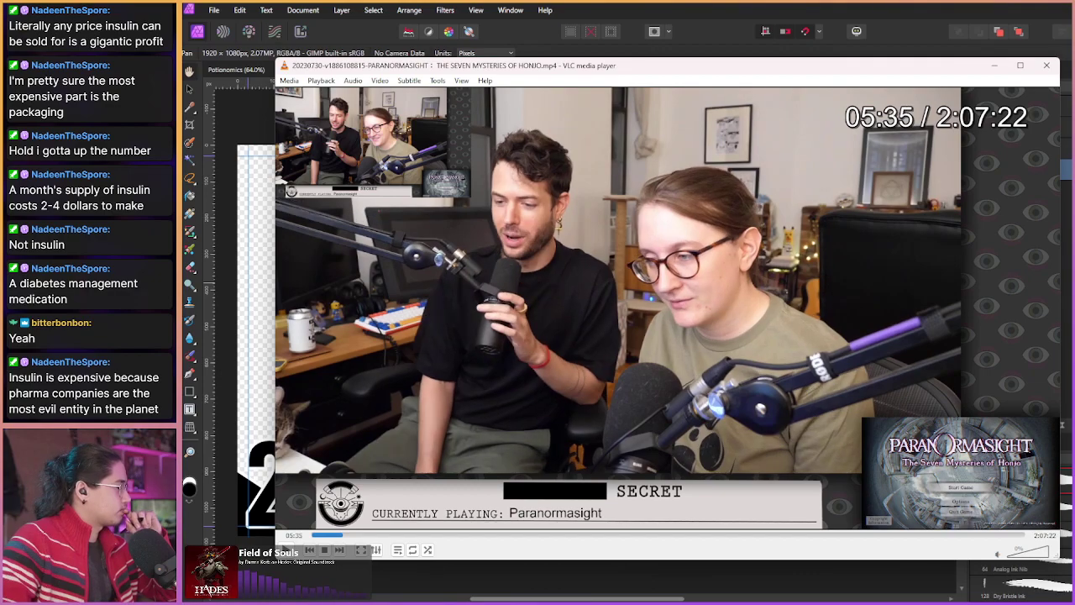
{"action": "key", "text": "shift+Right"}
{"action": "key", "text": "shift+Right"}
{"action": "key", "text": "shift+Right"}
{"action": "key", "text": "shift+Right"}
{"action": "key", "text": "shift+Right"}
{"action": "key", "text": "shift+Right"}
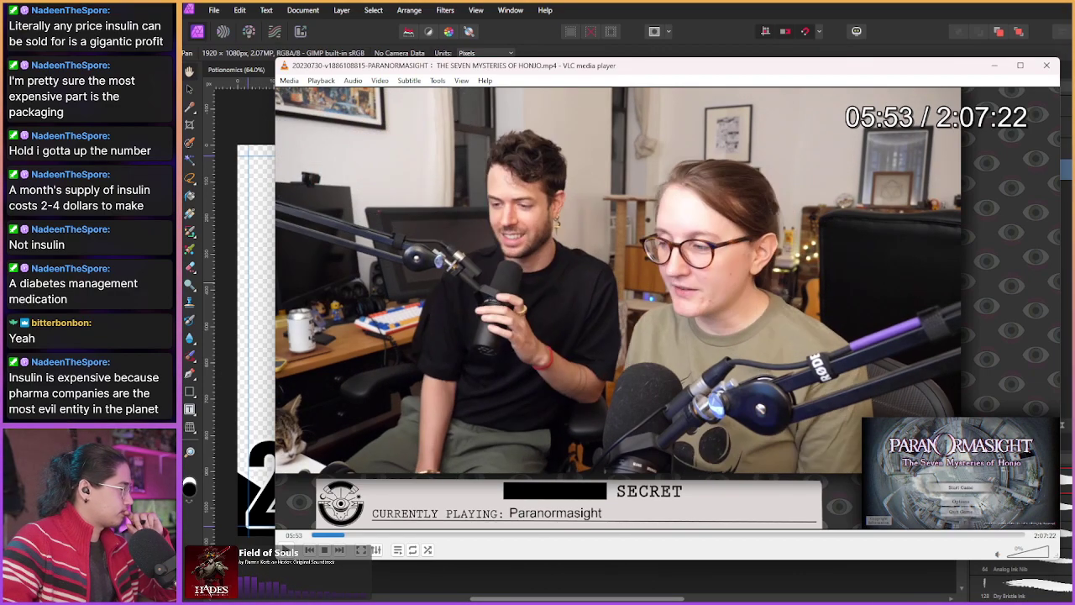
{"action": "key", "text": "shift+Right"}
{"action": "key", "text": "shift+Right"}
{"action": "key", "text": "shift+Right"}
{"action": "key", "text": "shift+Right"}
{"action": "key", "text": "shift+Right"}
{"action": "key", "text": "shift+Right"}
{"action": "key", "text": "shift+Right"}
{"action": "key", "text": "shift+Right"}
{"action": "key", "text": "shift+Right"}
{"action": "key", "text": "shift+Right"}
{"action": "key", "text": "shift+Right"}
{"action": "key", "text": "shift+Right"}
{"action": "key", "text": "shift+Right"}
{"action": "key", "text": "shift+Right"}
{"action": "key", "text": "shift+Right"}
{"action": "key", "text": "shift+Right"}
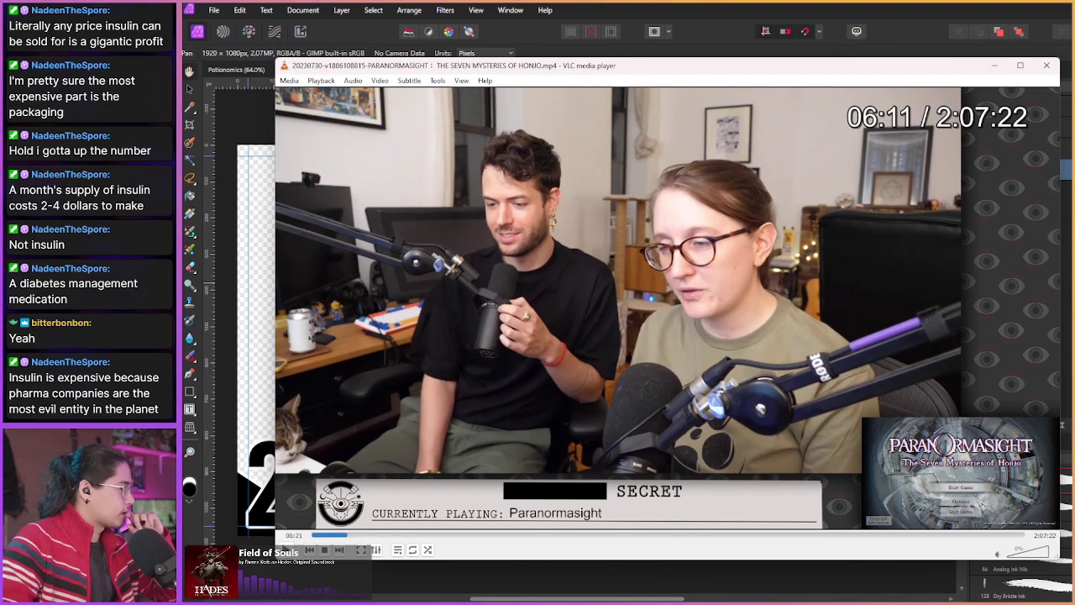
{"action": "key", "text": "shift+Right"}
{"action": "key", "text": "shift+Right"}
{"action": "key", "text": "shift+Right"}
{"action": "key", "text": "shift+Right"}
{"action": "key", "text": "shift+Right"}
{"action": "key", "text": "shift+Right"}
{"action": "key", "text": "shift+Right"}
{"action": "key", "text": "shift+Right"}
{"action": "key", "text": "shift+Right"}
{"action": "key", "text": "shift+Right"}
{"action": "key", "text": "shift+Right"}
{"action": "key", "text": "shift+Right"}
{"action": "key", "text": "shift+Right"}
{"action": "key", "text": "shift+Right"}
{"action": "key", "text": "shift+Right"}
{"action": "key", "text": "shift+Right"}
{"action": "key", "text": "shift+Right"}
{"action": "key", "text": "shift+Right"}
{"action": "key", "text": "shift+Right"}
{"action": "key", "text": "shift+Right"}
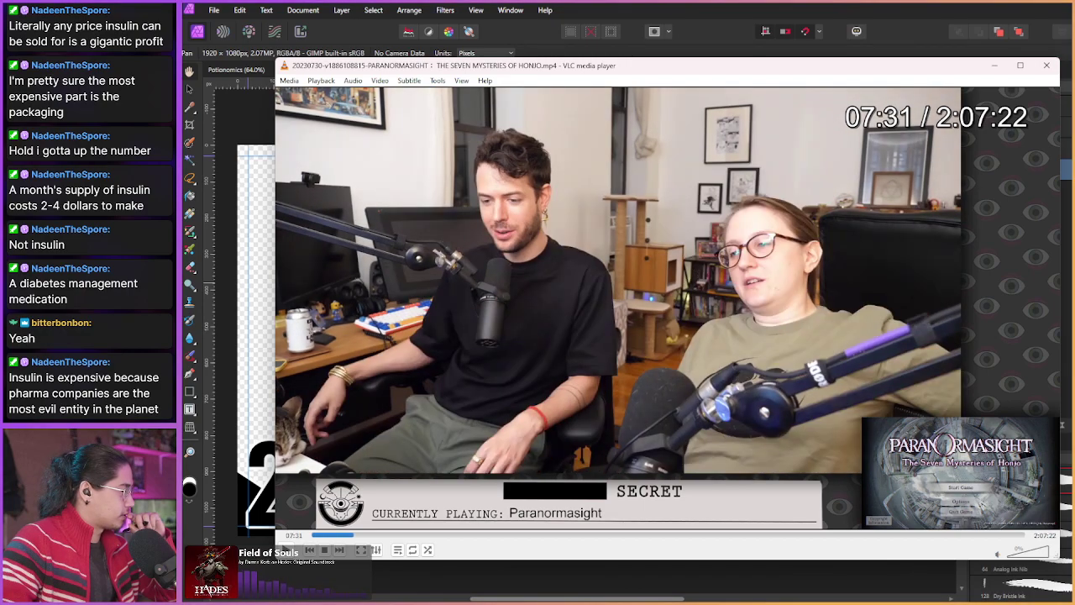
{"action": "key", "text": "shift+Right"}
{"action": "key", "text": "shift+Right"}
{"action": "key", "text": "shift+Right"}
{"action": "key", "text": "shift+Right"}
{"action": "key", "text": "shift+Right"}
{"action": "key", "text": "shift+Right"}
{"action": "key", "text": "shift+Right"}
{"action": "key", "text": "shift+Right"}
{"action": "key", "text": "shift+Right"}
{"action": "key", "text": "shift+Right"}
{"action": "key", "text": "shift+Right"}
{"action": "key", "text": "shift+Right"}
{"action": "key", "text": "shift+Right"}
{"action": "key", "text": "shift+Right"}
{"action": "key", "text": "shift+Right"}
{"action": "key", "text": "shift+Right"}
{"action": "key", "text": "shift+Right"}
{"action": "key", "text": "shift+Right"}
{"action": "key", "text": "shift+Right"}
{"action": "key", "text": "shift+Right"}
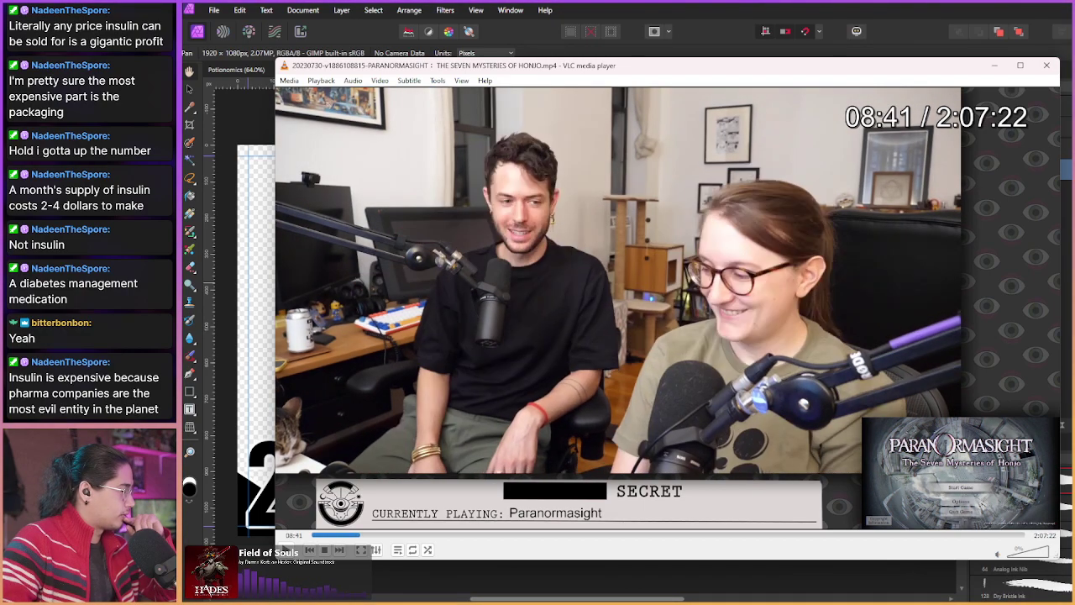
{"action": "key", "text": "shift+Right"}
{"action": "key", "text": "shift+Right"}
{"action": "key", "text": "shift+Right"}
{"action": "key", "text": "shift+Right"}
{"action": "key", "text": "shift+Right"}
{"action": "key", "text": "shift+Right"}
{"action": "key", "text": "shift+Right"}
{"action": "key", "text": "shift+Right"}
{"action": "key", "text": "shift+Right"}
{"action": "key", "text": "shift+Right"}
{"action": "key", "text": "shift+Right"}
{"action": "key", "text": "shift+Right"}
{"action": "key", "text": "shift+Right"}
{"action": "key", "text": "shift+Right"}
{"action": "key", "text": "shift+Right"}
{"action": "key", "text": "shift+Right"}
{"action": "key", "text": "shift+Right"}
{"action": "key", "text": "shift+Right"}
{"action": "key", "text": "shift+Right"}
{"action": "key", "text": "shift+Right"}
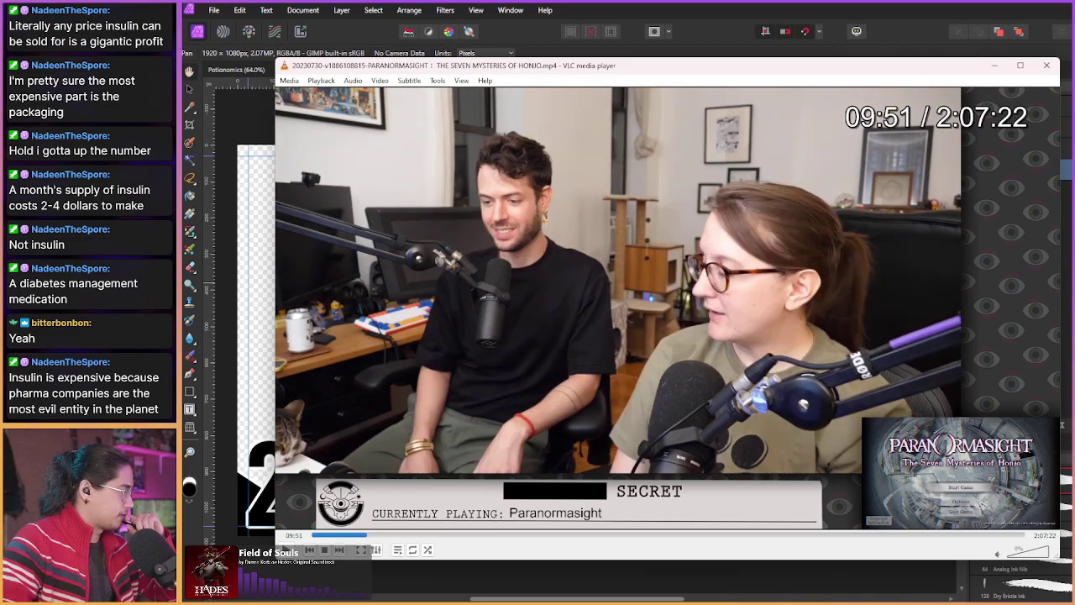
{"action": "key", "text": "shift+Right"}
{"action": "key", "text": "shift+Right"}
{"action": "key", "text": "shift+Right"}
{"action": "key", "text": "shift+Right"}
{"action": "key", "text": "shift+Right"}
{"action": "key", "text": "shift+Right"}
{"action": "key", "text": "shift+Right"}
{"action": "key", "text": "shift+Right"}
{"action": "key", "text": "shift+Right"}
{"action": "key", "text": "shift+Right"}
{"action": "key", "text": "shift+Right"}
{"action": "key", "text": "shift+Right"}
{"action": "key", "text": "shift+Right"}
{"action": "key", "text": "shift+Right"}
{"action": "key", "text": "shift+Right"}
{"action": "key", "text": "shift+Right"}
{"action": "key", "text": "shift+Right"}
{"action": "key", "text": "shift+Right"}
{"action": "key", "text": "shift+Right"}
{"action": "key", "text": "shift+Right"}
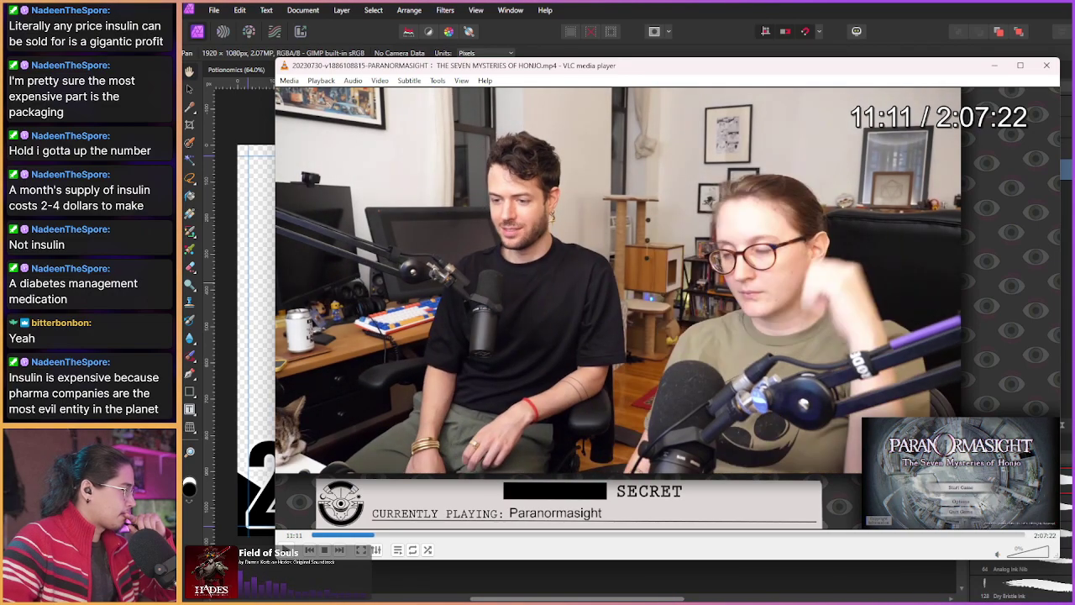
{"action": "key", "text": "shift+Right"}
{"action": "key", "text": "shift+Right"}
{"action": "key", "text": "shift+Right"}
{"action": "key", "text": "shift+Right"}
{"action": "key", "text": "shift+Right"}
{"action": "key", "text": "shift+Right"}
{"action": "key", "text": "shift+Right"}
{"action": "key", "text": "shift+Right"}
{"action": "key", "text": "shift+Right"}
{"action": "key", "text": "shift+Right"}
{"action": "key", "text": "shift+Right"}
{"action": "key", "text": "shift+Right"}
{"action": "key", "text": "shift+Right"}
{"action": "key", "text": "shift+Right"}
{"action": "key", "text": "shift+Right"}
{"action": "key", "text": "shift+Right"}
{"action": "key", "text": "shift+Right"}
{"action": "key", "text": "shift+Right"}
{"action": "key", "text": "shift+Right"}
{"action": "key", "text": "shift+Right"}
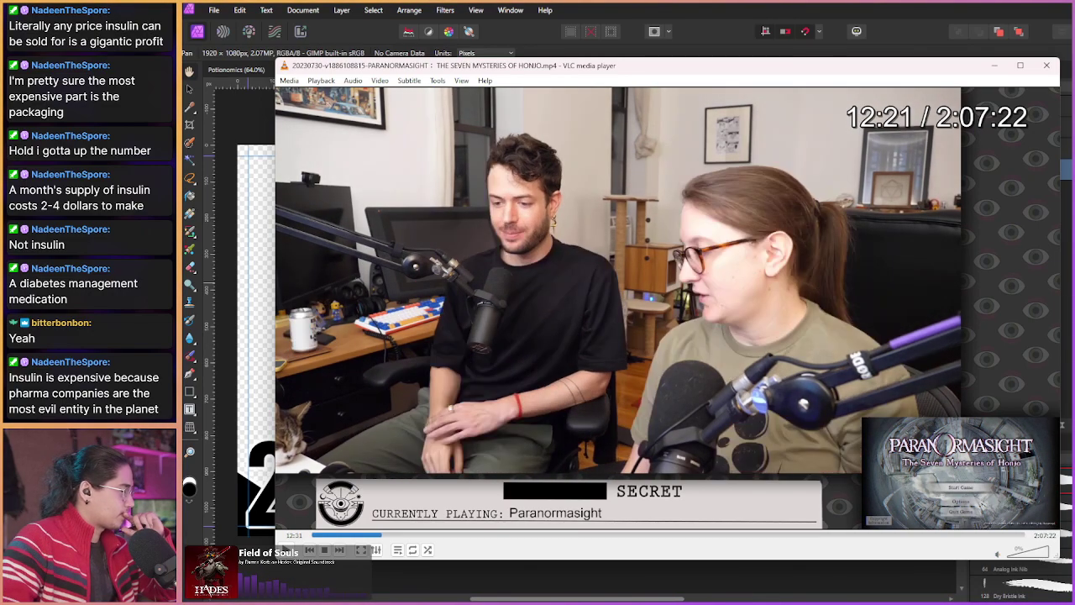
{"action": "key", "text": "shift+Right"}
{"action": "key", "text": "shift+Right"}
{"action": "key", "text": "shift+Right"}
{"action": "key", "text": "shift+Right"}
{"action": "key", "text": "shift+Right"}
{"action": "key", "text": "shift+Right"}
{"action": "key", "text": "shift+Right"}
{"action": "key", "text": "shift+Right"}
{"action": "key", "text": "shift+Right"}
{"action": "key", "text": "shift+Right"}
{"action": "key", "text": "shift+Right"}
{"action": "key", "text": "shift+Right"}
{"action": "key", "text": "shift+Right"}
{"action": "key", "text": "shift+Right"}
{"action": "key", "text": "shift+Right"}
{"action": "key", "text": "shift+Right"}
{"action": "key", "text": "shift+Right"}
{"action": "key", "text": "shift+Right"}
{"action": "key", "text": "shift+Right"}
{"action": "key", "text": "shift+Right"}
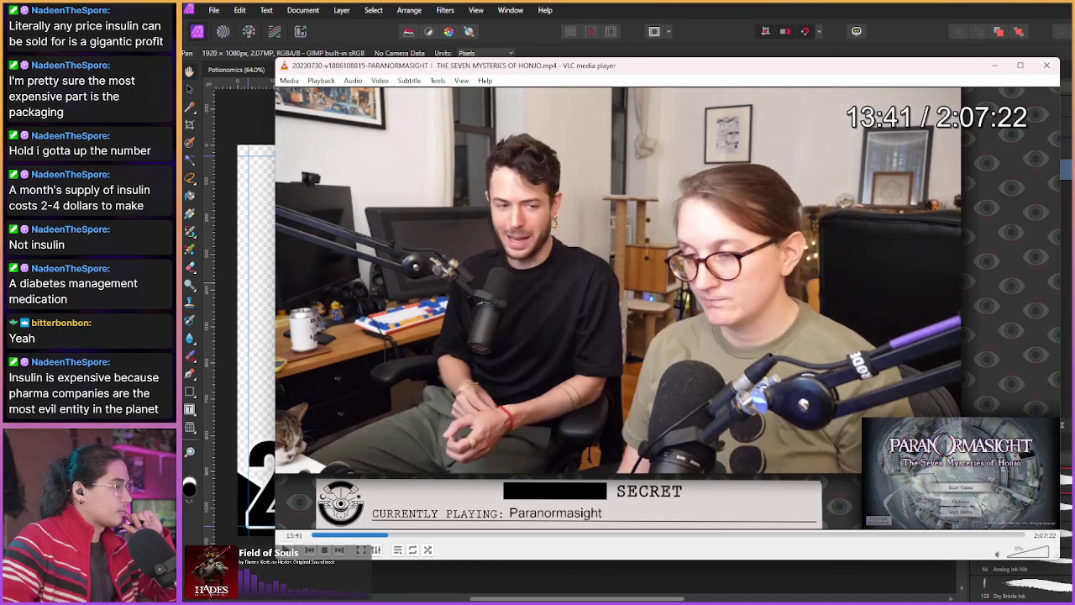
{"action": "key", "text": "shift+Right"}
{"action": "key", "text": "shift+Right"}
{"action": "key", "text": "shift+Right"}
{"action": "key", "text": "shift+Right"}
{"action": "key", "text": "shift+Right"}
{"action": "key", "text": "shift+Right"}
{"action": "key", "text": "shift+Right"}
{"action": "key", "text": "shift+Right"}
{"action": "key", "text": "shift+Right"}
{"action": "key", "text": "shift+Right"}
{"action": "key", "text": "shift+Right"}
{"action": "key", "text": "shift+Right"}
{"action": "key", "text": "shift+Right"}
{"action": "key", "text": "shift+Right"}
{"action": "key", "text": "shift+Right"}
{"action": "key", "text": "shift+Right"}
{"action": "key", "text": "shift+Right"}
{"action": "key", "text": "shift+Right"}
{"action": "key", "text": "shift+Right"}
{"action": "key", "text": "shift+Right"}
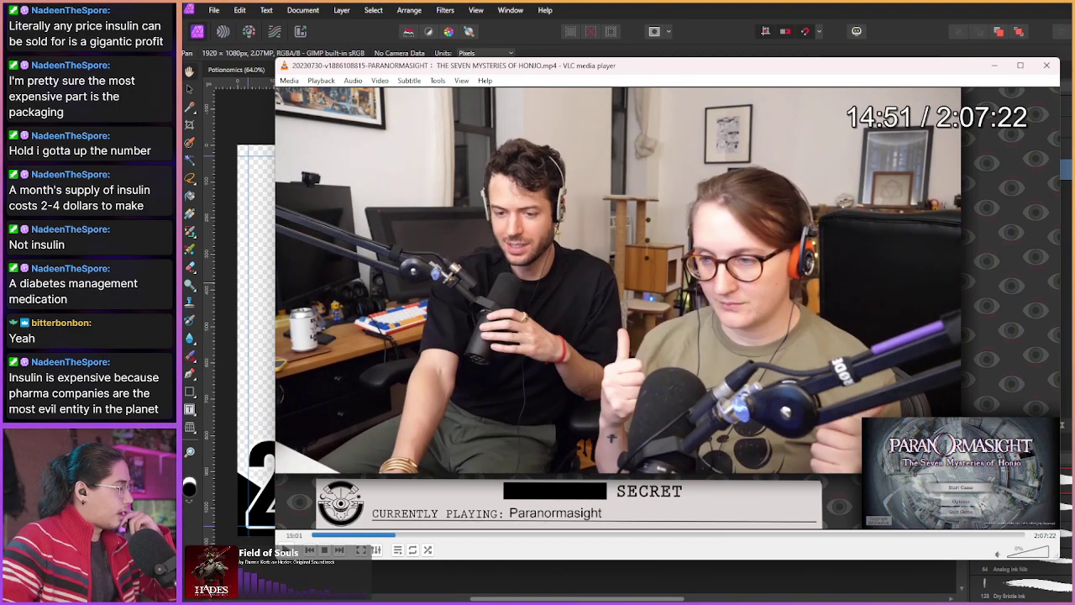
{"action": "key", "text": "shift+Right"}
{"action": "key", "text": "shift+Right"}
{"action": "key", "text": "shift+Right"}
{"action": "key", "text": "shift+Right"}
{"action": "key", "text": "shift+Right"}
{"action": "key", "text": "shift+Right"}
{"action": "key", "text": "shift+Right"}
{"action": "key", "text": "shift+Right"}
{"action": "key", "text": "shift+Right"}
{"action": "key", "text": "shift+Right"}
{"action": "key", "text": "shift+Right"}
{"action": "key", "text": "shift+Right"}
{"action": "key", "text": "shift+Right"}
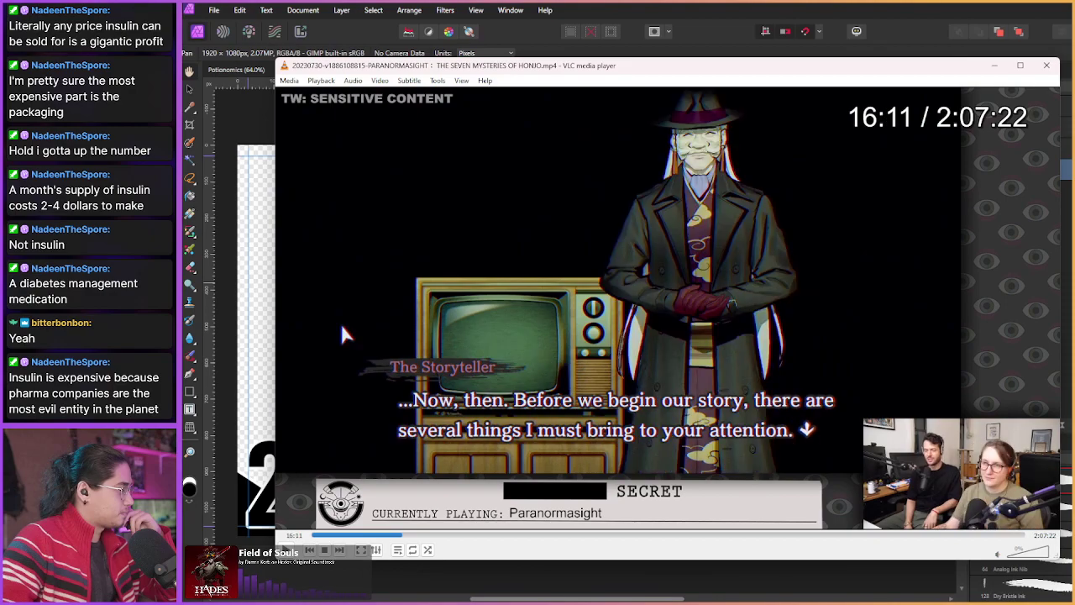
Step: Save several frame snapshots around the Square Enix TV opening scene
{"action": "key", "text": "Left"}
{"action": "key", "text": "Left"}
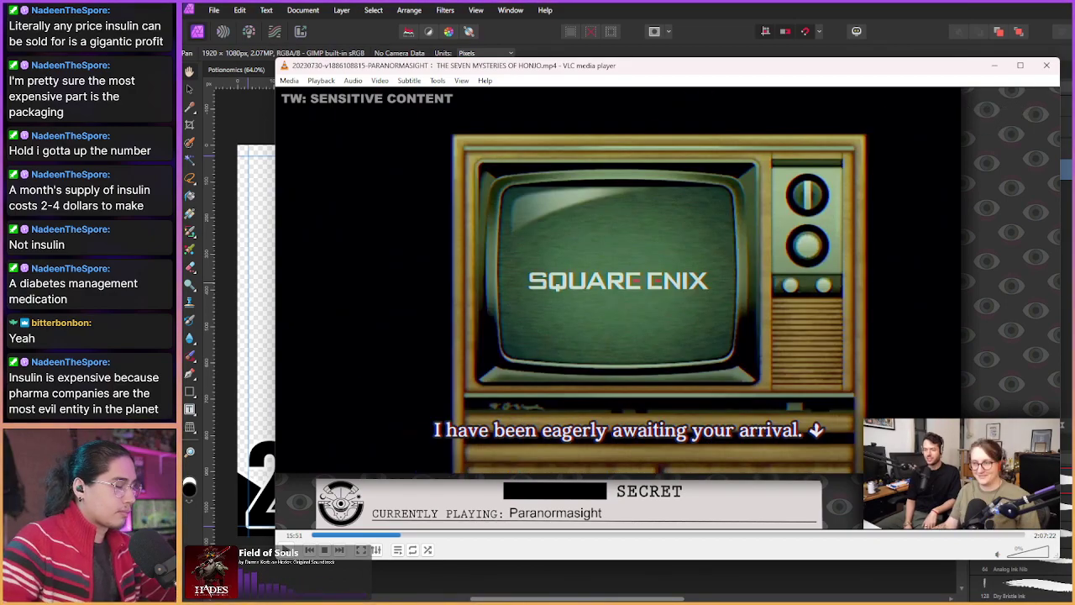
{"action": "key", "text": "shift+s"}
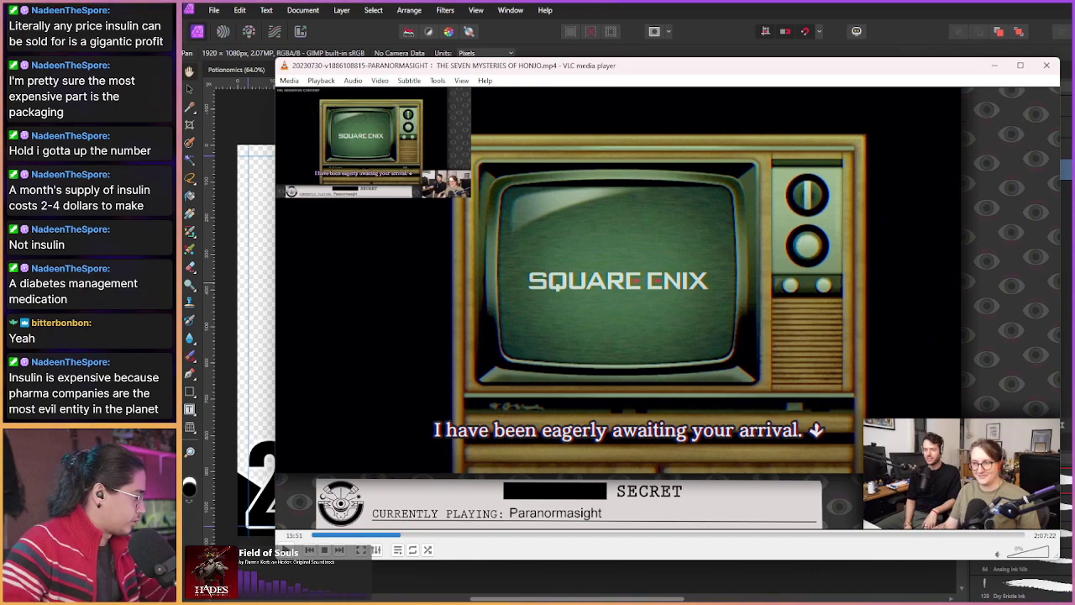
{"action": "key", "text": "e"}
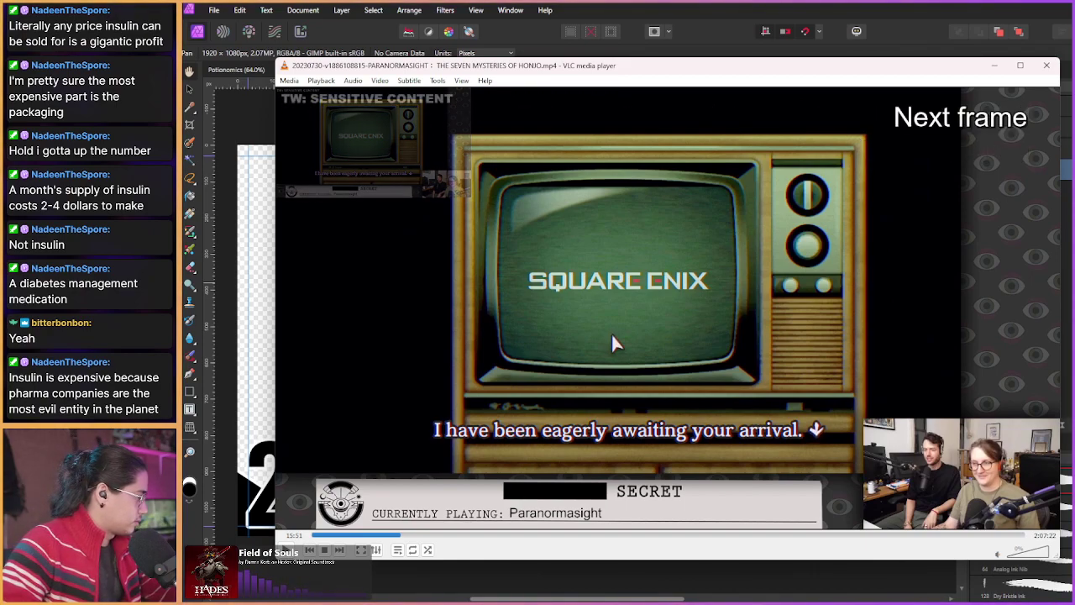
{"action": "key", "text": "e"}
{"action": "key", "text": "e"}
{"action": "key", "text": "e"}
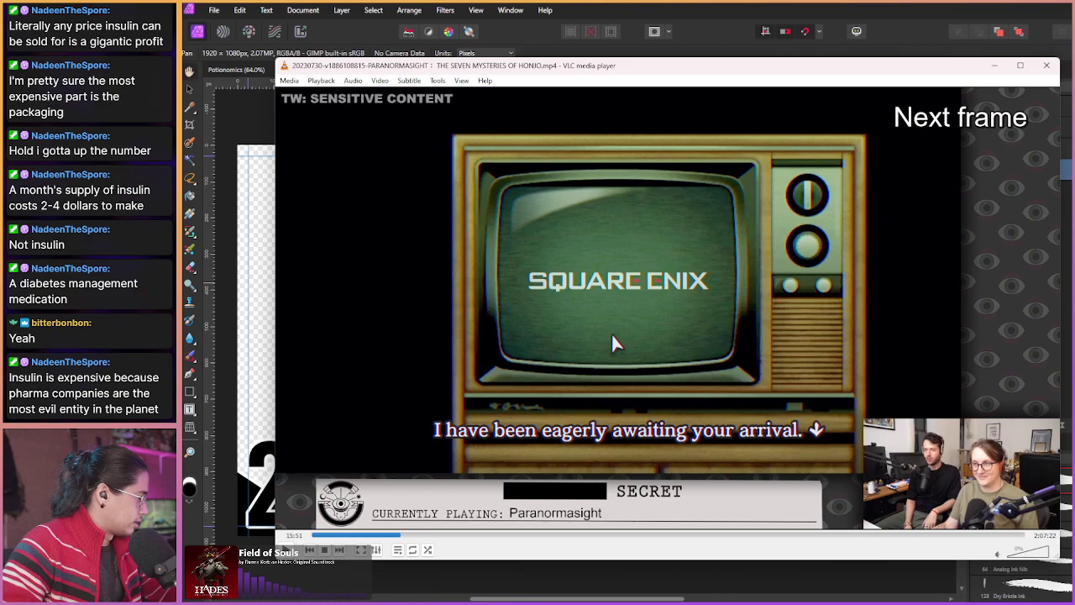
{"action": "key", "text": "e"}
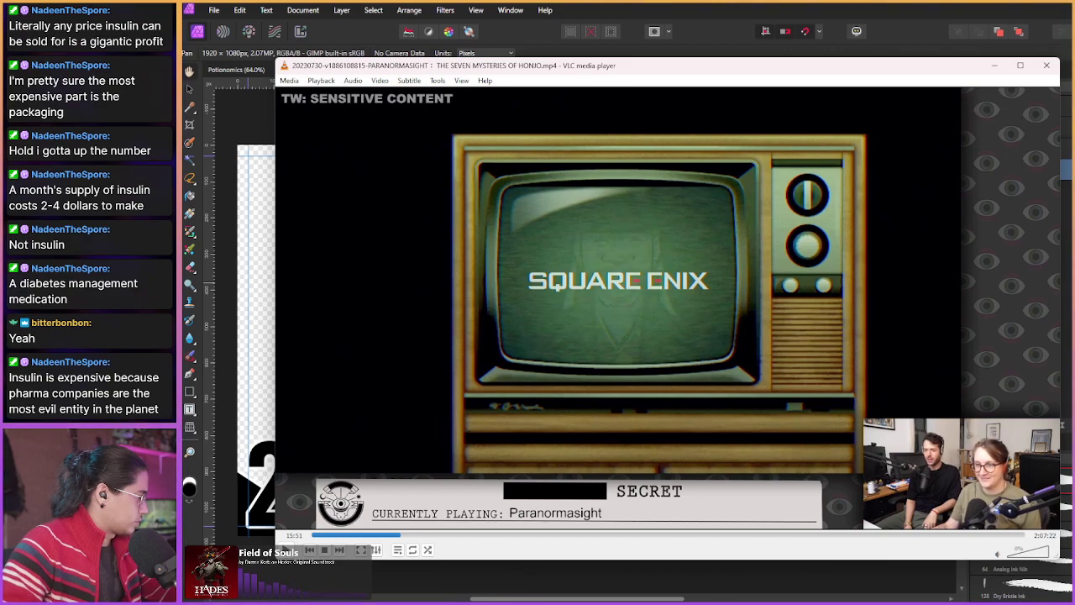
{"action": "key", "text": "shift+s"}
{"action": "key", "text": "shift+Left"}
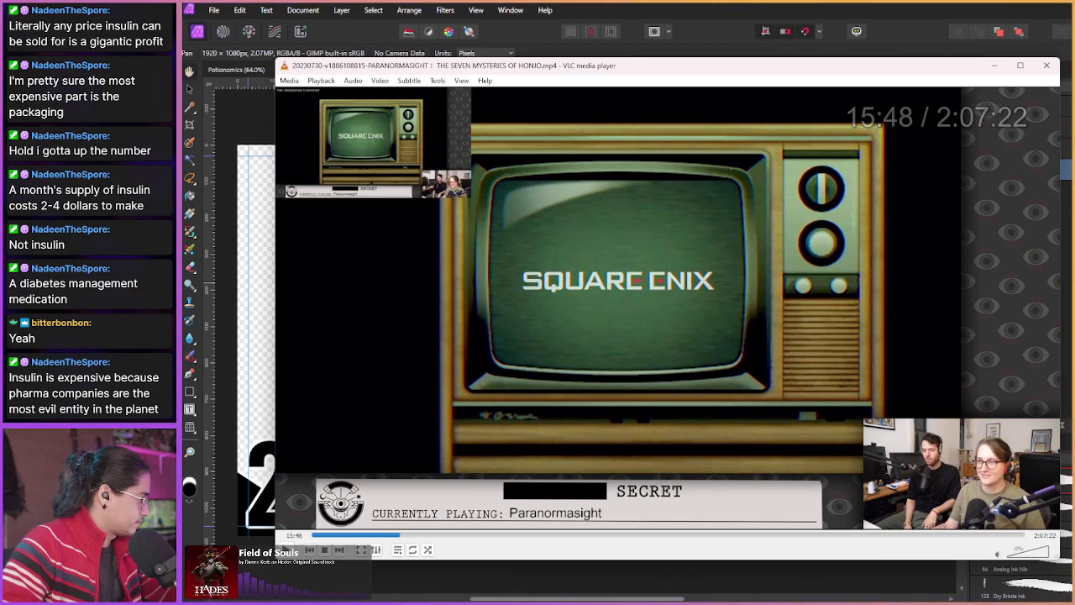
{"action": "key", "text": "shift+s"}
Step: Seek through the Storyteller's dialogue and name entry to Shogo Okiie's Persons of Interest profile at 25:21
{"action": "key", "text": "shift+Right"}
{"action": "key", "text": "shift+Right"}
{"action": "key", "text": "shift+Right"}
{"action": "key", "text": "shift+Right"}
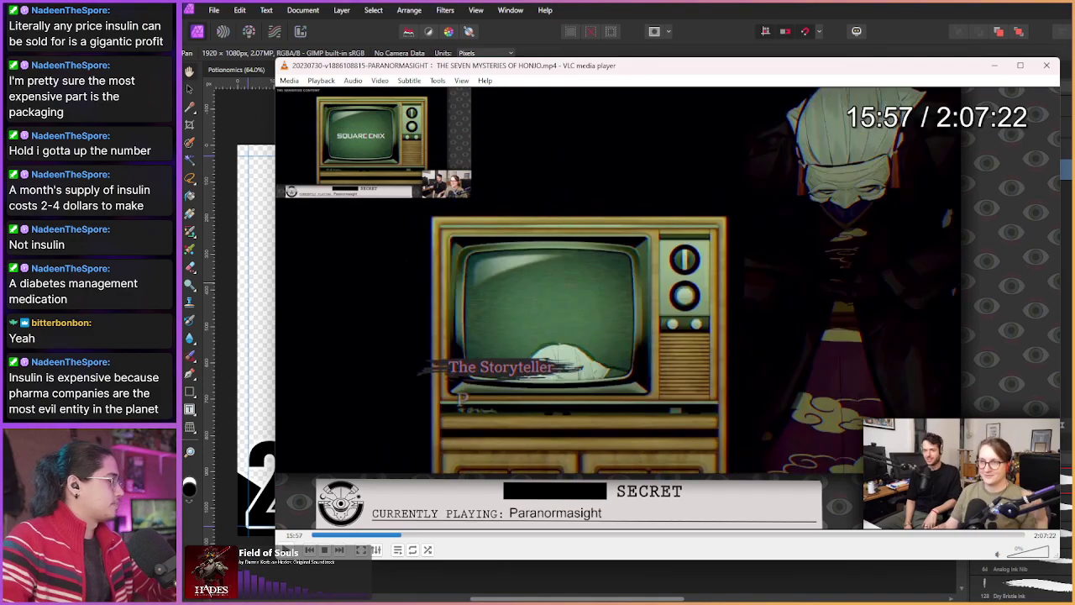
{"action": "key", "text": "shift+Right"}
{"action": "key", "text": "shift+Right"}
{"action": "key", "text": "shift+Right"}
{"action": "key", "text": "shift+Right"}
{"action": "key", "text": "shift+Right"}
{"action": "key", "text": "shift+Right"}
{"action": "key", "text": "shift+Right"}
{"action": "key", "text": "shift+Right"}
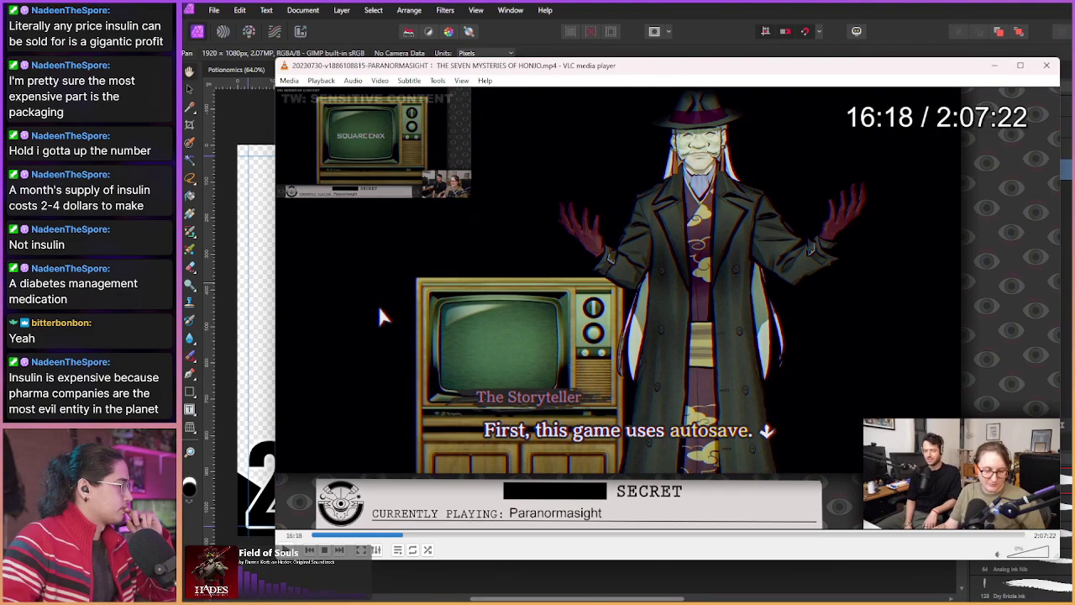
{"action": "key", "text": "shift+Right"}
{"action": "key", "text": "shift+Right"}
{"action": "key", "text": "shift+Right"}
{"action": "key", "text": "shift+Right"}
{"action": "key", "text": "shift+Right"}
{"action": "key", "text": "shift+Right"}
{"action": "key", "text": "shift+Right"}
{"action": "key", "text": "shift+Right"}
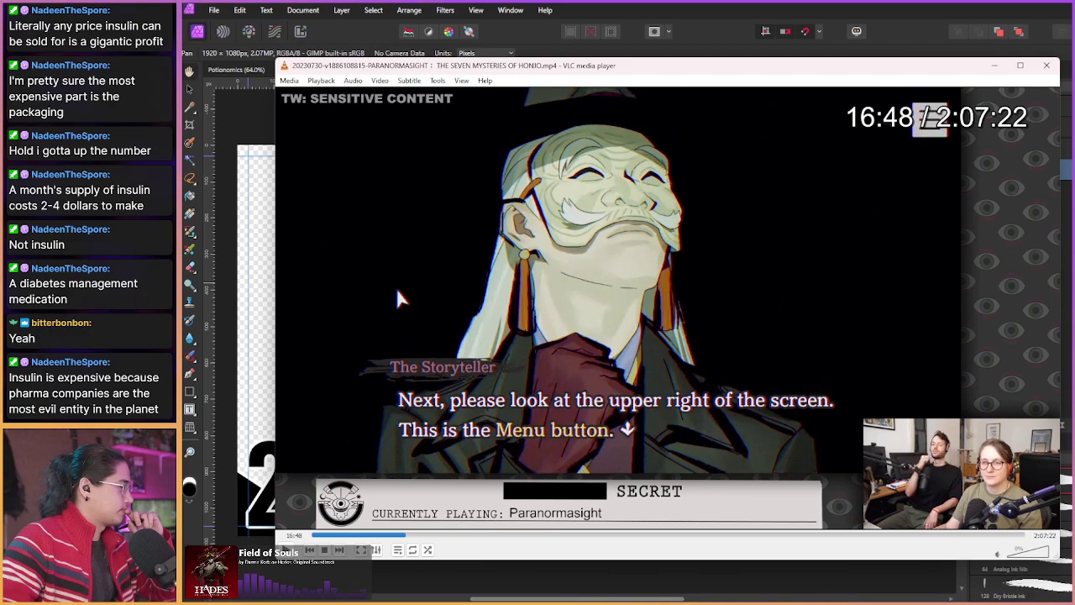
{"action": "key", "text": "shift+Right"}
{"action": "key", "text": "shift+Right"}
{"action": "key", "text": "shift+Right"}
{"action": "key", "text": "shift+Right"}
{"action": "key", "text": "shift+Right"}
{"action": "key", "text": "shift+Right"}
{"action": "key", "text": "shift+Right"}
{"action": "key", "text": "shift+Right"}
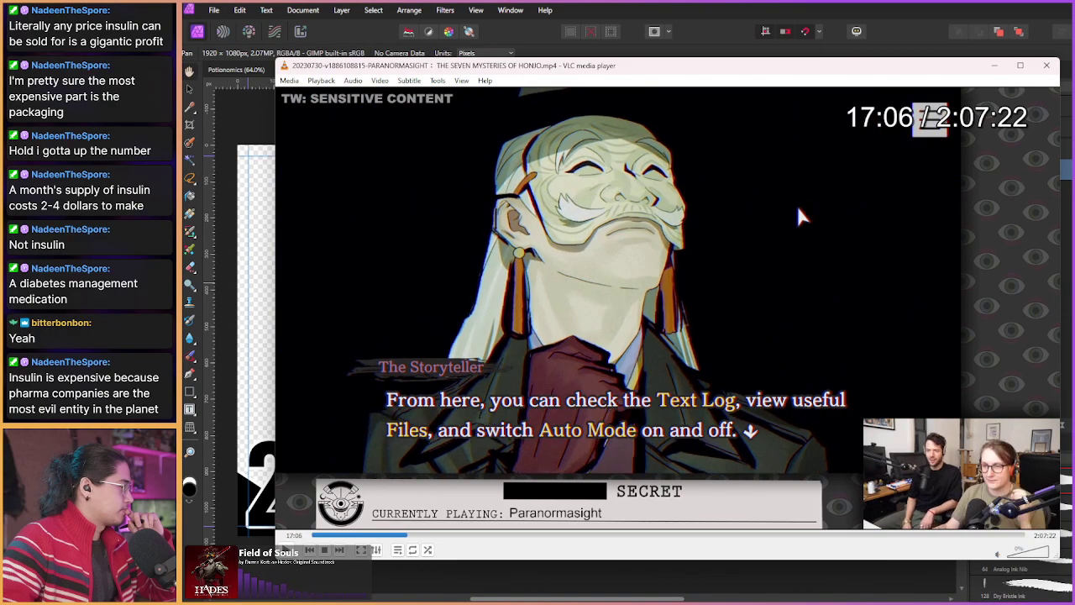
{"action": "key", "text": "shift+Right"}
{"action": "key", "text": "shift+Right"}
{"action": "key", "text": "shift+Right"}
{"action": "key", "text": "shift+Right"}
{"action": "key", "text": "shift+Right"}
{"action": "key", "text": "shift+Right"}
{"action": "key", "text": "shift+Right"}
{"action": "key", "text": "shift+Right"}
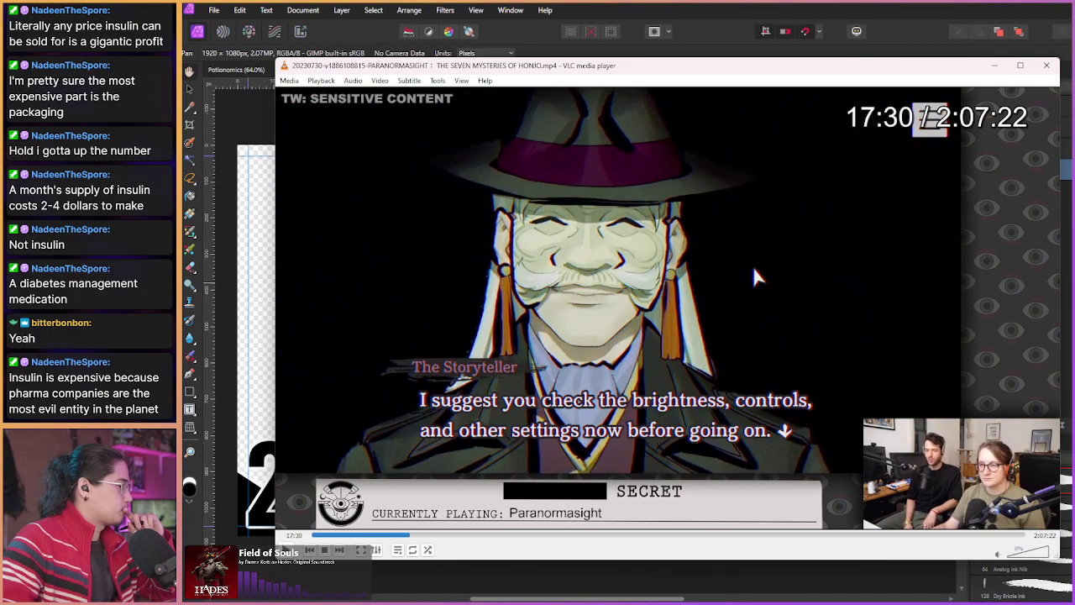
{"action": "key", "text": "shift+Right"}
{"action": "key", "text": "shift+Right"}
{"action": "key", "text": "shift+Right"}
{"action": "key", "text": "shift+Right"}
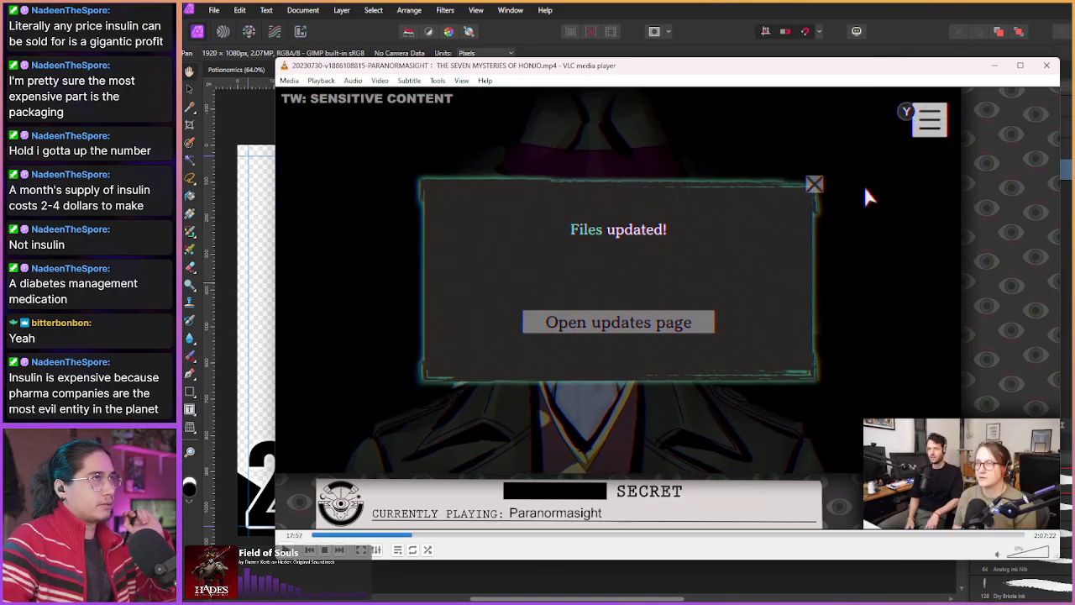
{"action": "key", "text": "shift+Right"}
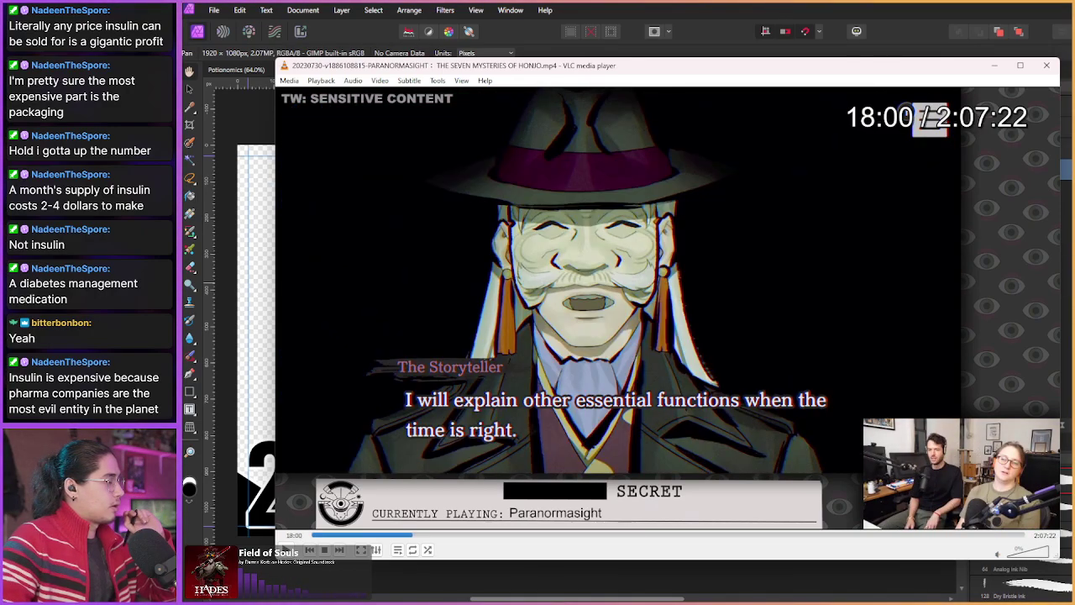
{"action": "key", "text": "shift+Right"}
{"action": "key", "text": "shift+Right"}
{"action": "key", "text": "shift+Right"}
{"action": "key", "text": "shift+Right"}
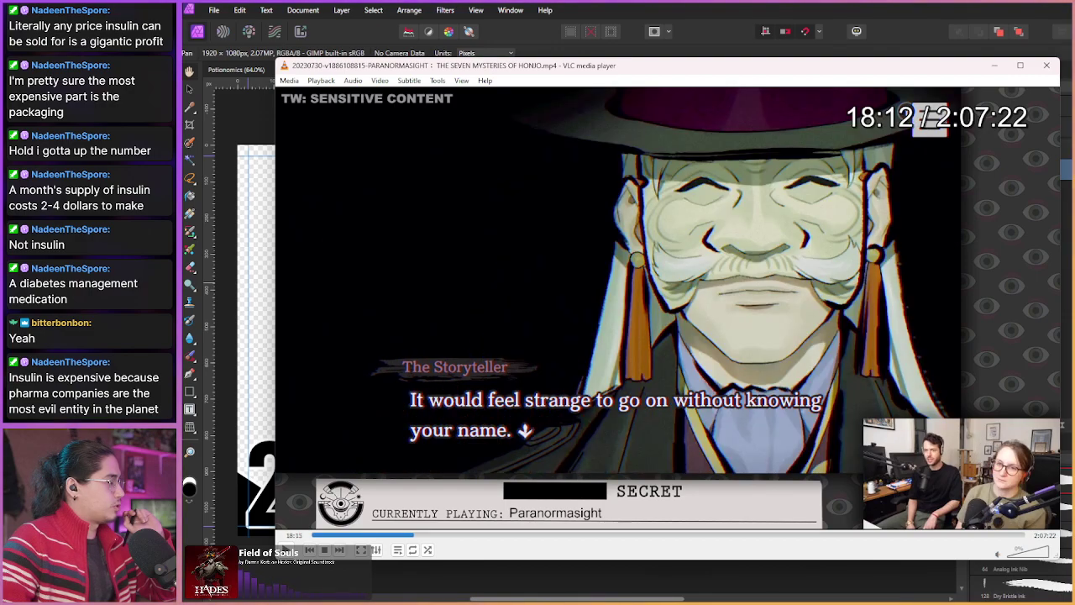
{"action": "key", "text": "shift+Right"}
{"action": "key", "text": "shift+Right"}
{"action": "key", "text": "shift+Right"}
{"action": "key", "text": "shift+Right"}
{"action": "key", "text": "shift+Right"}
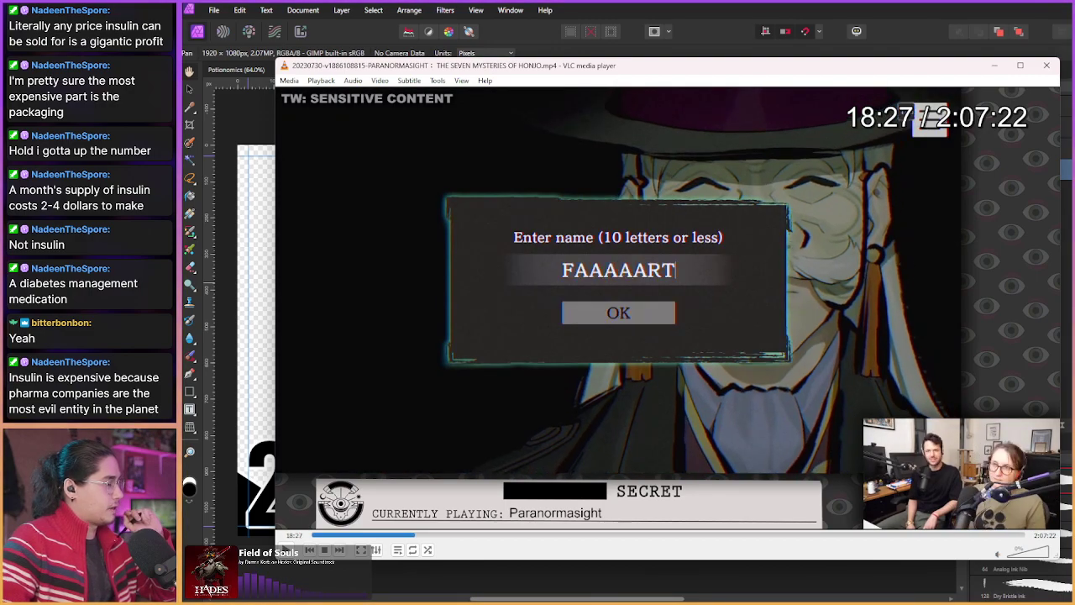
{"action": "key", "text": "shift+Right"}
{"action": "key", "text": "shift+Right"}
{"action": "key", "text": "shift+Right"}
{"action": "key", "text": "shift+Right"}
{"action": "key", "text": "shift+Right"}
{"action": "key", "text": "shift+Right"}
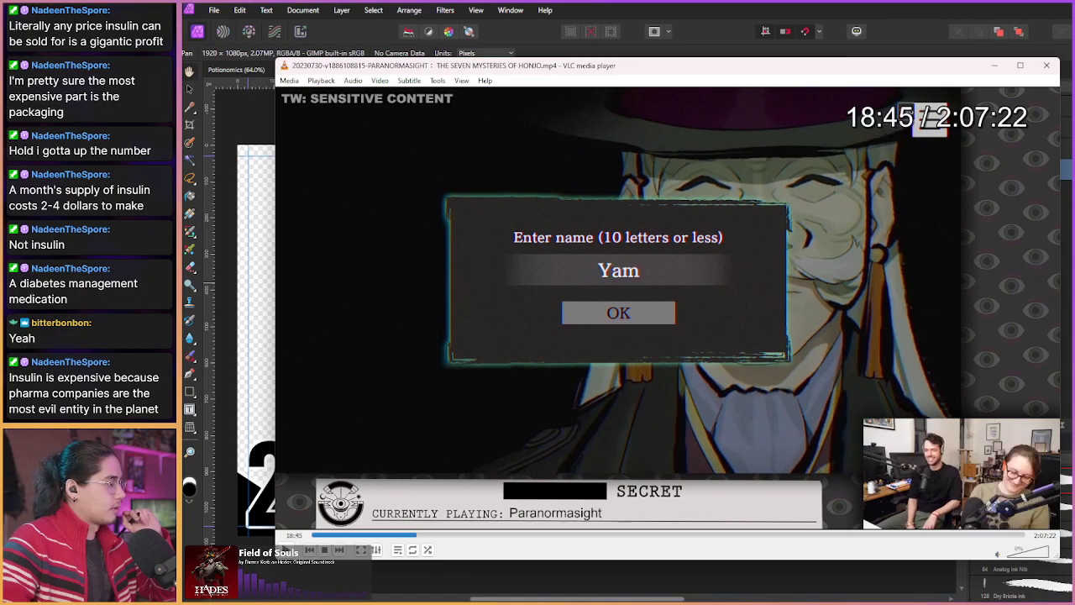
{"action": "key", "text": "shift+Right"}
{"action": "key", "text": "shift+Right"}
{"action": "key", "text": "shift+Right"}
{"action": "key", "text": "shift+Right"}
{"action": "key", "text": "shift+Right"}
{"action": "key", "text": "shift+Right"}
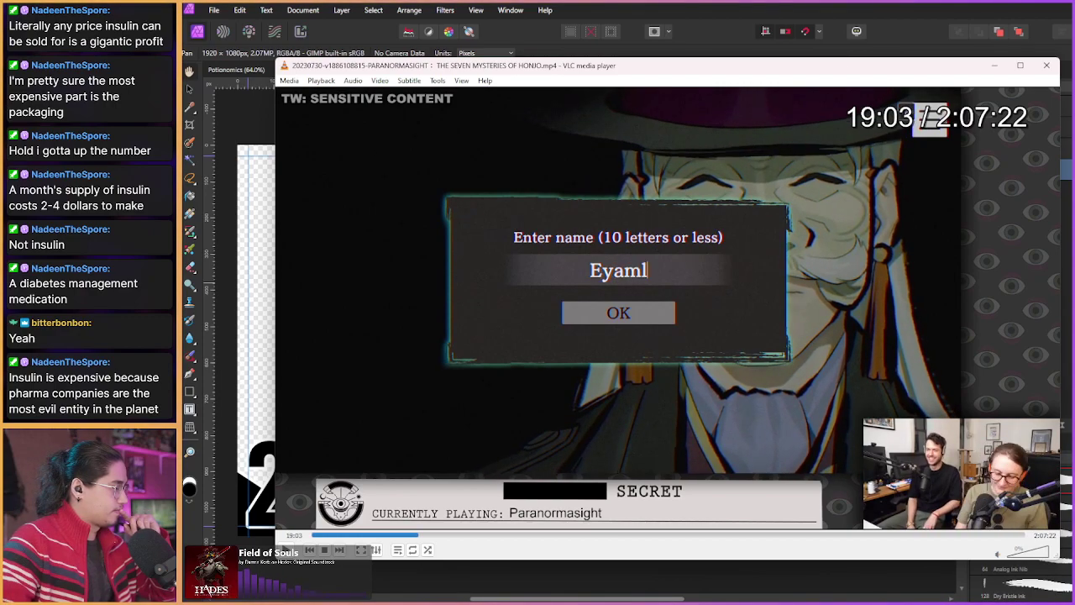
{"action": "key", "text": "shift+Right"}
{"action": "key", "text": "shift+Right"}
{"action": "key", "text": "shift+Right"}
{"action": "key", "text": "shift+Right"}
{"action": "key", "text": "shift+Right"}
{"action": "key", "text": "shift+Right"}
{"action": "key", "text": "shift+Right"}
{"action": "key", "text": "shift+Right"}
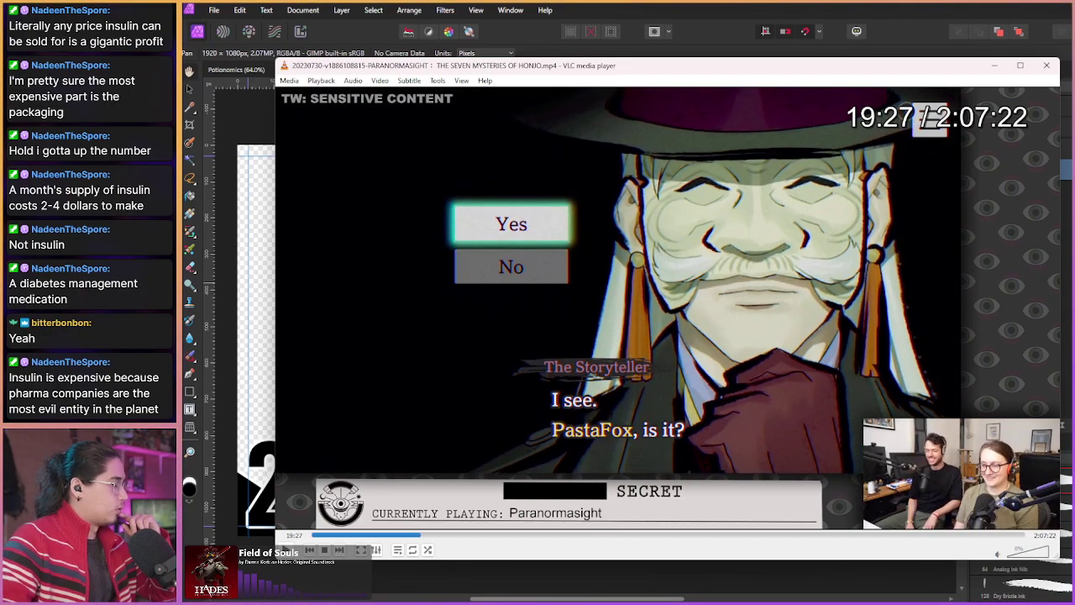
{"action": "key", "text": "shift+Right"}
{"action": "key", "text": "shift+Right"}
{"action": "key", "text": "shift+Right"}
{"action": "key", "text": "shift+Right"}
{"action": "key", "text": "shift+Right"}
{"action": "key", "text": "shift+Right"}
{"action": "key", "text": "shift+Right"}
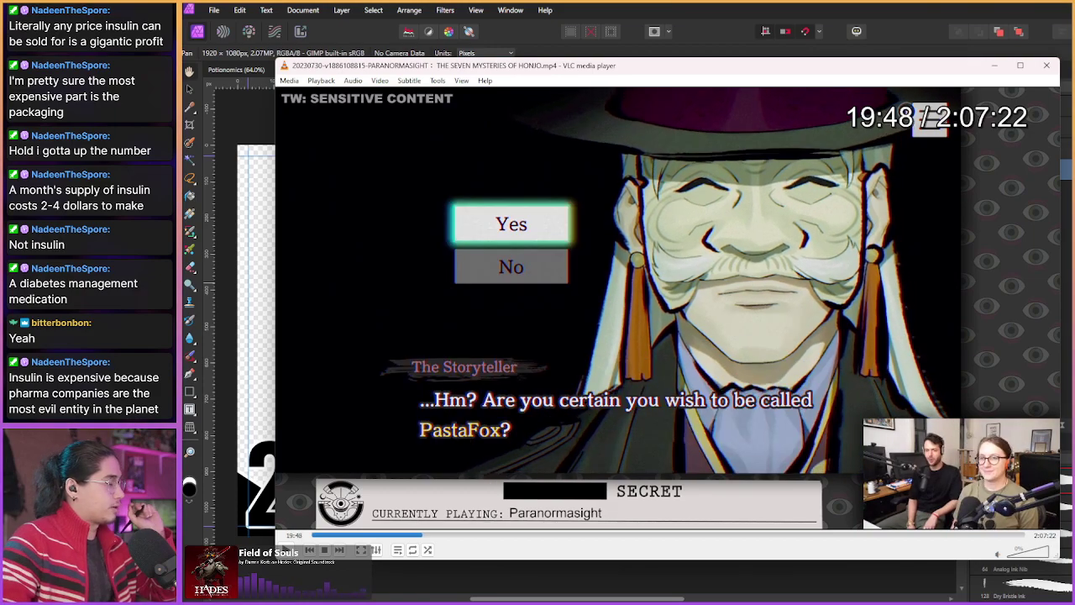
{"action": "key", "text": "shift+Right"}
{"action": "key", "text": "shift+Right"}
{"action": "key", "text": "shift+Right"}
{"action": "key", "text": "shift+Right"}
{"action": "key", "text": "shift+Right"}
{"action": "key", "text": "shift+Right"}
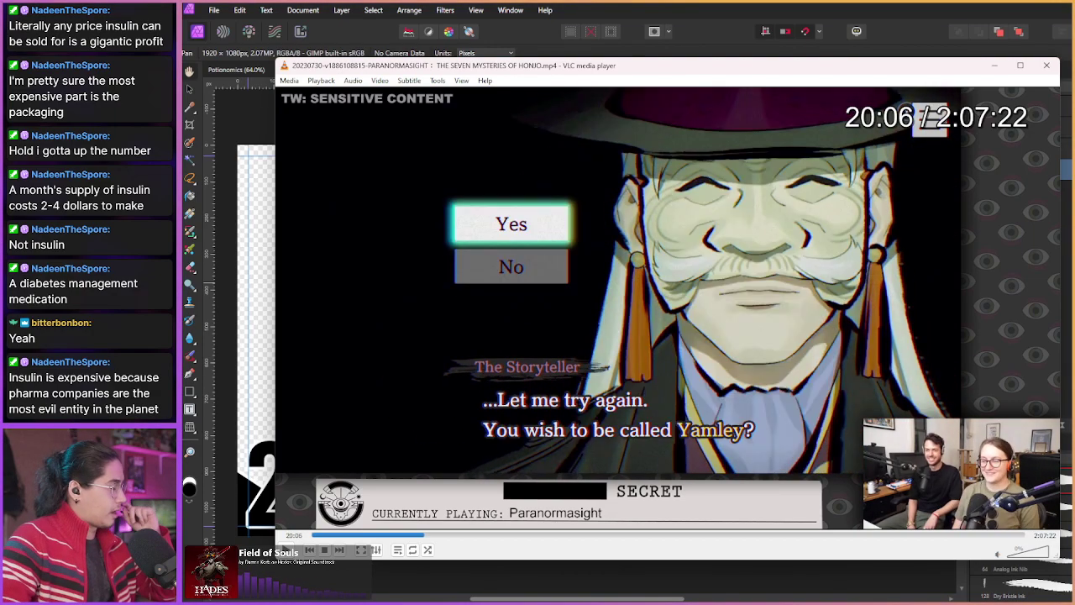
{"action": "key", "text": "shift+Right"}
{"action": "key", "text": "shift+Right"}
{"action": "key", "text": "shift+Right"}
{"action": "key", "text": "shift+Right"}
{"action": "key", "text": "shift+Right"}
{"action": "key", "text": "shift+Right"}
{"action": "key", "text": "shift+Right"}
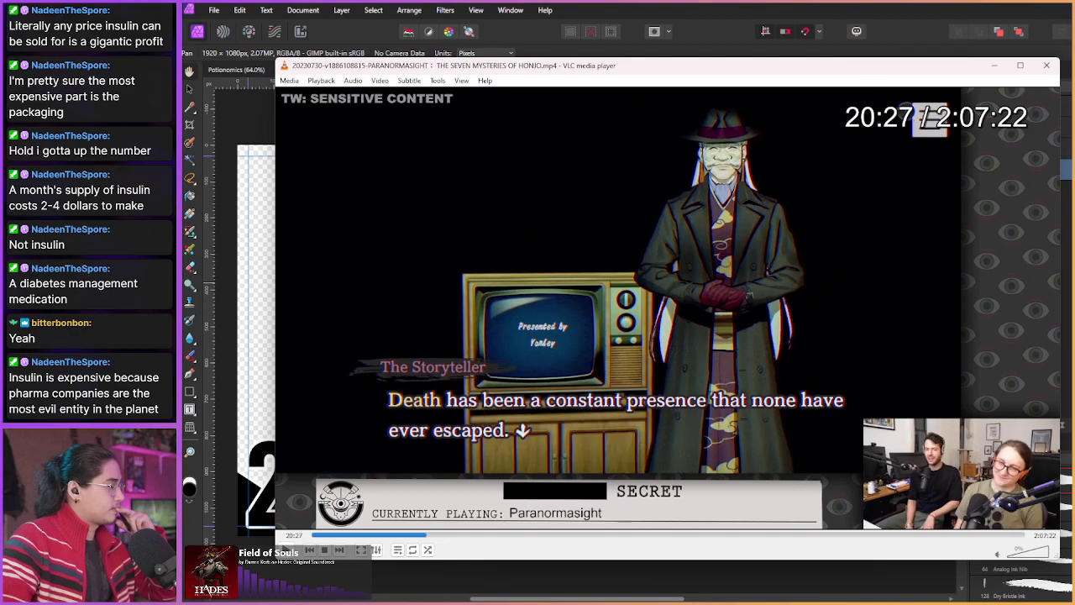
{"action": "key", "text": "shift+Right"}
{"action": "key", "text": "shift+Right"}
{"action": "key", "text": "shift+Right"}
{"action": "key", "text": "shift+Right"}
{"action": "key", "text": "shift+Right"}
{"action": "key", "text": "shift+Right"}
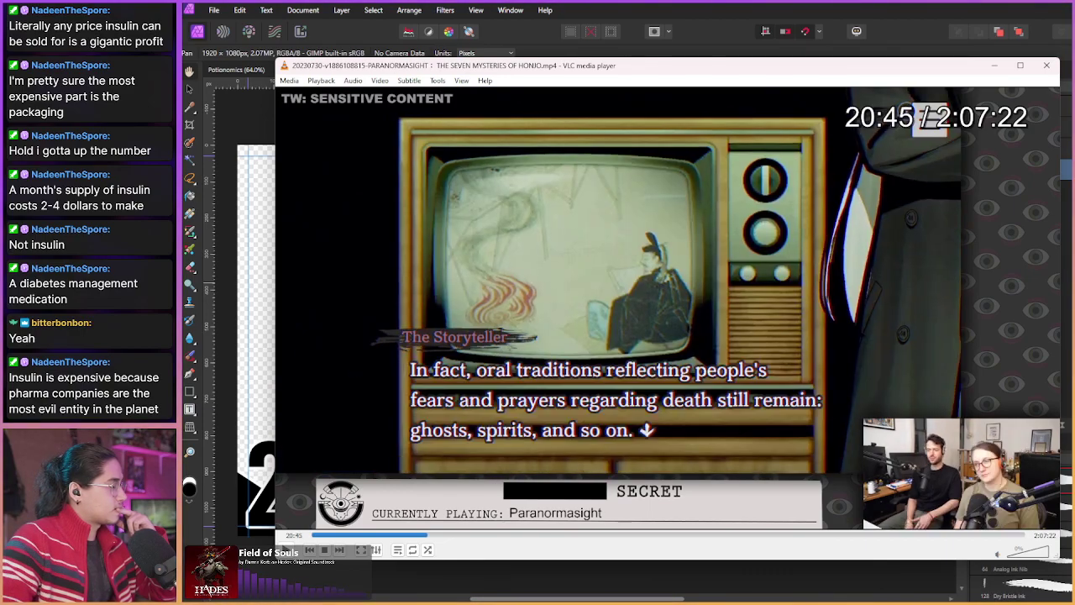
{"action": "key", "text": "shift+Right"}
{"action": "key", "text": "shift+Right"}
{"action": "key", "text": "shift+Right"}
{"action": "key", "text": "shift+Right"}
{"action": "key", "text": "shift+Right"}
{"action": "key", "text": "shift+Right"}
{"action": "key", "text": "shift+Right"}
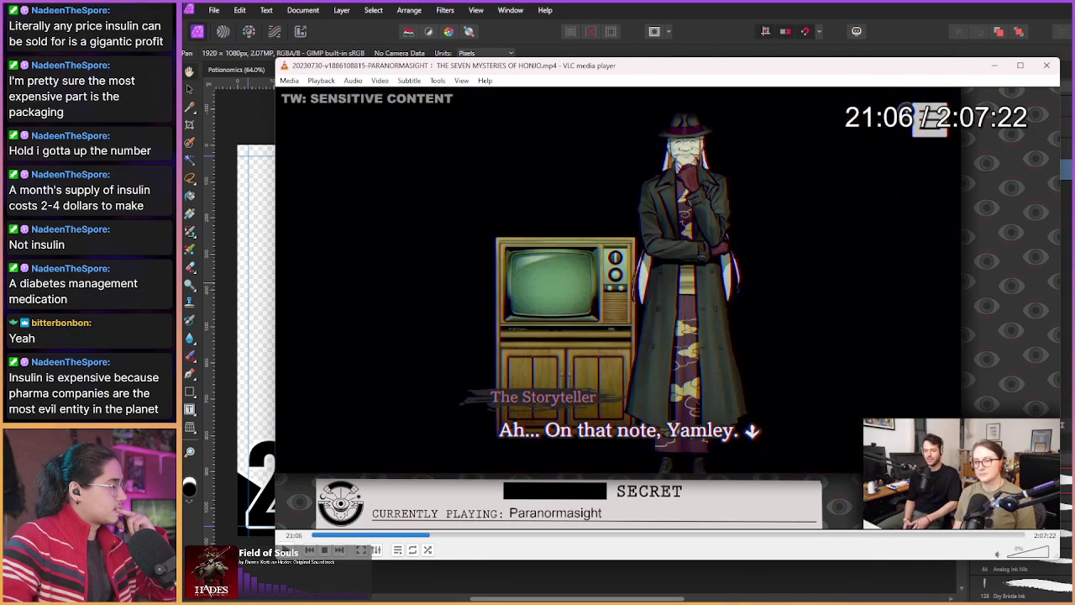
{"action": "key", "text": "shift+Right"}
{"action": "key", "text": "shift+Right"}
{"action": "key", "text": "shift+Right"}
{"action": "key", "text": "shift+Right"}
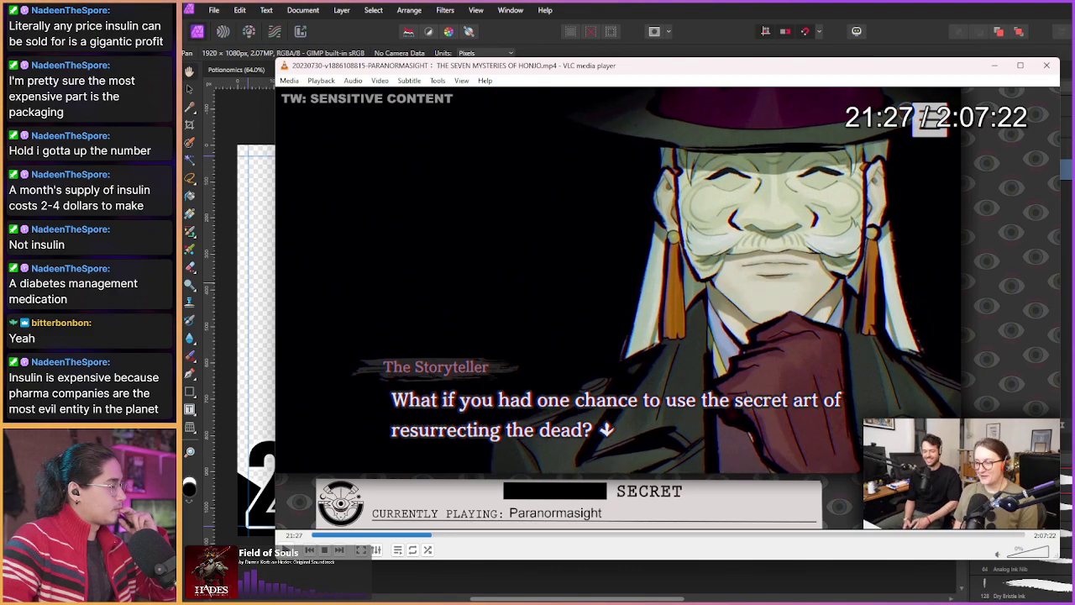
{"action": "key", "text": "shift+Right"}
{"action": "key", "text": "shift+Right"}
{"action": "key", "text": "shift+Right"}
{"action": "key", "text": "shift+Right"}
{"action": "key", "text": "shift+Right"}
{"action": "key", "text": "shift+Right"}
{"action": "key", "text": "shift+Right"}
{"action": "key", "text": "shift+Right"}
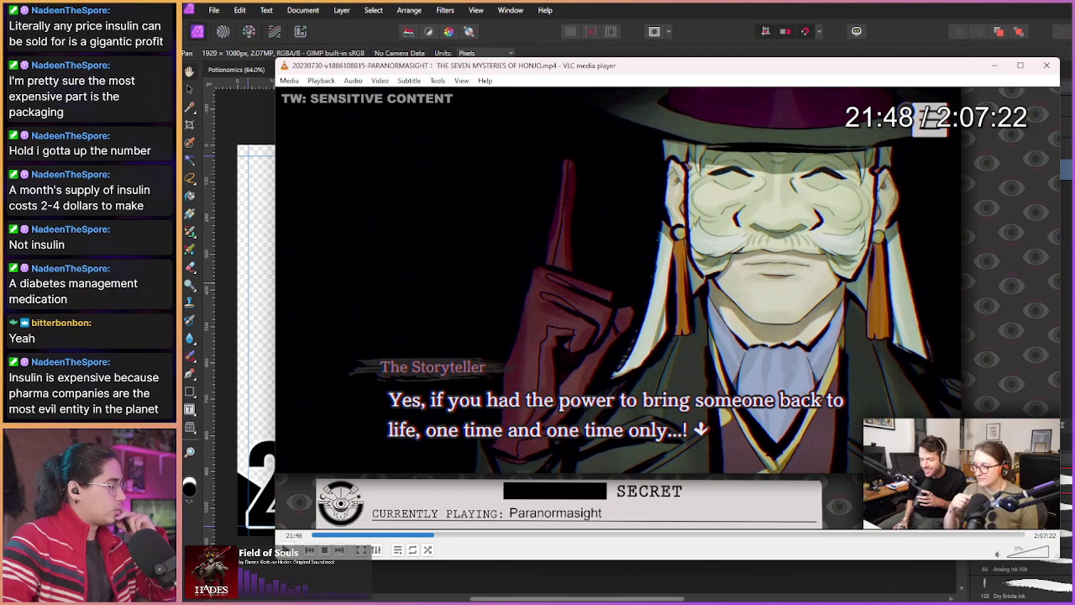
{"action": "key", "text": "shift+Right"}
{"action": "key", "text": "shift+Right"}
{"action": "key", "text": "shift+Right"}
{"action": "key", "text": "shift+Right"}
{"action": "key", "text": "shift+Right"}
{"action": "key", "text": "shift+Right"}
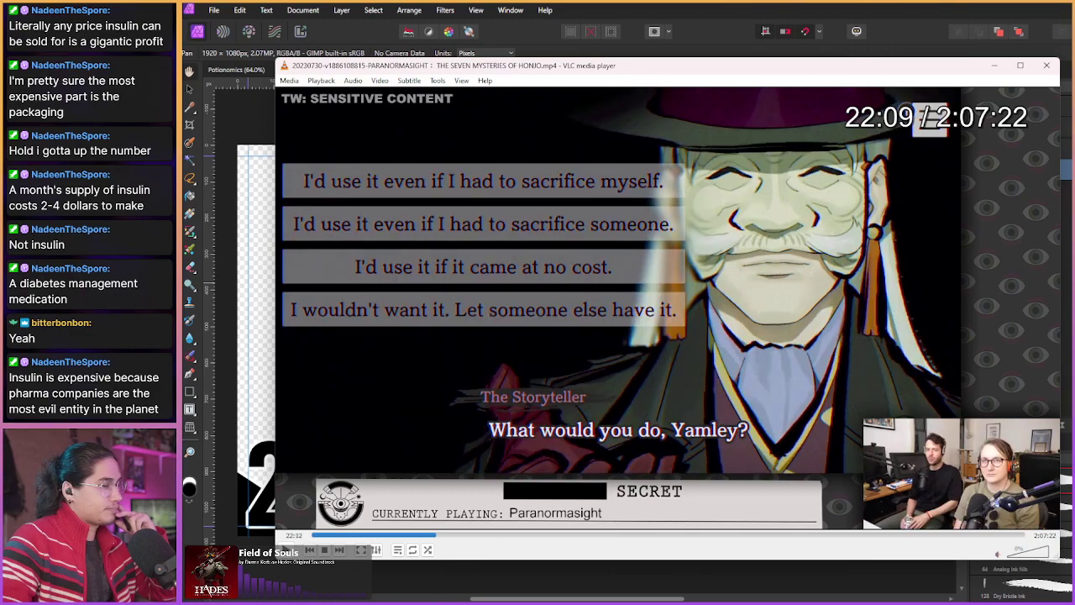
{"action": "key", "text": "shift+Right"}
{"action": "key", "text": "shift+Right"}
{"action": "key", "text": "shift+Right"}
{"action": "key", "text": "shift+Right"}
{"action": "key", "text": "shift+Right"}
{"action": "key", "text": "shift+Right"}
{"action": "key", "text": "shift+Right"}
{"action": "key", "text": "shift+Right"}
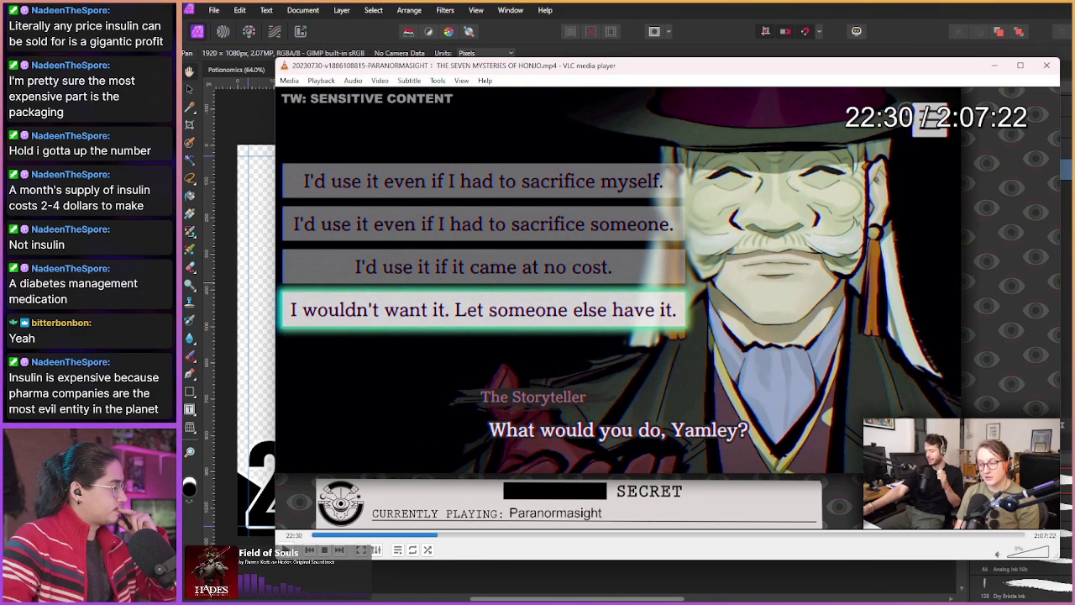
{"action": "key", "text": "shift+Right"}
{"action": "key", "text": "shift+Right"}
{"action": "key", "text": "shift+Right"}
{"action": "key", "text": "shift+Right"}
{"action": "key", "text": "shift+Right"}
{"action": "key", "text": "shift+Right"}
{"action": "key", "text": "shift+Right"}
{"action": "key", "text": "shift+Right"}
{"action": "key", "text": "shift+Right"}
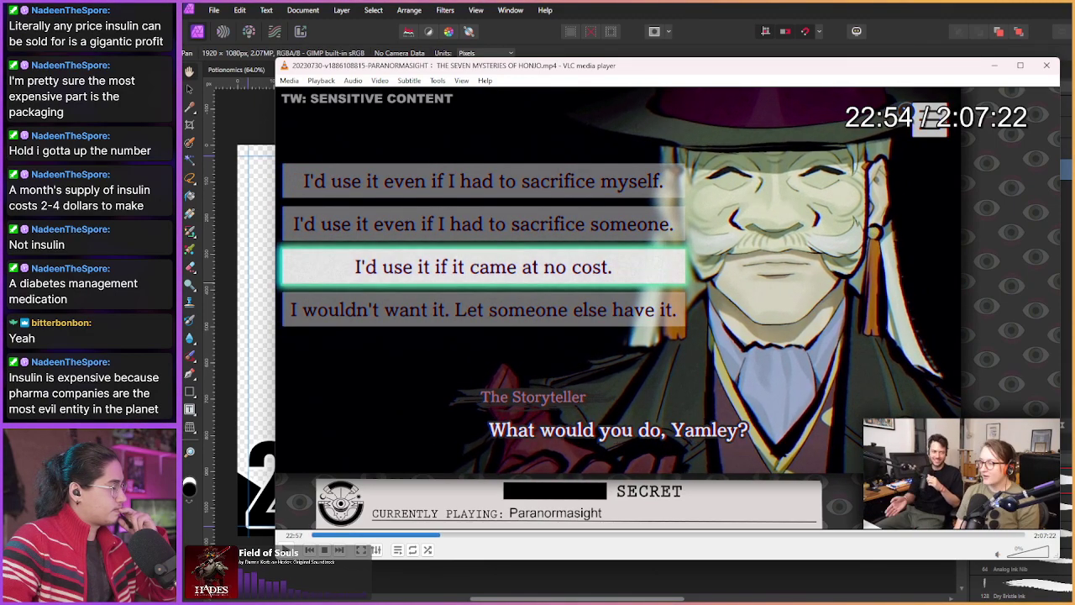
{"action": "key", "text": "shift+Right"}
{"action": "key", "text": "shift+Right"}
{"action": "key", "text": "shift+Right"}
{"action": "key", "text": "shift+Right"}
{"action": "key", "text": "shift+Right"}
{"action": "key", "text": "shift+Right"}
{"action": "key", "text": "shift+Right"}
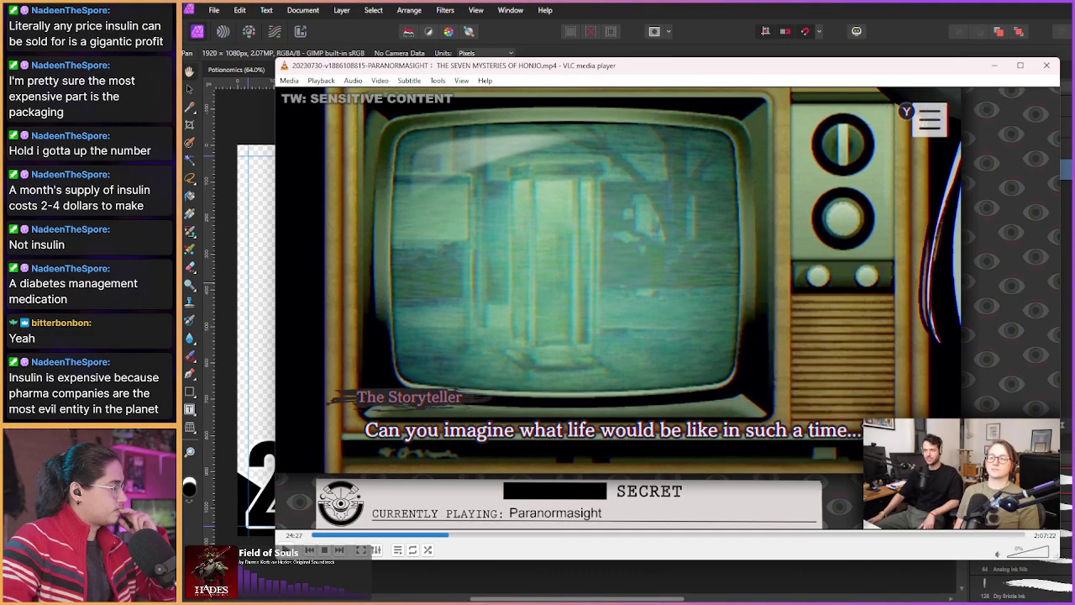
{"action": "key", "text": "shift+Left"}
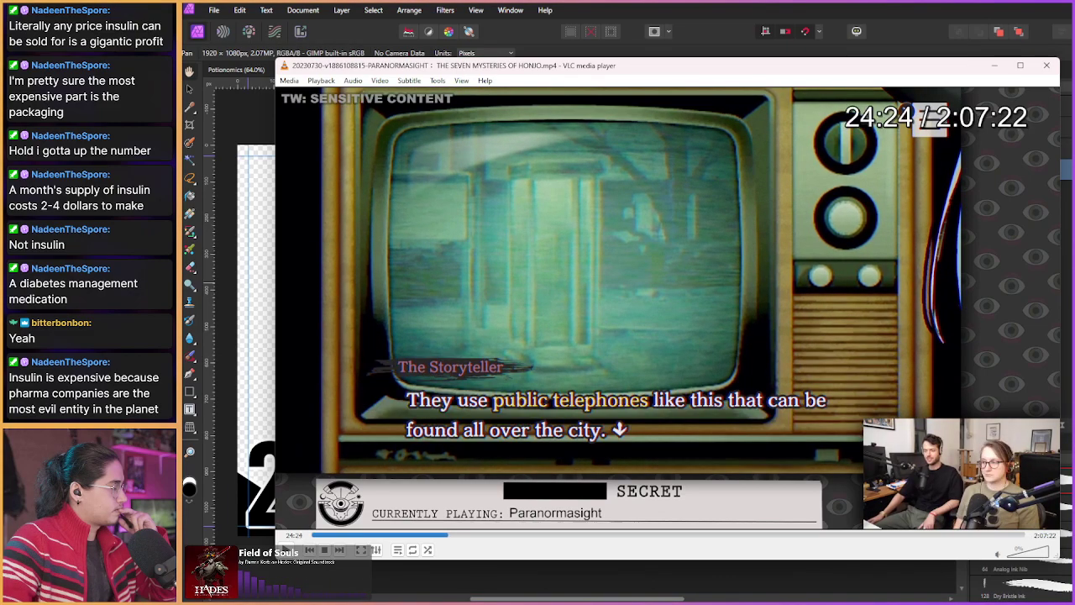
{"action": "key", "text": "shift+Right"}
{"action": "key", "text": "shift+Right"}
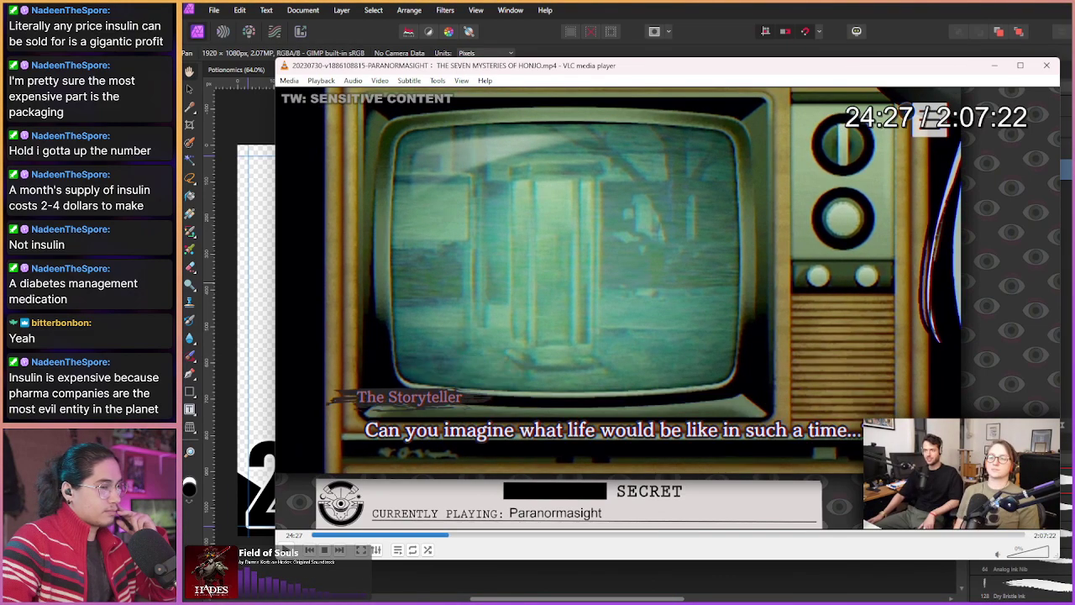
{"action": "key", "text": "shift+Right"}
{"action": "key", "text": "shift+Right"}
{"action": "key", "text": "shift+Right"}
{"action": "key", "text": "shift+Right"}
{"action": "key", "text": "shift+Right"}
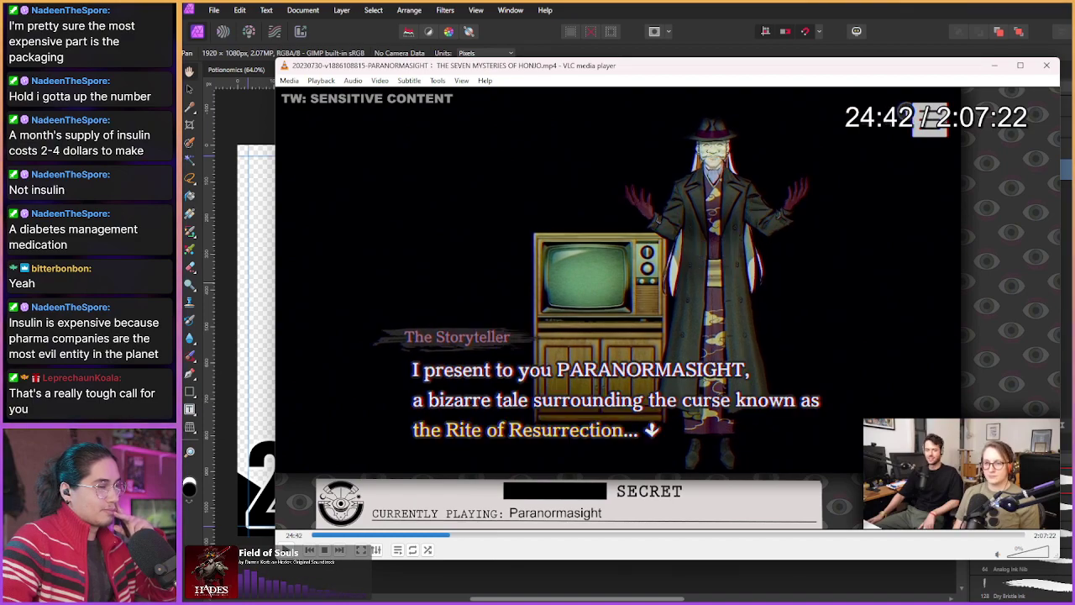
{"action": "key", "text": "shift+Right"}
{"action": "key", "text": "shift+Right"}
{"action": "key", "text": "shift+Right"}
{"action": "key", "text": "shift+Right"}
{"action": "key", "text": "shift+Right"}
{"action": "key", "text": "shift+Right"}
{"action": "key", "text": "shift+Right"}
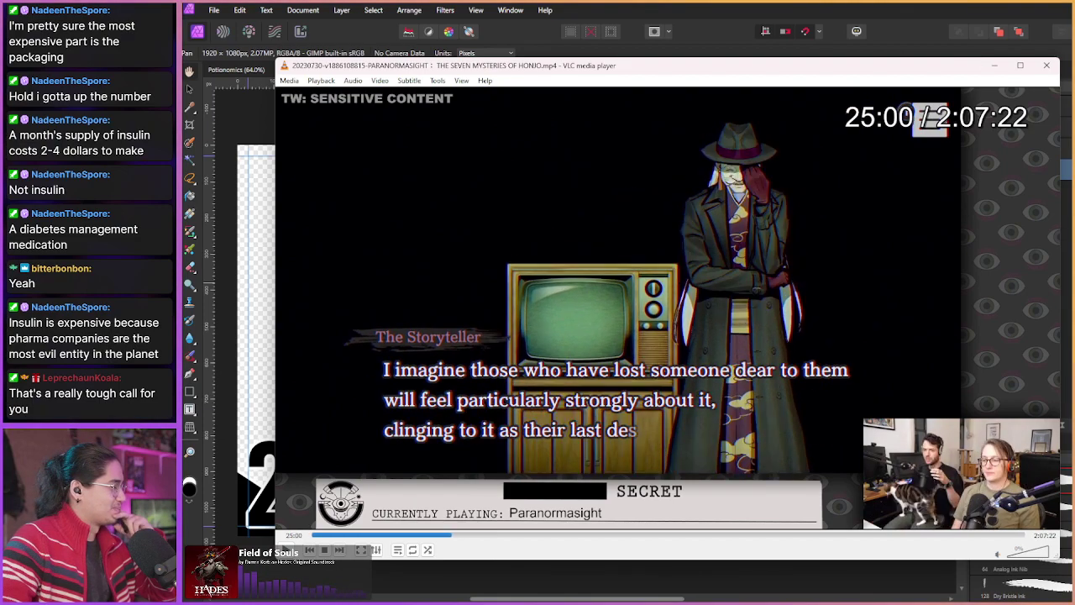
{"action": "key", "text": "shift+Right"}
{"action": "key", "text": "shift+Right"}
{"action": "key", "text": "shift+Right"}
{"action": "key", "text": "shift+Right"}
{"action": "key", "text": "shift+Right"}
{"action": "key", "text": "shift+Right"}
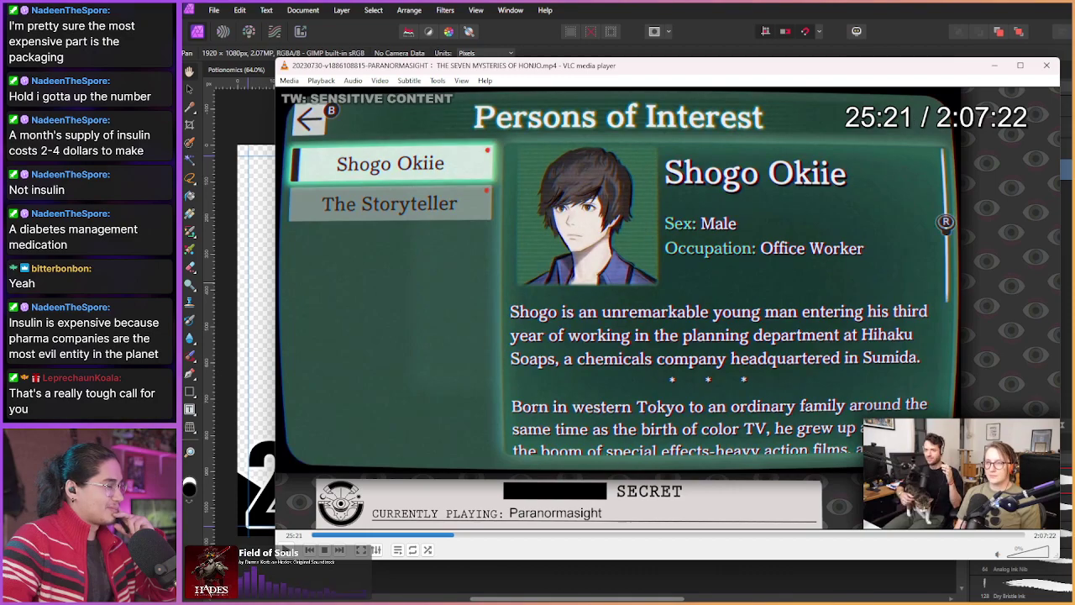
Step: Seek past the news report and title card to Shogo's park scene, ending at 28:15
{"action": "key", "text": "shift+Right"}
{"action": "key", "text": "shift+Right"}
{"action": "key", "text": "shift+Right"}
{"action": "key", "text": "shift+Right"}
{"action": "key", "text": "shift+Right"}
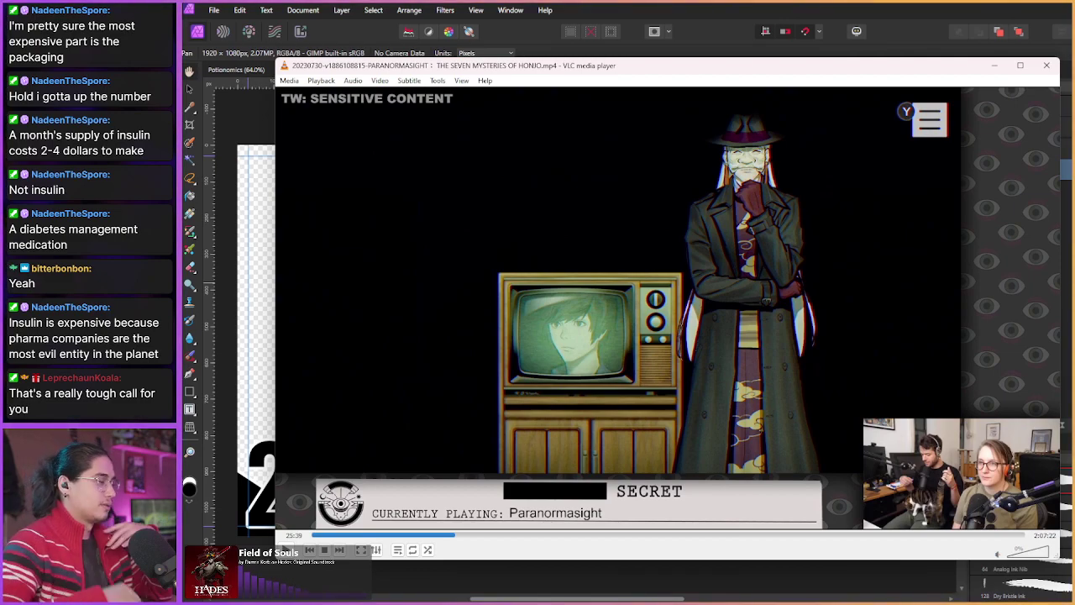
{"action": "key", "text": "shift+Right"}
{"action": "key", "text": "shift+Right"}
{"action": "key", "text": "shift+Right"}
{"action": "key", "text": "shift+Right"}
{"action": "key", "text": "shift+Right"}
{"action": "key", "text": "shift+Right"}
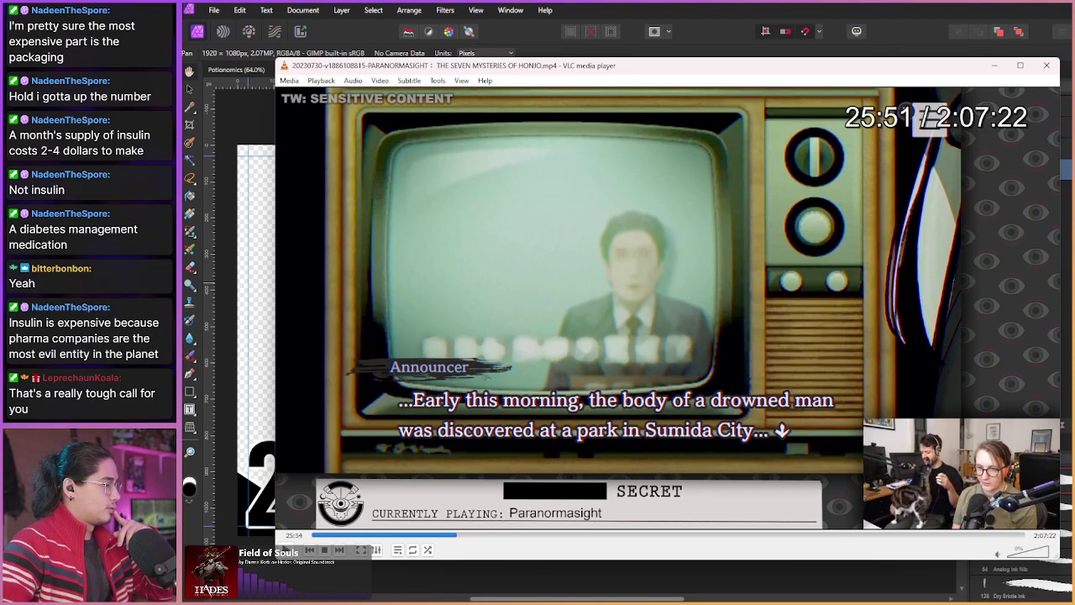
{"action": "key", "text": "shift+Right"}
{"action": "key", "text": "shift+Right"}
{"action": "key", "text": "shift+Right"}
{"action": "key", "text": "shift+Right"}
{"action": "key", "text": "shift+Right"}
{"action": "key", "text": "shift+Right"}
{"action": "key", "text": "shift+Right"}
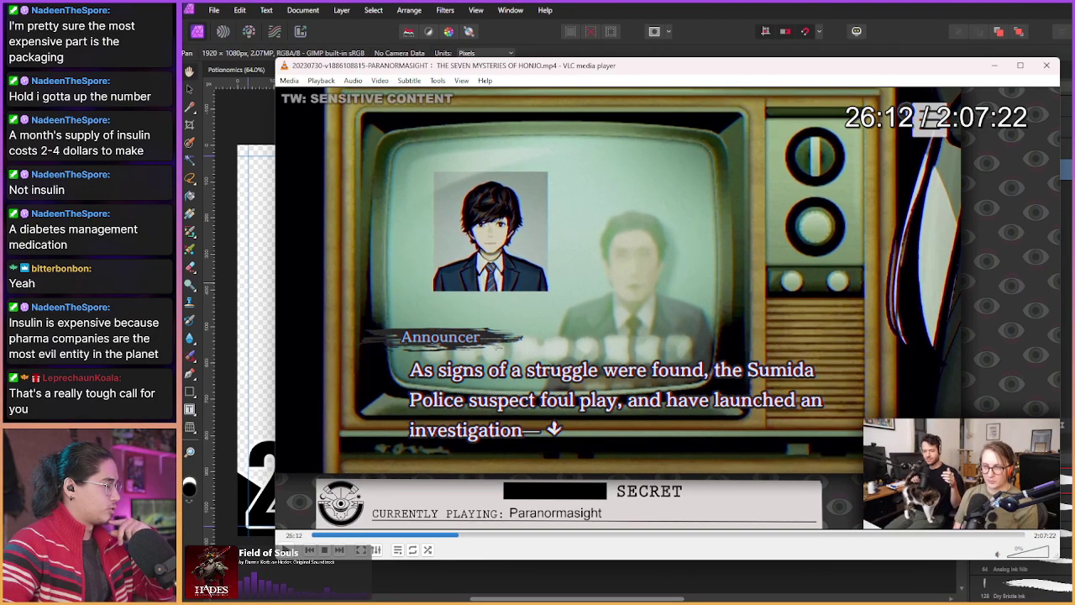
{"action": "key", "text": "shift+Right"}
{"action": "key", "text": "shift+Right"}
{"action": "key", "text": "shift+Right"}
{"action": "key", "text": "shift+Right"}
{"action": "key", "text": "shift+Right"}
{"action": "key", "text": "shift+Right"}
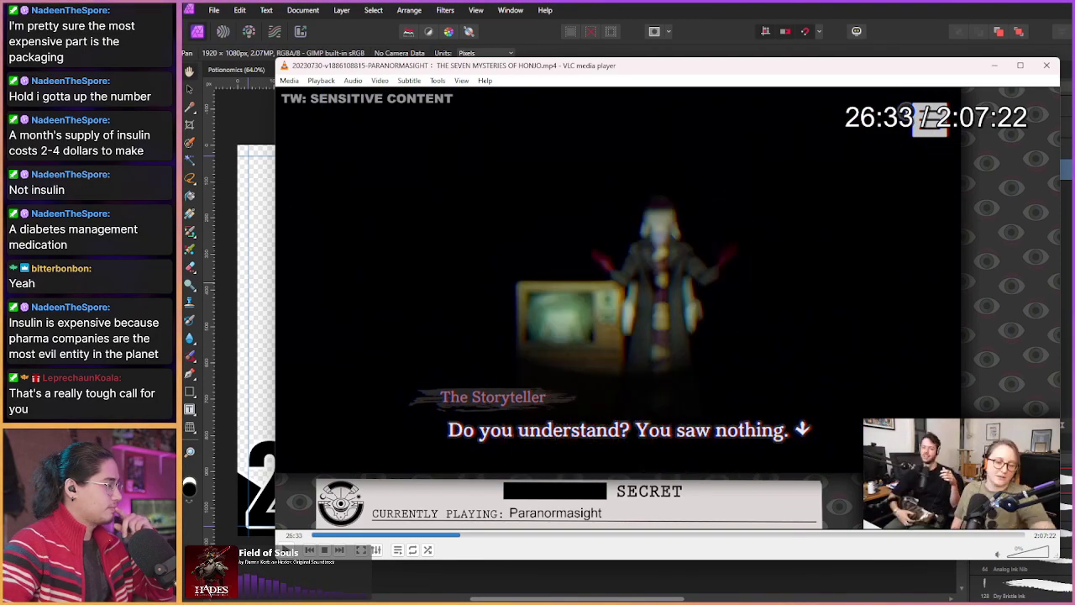
{"action": "key", "text": "shift+Right"}
{"action": "key", "text": "shift+Right"}
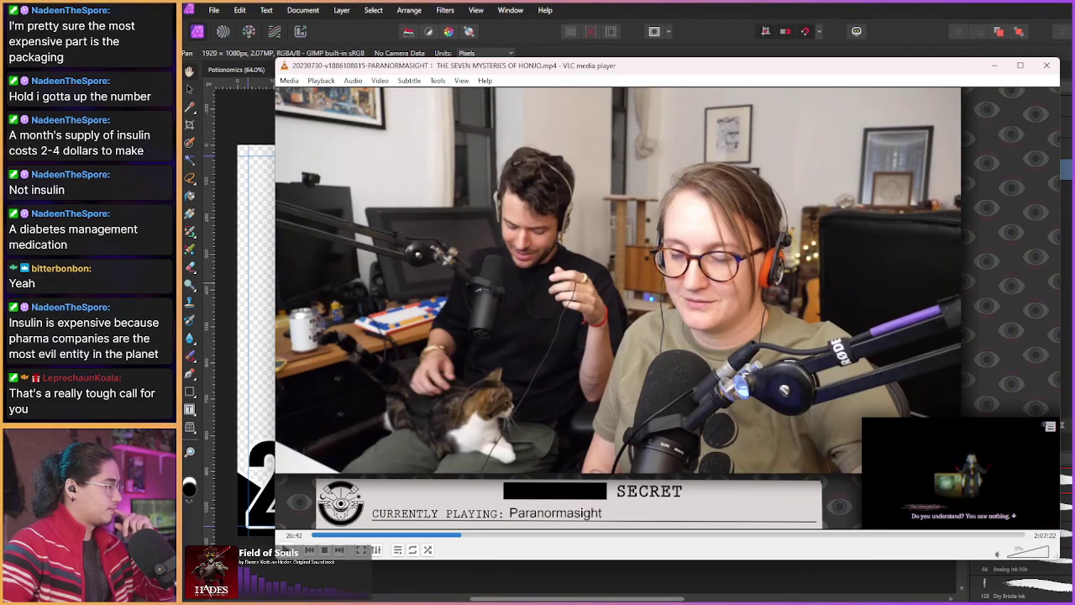
{"action": "key", "text": "shift+Right"}
{"action": "key", "text": "shift+Right"}
{"action": "key", "text": "shift+Right"}
{"action": "key", "text": "shift+Right"}
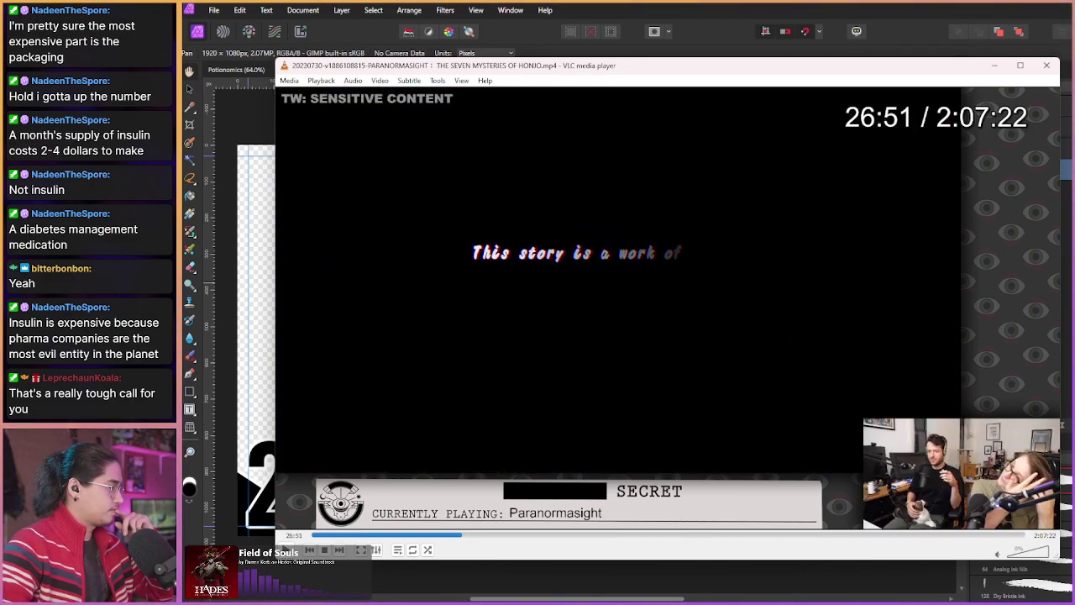
{"action": "key", "text": "shift+Right"}
{"action": "key", "text": "shift+Right"}
{"action": "key", "text": "shift+Right"}
{"action": "key", "text": "shift+Right"}
{"action": "key", "text": "shift+Right"}
{"action": "key", "text": "shift+Right"}
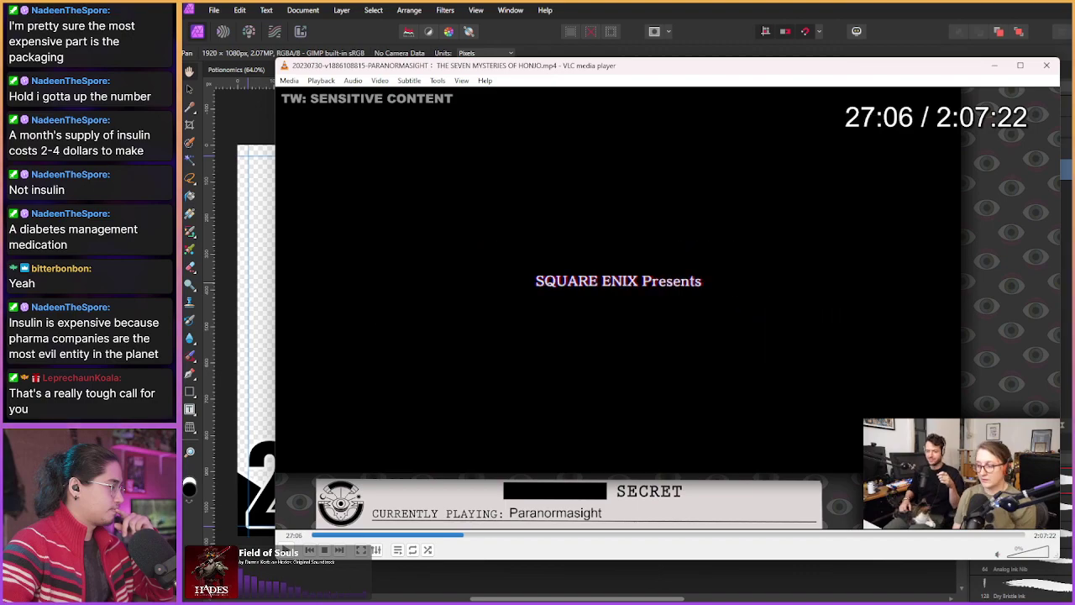
{"action": "key", "text": "shift+Right"}
{"action": "key", "text": "shift+Right"}
{"action": "key", "text": "shift+Right"}
{"action": "key", "text": "shift+Right"}
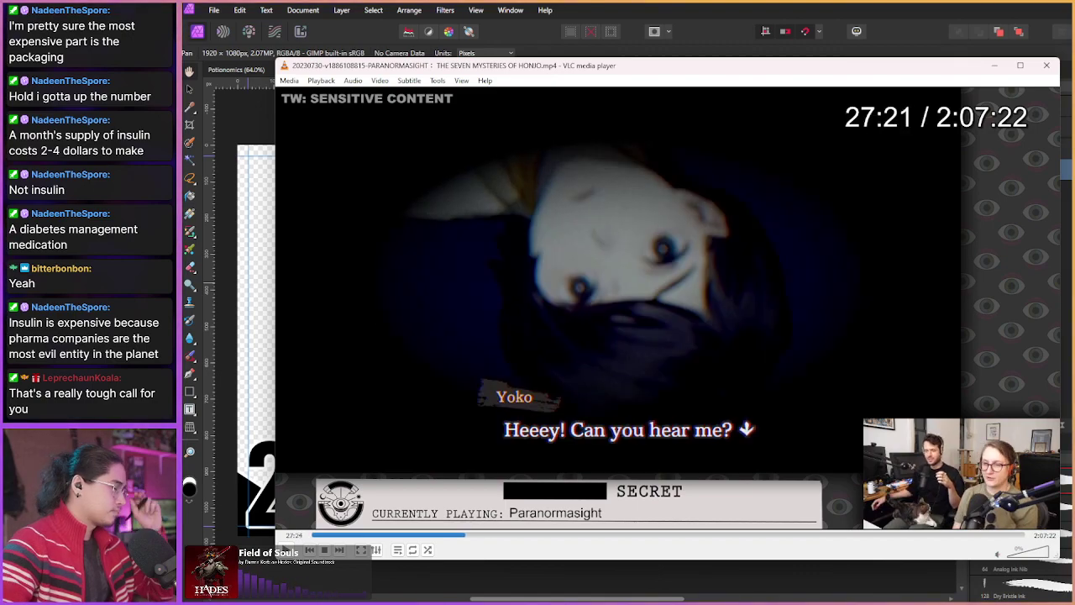
{"action": "key", "text": "shift+Right"}
{"action": "key", "text": "shift+Right"}
{"action": "key", "text": "shift+Right"}
{"action": "key", "text": "shift+Right"}
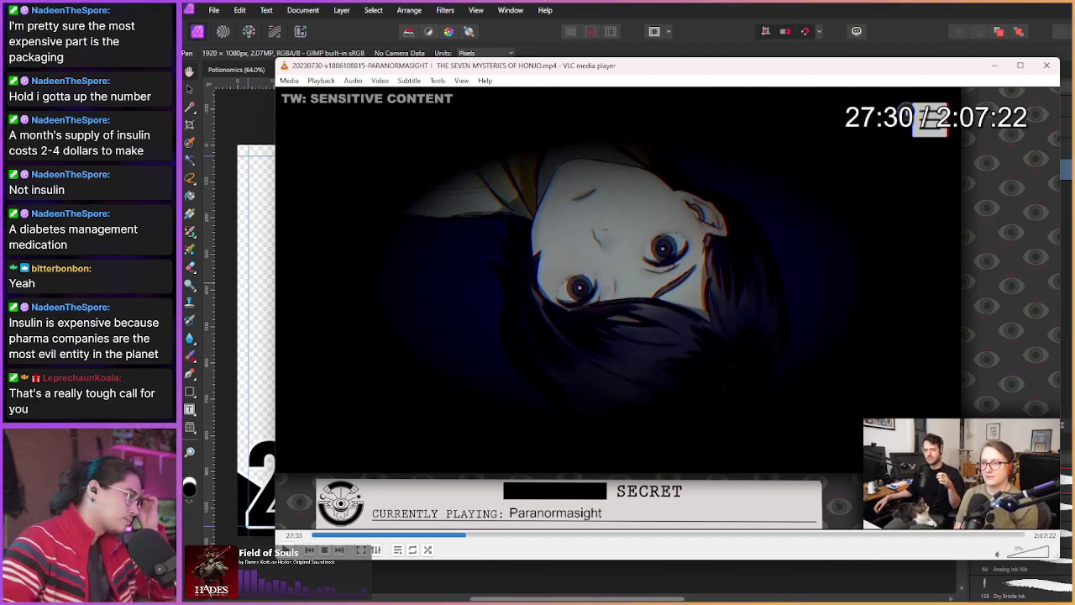
{"action": "key", "text": "shift+Right"}
{"action": "key", "text": "shift+Right"}
{"action": "key", "text": "shift+Right"}
{"action": "key", "text": "shift+Right"}
{"action": "key", "text": "shift+Right"}
{"action": "key", "text": "shift+Right"}
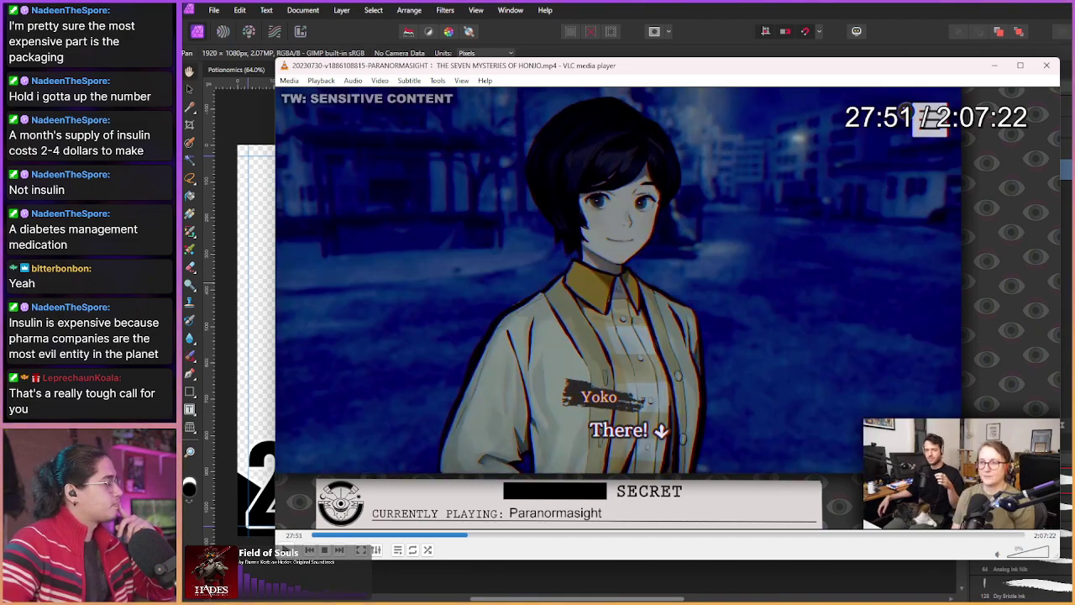
{"action": "key", "text": "shift+Right"}
{"action": "key", "text": "shift+Right"}
{"action": "key", "text": "shift+Right"}
{"action": "key", "text": "shift+Right"}
{"action": "key", "text": "shift+Right"}
{"action": "key", "text": "shift+Right"}
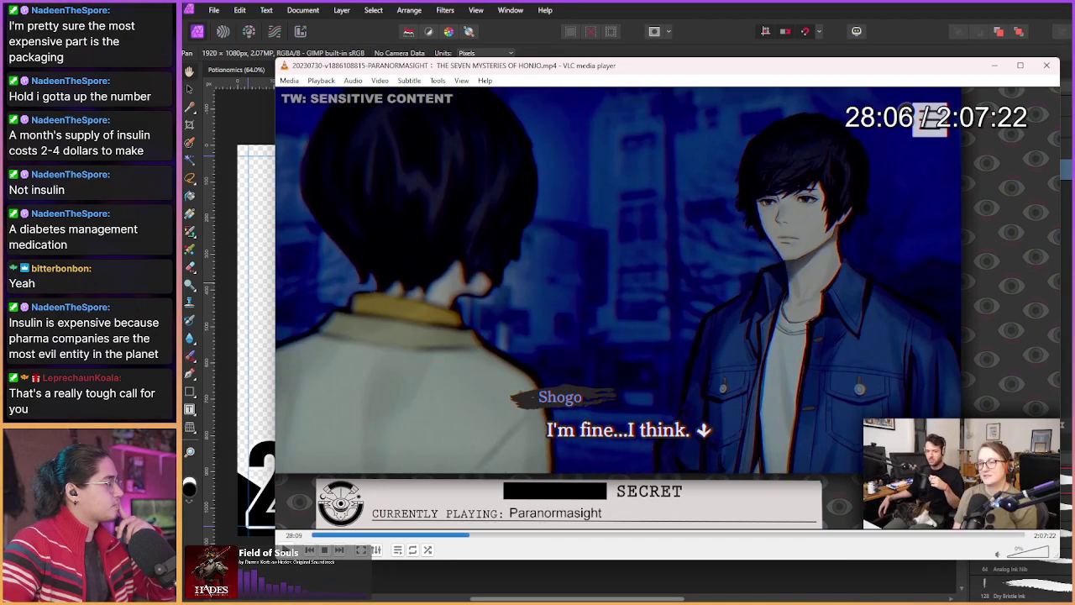
{"action": "key", "text": "shift+Right"}
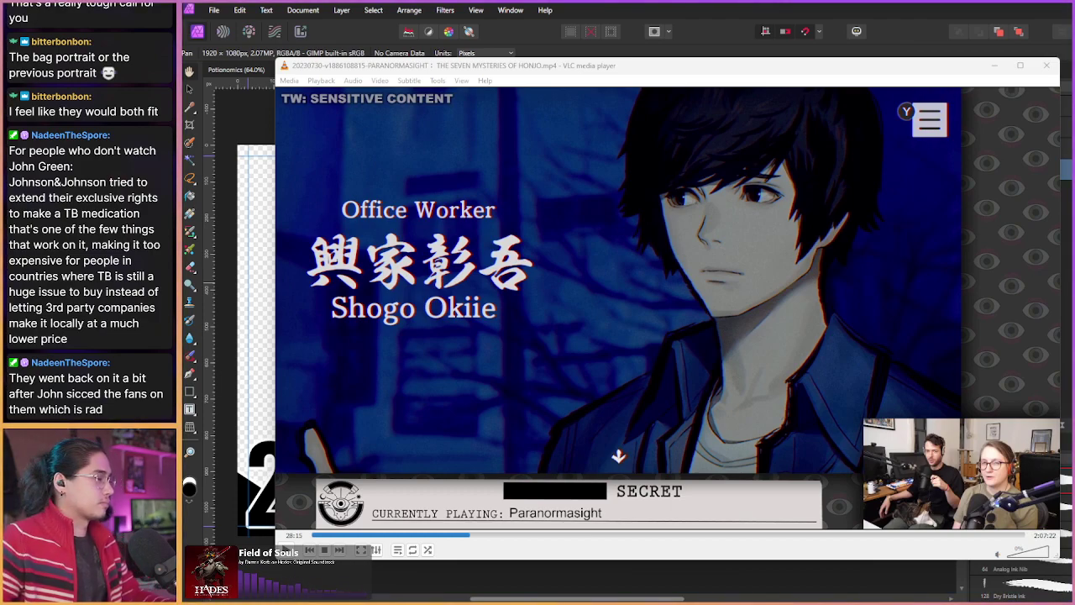
Step: Focus the VLC window and scrub around the Shogo Okiie and Office Worker title cards
{"action": "left_click", "coordinate": [662, 273]}
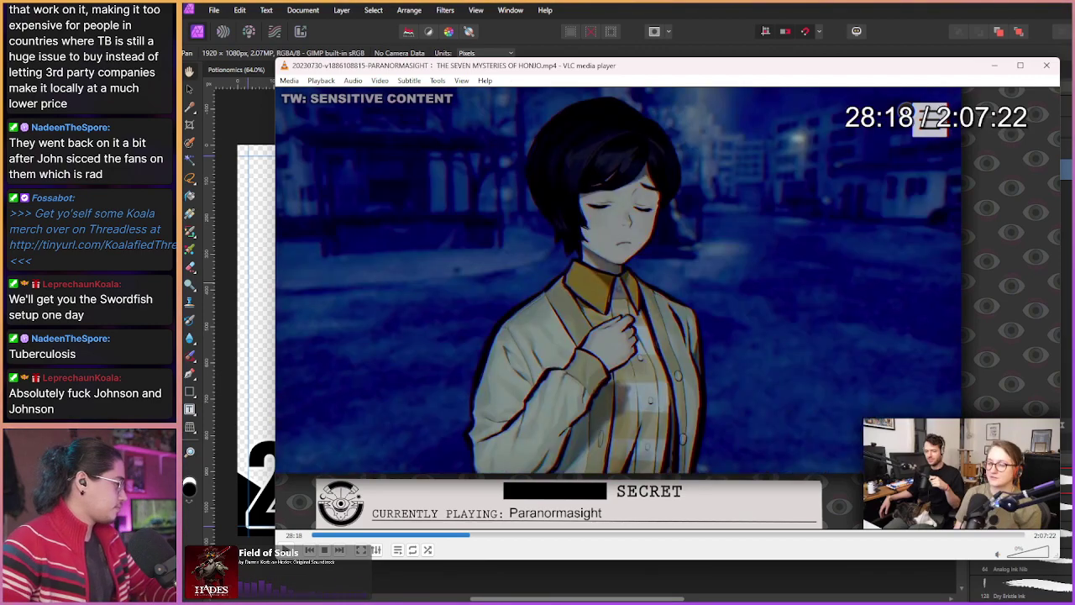
{"action": "key", "text": "shift+Right"}
{"action": "key", "text": "shift+Right"}
{"action": "key", "text": "shift+Left"}
{"action": "key", "text": "shift+Left"}
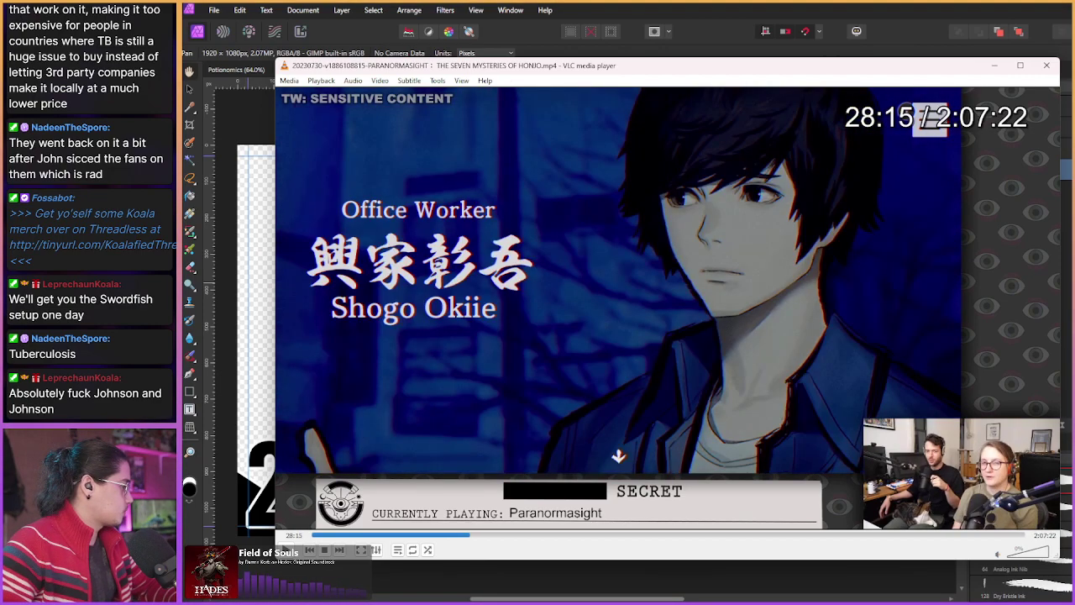
{"action": "key", "text": "shift+Right"}
{"action": "key", "text": "shift+Right"}
{"action": "key", "text": "shift+Right"}
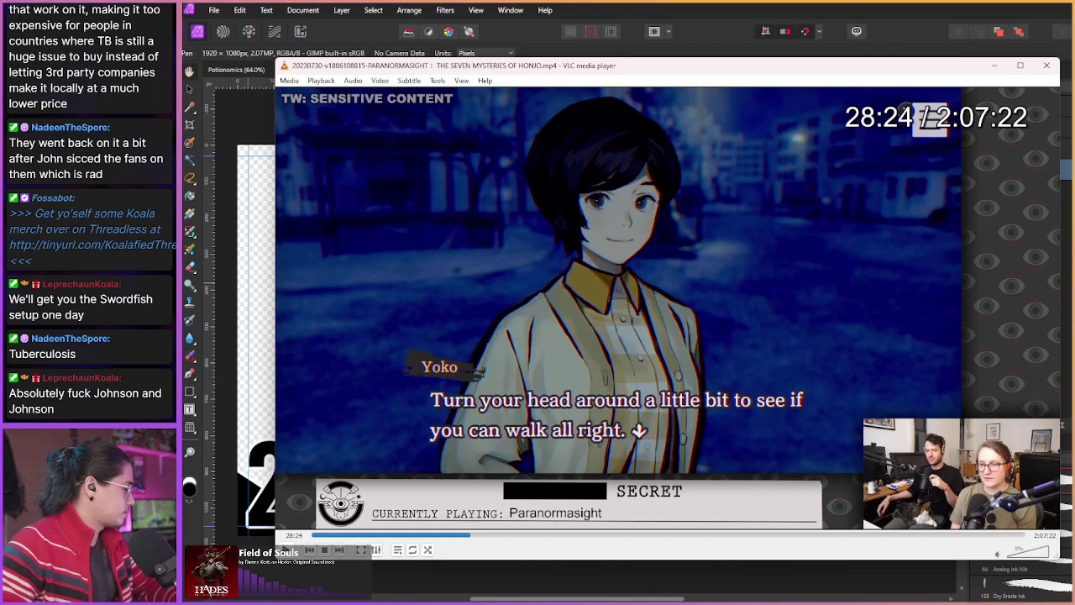
{"action": "key", "text": "shift+Left"}
{"action": "key", "text": "shift+Left"}
{"action": "key", "text": "shift+Left"}
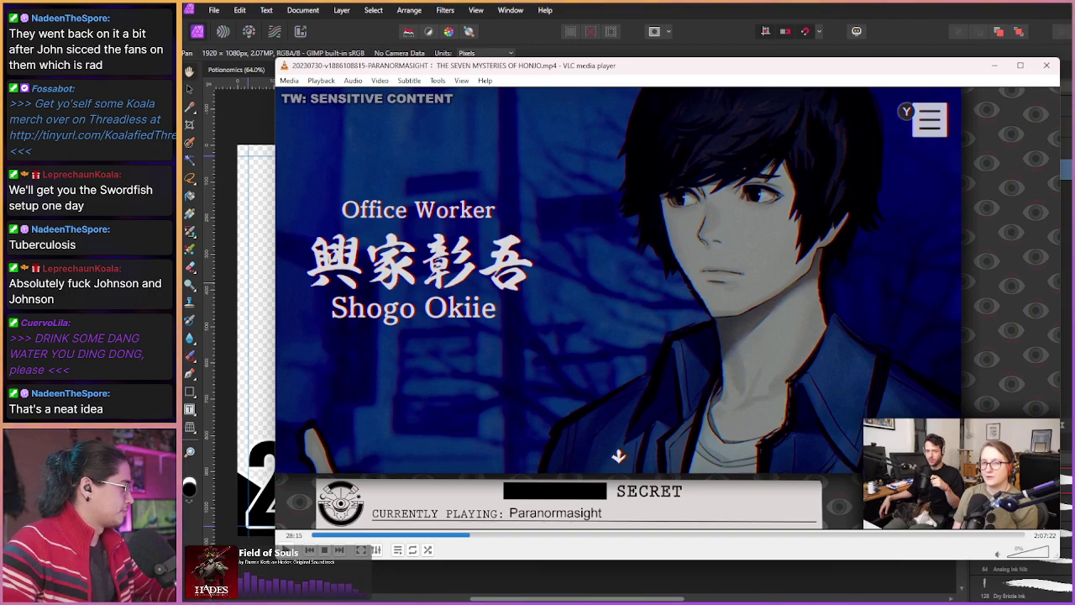
{"action": "key", "text": "shift+Right"}
{"action": "key", "text": "shift+Left"}
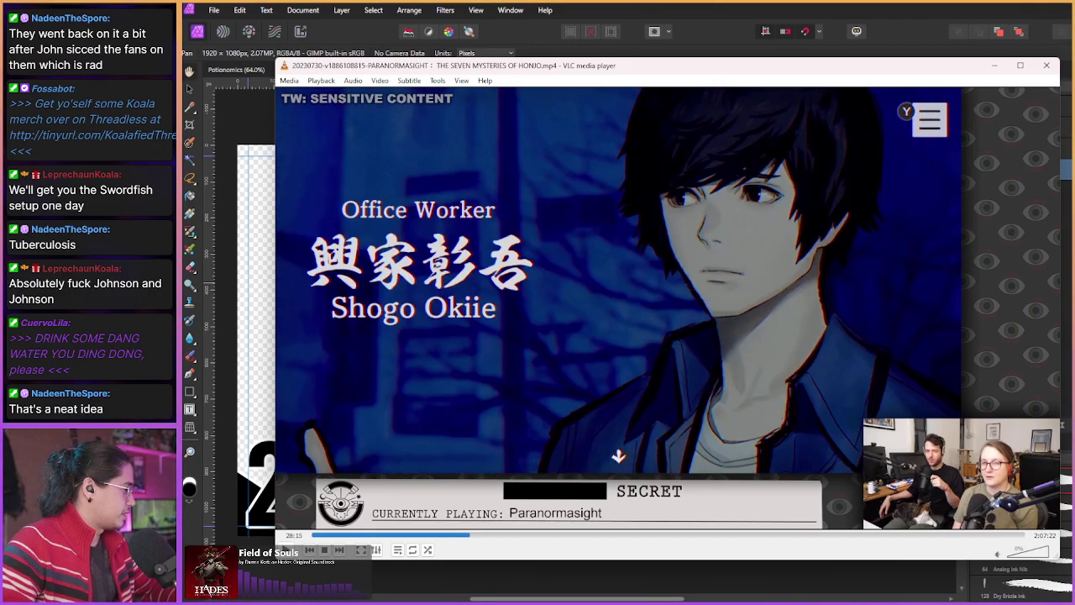
{"action": "key", "text": "shift+Right"}
Step: Skip ahead to Yoko's dialogue, then rewind past the tutorial to Shogo Okiie's introduction
{"action": "key", "text": "shift+Right"}
{"action": "key", "text": "shift+Right"}
{"action": "key", "text": "shift+Right"}
{"action": "key", "text": "shift+Right"}
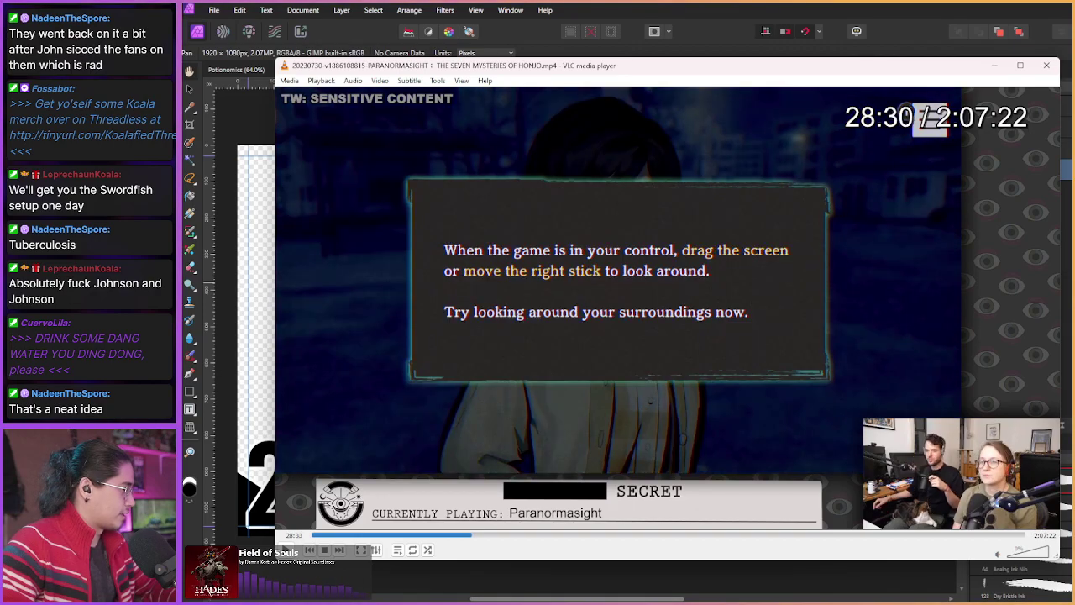
{"action": "key", "text": "shift+Right"}
{"action": "key", "text": "shift+Right"}
{"action": "key", "text": "shift+Right"}
{"action": "key", "text": "shift+Right"}
{"action": "key", "text": "shift+Right"}
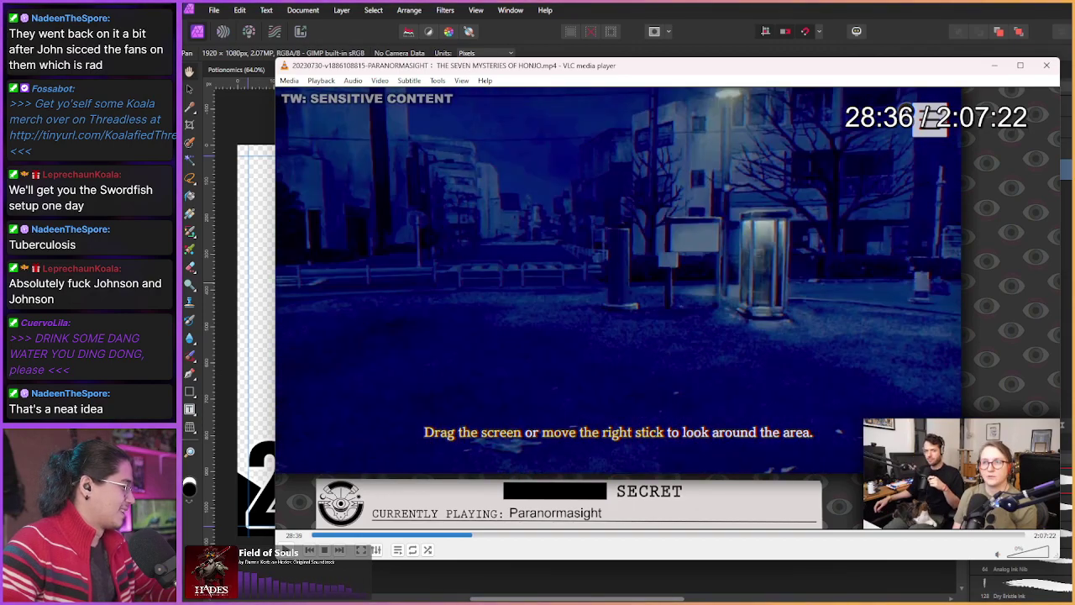
{"action": "key", "text": "shift+Right"}
{"action": "key", "text": "shift+Right"}
{"action": "key", "text": "shift+Right"}
{"action": "key", "text": "shift+Right"}
{"action": "key", "text": "shift+Right"}
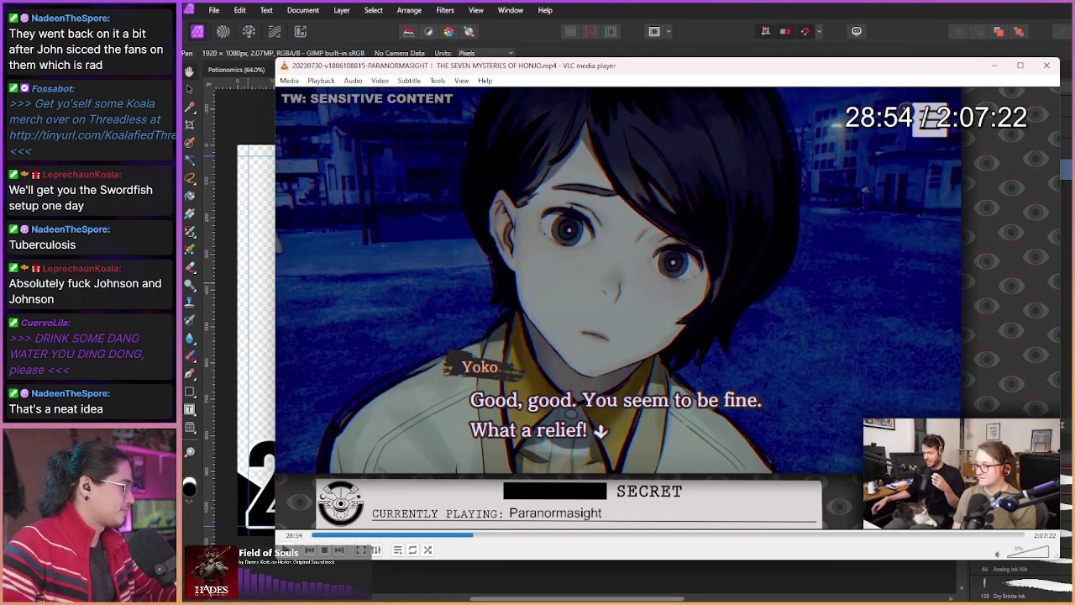
{"action": "key", "text": "shift+Right"}
{"action": "key", "text": "shift+Right"}
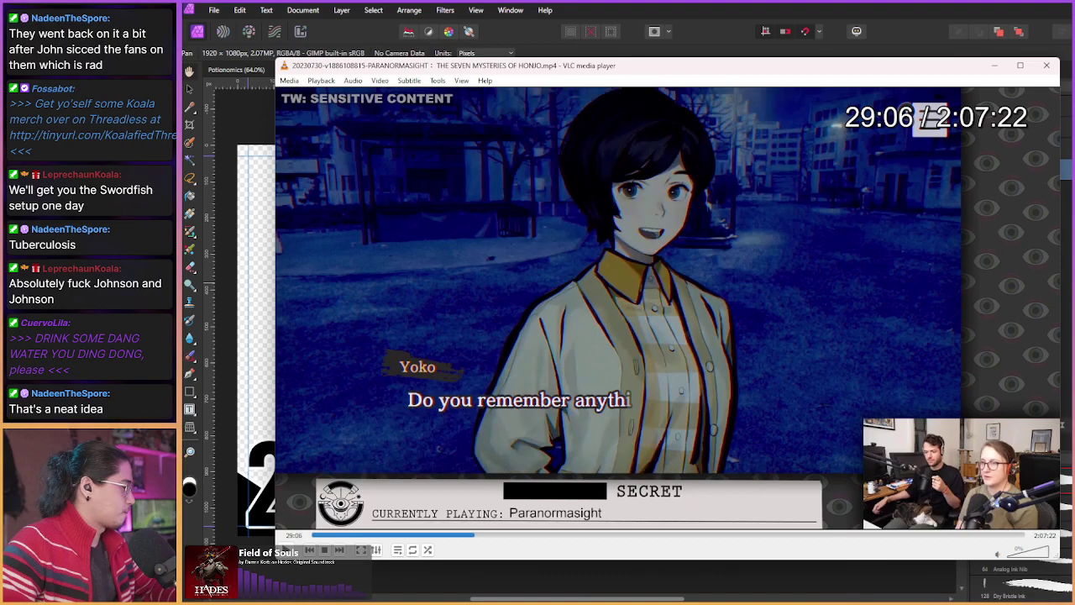
{"action": "key", "text": "shift+Right"}
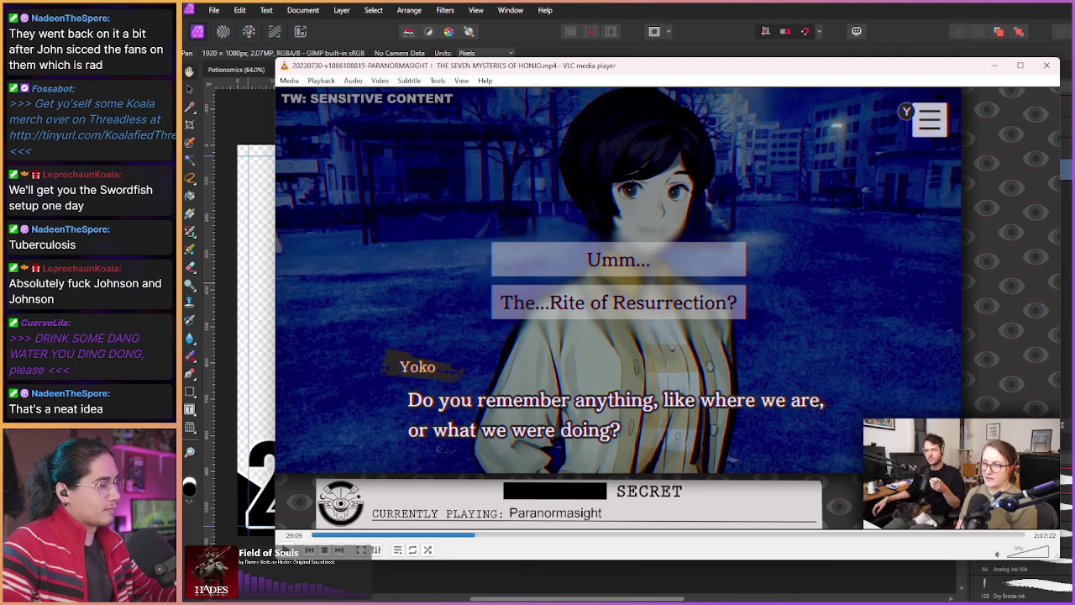
{"action": "key", "text": "shift+Left"}
{"action": "key", "text": "shift+Left"}
{"action": "key", "text": "shift+Left"}
{"action": "key", "text": "shift+Left"}
{"action": "key", "text": "shift+Left"}
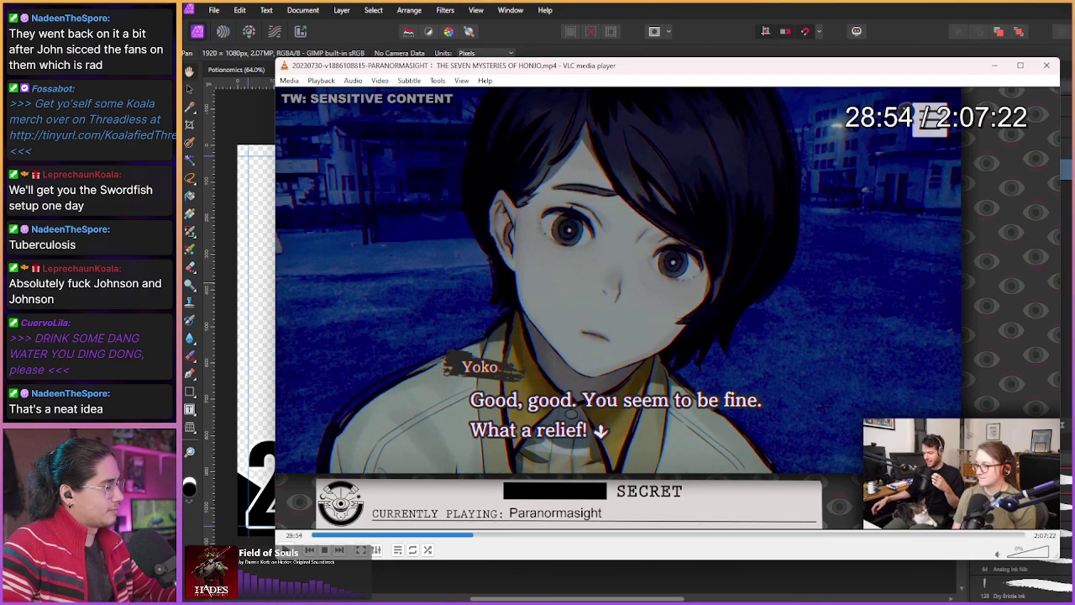
{"action": "key", "text": "shift+Left"}
{"action": "key", "text": "shift+Left"}
{"action": "key", "text": "shift+Left"}
{"action": "key", "text": "shift+Left"}
{"action": "key", "text": "shift+Left"}
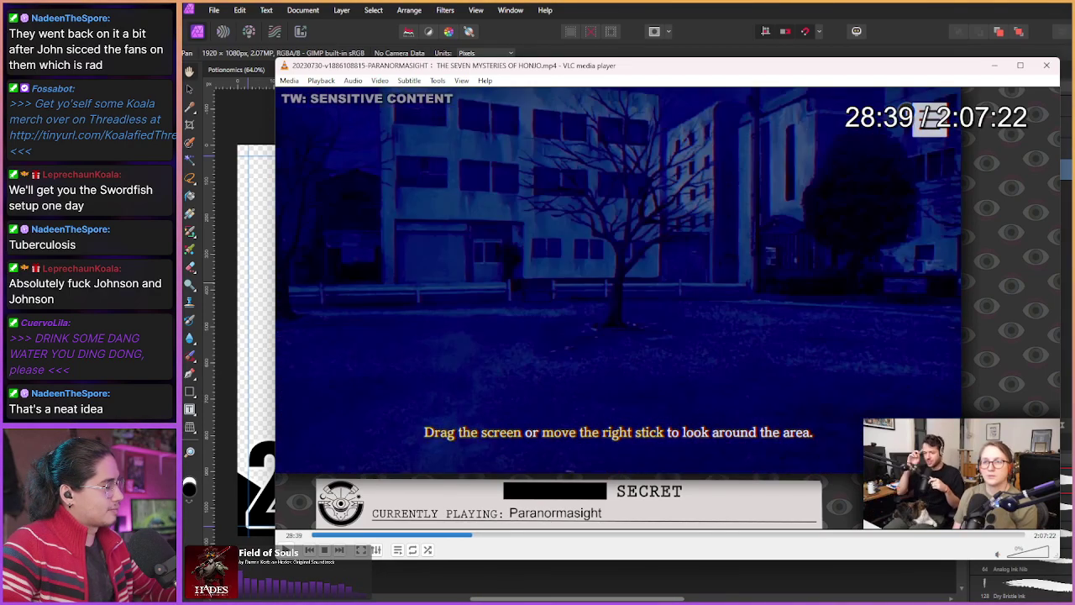
{"action": "key", "text": "shift+Left"}
{"action": "key", "text": "shift+Left"}
{"action": "key", "text": "shift+Left"}
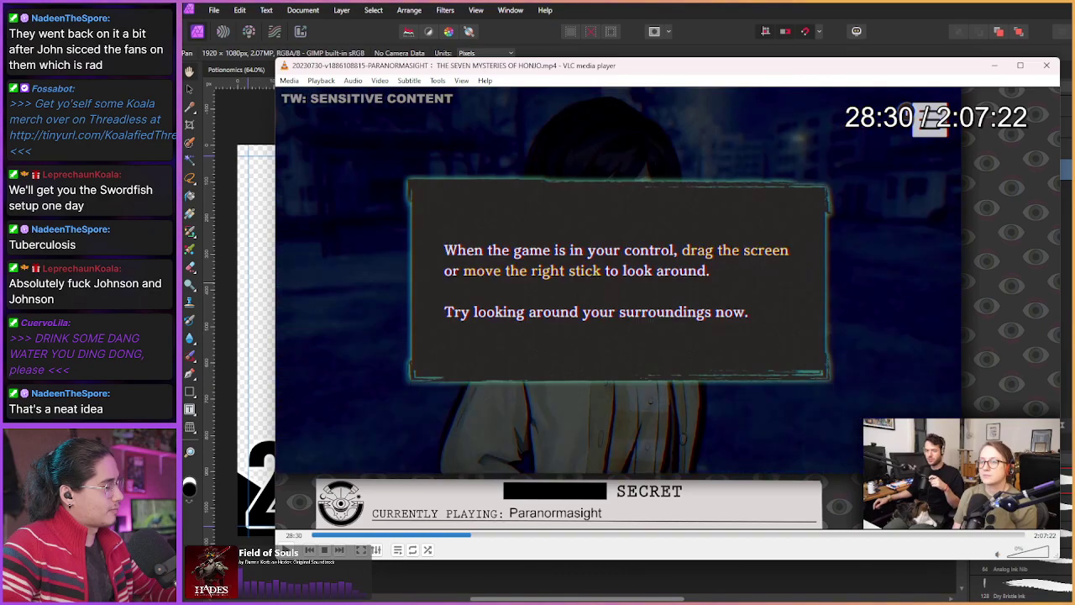
{"action": "key", "text": "shift+Left"}
{"action": "key", "text": "shift+Left"}
{"action": "key", "text": "shift+Left"}
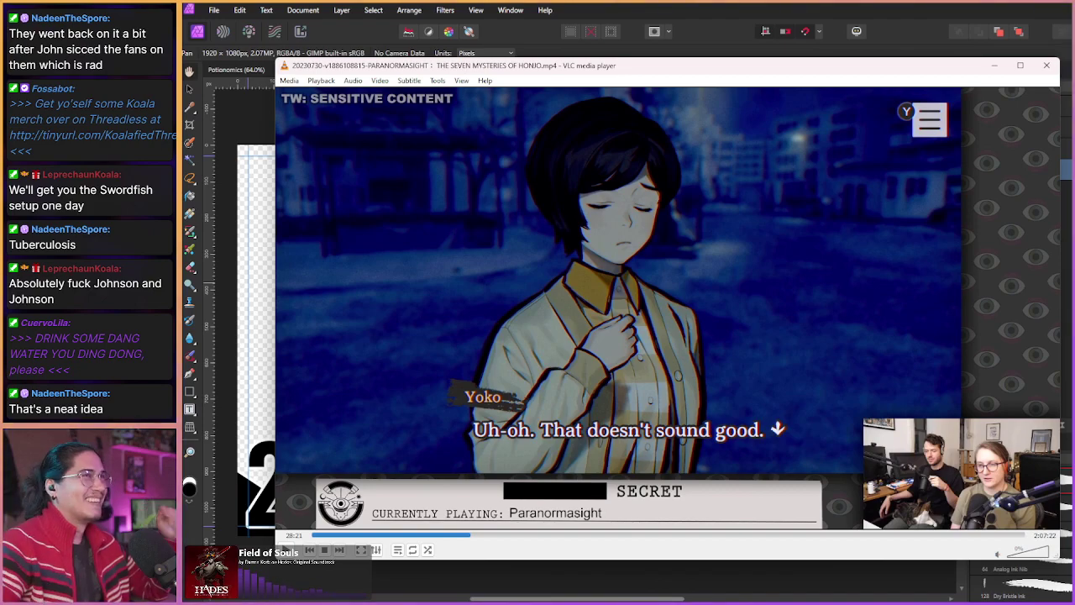
{"action": "key", "text": "shift+Left"}
{"action": "key", "text": "shift+Left"}
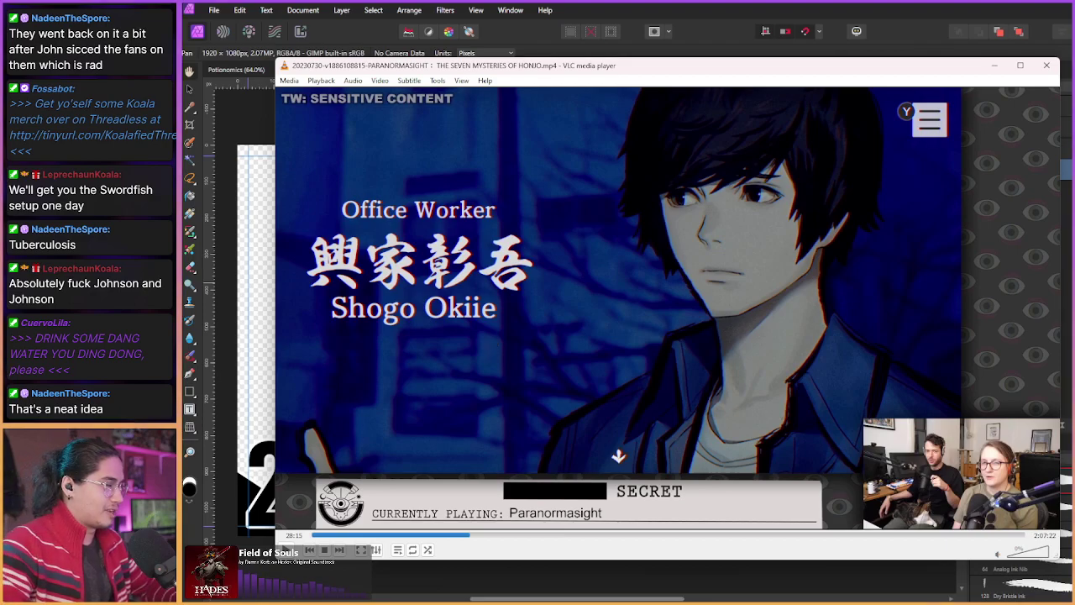
Step: Seek forward in 3-second steps to the dialogue-history menu at 29:24
{"action": "key", "text": "Right"}
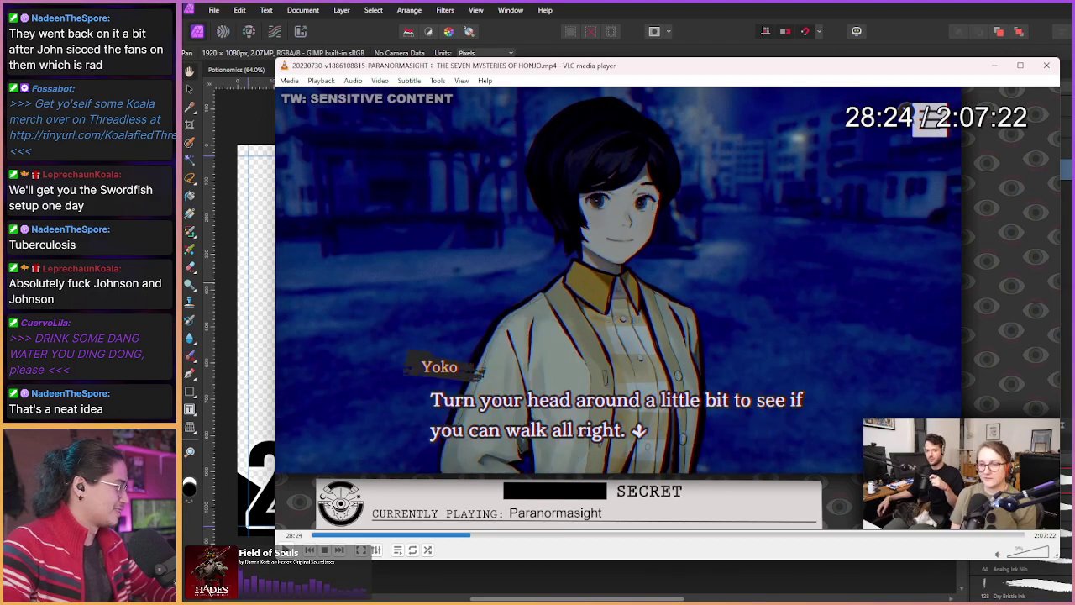
{"action": "key", "text": "Right"}
{"action": "key", "text": "Right"}
{"action": "key", "text": "Right"}
{"action": "key", "text": "Right"}
{"action": "key", "text": "Right"}
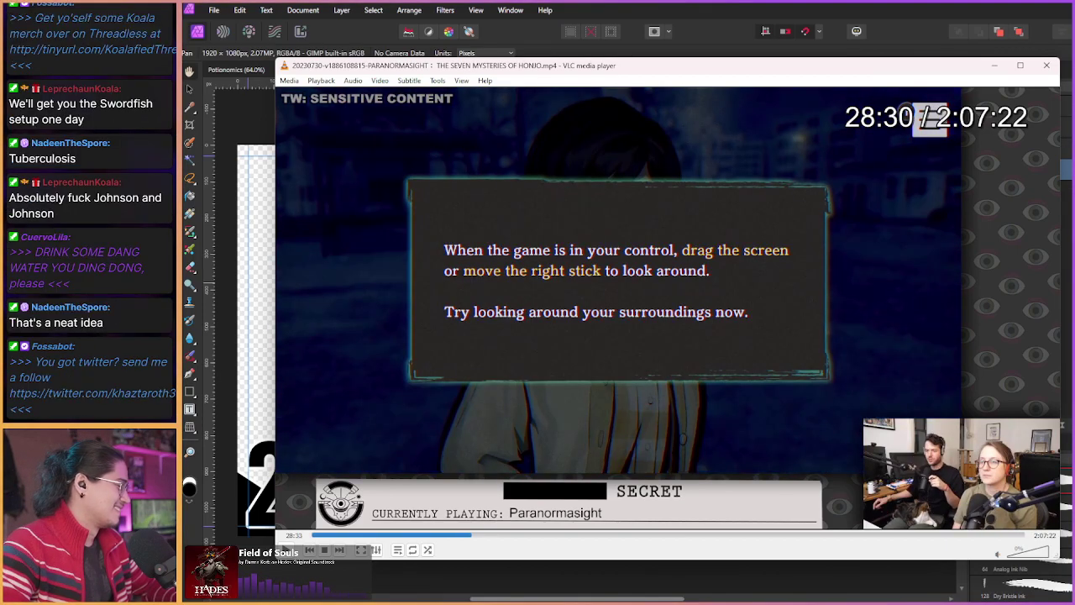
{"action": "key", "text": "Right"}
{"action": "key", "text": "Right"}
{"action": "key", "text": "Right"}
{"action": "key", "text": "Right"}
{"action": "key", "text": "Right"}
{"action": "key", "text": "Right"}
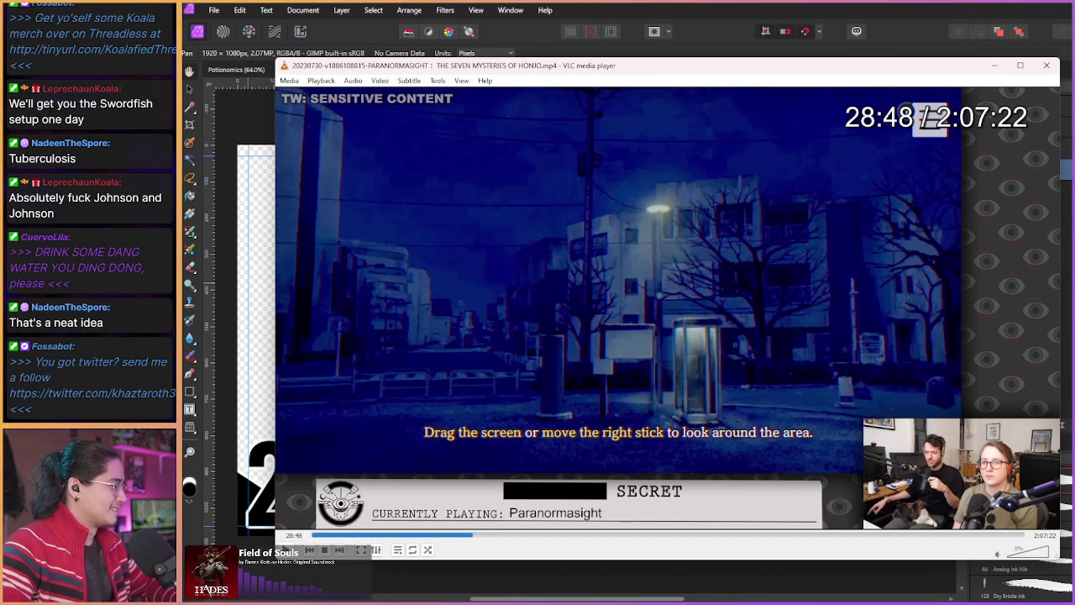
{"action": "key", "text": "Right"}
{"action": "key", "text": "Right"}
{"action": "key", "text": "Right"}
{"action": "key", "text": "Right"}
{"action": "key", "text": "Right"}
{"action": "key", "text": "Right"}
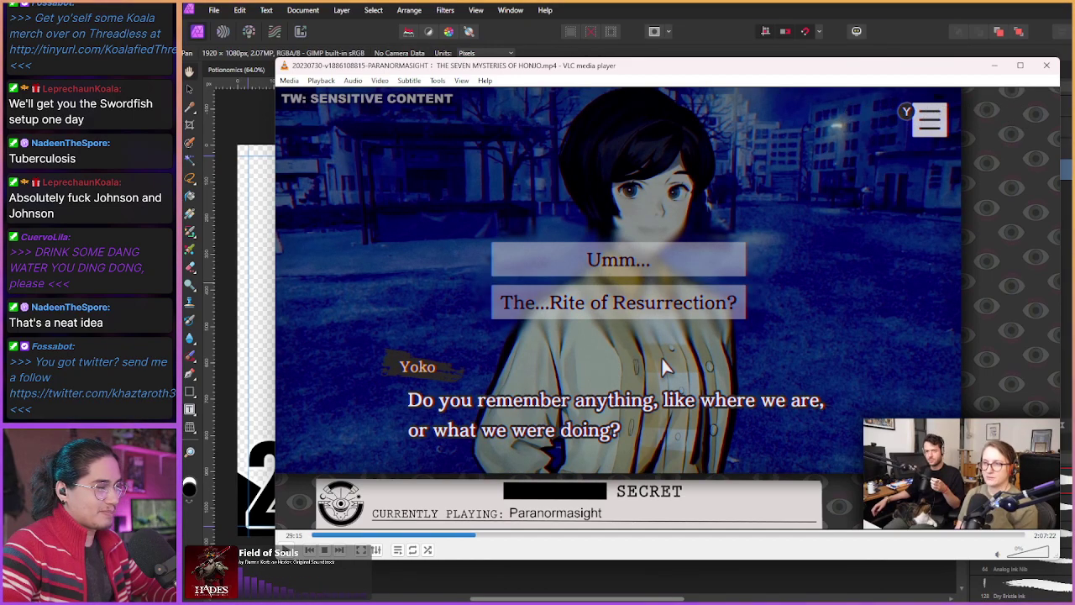
{"action": "key", "text": "Right"}
{"action": "key", "text": "Right"}
{"action": "key", "text": "Right"}
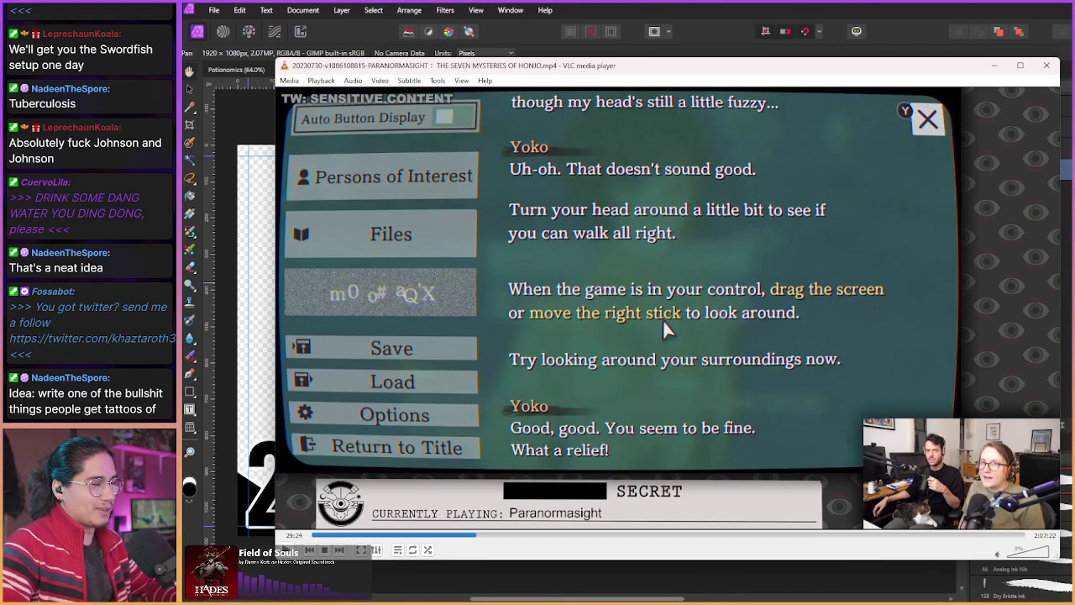
Step: Seek forward to 29:42, where Yoko's question shows two answer choices
{"action": "key", "text": "Right"}
{"action": "key", "text": "Right"}
{"action": "key", "text": "Right"}
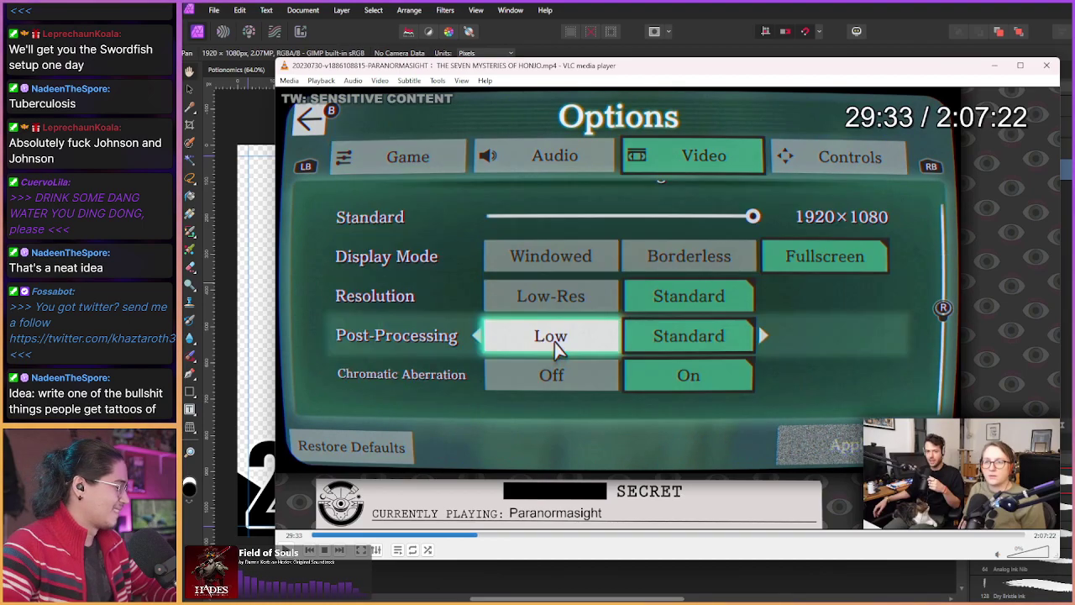
{"action": "key", "text": "Right"}
{"action": "key", "text": "Right"}
{"action": "key", "text": "Right"}
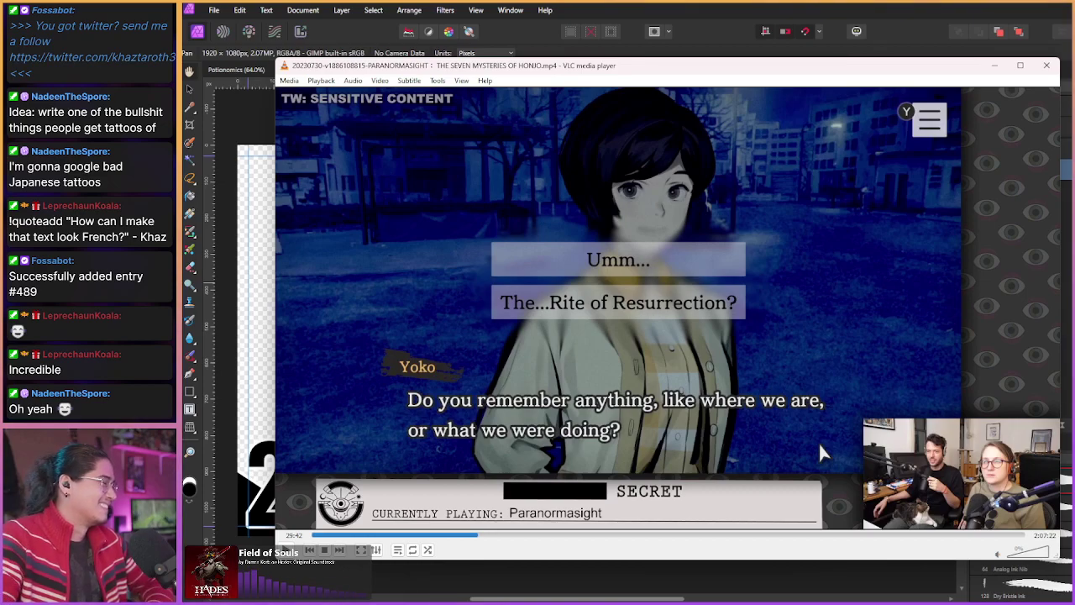
Step: Skip past the options screen through the webcam footage toward the 32-minute mark
{"action": "key", "text": "shift+Right"}
{"action": "key", "text": "shift+Right"}
{"action": "key", "text": "shift+Right"}
{"action": "key", "text": "shift+Right"}
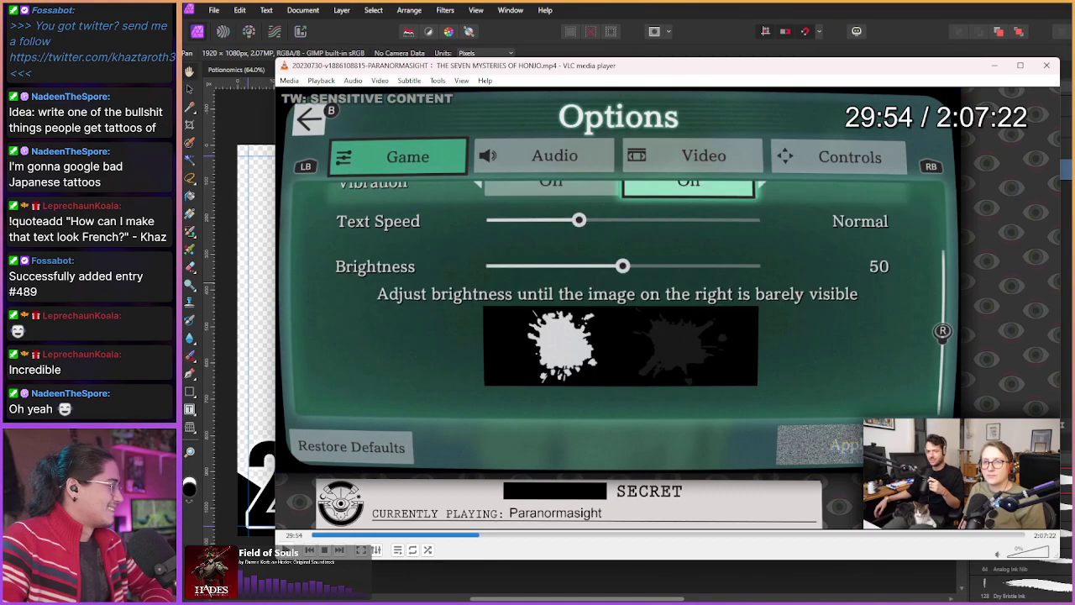
{"action": "key", "text": "shift+Right"}
{"action": "key", "text": "shift+Right"}
{"action": "key", "text": "shift+Right"}
{"action": "key", "text": "shift+Right"}
{"action": "key", "text": "shift+Right"}
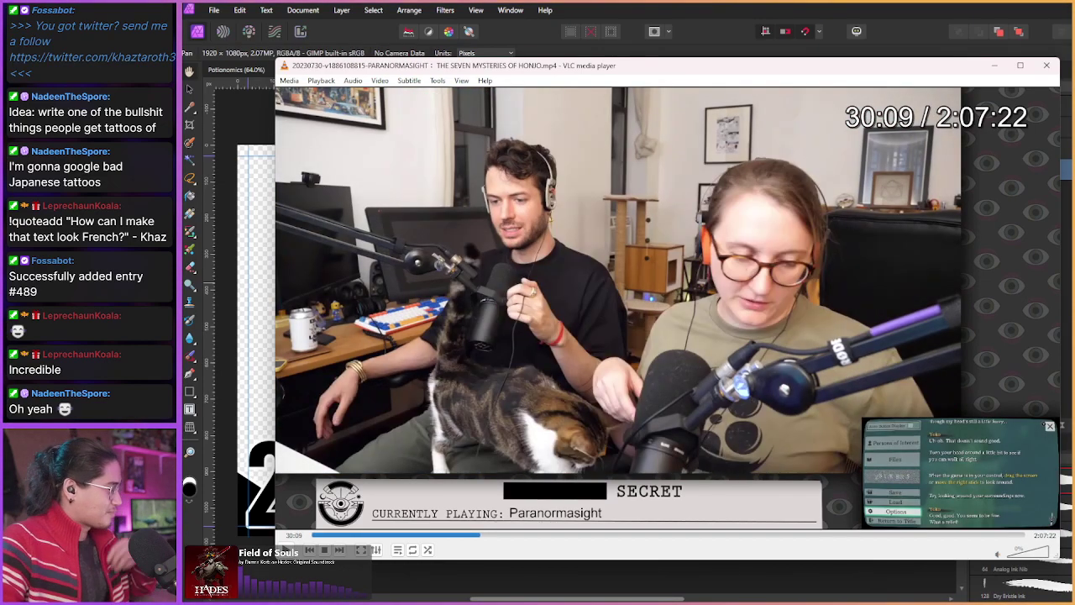
{"action": "key", "text": "shift+Right"}
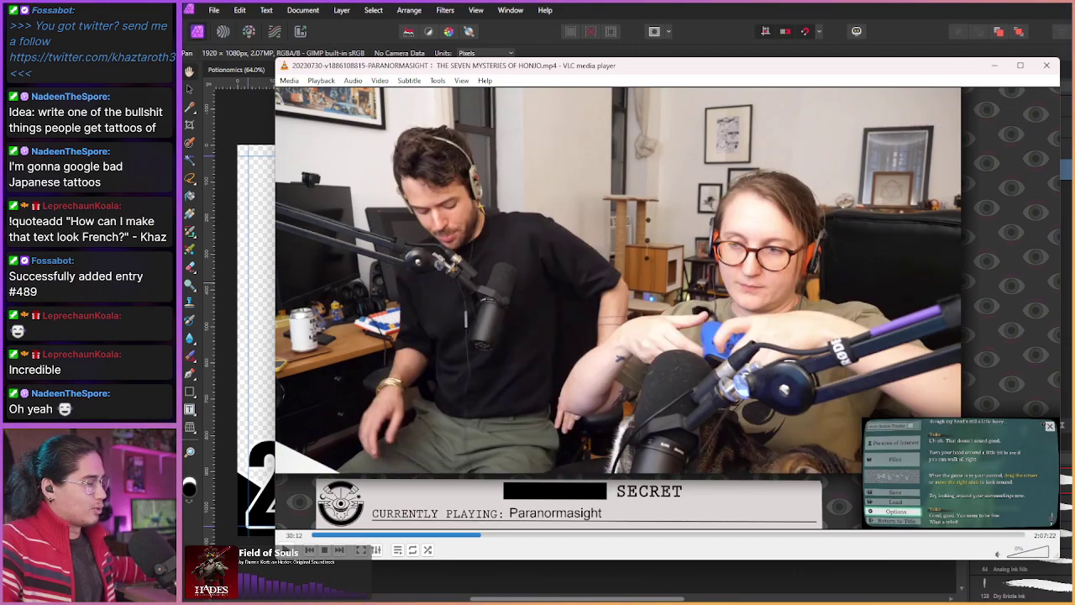
{"action": "key", "text": "shift+Right"}
{"action": "key", "text": "shift+Right"}
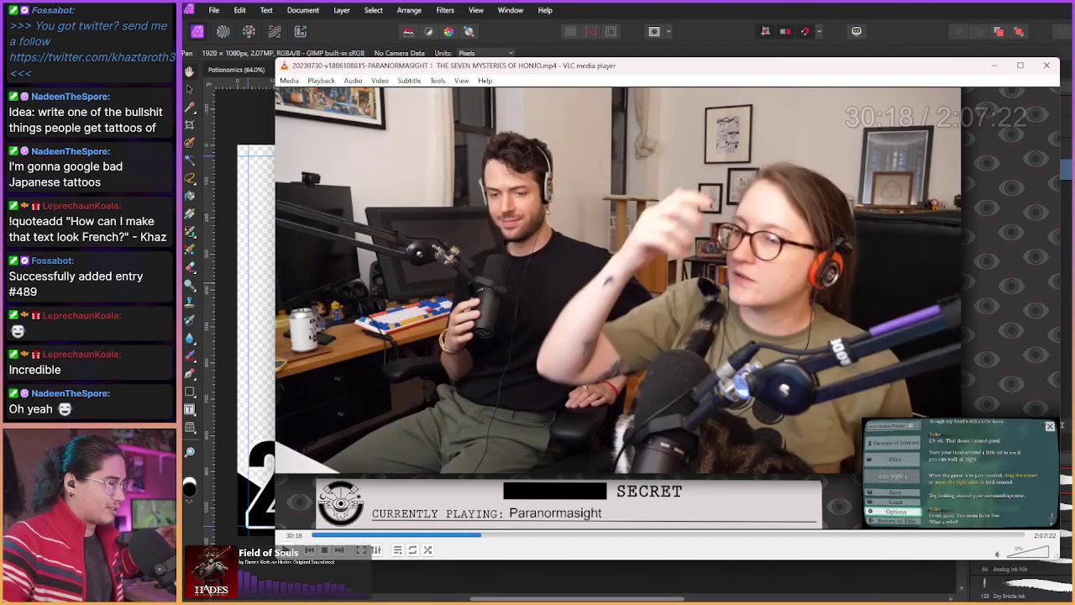
{"action": "key", "text": "shift+Right"}
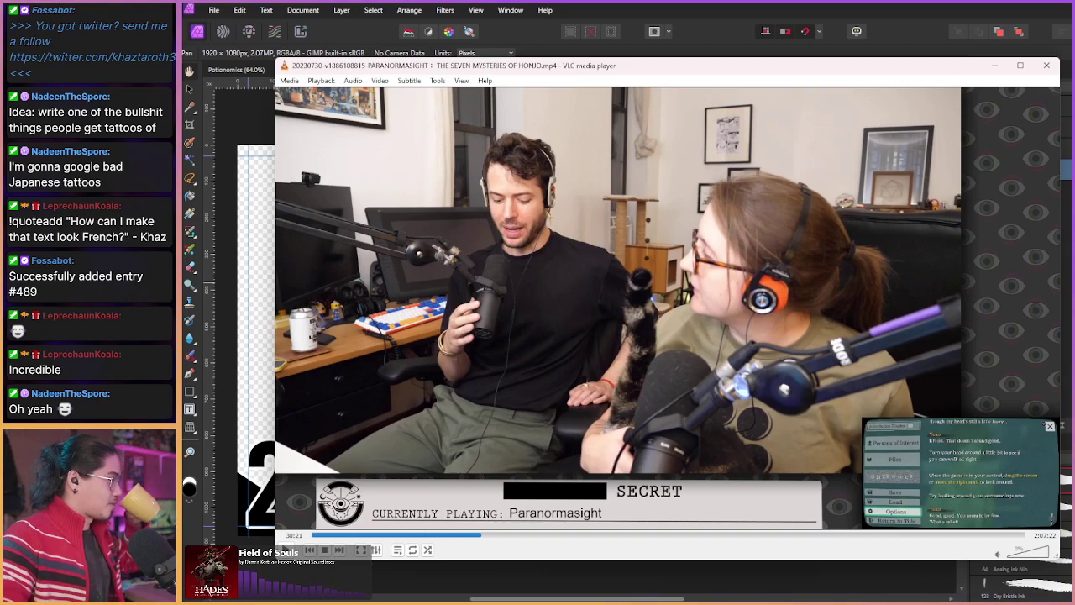
{"action": "key", "text": "shift+Right"}
{"action": "key", "text": "shift+Left"}
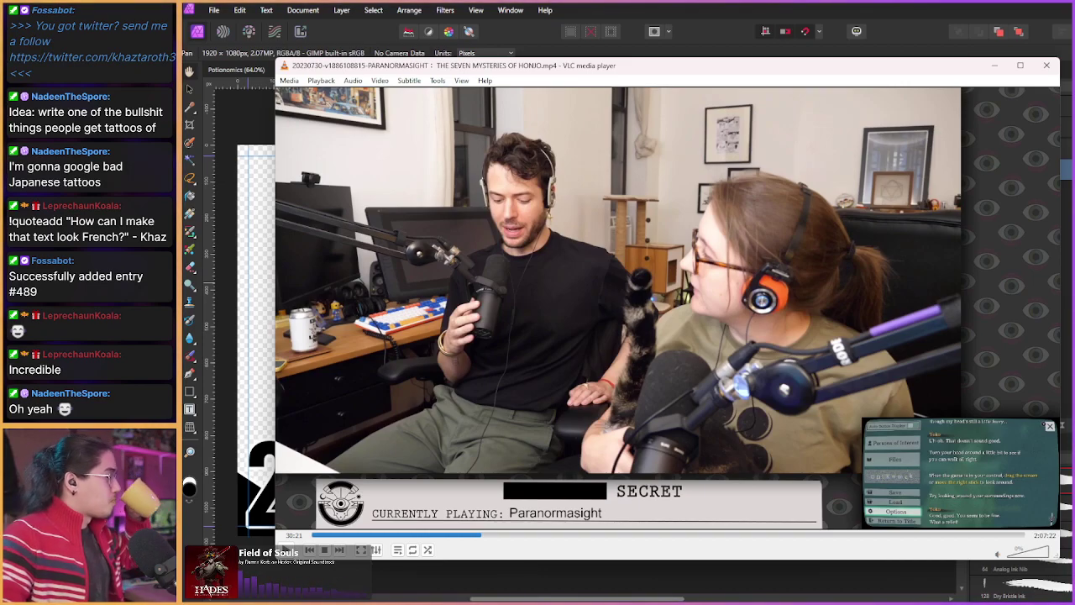
{"action": "key", "text": "shift+Right"}
{"action": "key", "text": "shift+Right"}
{"action": "key", "text": "shift+Right"}
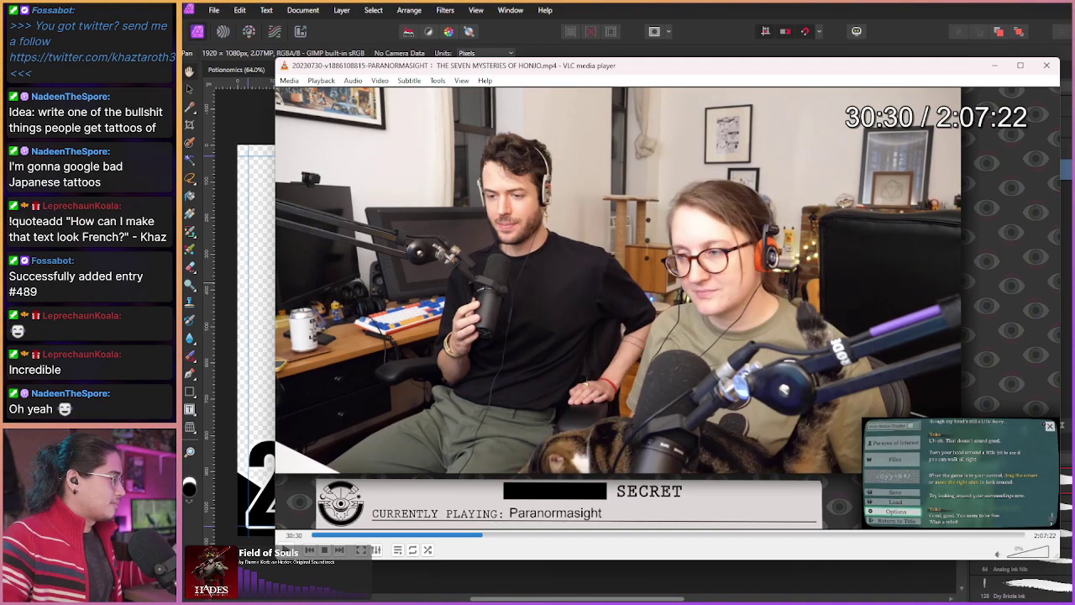
{"action": "key", "text": "shift+Right"}
{"action": "key", "text": "shift+Right"}
{"action": "key", "text": "shift+Right"}
{"action": "key", "text": "shift+Right"}
{"action": "key", "text": "shift+Right"}
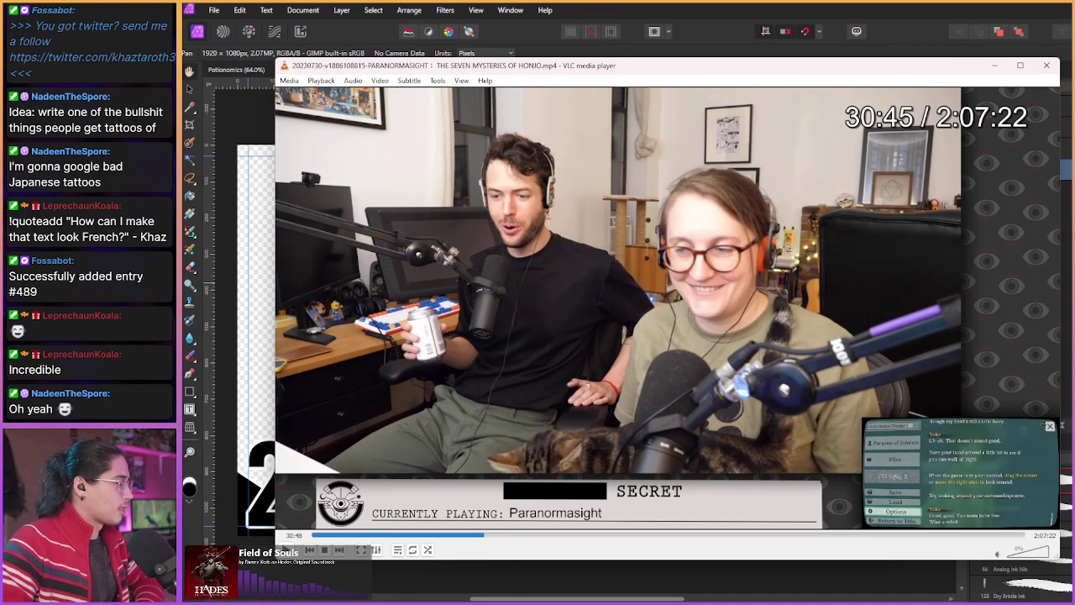
{"action": "key", "text": "shift+Right"}
{"action": "key", "text": "shift+Right"}
{"action": "key", "text": "shift+Right"}
{"action": "key", "text": "shift+Right"}
{"action": "key", "text": "shift+Right"}
{"action": "key", "text": "shift+Right"}
{"action": "key", "text": "shift+Right"}
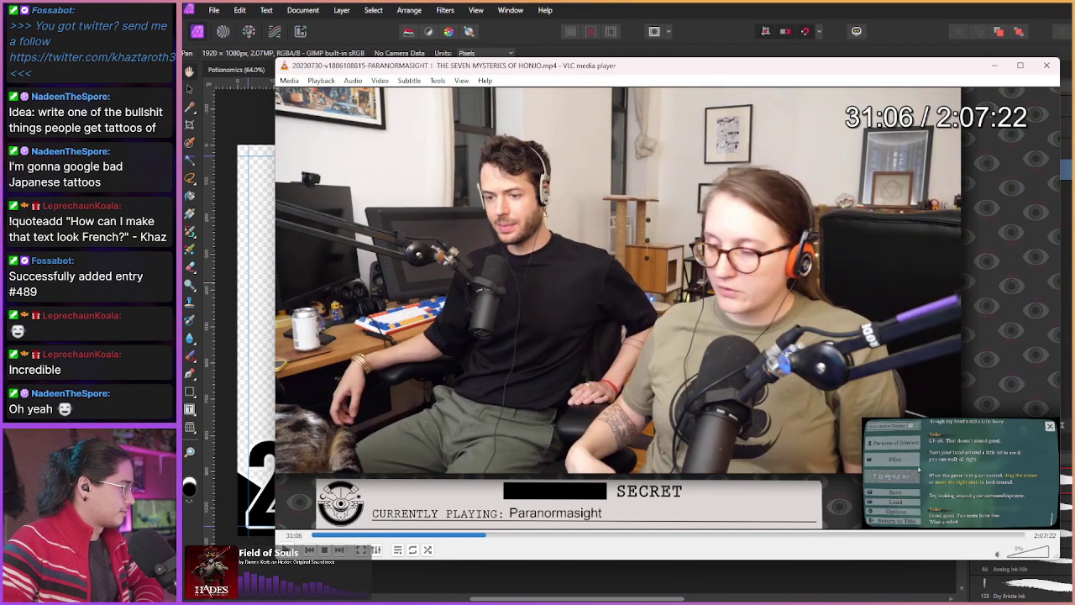
{"action": "key", "text": "shift+Right"}
{"action": "key", "text": "shift+Right"}
{"action": "key", "text": "shift+Right"}
{"action": "key", "text": "shift+Right"}
{"action": "key", "text": "shift+Right"}
{"action": "key", "text": "shift+Right"}
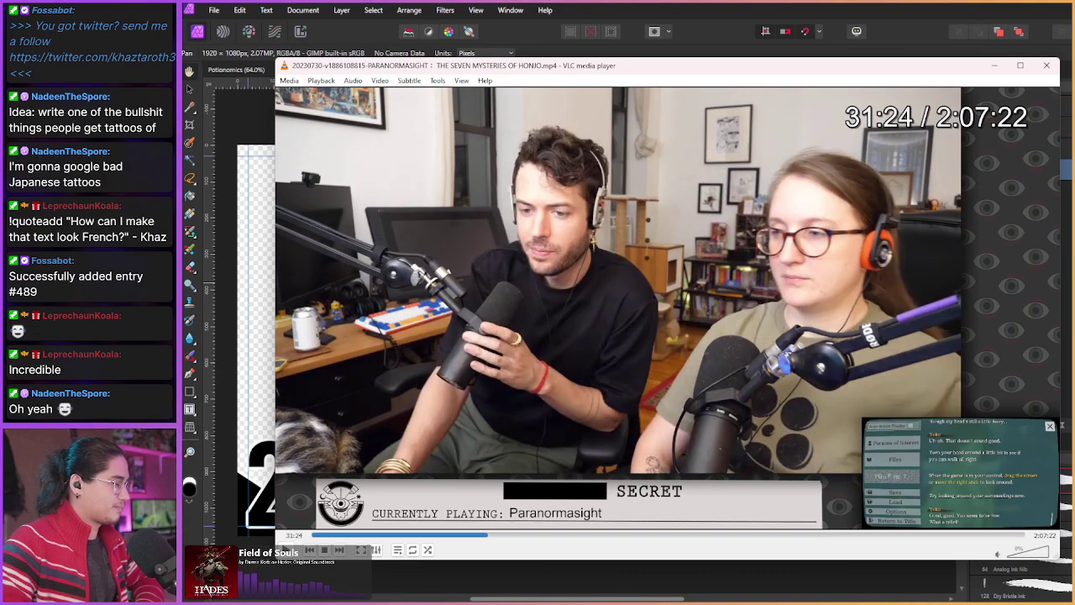
{"action": "key", "text": "shift+Right"}
{"action": "key", "text": "shift+Right"}
{"action": "key", "text": "shift+Right"}
{"action": "key", "text": "shift+Right"}
{"action": "key", "text": "shift+Right"}
{"action": "key", "text": "shift+Right"}
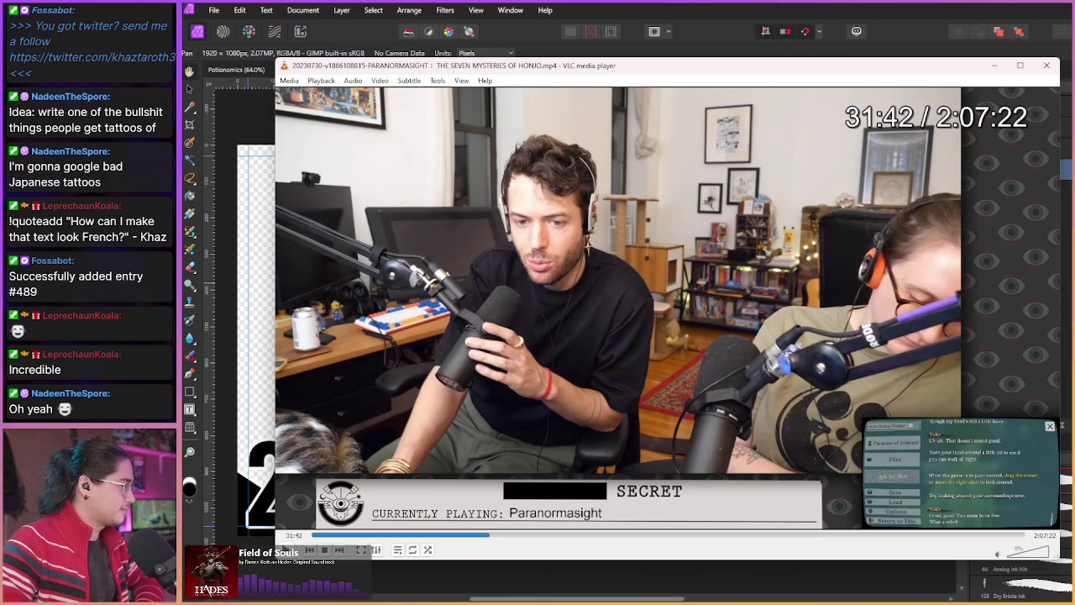
{"action": "key", "text": "shift+Right"}
{"action": "key", "text": "shift+Right"}
{"action": "key", "text": "shift+Right"}
{"action": "key", "text": "shift+Right"}
{"action": "key", "text": "shift+Right"}
{"action": "key", "text": "shift+Right"}
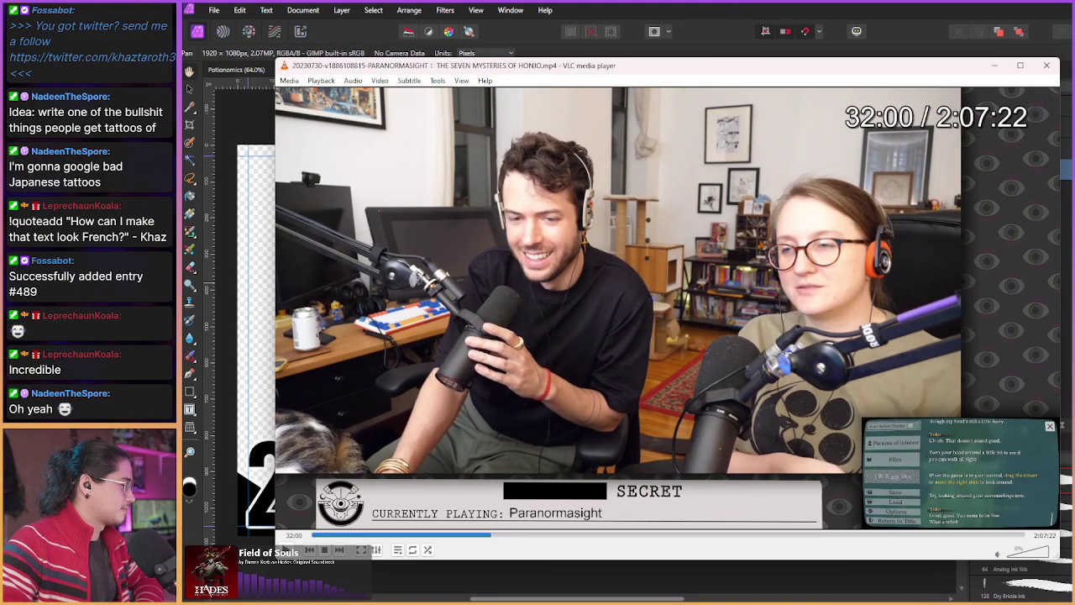
{"action": "key", "text": "shift+Right"}
{"action": "key", "text": "shift+Right"}
{"action": "key", "text": "shift+Right"}
{"action": "key", "text": "shift+Right"}
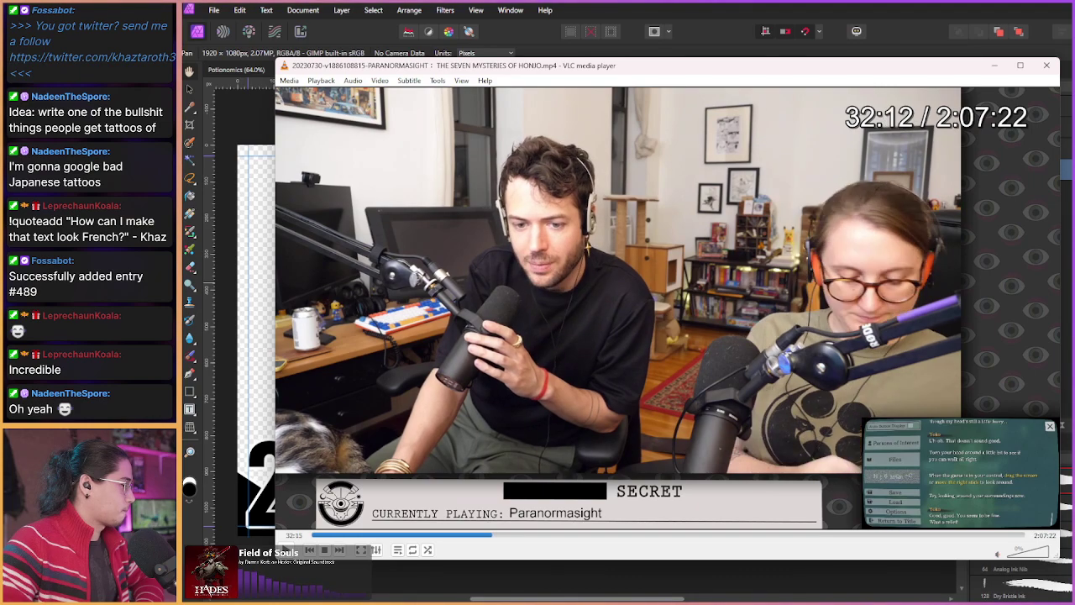
{"action": "key", "text": "shift+Right"}
{"action": "key", "text": "shift+Right"}
{"action": "key", "text": "shift+Right"}
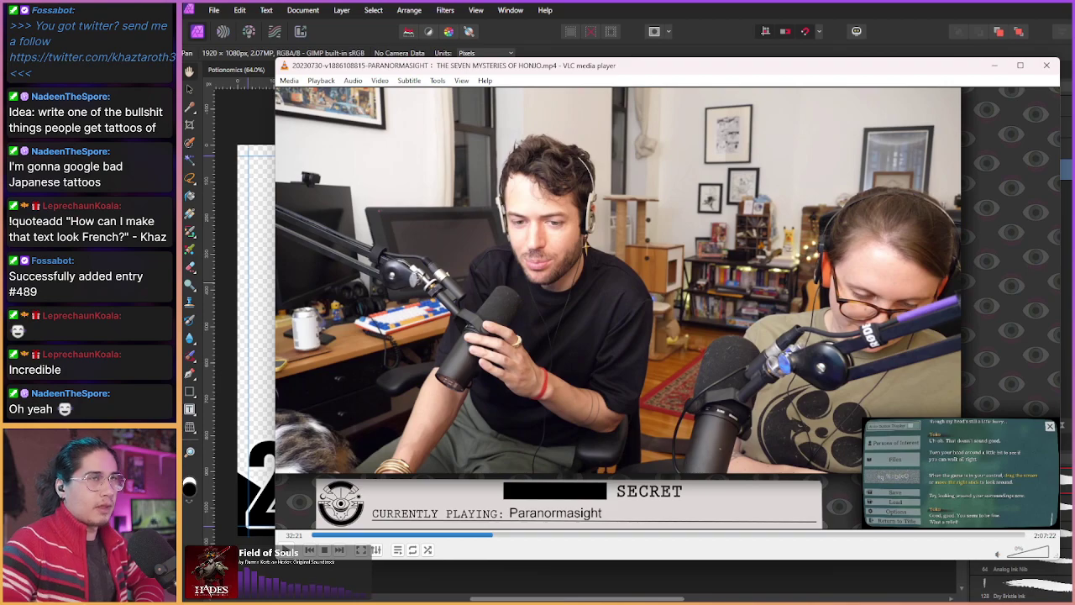
Step: Keep skipping past the 33-minute mark to 34:09, with the hosts and dialogue log inset
{"action": "key", "text": "shift+Right"}
{"action": "key", "text": "shift+Right"}
{"action": "key", "text": "shift+Right"}
{"action": "key", "text": "shift+Right"}
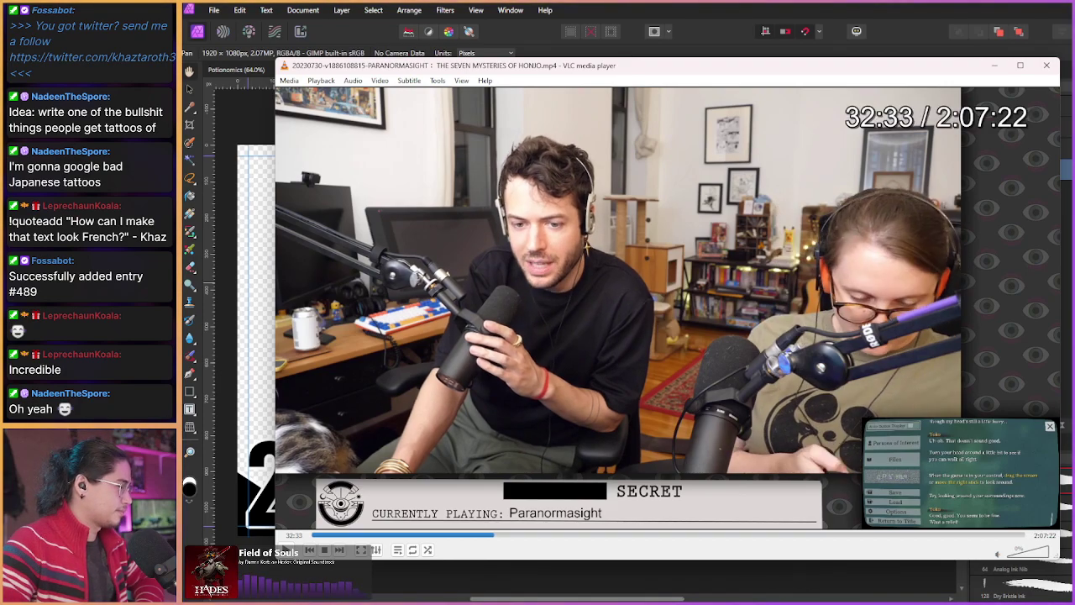
{"action": "key", "text": "shift+Right"}
{"action": "key", "text": "shift+Right"}
{"action": "key", "text": "shift+Right"}
{"action": "key", "text": "shift+Right"}
{"action": "key", "text": "shift+Right"}
{"action": "key", "text": "shift+Right"}
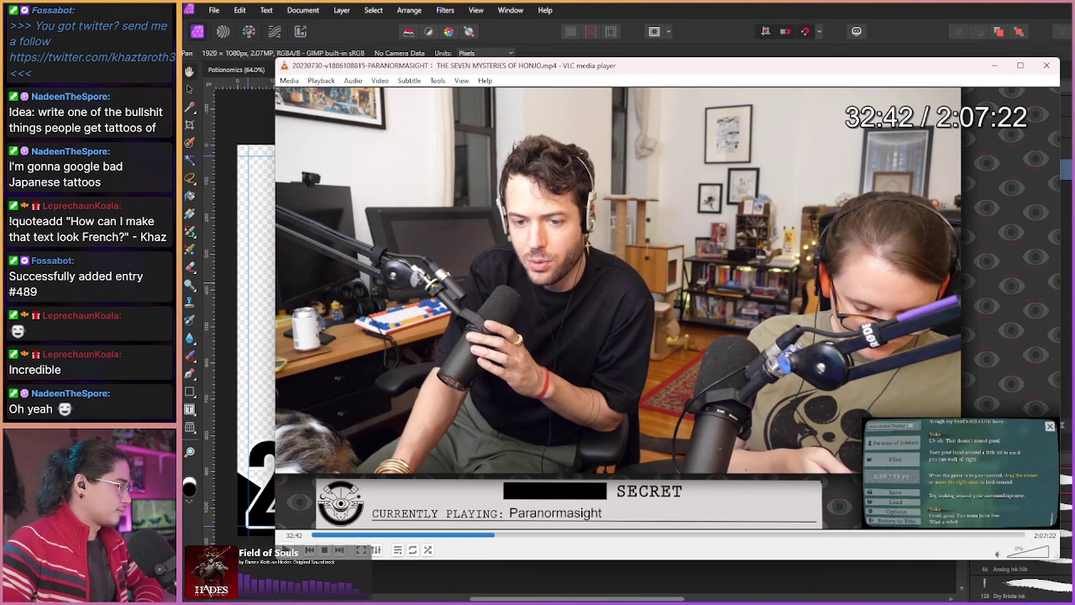
{"action": "key", "text": "shift+Right"}
{"action": "key", "text": "shift+Right"}
{"action": "key", "text": "shift+Right"}
{"action": "key", "text": "shift+Right"}
{"action": "key", "text": "shift+Right"}
{"action": "key", "text": "shift+Right"}
{"action": "key", "text": "shift+Right"}
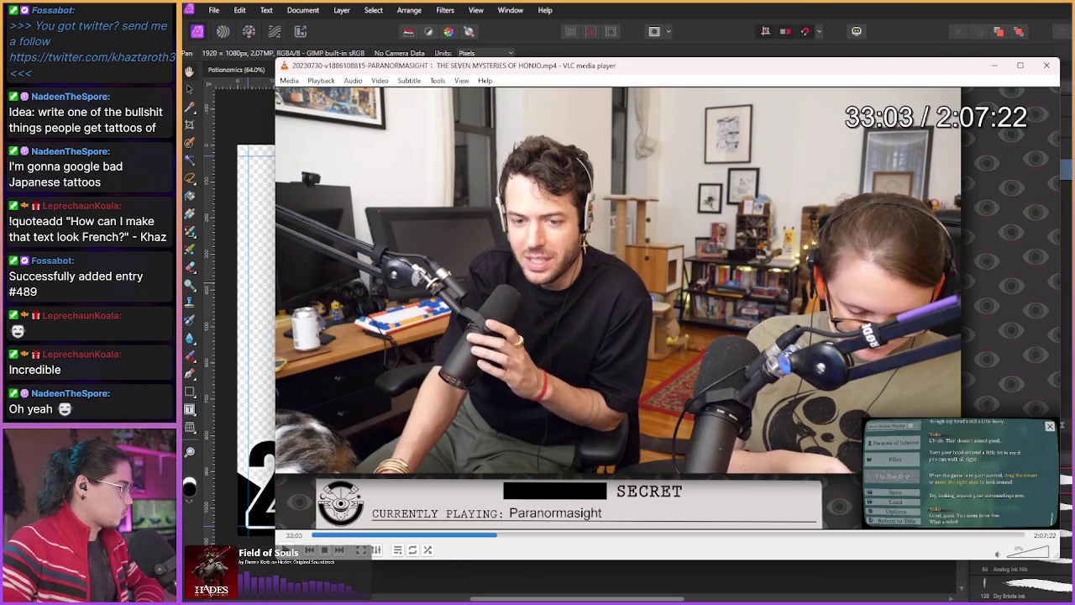
{"action": "key", "text": "shift+Right"}
{"action": "key", "text": "shift+Right"}
{"action": "key", "text": "shift+Right"}
{"action": "key", "text": "shift+Right"}
{"action": "key", "text": "shift+Right"}
{"action": "key", "text": "shift+Right"}
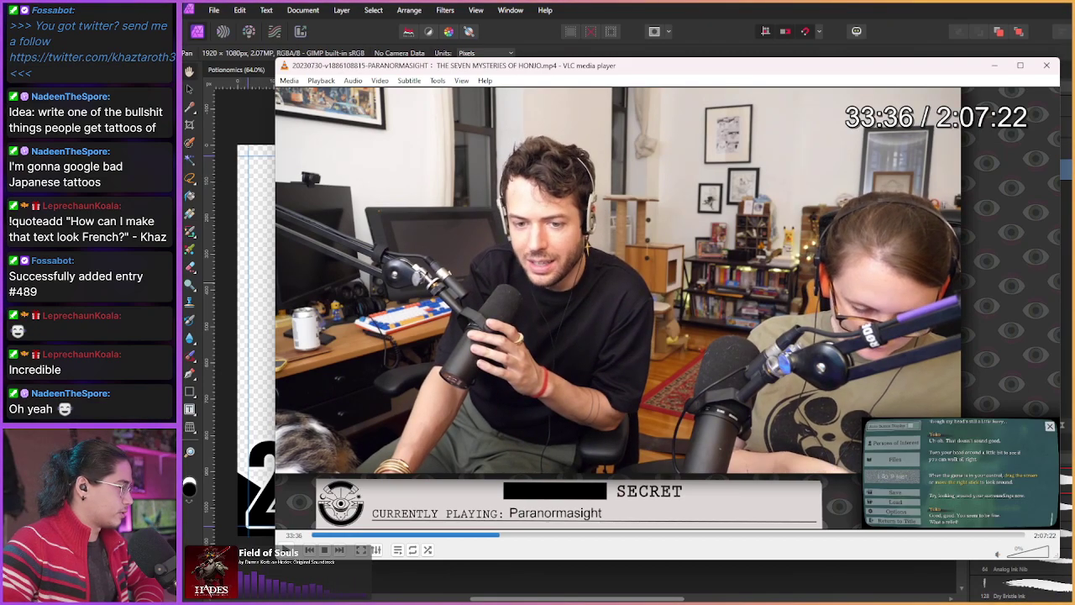
{"action": "key", "text": "shift+Right"}
{"action": "key", "text": "shift+Right"}
{"action": "key", "text": "shift+Right"}
{"action": "key", "text": "shift+Right"}
{"action": "key", "text": "shift+Right"}
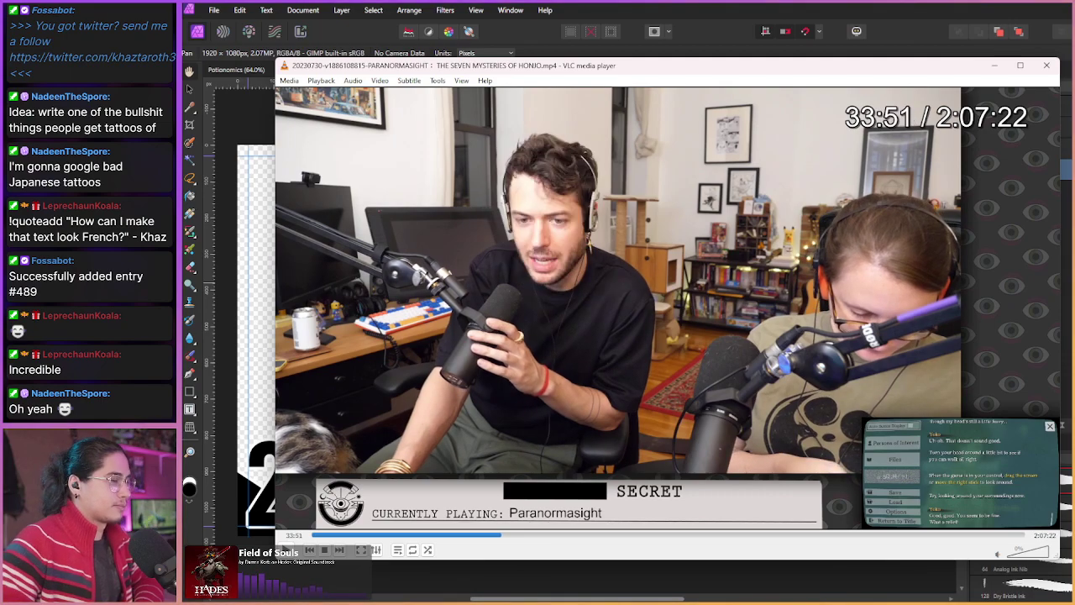
{"action": "key", "text": "shift+Right"}
{"action": "key", "text": "shift+Right"}
{"action": "key", "text": "shift+Right"}
{"action": "key", "text": "shift+Right"}
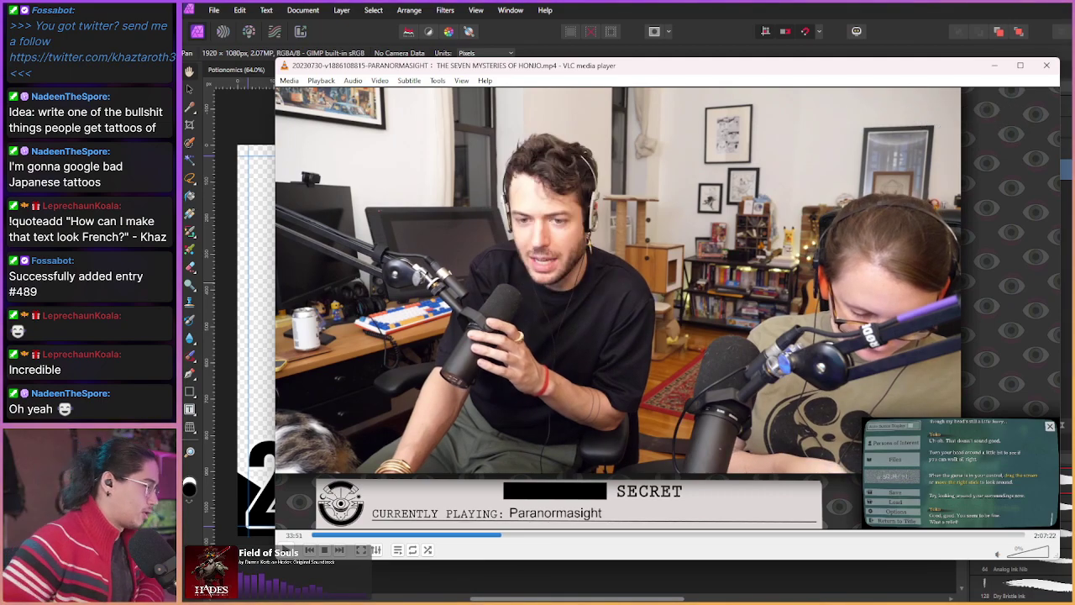
{"action": "key", "text": "shift+Right"}
{"action": "key", "text": "shift+Right"}
{"action": "key", "text": "shift+Right"}
{"action": "key", "text": "shift+Right"}
{"action": "key", "text": "shift+Right"}
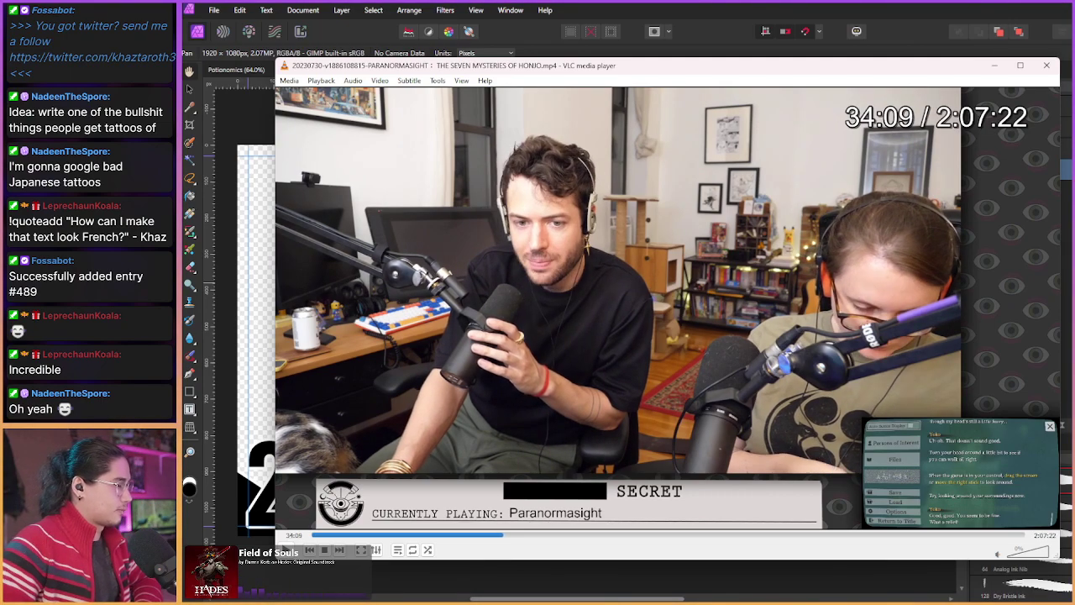
Step: Skip forward through Yoko's dialogue and the files-updated message to the park and phone booth
{"action": "key", "text": "shift+Right"}
{"action": "key", "text": "shift+Right"}
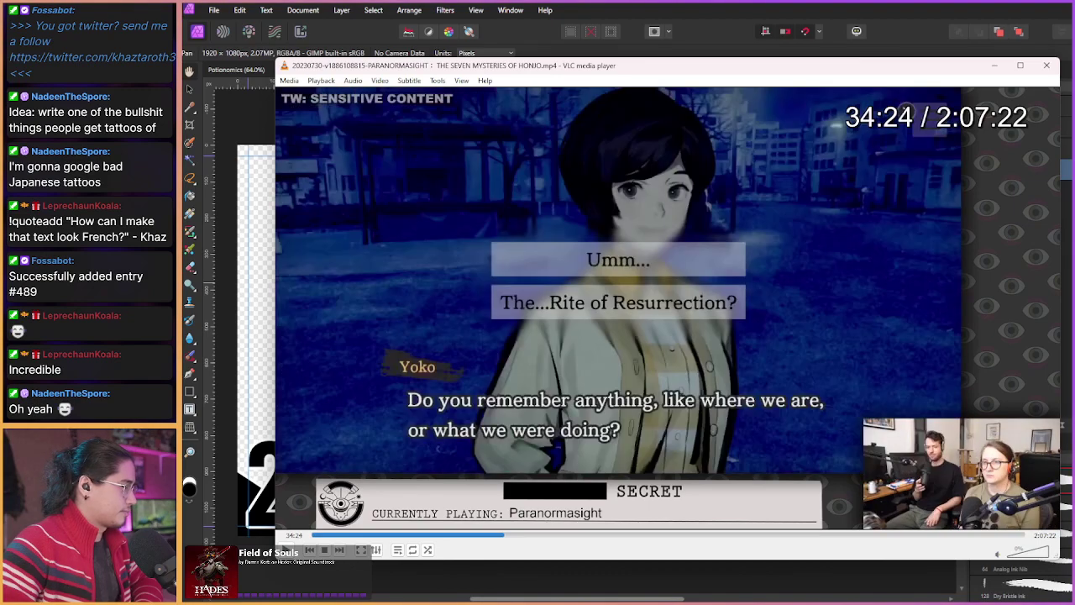
{"action": "key", "text": "shift+Right"}
{"action": "key", "text": "shift+Right"}
{"action": "key", "text": "shift+Right"}
{"action": "key", "text": "shift+Right"}
{"action": "key", "text": "shift+Right"}
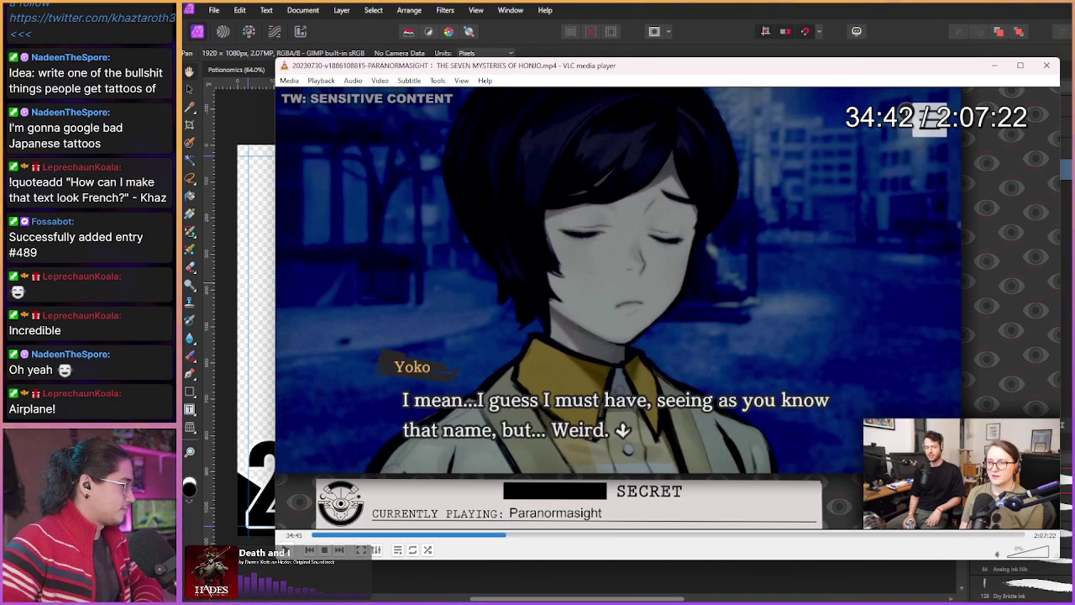
{"action": "key", "text": "shift+Right"}
{"action": "key", "text": "shift+Right"}
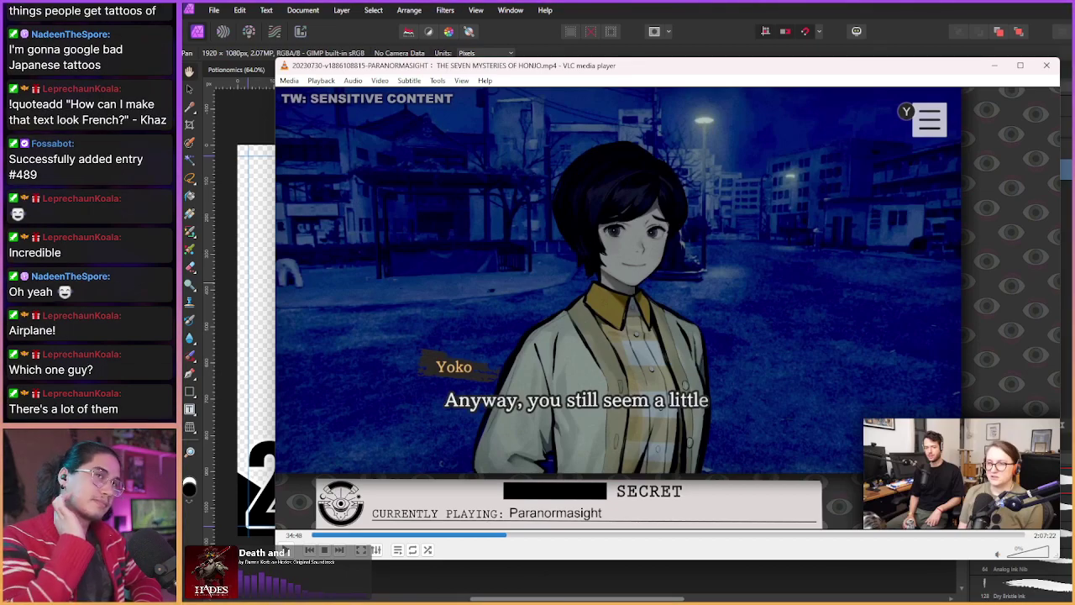
{"action": "key", "text": "shift+Right"}
{"action": "key", "text": "shift+Right"}
{"action": "key", "text": "shift+Right"}
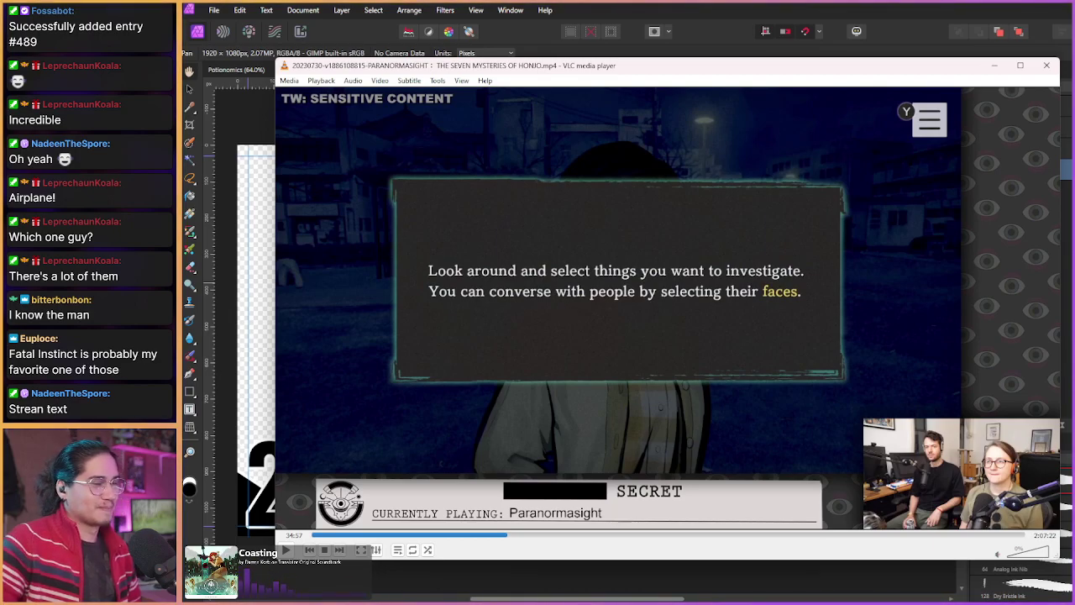
{"action": "key", "text": "shift+Right"}
{"action": "key", "text": "shift+Right"}
{"action": "key", "text": "shift+Right"}
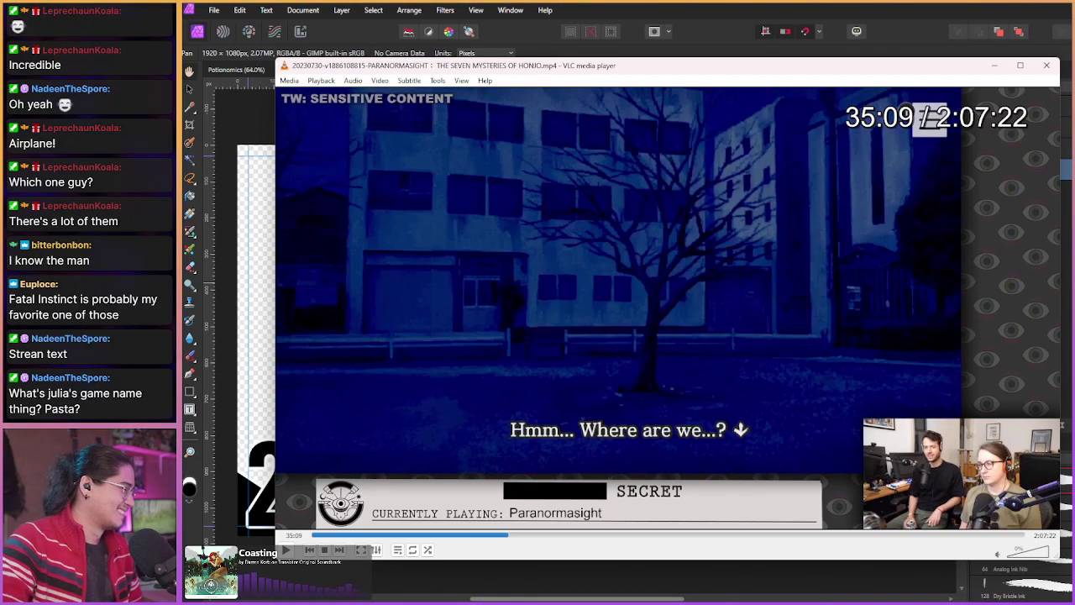
{"action": "key", "text": "shift+Right"}
{"action": "key", "text": "shift+Right"}
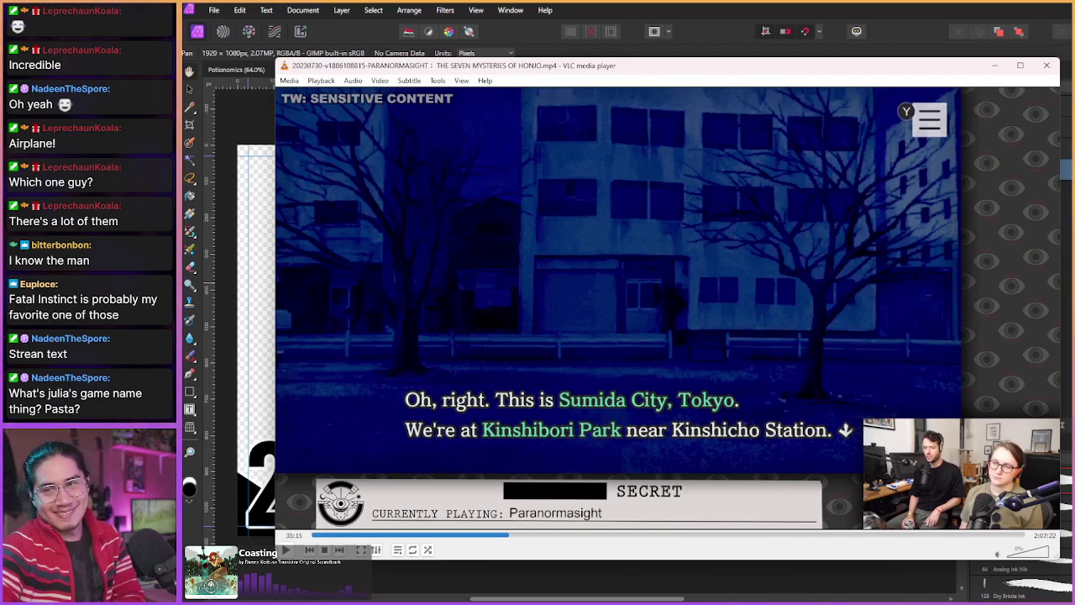
{"action": "key", "text": "shift+Right"}
{"action": "key", "text": "shift+Right"}
{"action": "key", "text": "shift+Right"}
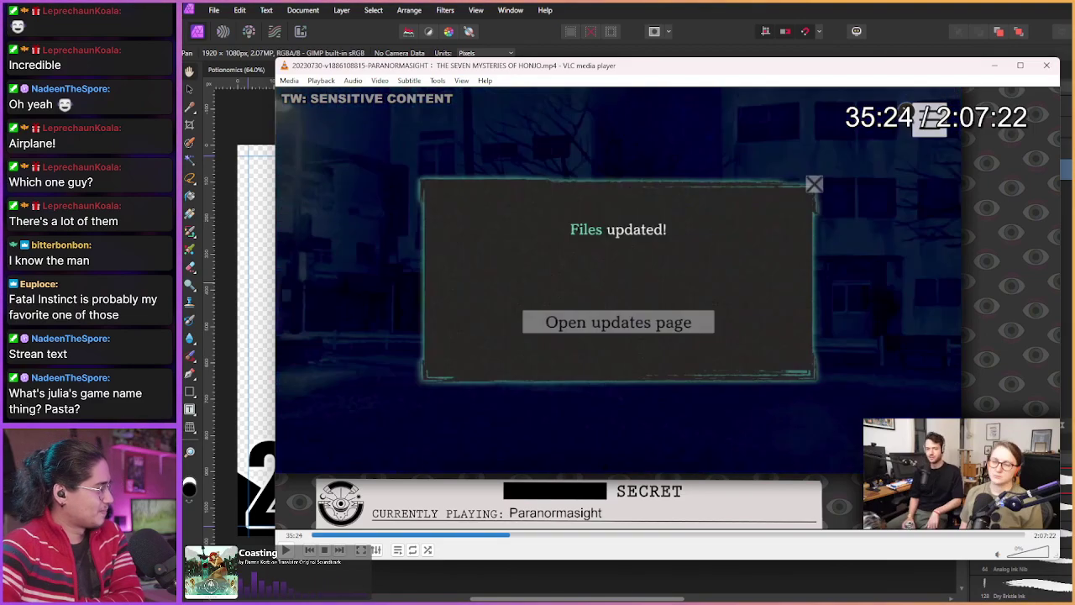
{"action": "key", "text": "shift+Right"}
{"action": "key", "text": "shift+Right"}
{"action": "key", "text": "shift+Right"}
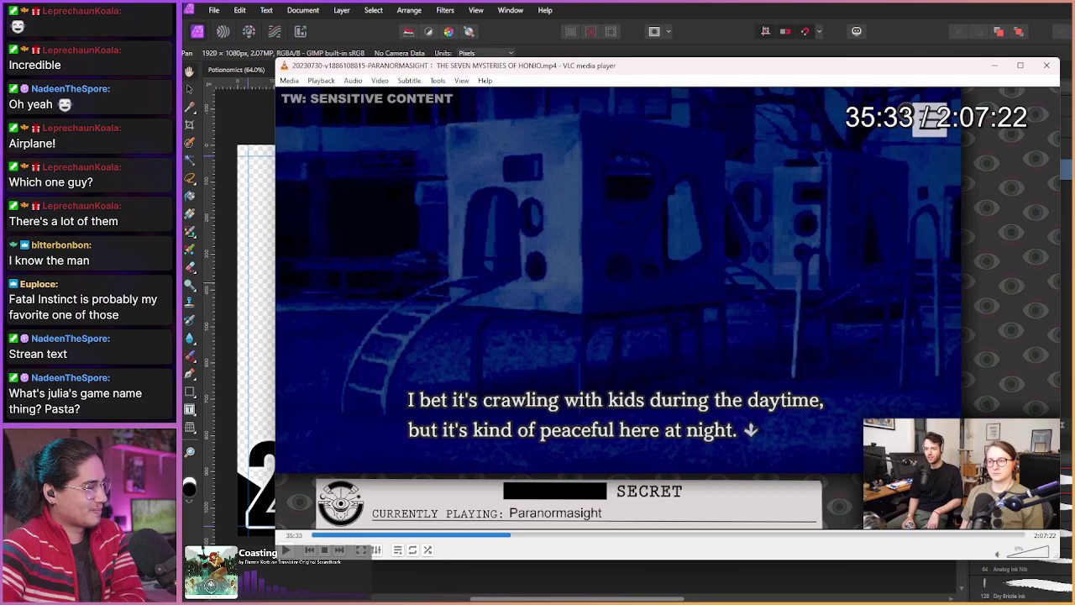
{"action": "key", "text": "shift+Right"}
{"action": "key", "text": "shift+Right"}
{"action": "key", "text": "shift+Right"}
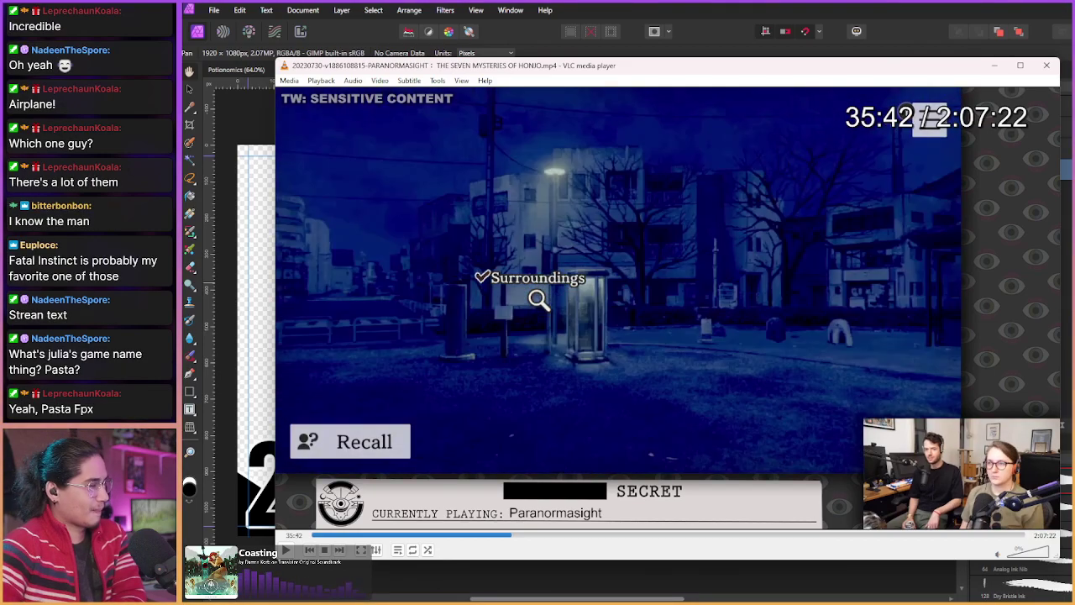
{"action": "key", "text": "shift+Right"}
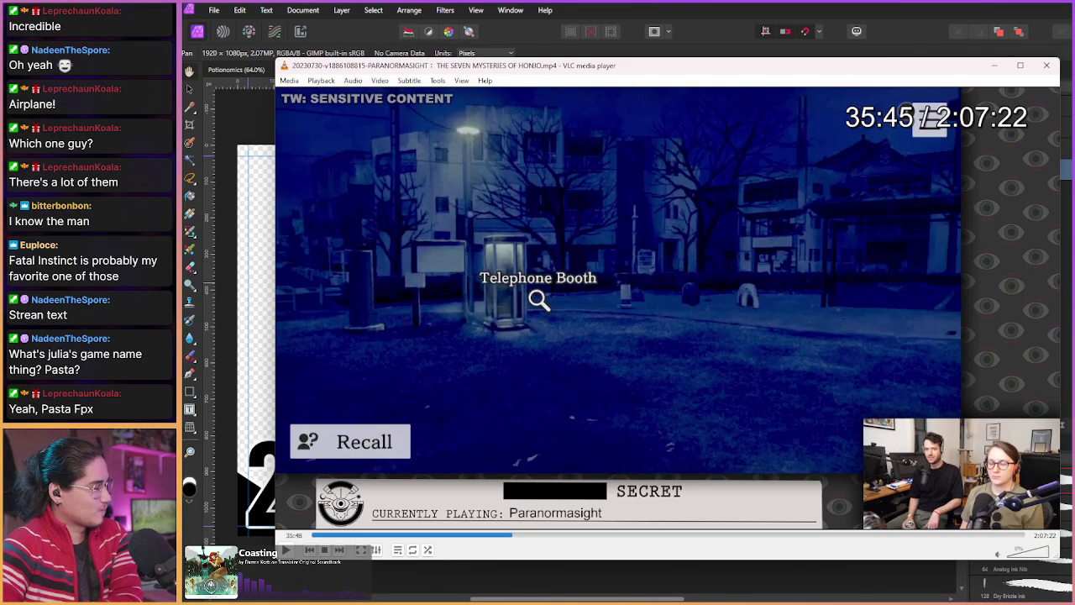
{"action": "key", "text": "shift+Right"}
{"action": "key", "text": "shift+Right"}
{"action": "key", "text": "shift+Right"}
{"action": "key", "text": "shift+Right"}
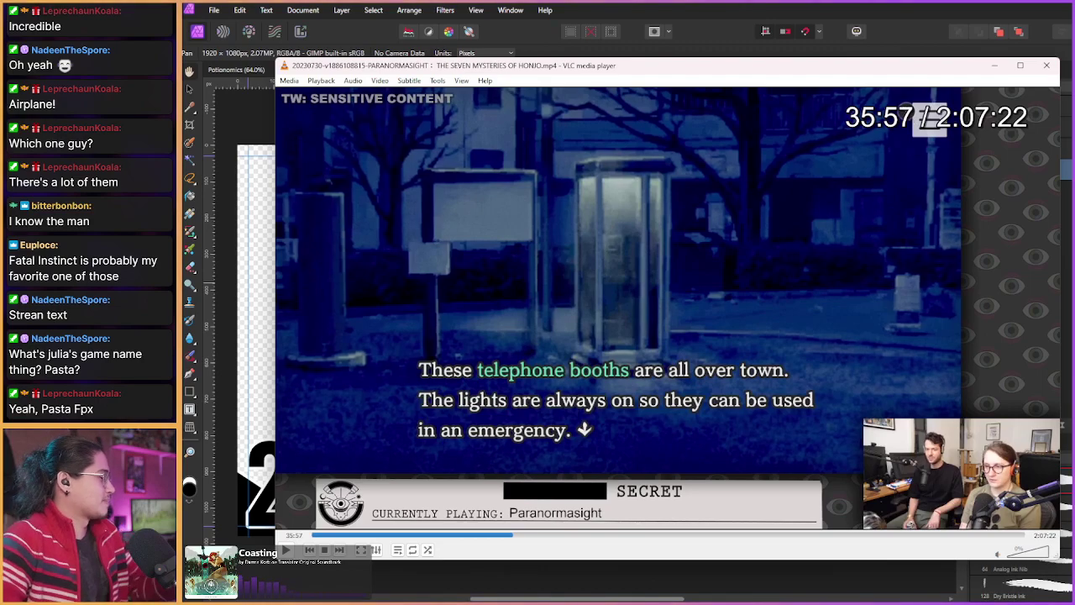
{"action": "key", "text": "shift+Right"}
{"action": "key", "text": "shift+Right"}
{"action": "key", "text": "shift+Right"}
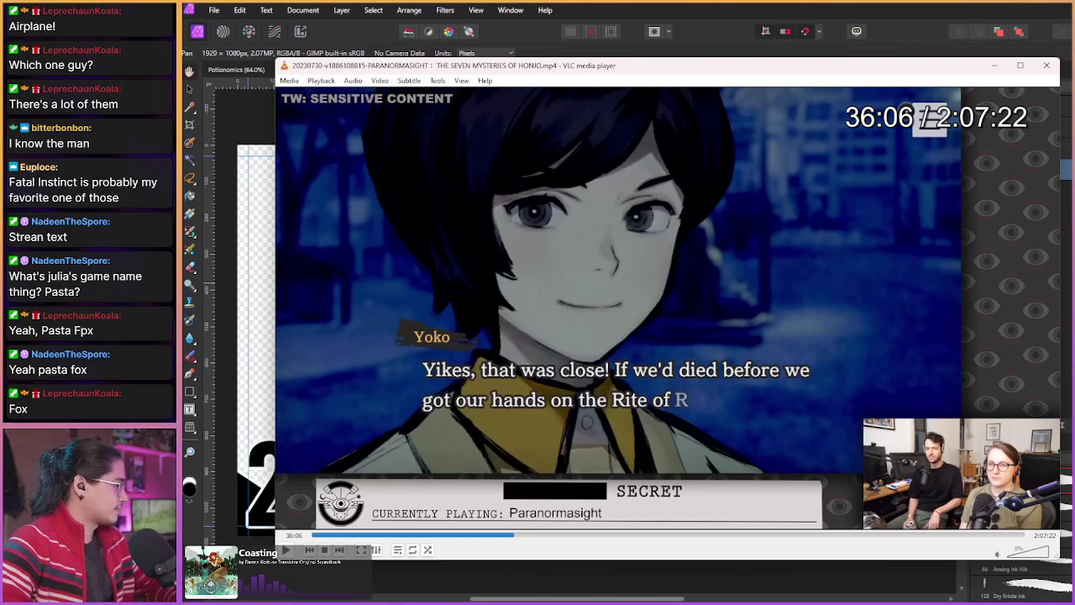
{"action": "key", "text": "shift+Right"}
{"action": "key", "text": "shift+Right"}
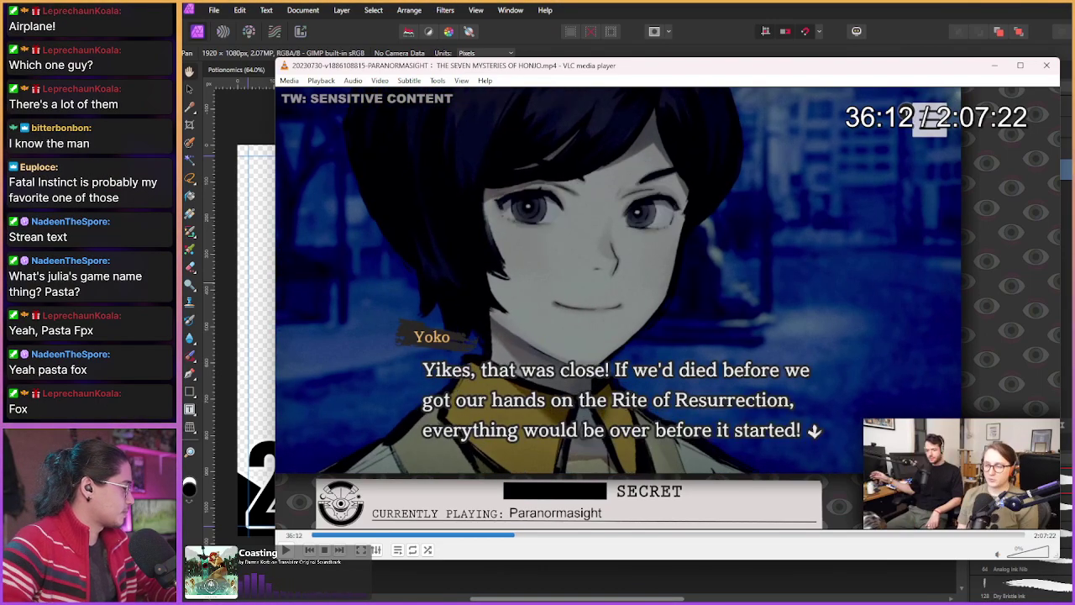
{"action": "key", "text": "shift+Right"}
{"action": "key", "text": "shift+Right"}
{"action": "key", "text": "shift+Right"}
{"action": "key", "text": "shift+Right"}
{"action": "key", "text": "shift+Right"}
{"action": "key", "text": "shift+Right"}
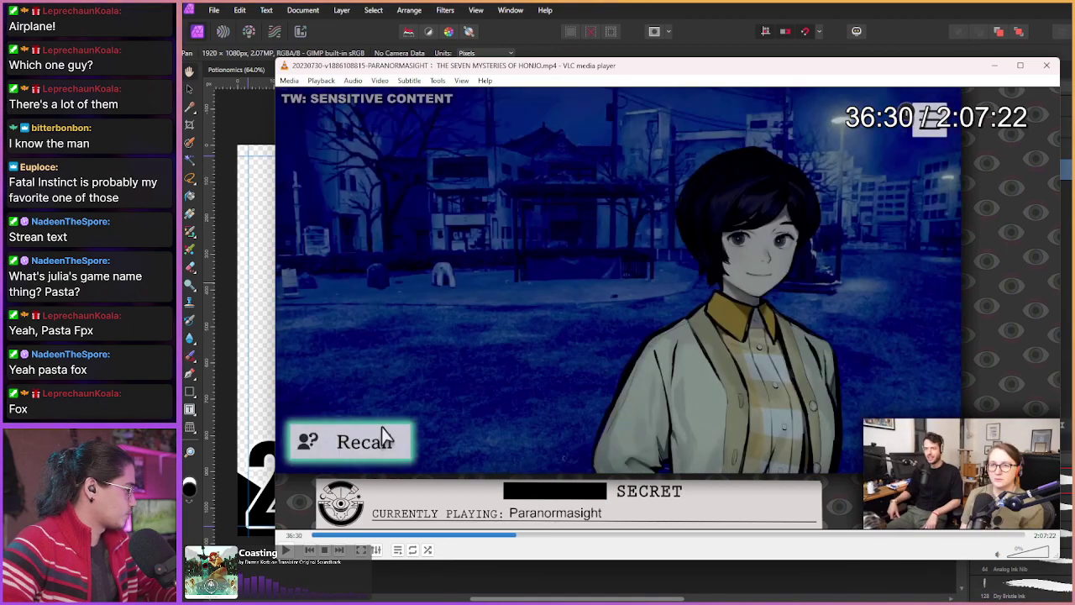
Step: Reach the sepia street scene at 38:21 and save it as a vlcsnap PNG snapshot
{"action": "key", "text": "alt+Left"}
{"action": "key", "text": "alt+Left"}
{"action": "key", "text": "alt+Right"}
{"action": "key", "text": "alt+Right"}
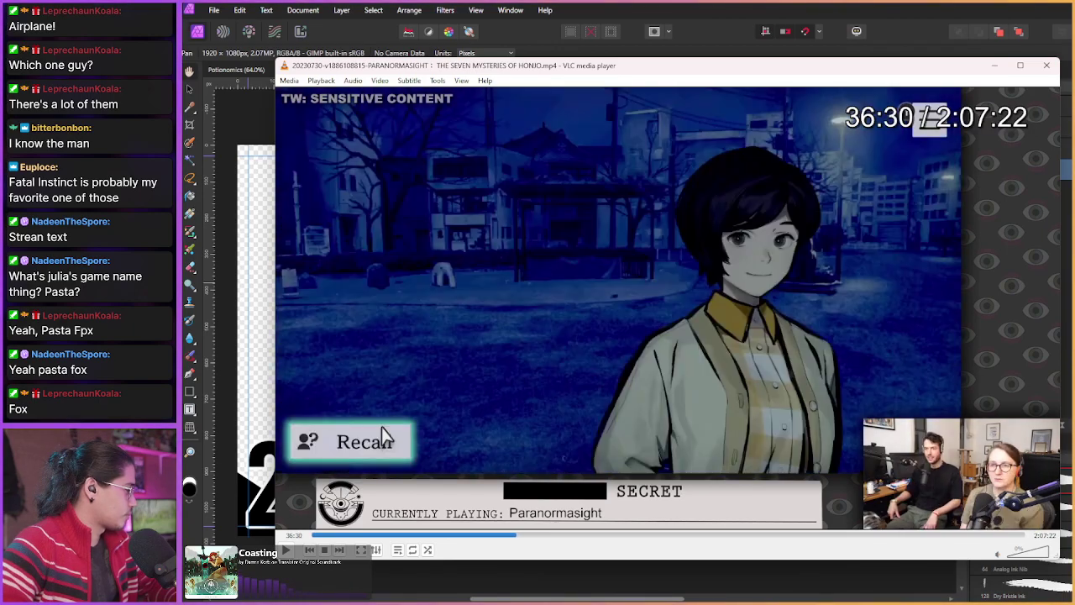
{"action": "key", "text": "shift+Right"}
{"action": "key", "text": "shift+Right"}
{"action": "key", "text": "shift+Right"}
{"action": "key", "text": "shift+Right"}
{"action": "key", "text": "shift+Right"}
{"action": "key", "text": "shift+Right"}
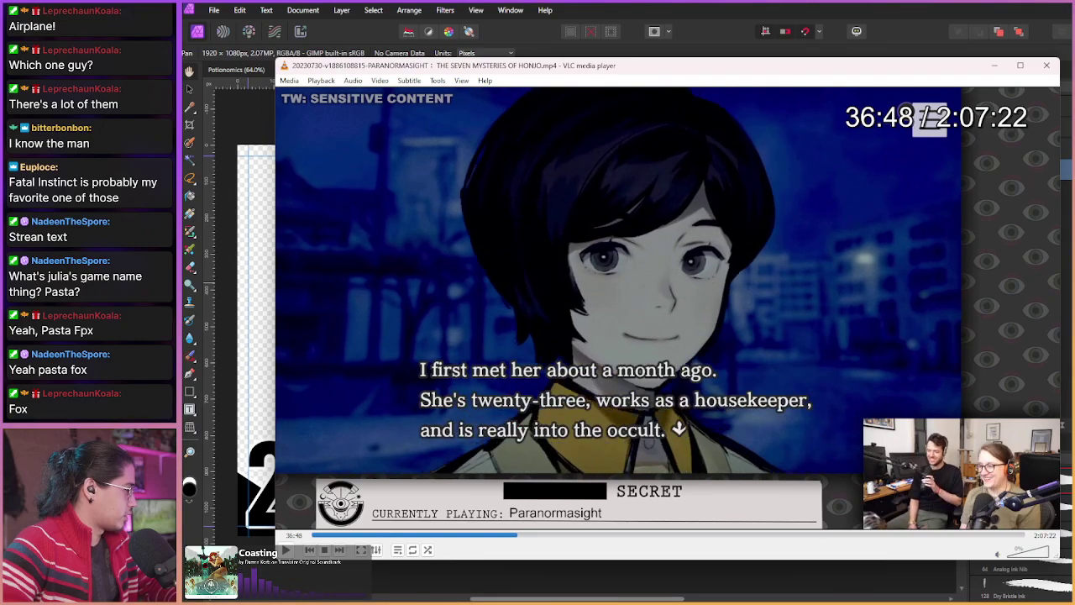
{"action": "key", "text": "shift+Right"}
{"action": "key", "text": "shift+Right"}
{"action": "key", "text": "shift+Right"}
{"action": "key", "text": "shift+Right"}
{"action": "key", "text": "shift+Right"}
{"action": "key", "text": "shift+Right"}
{"action": "key", "text": "shift+Right"}
{"action": "key", "text": "shift+Right"}
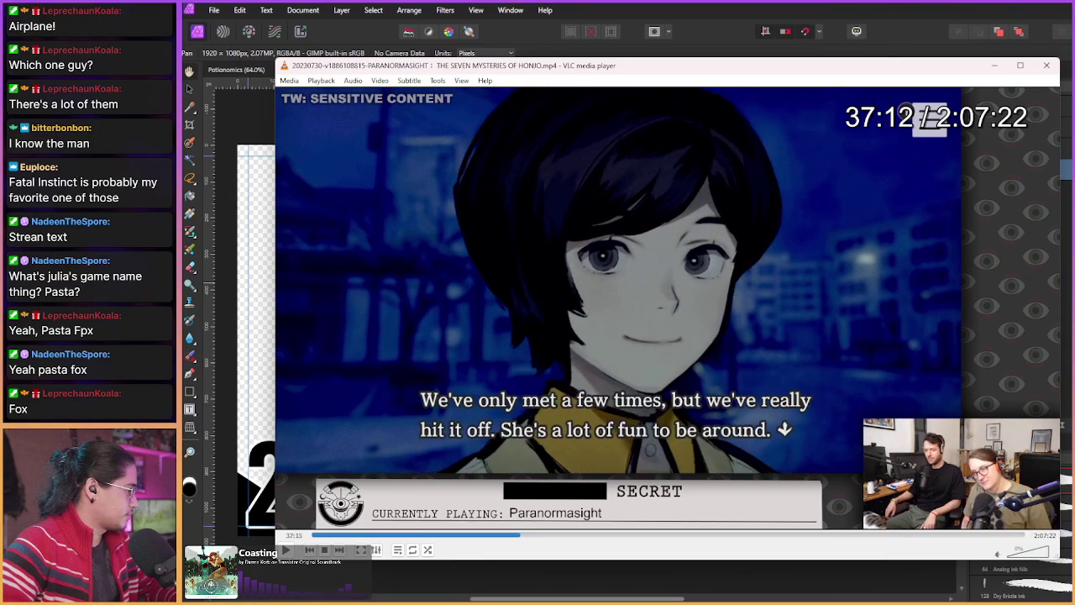
{"action": "key", "text": "shift+Right"}
{"action": "key", "text": "shift+Right"}
{"action": "key", "text": "shift+Right"}
{"action": "key", "text": "shift+Right"}
{"action": "key", "text": "shift+Right"}
{"action": "key", "text": "shift+Right"}
{"action": "key", "text": "shift+Right"}
{"action": "key", "text": "shift+Right"}
{"action": "key", "text": "shift+Right"}
{"action": "key", "text": "shift+Right"}
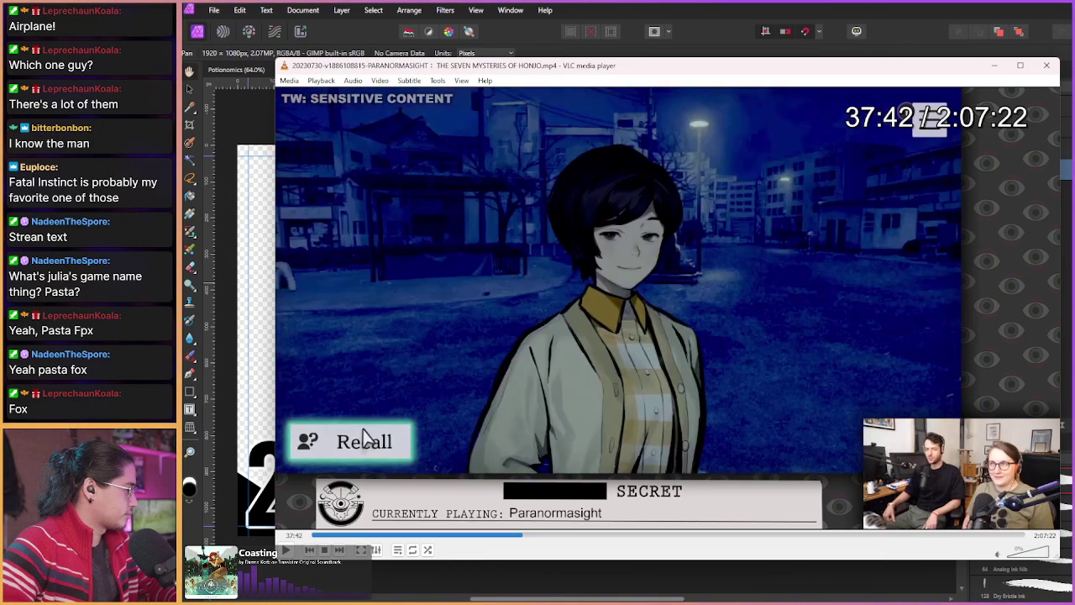
{"action": "key", "text": "shift+Right"}
{"action": "key", "text": "shift+Right"}
{"action": "key", "text": "shift+Right"}
{"action": "key", "text": "shift+Right"}
{"action": "key", "text": "shift+Right"}
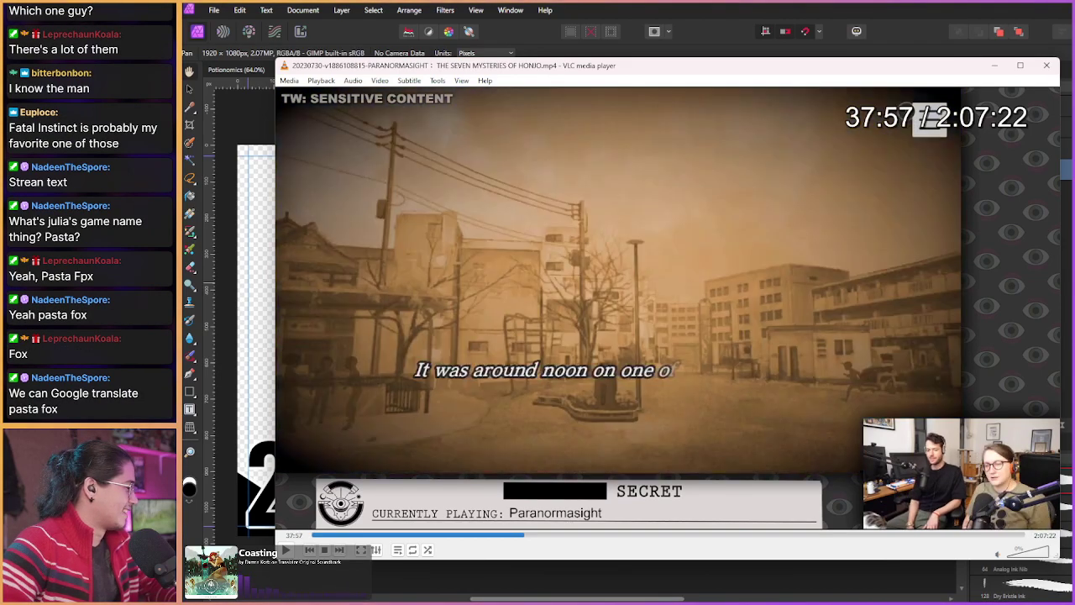
{"action": "key", "text": "shift+Right"}
{"action": "key", "text": "shift+Right"}
{"action": "key", "text": "shift+Right"}
{"action": "key", "text": "shift+Right"}
{"action": "key", "text": "shift+Right"}
{"action": "key", "text": "shift+Right"}
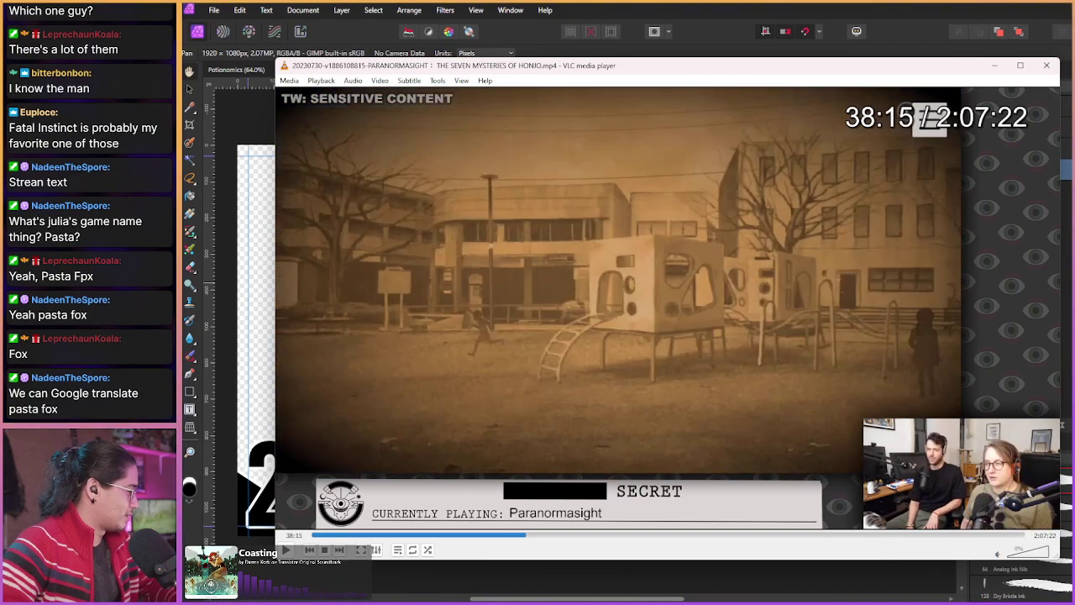
{"action": "key", "text": "shift+Right"}
{"action": "key", "text": "shift+Right"}
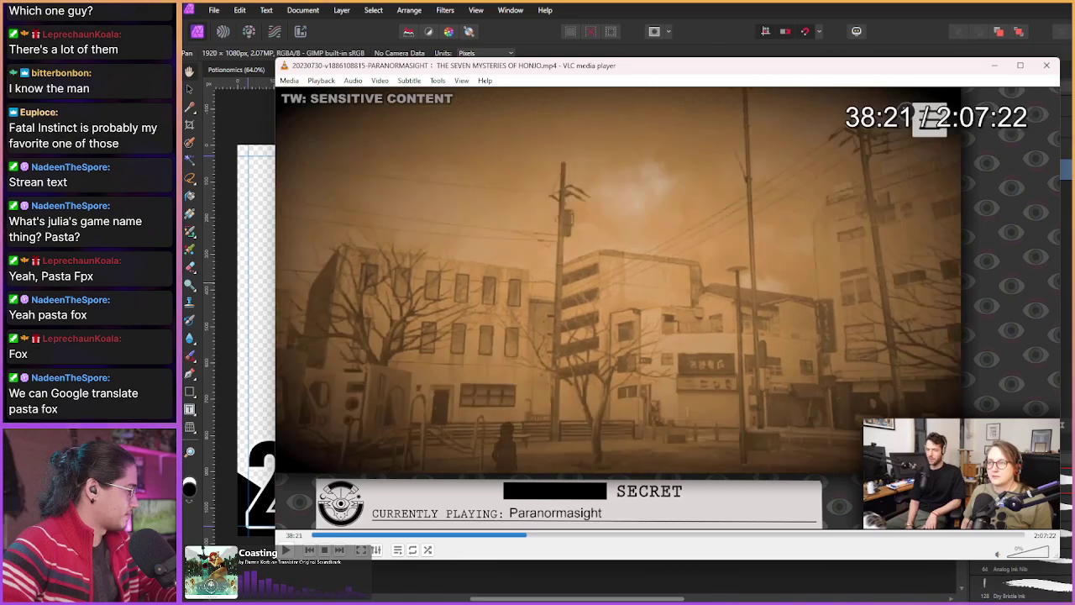
{"action": "key", "text": "shift+s"}
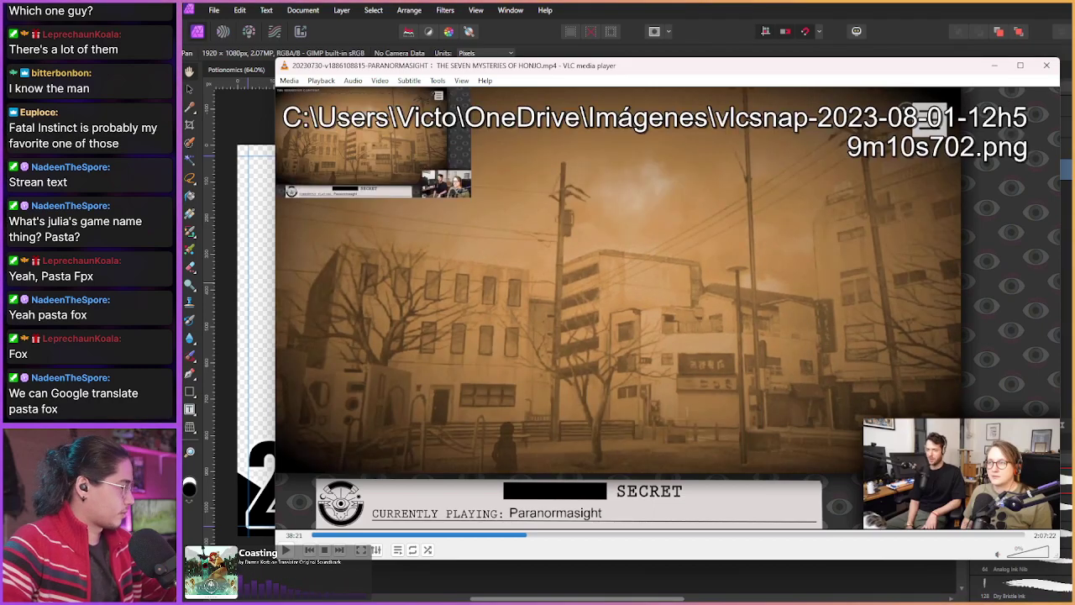
Step: Jump ahead through the footage in larger steps to the bridge scene
{"action": "key", "text": "shift+Right"}
{"action": "key", "text": "shift+Right"}
{"action": "key", "text": "shift+s"}
{"action": "key", "text": "shift+Right"}
{"action": "key", "text": "shift+Right"}
{"action": "key", "text": "shift+Right"}
{"action": "key", "text": "shift+Right"}
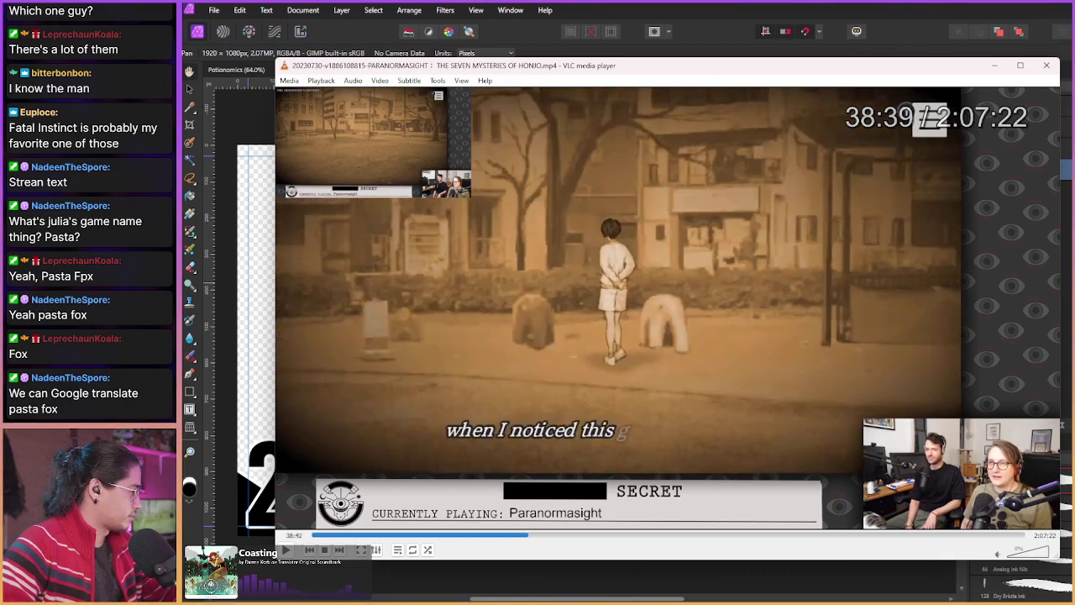
{"action": "key", "text": "shift+Right"}
{"action": "key", "text": "alt+Right"}
{"action": "key", "text": "alt+Right"}
{"action": "key", "text": "alt+Right"}
{"action": "key", "text": "alt+Right"}
{"action": "key", "text": "alt+Right"}
{"action": "key", "text": "alt+Right"}
{"action": "key", "text": "alt+Right"}
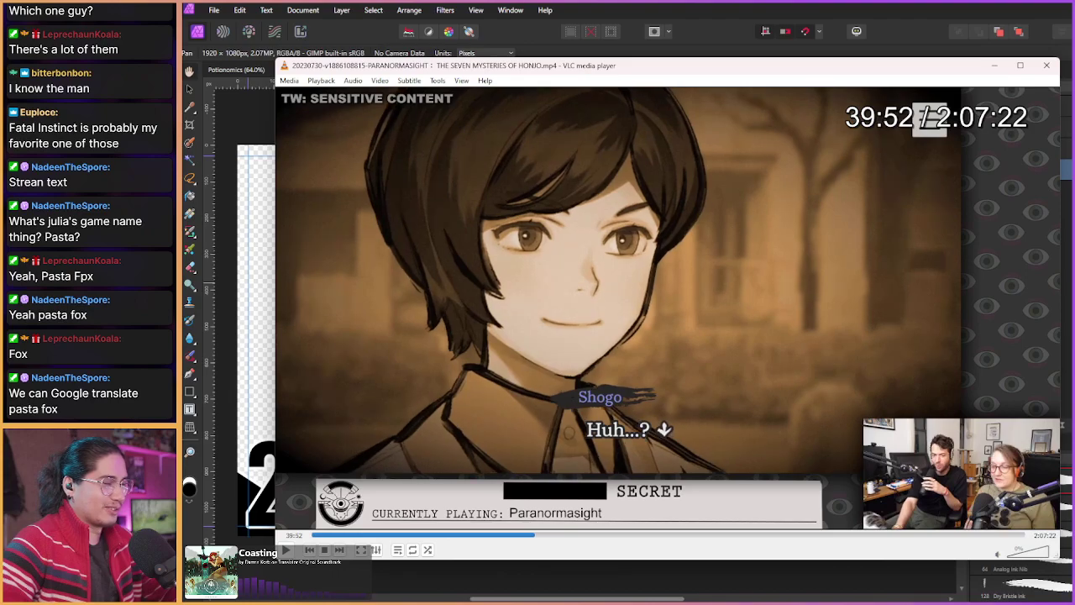
{"action": "key", "text": "alt+Right"}
{"action": "key", "text": "alt+Right"}
{"action": "key", "text": "alt+Right"}
{"action": "key", "text": "alt+Right"}
{"action": "key", "text": "alt+Right"}
{"action": "key", "text": "alt+Right"}
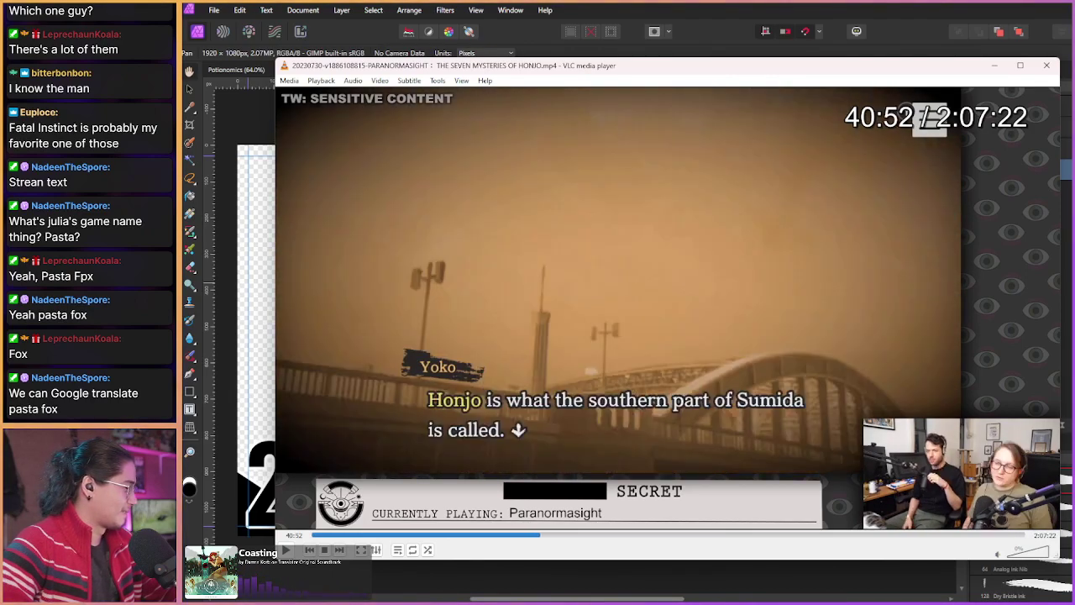
{"action": "key", "text": "alt+Right"}
{"action": "key", "text": "alt+Right"}
{"action": "key", "text": "alt+Right"}
{"action": "key", "text": "alt+Right"}
{"action": "key", "text": "alt+Right"}
{"action": "key", "text": "alt+Right"}
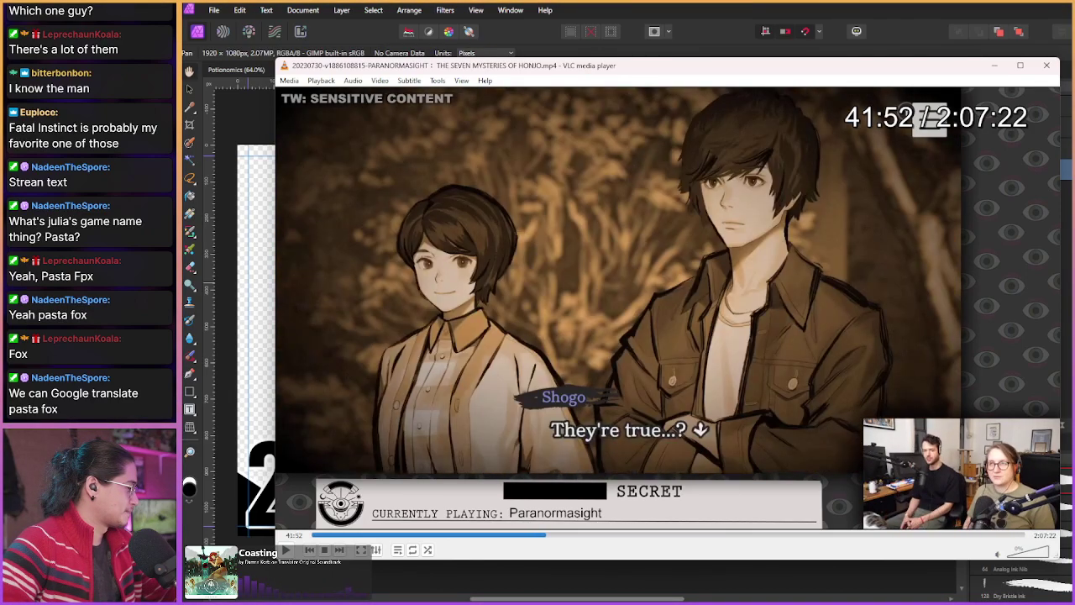
{"action": "key", "text": "alt+Right"}
{"action": "key", "text": "alt+Right"}
{"action": "key", "text": "alt+Right"}
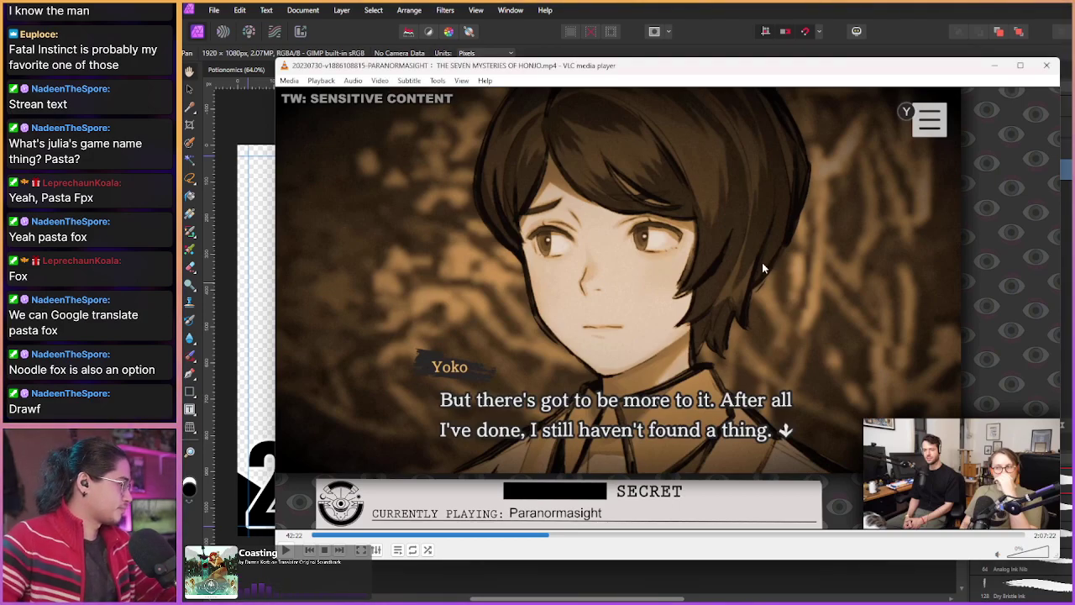
Step: Advance past the canal narration to the Files screen at 43:49 and bring Affinity Photo forward
{"action": "key", "text": "shift+Right"}
{"action": "key", "text": "shift+Right"}
{"action": "key", "text": "shift+Right"}
{"action": "key", "text": "shift+Right"}
{"action": "key", "text": "shift+Right"}
{"action": "key", "text": "shift+Right"}
{"action": "key", "text": "shift+Right"}
{"action": "key", "text": "shift+Right"}
{"action": "key", "text": "shift+Right"}
{"action": "key", "text": "shift+Right"}
{"action": "key", "text": "shift+Right"}
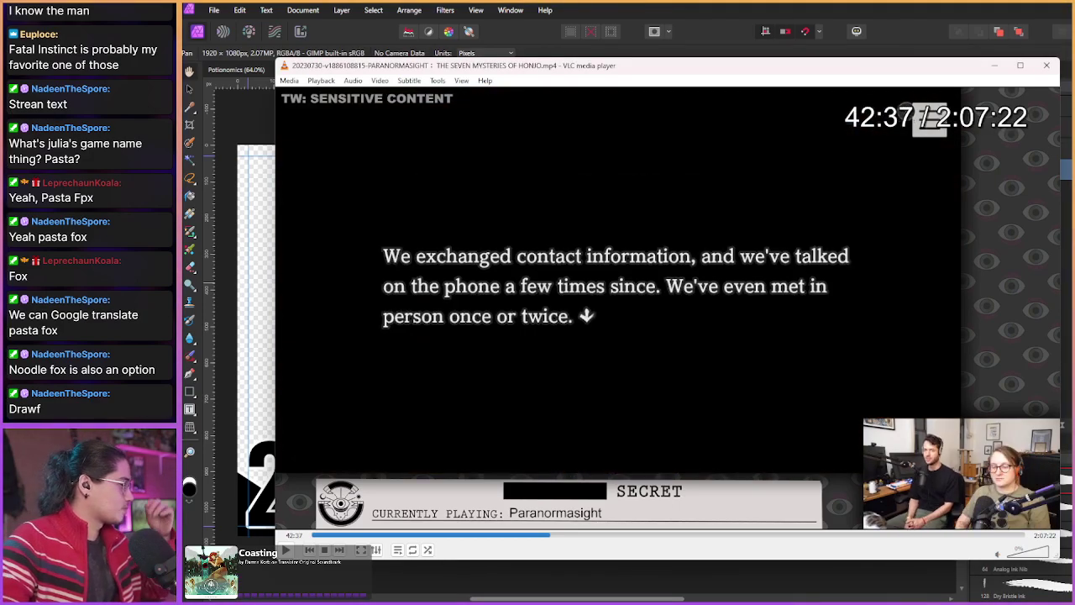
{"action": "key", "text": "shift+Right"}
{"action": "key", "text": "shift+Right"}
{"action": "key", "text": "shift+Right"}
{"action": "key", "text": "shift+Right"}
{"action": "key", "text": "shift+Right"}
{"action": "key", "text": "shift+Right"}
{"action": "key", "text": "shift+Right"}
{"action": "key", "text": "shift+Right"}
{"action": "key", "text": "shift+Right"}
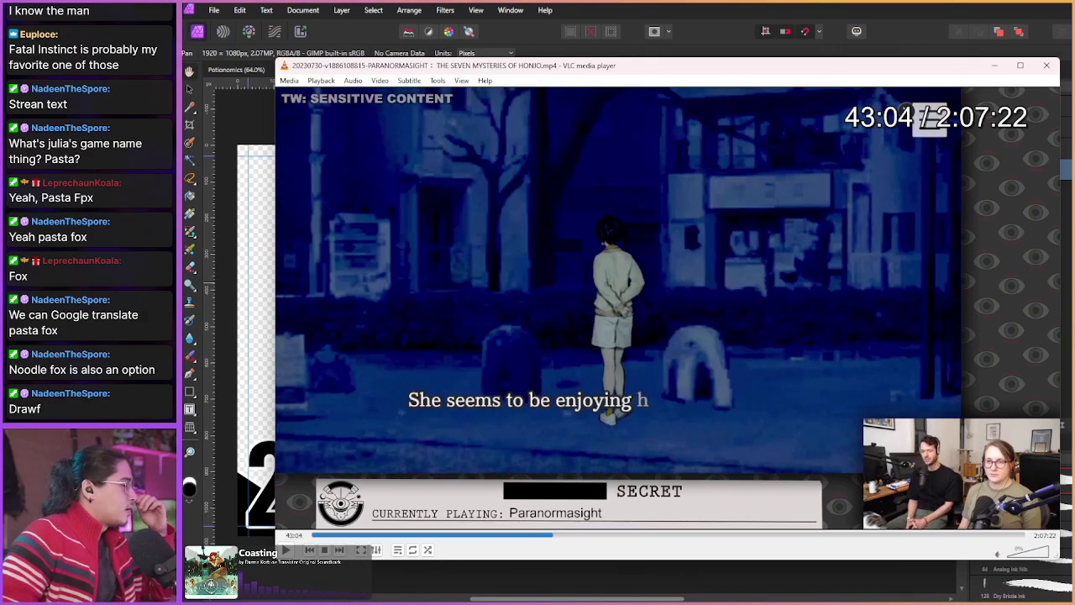
{"action": "key", "text": "shift+Right"}
{"action": "key", "text": "shift+Right"}
{"action": "key", "text": "shift+Right"}
{"action": "key", "text": "shift+Right"}
{"action": "key", "text": "shift+Right"}
{"action": "key", "text": "shift+Right"}
{"action": "key", "text": "shift+Right"}
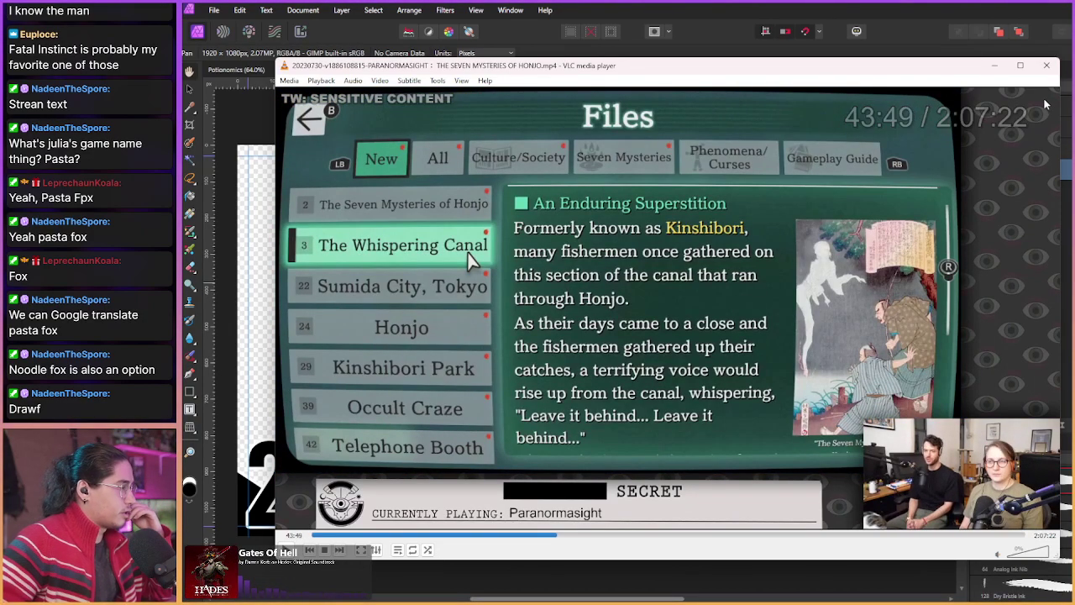
{"action": "key", "text": "alt+Tab"}
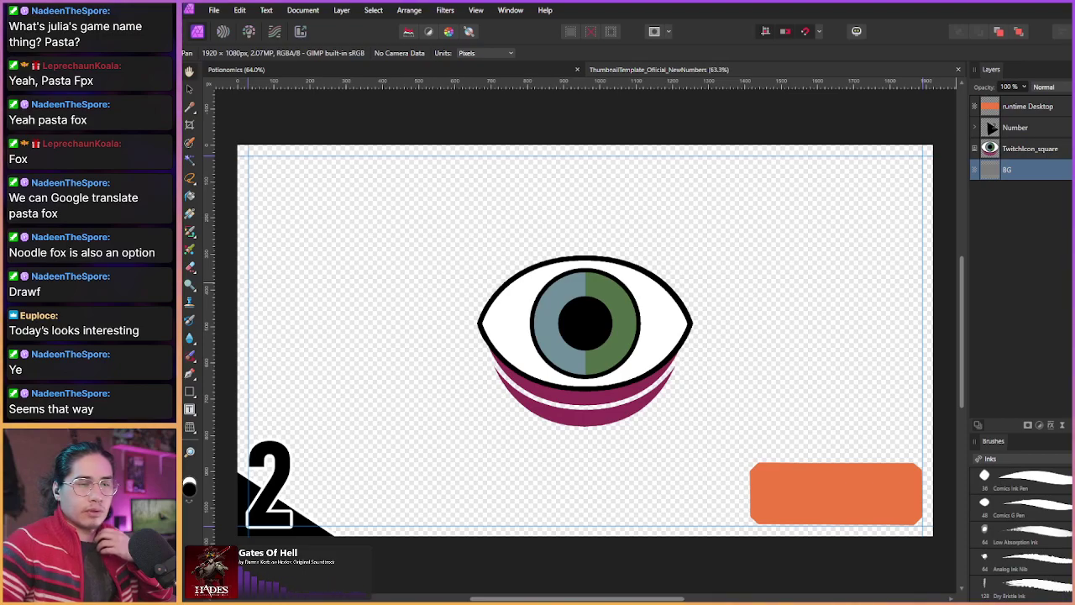
Step: Remove the eye icon and the 2 badge from the template, leaving an empty canvas
{"action": "key", "text": "ctrl+z"}
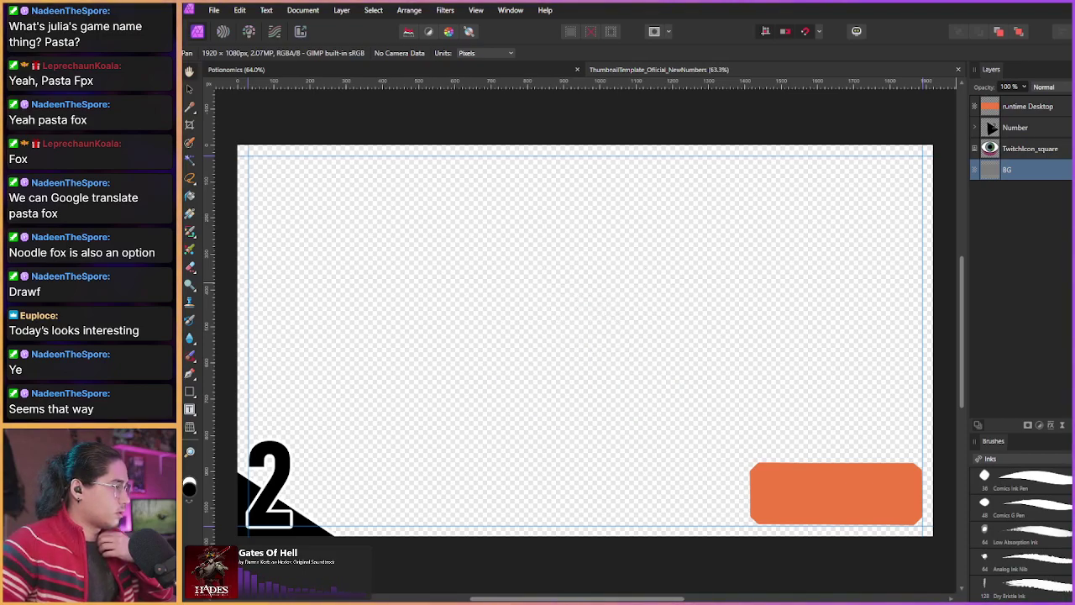
{"action": "key", "text": "ctrl+z"}
{"action": "key", "text": "ctrl+z"}
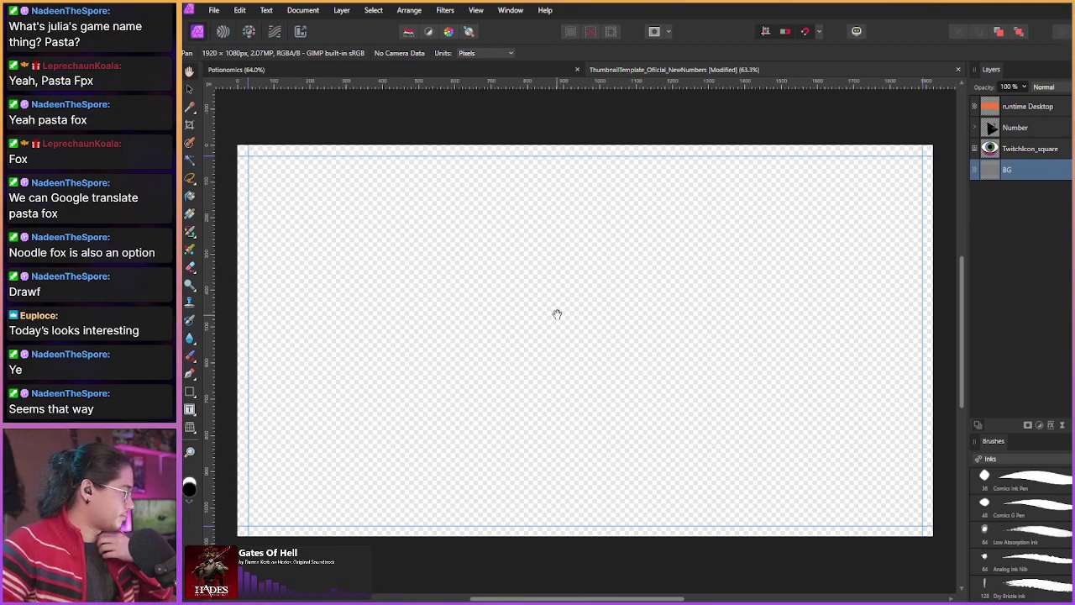
Step: Paste the sepia park vlcsnap and stretch it downward until the park fills the canvas
{"action": "key", "text": "ctrl+v"}
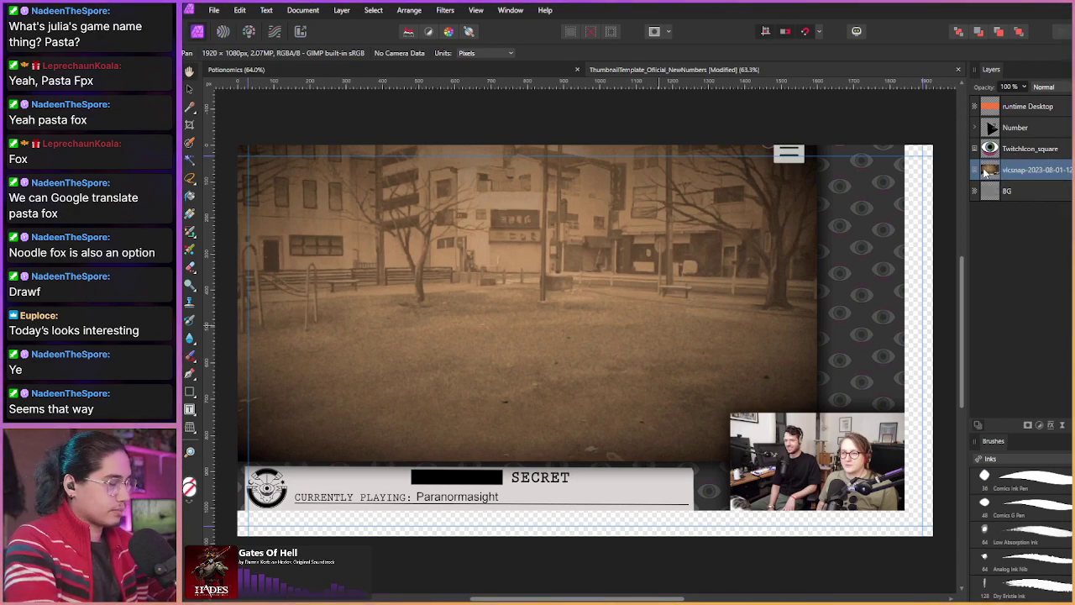
{"action": "left_click", "coordinate": [985, 171]}
{"action": "left_click_drag", "start_coordinate": [557, 514], "coordinate": [561, 577]}
{"action": "scroll", "coordinate": [516, 412], "scroll_direction": "down", "scroll_amount": 3, "text": "ctrl"}
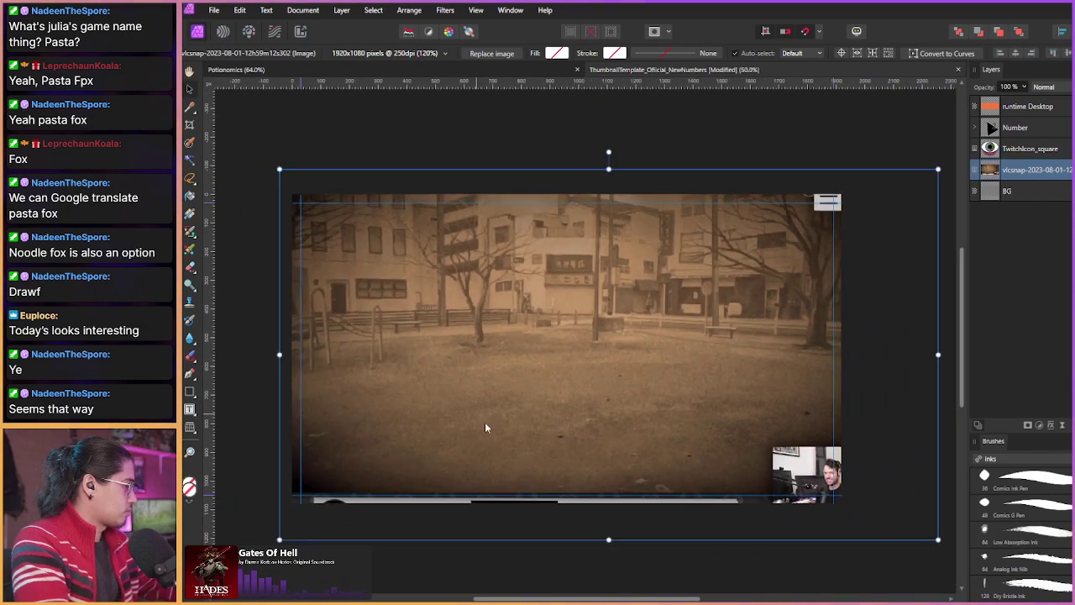
{"action": "left_click_drag", "start_coordinate": [609, 540], "coordinate": [624, 598]}
{"action": "scroll", "coordinate": [480, 432], "scroll_direction": "down", "scroll_amount": 1, "text": "ctrl"}
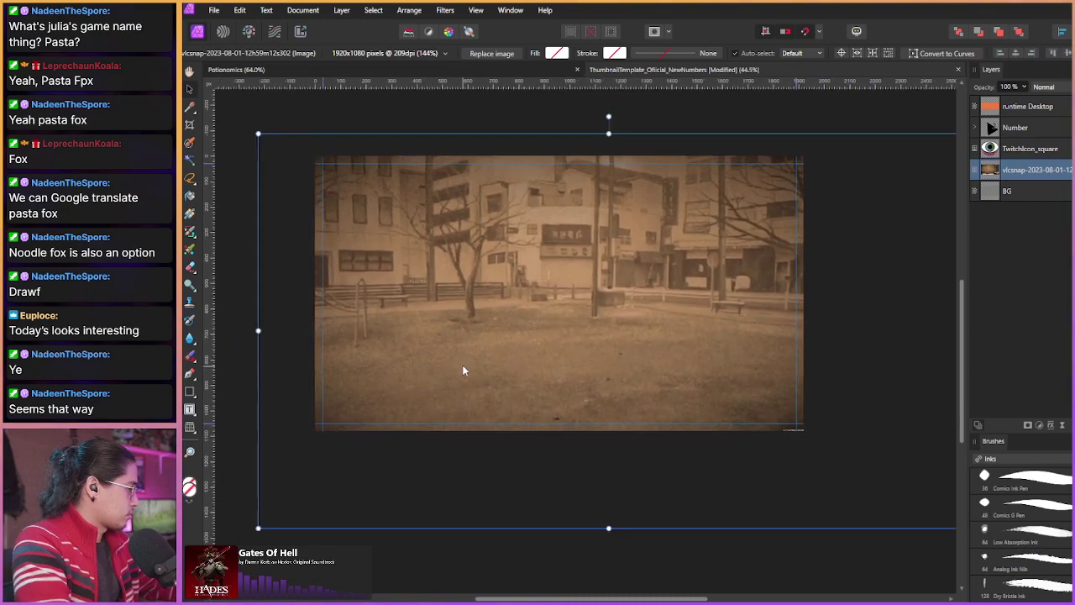
{"action": "left_click_drag", "start_coordinate": [612, 519], "coordinate": [613, 549]}
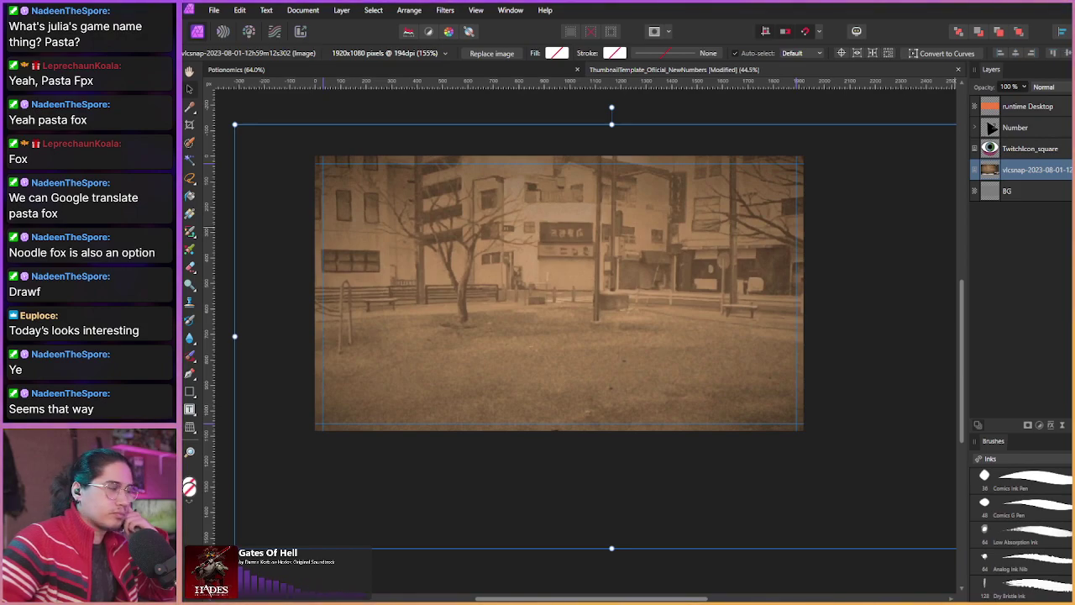
Step: Paste the Julia2023 paper-bag sketch and shrink it onto the right side of the park
{"action": "key", "text": "ctrl+v"}
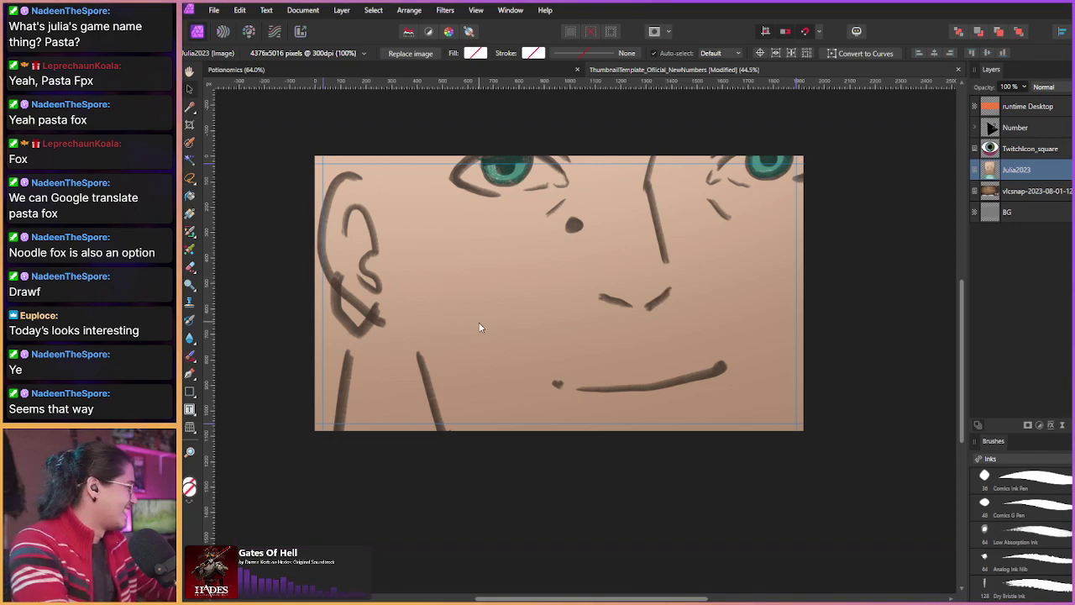
{"action": "scroll", "coordinate": [435, 319], "scroll_direction": "down", "scroll_amount": 5}
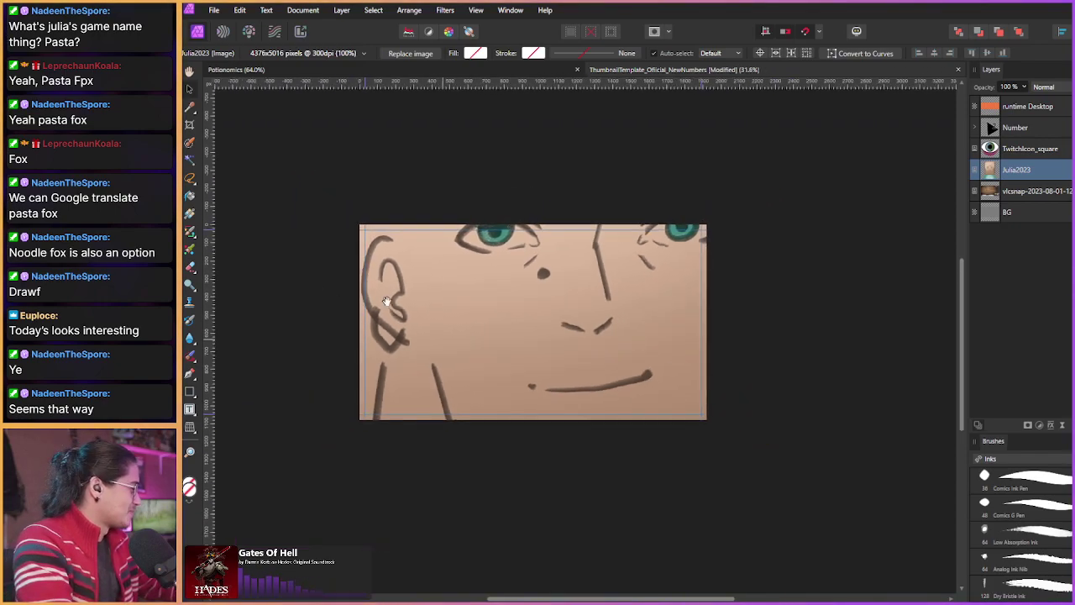
{"action": "scroll", "coordinate": [384, 296], "scroll_direction": "down", "scroll_amount": 2}
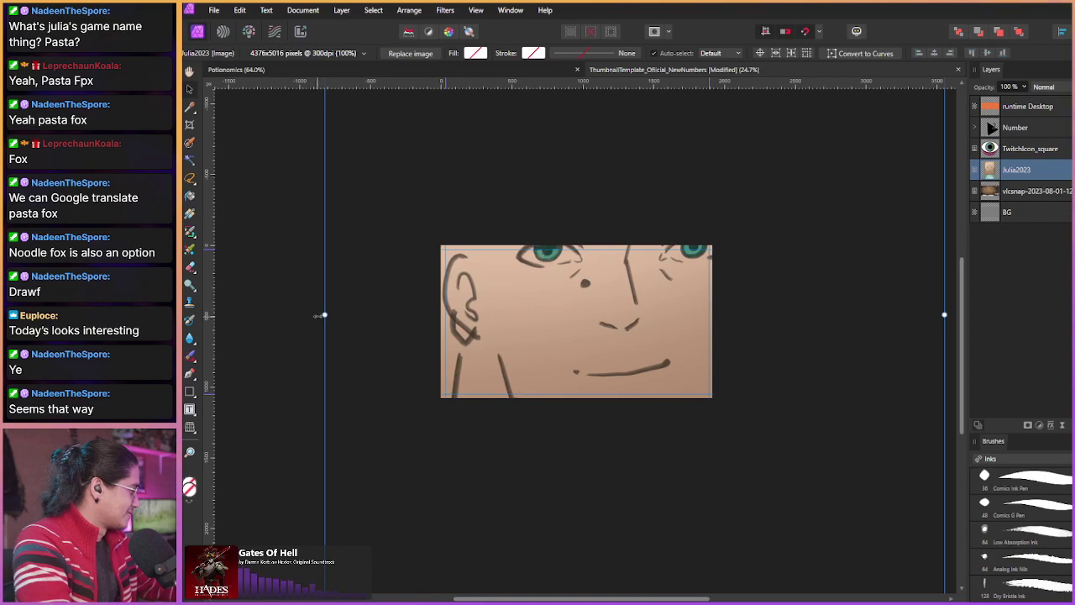
{"action": "mouse_move", "coordinate": [325, 315]}
{"action": "left_mouse_down"}
{"action": "mouse_move", "coordinate": [517, 330]}
{"action": "mouse_move", "coordinate": [622, 365]}
{"action": "mouse_move", "coordinate": [700, 367]}
{"action": "mouse_move", "coordinate": [591, 375]}
{"action": "left_mouse_up"}
{"action": "left_click_drag", "start_coordinate": [568, 323], "coordinate": [532, 322]}
{"action": "left_click_drag", "start_coordinate": [776, 321], "coordinate": [708, 329]}
{"action": "left_click_drag", "start_coordinate": [532, 329], "coordinate": [588, 333]}
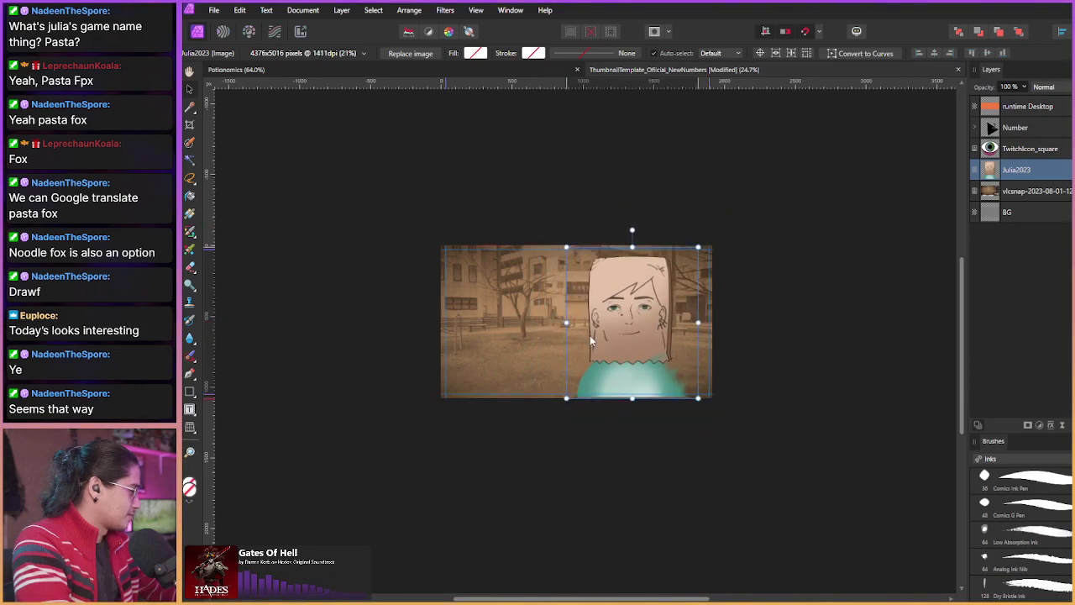
Step: Zoom in and stretch the sketch so it fills the canvas height
{"action": "key", "text": "z"}
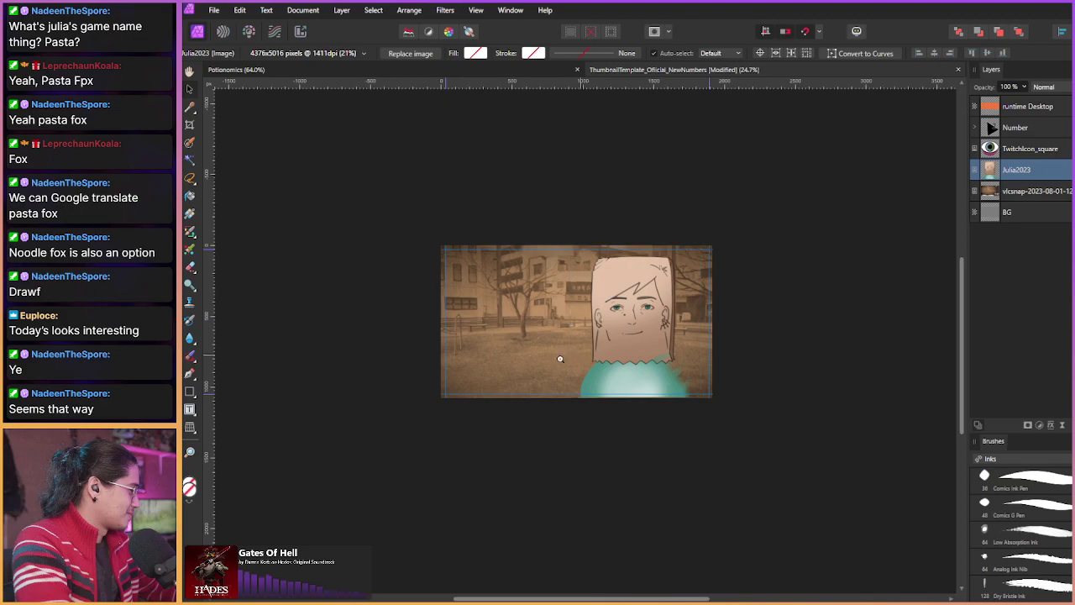
{"action": "left_click_drag", "start_coordinate": [529, 353], "coordinate": [622, 374]}
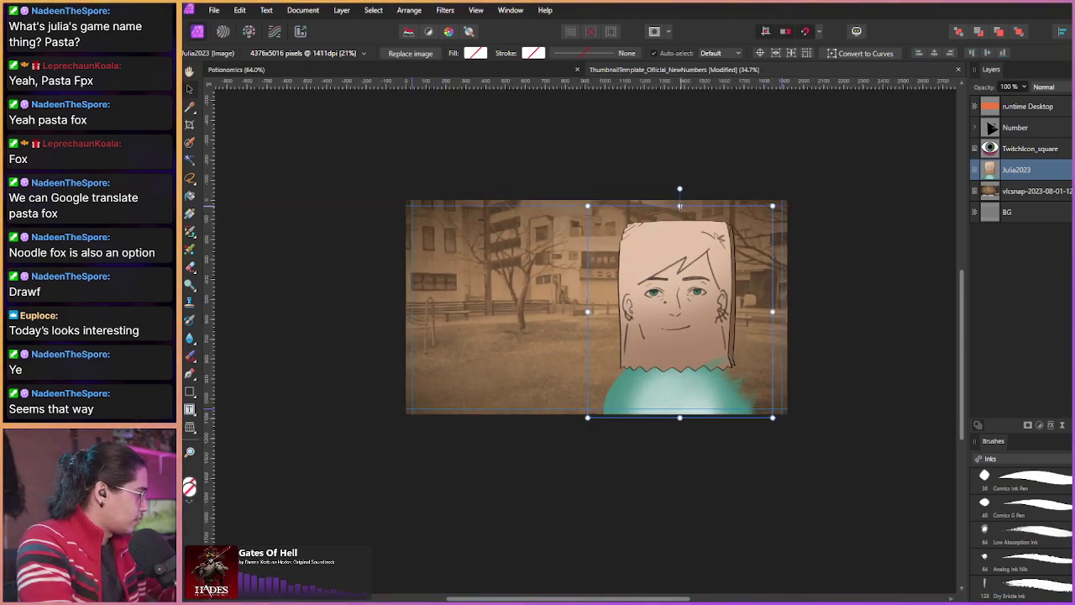
{"action": "left_click_drag", "start_coordinate": [682, 205], "coordinate": [679, 192]}
{"action": "scroll", "coordinate": [528, 249], "scroll_direction": "up", "scroll_amount": 1}
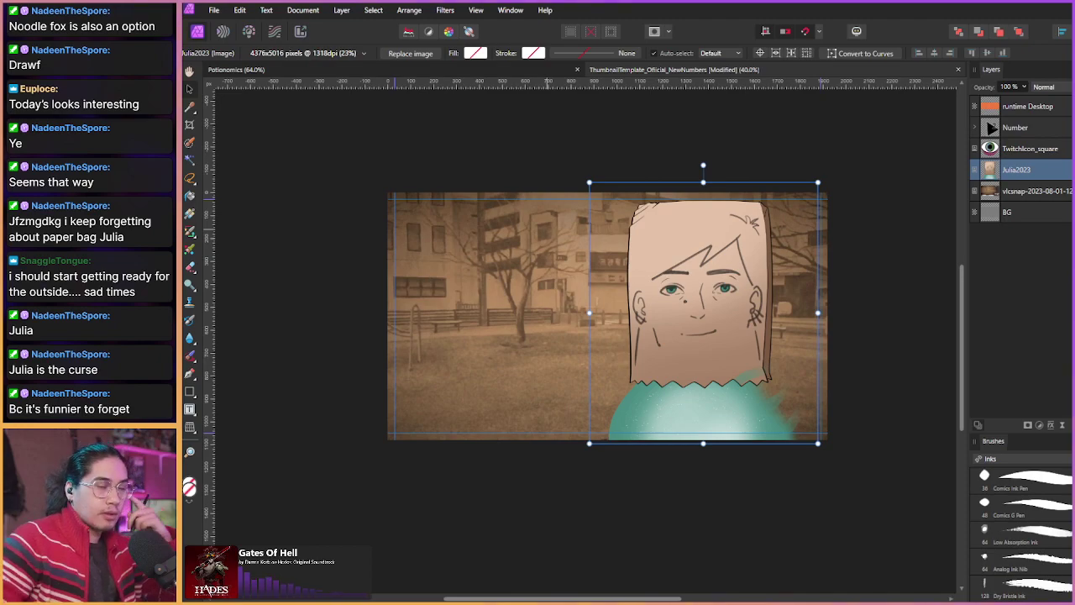
{"action": "key", "text": "alt+Tab"}
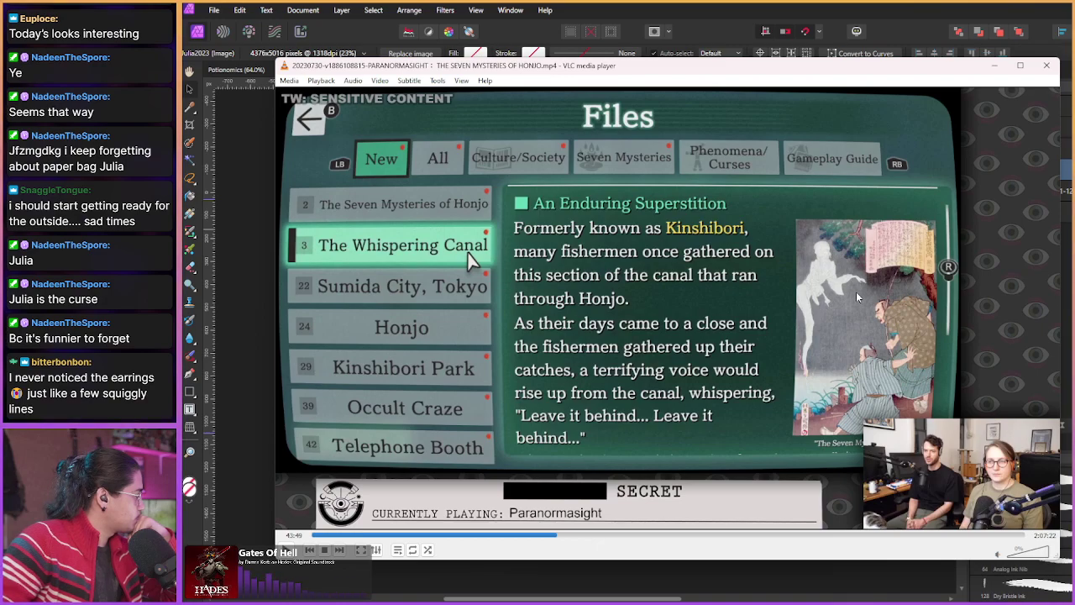
Step: Seek to 44:22, stepping back from Honjo to the Sumida City, Tokyo file entry
{"action": "key", "text": "shift+Right"}
{"action": "key", "text": "shift+Right"}
{"action": "key", "text": "shift+Right"}
{"action": "key", "text": "shift+Right"}
{"action": "key", "text": "shift+Right"}
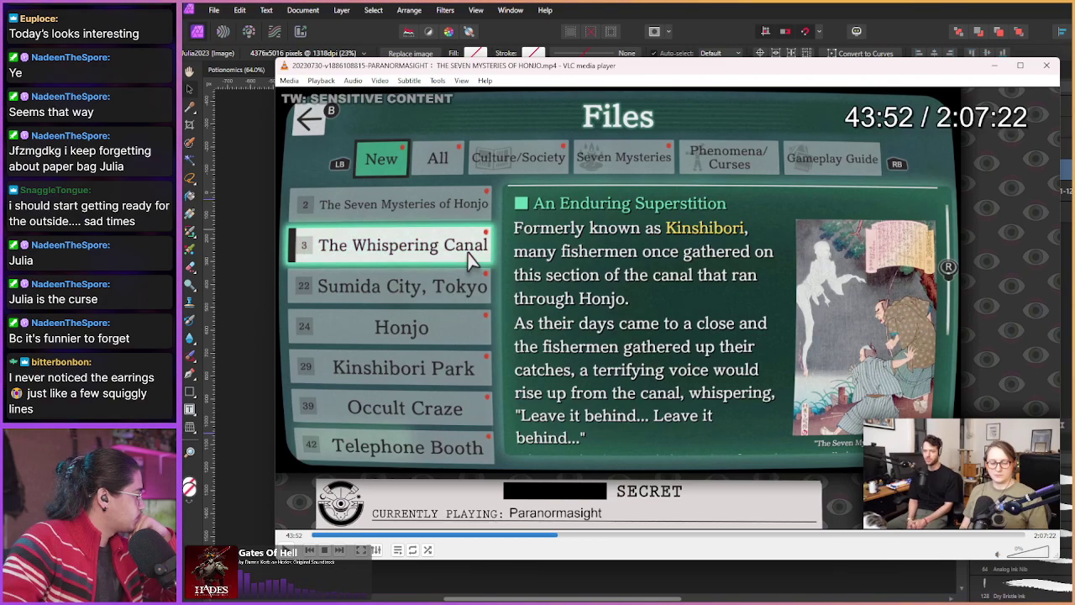
{"action": "key", "text": "shift+Right"}
{"action": "key", "text": "shift+Right"}
{"action": "key", "text": "shift+Right"}
{"action": "key", "text": "shift+Right"}
{"action": "key", "text": "shift+Right"}
{"action": "key", "text": "shift+Right"}
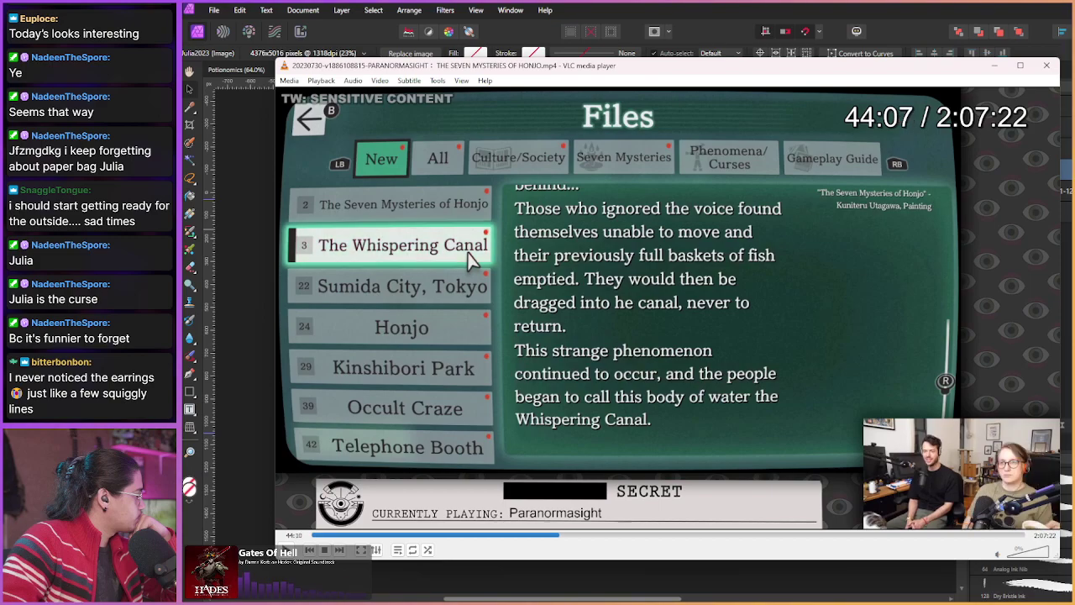
{"action": "key", "text": "shift+Right"}
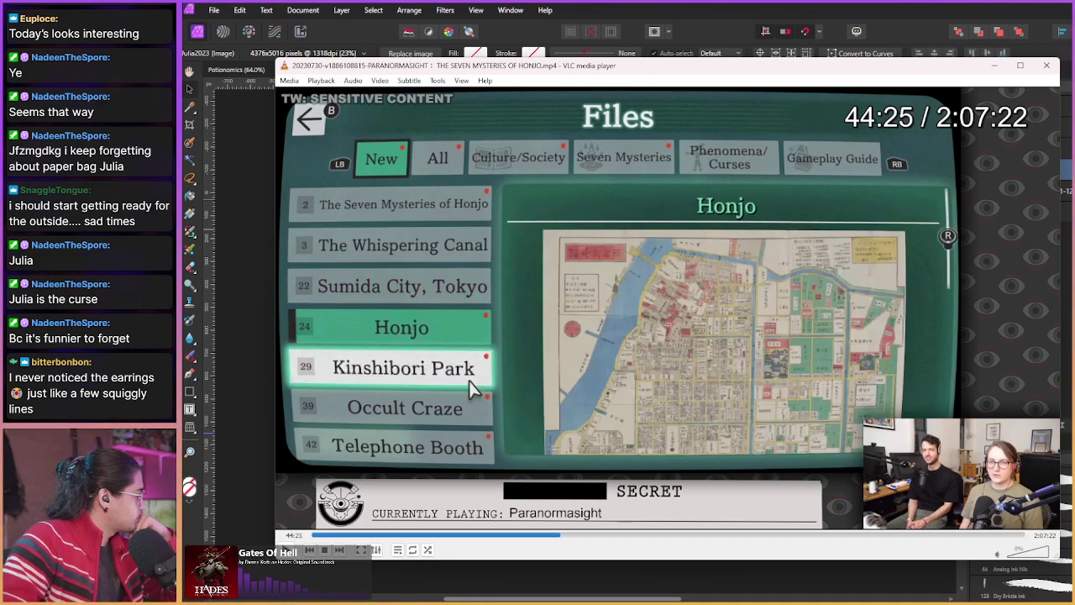
{"action": "key", "text": "shift+Left"}
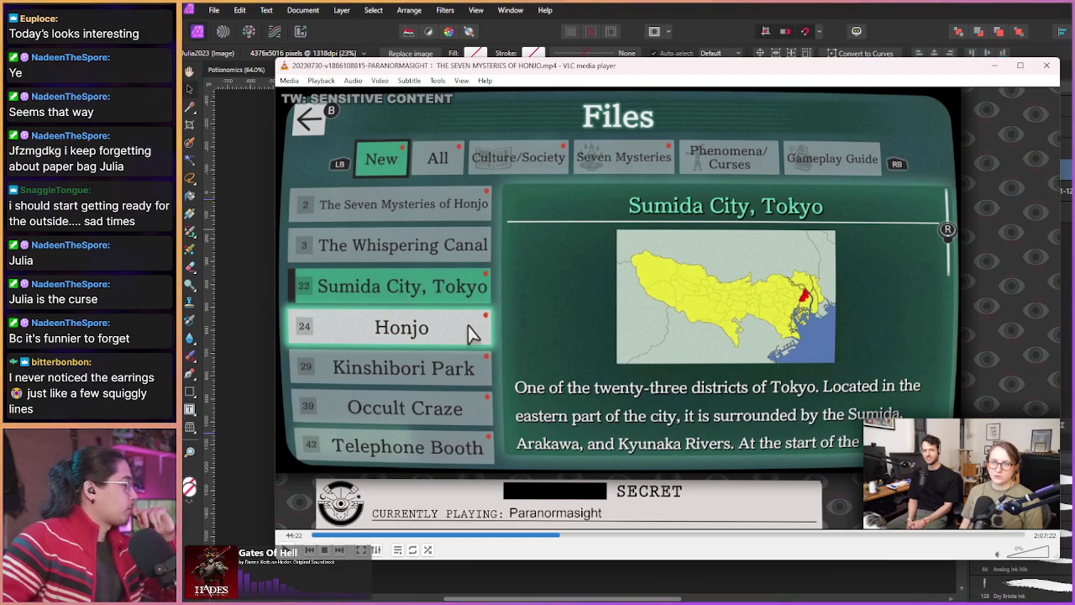
Step: Minimize VLC and zoom in close on Julia's paper-bag face
{"action": "left_click", "coordinate": [994, 65]}
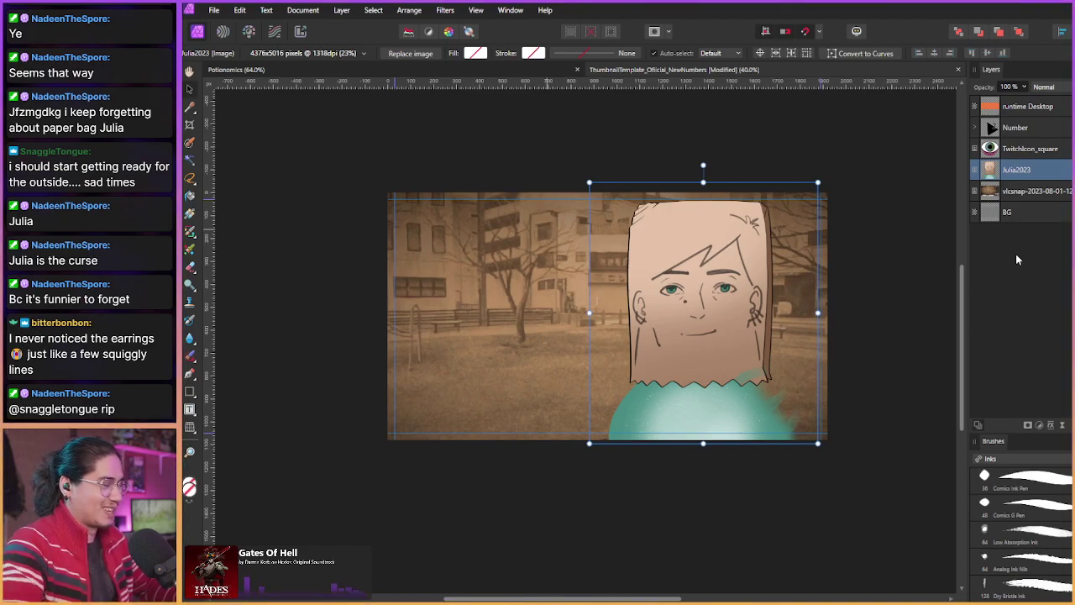
{"action": "key", "text": "z"}
{"action": "left_click_drag", "start_coordinate": [723, 387], "coordinate": [737, 531]}
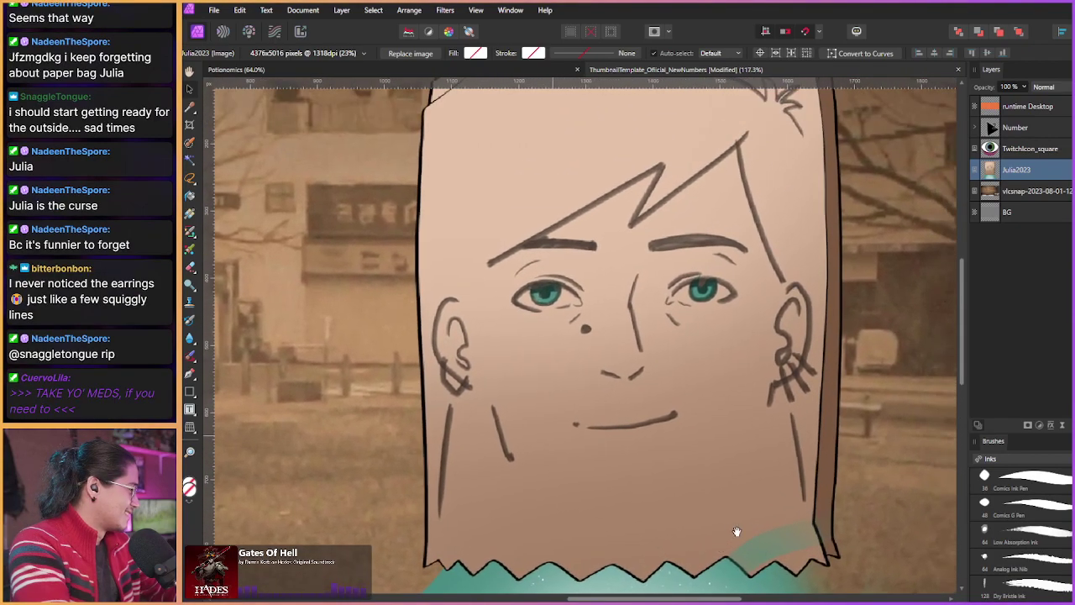
{"action": "mouse_move", "coordinate": [745, 473]}
{"action": "left_mouse_down"}
{"action": "mouse_move", "coordinate": [719, 522]}
{"action": "mouse_move", "coordinate": [740, 473]}
{"action": "left_mouse_up"}
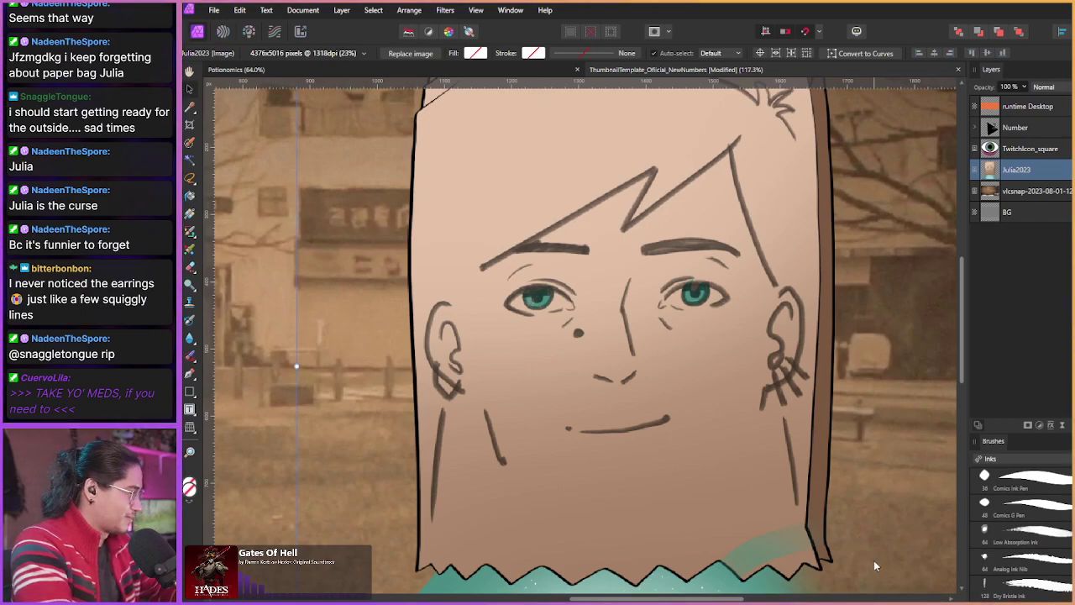
Step: Preview the canvas with panels hidden, then restore the panels and pan slightly left
{"action": "key", "text": "Tab"}
{"action": "scroll", "coordinate": [699, 438], "scroll_direction": "up", "scroll_amount": 3}
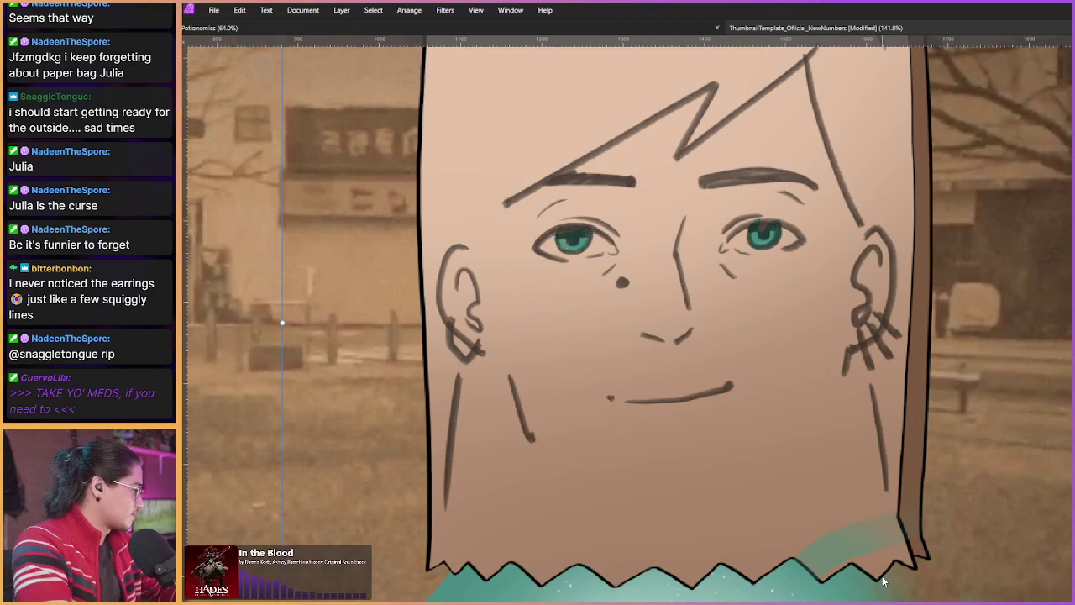
{"action": "scroll", "coordinate": [796, 503], "scroll_direction": "down", "scroll_amount": 5}
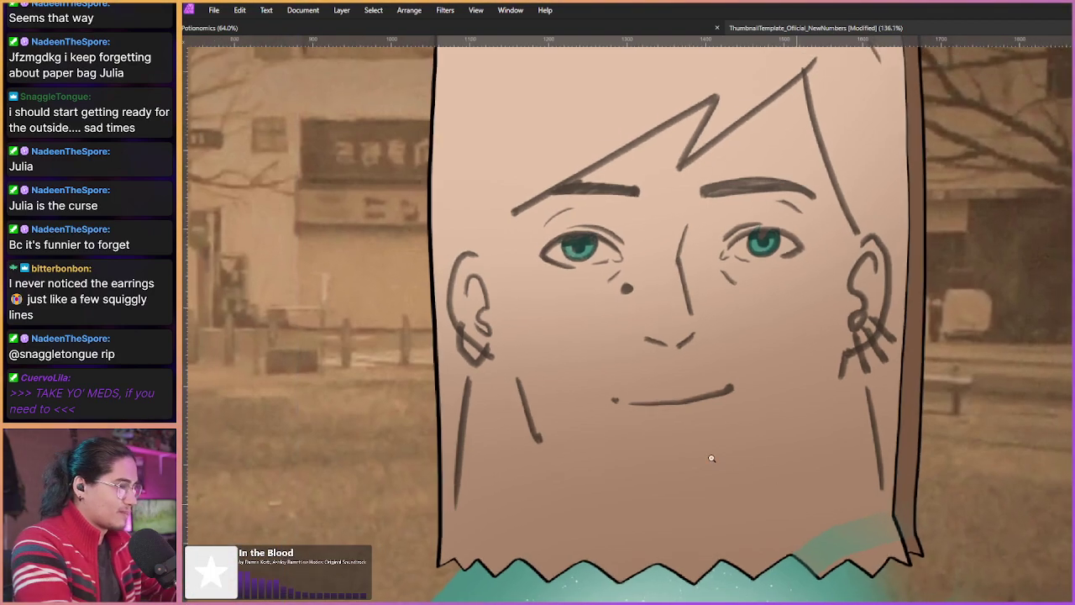
{"action": "key", "text": "Tab"}
{"action": "scroll", "coordinate": [487, 316], "scroll_direction": "down", "scroll_amount": 3}
{"action": "scroll", "coordinate": [487, 317], "scroll_direction": "down", "scroll_amount": 3}
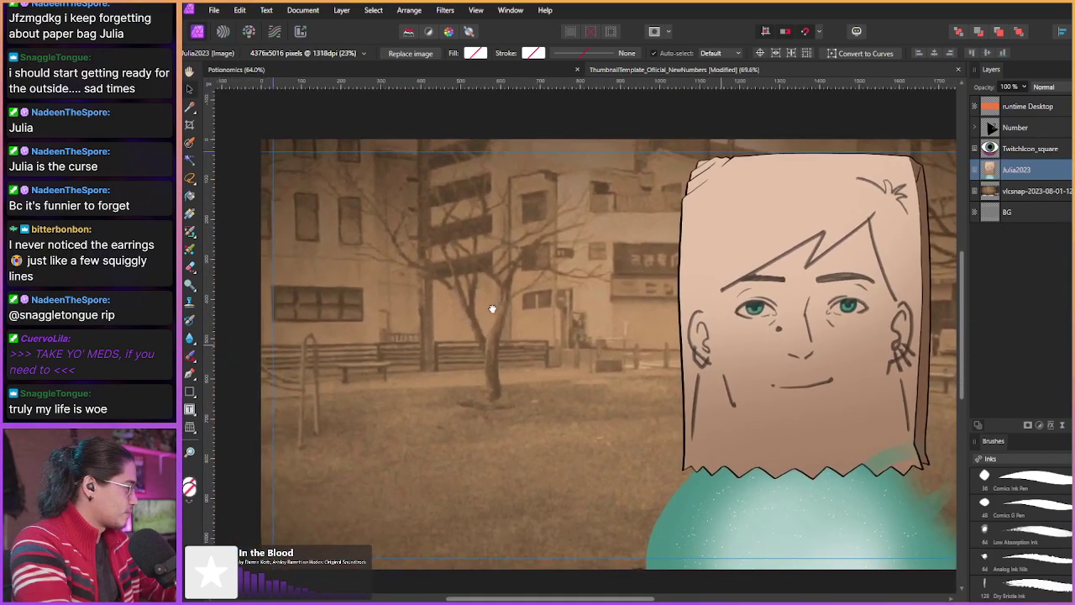
{"action": "left_click_drag", "start_coordinate": [492, 309], "coordinate": [471, 309]}
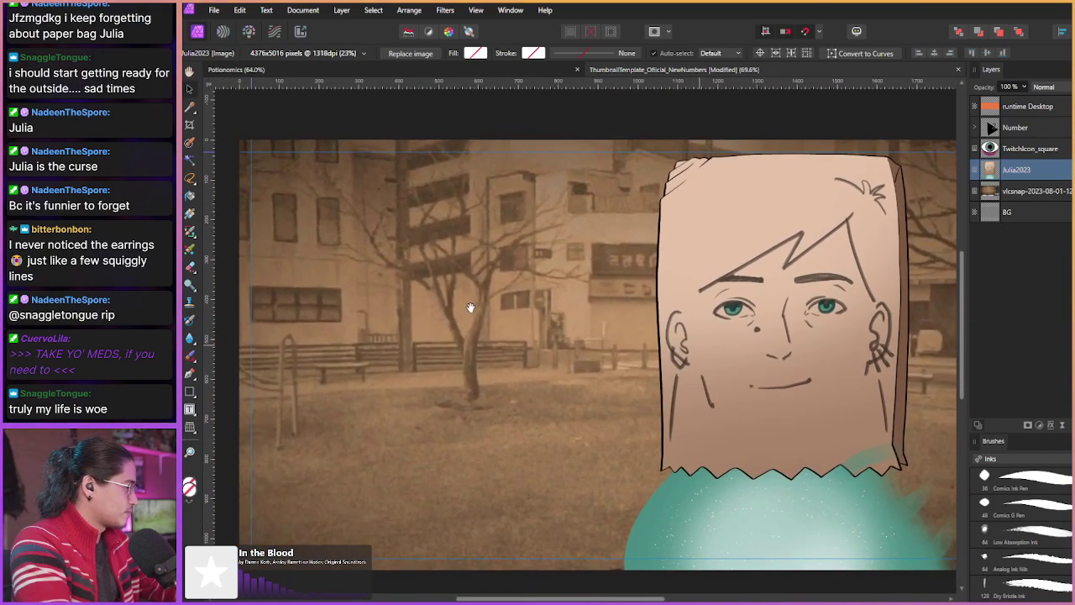
Step: Draw a text frame near the top-left, then delete the unwanted empty frame
{"action": "key", "text": "t"}
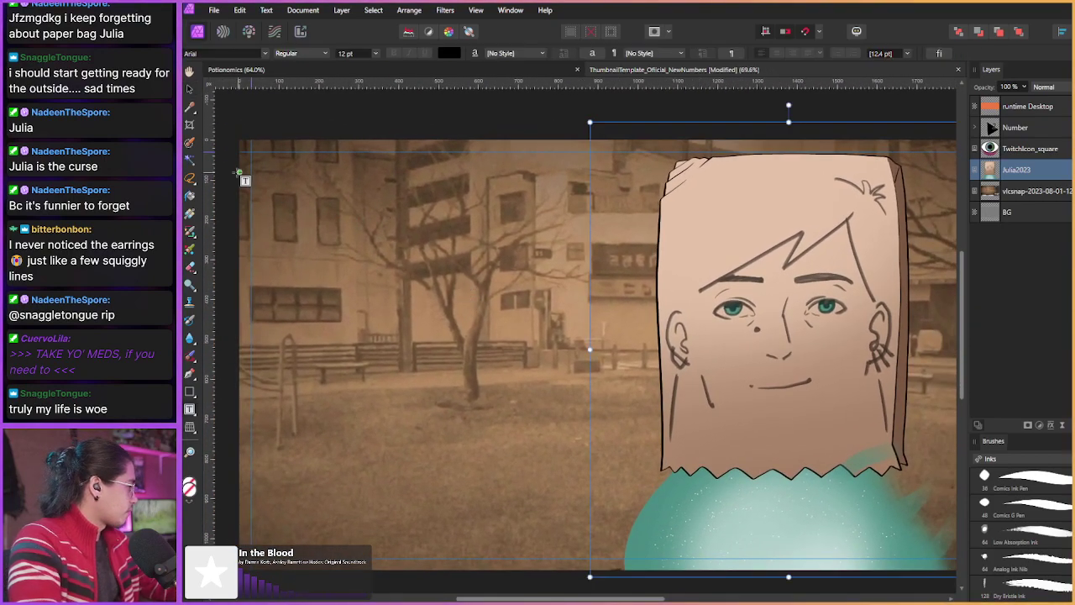
{"action": "left_click_drag", "start_coordinate": [262, 192], "coordinate": [400, 236]}
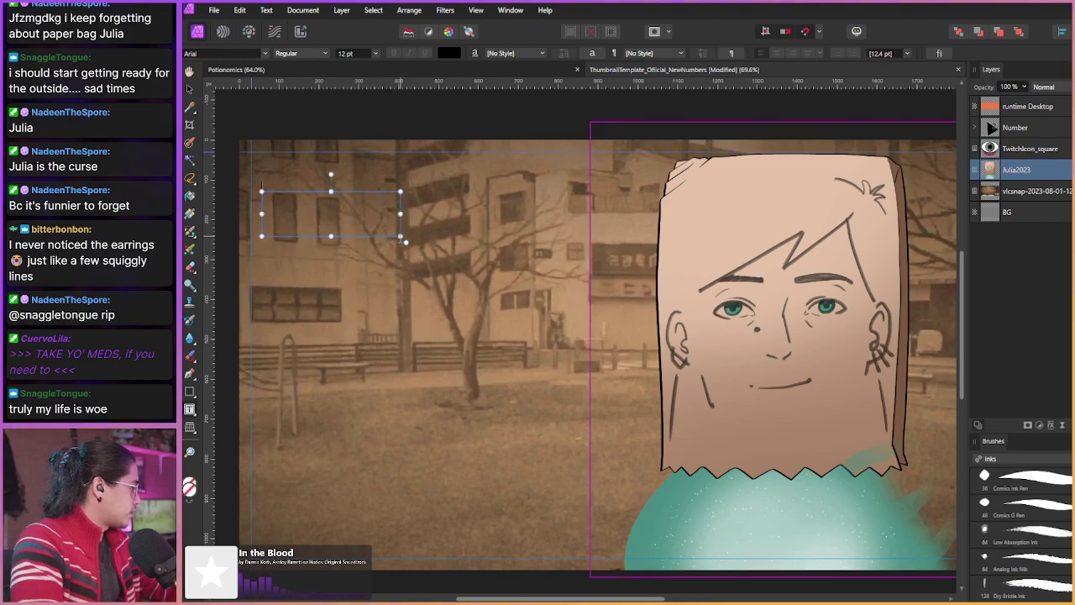
{"action": "left_click", "coordinate": [271, 424]}
{"action": "key", "text": "Delete"}
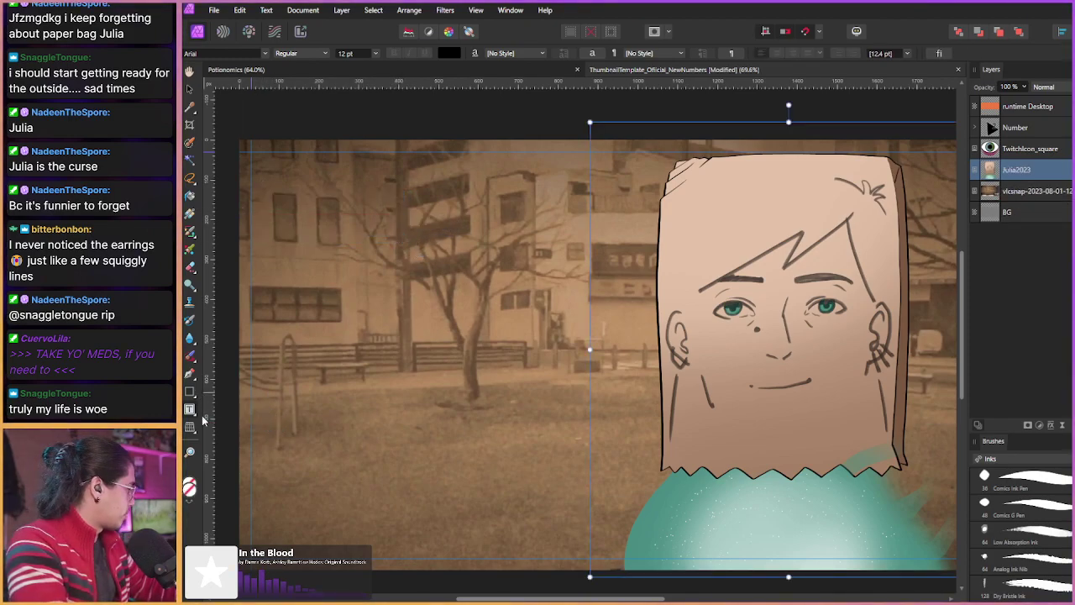
Step: Add artistic text 'The 8th curse of Honjo' at top-left and shrink it to 28 pt
{"action": "left_click", "coordinate": [191, 410]}
{"action": "left_click", "coordinate": [220, 410]}
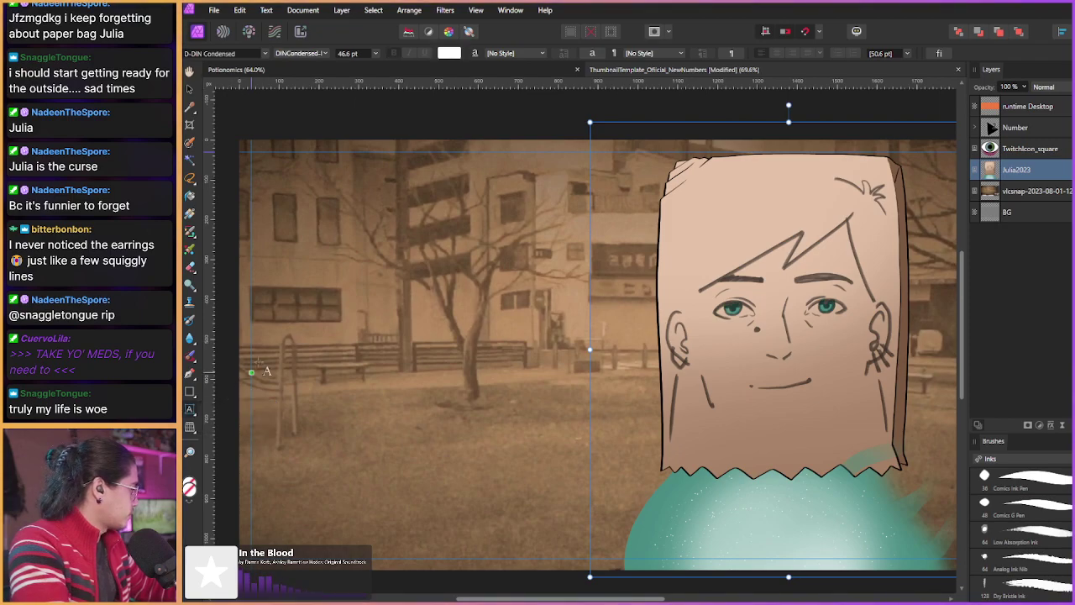
{"action": "left_click_drag", "start_coordinate": [260, 176], "coordinate": [470, 225]}
{"action": "type", "text": "The"}
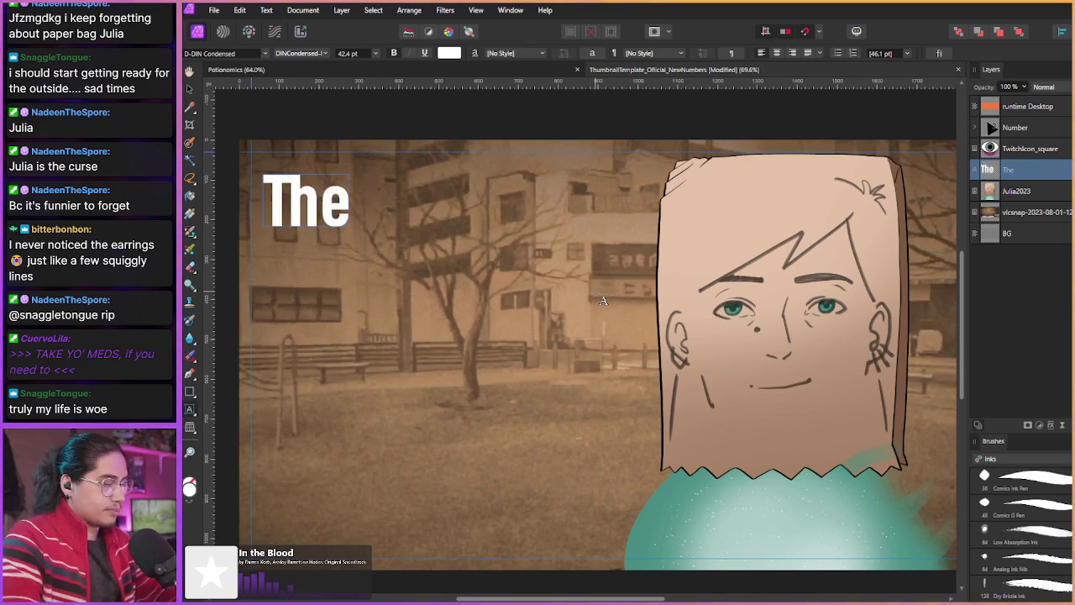
{"action": "type", "text": " 8th cur"}
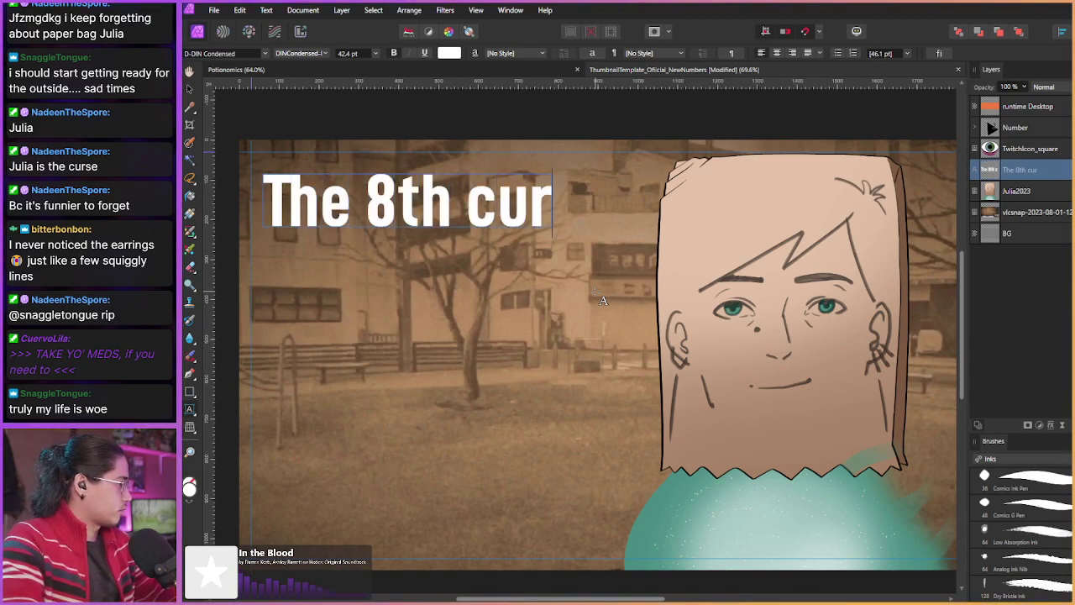
{"action": "type", "text": "se of Hoj"}
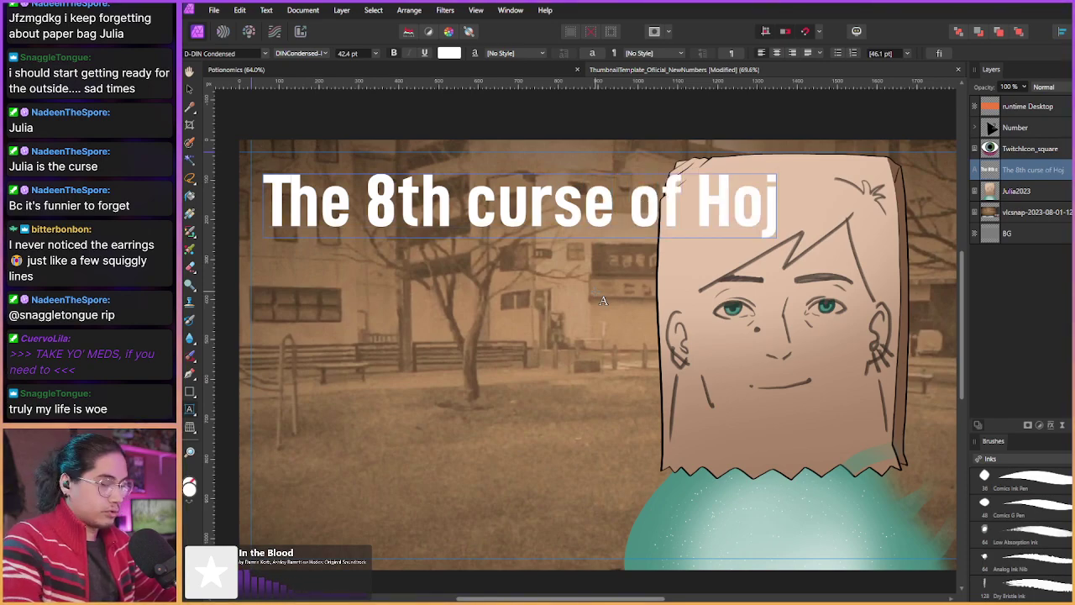
{"action": "key", "text": "BackSpace"}
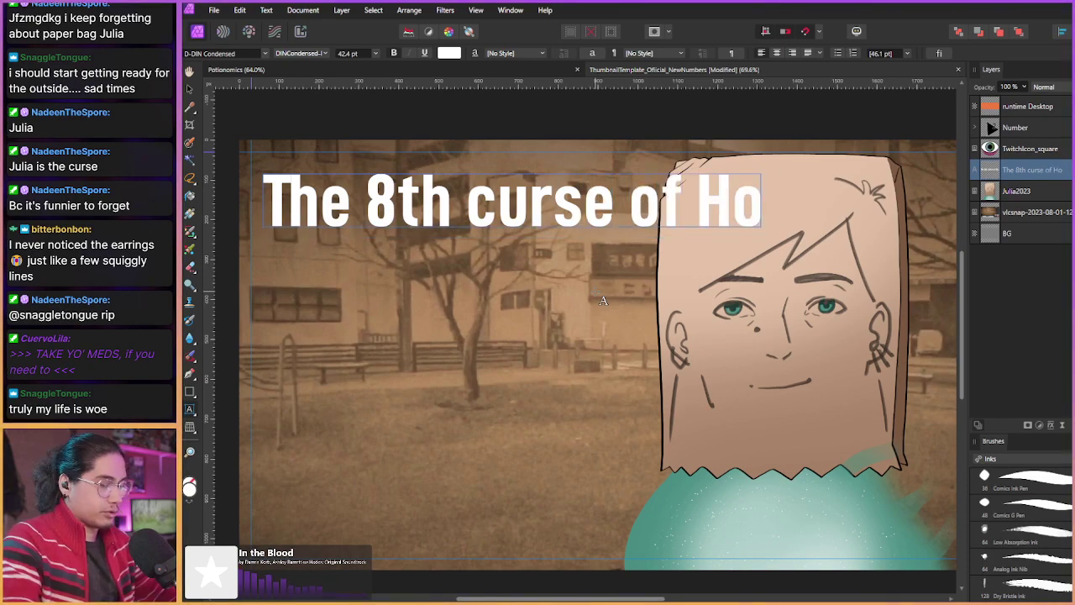
{"action": "type", "text": "njo"}
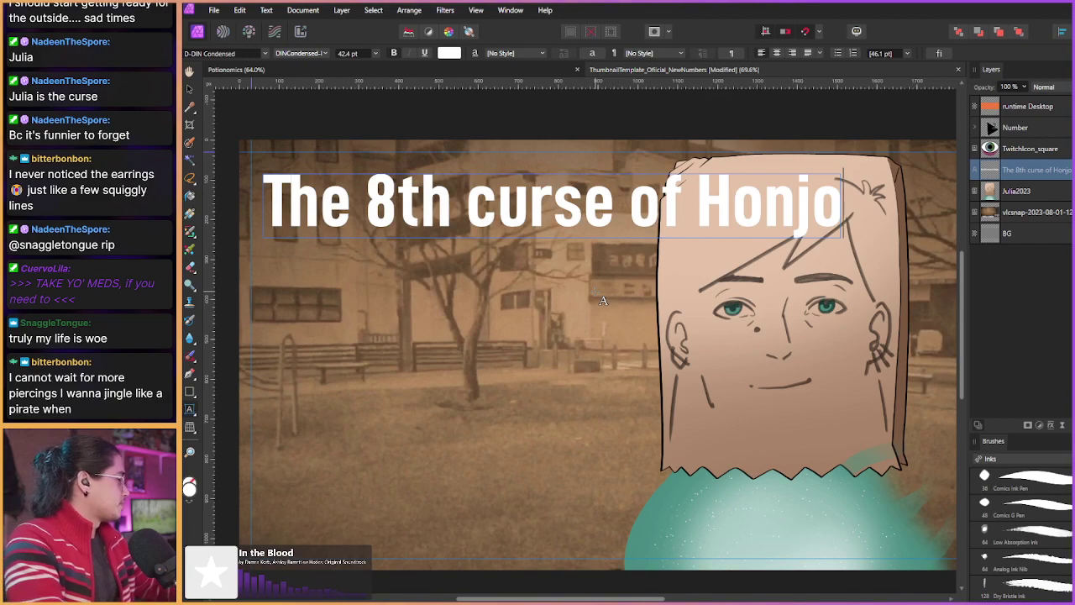
{"action": "left_click_drag", "start_coordinate": [843, 202], "coordinate": [646, 194]}
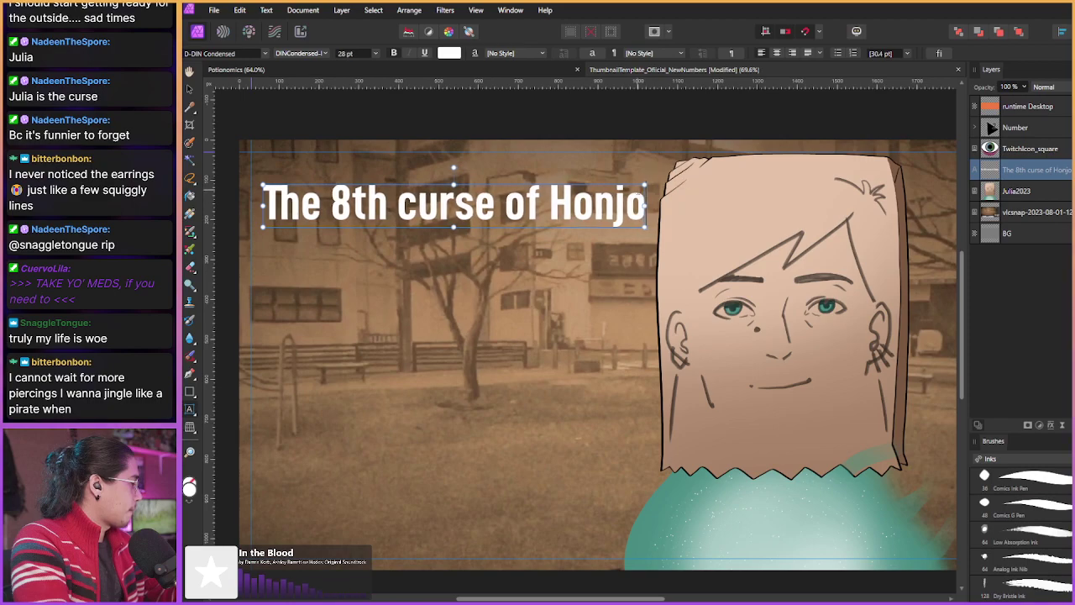
Step: Adjust the tracking of the whole title and of the word 'The' in the Character panel
{"action": "triple_click", "coordinate": [281, 195]}
{"action": "key", "text": "ctrl+t"}
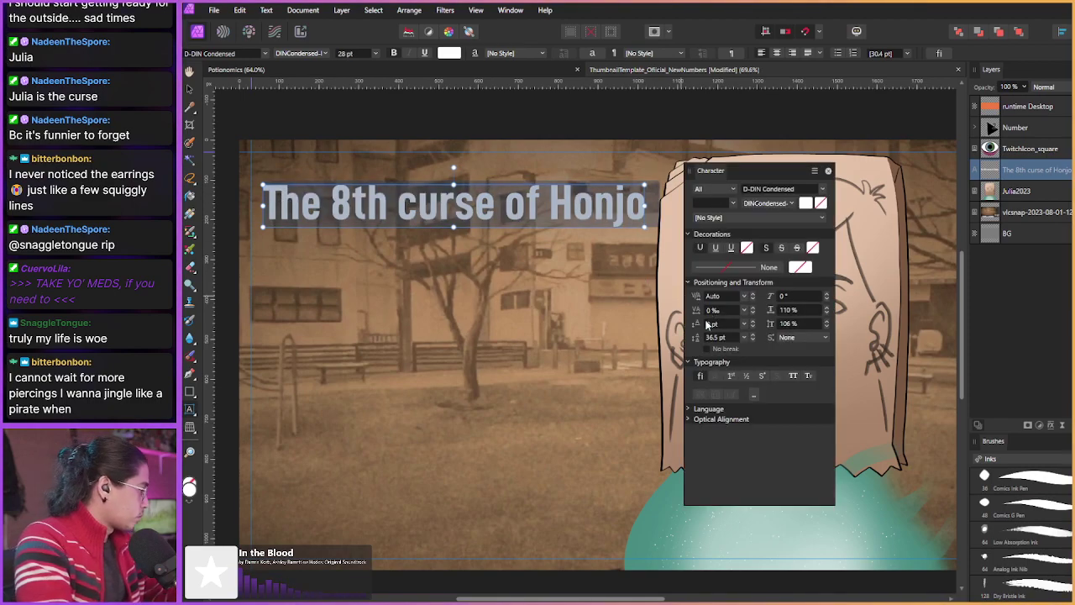
{"action": "scroll", "coordinate": [708, 313], "scroll_direction": "up", "scroll_amount": 13}
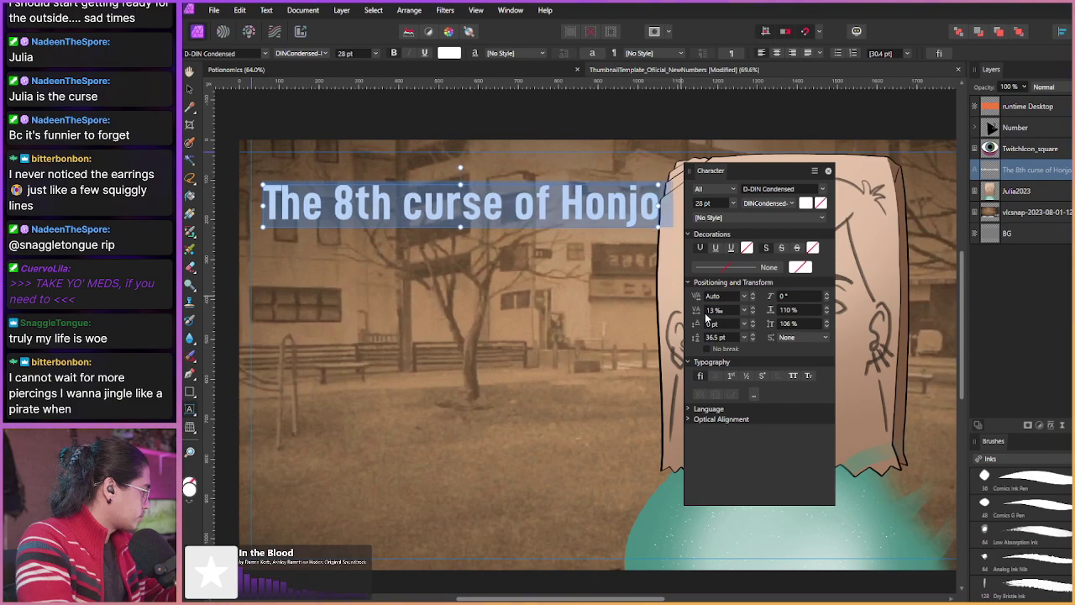
{"action": "scroll", "coordinate": [707, 315], "scroll_direction": "down", "scroll_amount": 9}
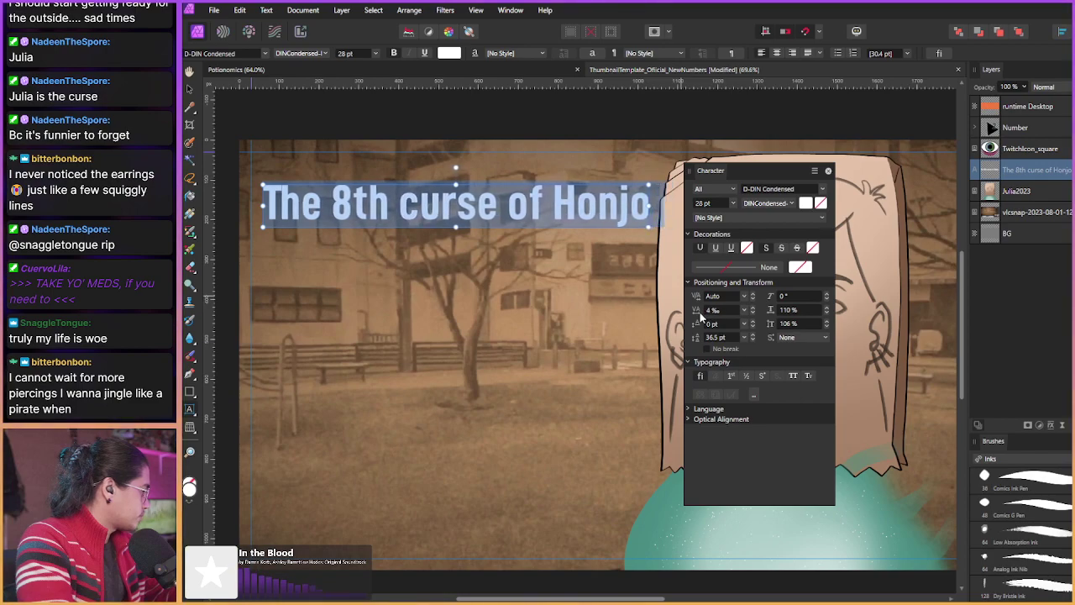
{"action": "scroll", "coordinate": [702, 315], "scroll_direction": "down", "scroll_amount": 5}
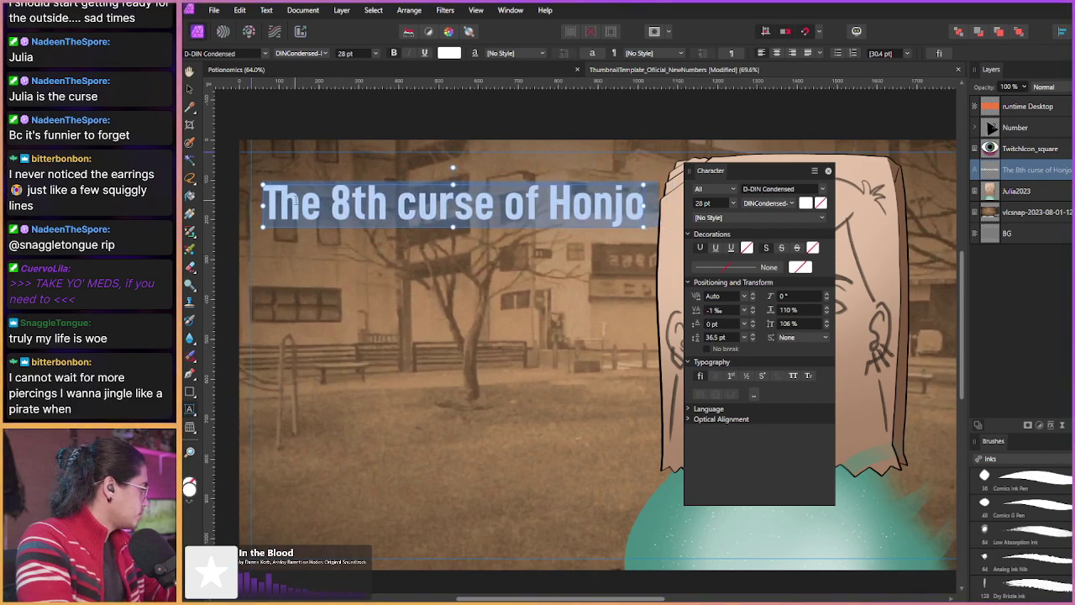
{"action": "left_click_drag", "start_coordinate": [264, 203], "coordinate": [319, 203]}
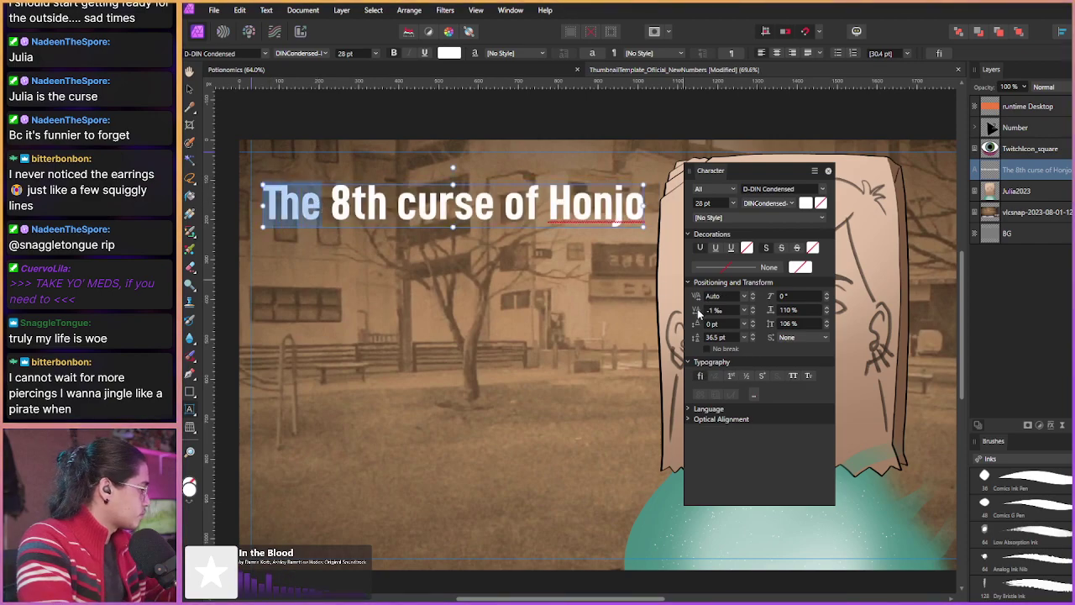
{"action": "scroll", "coordinate": [699, 313], "scroll_direction": "up", "scroll_amount": 4}
{"action": "scroll", "coordinate": [701, 313], "scroll_direction": "up", "scroll_amount": 11}
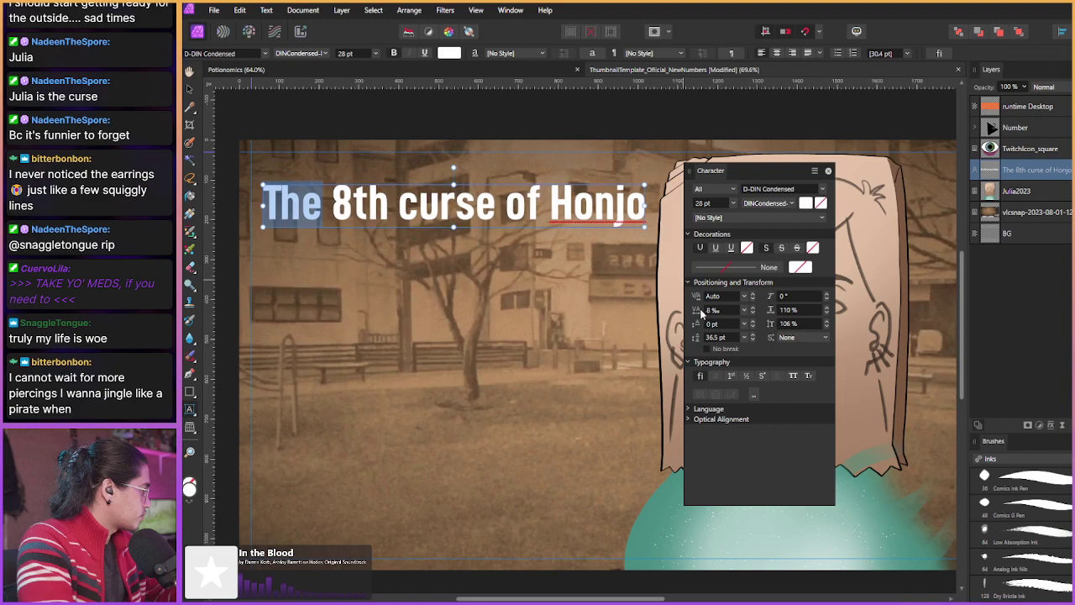
{"action": "scroll", "coordinate": [702, 313], "scroll_direction": "down", "scroll_amount": 5}
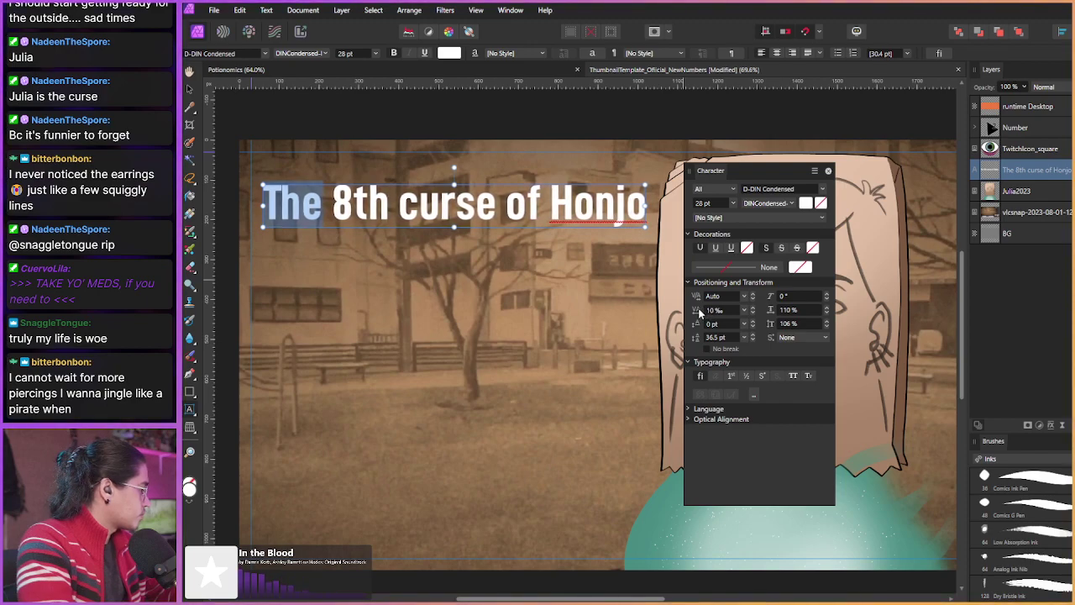
{"action": "left_click", "coordinate": [284, 198]}
{"action": "double_click", "coordinate": [284, 197]}
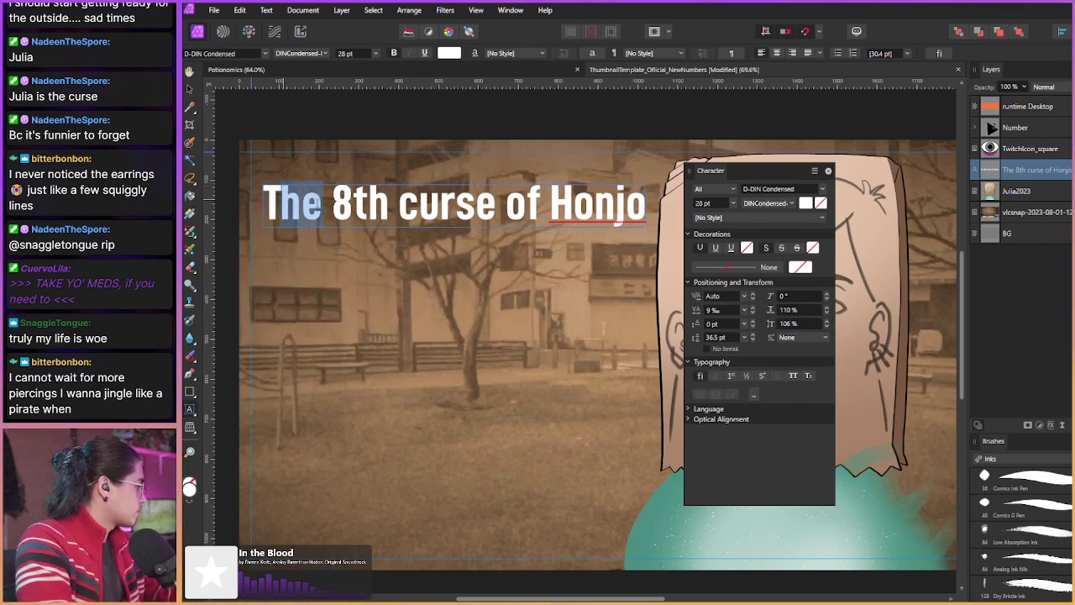
{"action": "scroll", "coordinate": [687, 317], "scroll_direction": "down", "scroll_amount": 10}
{"action": "scroll", "coordinate": [690, 320], "scroll_direction": "down", "scroll_amount": 3}
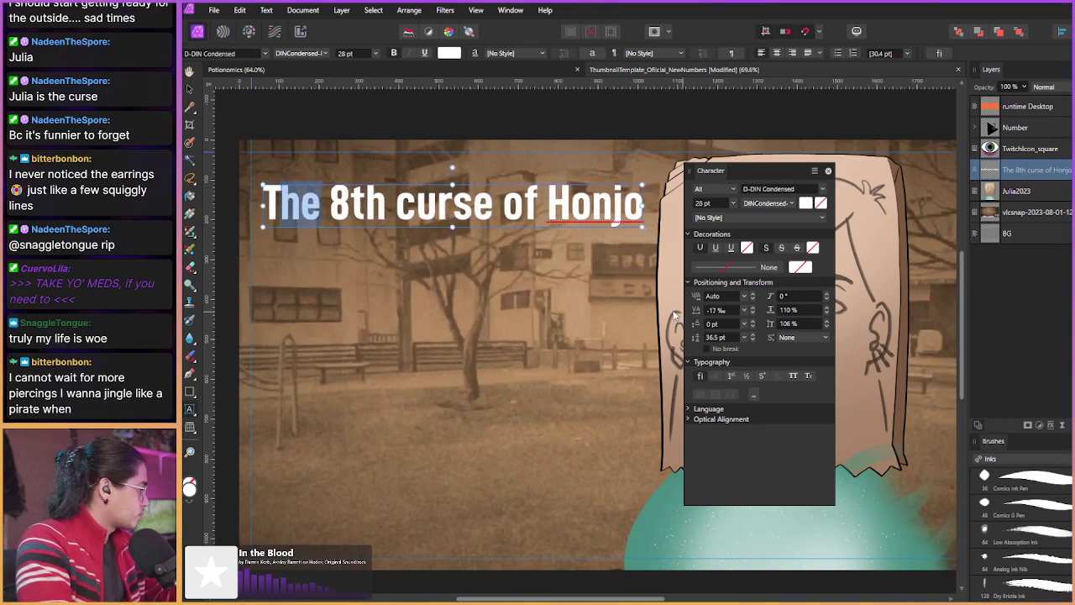
{"action": "scroll", "coordinate": [697, 322], "scroll_direction": "up", "scroll_amount": 4}
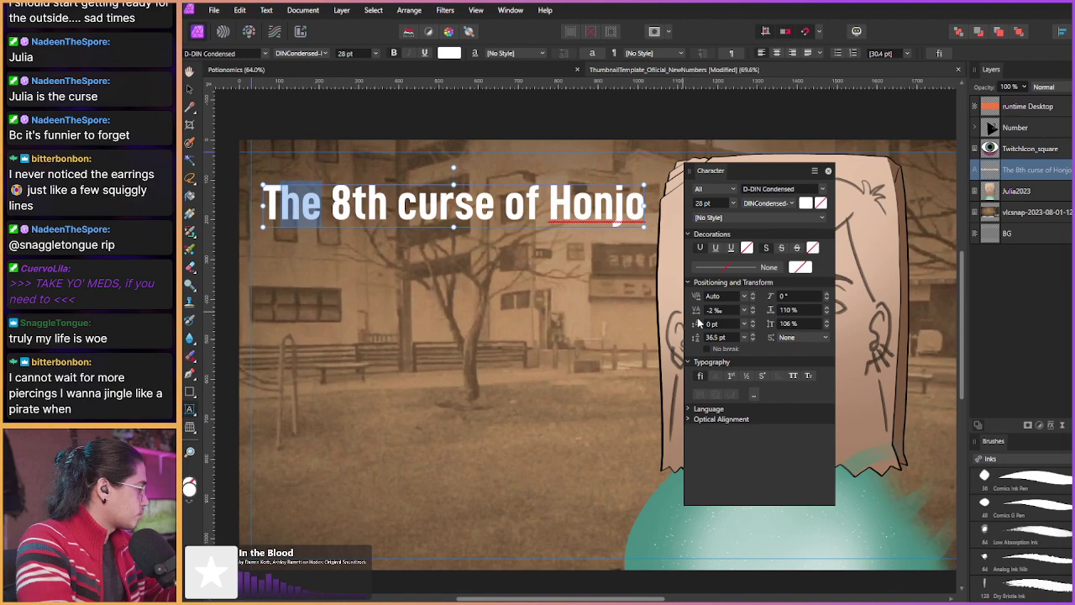
{"action": "key", "text": "Escape"}
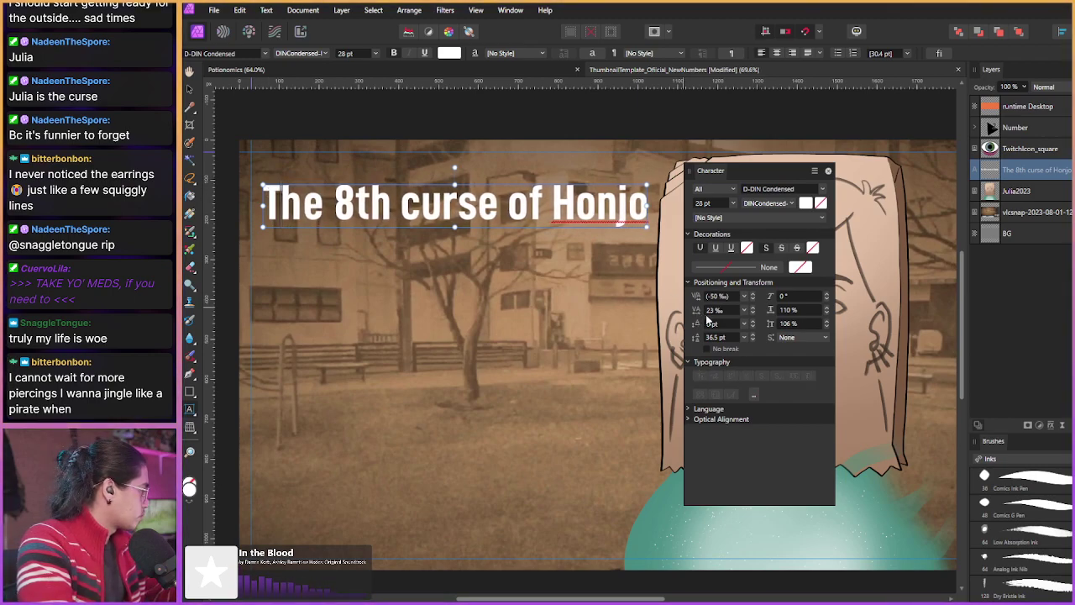
Step: Tweak the first letter T, then narrow the whole title's horizontal scale a step
{"action": "left_click_drag", "start_coordinate": [263, 206], "coordinate": [280, 206]}
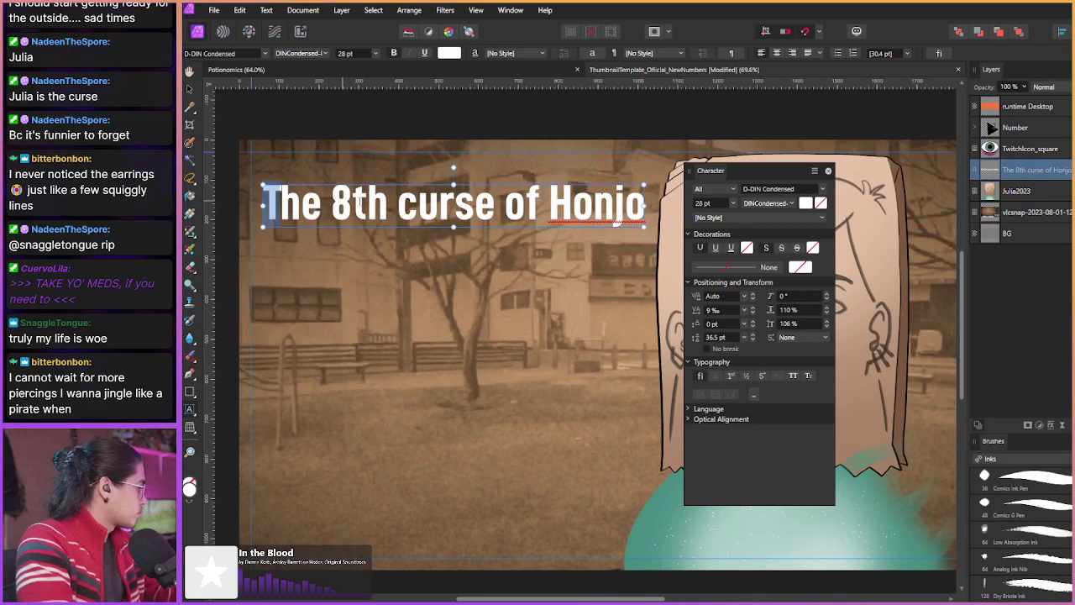
{"action": "scroll", "coordinate": [711, 312], "scroll_direction": "up", "scroll_amount": 15}
{"action": "scroll", "coordinate": [710, 313], "scroll_direction": "down", "scroll_amount": 9}
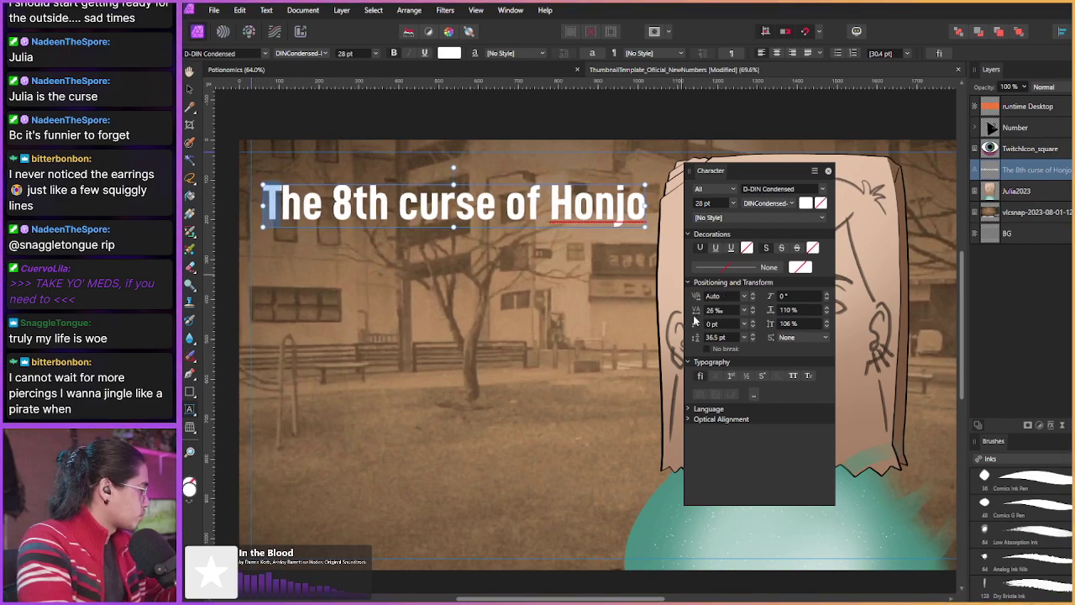
{"action": "scroll", "coordinate": [694, 315], "scroll_direction": "up", "scroll_amount": 18}
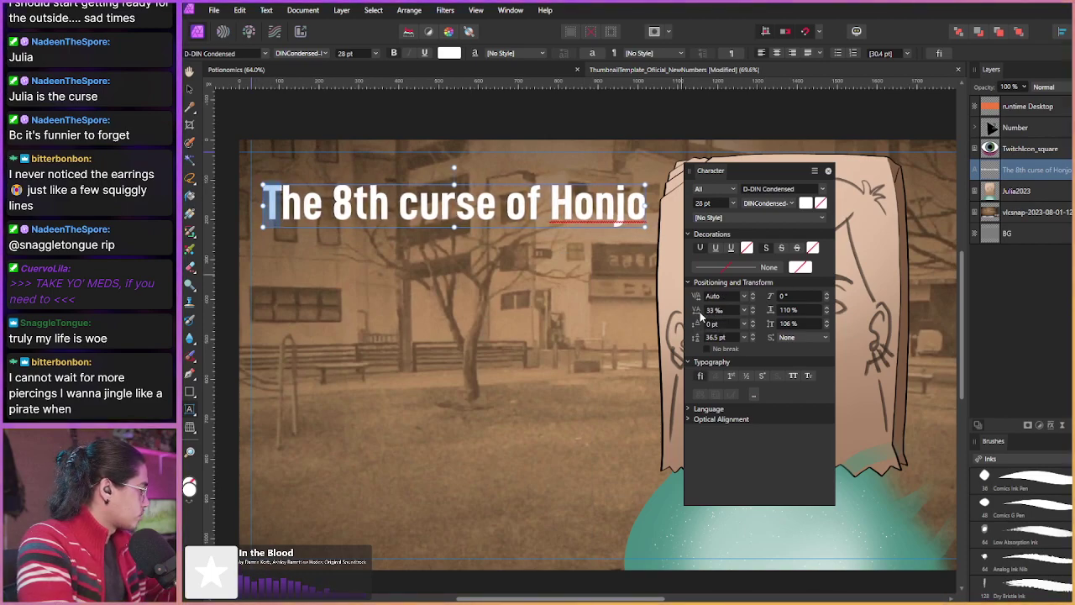
{"action": "scroll", "coordinate": [699, 315], "scroll_direction": "down", "scroll_amount": 1}
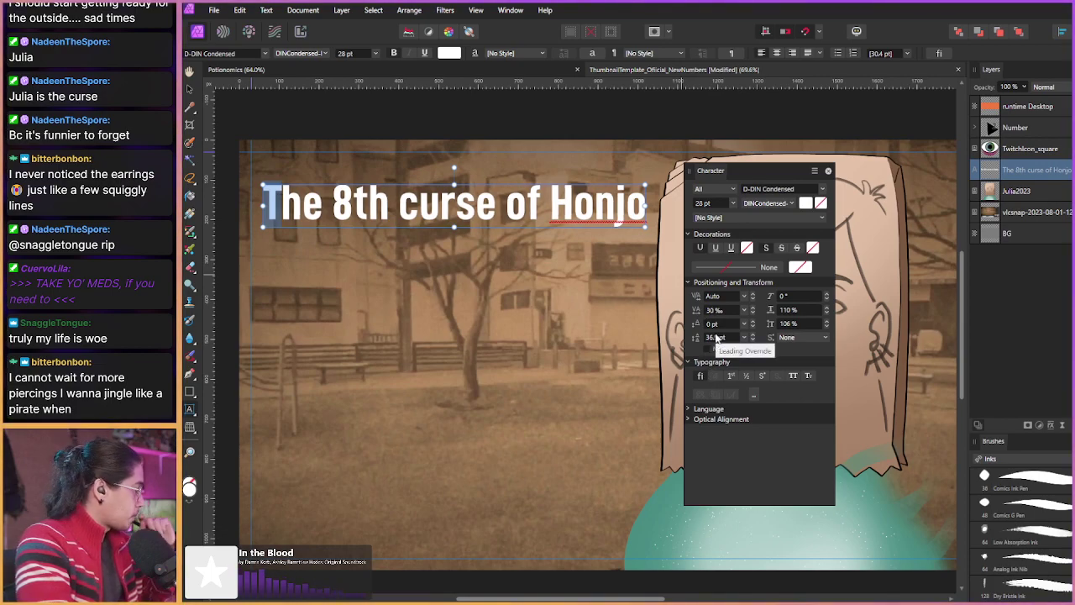
{"action": "scroll", "coordinate": [771, 313], "scroll_direction": "down", "scroll_amount": 10}
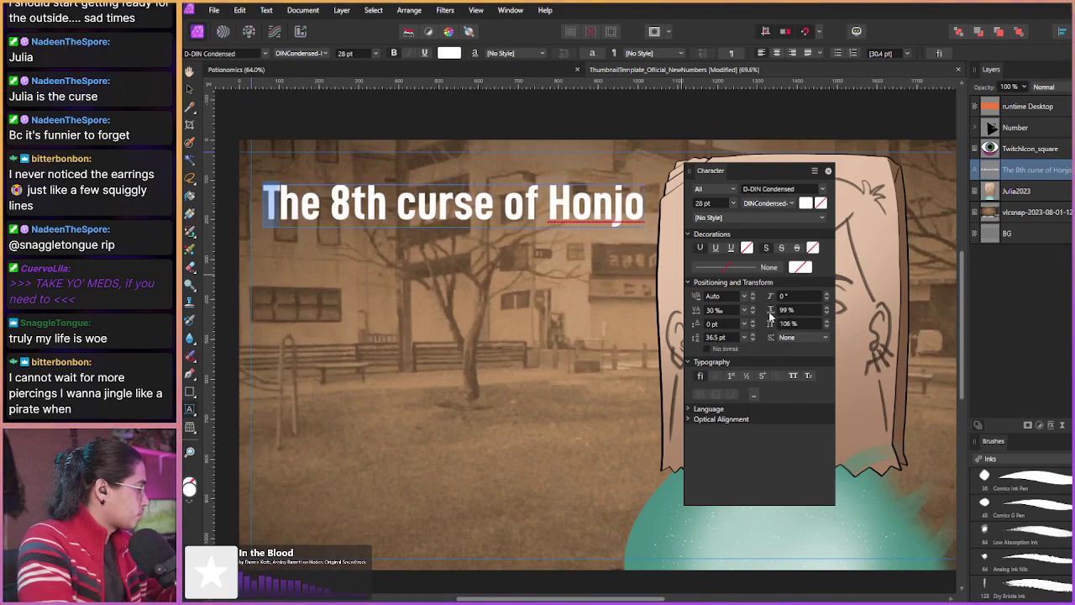
{"action": "scroll", "coordinate": [771, 313], "scroll_direction": "up", "scroll_amount": 1}
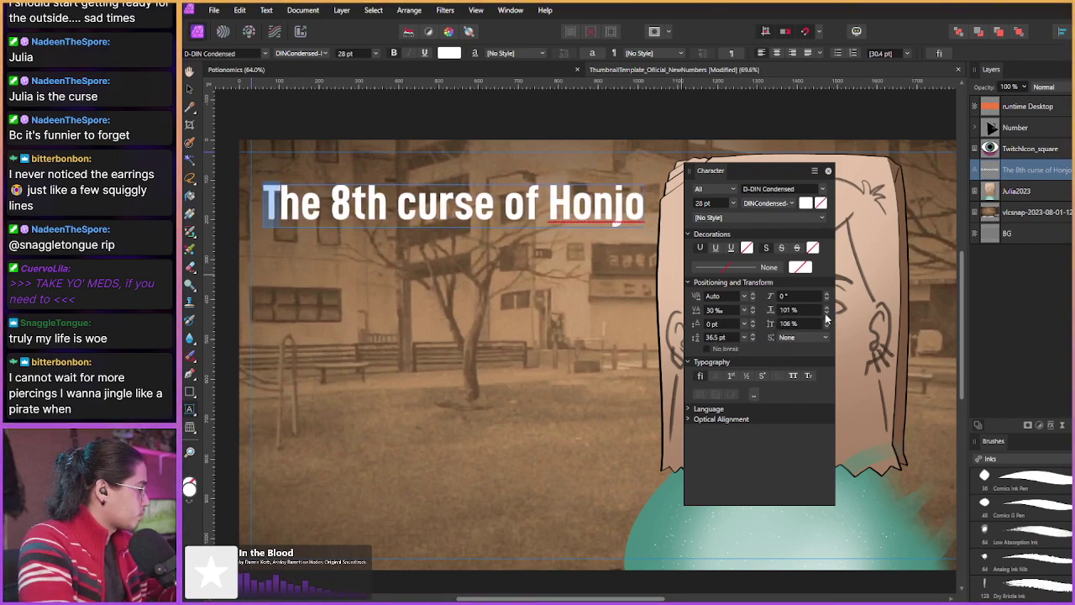
{"action": "left_click", "coordinate": [826, 313]}
{"action": "key", "text": "shift+Up"}
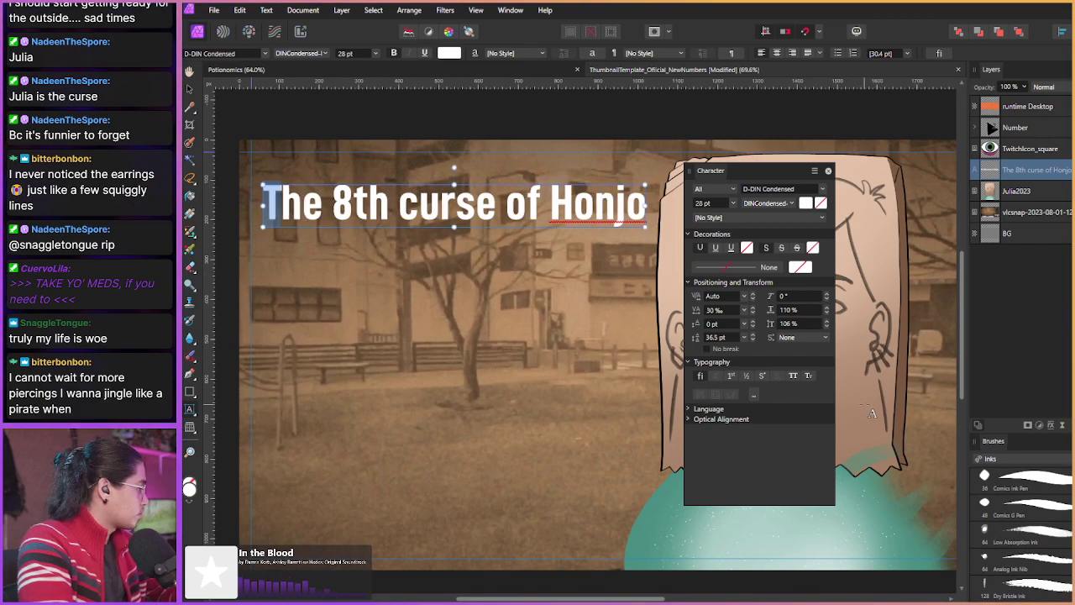
{"action": "key", "text": "ctrl+a"}
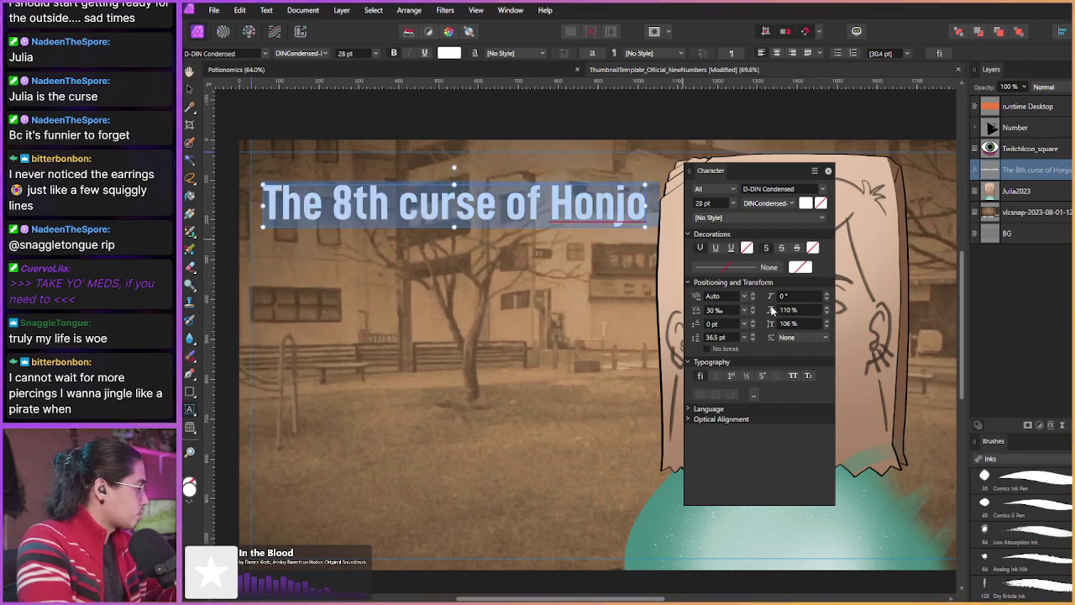
{"action": "scroll", "coordinate": [774, 313], "scroll_direction": "up", "scroll_amount": 6}
{"action": "scroll", "coordinate": [774, 314], "scroll_direction": "down", "scroll_amount": 8}
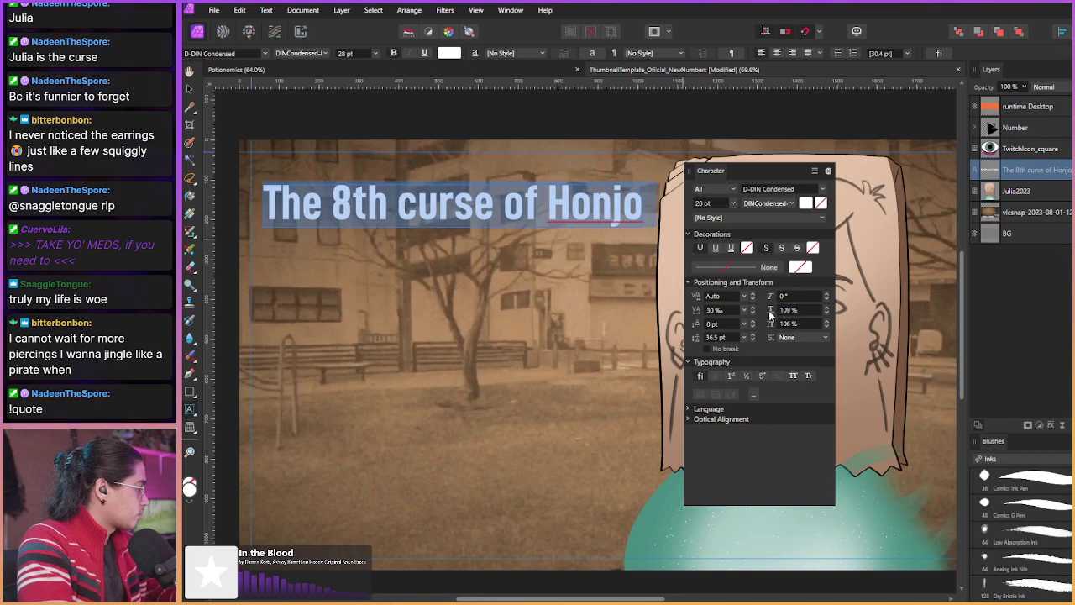
{"action": "scroll", "coordinate": [774, 313], "scroll_direction": "down", "scroll_amount": 1}
{"action": "left_click", "coordinate": [828, 315]}
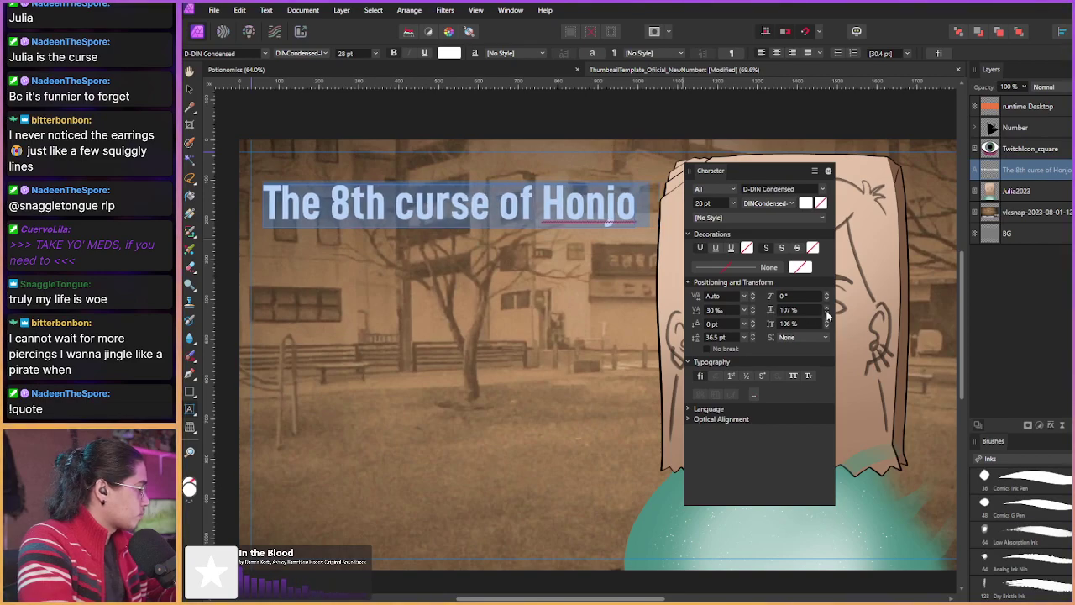
{"action": "scroll", "coordinate": [827, 315], "scroll_direction": "down", "scroll_amount": 7}
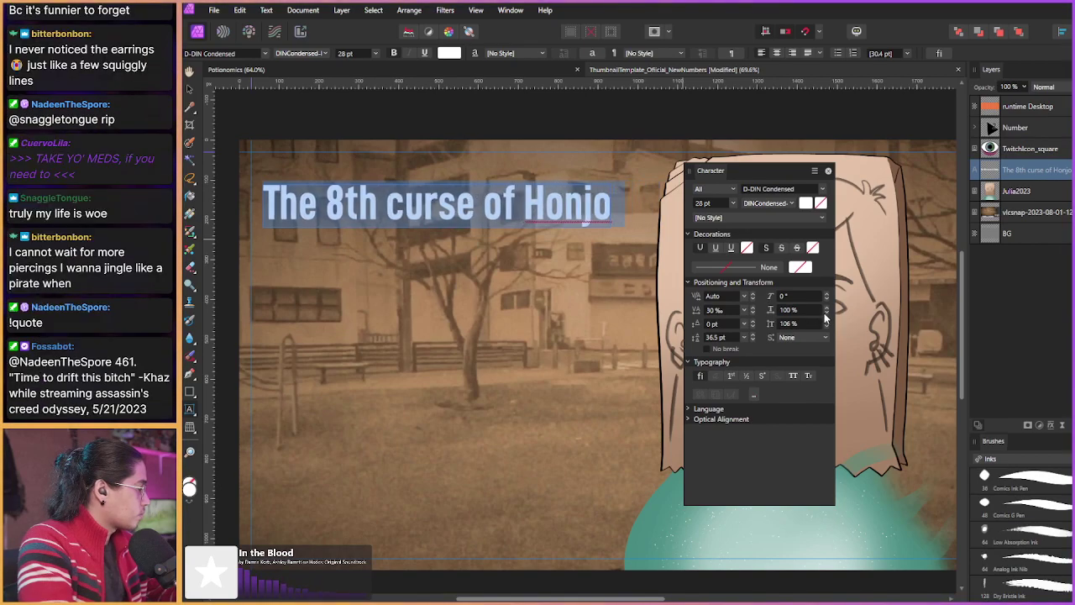
Step: Close the Character panel and enlarge the title to 31.2 pt
{"action": "left_click", "coordinate": [826, 170]}
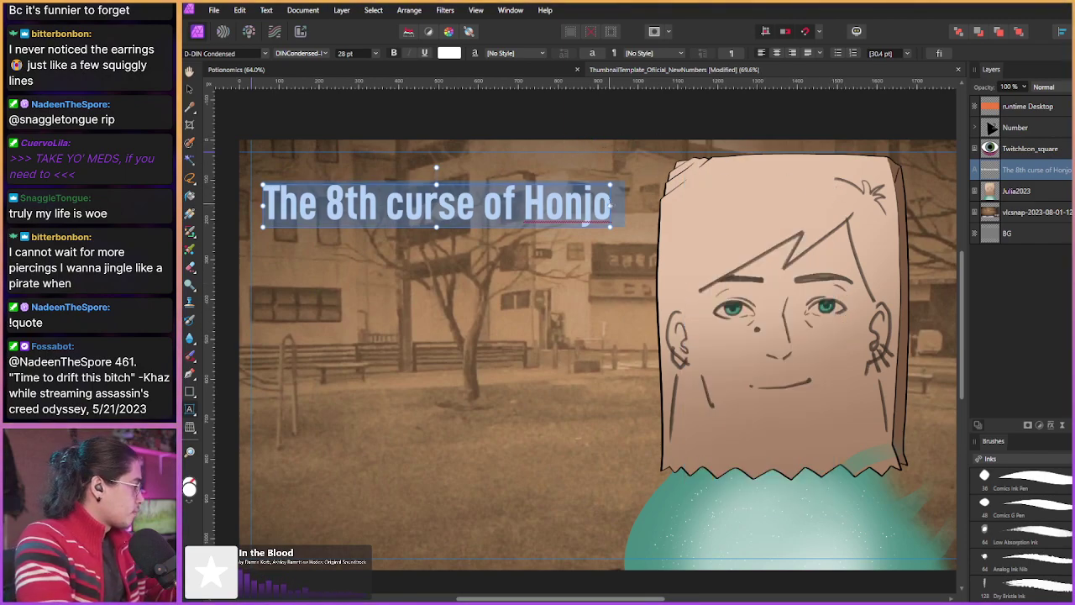
{"action": "left_click_drag", "start_coordinate": [612, 204], "coordinate": [684, 194]}
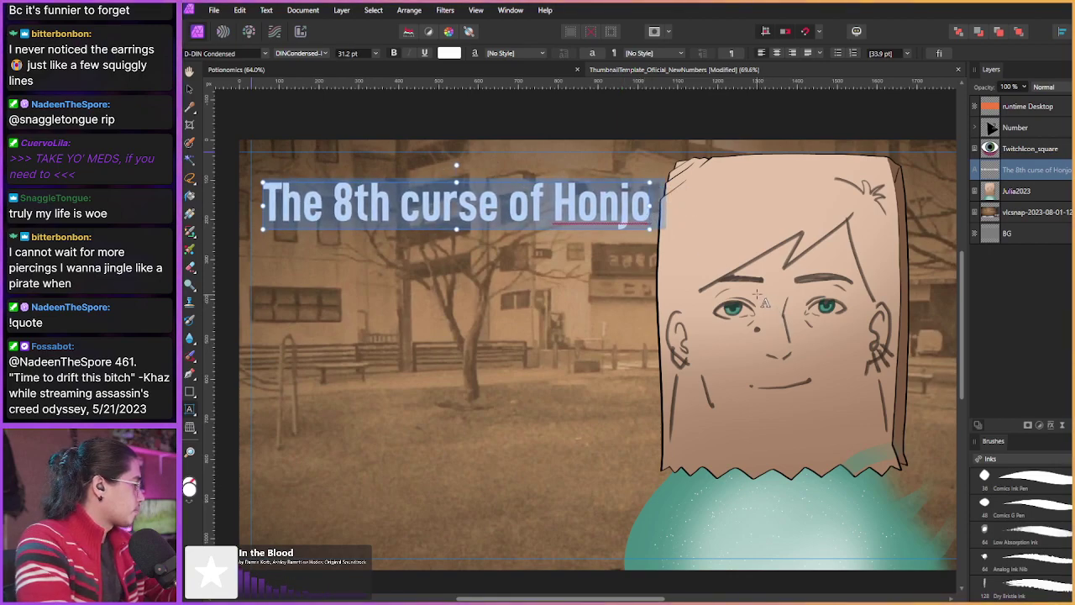
{"action": "key", "text": "Escape"}
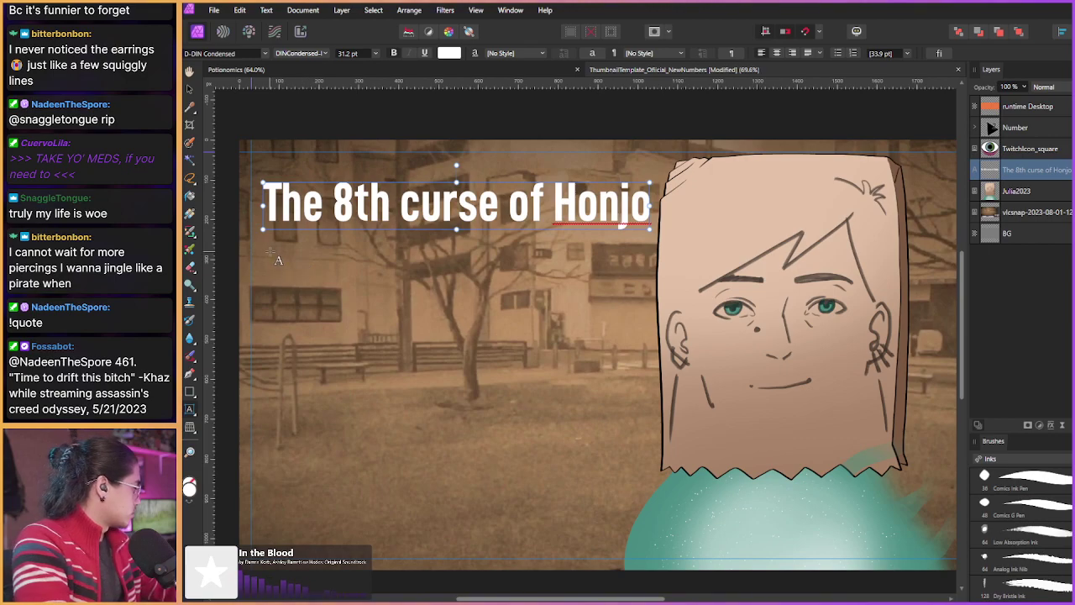
Step: Add large white kanji 麺狐 at 67.1 pt below the title, then start a text box beneath
{"action": "left_click_drag", "start_coordinate": [270, 237], "coordinate": [561, 357]}
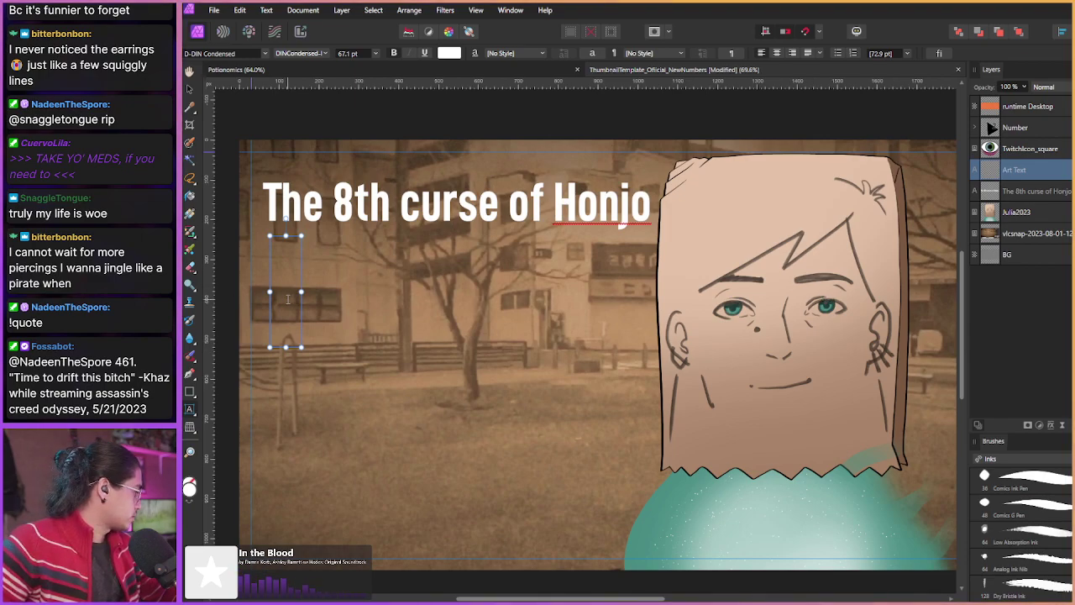
{"action": "type", "text": "麺狐"}
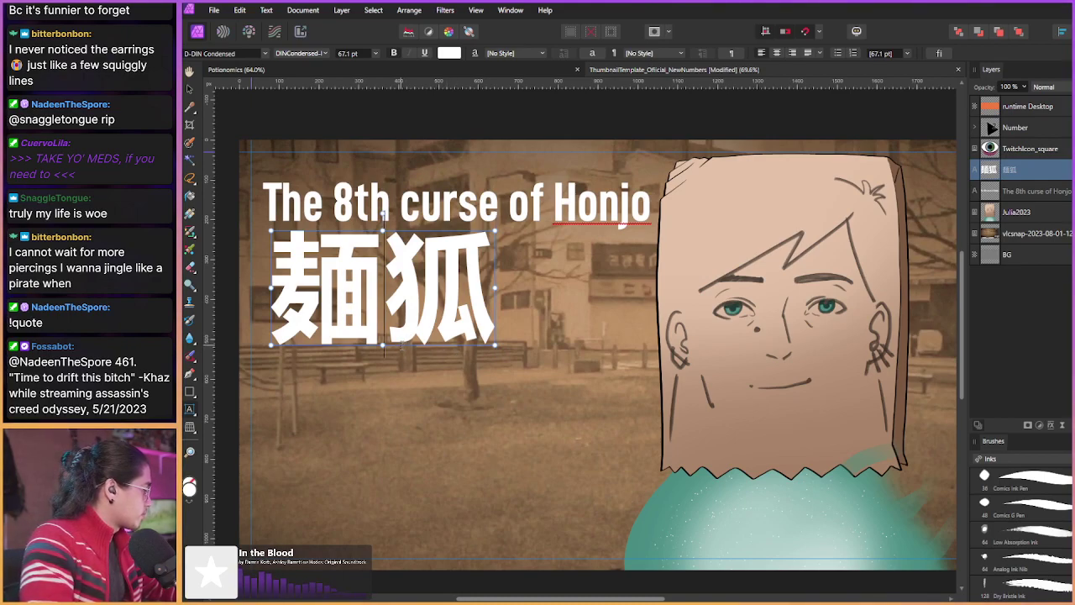
{"action": "left_click_drag", "start_coordinate": [400, 345], "coordinate": [472, 353]}
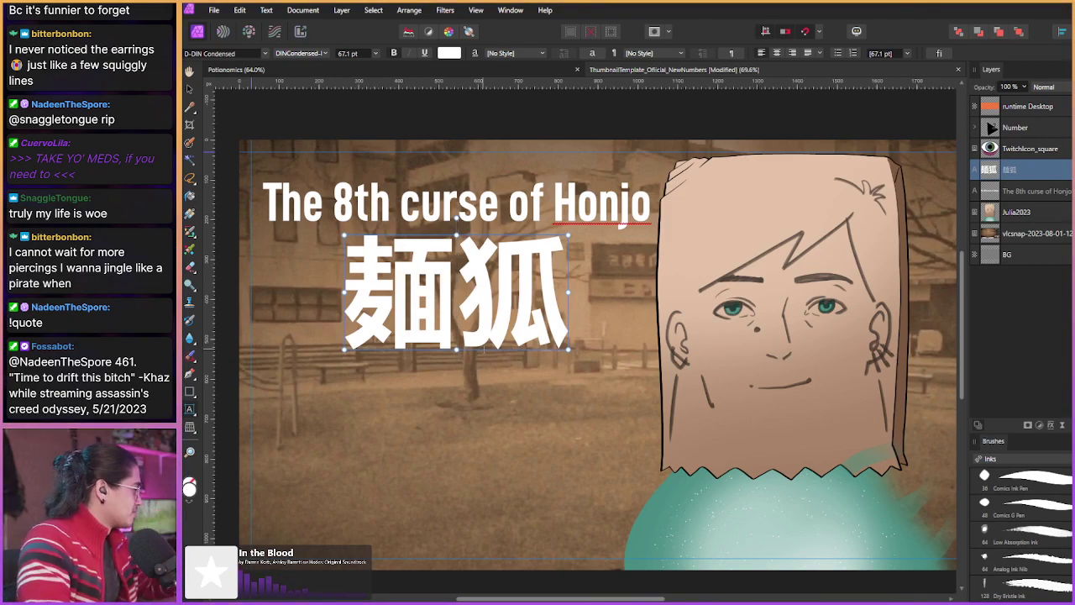
{"action": "left_click_drag", "start_coordinate": [319, 394], "coordinate": [320, 420]}
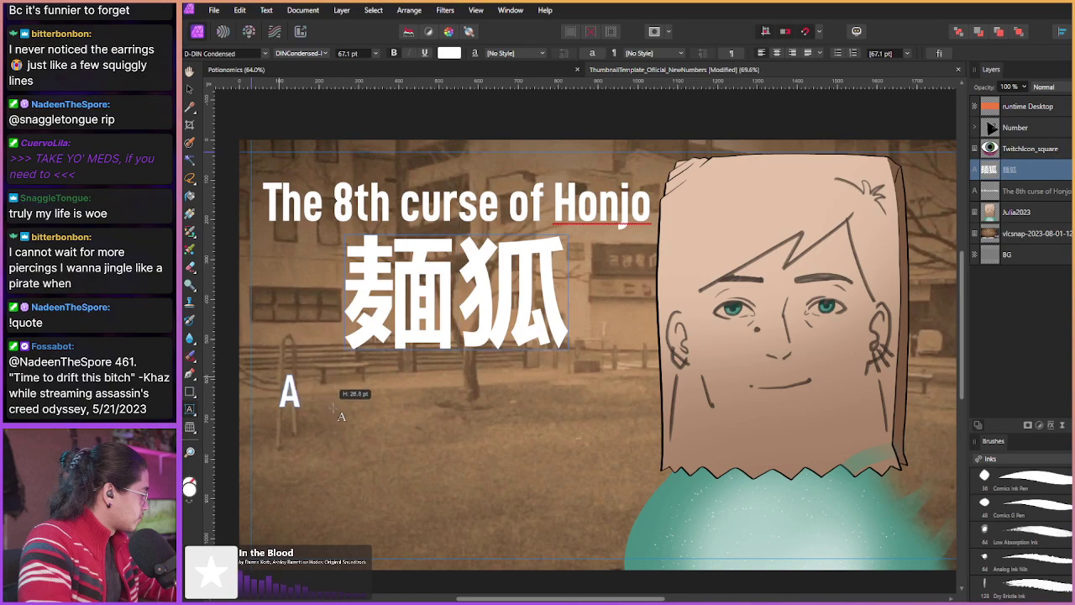
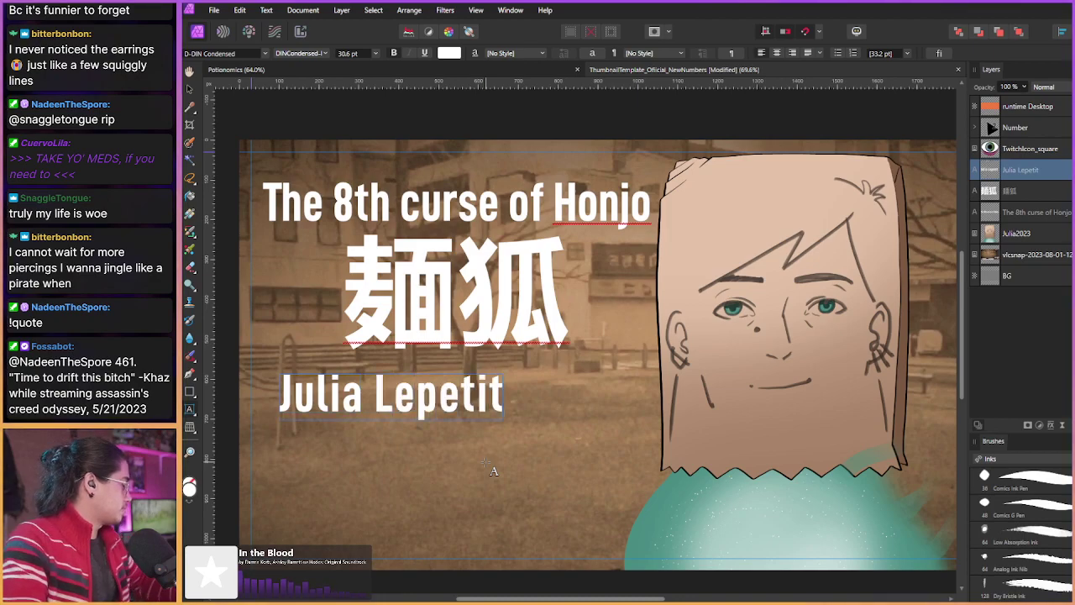
{"action": "key", "text": "Escape"}
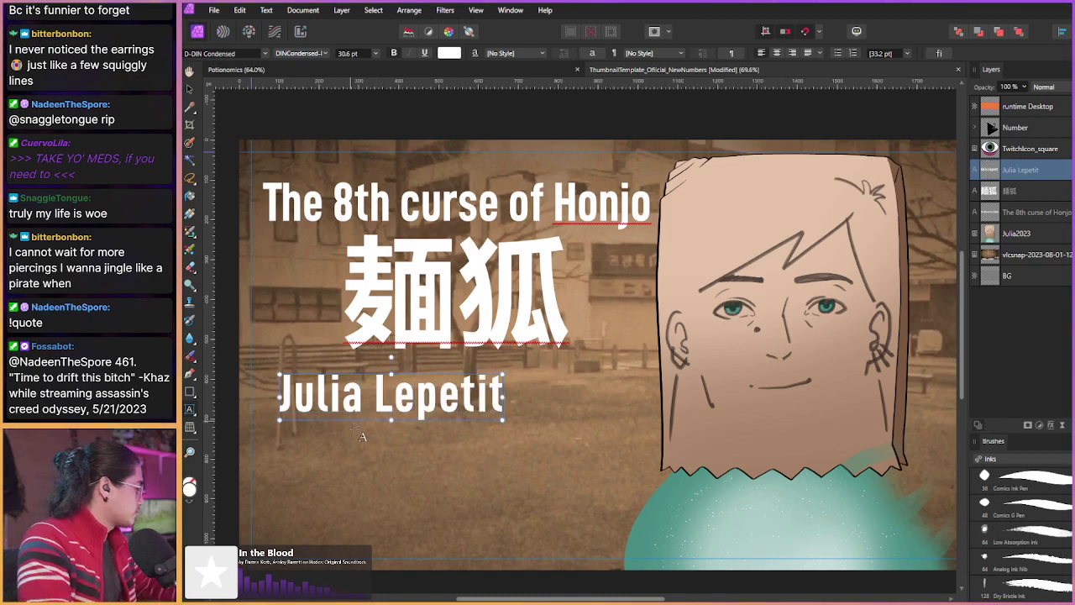
Step: Enlarge the name to 33.2 pt and centre it beneath the kanji
{"action": "left_click_drag", "start_coordinate": [372, 416], "coordinate": [404, 420]}
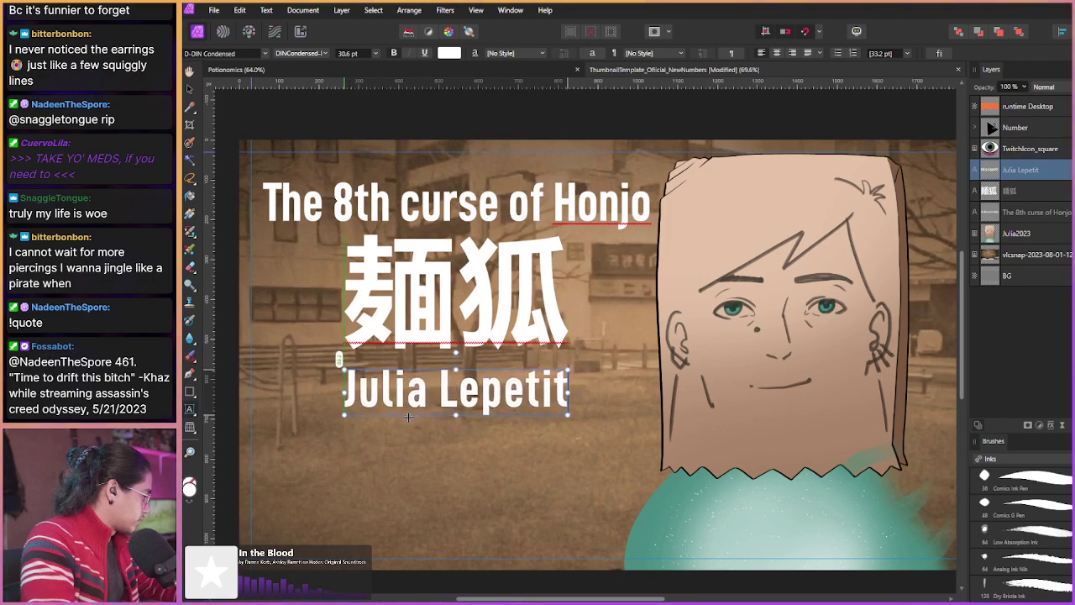
{"action": "left_click_drag", "start_coordinate": [411, 416], "coordinate": [382, 415]}
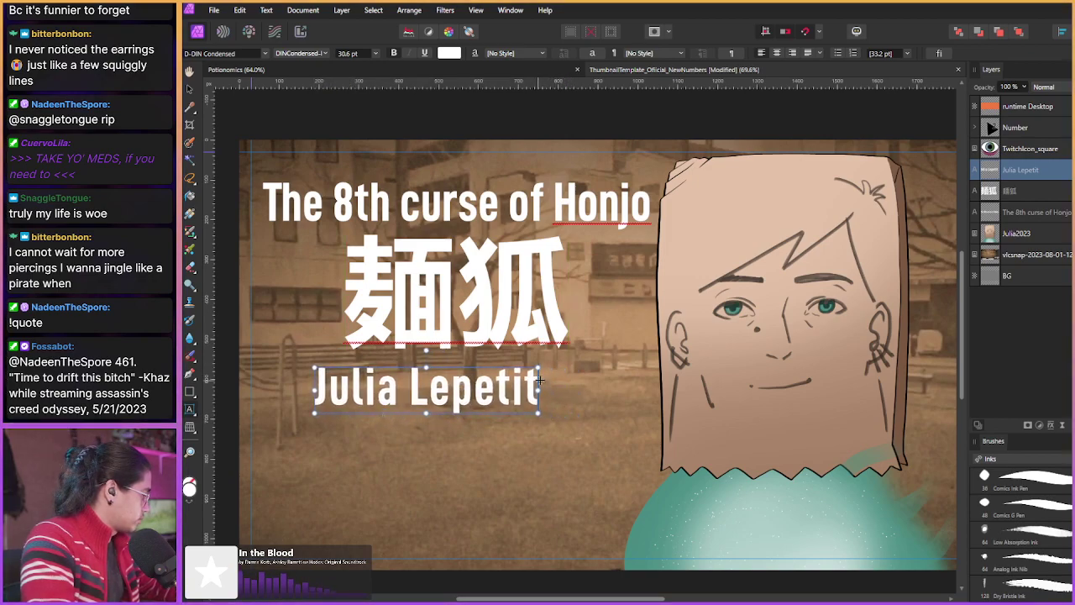
{"action": "left_click_drag", "start_coordinate": [538, 367], "coordinate": [559, 367]}
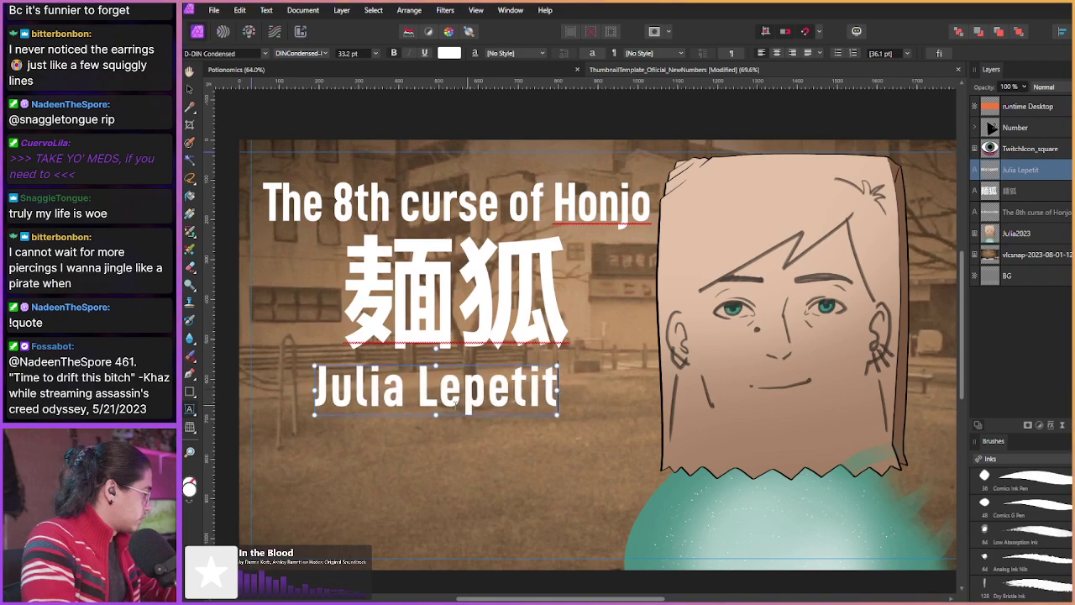
{"action": "double_click", "coordinate": [412, 431]}
{"action": "key", "text": "shift+End"}
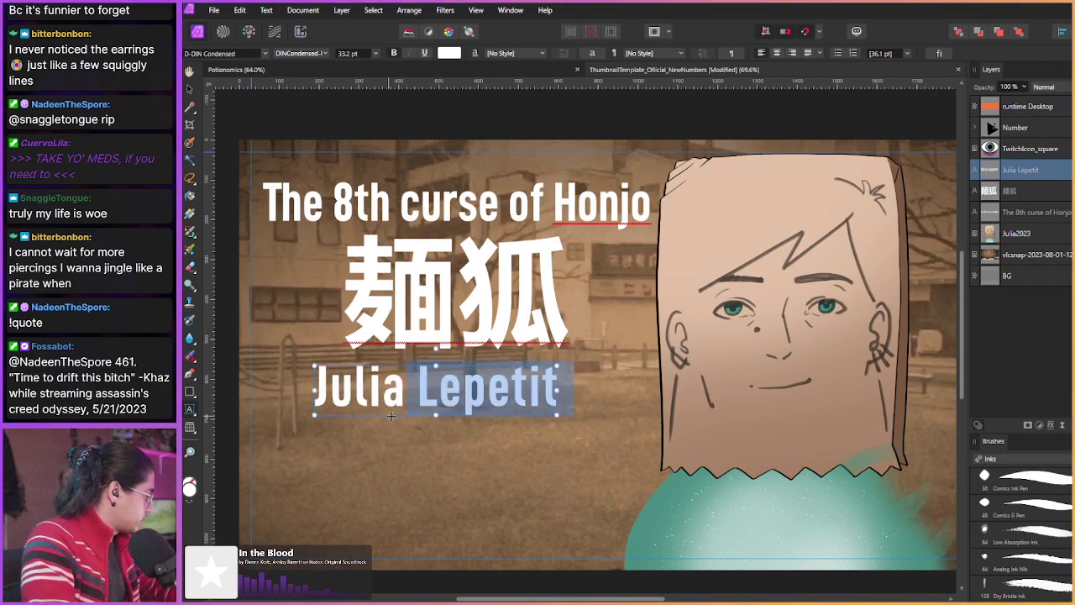
{"action": "key", "text": "Escape"}
{"action": "left_click_drag", "start_coordinate": [388, 412], "coordinate": [412, 423]}
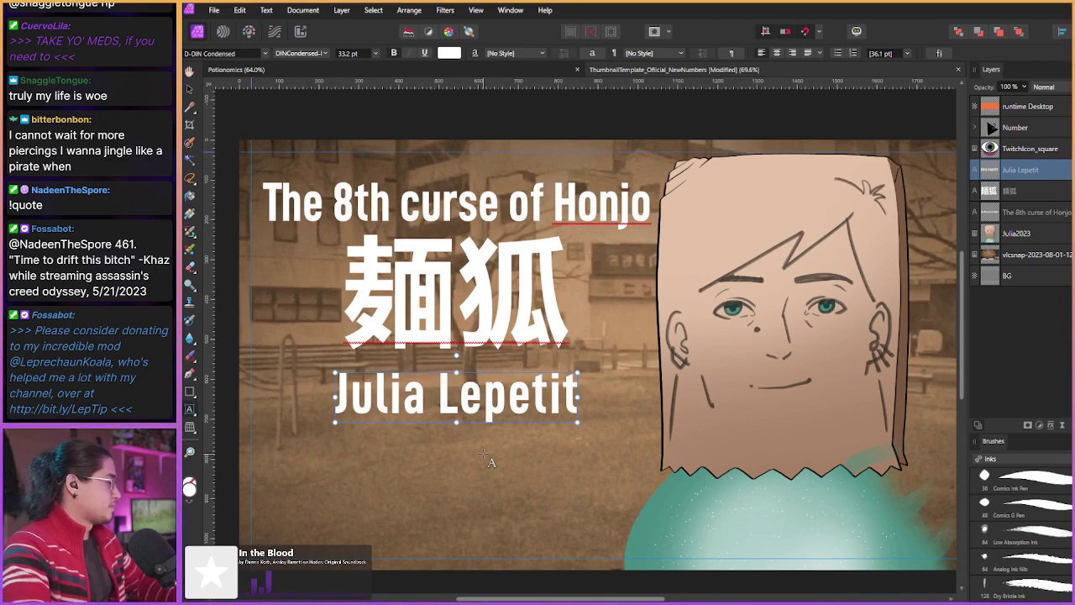
Step: Nudge 麺狐 down slightly and move the Julia2023 image right onto the centre guide
{"action": "left_click", "coordinate": [1021, 194]}
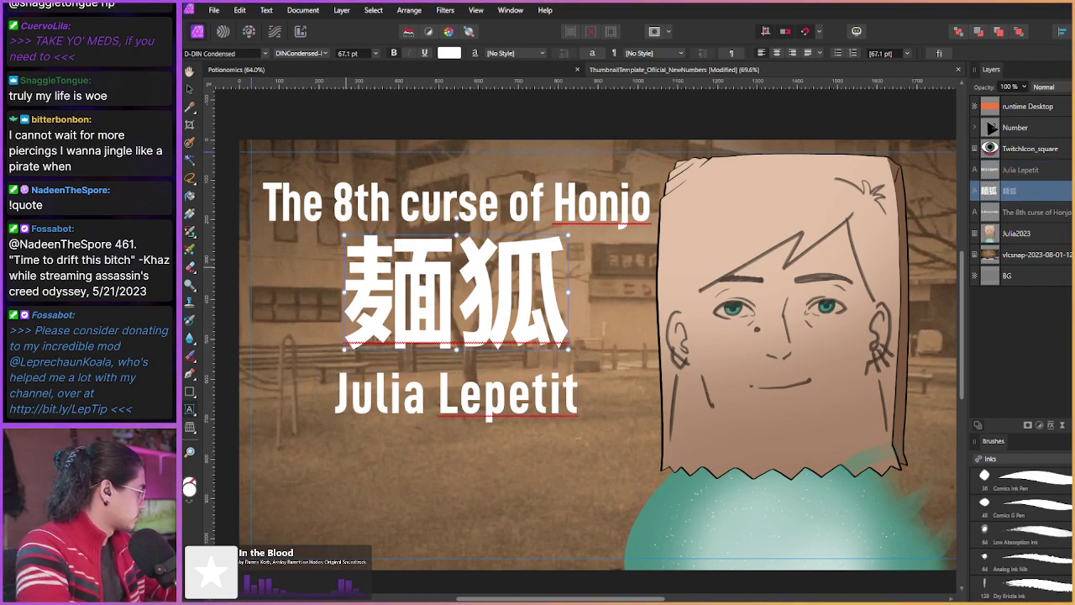
{"action": "left_click_drag", "start_coordinate": [342, 265], "coordinate": [344, 271]}
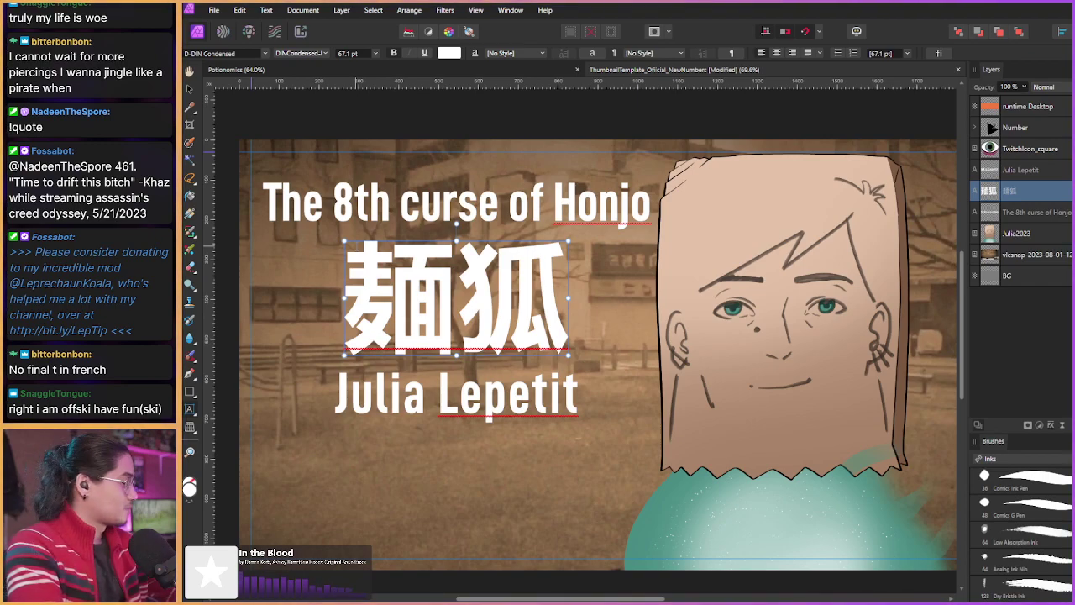
{"action": "left_click", "coordinate": [1021, 220]}
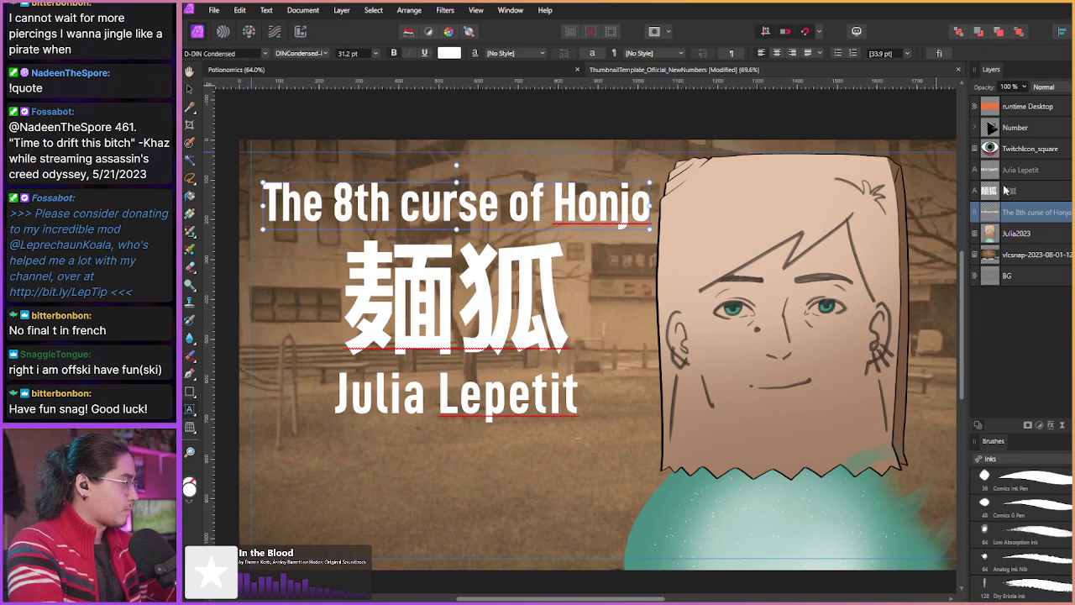
{"action": "left_click", "coordinate": [1020, 235]}
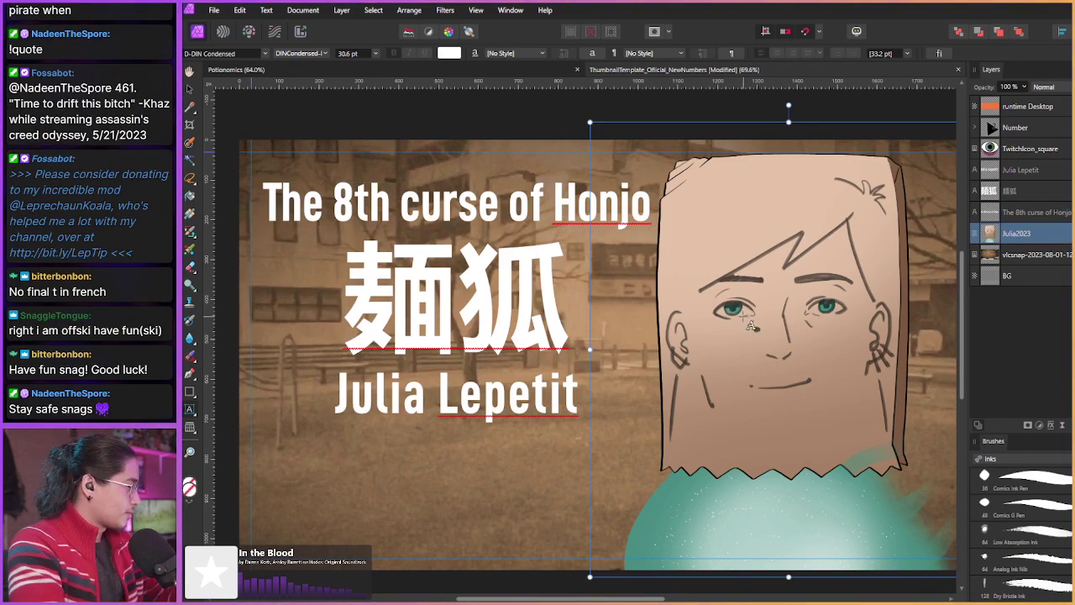
{"action": "key", "text": "v"}
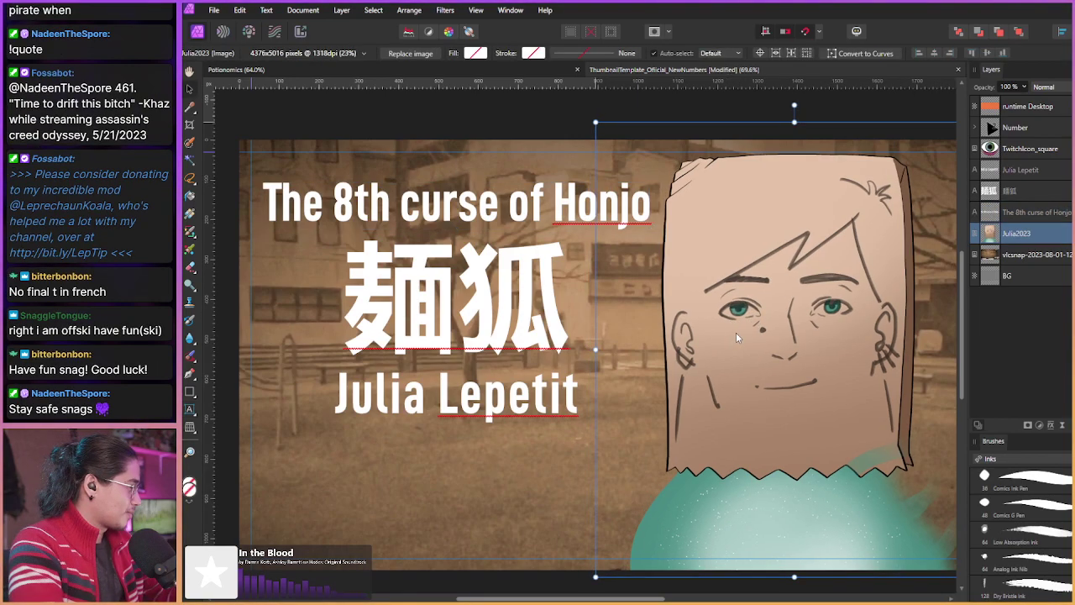
{"action": "scroll", "coordinate": [668, 345], "scroll_direction": "down", "scroll_amount": 1}
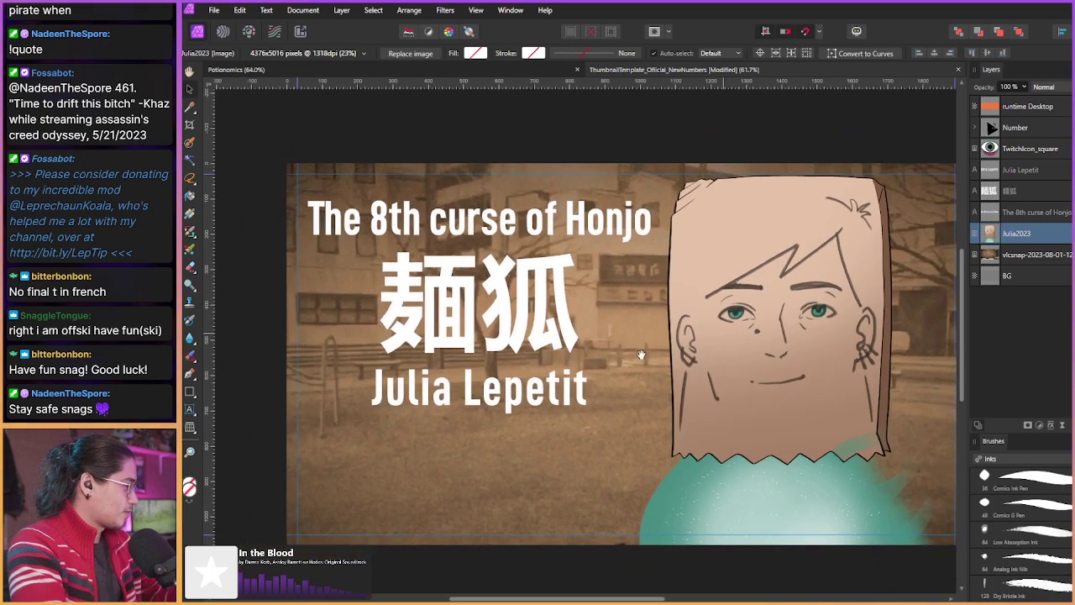
{"action": "scroll", "coordinate": [632, 345], "scroll_direction": "down", "scroll_amount": 1}
{"action": "left_click_drag", "start_coordinate": [678, 354], "coordinate": [704, 371]}
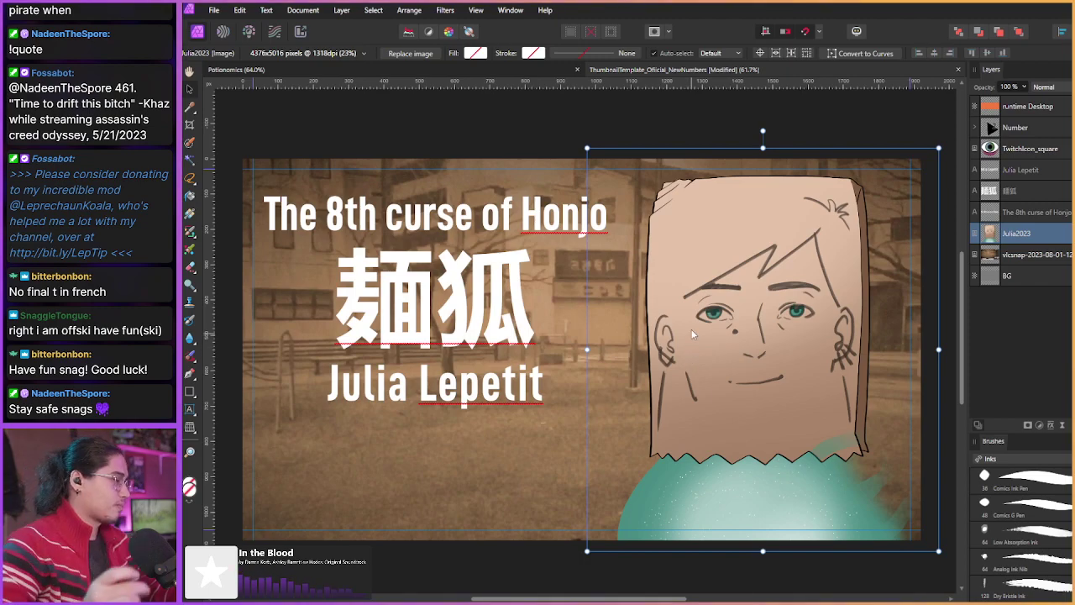
Step: Add an HSL Shift to the vlcsnap layer: hue 97°, saturation -33%, luminosity -16%
{"action": "left_click", "coordinate": [1019, 257]}
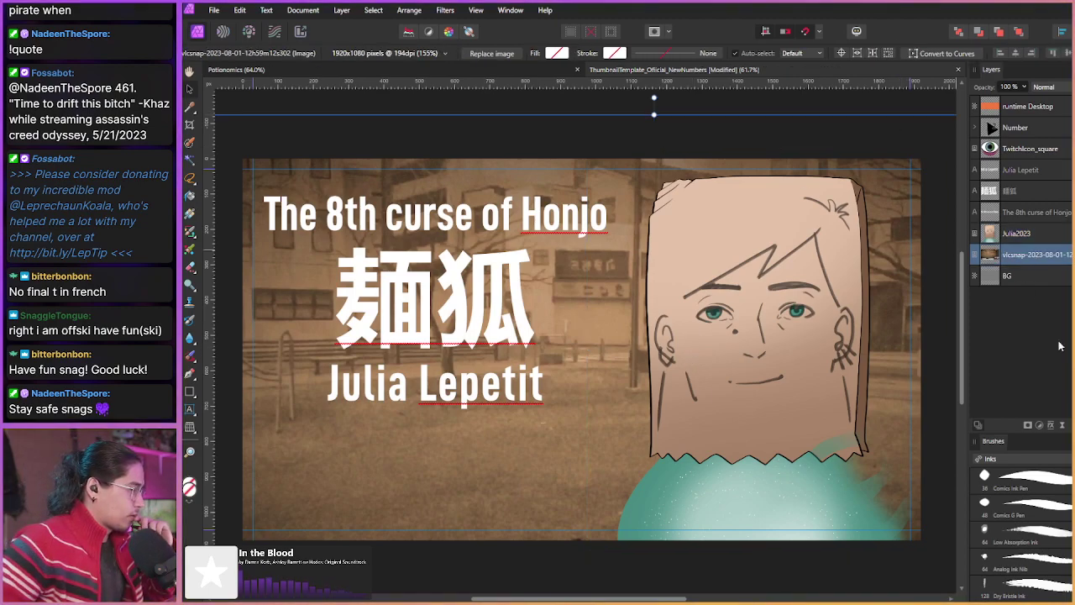
{"action": "left_click", "coordinate": [1040, 429]}
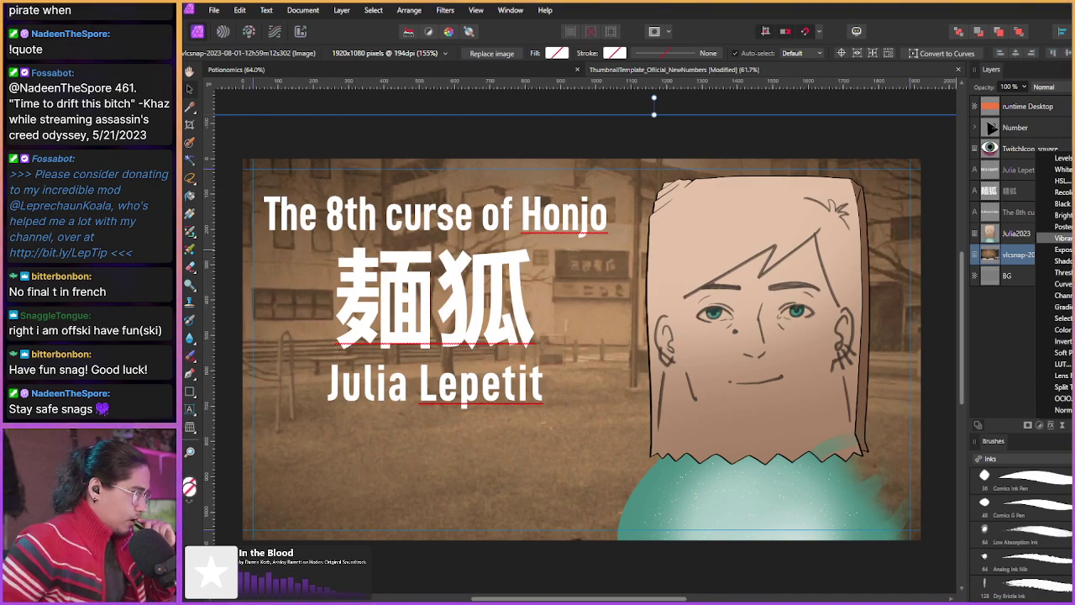
{"action": "left_click", "coordinate": [1060, 180]}
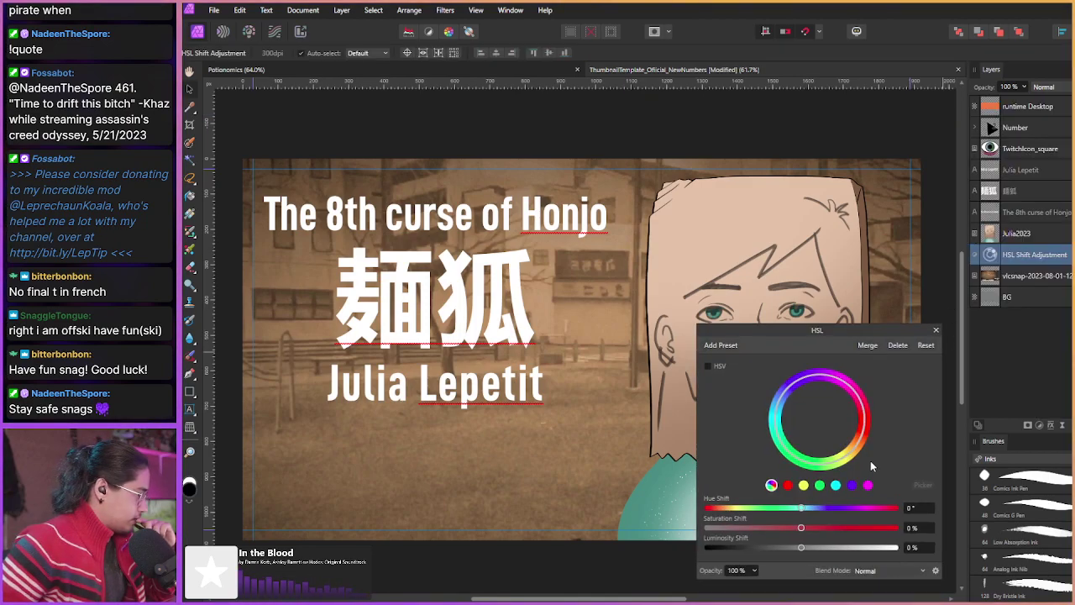
{"action": "left_click_drag", "start_coordinate": [802, 508], "coordinate": [852, 511]}
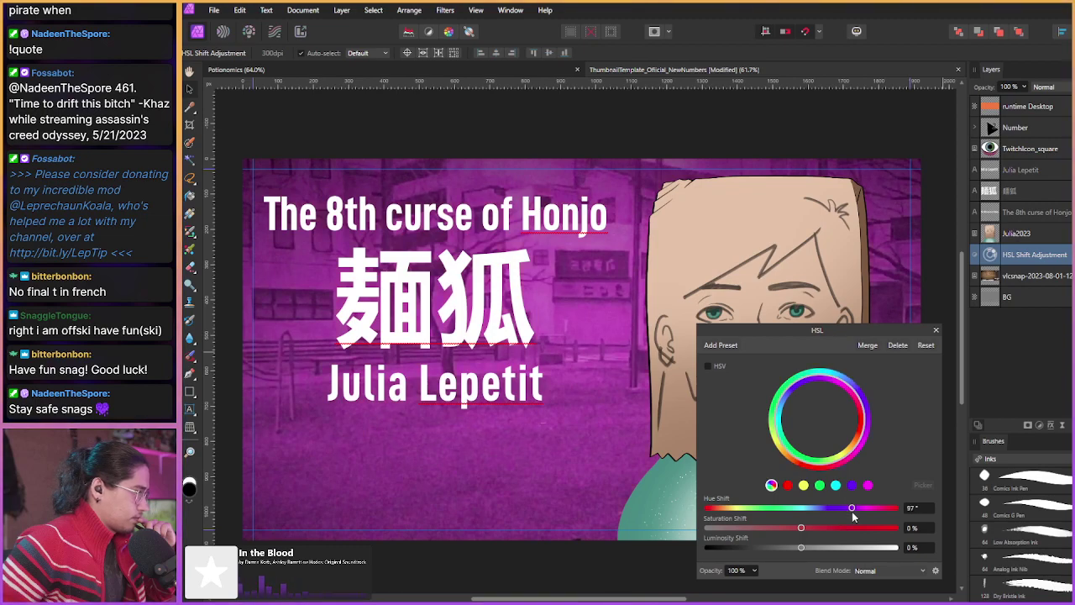
{"action": "left_click_drag", "start_coordinate": [801, 527], "coordinate": [771, 526]}
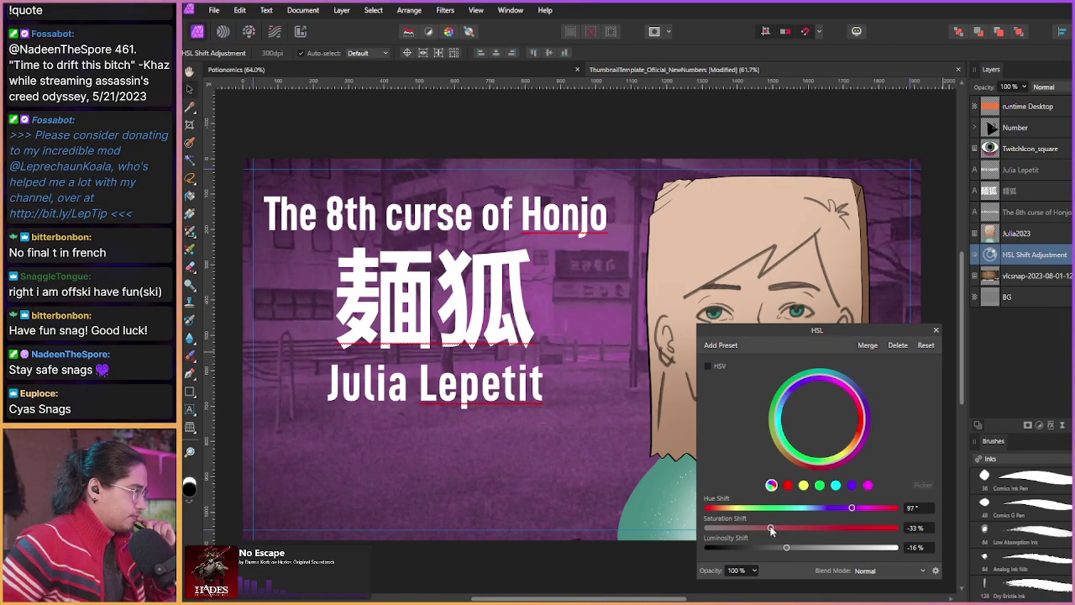
{"action": "left_click", "coordinate": [936, 331]}
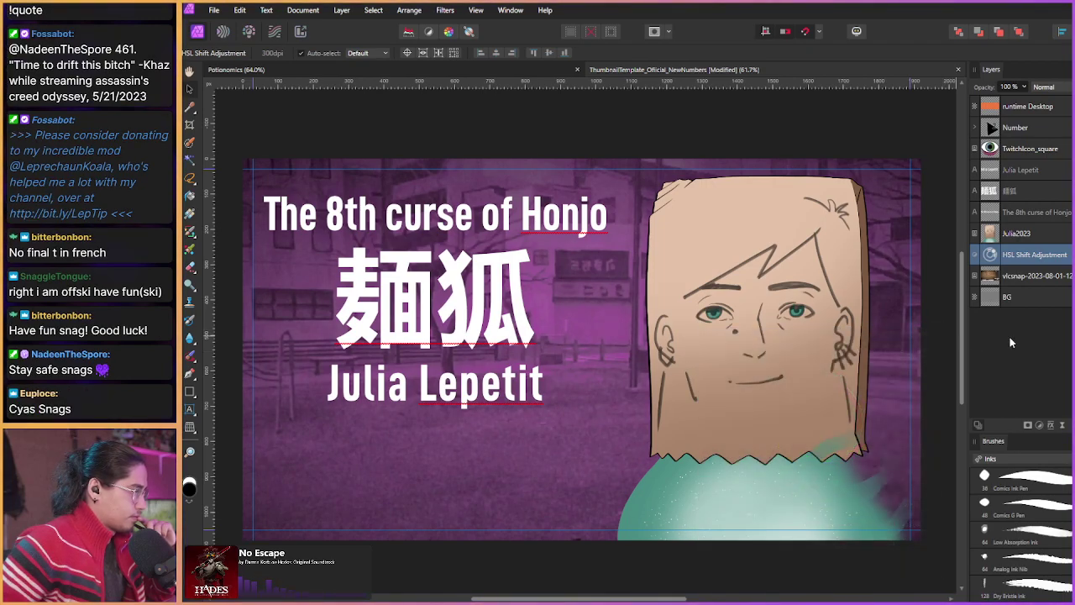
{"action": "left_click", "coordinate": [1033, 277]}
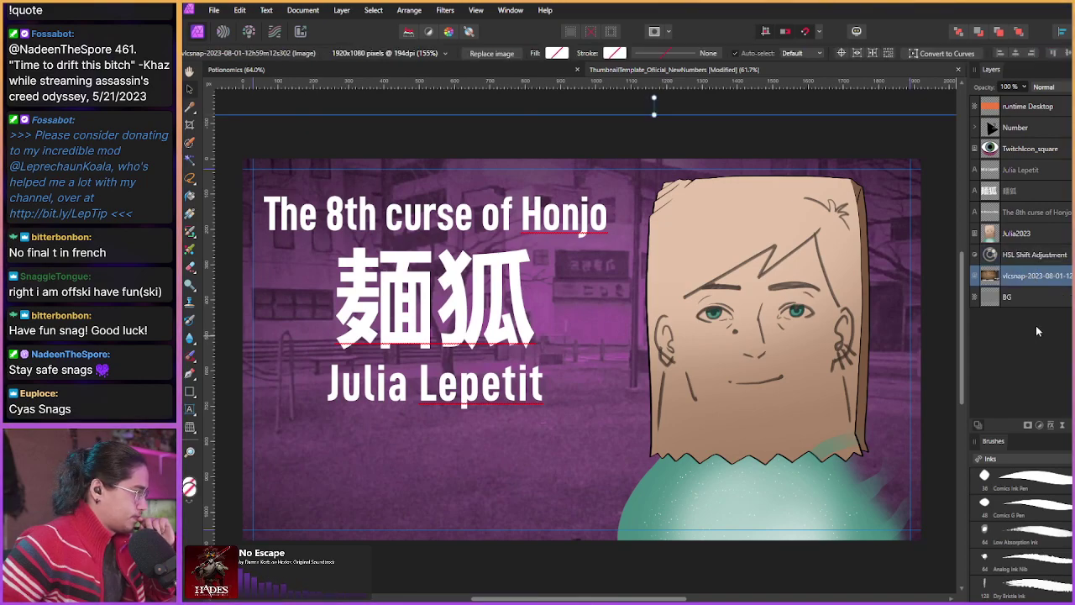
{"action": "left_click", "coordinate": [1025, 173]}
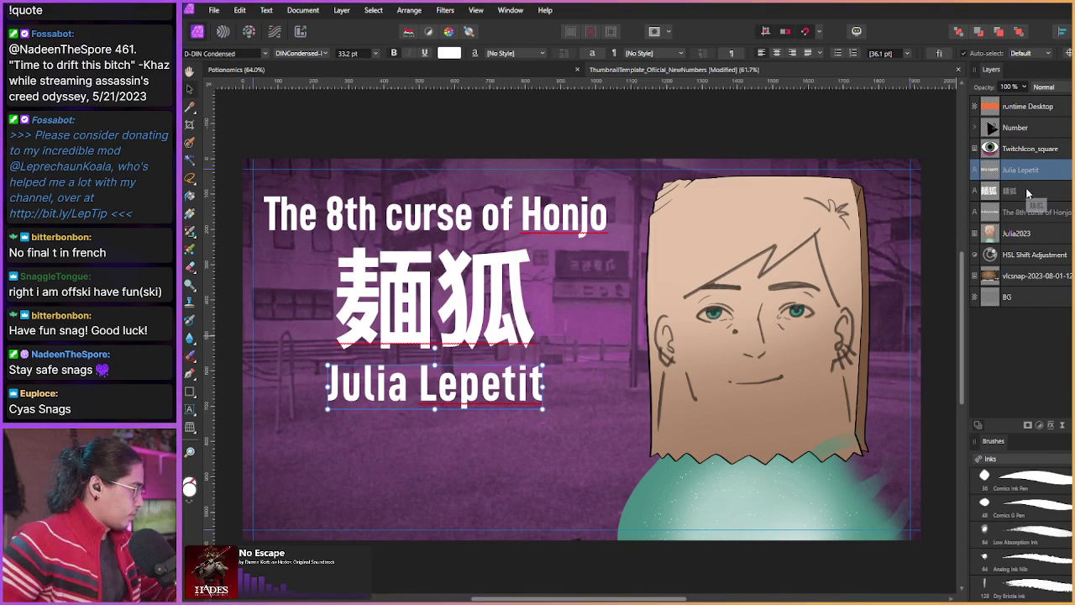
{"action": "left_click", "coordinate": [1032, 214], "text": "shift"}
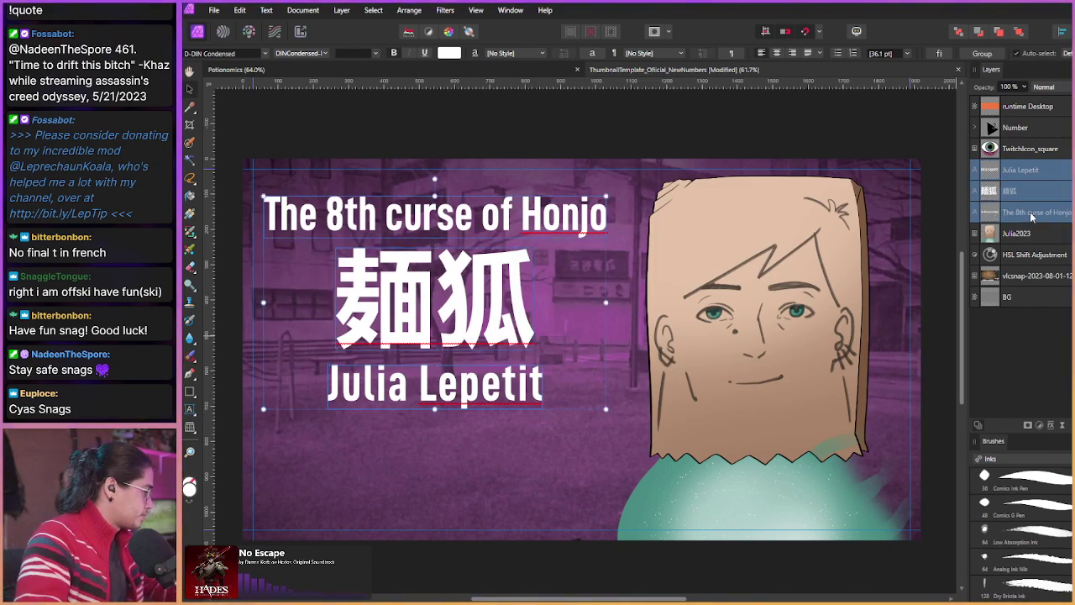
{"action": "left_click_drag", "start_coordinate": [606, 409], "coordinate": [633, 428]}
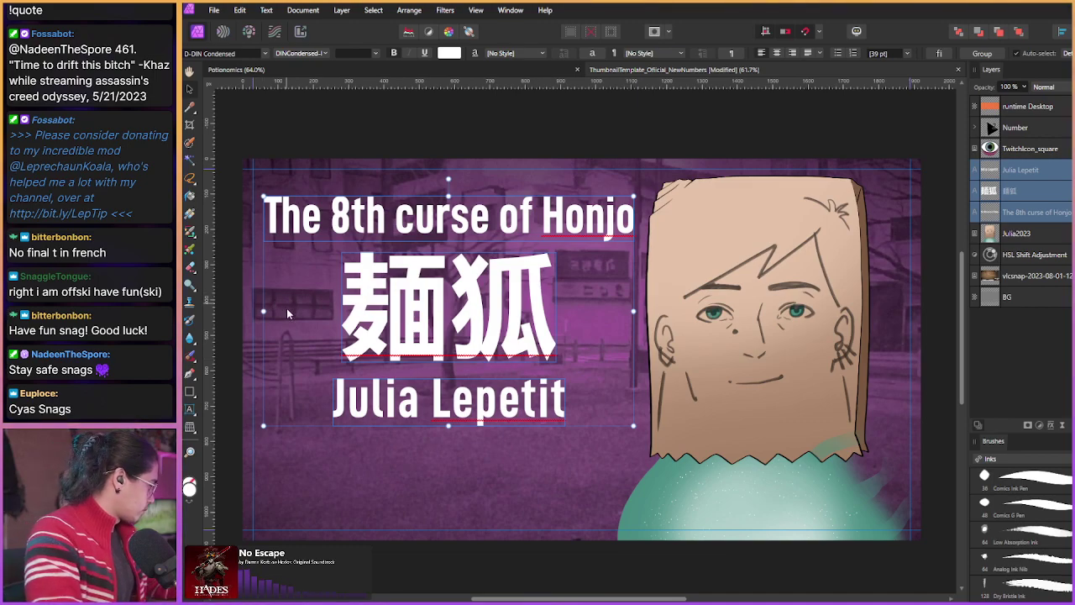
{"action": "left_click_drag", "start_coordinate": [286, 309], "coordinate": [282, 343]}
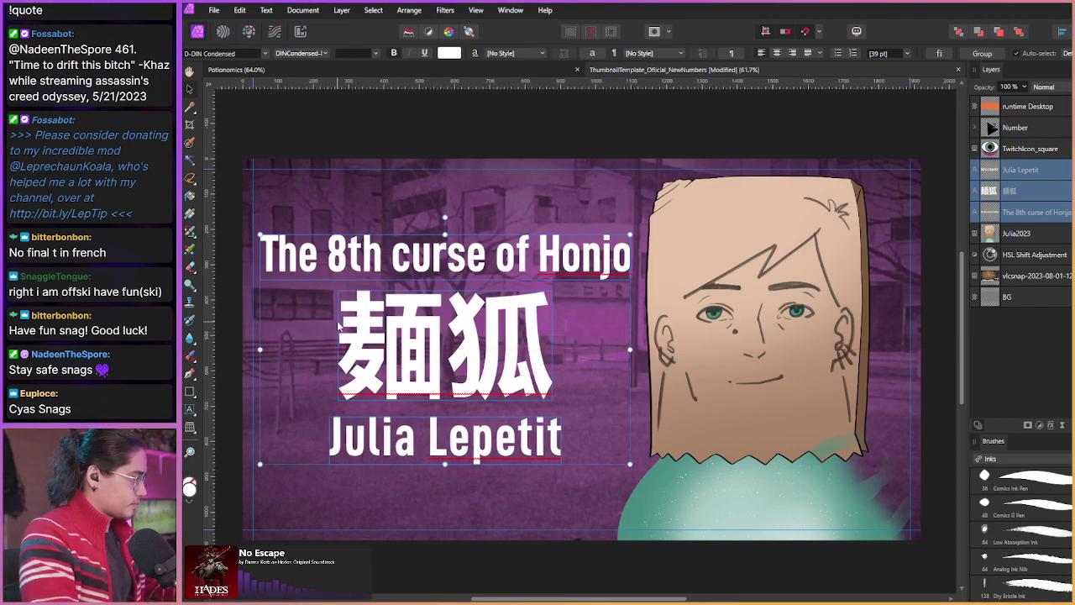
{"action": "left_click", "coordinate": [1017, 245]}
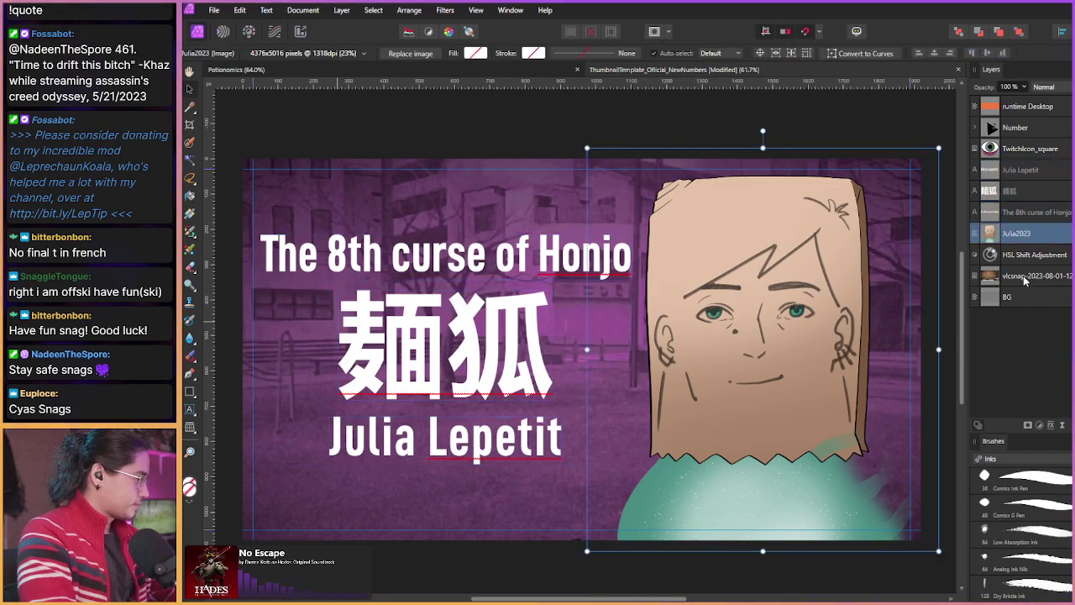
{"action": "left_click", "coordinate": [1019, 277]}
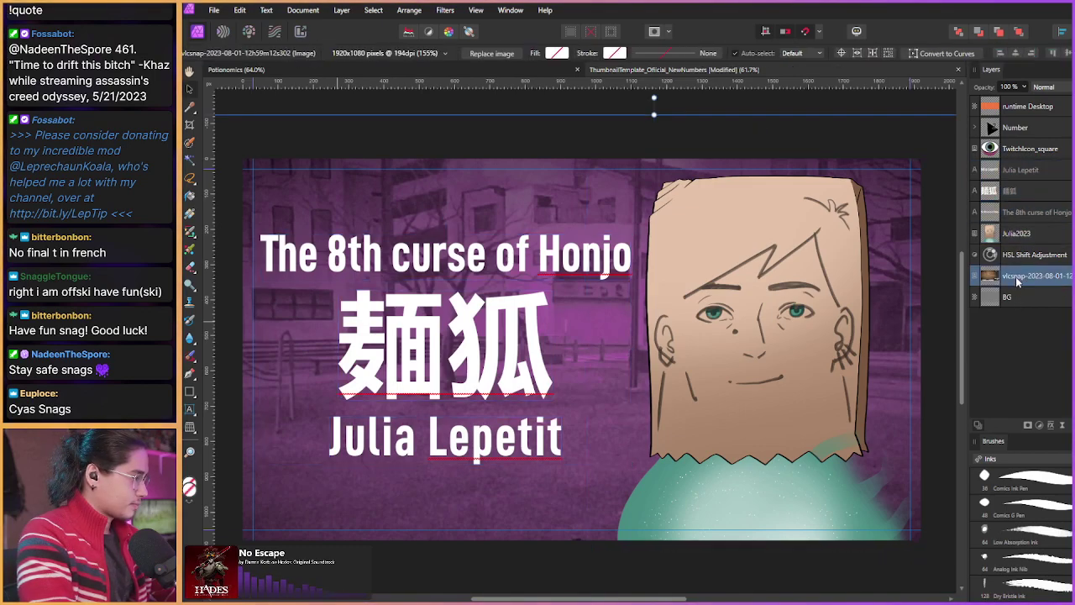
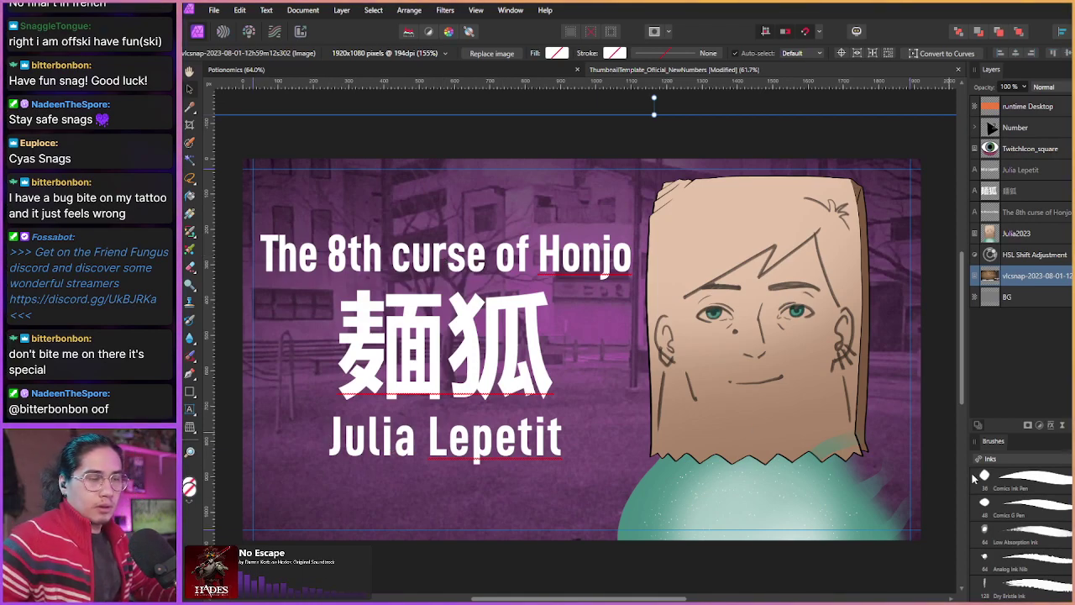
Step: Rewind the Paranormasight video in VLC to 28:15 and drag its window right, uncovering the thumbnail
{"action": "key", "text": "alt+Tab"}
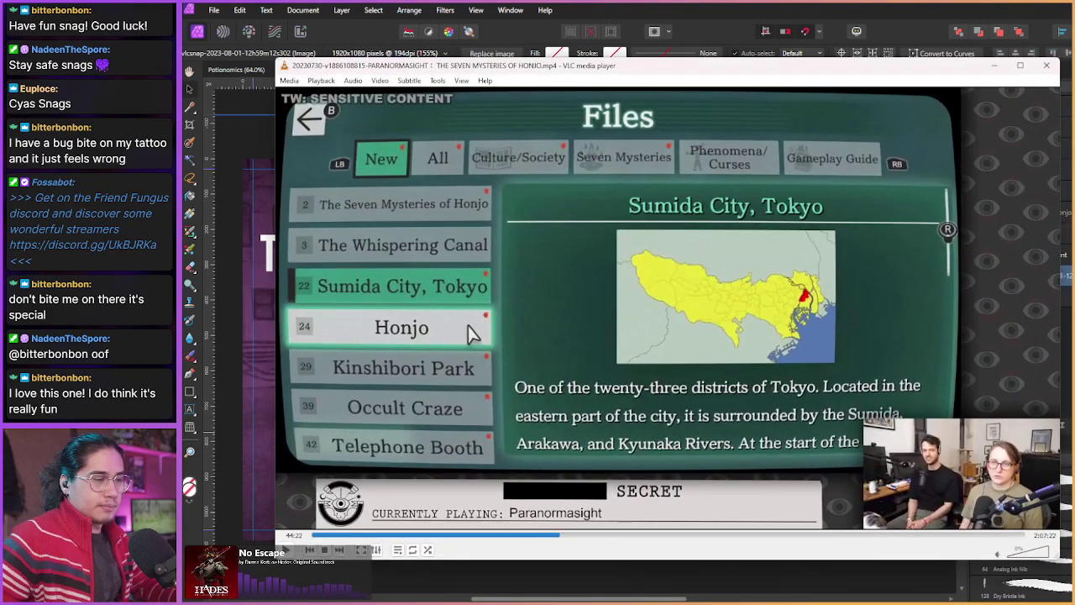
{"action": "key", "text": "Left"}
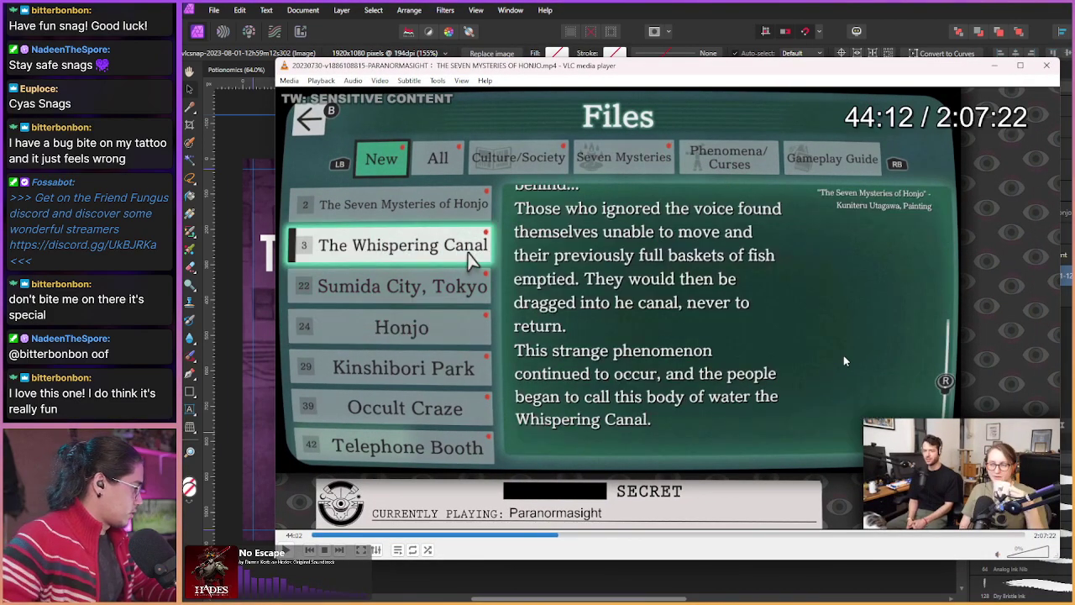
{"action": "key", "text": "Left"}
{"action": "key", "text": "Left"}
{"action": "key", "text": "Left"}
{"action": "key", "text": "Left"}
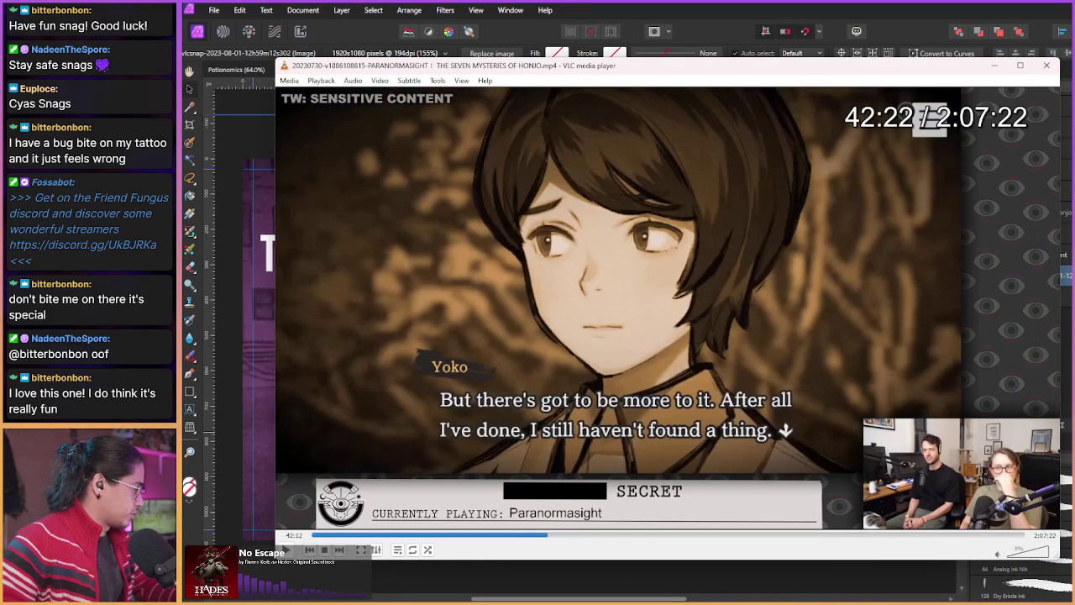
{"action": "key", "text": "Left"}
{"action": "key", "text": "Left"}
{"action": "key", "text": "Left"}
{"action": "key", "text": "Left"}
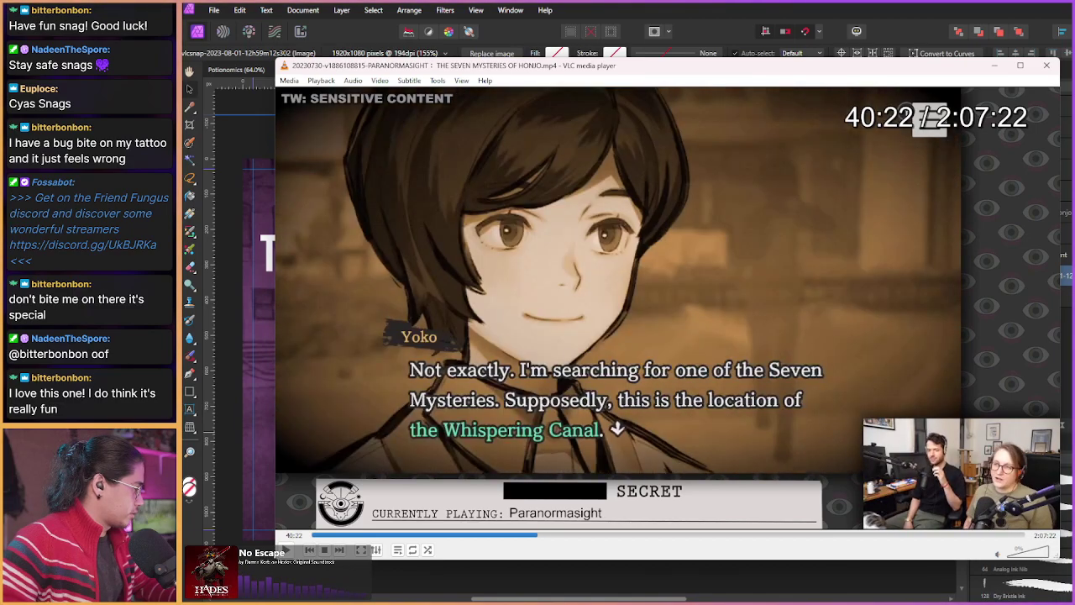
{"action": "key", "text": "Left"}
{"action": "key", "text": "Left"}
{"action": "key", "text": "Left"}
{"action": "key", "text": "Left"}
{"action": "key", "text": "Left"}
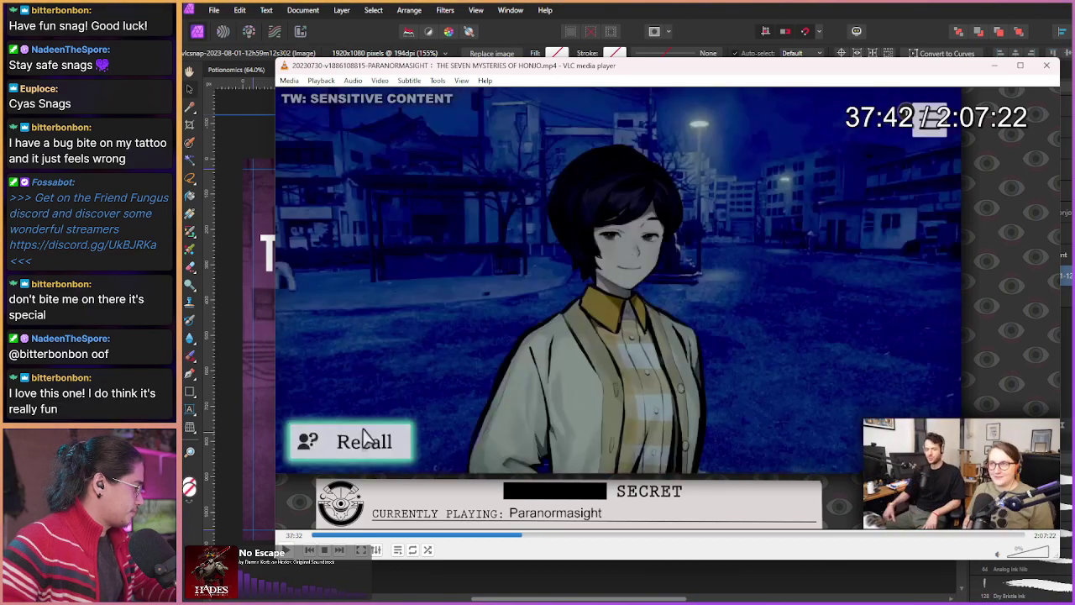
{"action": "key", "text": "Left"}
{"action": "key", "text": "Left"}
{"action": "key", "text": "Left"}
{"action": "key", "text": "Left"}
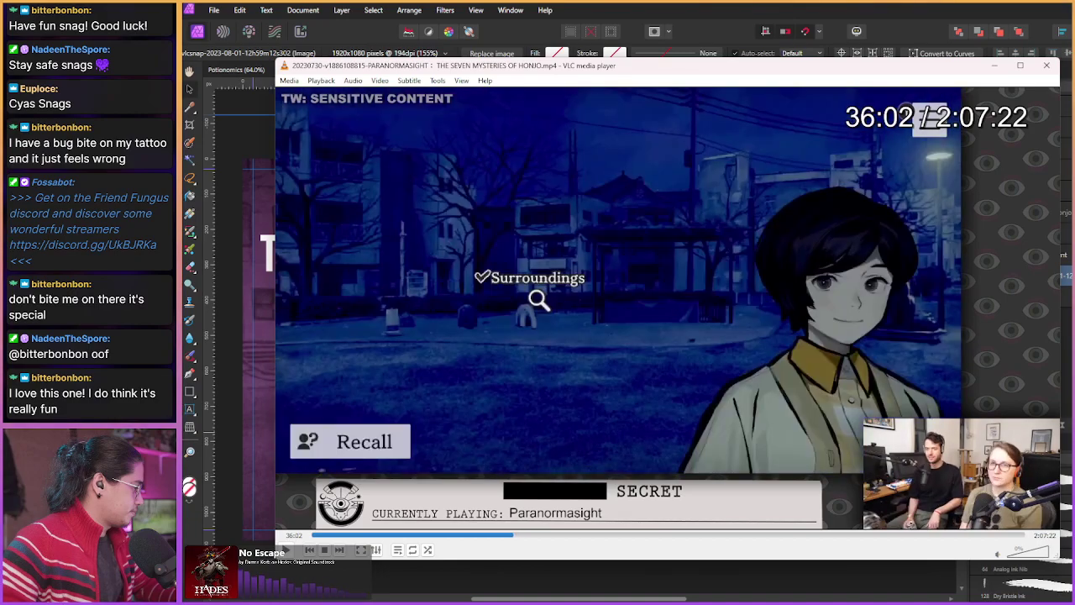
{"action": "key", "text": "Left"}
{"action": "key", "text": "Left"}
{"action": "key", "text": "Left"}
{"action": "key", "text": "Left"}
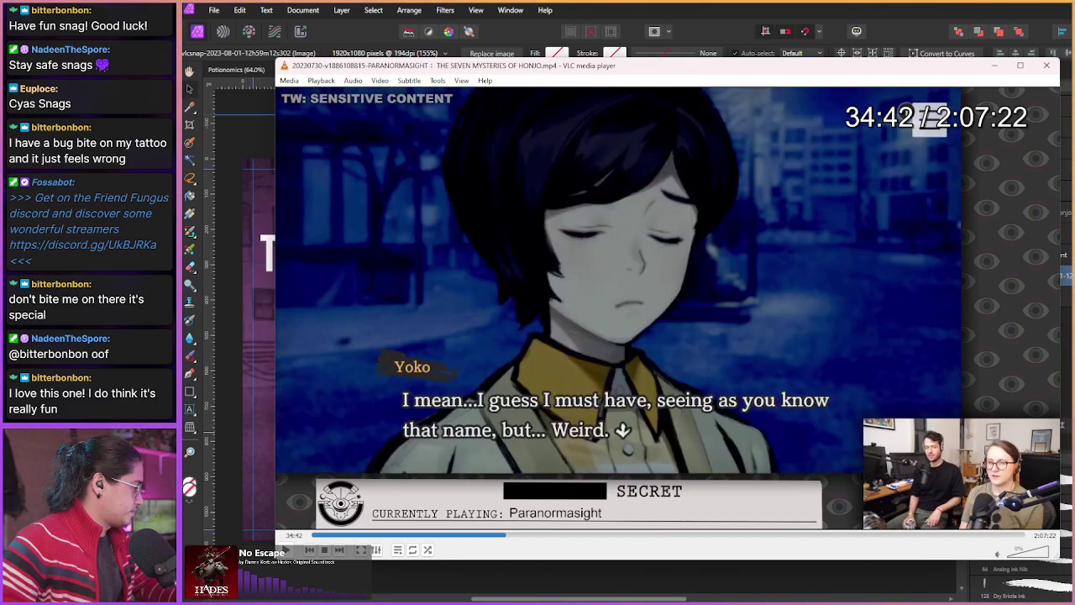
{"action": "key", "text": "Left"}
{"action": "key", "text": "Left"}
{"action": "key", "text": "Left"}
{"action": "key", "text": "Left"}
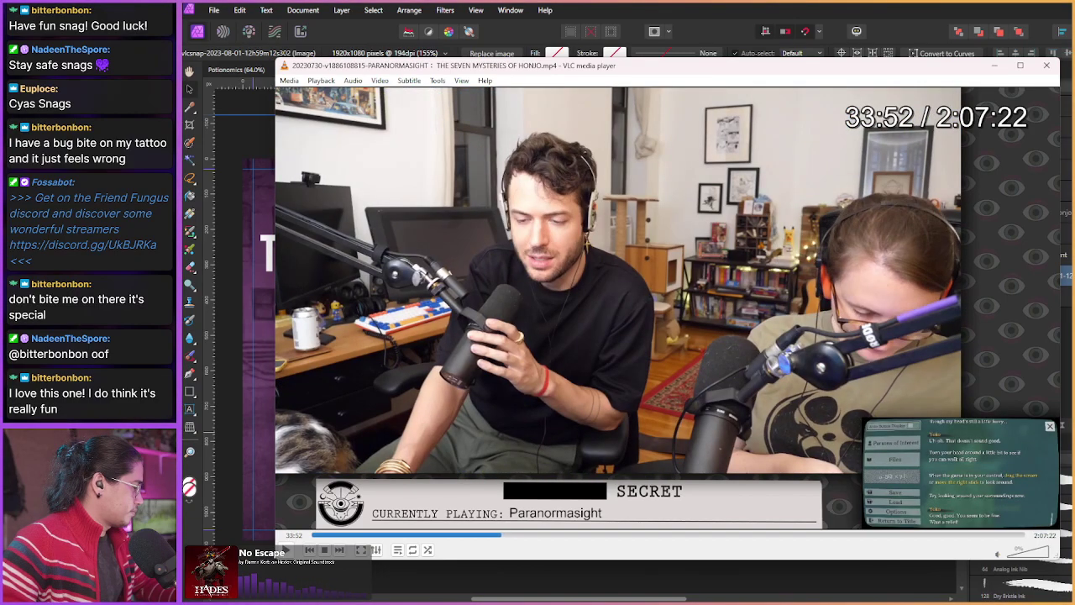
{"action": "key", "text": "Left"}
{"action": "key", "text": "Left"}
{"action": "key", "text": "Left"}
{"action": "key", "text": "Left"}
{"action": "key", "text": "Left"}
{"action": "key", "text": "Left"}
{"action": "key", "text": "Left"}
{"action": "key", "text": "Left"}
{"action": "key", "text": "Left"}
{"action": "key", "text": "Left"}
{"action": "key", "text": "Left"}
{"action": "key", "text": "Left"}
{"action": "key", "text": "Left"}
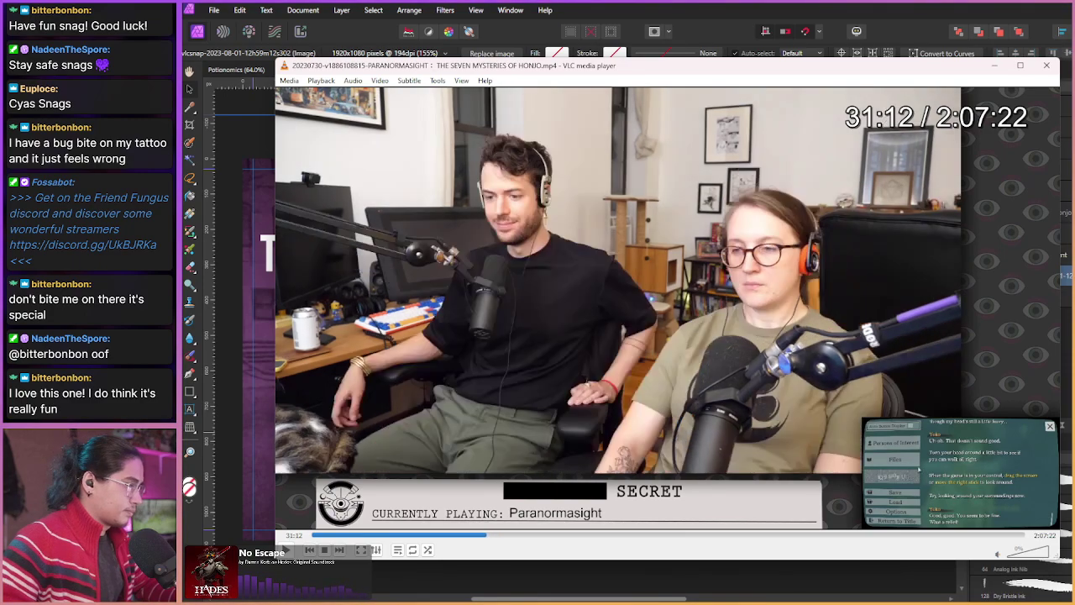
{"action": "key", "text": "Left"}
{"action": "key", "text": "Left"}
{"action": "key", "text": "Left"}
{"action": "key", "text": "Left"}
{"action": "key", "text": "Left"}
{"action": "key", "text": "Left"}
{"action": "key", "text": "Left"}
{"action": "key", "text": "Left"}
{"action": "key", "text": "Left"}
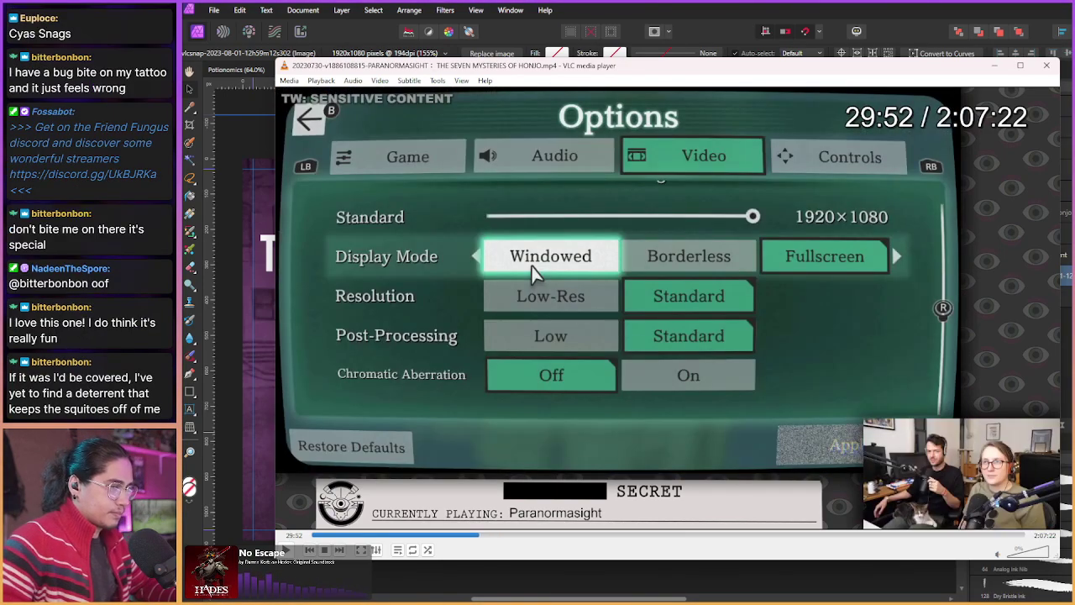
{"action": "key", "text": "Left"}
{"action": "key", "text": "Left"}
{"action": "key", "text": "Left"}
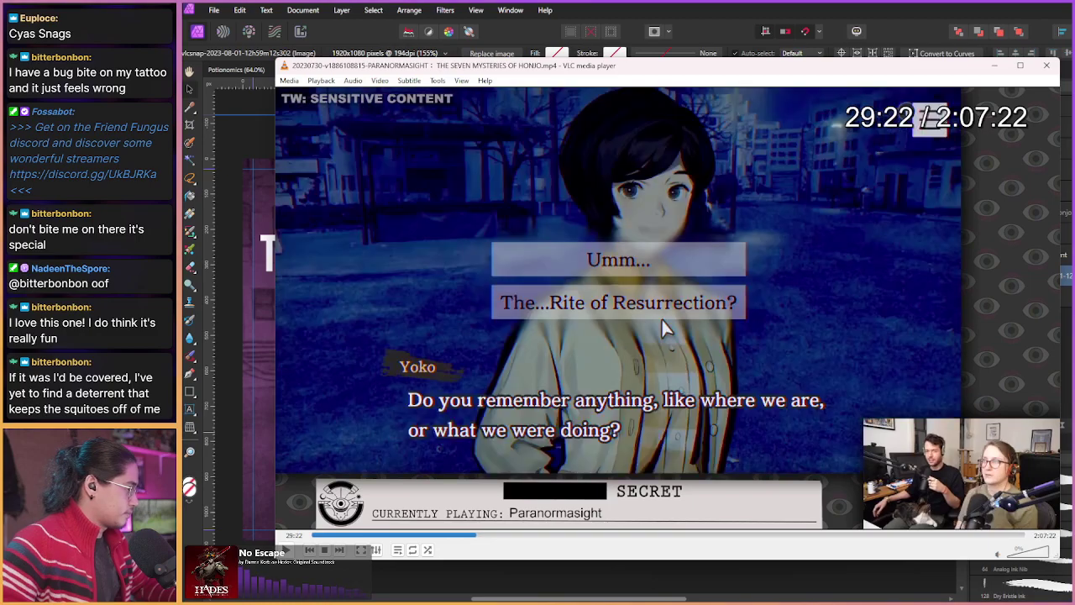
{"action": "key", "text": "Left"}
{"action": "key", "text": "Left"}
{"action": "key", "text": "Left"}
{"action": "key", "text": "Left"}
{"action": "key", "text": "Left"}
{"action": "key", "text": "Left"}
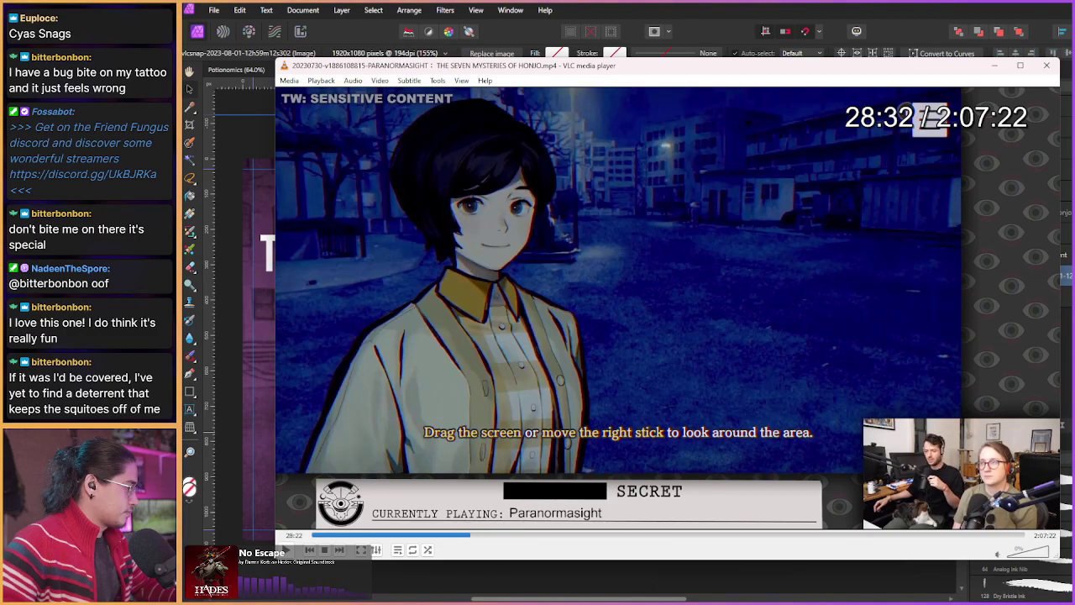
{"action": "key", "text": "Left"}
{"action": "key", "text": "Right"}
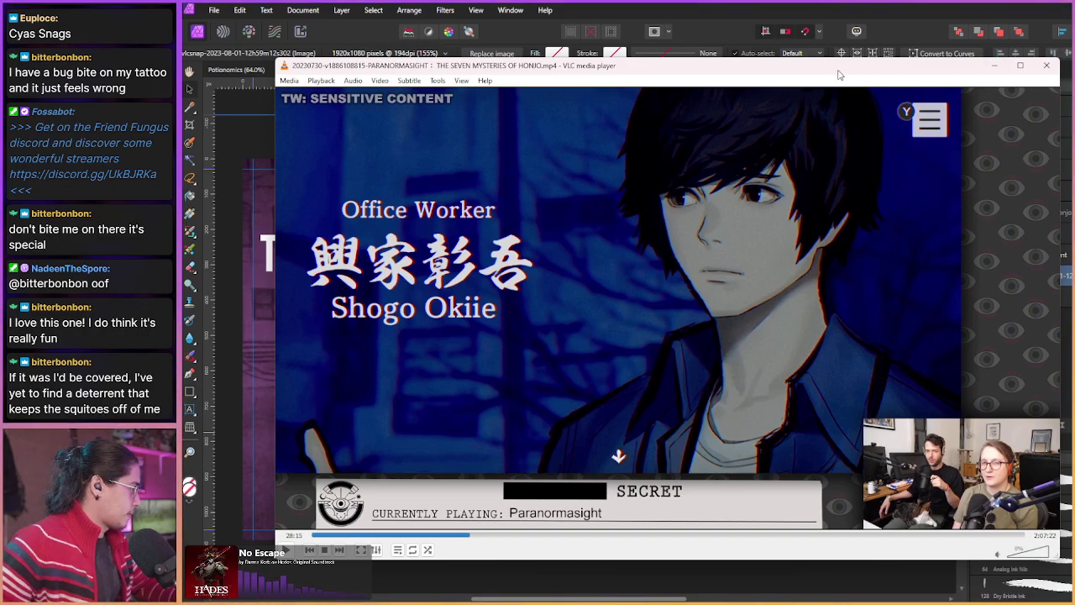
{"action": "left_click_drag", "start_coordinate": [837, 74], "coordinate": [929, 89]}
Step: Back in Affinity Designer, highlight both 麺狐 kanji characters in the text
{"action": "key", "text": "alt+Tab"}
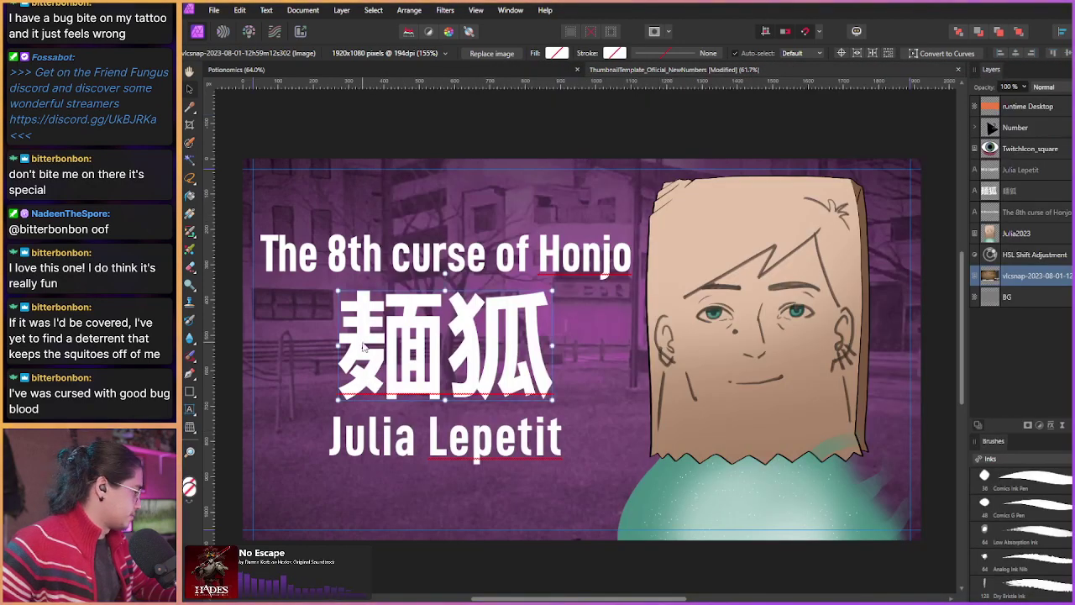
{"action": "double_click", "coordinate": [361, 344]}
{"action": "left_click_drag", "start_coordinate": [338, 344], "coordinate": [542, 336]}
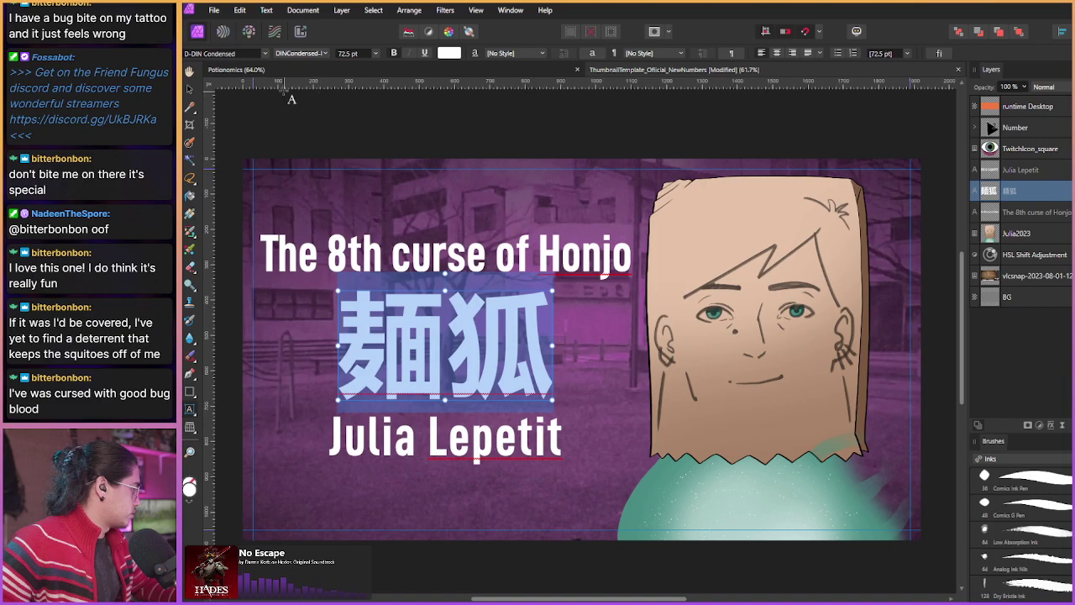
Step: Preview alternative fonts on the kanji, cancel to keep D-DIN Condensed, and switch to DaFont
{"action": "left_click", "coordinate": [265, 52]}
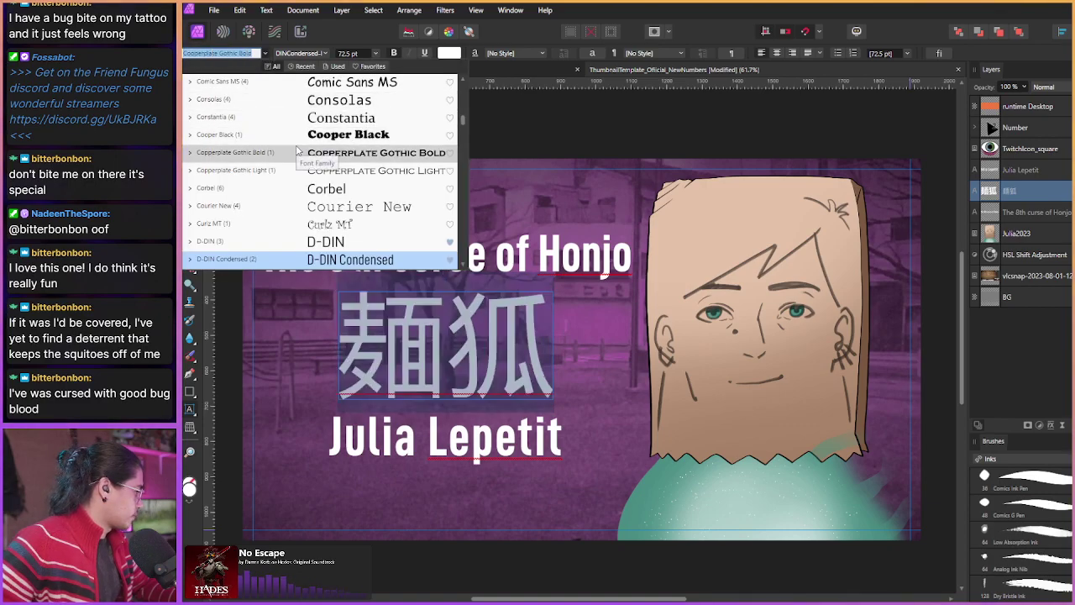
{"action": "scroll", "coordinate": [298, 136], "scroll_direction": "up", "scroll_amount": 1}
{"action": "scroll", "coordinate": [301, 130], "scroll_direction": "down", "scroll_amount": 2}
{"action": "scroll", "coordinate": [301, 134], "scroll_direction": "down", "scroll_amount": 2}
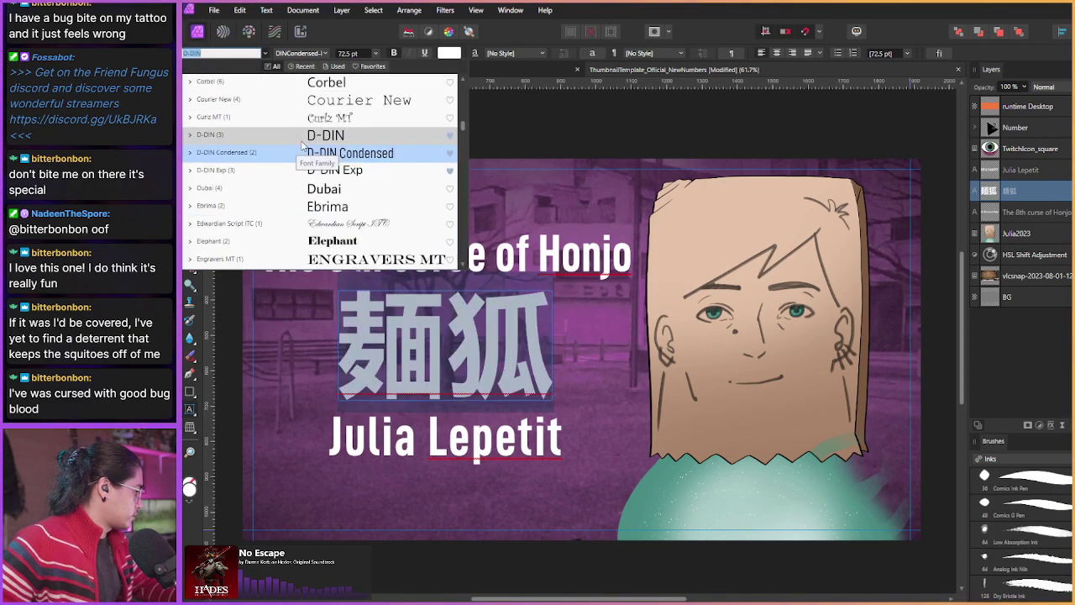
{"action": "scroll", "coordinate": [319, 126], "scroll_direction": "up", "scroll_amount": 11}
{"action": "scroll", "coordinate": [340, 109], "scroll_direction": "up", "scroll_amount": 3}
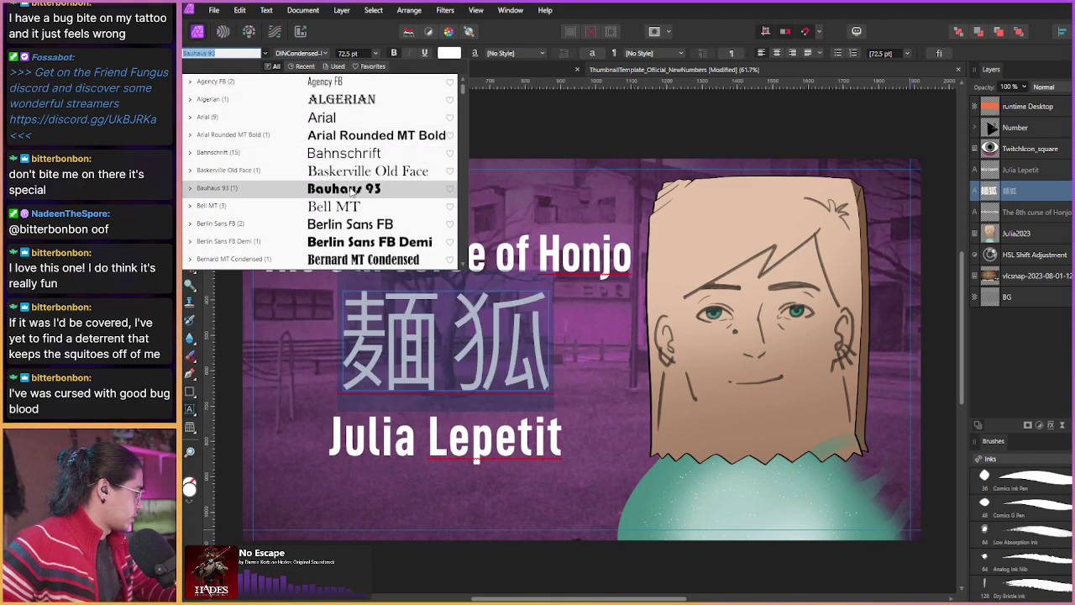
{"action": "scroll", "coordinate": [357, 244], "scroll_direction": "down", "scroll_amount": 1}
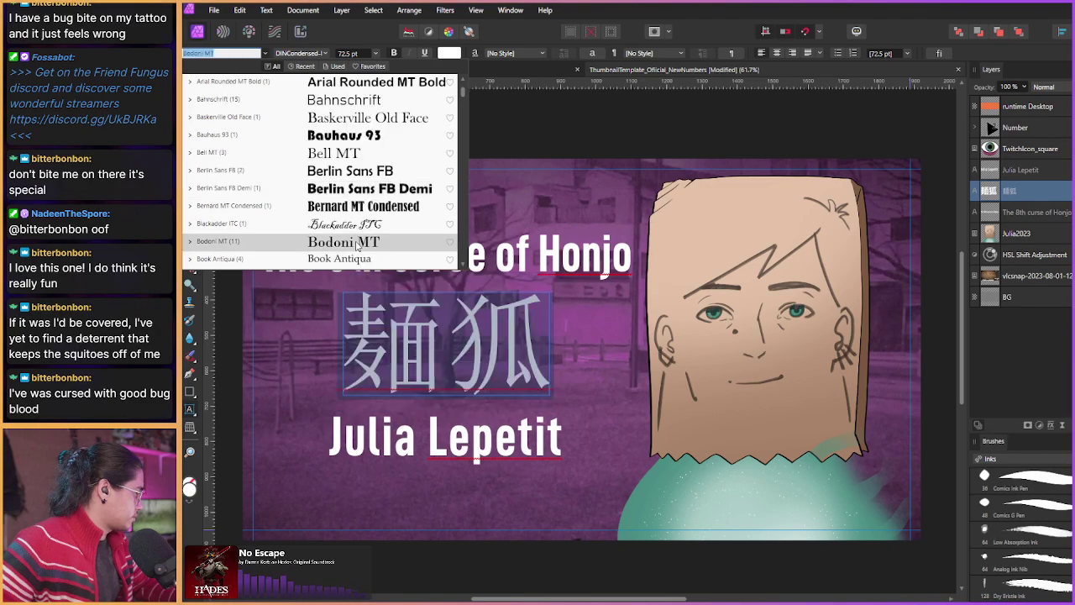
{"action": "scroll", "coordinate": [357, 240], "scroll_direction": "down", "scroll_amount": 1}
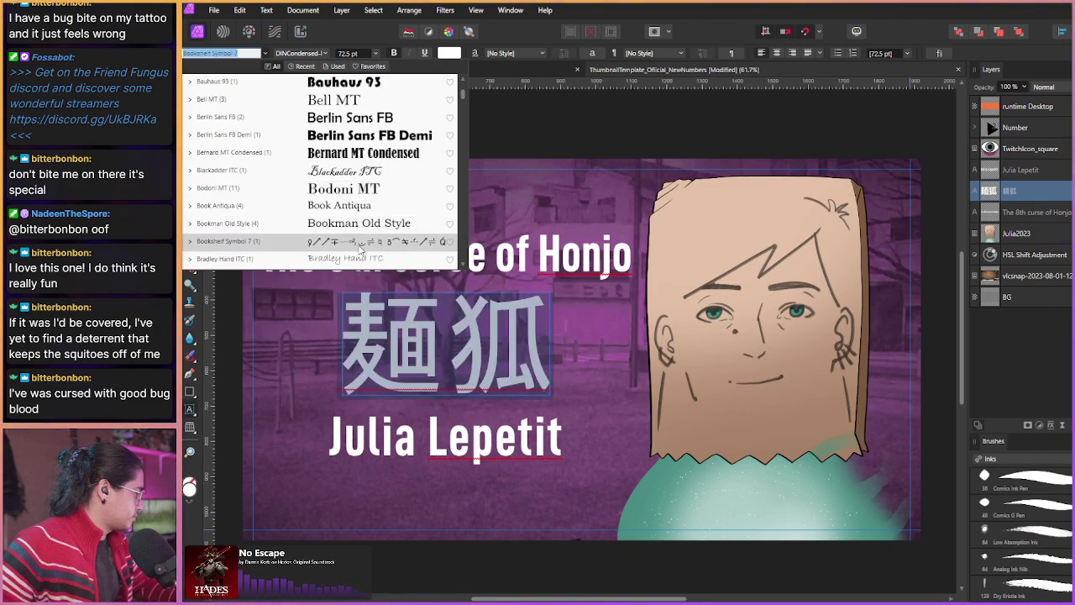
{"action": "scroll", "coordinate": [358, 238], "scroll_direction": "down", "scroll_amount": 1}
{"action": "scroll", "coordinate": [362, 202], "scroll_direction": "down", "scroll_amount": 1}
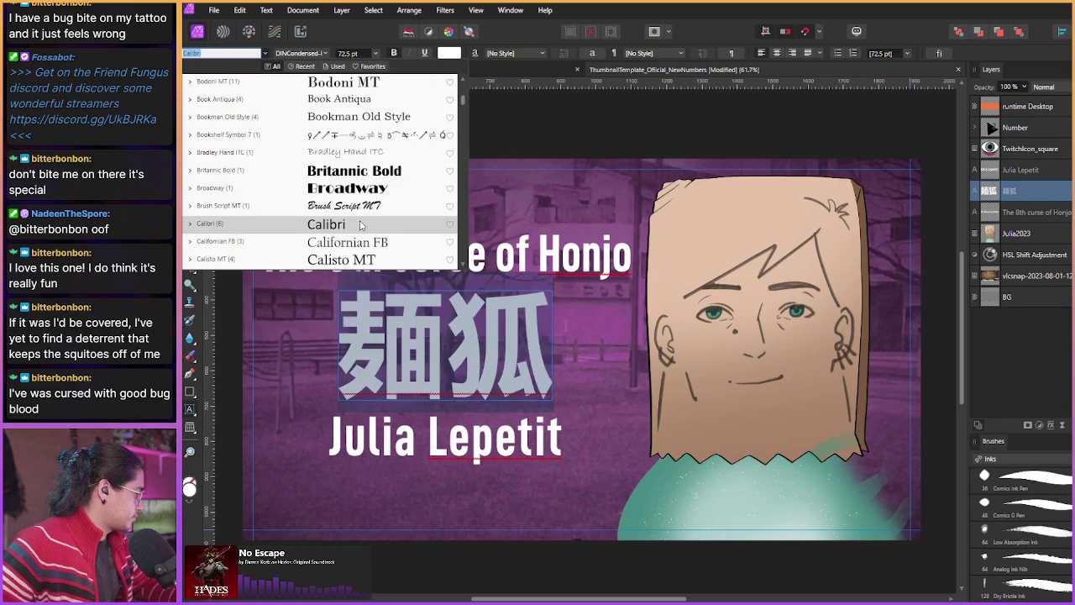
{"action": "scroll", "coordinate": [361, 218], "scroll_direction": "down", "scroll_amount": 1}
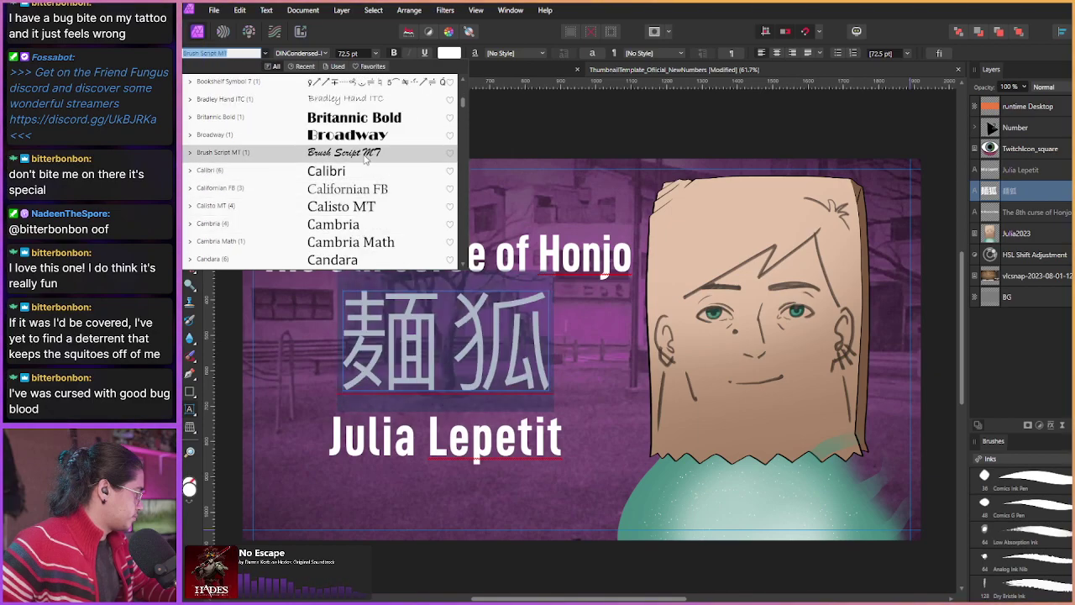
{"action": "scroll", "coordinate": [363, 204], "scroll_direction": "down", "scroll_amount": 1}
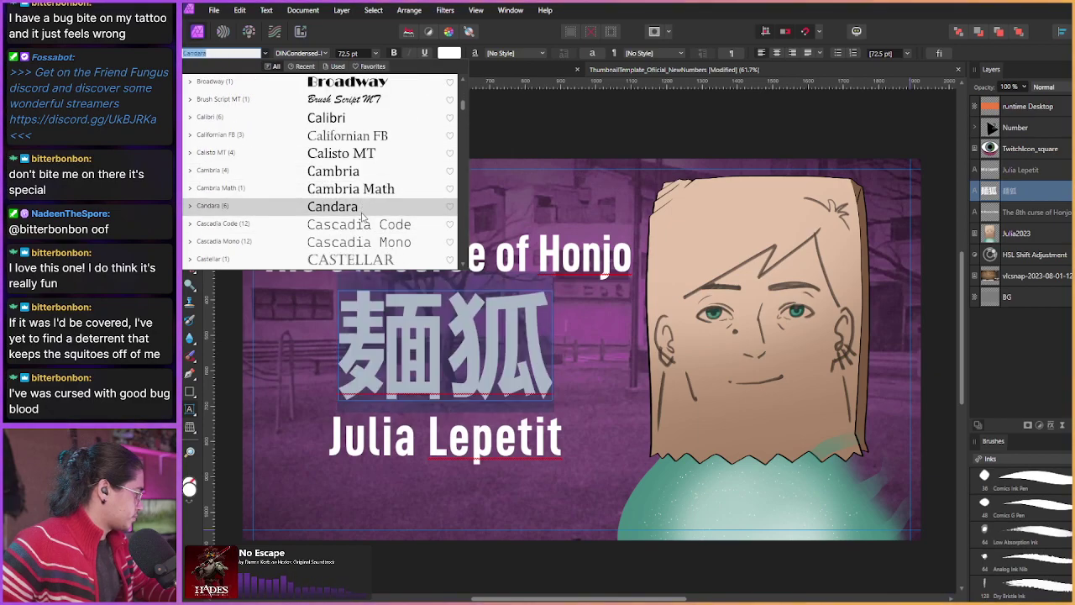
{"action": "scroll", "coordinate": [364, 204], "scroll_direction": "down", "scroll_amount": 1}
{"action": "scroll", "coordinate": [364, 204], "scroll_direction": "down", "scroll_amount": 1}
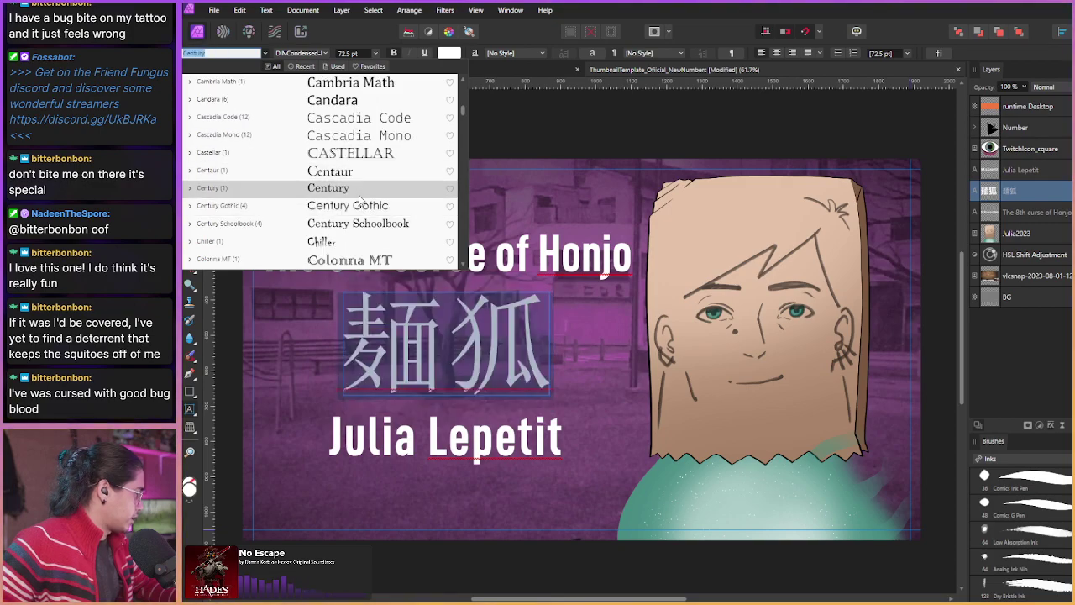
{"action": "scroll", "coordinate": [360, 192], "scroll_direction": "down", "scroll_amount": 1}
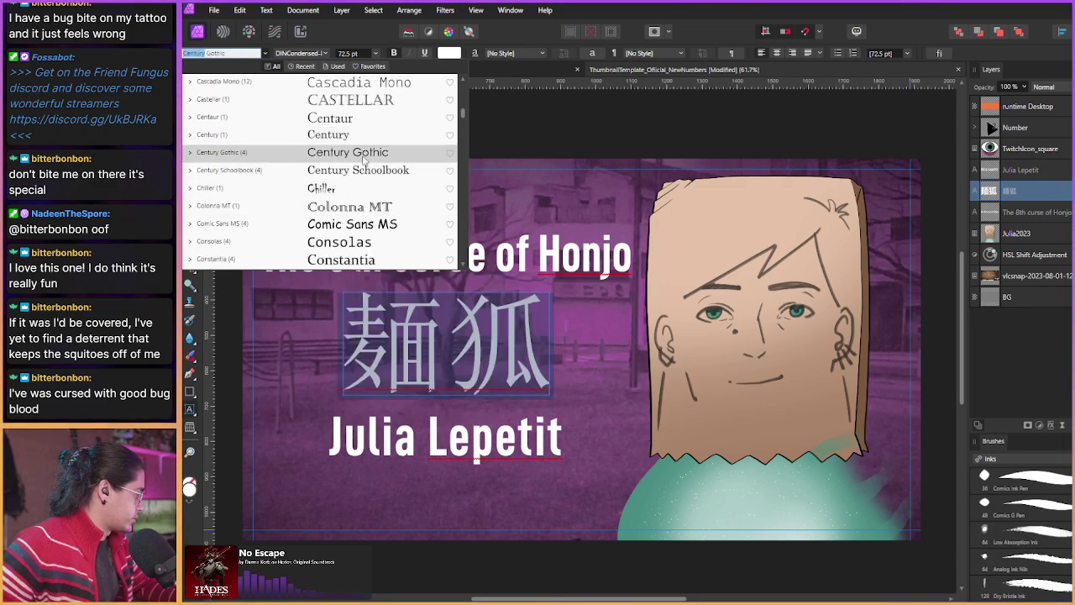
{"action": "scroll", "coordinate": [358, 217], "scroll_direction": "down", "scroll_amount": 1}
{"action": "scroll", "coordinate": [358, 198], "scroll_direction": "down", "scroll_amount": 1}
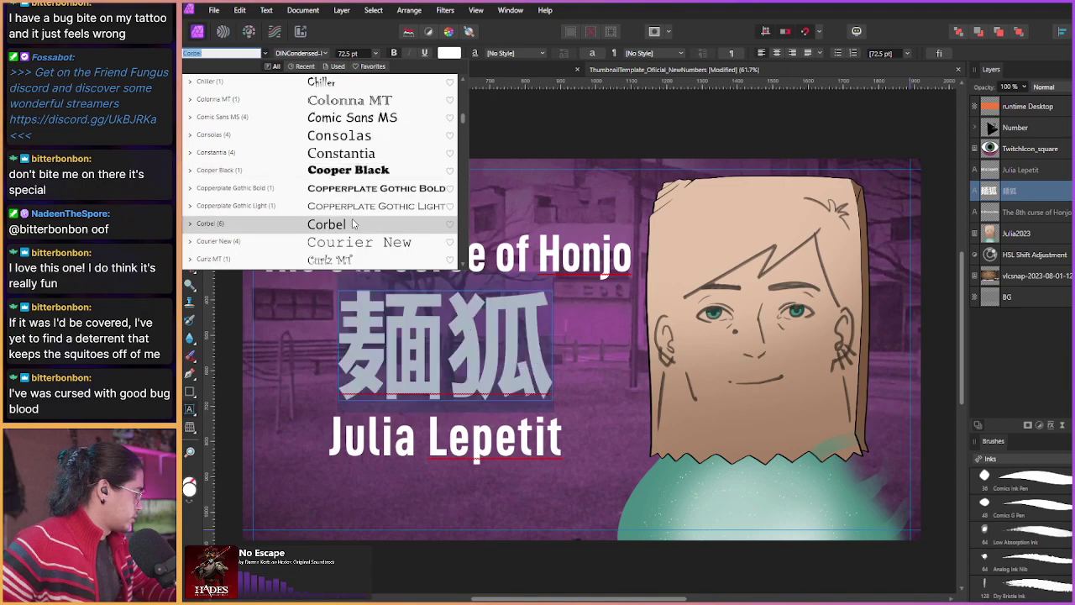
{"action": "scroll", "coordinate": [359, 194], "scroll_direction": "down", "scroll_amount": 1}
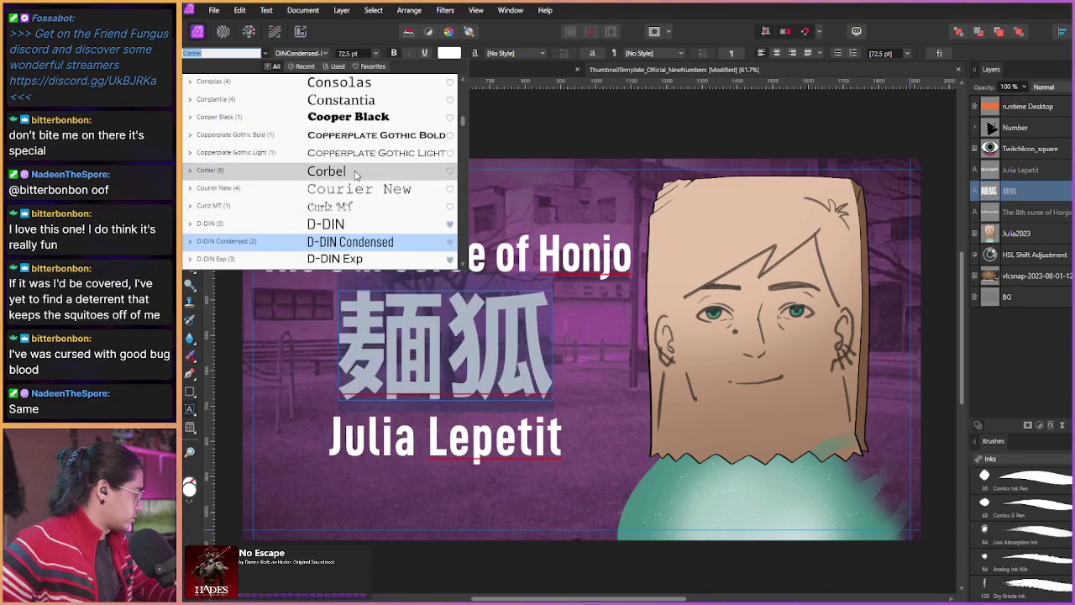
{"action": "scroll", "coordinate": [353, 194], "scroll_direction": "down", "scroll_amount": 1}
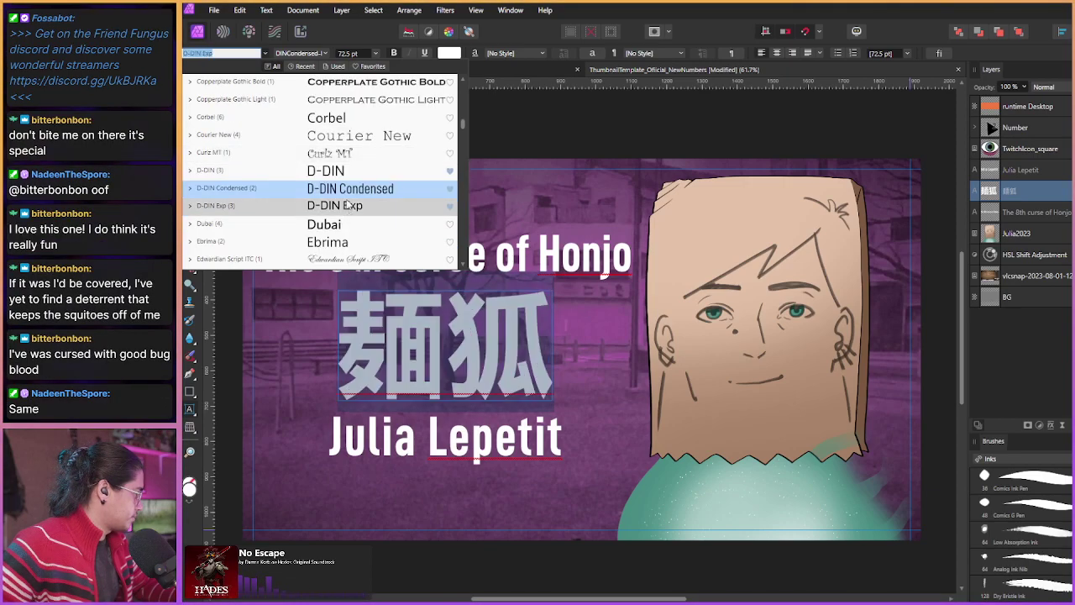
{"action": "scroll", "coordinate": [352, 194], "scroll_direction": "down", "scroll_amount": 1}
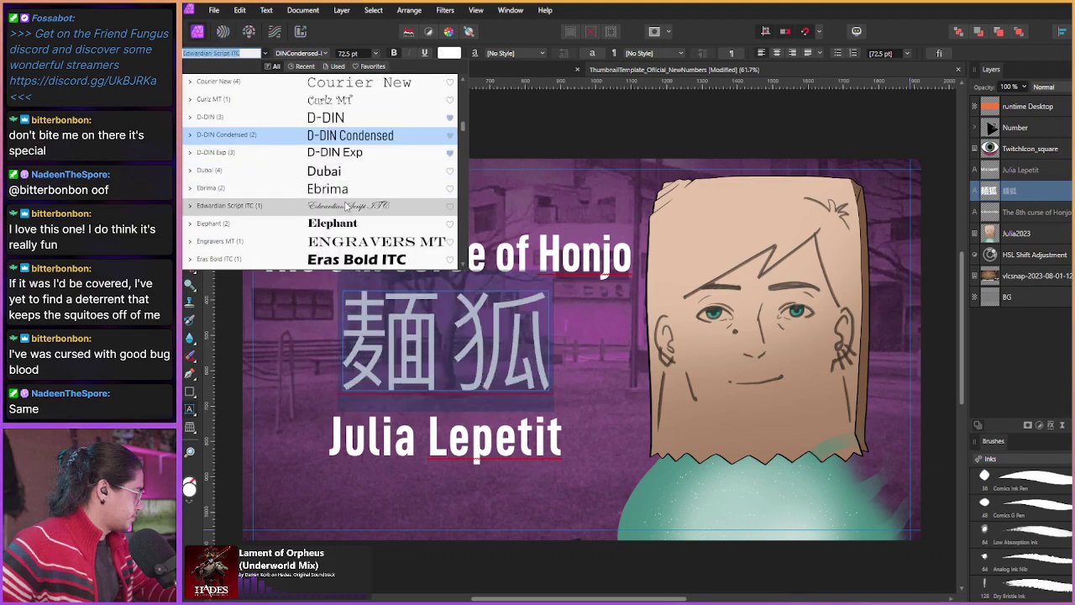
{"action": "scroll", "coordinate": [349, 194], "scroll_direction": "down", "scroll_amount": 1}
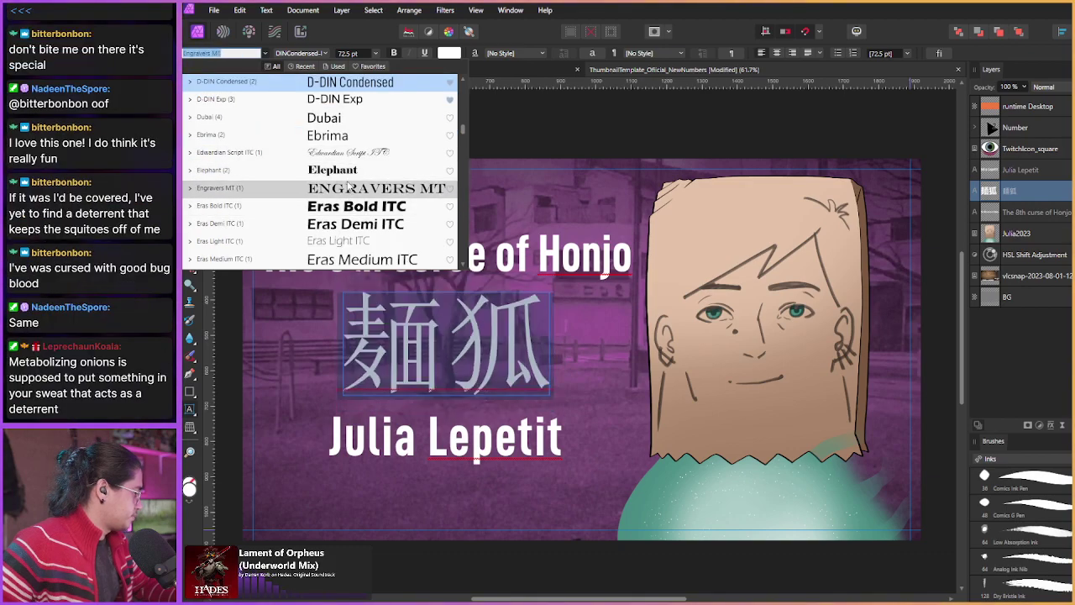
{"action": "scroll", "coordinate": [349, 186], "scroll_direction": "down", "scroll_amount": 1}
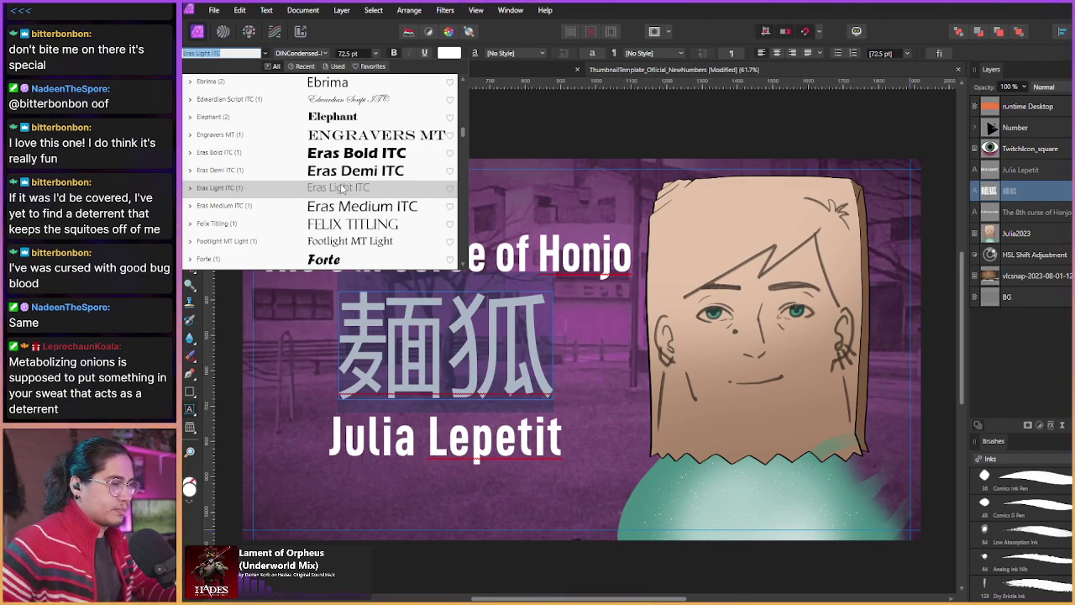
{"action": "scroll", "coordinate": [342, 225], "scroll_direction": "down", "scroll_amount": 1}
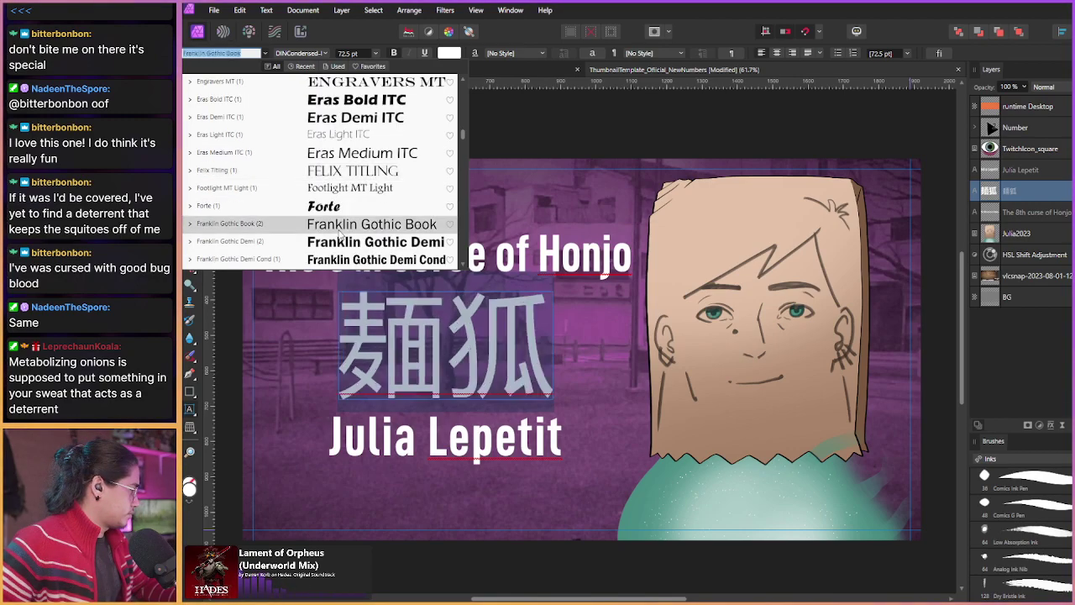
{"action": "scroll", "coordinate": [336, 228], "scroll_direction": "down", "scroll_amount": 1}
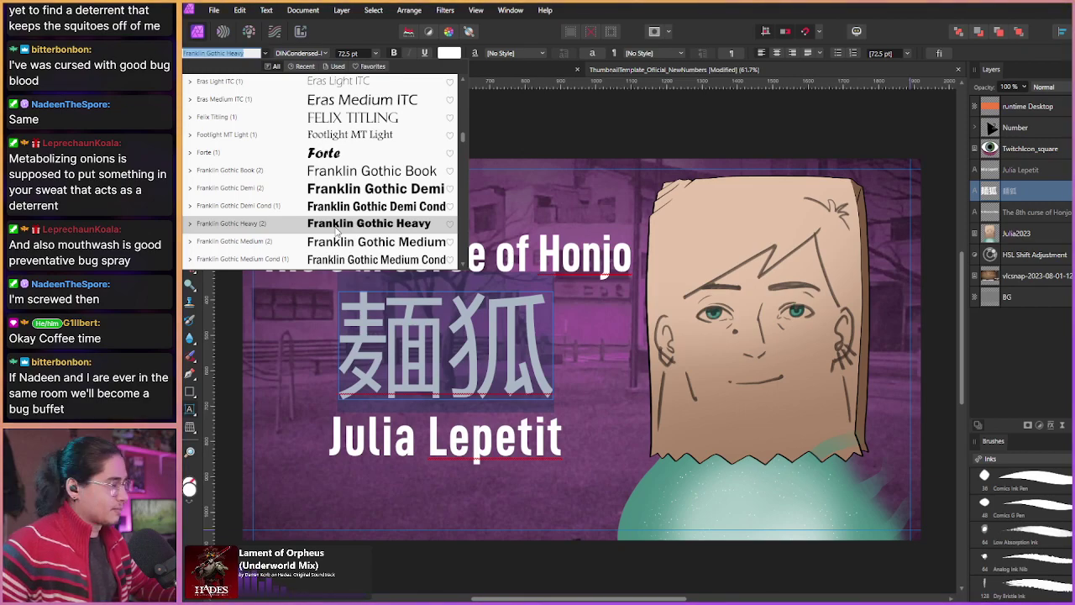
{"action": "scroll", "coordinate": [340, 223], "scroll_direction": "down", "scroll_amount": 1}
{"action": "scroll", "coordinate": [343, 212], "scroll_direction": "down", "scroll_amount": 1}
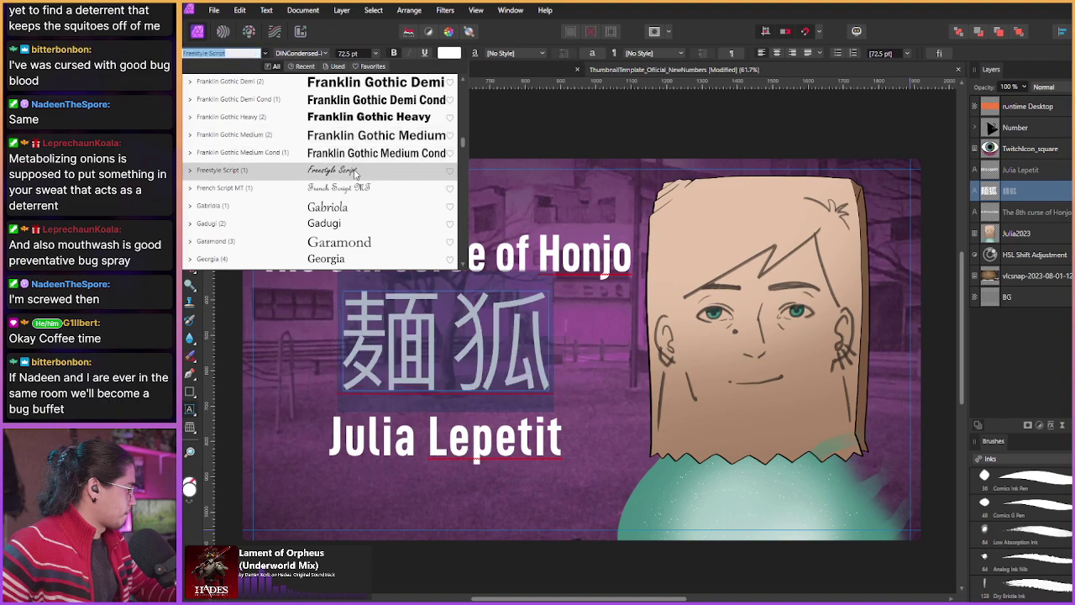
{"action": "scroll", "coordinate": [350, 229], "scroll_direction": "down", "scroll_amount": 1}
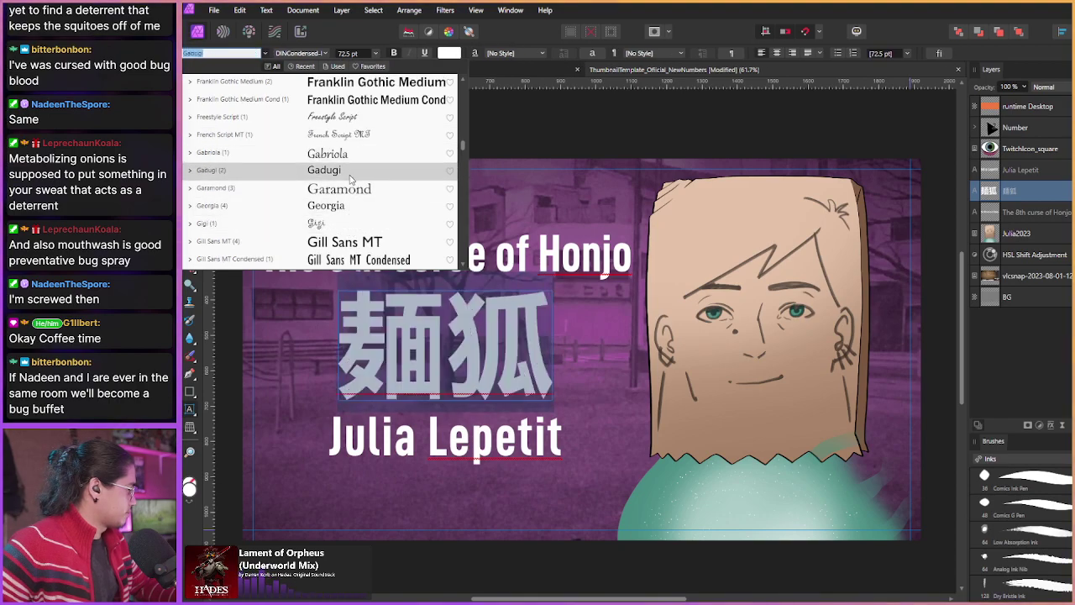
{"action": "scroll", "coordinate": [349, 239], "scroll_direction": "down", "scroll_amount": 2}
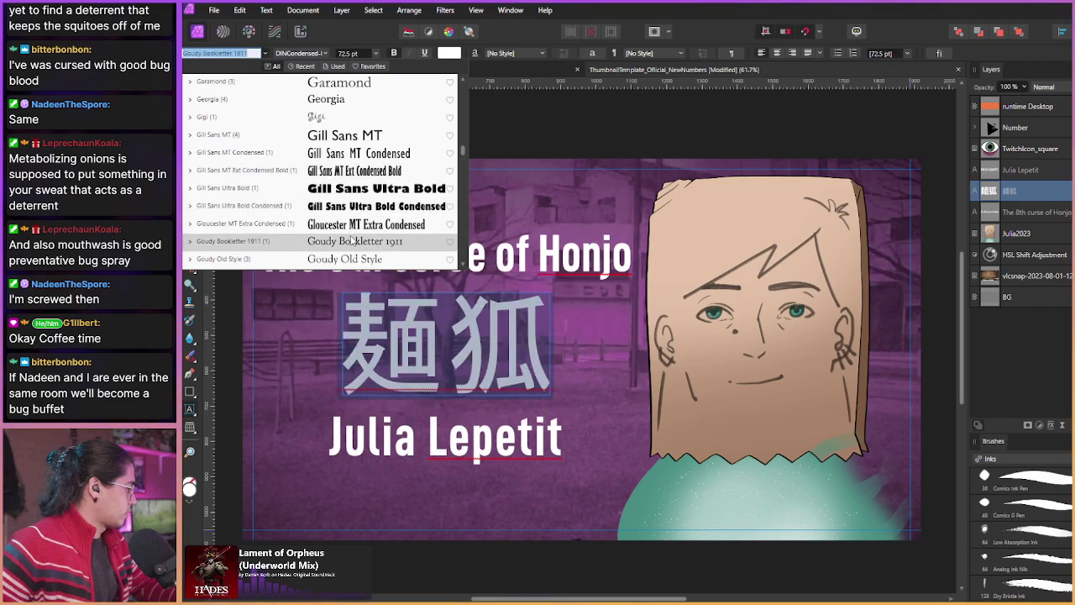
{"action": "scroll", "coordinate": [352, 238], "scroll_direction": "down", "scroll_amount": 1}
{"action": "scroll", "coordinate": [356, 239], "scroll_direction": "down", "scroll_amount": 1}
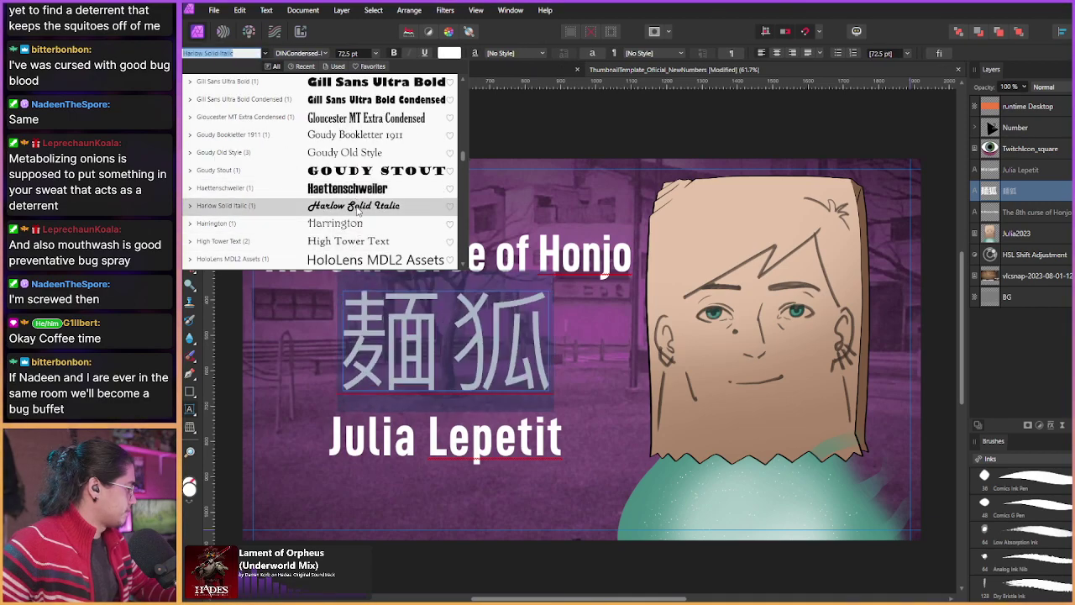
{"action": "scroll", "coordinate": [359, 235], "scroll_direction": "down", "scroll_amount": 1}
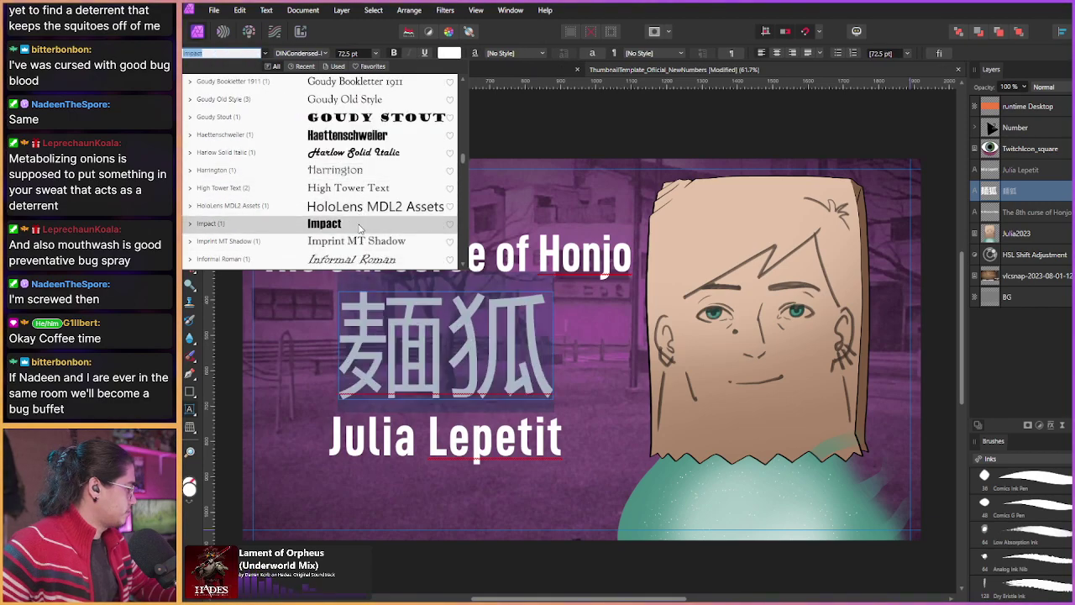
{"action": "scroll", "coordinate": [359, 234], "scroll_direction": "down", "scroll_amount": 1}
{"action": "scroll", "coordinate": [359, 216], "scroll_direction": "down", "scroll_amount": 1}
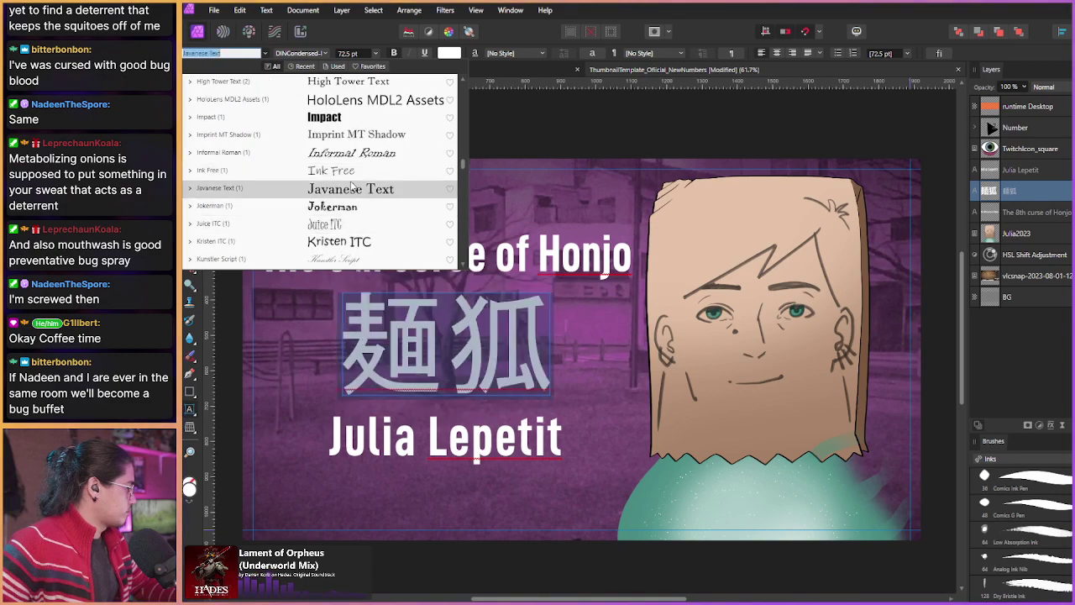
{"action": "scroll", "coordinate": [354, 219], "scroll_direction": "down", "scroll_amount": 1}
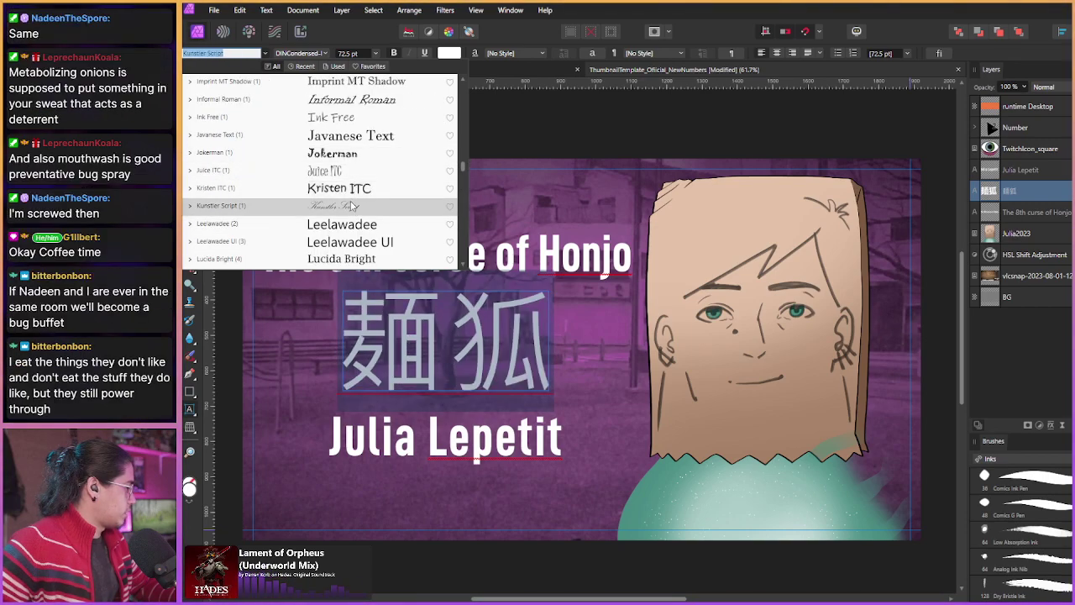
{"action": "scroll", "coordinate": [352, 222], "scroll_direction": "down", "scroll_amount": 1}
{"action": "scroll", "coordinate": [360, 207], "scroll_direction": "down", "scroll_amount": 1}
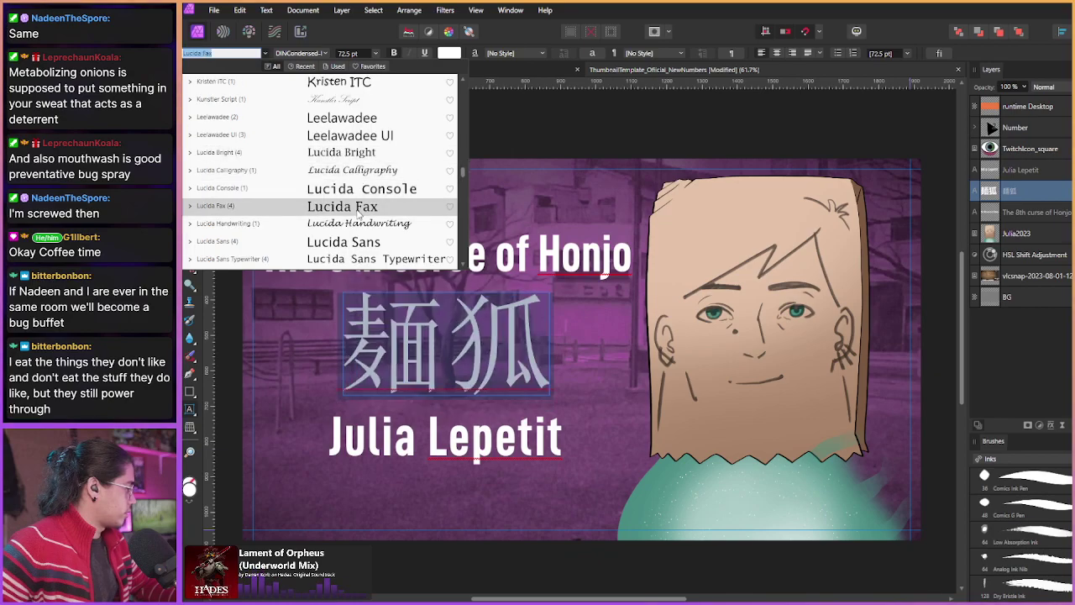
{"action": "scroll", "coordinate": [361, 170], "scroll_direction": "down", "scroll_amount": 1}
{"action": "scroll", "coordinate": [361, 170], "scroll_direction": "down", "scroll_amount": 1}
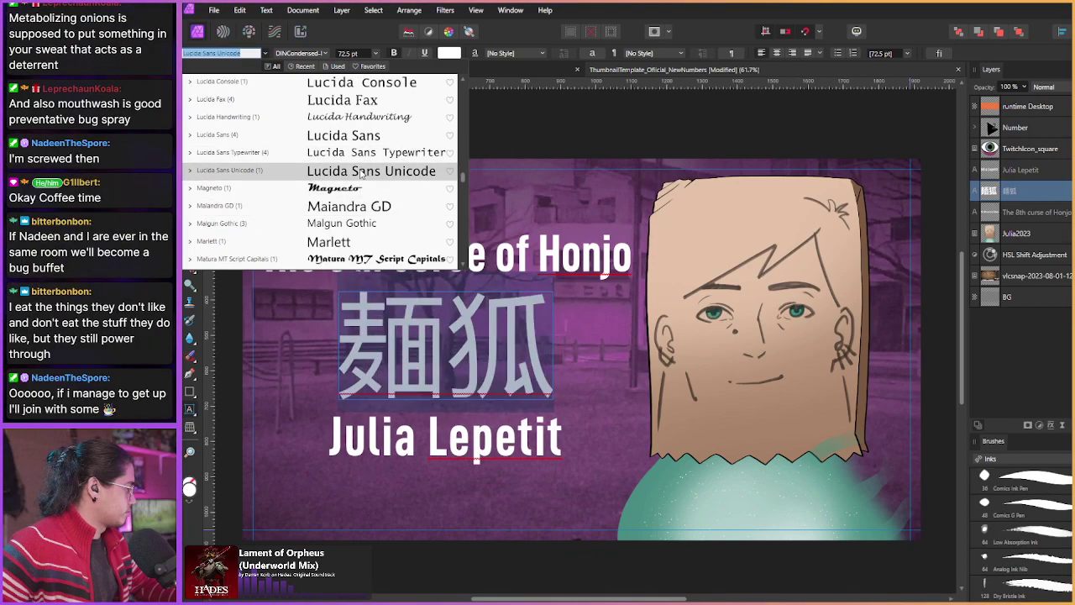
{"action": "scroll", "coordinate": [359, 199], "scroll_direction": "down", "scroll_amount": 1}
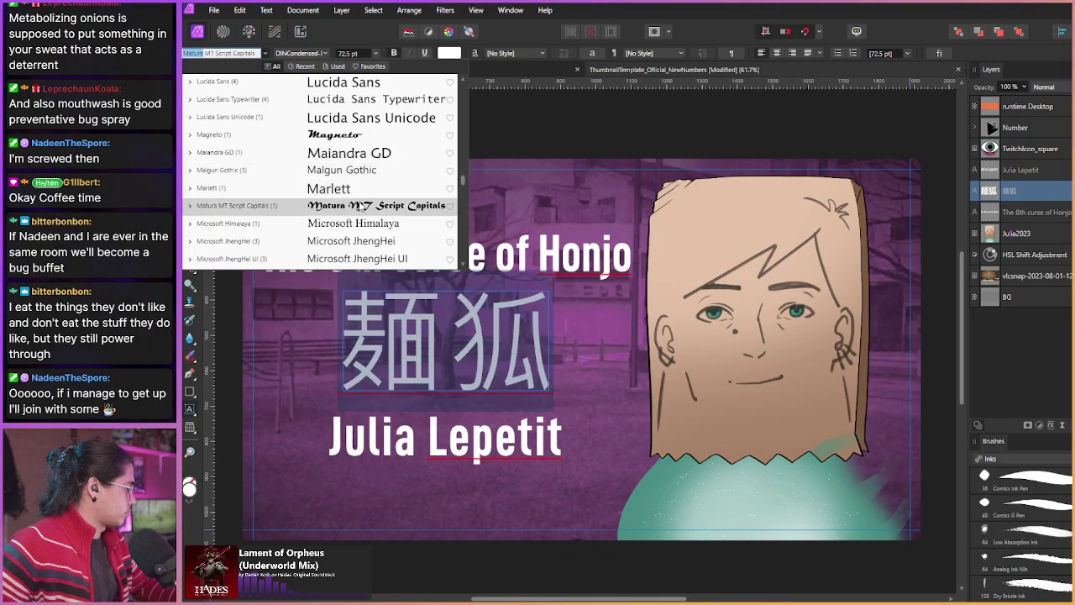
{"action": "scroll", "coordinate": [360, 192], "scroll_direction": "down", "scroll_amount": 1}
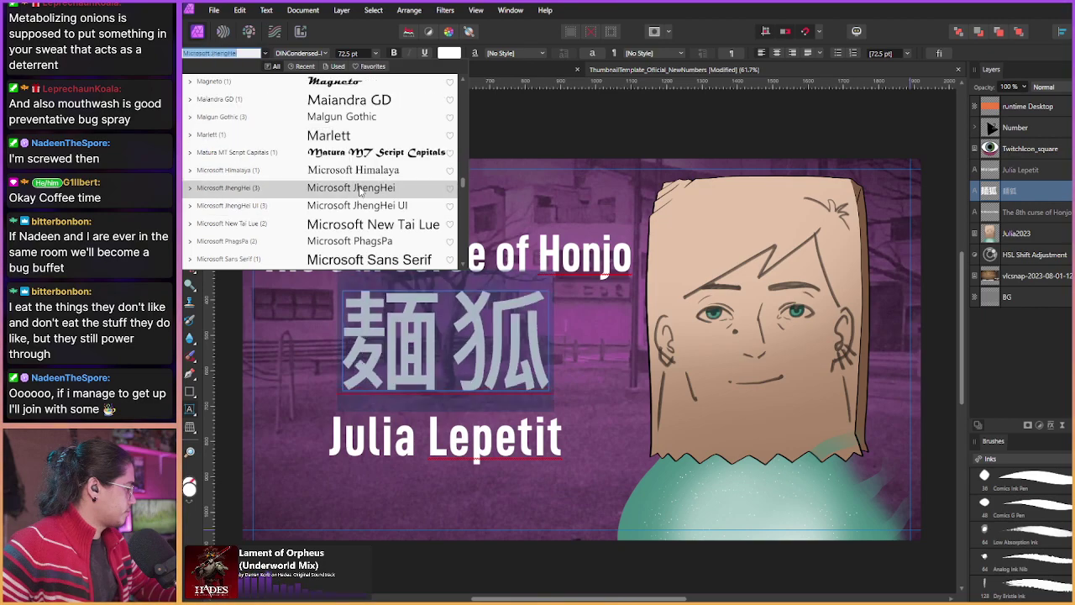
{"action": "scroll", "coordinate": [361, 185], "scroll_direction": "down", "scroll_amount": 1}
{"action": "scroll", "coordinate": [365, 179], "scroll_direction": "down", "scroll_amount": 1}
{"action": "scroll", "coordinate": [364, 179], "scroll_direction": "down", "scroll_amount": 3}
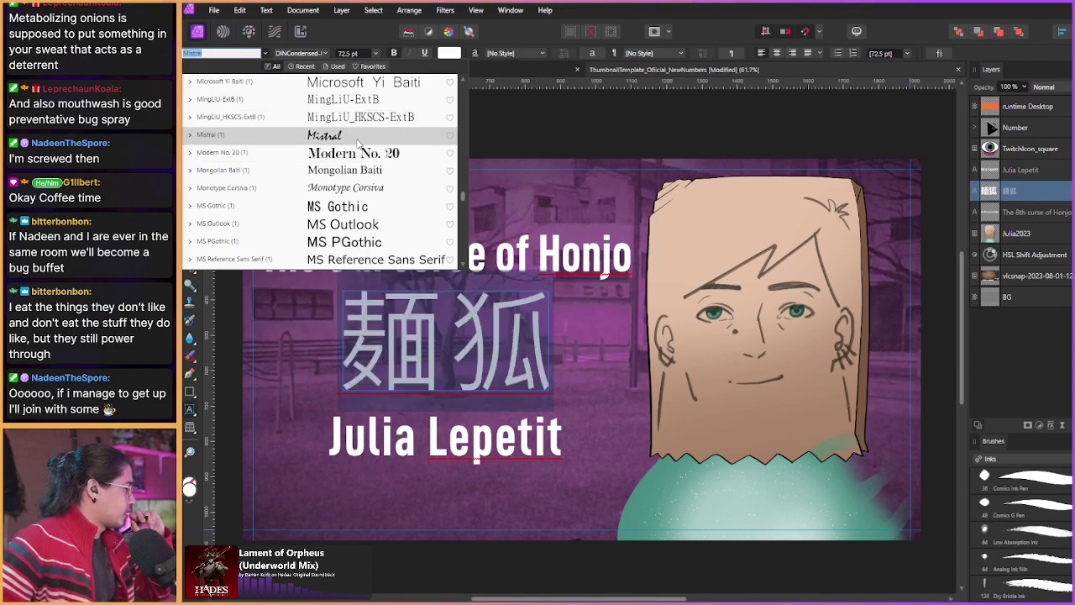
{"action": "scroll", "coordinate": [362, 172], "scroll_direction": "down", "scroll_amount": 1}
{"action": "scroll", "coordinate": [362, 168], "scroll_direction": "down", "scroll_amount": 1}
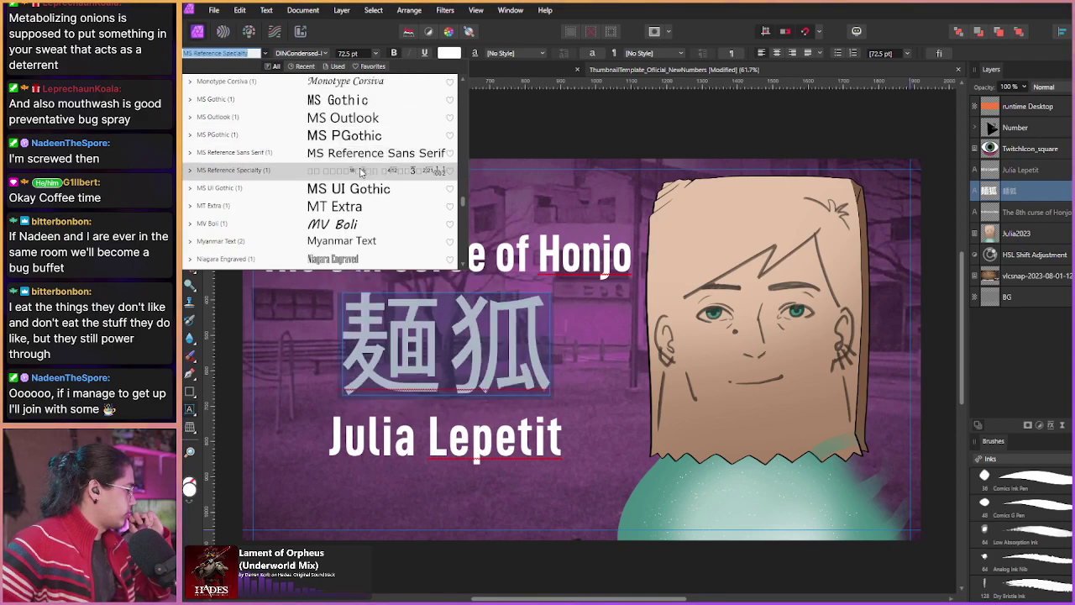
{"action": "scroll", "coordinate": [361, 172], "scroll_direction": "down", "scroll_amount": 1}
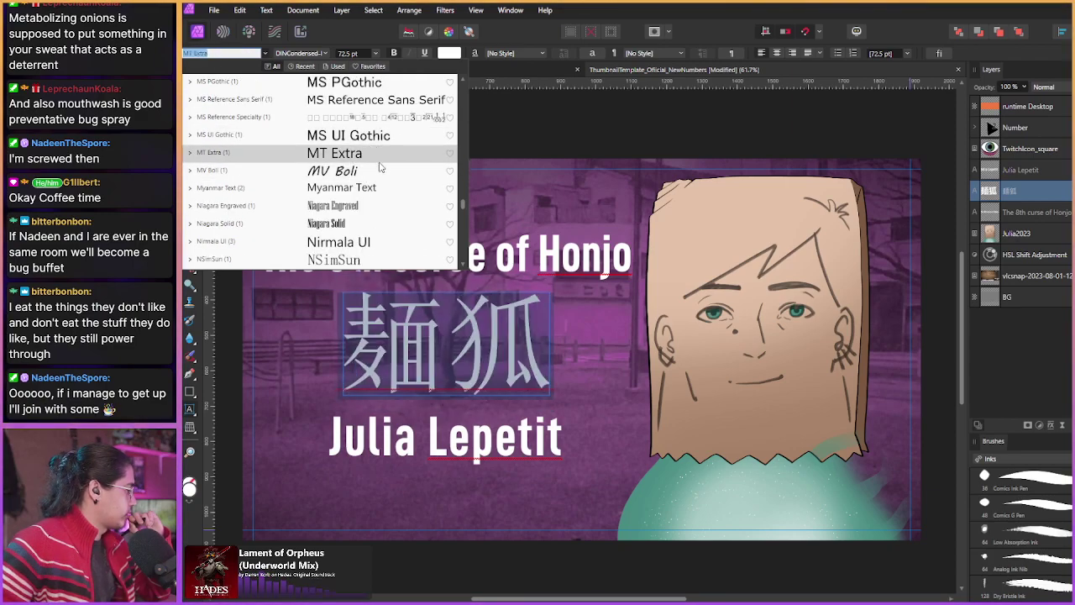
{"action": "scroll", "coordinate": [378, 168], "scroll_direction": "down", "scroll_amount": 1}
{"action": "scroll", "coordinate": [381, 164], "scroll_direction": "down", "scroll_amount": 1}
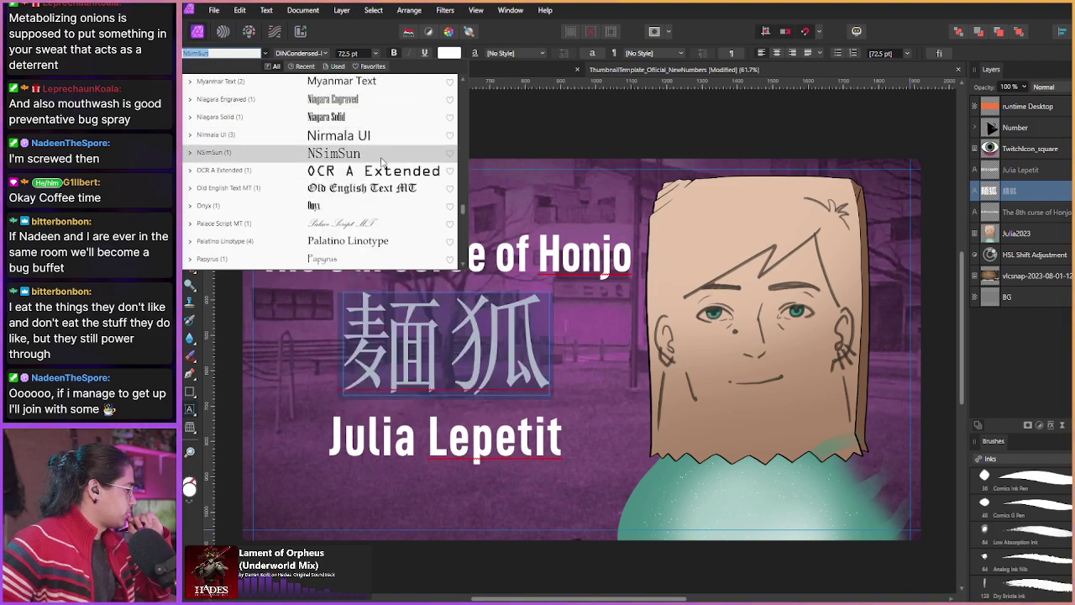
{"action": "scroll", "coordinate": [380, 164], "scroll_direction": "down", "scroll_amount": 4}
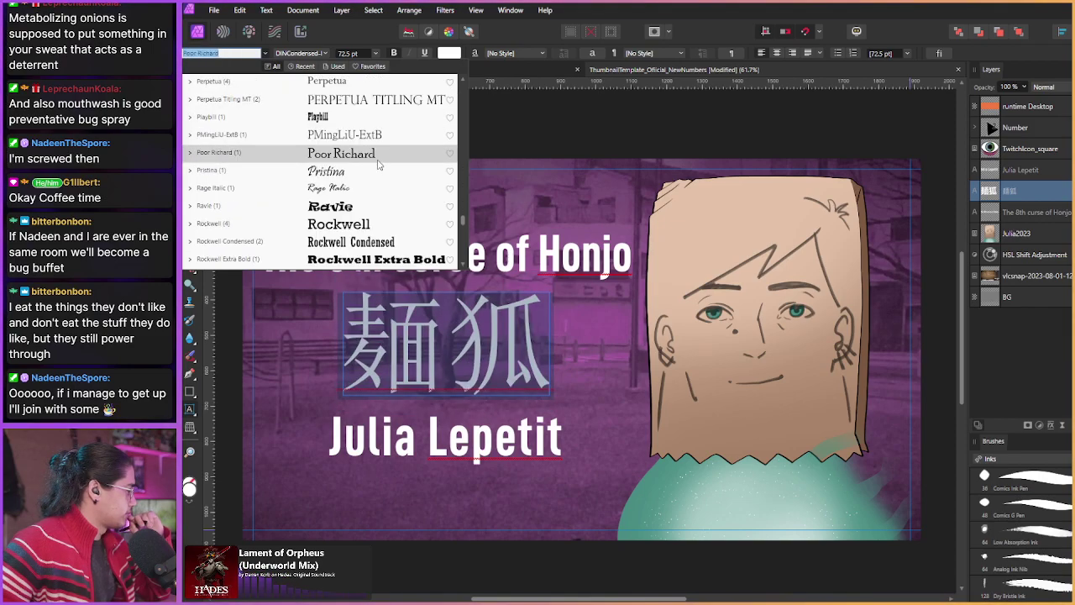
{"action": "scroll", "coordinate": [380, 185], "scroll_direction": "down", "scroll_amount": 1}
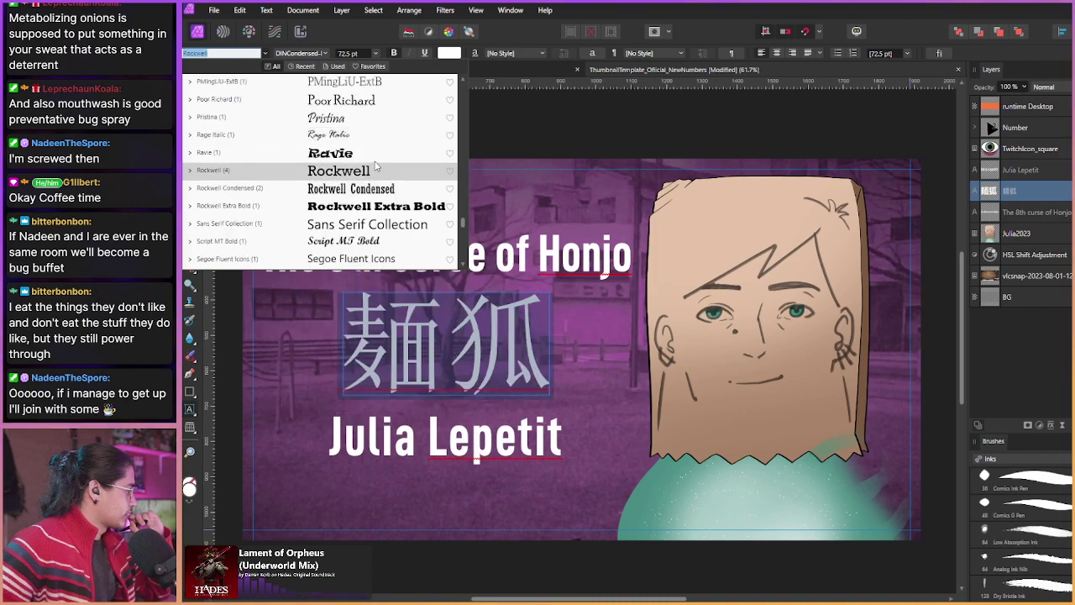
{"action": "scroll", "coordinate": [375, 175], "scroll_direction": "down", "scroll_amount": 1}
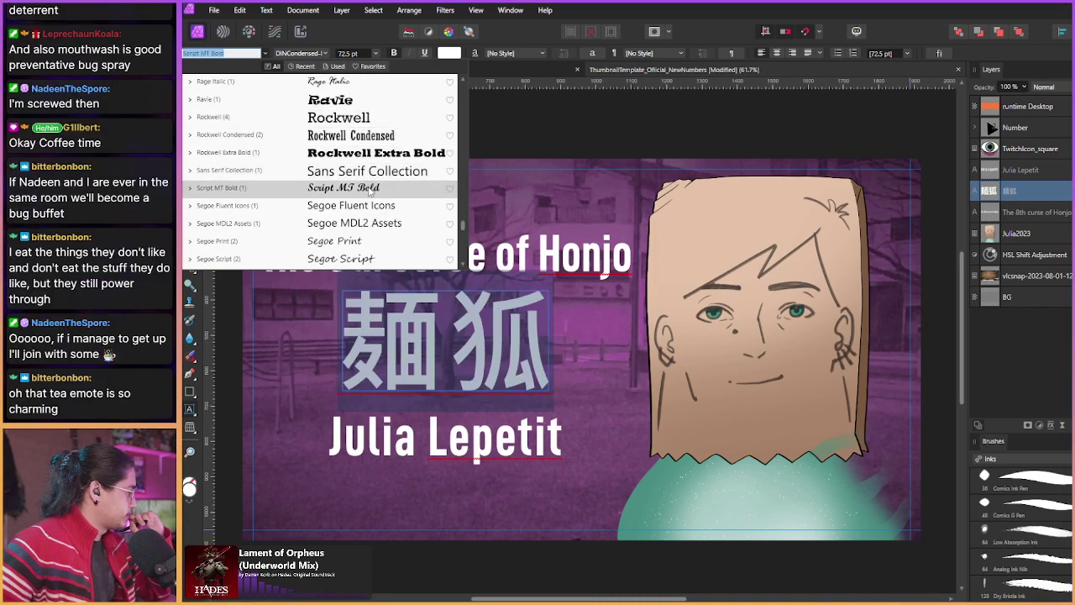
{"action": "scroll", "coordinate": [375, 246], "scroll_direction": "down", "scroll_amount": 2}
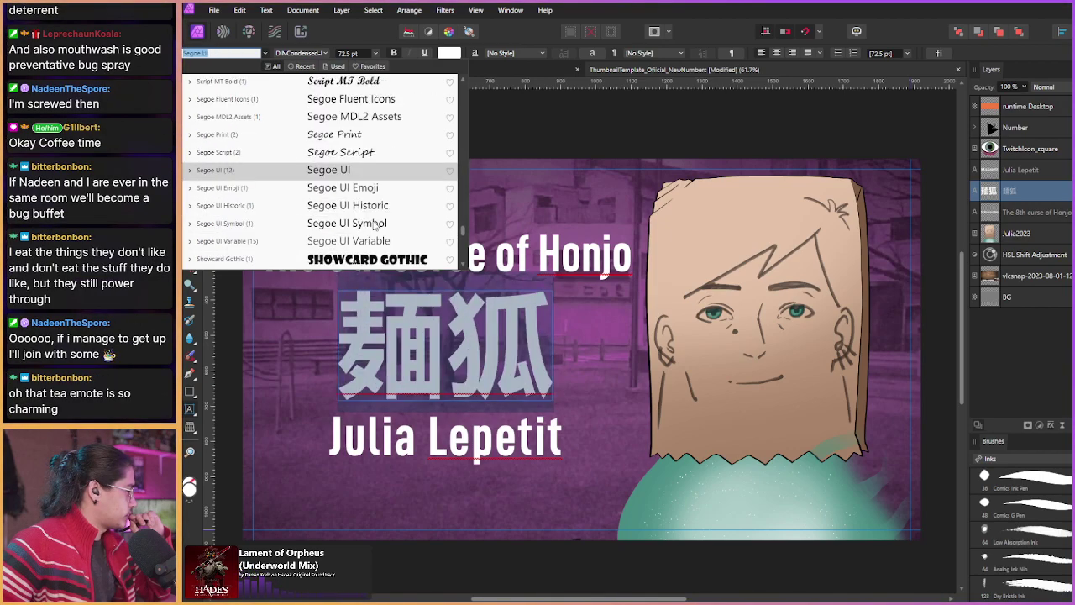
{"action": "scroll", "coordinate": [376, 223], "scroll_direction": "down", "scroll_amount": 1}
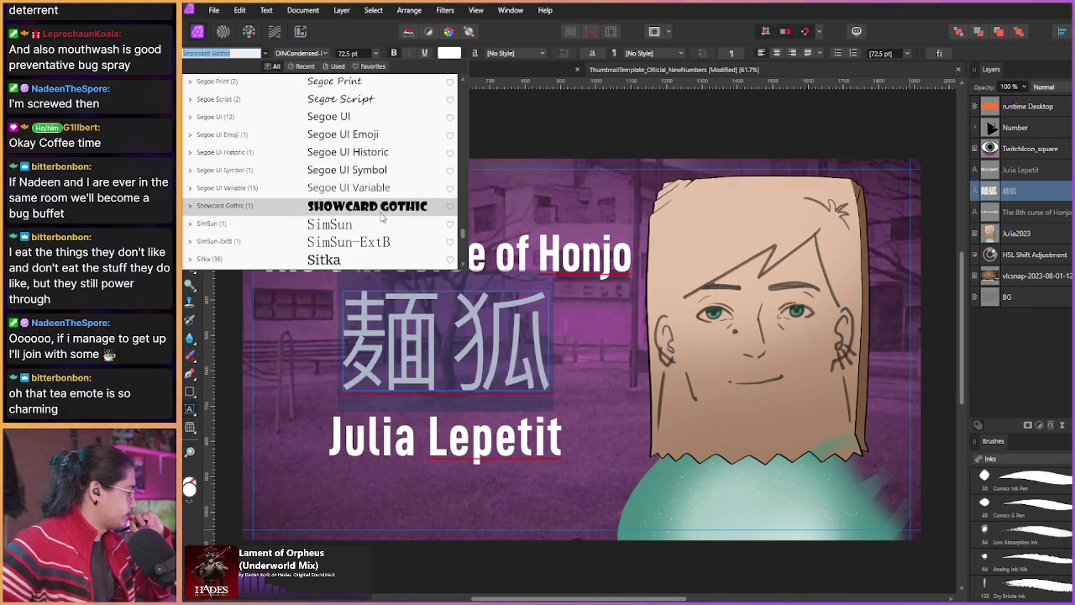
{"action": "scroll", "coordinate": [378, 220], "scroll_direction": "down", "scroll_amount": 1}
{"action": "scroll", "coordinate": [381, 217], "scroll_direction": "down", "scroll_amount": 1}
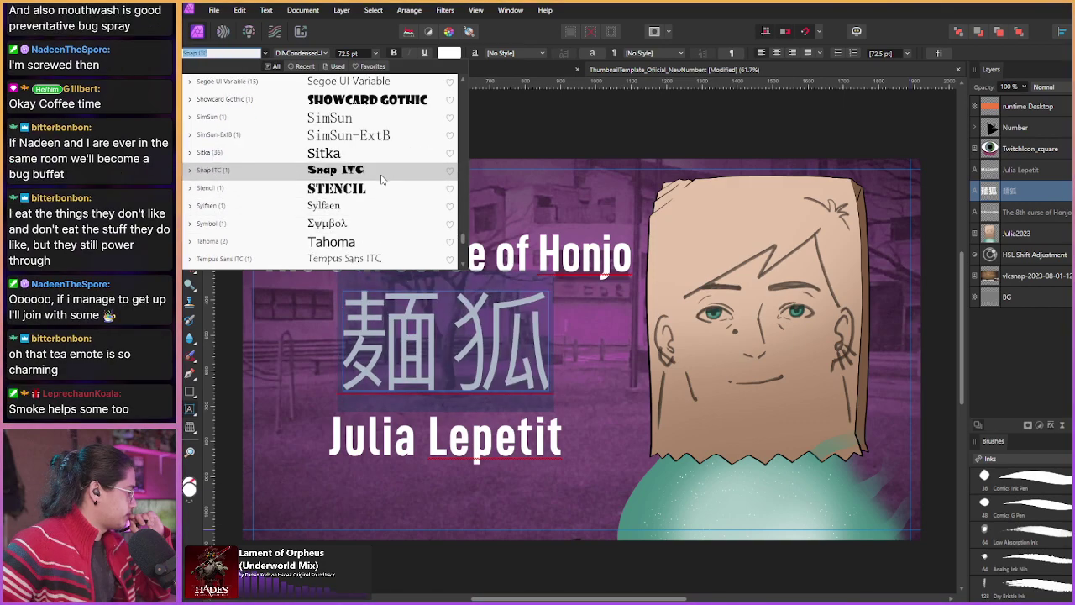
{"action": "scroll", "coordinate": [381, 169], "scroll_direction": "down", "scroll_amount": 2}
{"action": "key", "text": "Escape"}
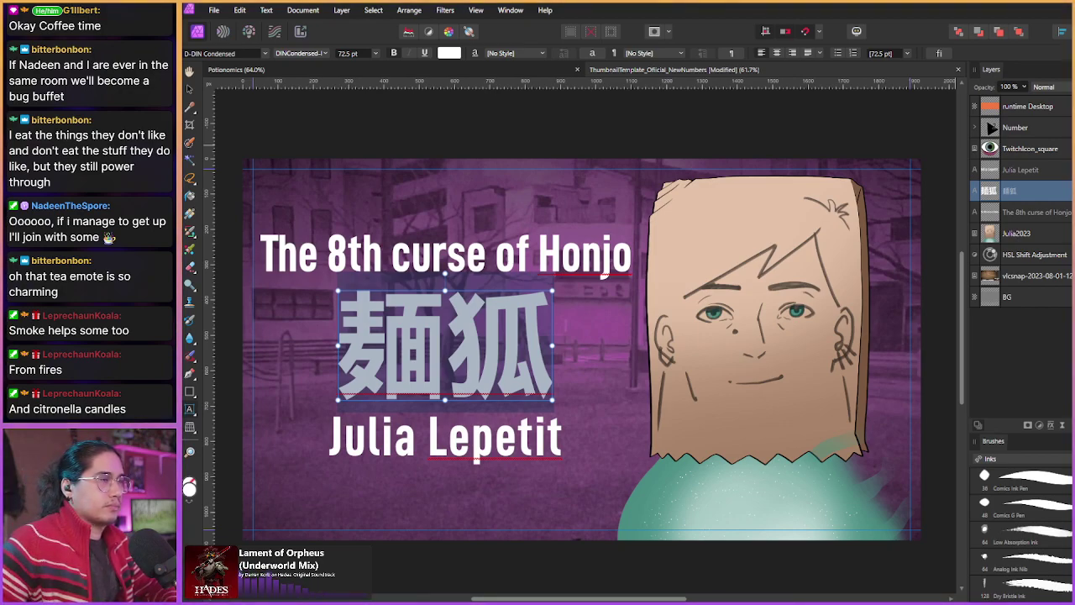
{"action": "key", "text": "alt+Tab"}
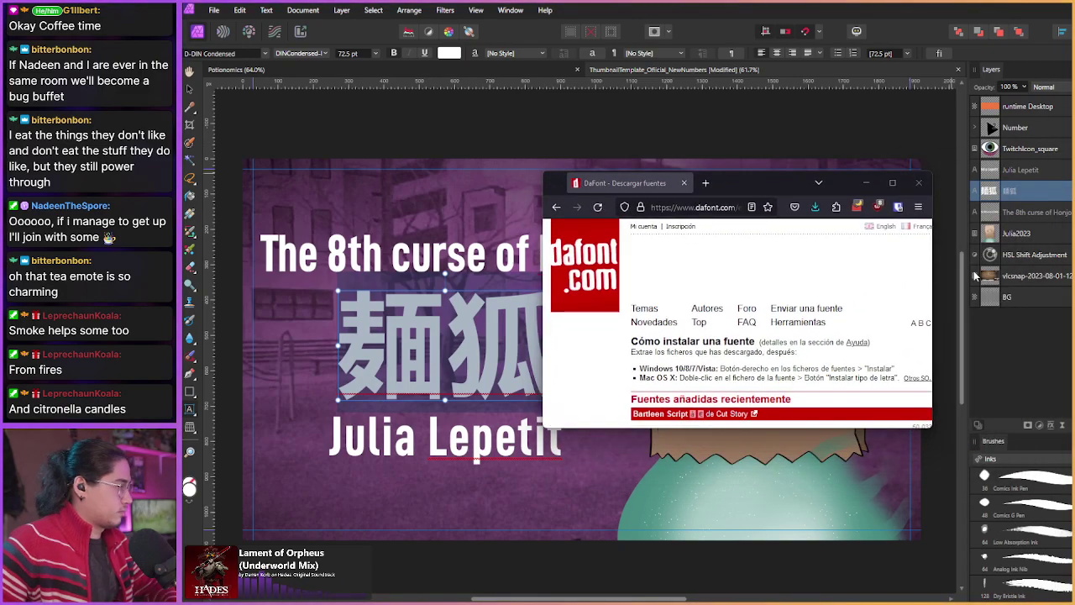
Step: Move the Firefox window up-left, enlarge it, and show DaFont's English category grid
{"action": "left_click_drag", "start_coordinate": [754, 177], "coordinate": [522, 73]}
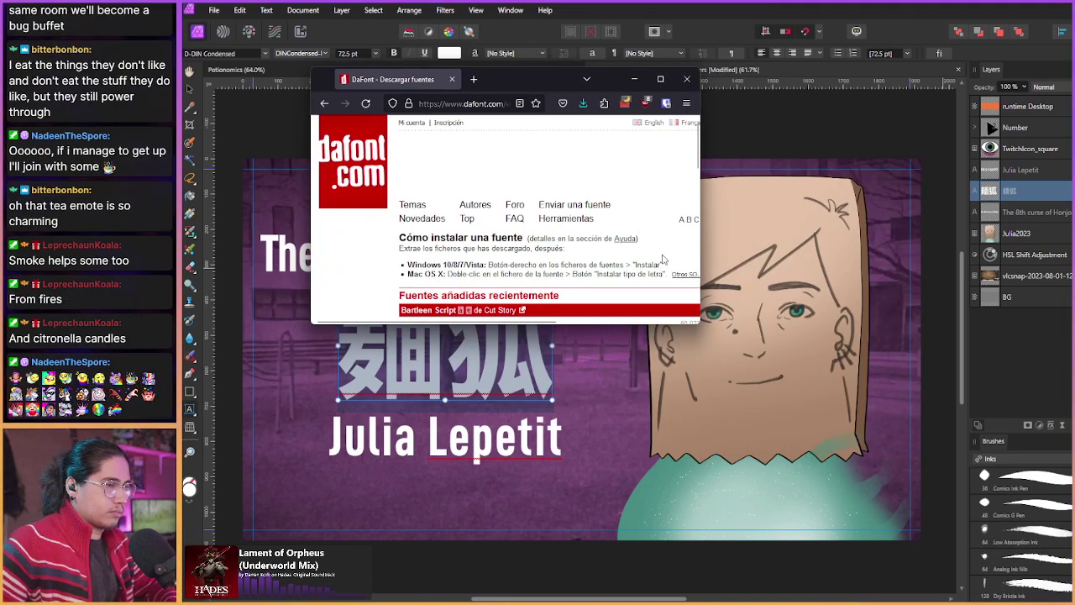
{"action": "left_click_drag", "start_coordinate": [700, 325], "coordinate": [945, 475]}
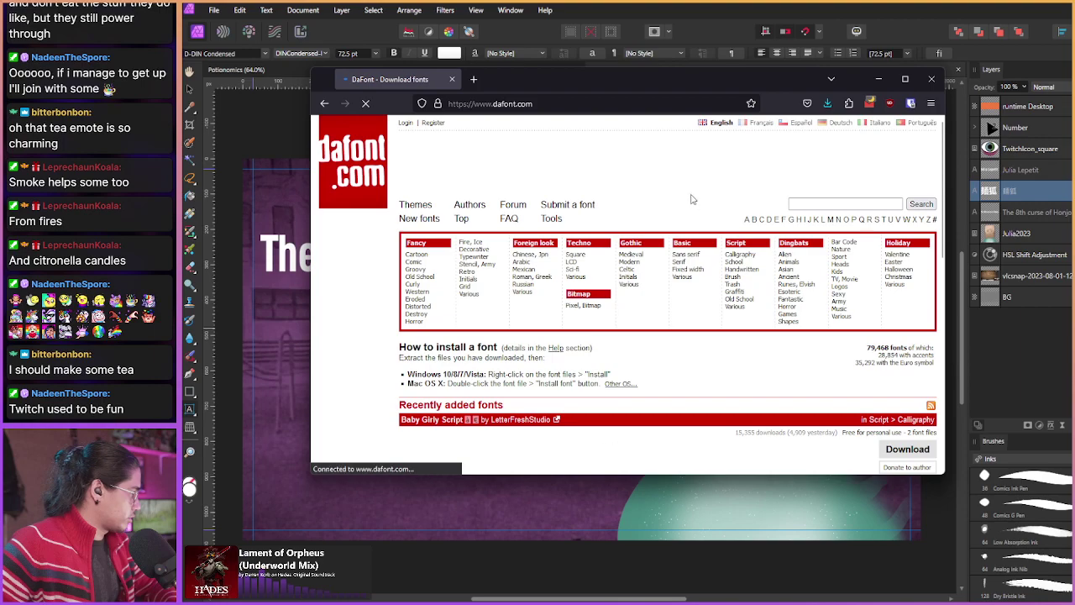
{"action": "scroll", "coordinate": [689, 235], "scroll_direction": "down", "scroll_amount": 3}
{"action": "scroll", "coordinate": [696, 254], "scroll_direction": "up", "scroll_amount": 1}
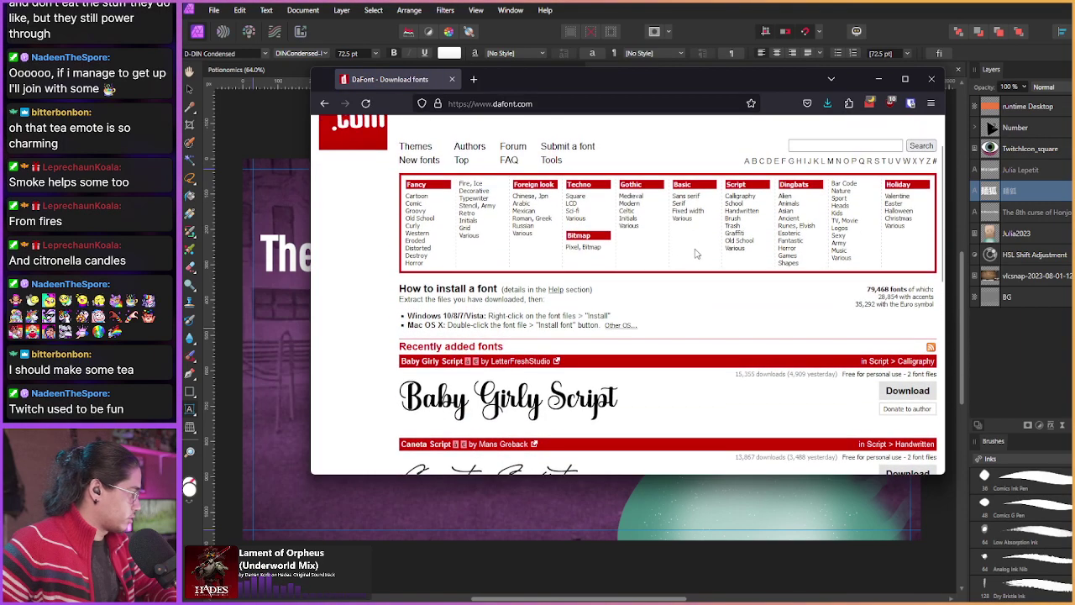
Step: Open DaFont's Foreign look > Chinese, Jpn font category
{"action": "left_click", "coordinate": [539, 199]}
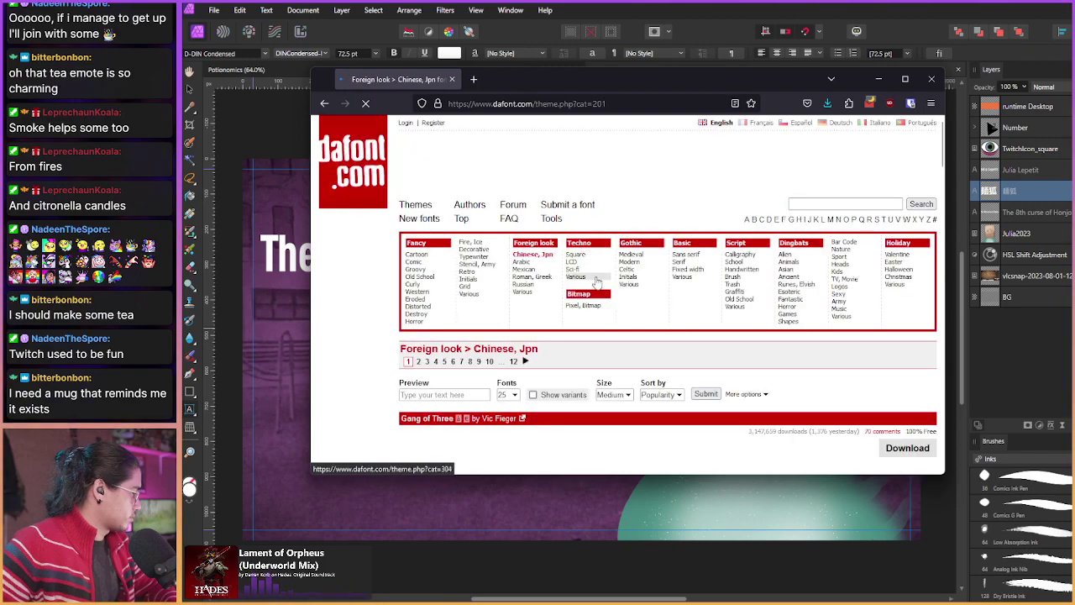
{"action": "scroll", "coordinate": [622, 278], "scroll_direction": "down", "scroll_amount": 1}
{"action": "scroll", "coordinate": [376, 294], "scroll_direction": "down", "scroll_amount": 2}
{"action": "scroll", "coordinate": [382, 291], "scroll_direction": "down", "scroll_amount": 2}
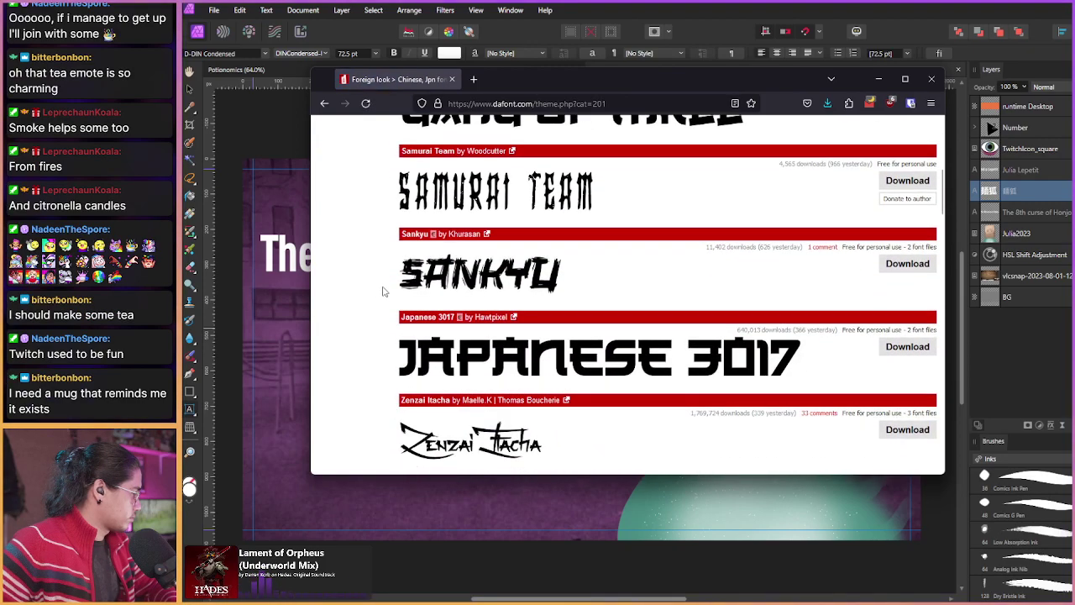
{"action": "scroll", "coordinate": [388, 291], "scroll_direction": "up", "scroll_amount": 4}
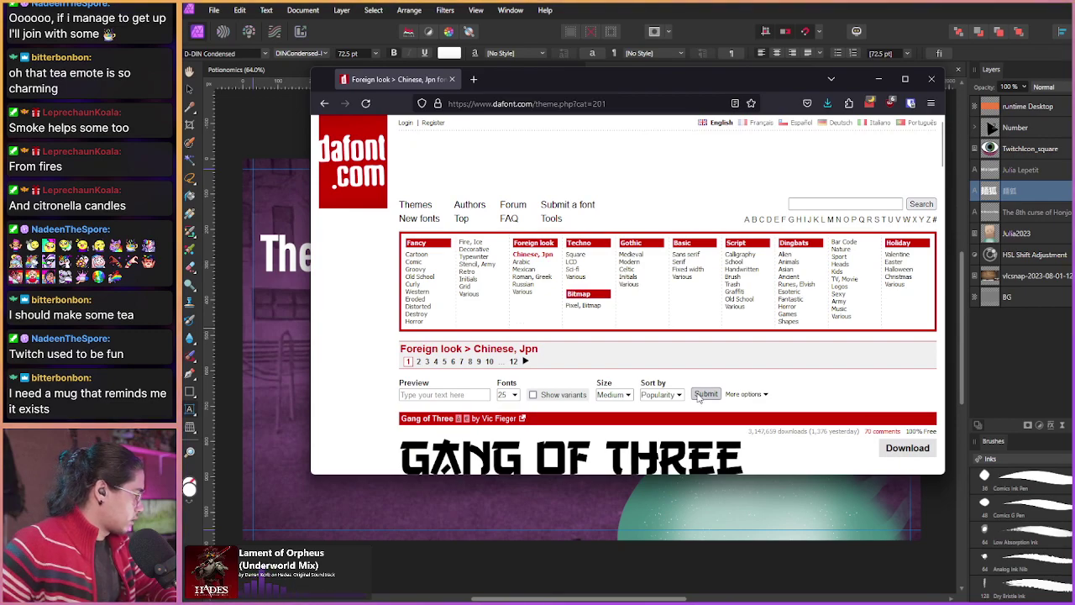
Step: Preview 麺狐 in these fonts, filtered to Public domain/GPL/OFL and 100% Free
{"action": "left_click", "coordinate": [745, 394]}
{"action": "left_click", "coordinate": [444, 395]}
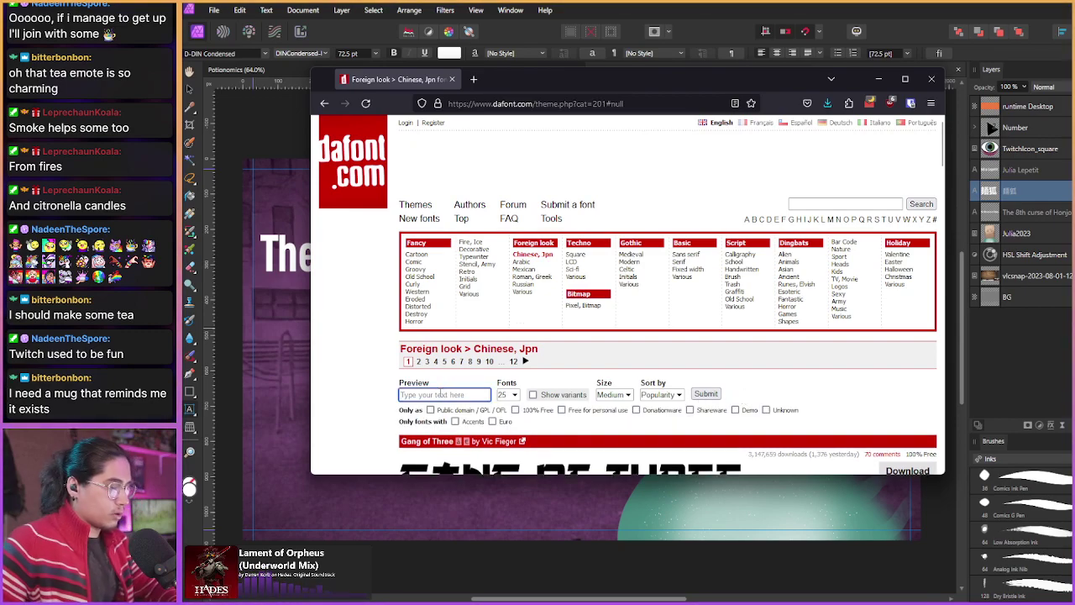
{"action": "type", "text": "翻訳"}
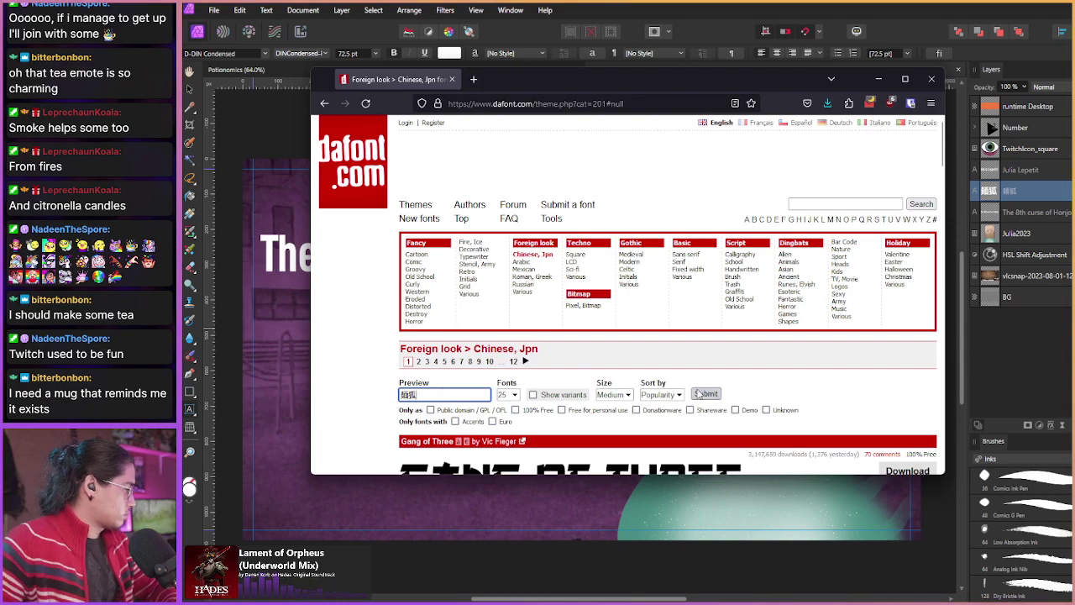
{"action": "left_click", "coordinate": [430, 410]}
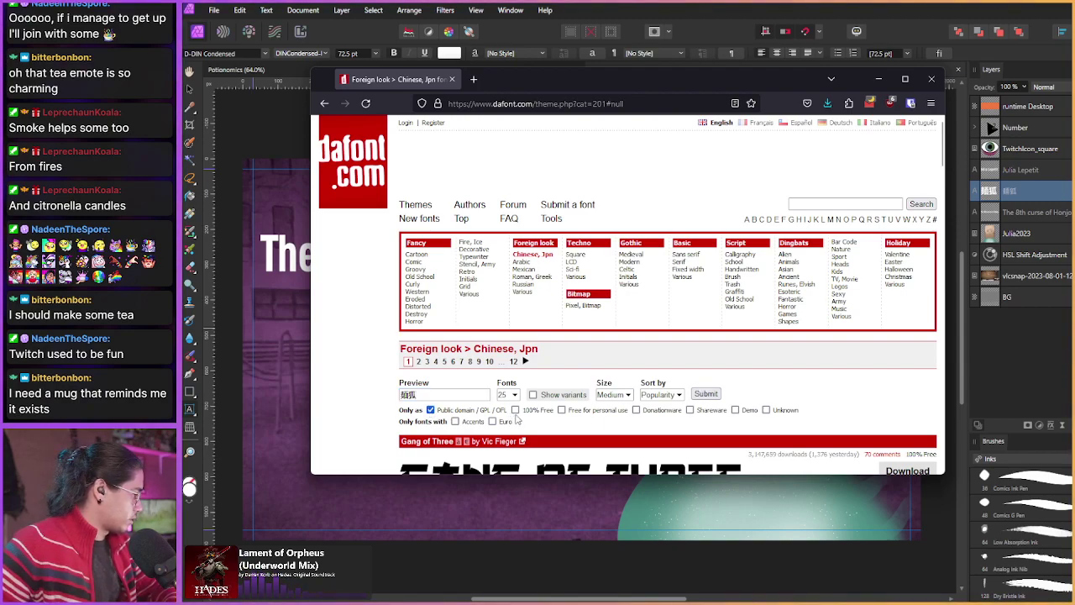
{"action": "left_click", "coordinate": [515, 410]}
{"action": "left_click", "coordinate": [706, 394]}
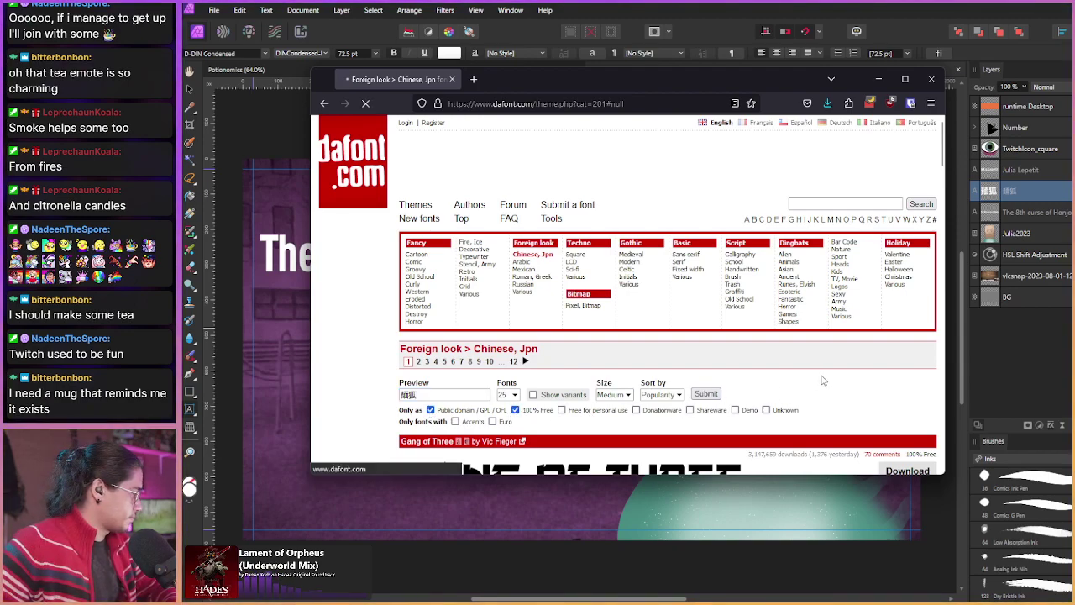
{"action": "scroll", "coordinate": [819, 379], "scroll_direction": "down", "scroll_amount": 2}
{"action": "scroll", "coordinate": [782, 378], "scroll_direction": "down", "scroll_amount": 2}
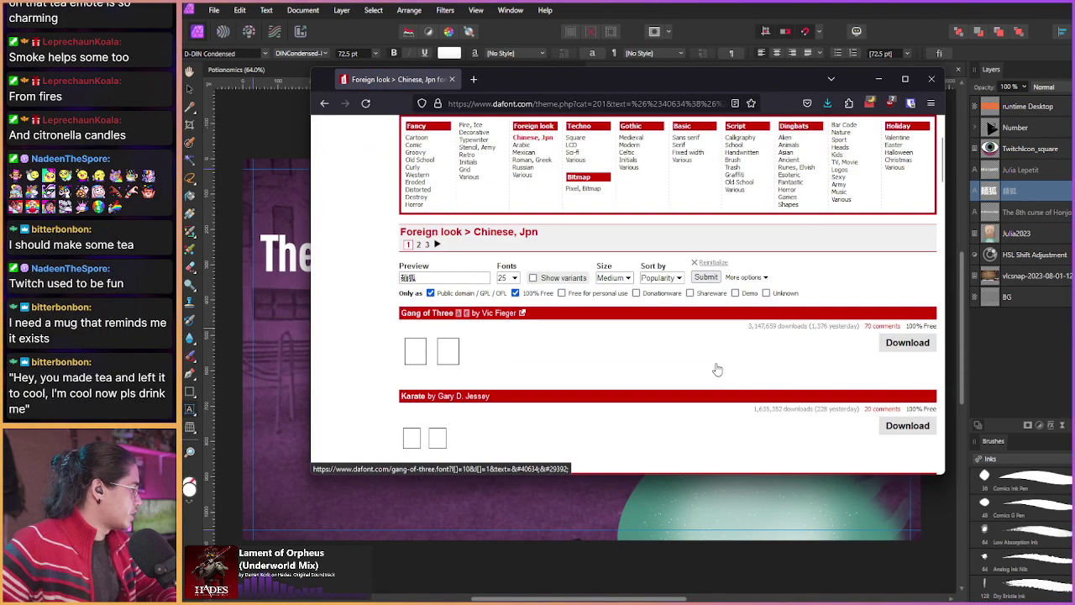
{"action": "scroll", "coordinate": [714, 370], "scroll_direction": "down", "scroll_amount": 12}
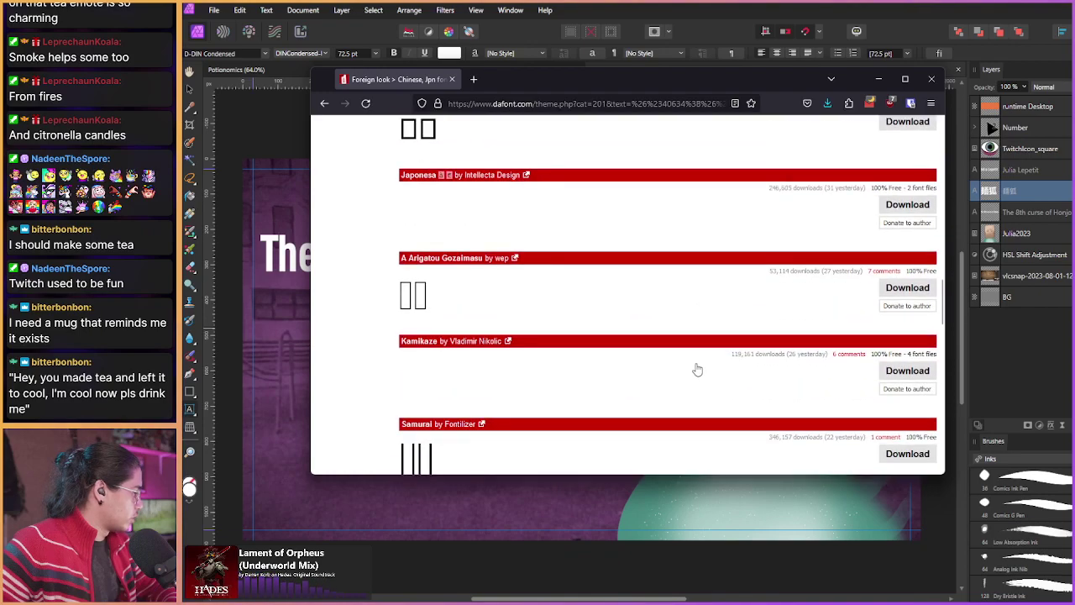
{"action": "scroll", "coordinate": [697, 370], "scroll_direction": "down", "scroll_amount": 10}
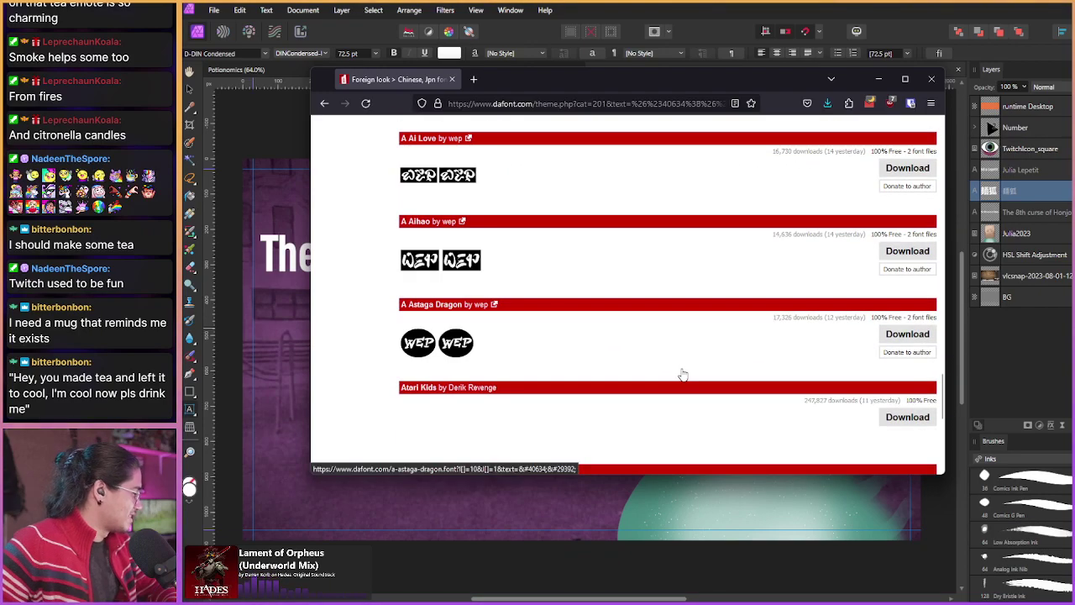
{"action": "scroll", "coordinate": [683, 375], "scroll_direction": "down", "scroll_amount": 3}
{"action": "scroll", "coordinate": [683, 375], "scroll_direction": "up", "scroll_amount": 10}
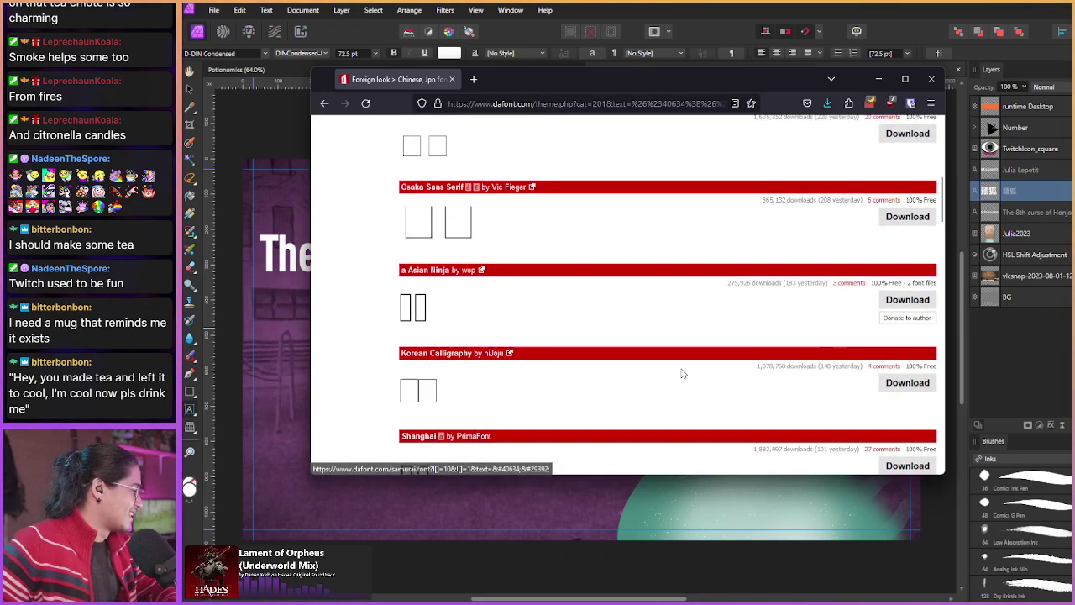
{"action": "scroll", "coordinate": [683, 375], "scroll_direction": "up", "scroll_amount": 5}
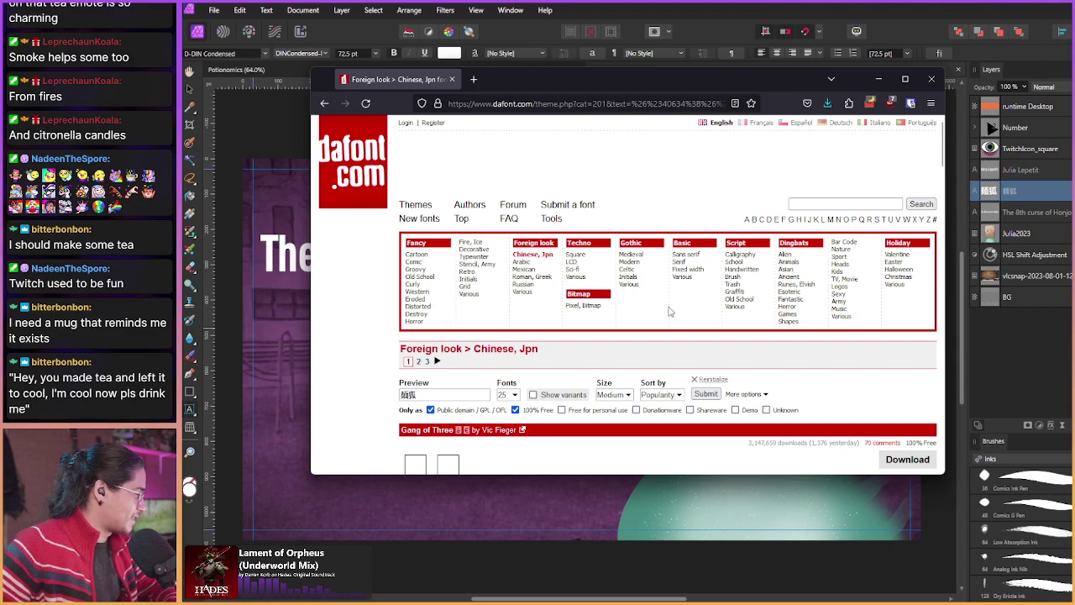
Step: Switch to the Script > Handwritten font category
{"action": "left_click", "coordinate": [746, 269]}
{"action": "scroll", "coordinate": [683, 325], "scroll_direction": "down", "scroll_amount": 3}
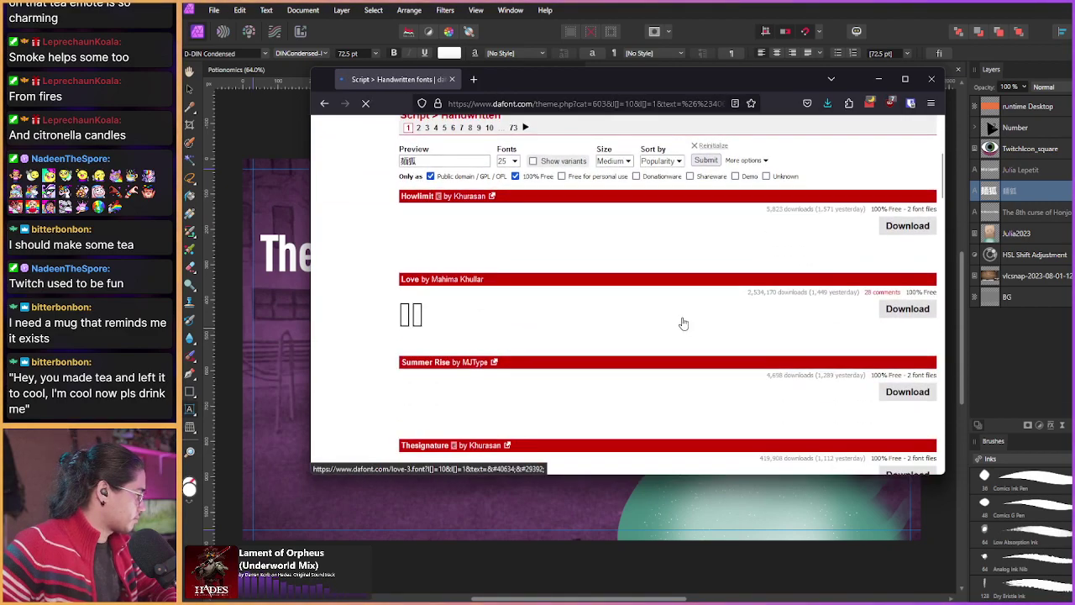
{"action": "scroll", "coordinate": [683, 324], "scroll_direction": "down", "scroll_amount": 10}
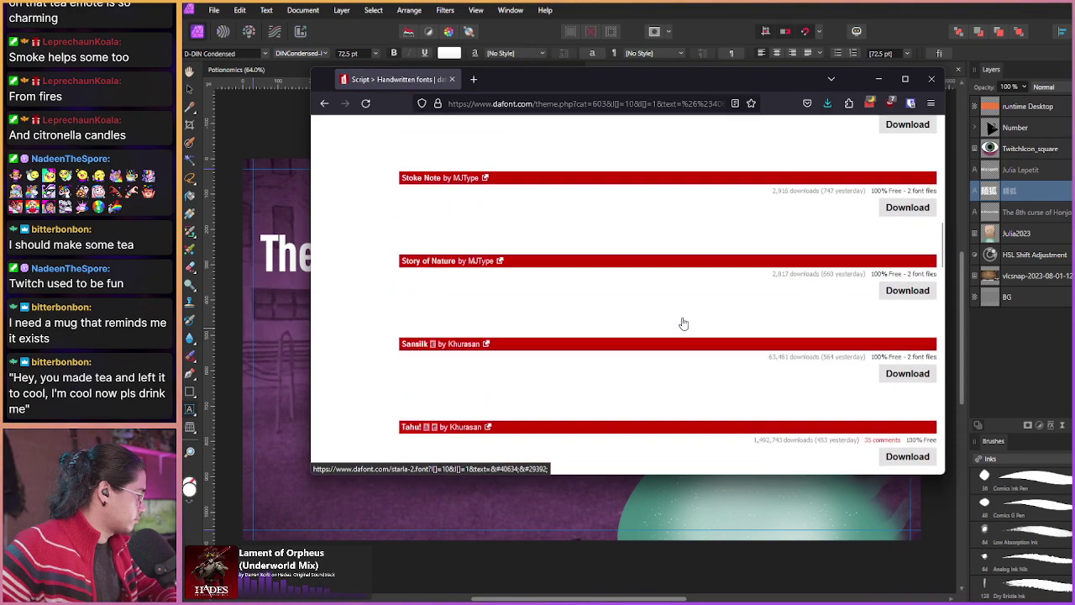
{"action": "scroll", "coordinate": [683, 323], "scroll_direction": "down", "scroll_amount": 15}
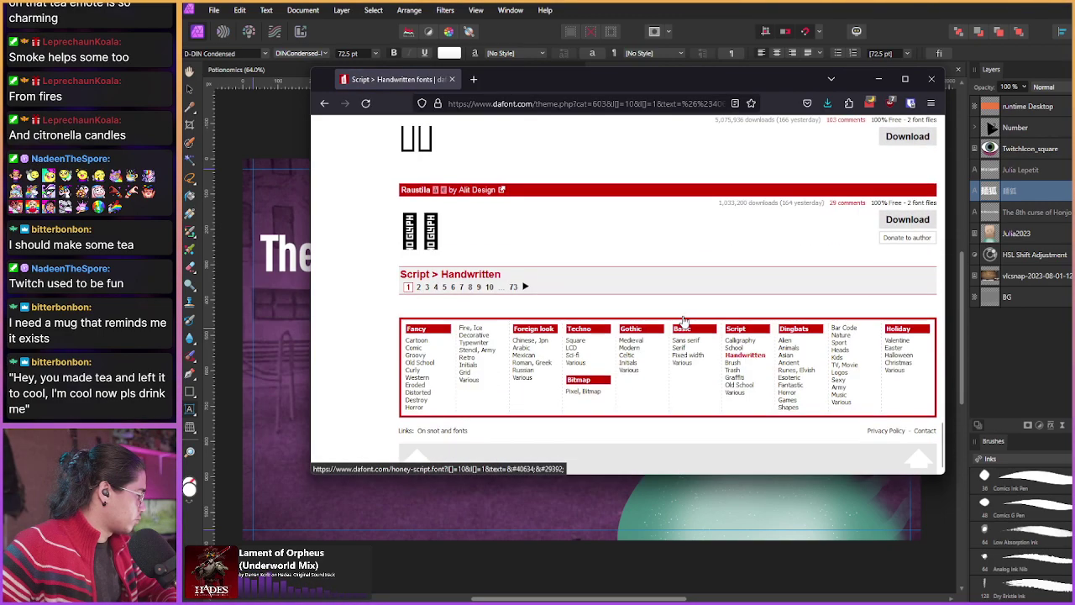
{"action": "scroll", "coordinate": [684, 322], "scroll_direction": "up", "scroll_amount": 5}
{"action": "scroll", "coordinate": [684, 322], "scroll_direction": "up", "scroll_amount": 15}
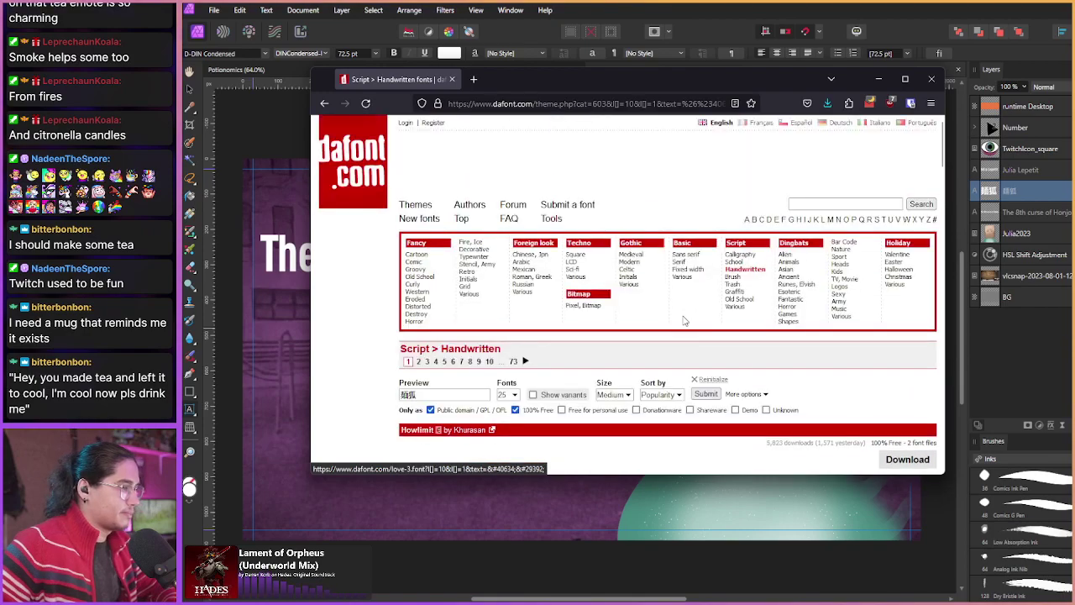
{"action": "scroll", "coordinate": [684, 320], "scroll_direction": "down", "scroll_amount": 1}
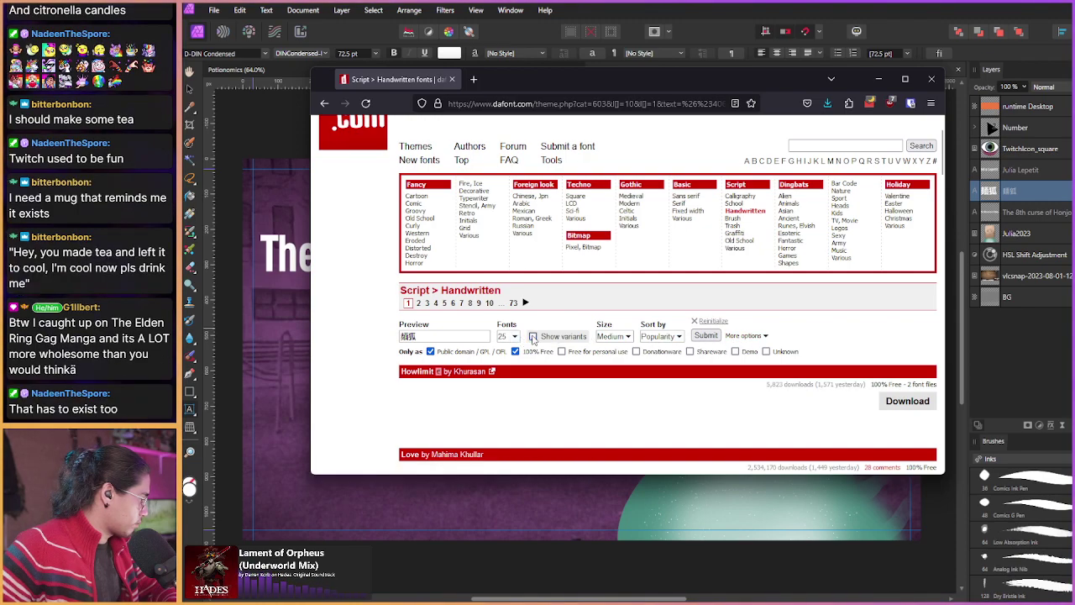
Step: Filter the handwritten fonts to those with Accents and browse the 麺狐 previews
{"action": "left_click", "coordinate": [742, 336]}
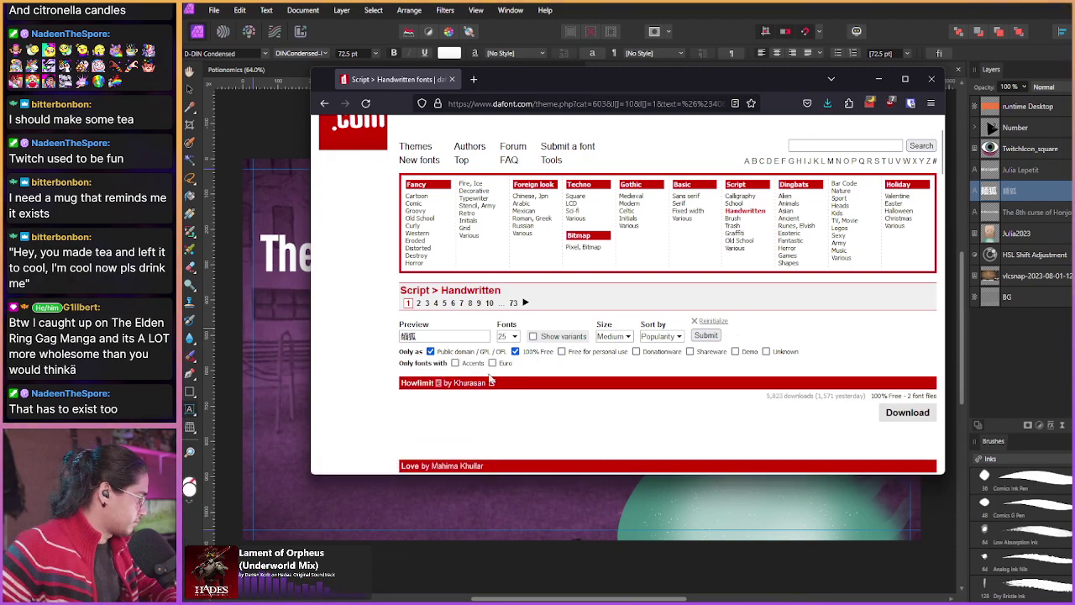
{"action": "left_click", "coordinate": [706, 336]}
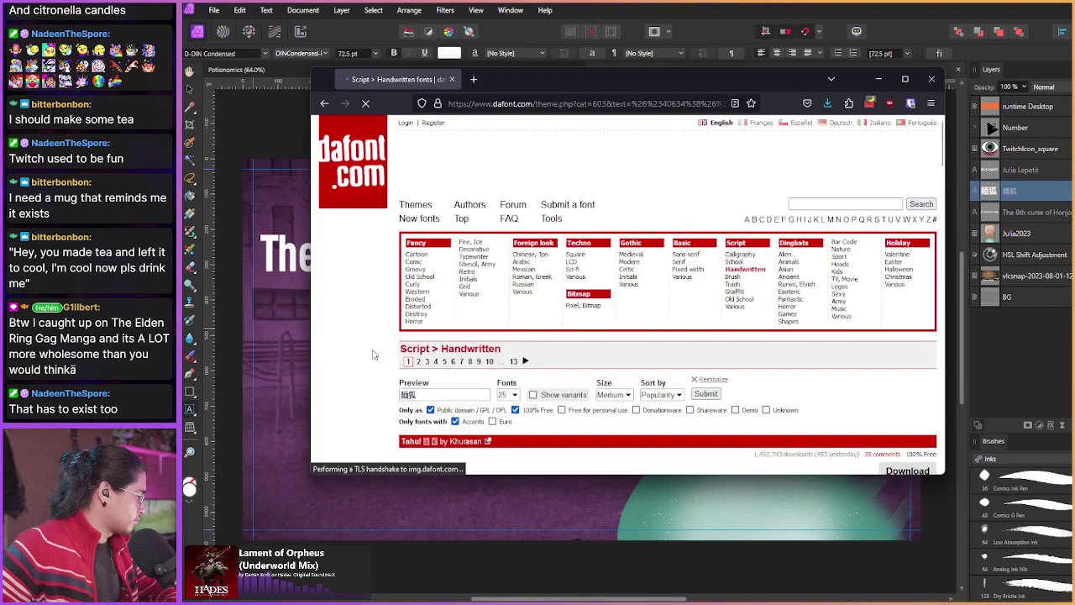
{"action": "scroll", "coordinate": [395, 354], "scroll_direction": "down", "scroll_amount": 2}
{"action": "scroll", "coordinate": [375, 350], "scroll_direction": "down", "scroll_amount": 4}
{"action": "scroll", "coordinate": [375, 350], "scroll_direction": "down", "scroll_amount": 1}
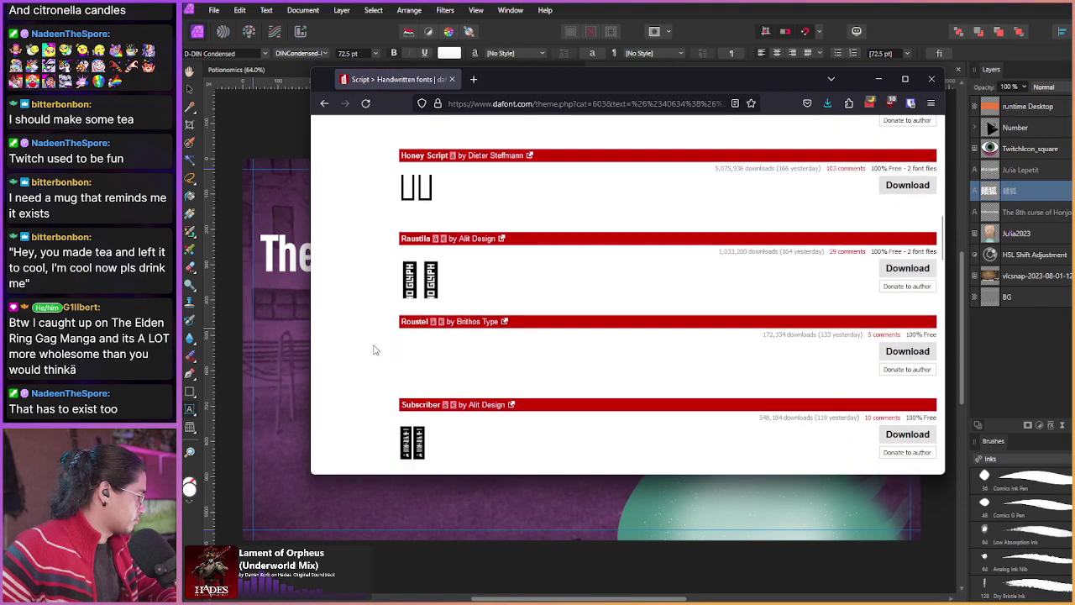
{"action": "scroll", "coordinate": [375, 349], "scroll_direction": "down", "scroll_amount": 6}
{"action": "scroll", "coordinate": [375, 349], "scroll_direction": "down", "scroll_amount": 11}
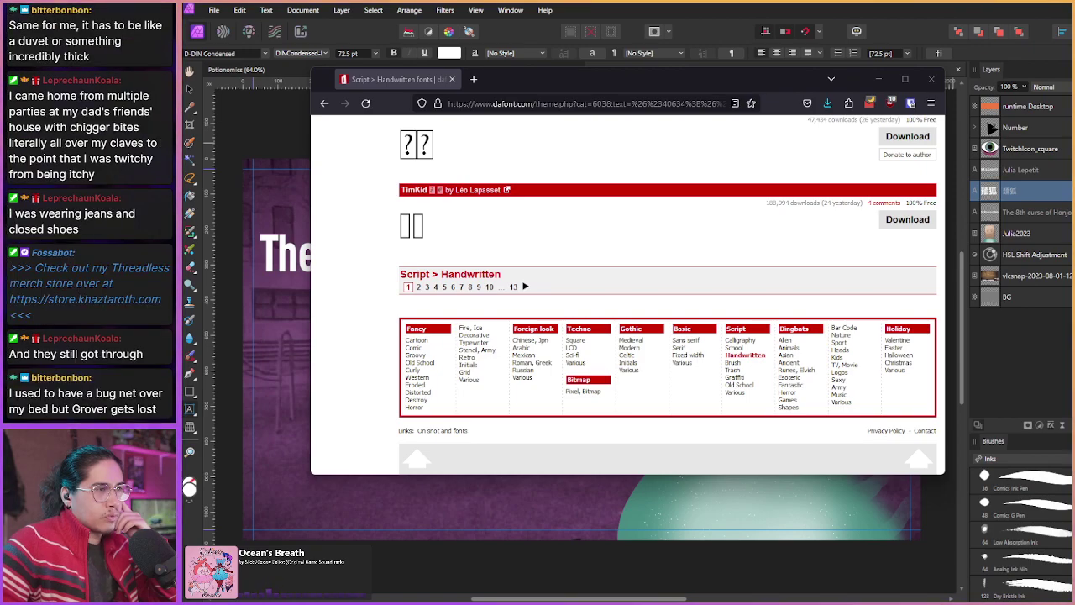
Step: Minimize the browser and select 'The 8th curse of Honjo' title layer
{"action": "left_click", "coordinate": [878, 79]}
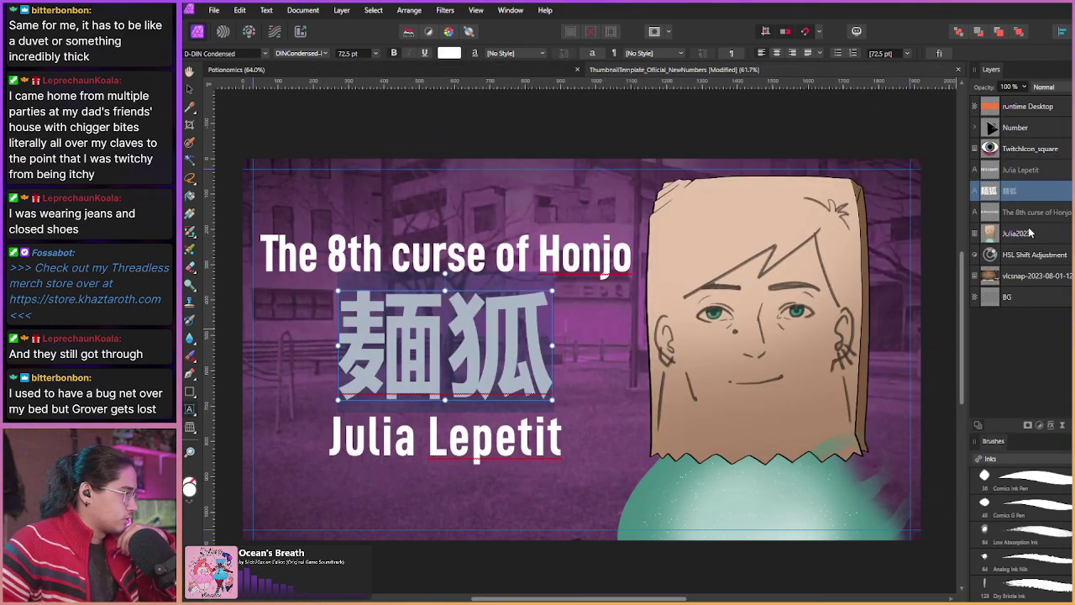
{"action": "left_click", "coordinate": [1031, 213]}
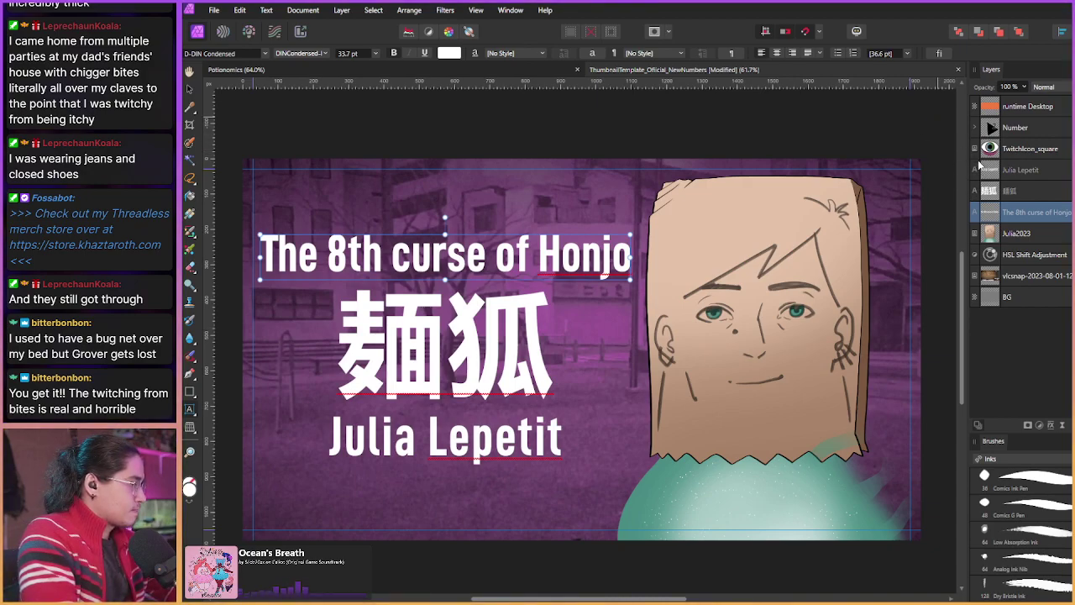
Step: Add the 麺狐 and name text layers to the title selection and group all three
{"action": "left_click", "coordinate": [1018, 193], "text": "shift"}
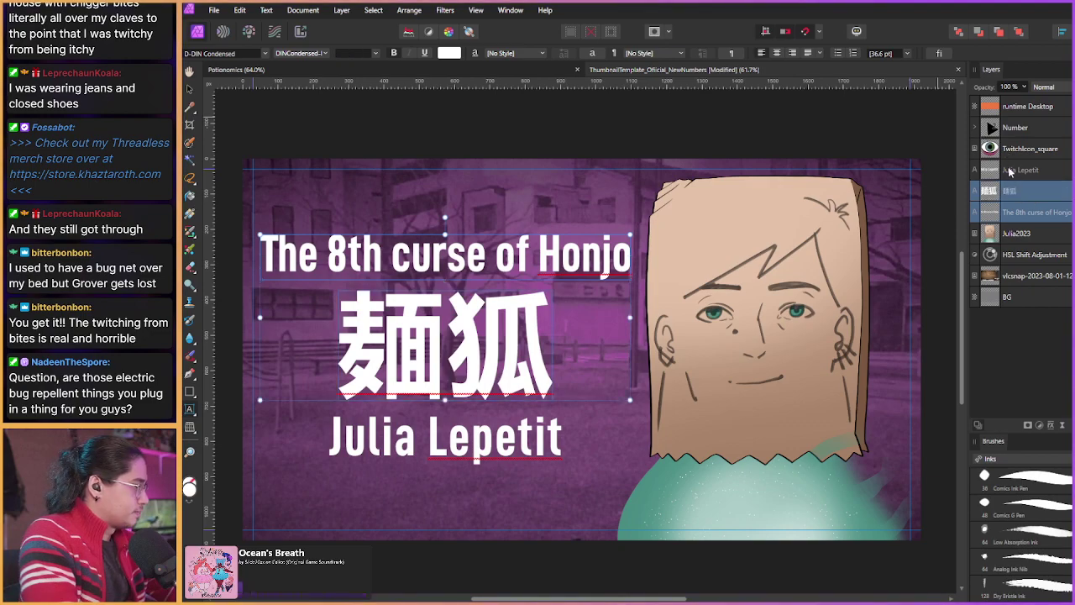
{"action": "left_click", "coordinate": [1010, 171], "text": "shift"}
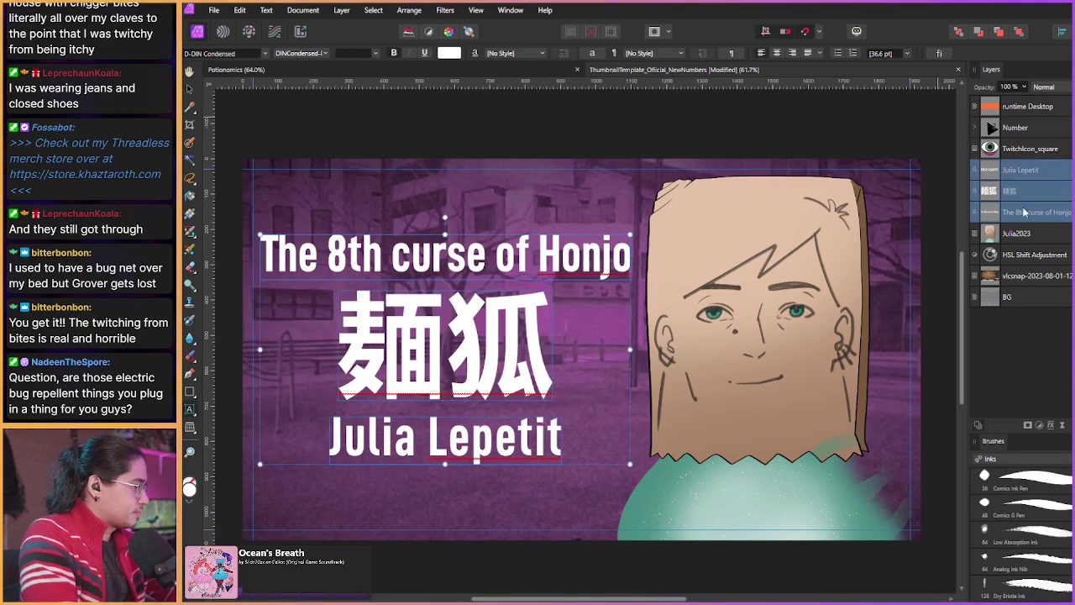
{"action": "key", "text": "ctrl+g"}
Step: In the group's Layer Effects, try Outer Glow, then enable Outer Shadow instead
{"action": "left_click", "coordinate": [1051, 425]}
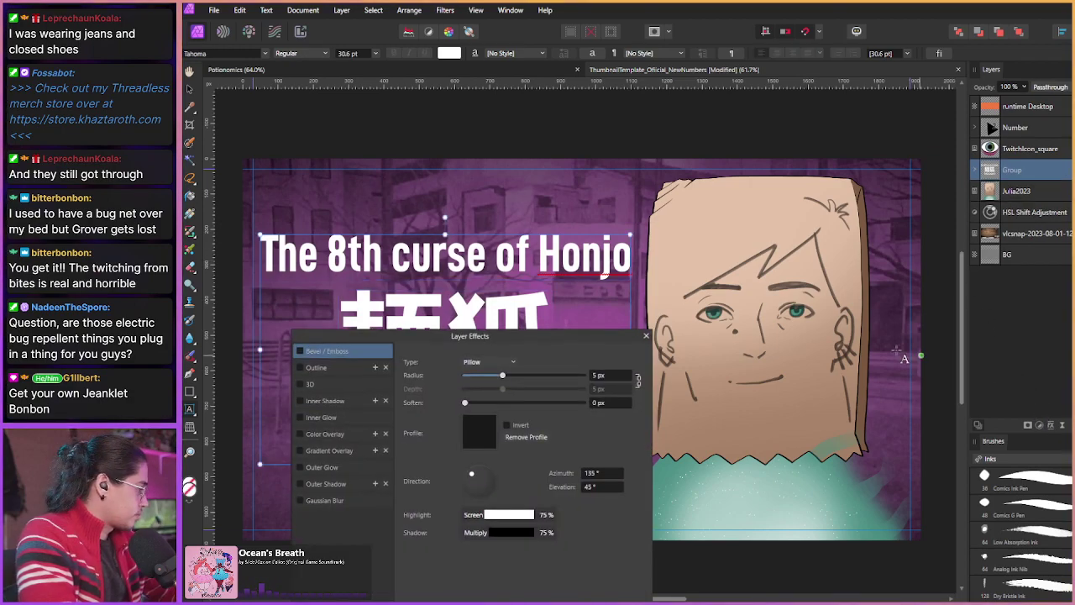
{"action": "left_click_drag", "start_coordinate": [536, 339], "coordinate": [940, 182]}
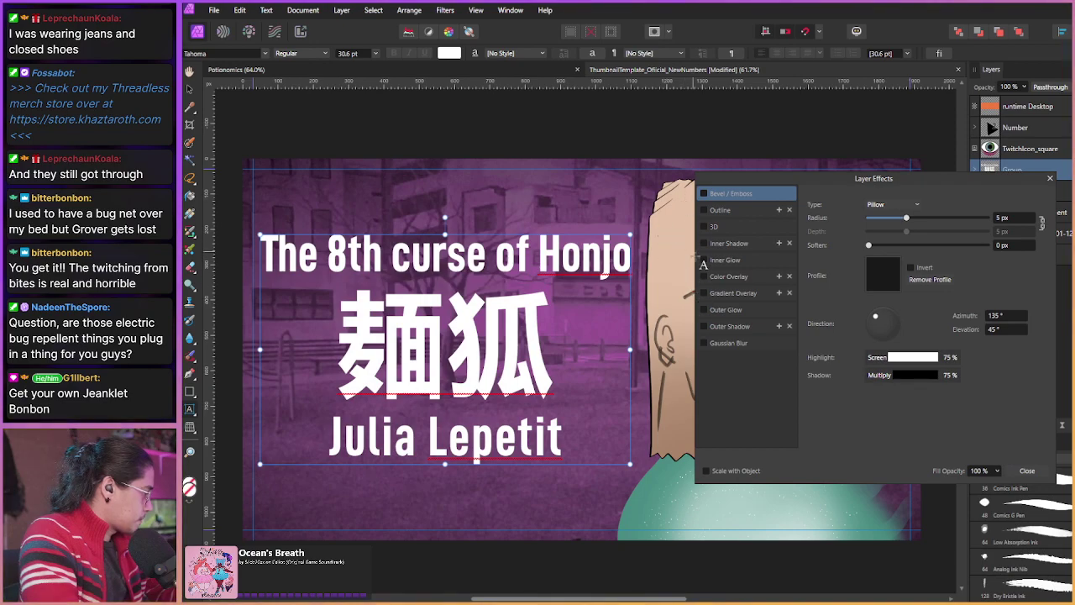
{"action": "left_click", "coordinate": [721, 310]}
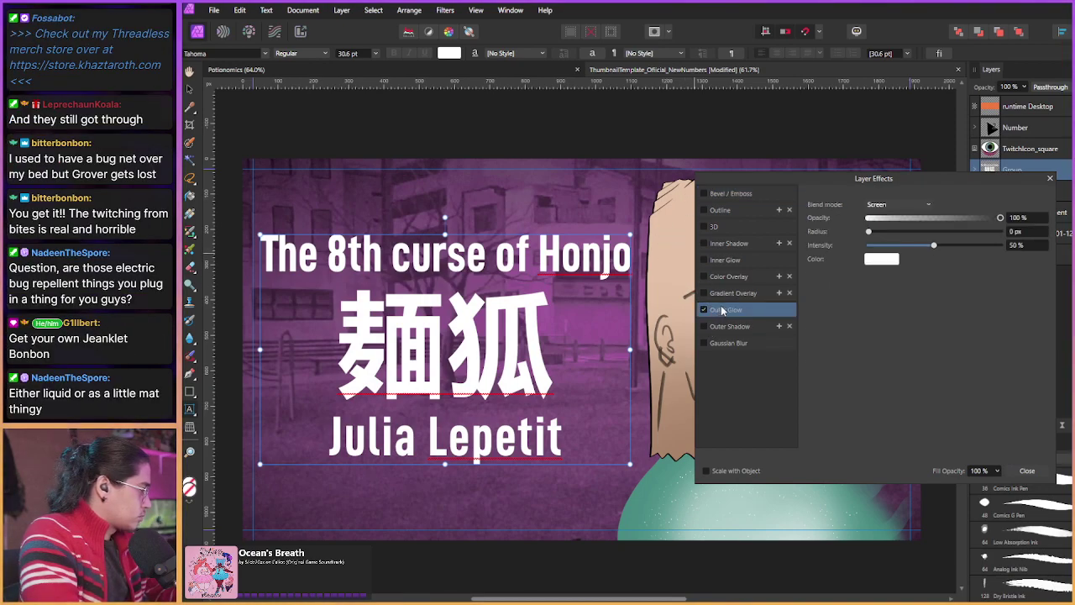
{"action": "left_click", "coordinate": [870, 205]}
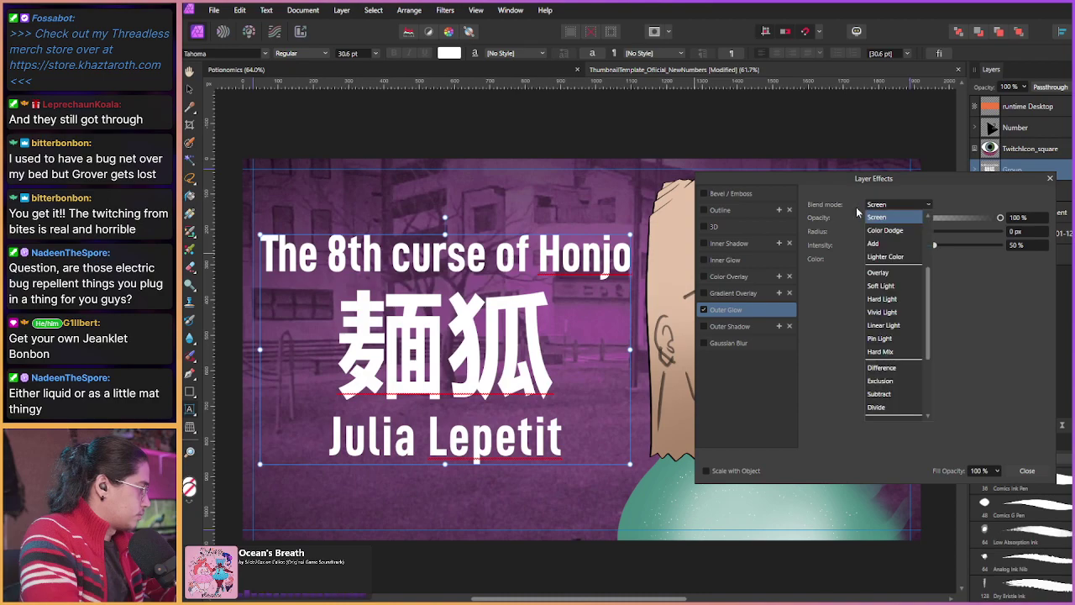
{"action": "left_click", "coordinate": [846, 370]}
{"action": "left_click", "coordinate": [703, 310]}
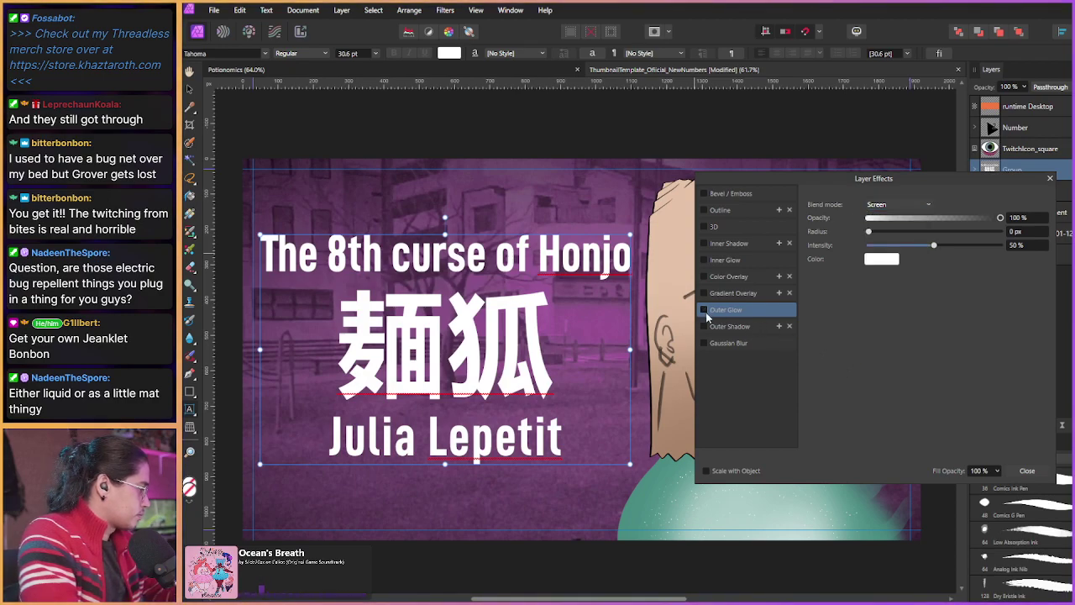
{"action": "left_click", "coordinate": [731, 326]}
{"action": "left_click", "coordinate": [704, 326]}
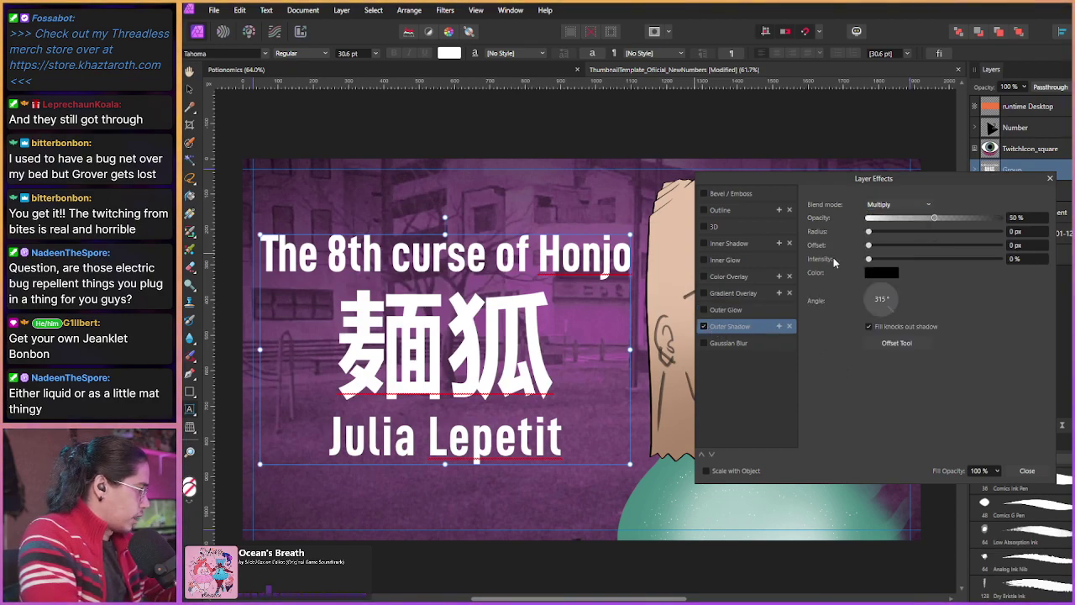
Step: Make the shadow a bright saturated red offset 0.9 px, then add a second outer shadow
{"action": "left_click", "coordinate": [881, 272]}
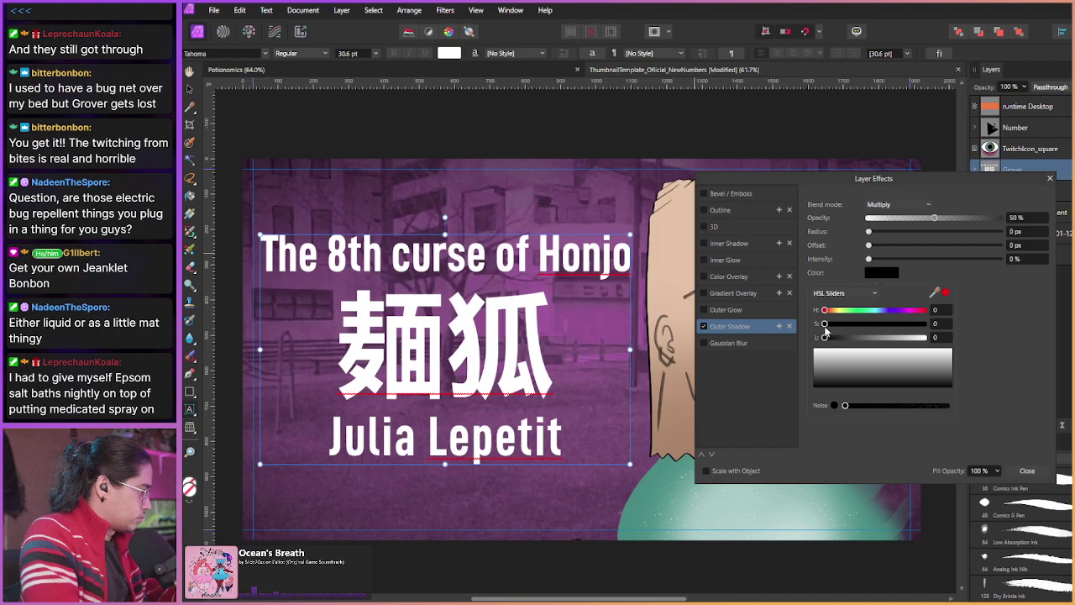
{"action": "left_click_drag", "start_coordinate": [825, 323], "coordinate": [924, 324]}
{"action": "left_click_drag", "start_coordinate": [825, 337], "coordinate": [875, 340]}
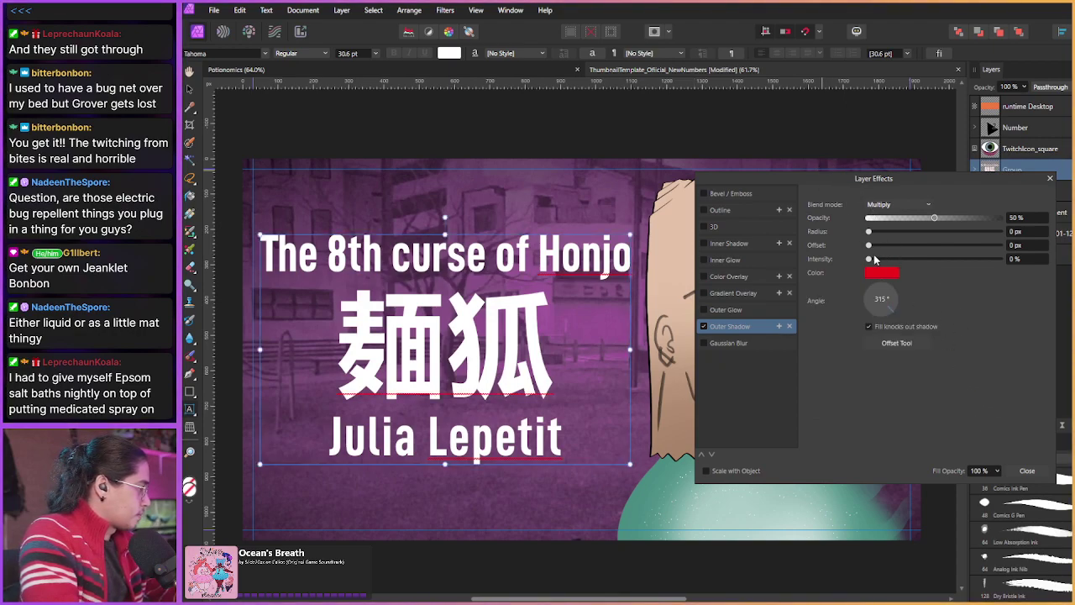
{"action": "left_click_drag", "start_coordinate": [869, 245], "coordinate": [946, 264]}
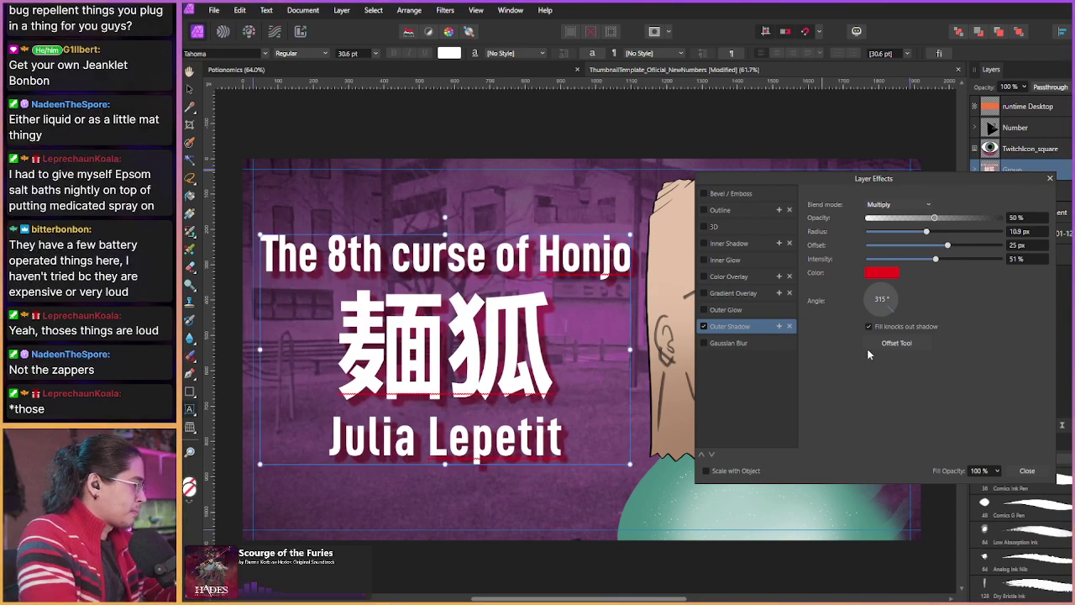
{"action": "left_click", "coordinate": [779, 326]}
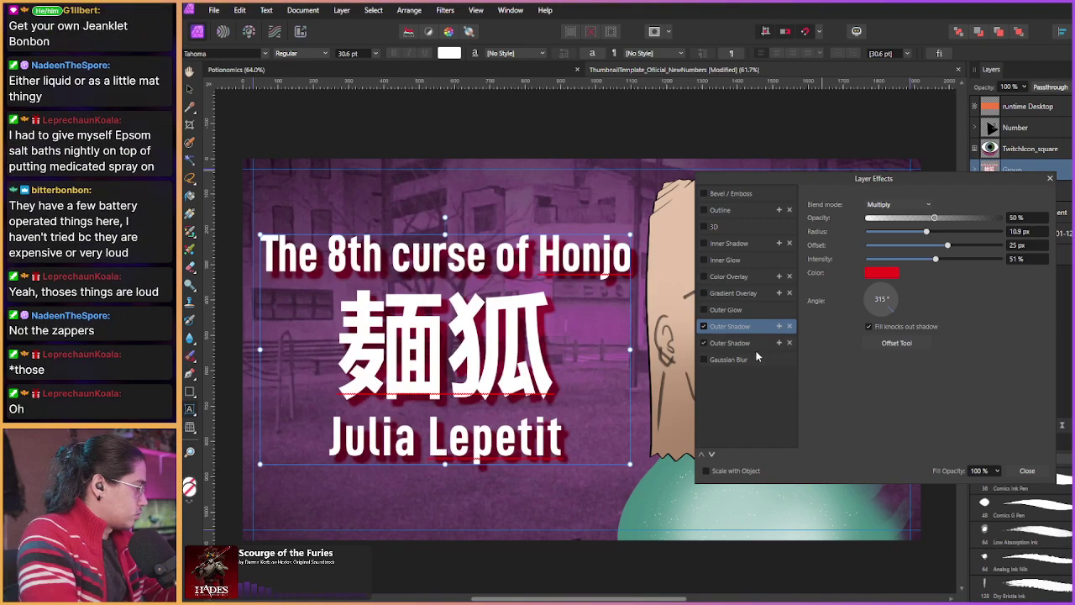
Step: Make the second outer shadow light blue via the HSL sliders and push its offset out
{"action": "left_click", "coordinate": [882, 272]}
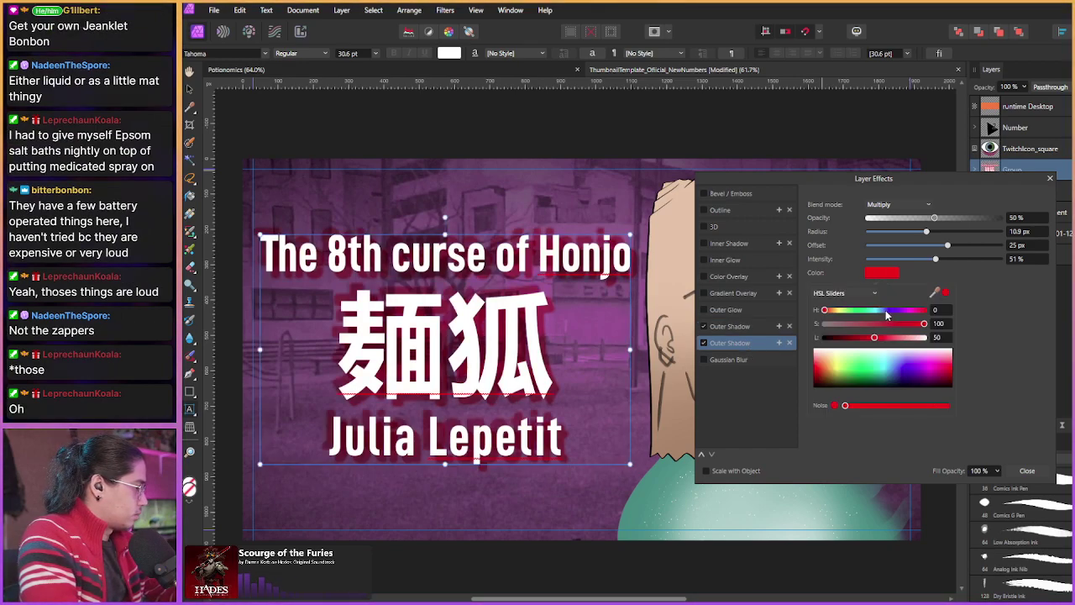
{"action": "left_click_drag", "start_coordinate": [887, 311], "coordinate": [883, 316]}
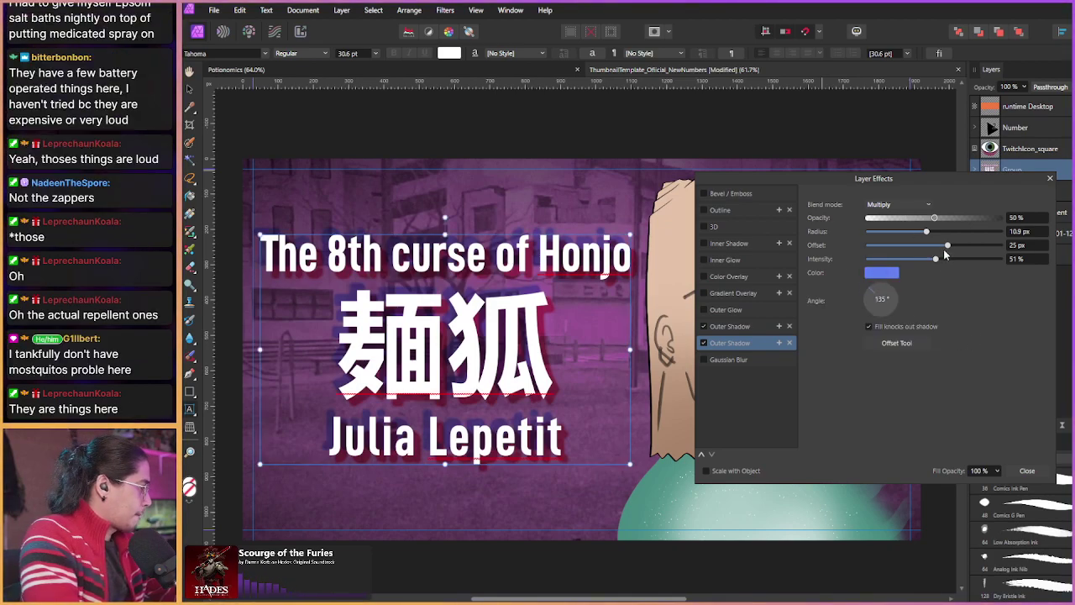
{"action": "left_click_drag", "start_coordinate": [949, 248], "coordinate": [918, 239]}
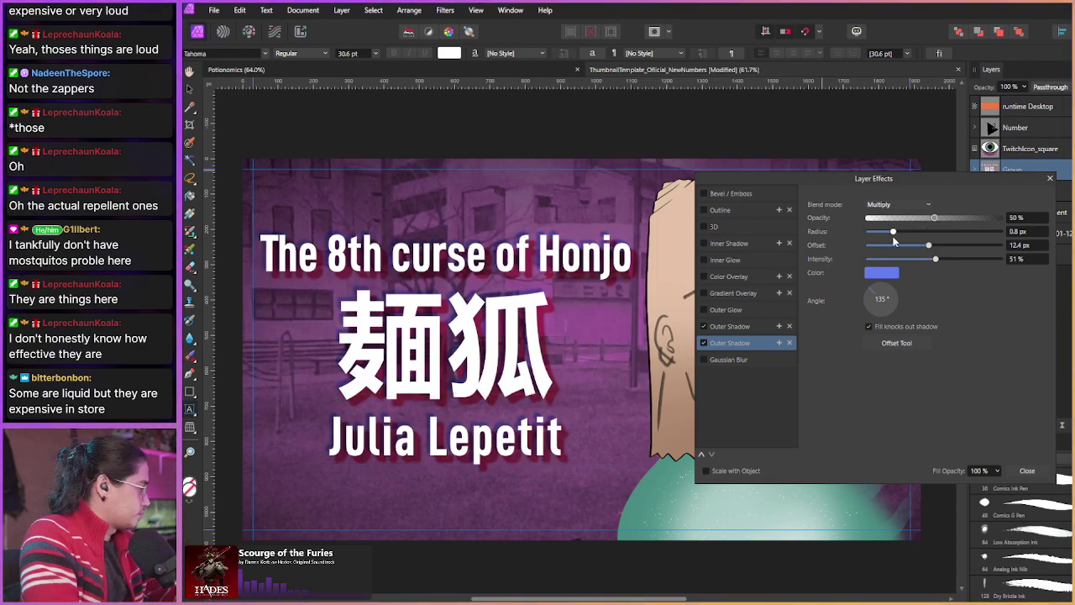
{"action": "left_click_drag", "start_coordinate": [893, 235], "coordinate": [942, 263]}
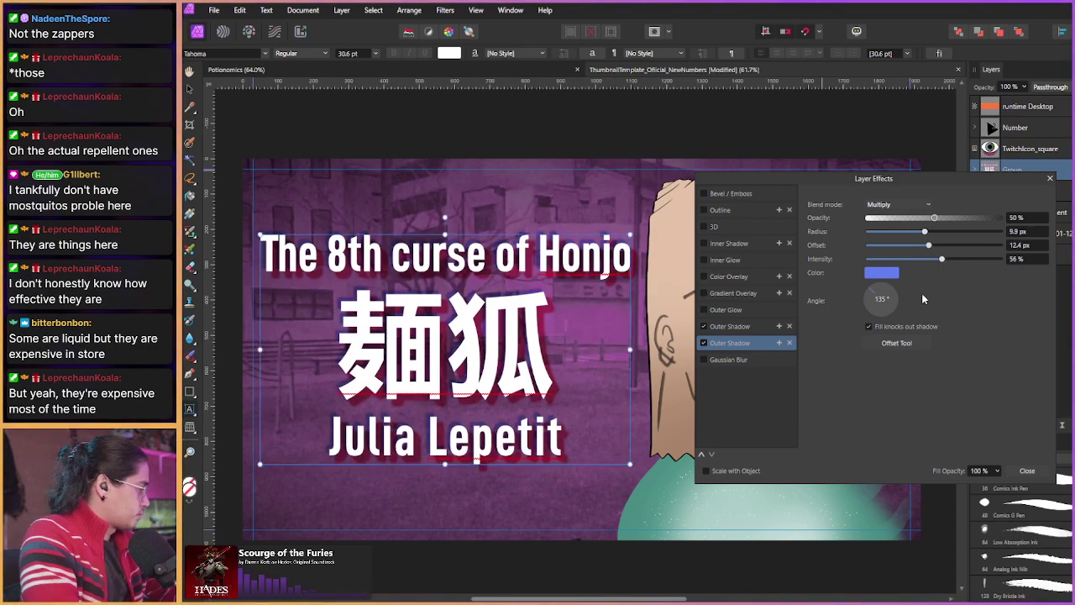
{"action": "left_click", "coordinate": [872, 273]}
{"action": "left_click_drag", "start_coordinate": [879, 315], "coordinate": [881, 316]}
{"action": "left_click", "coordinate": [962, 321]}
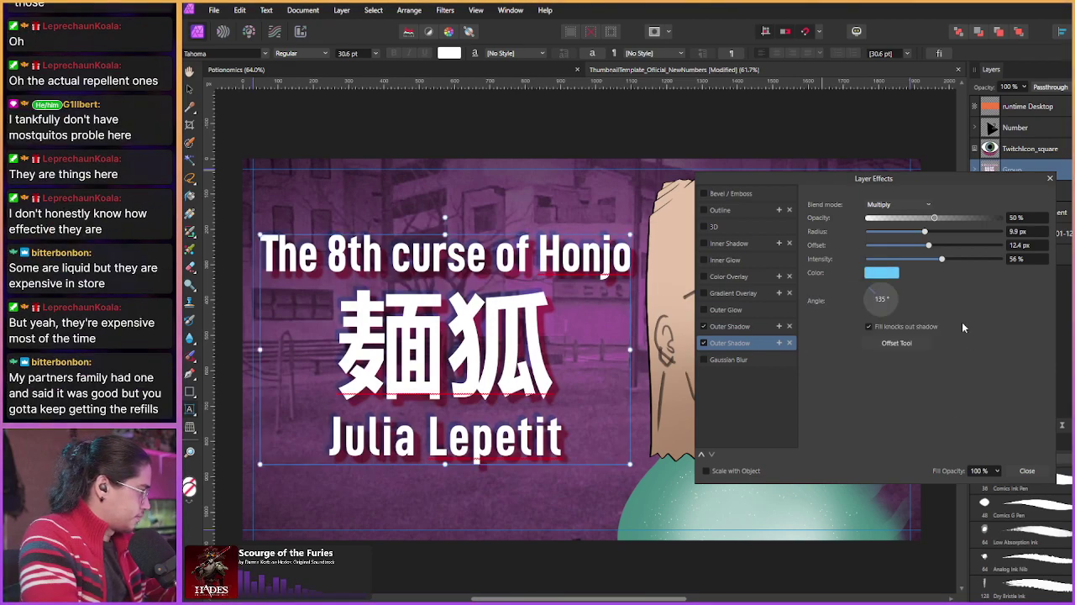
Step: Cycle the blue shadow's blend modes to Hard Light and tighten its blur radius
{"action": "left_click", "coordinate": [896, 207]}
{"action": "left_click", "coordinate": [871, 220]}
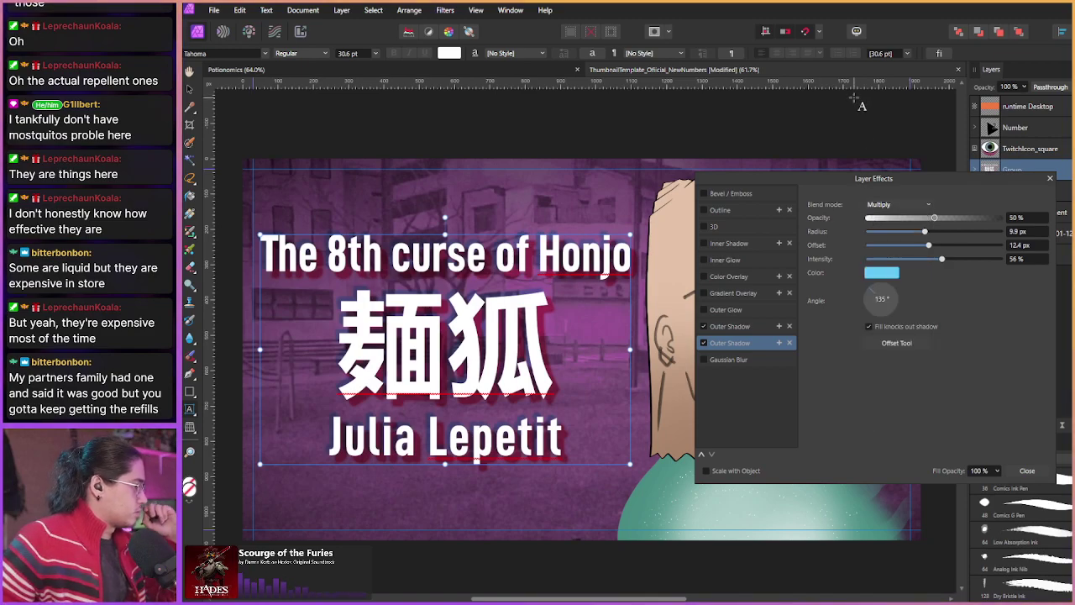
{"action": "left_click", "coordinate": [899, 207]}
{"action": "left_click", "coordinate": [899, 207]}
{"action": "scroll", "coordinate": [899, 208], "scroll_direction": "down", "scroll_amount": 5}
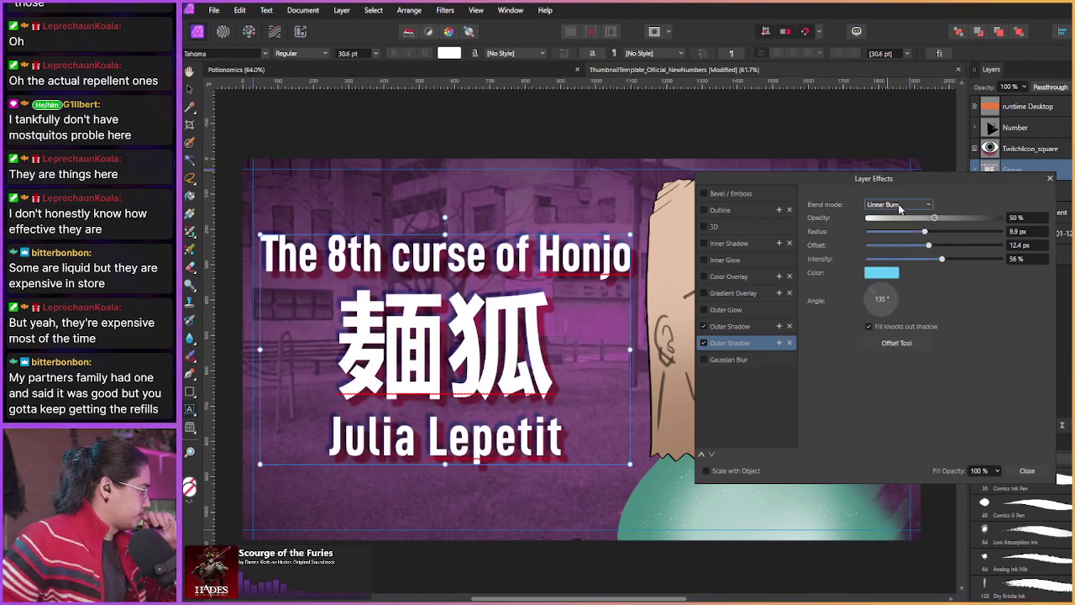
{"action": "scroll", "coordinate": [899, 208], "scroll_direction": "down", "scroll_amount": 4}
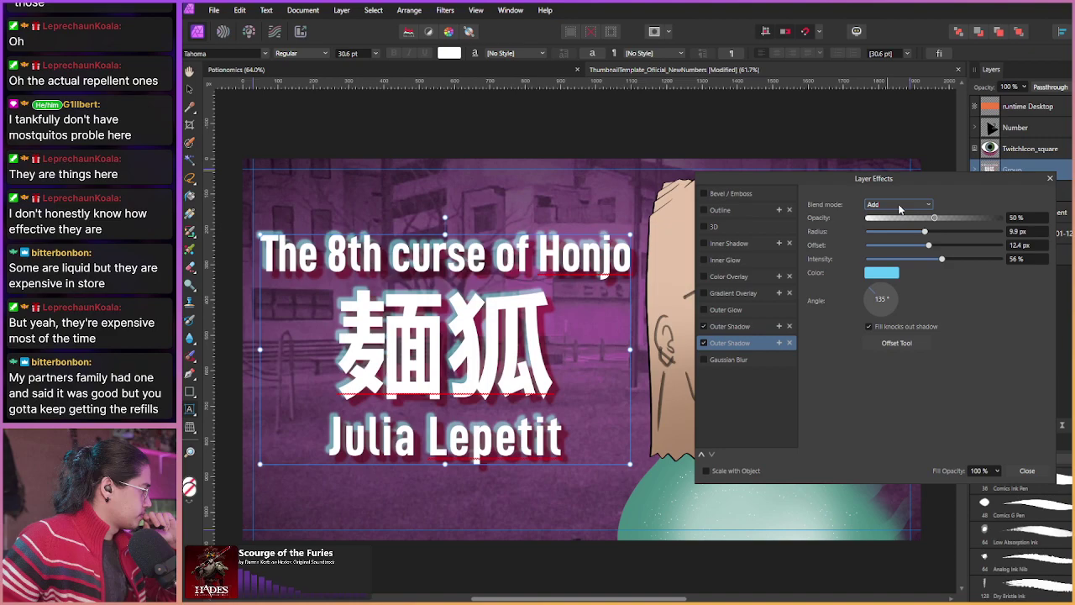
{"action": "scroll", "coordinate": [899, 208], "scroll_direction": "down", "scroll_amount": 4}
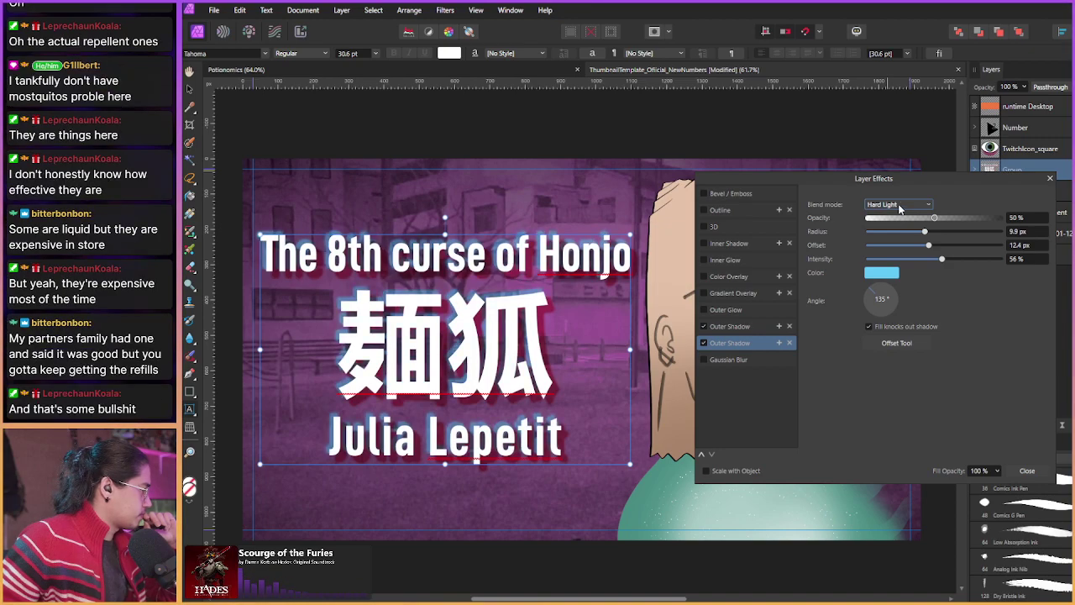
{"action": "scroll", "coordinate": [899, 208], "scroll_direction": "down", "scroll_amount": 4}
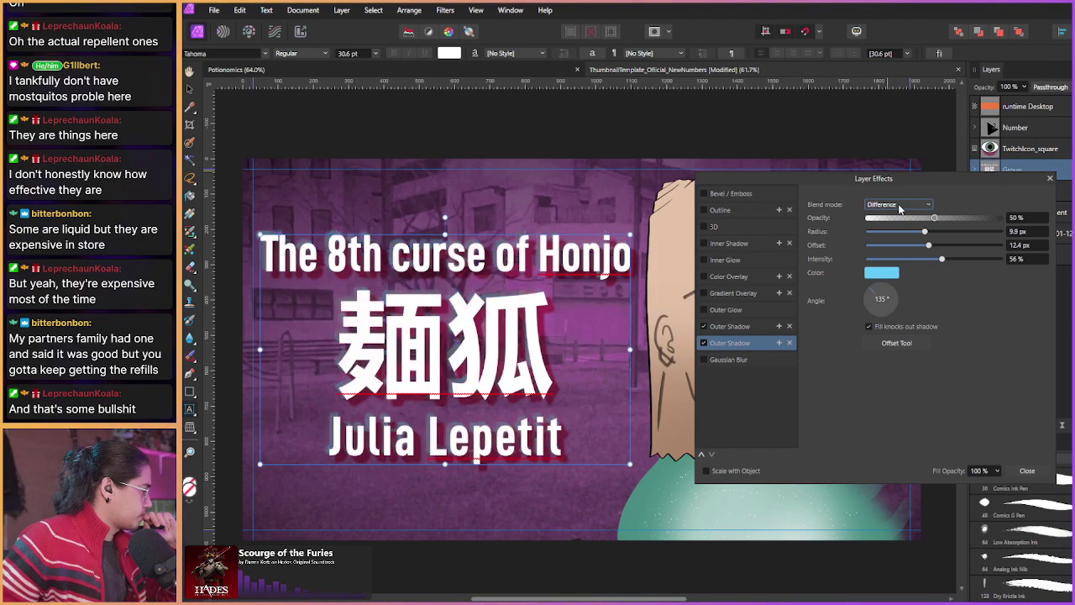
{"action": "scroll", "coordinate": [899, 207], "scroll_direction": "down", "scroll_amount": 3}
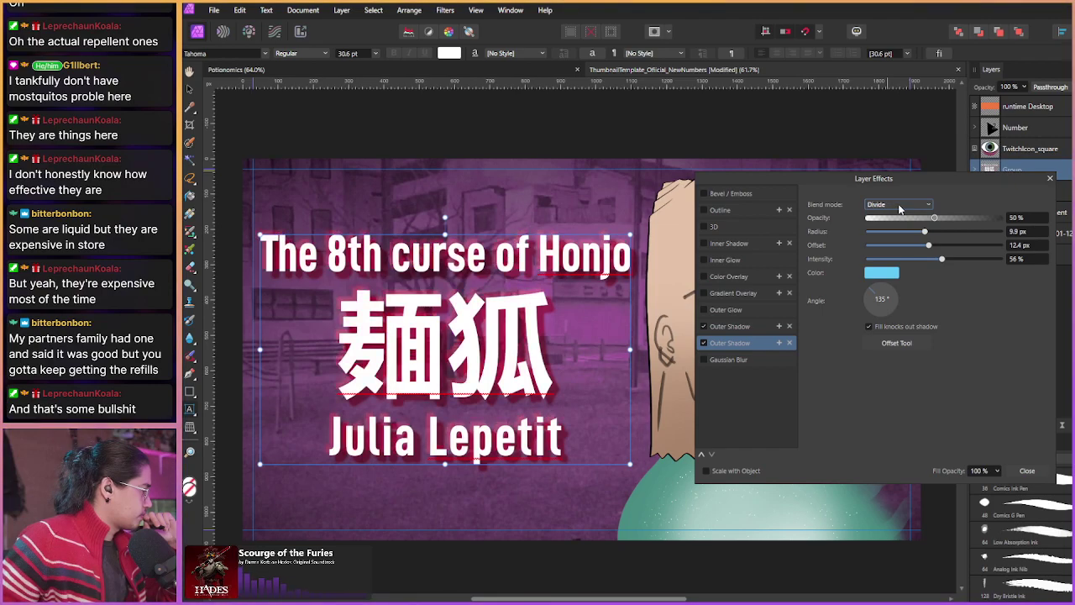
{"action": "scroll", "coordinate": [899, 207], "scroll_direction": "down", "scroll_amount": 3}
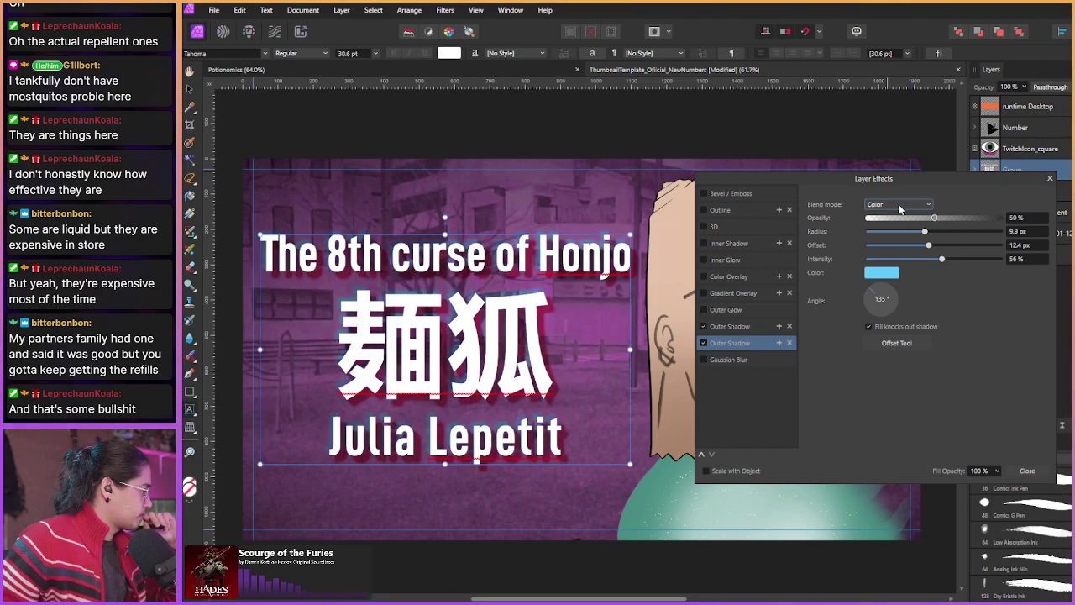
{"action": "scroll", "coordinate": [898, 207], "scroll_direction": "down", "scroll_amount": 3}
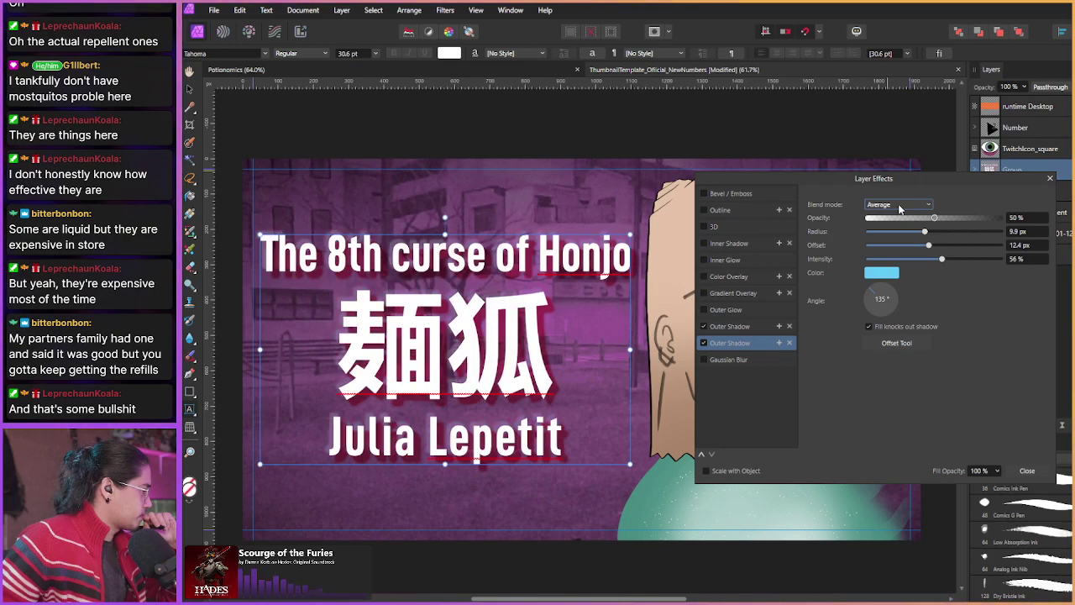
{"action": "scroll", "coordinate": [899, 207], "scroll_direction": "down", "scroll_amount": 3}
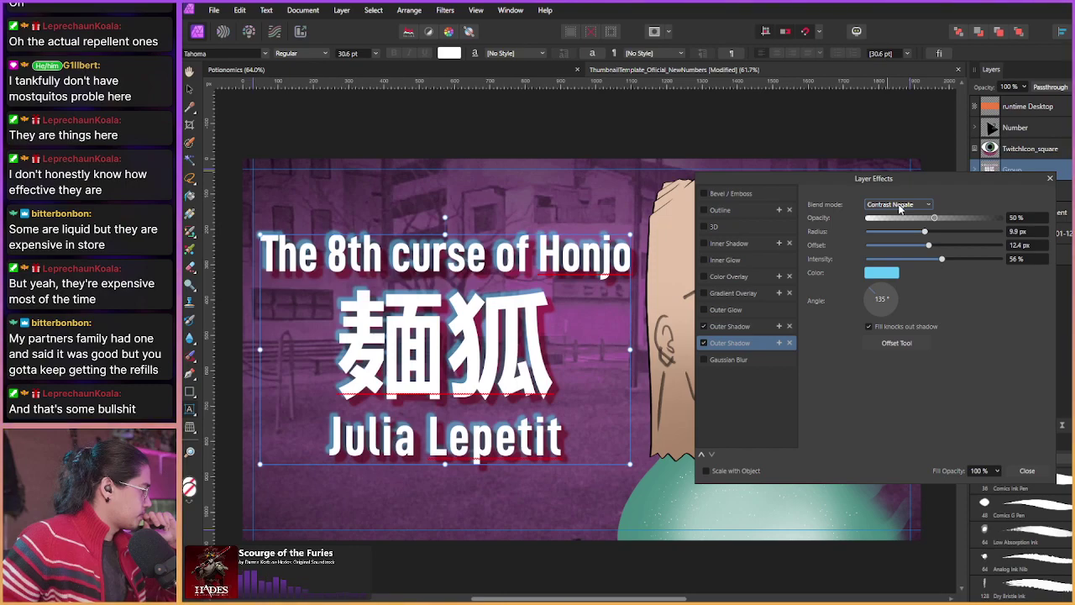
{"action": "left_click", "coordinate": [899, 205]}
{"action": "scroll", "coordinate": [895, 252], "scroll_direction": "up", "scroll_amount": 5}
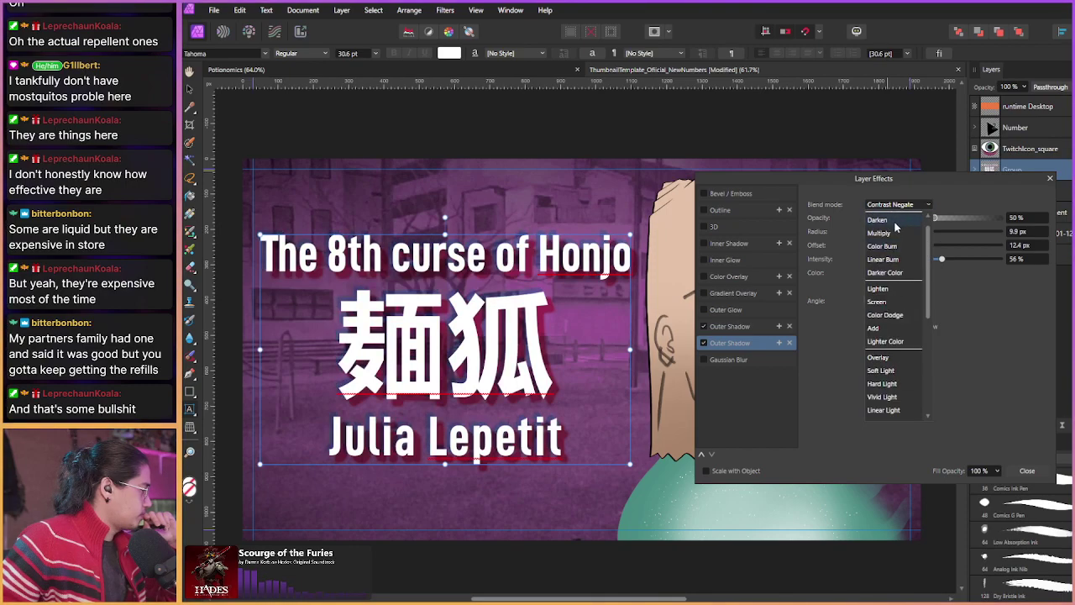
{"action": "left_click", "coordinate": [895, 222]}
{"action": "left_click", "coordinate": [892, 206]}
{"action": "left_click", "coordinate": [892, 210]}
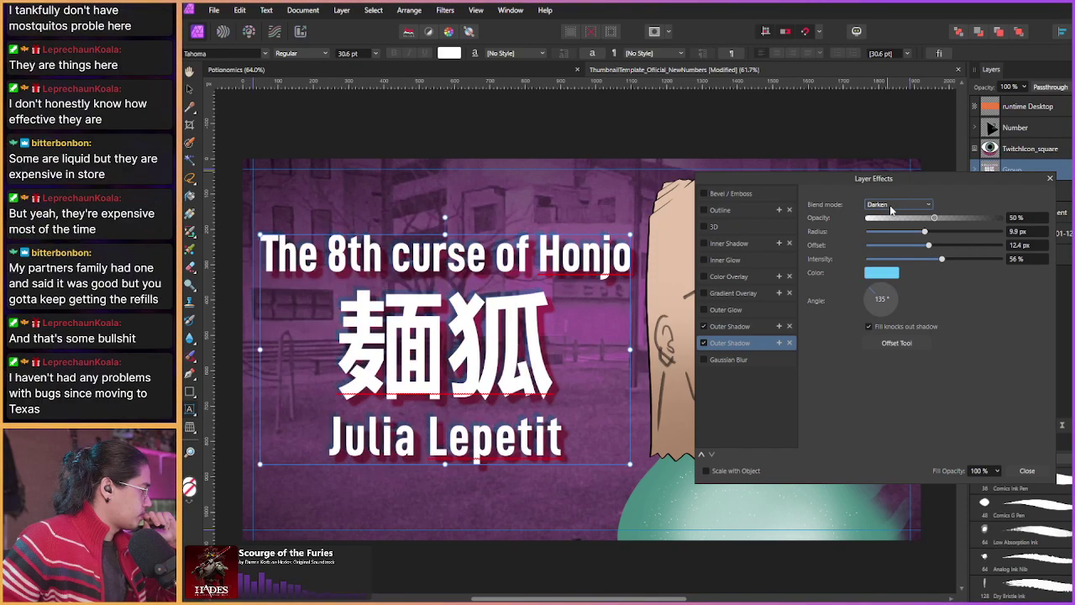
{"action": "scroll", "coordinate": [892, 208], "scroll_direction": "down", "scroll_amount": 5}
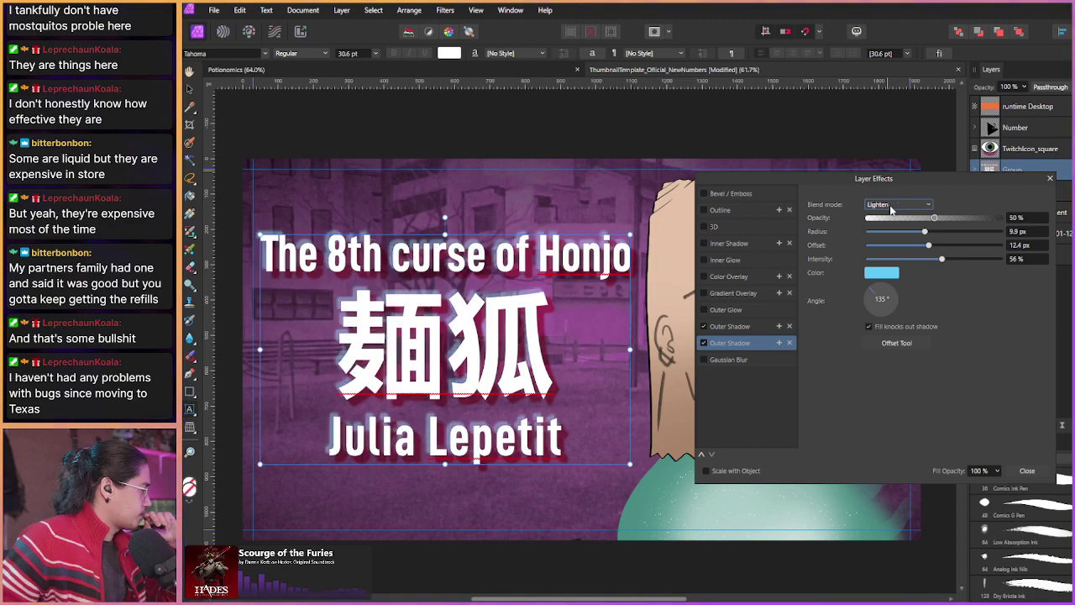
{"action": "scroll", "coordinate": [892, 208], "scroll_direction": "down", "scroll_amount": 3}
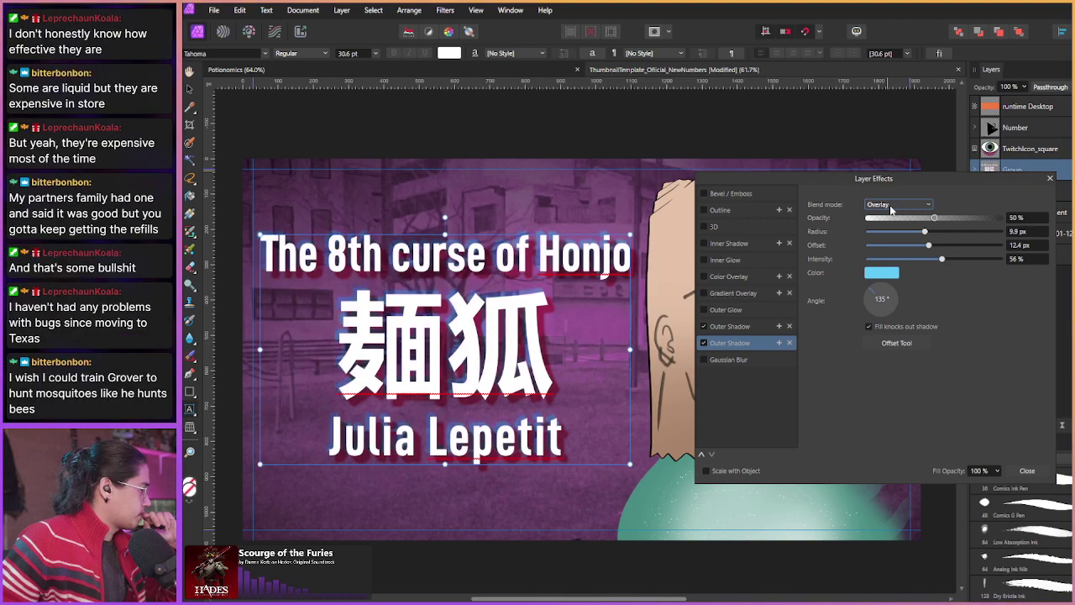
{"action": "scroll", "coordinate": [892, 209], "scroll_direction": "down", "scroll_amount": 2}
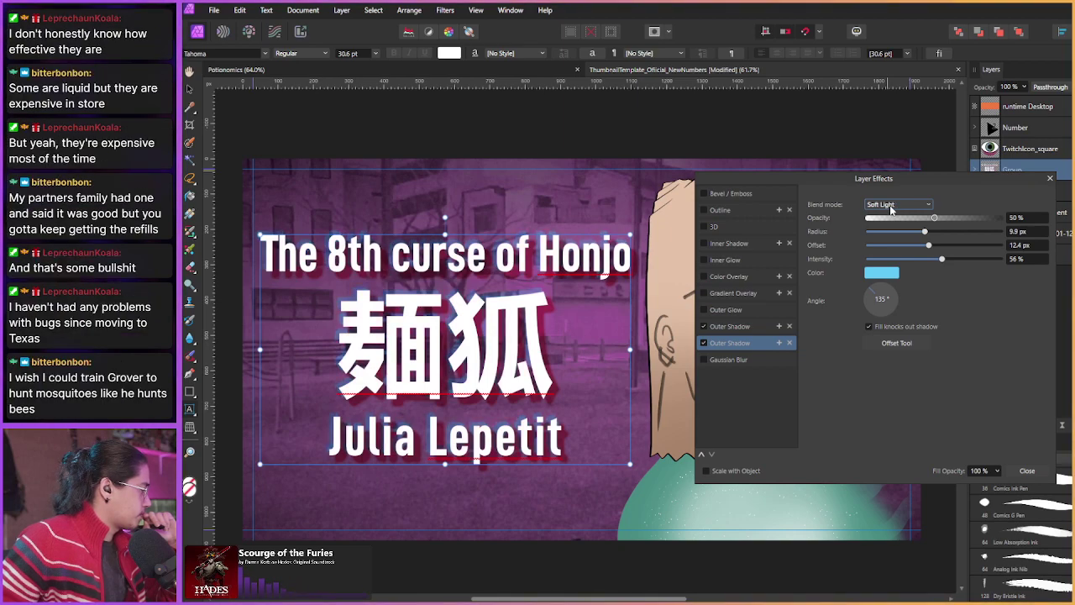
{"action": "scroll", "coordinate": [892, 208], "scroll_direction": "down", "scroll_amount": 1}
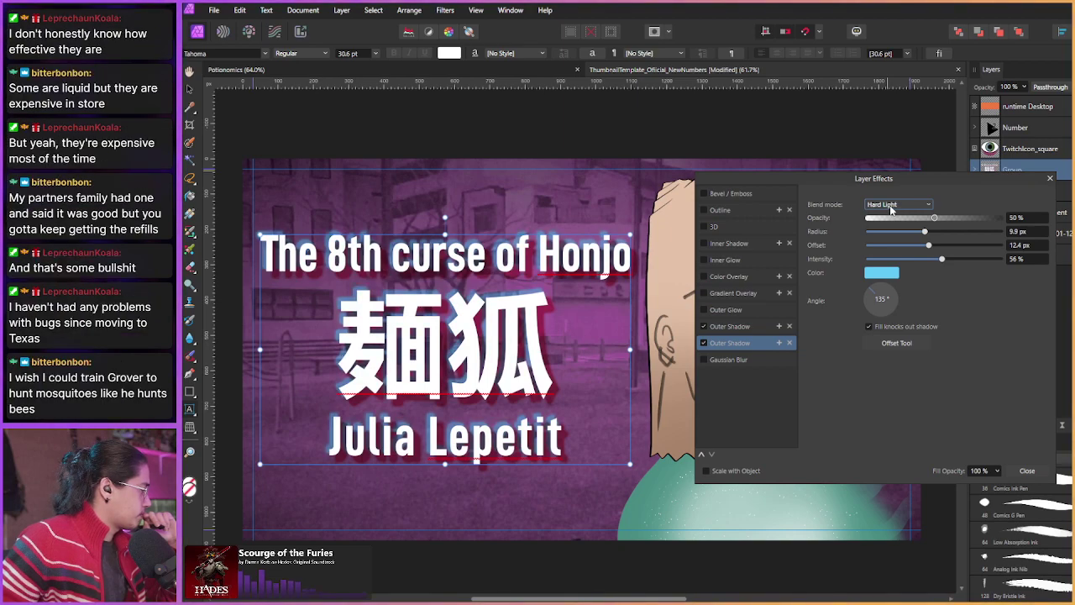
{"action": "left_click_drag", "start_coordinate": [925, 232], "coordinate": [894, 261]}
Step: Reduce the blue shadow's offset, then give the red shadow Vivid Light and a 9.7 px radius
{"action": "left_click", "coordinate": [928, 246]}
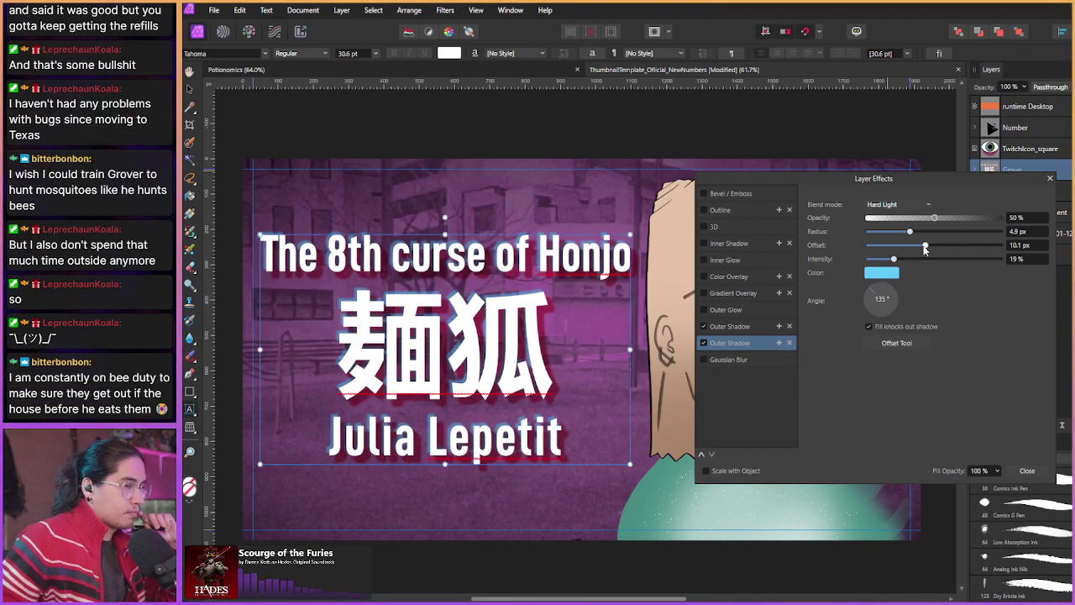
{"action": "left_click", "coordinate": [739, 326]}
{"action": "left_click", "coordinate": [889, 205]}
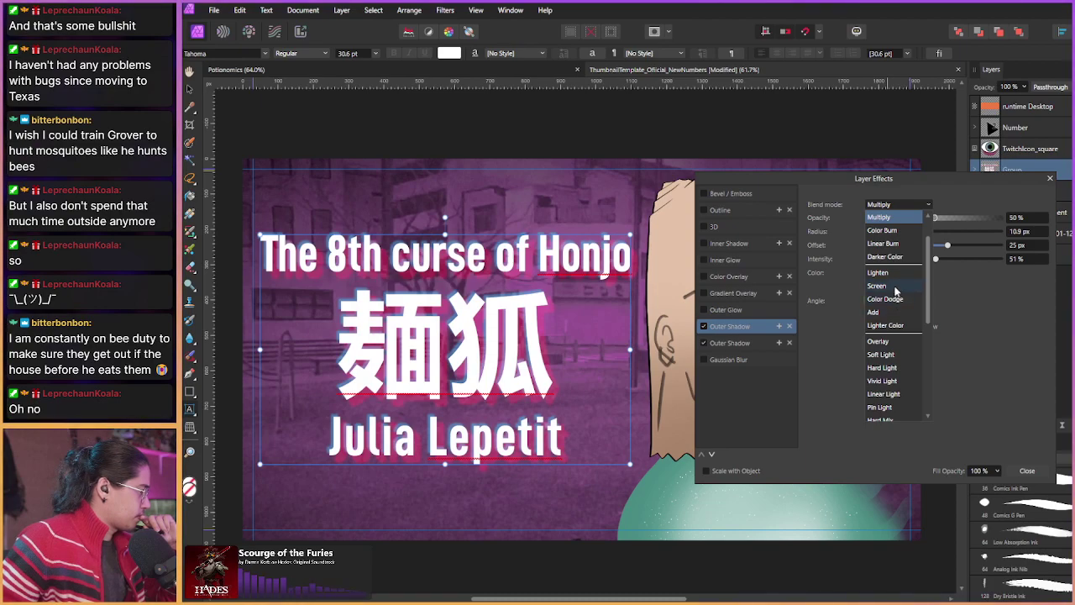
{"action": "left_click", "coordinate": [883, 380]}
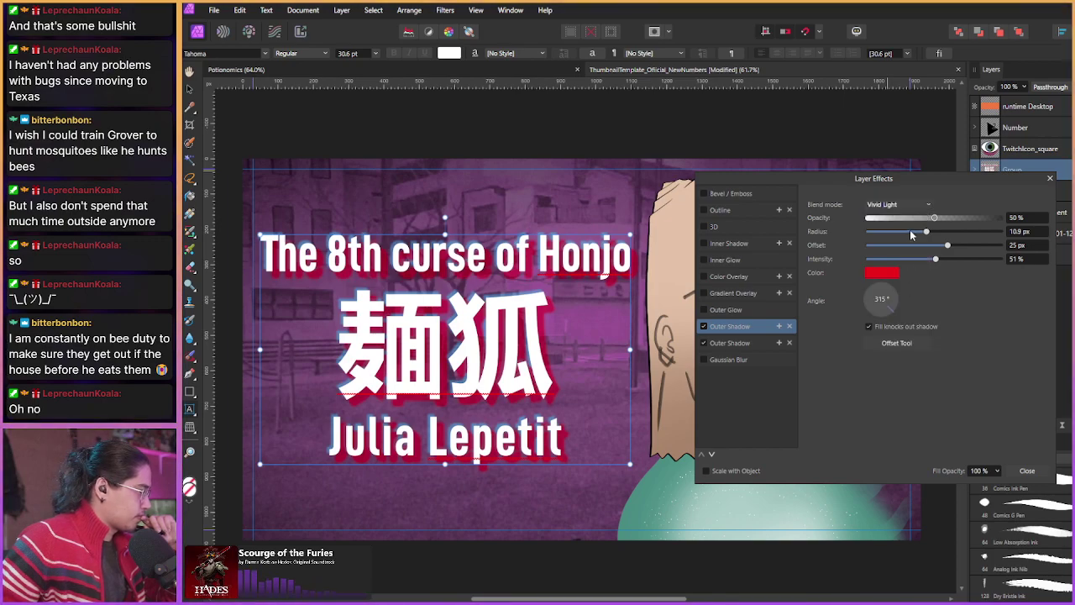
{"action": "left_click_drag", "start_coordinate": [910, 229], "coordinate": [930, 249]}
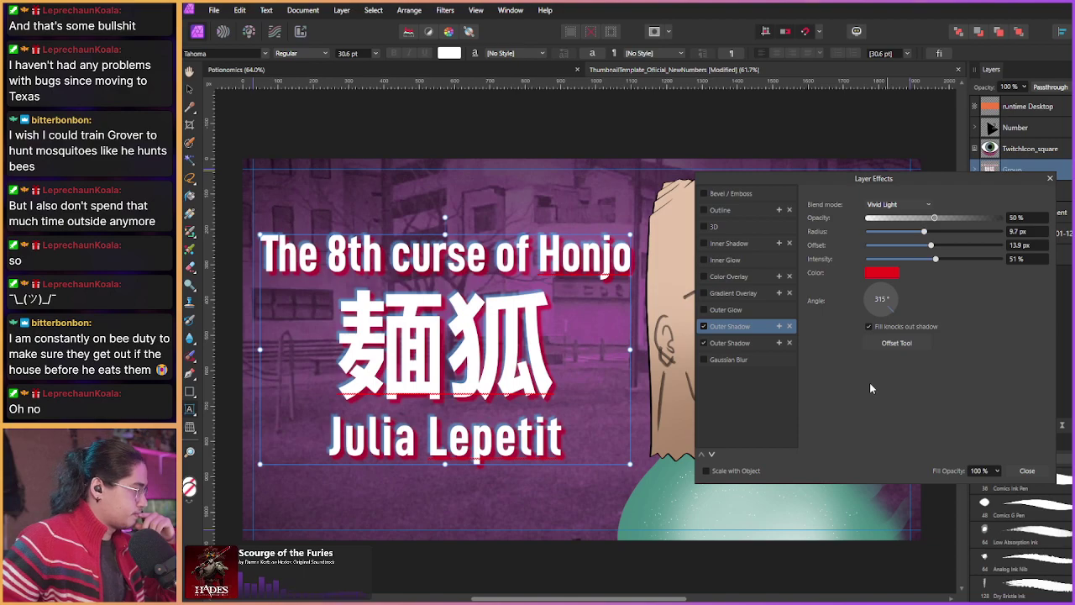
{"action": "left_click", "coordinate": [1026, 471]}
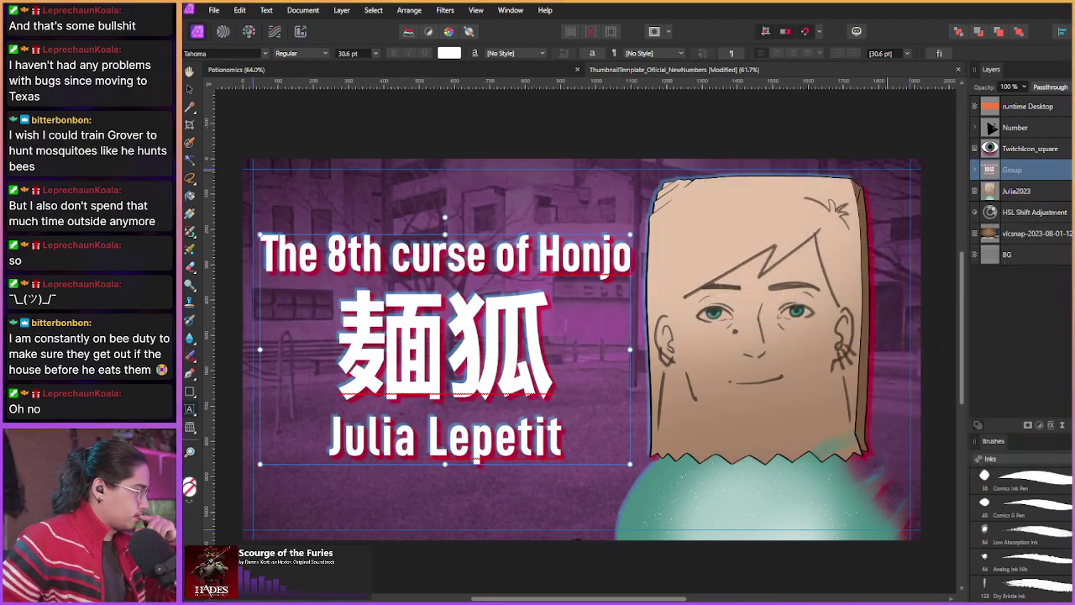
Step: On Julia2023, reduce the red and blue shadows' offsets and point the blue shadow to 180°
{"action": "left_click", "coordinate": [1046, 194]}
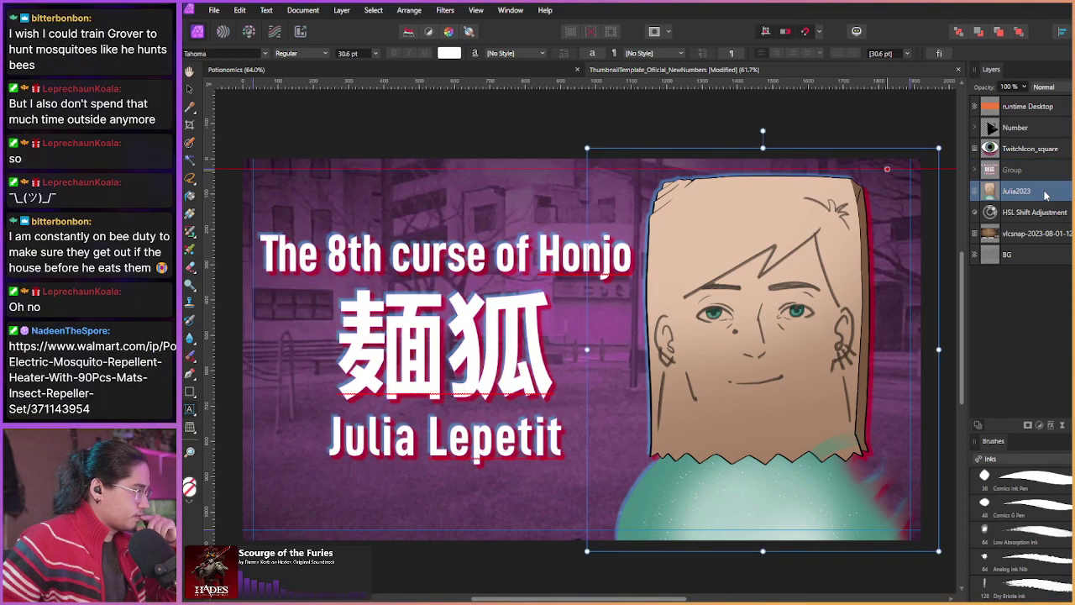
{"action": "left_click", "coordinate": [1039, 425]}
{"action": "left_click_drag", "start_coordinate": [861, 180], "coordinate": [444, 148]}
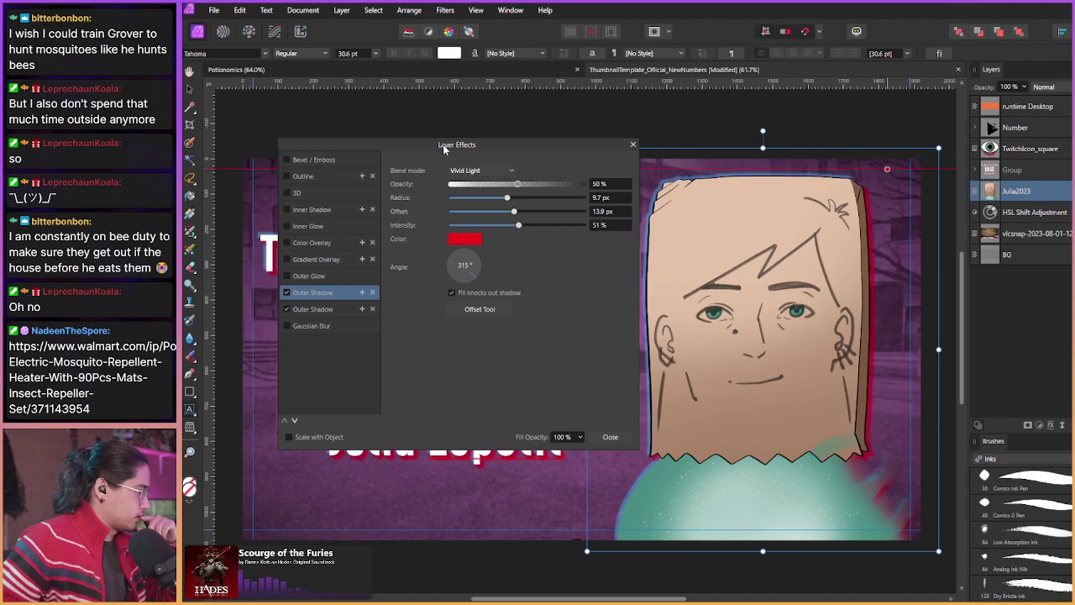
{"action": "left_click_drag", "start_coordinate": [515, 211], "coordinate": [510, 216]}
{"action": "left_click", "coordinate": [326, 309]}
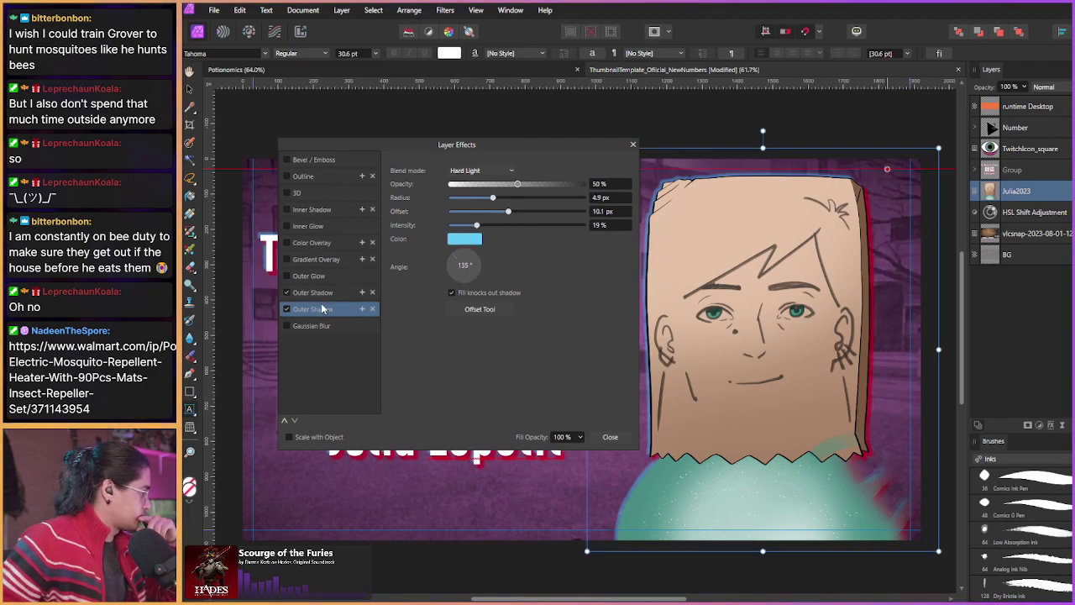
{"action": "left_click_drag", "start_coordinate": [507, 214], "coordinate": [502, 214]}
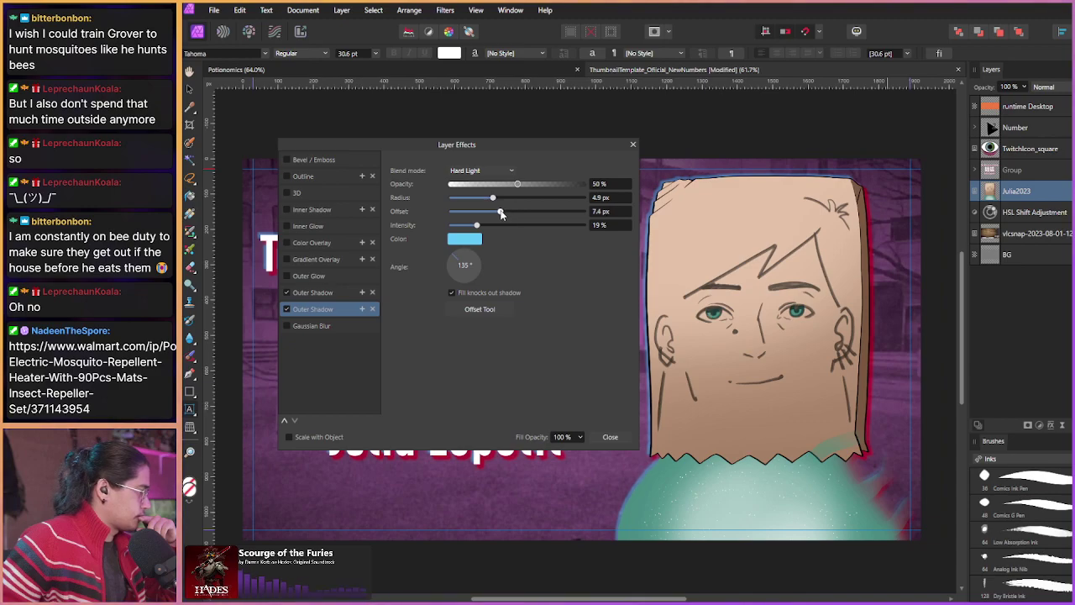
{"action": "left_click", "coordinate": [446, 268]}
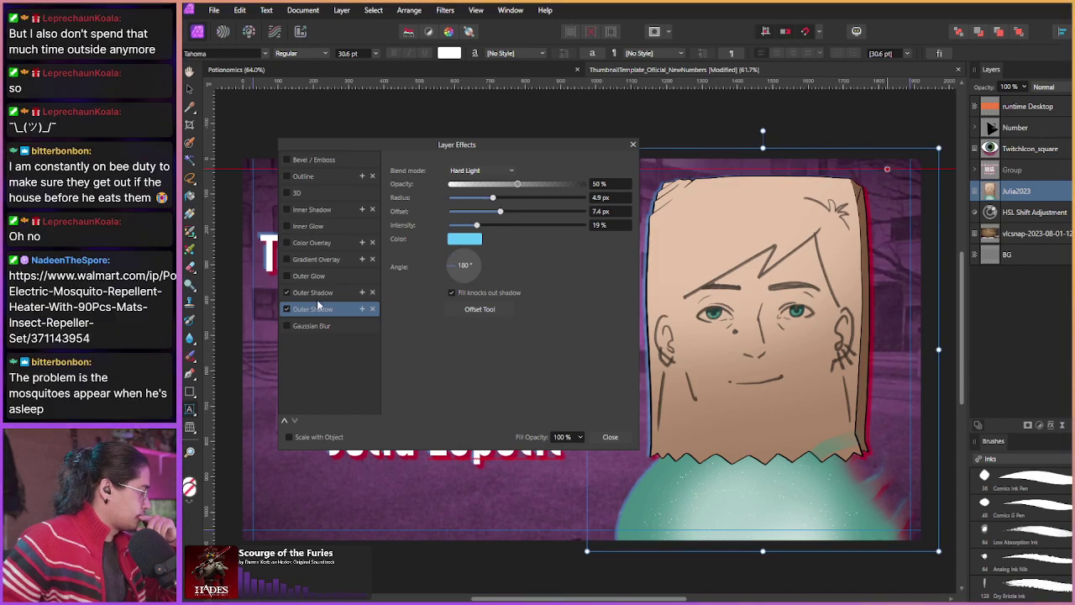
Step: Set the first outer shadow's angle to 0°, close Layer Effects and switch to VLC
{"action": "left_click", "coordinate": [312, 292]}
{"action": "left_click", "coordinate": [464, 266]}
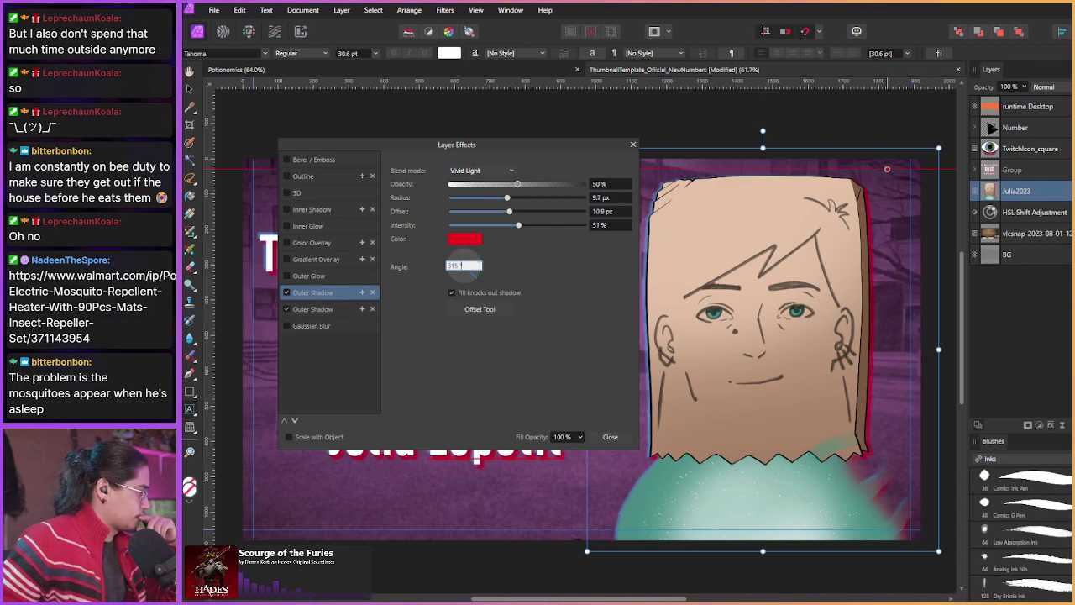
{"action": "type", "text": "0"}
{"action": "key", "text": "Return"}
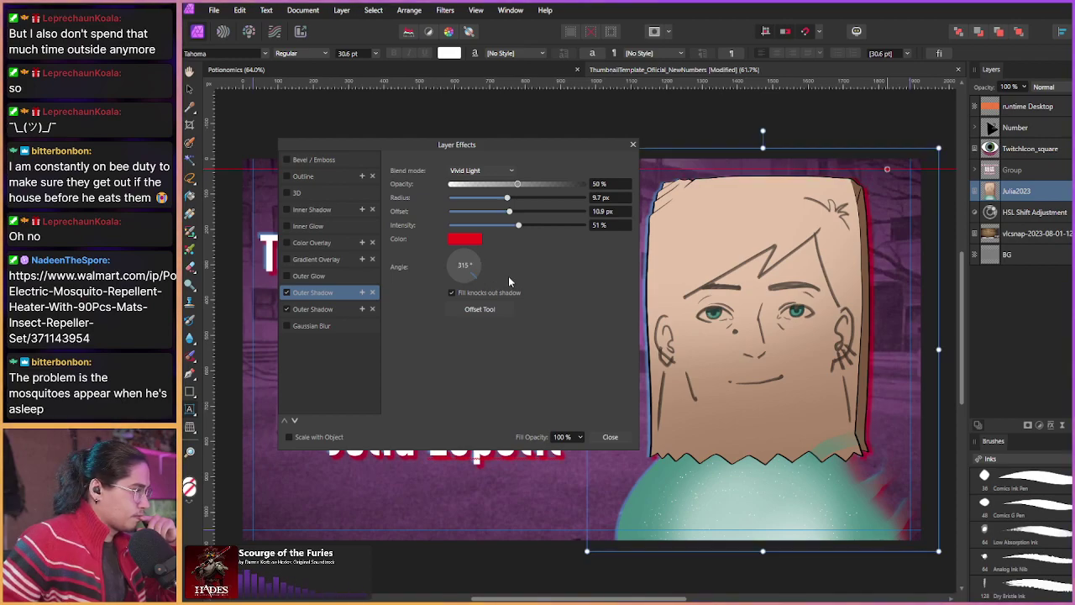
{"action": "left_click", "coordinate": [632, 144]}
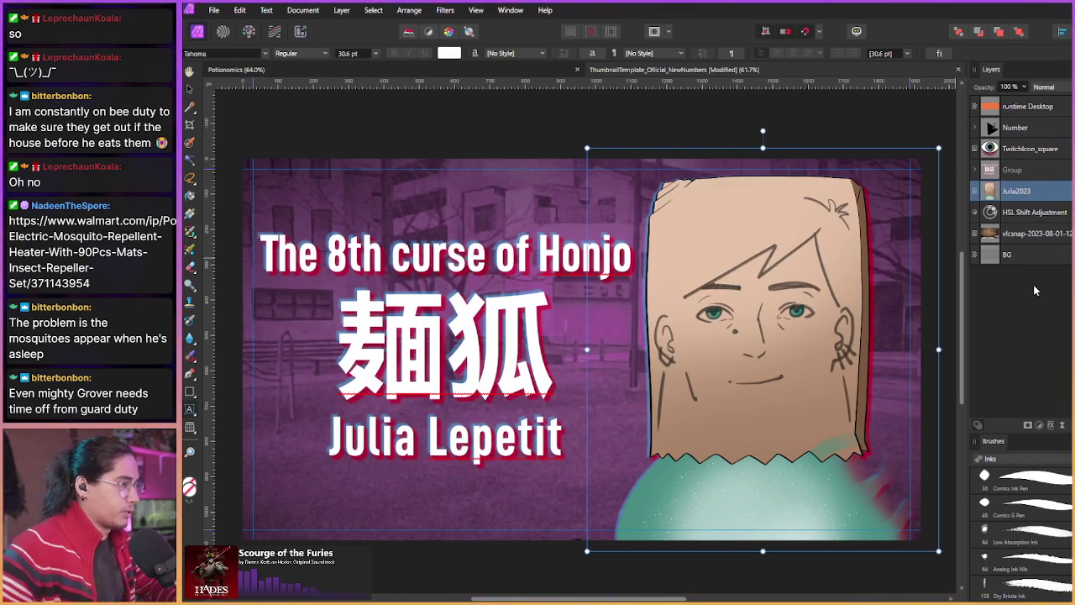
{"action": "key", "text": "alt+Tab"}
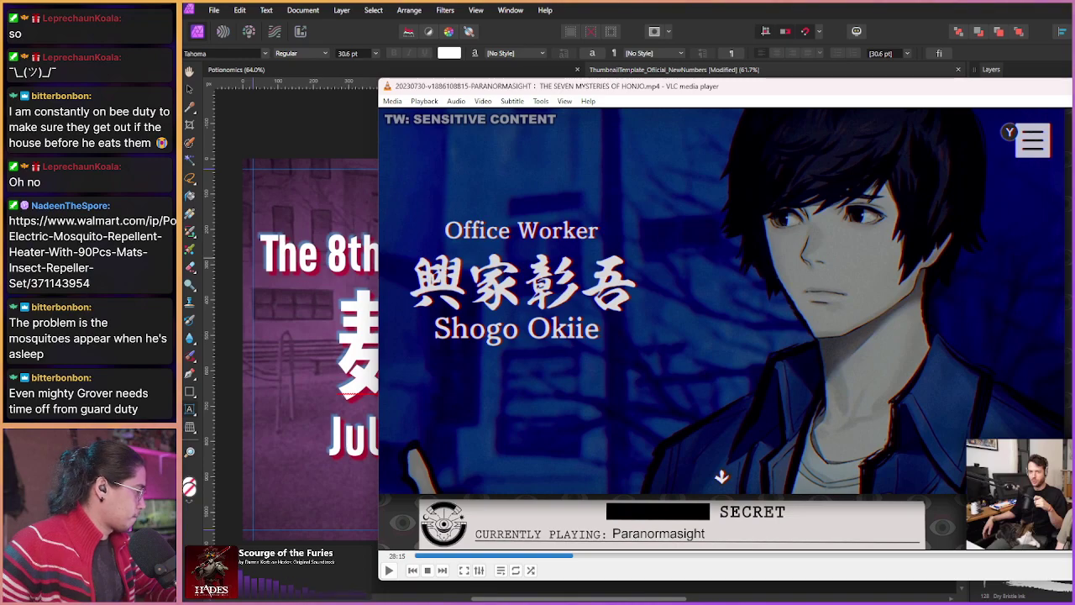
Step: Switch from the Paranormasight video in VLC back to Affinity Designer
{"action": "key", "text": "alt+Tab"}
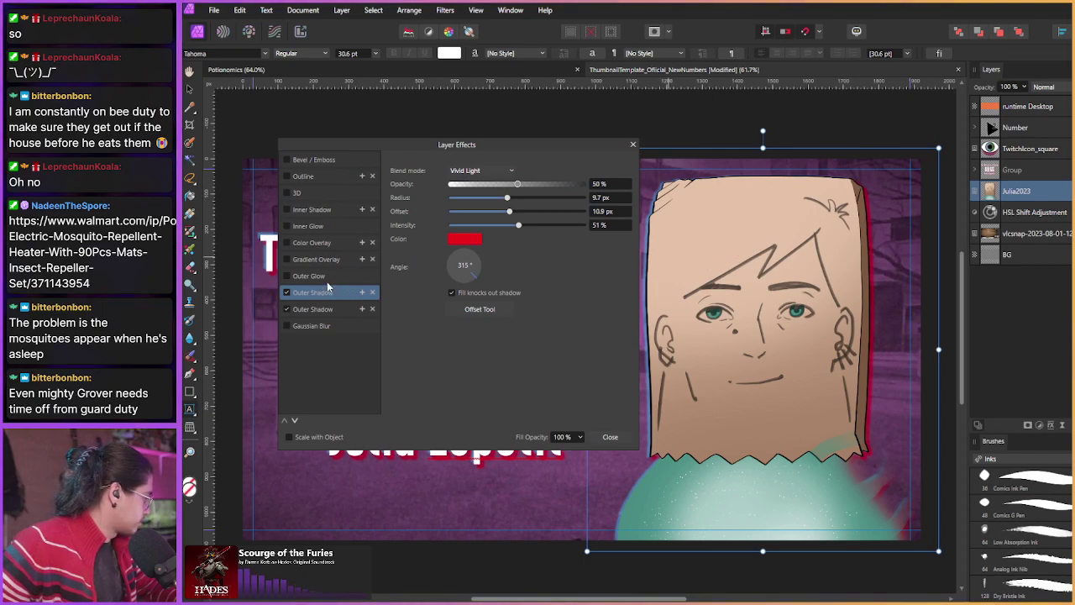
Step: Disable the first outer shadow and add a blue Vivid Light inner shadow at 0° with offset
{"action": "left_click", "coordinate": [287, 293]}
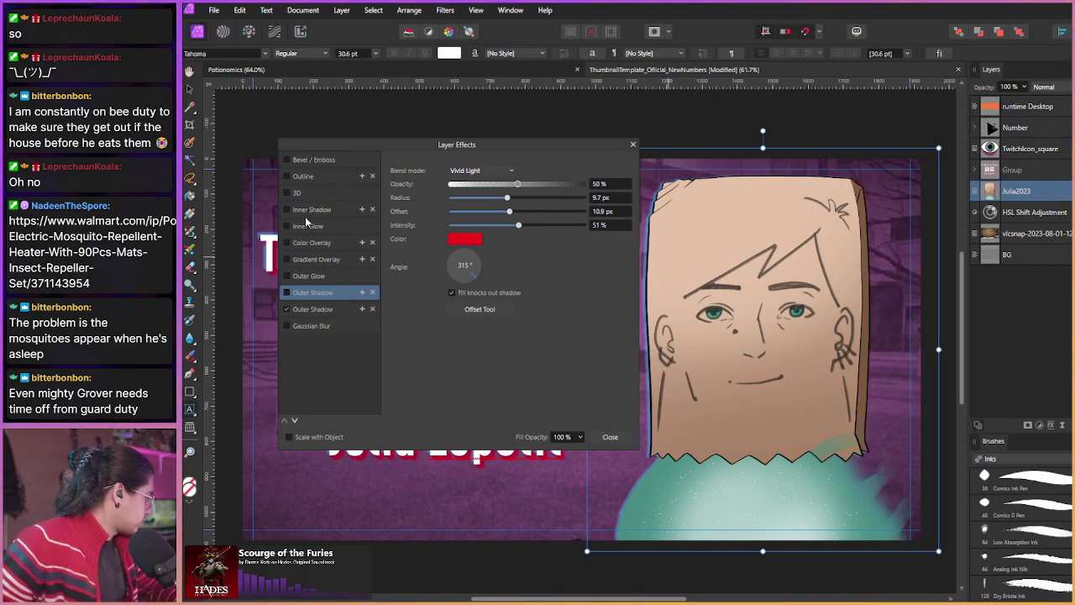
{"action": "left_click", "coordinate": [294, 212]}
{"action": "left_click", "coordinate": [286, 209]}
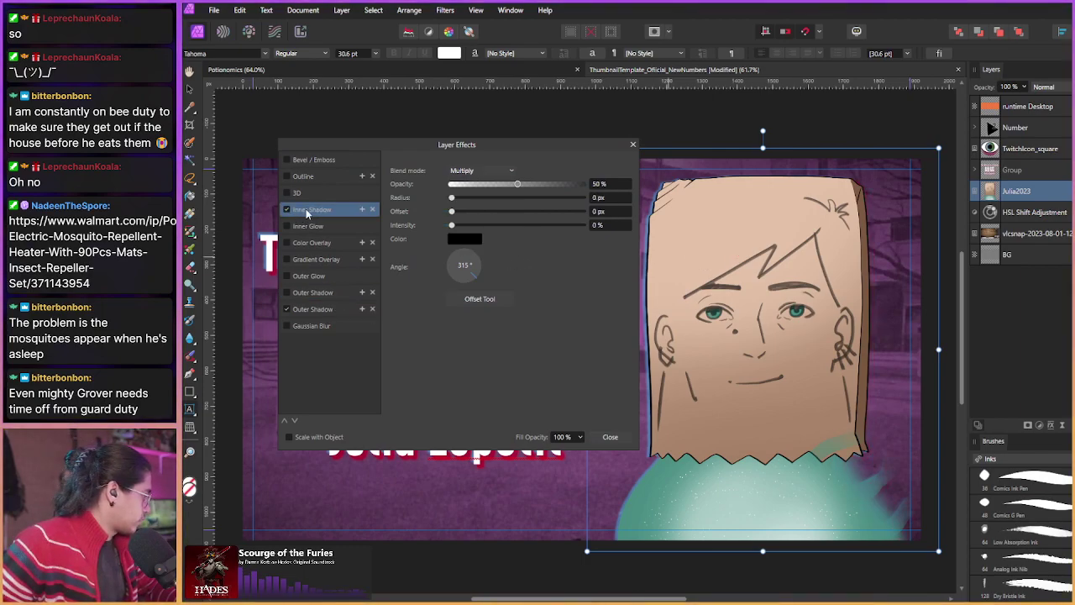
{"action": "left_click", "coordinate": [489, 171]}
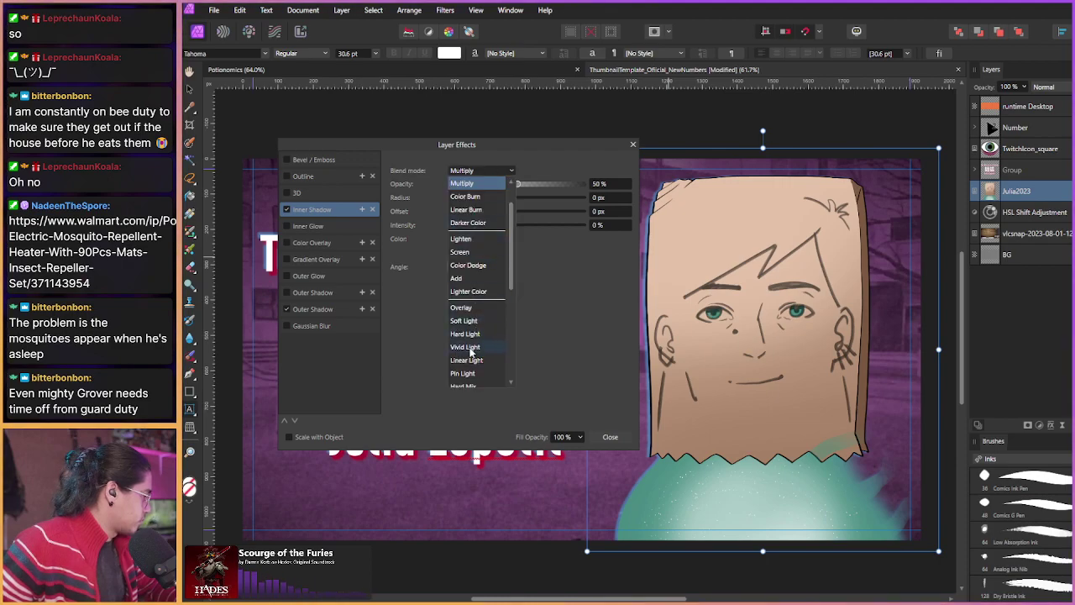
{"action": "left_click", "coordinate": [470, 353]}
{"action": "left_click", "coordinate": [465, 241]}
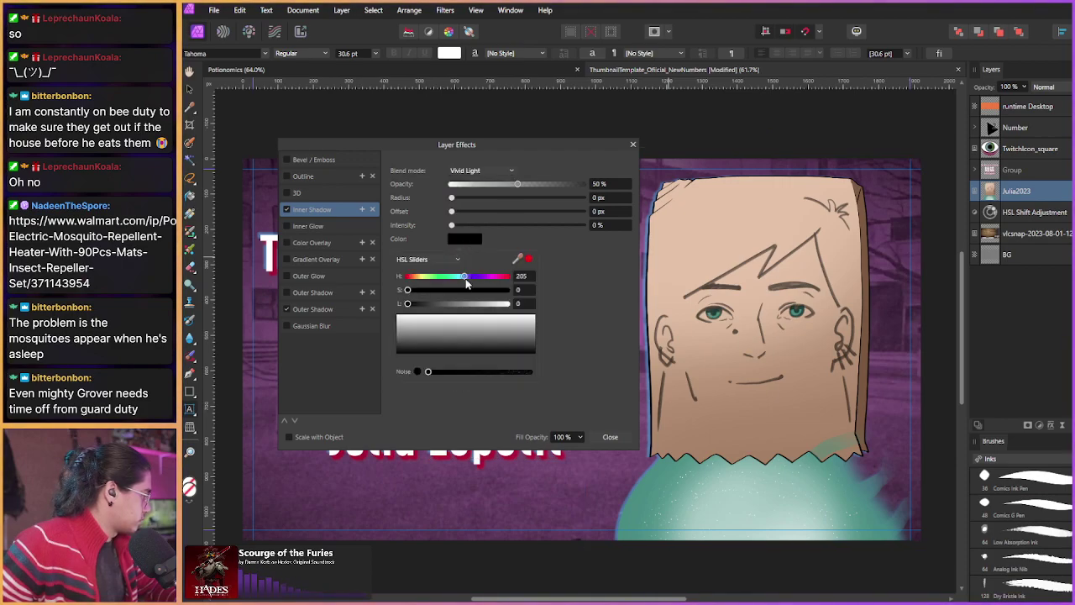
{"action": "mouse_move", "coordinate": [468, 290]}
{"action": "left_mouse_down"}
{"action": "mouse_move", "coordinate": [507, 290]}
{"action": "mouse_move", "coordinate": [459, 305]}
{"action": "left_mouse_up"}
{"action": "left_click", "coordinate": [462, 304]}
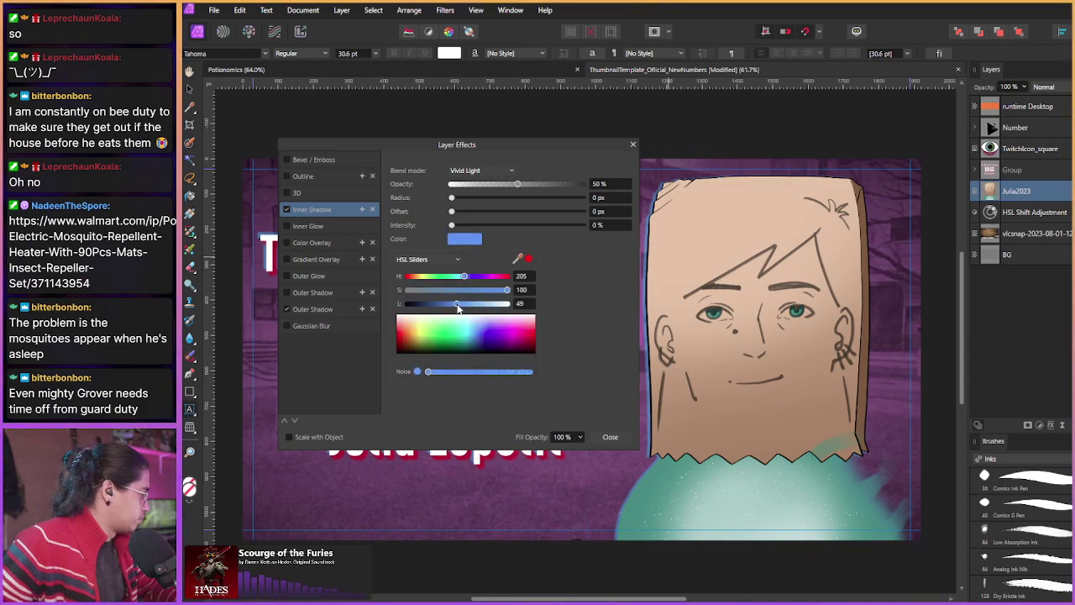
{"action": "left_click", "coordinate": [590, 271]}
{"action": "left_click_drag", "start_coordinate": [475, 282], "coordinate": [491, 263]}
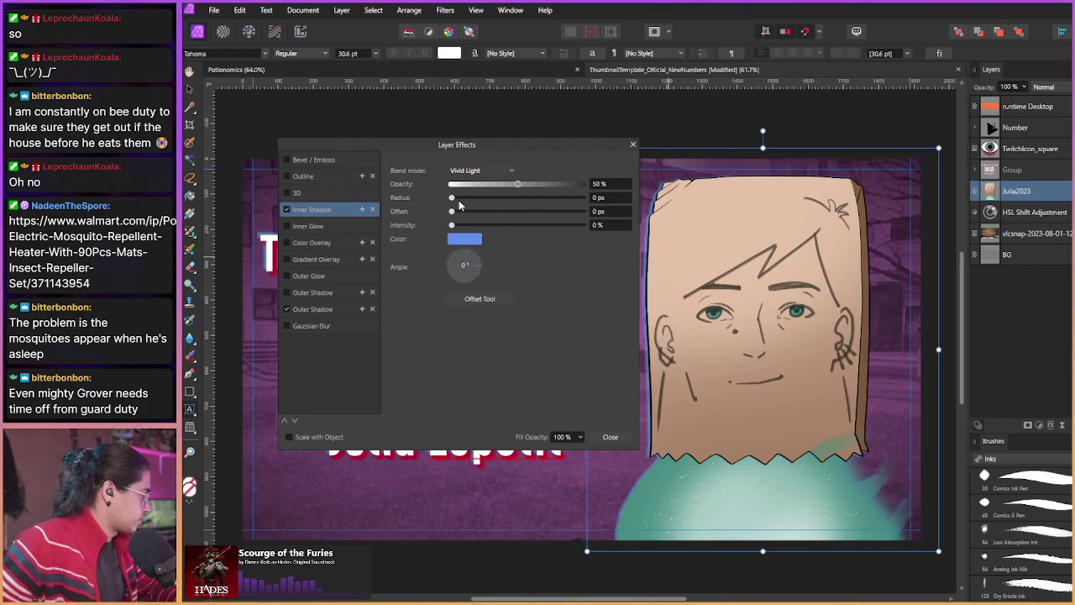
{"action": "left_click_drag", "start_coordinate": [452, 210], "coordinate": [521, 216]}
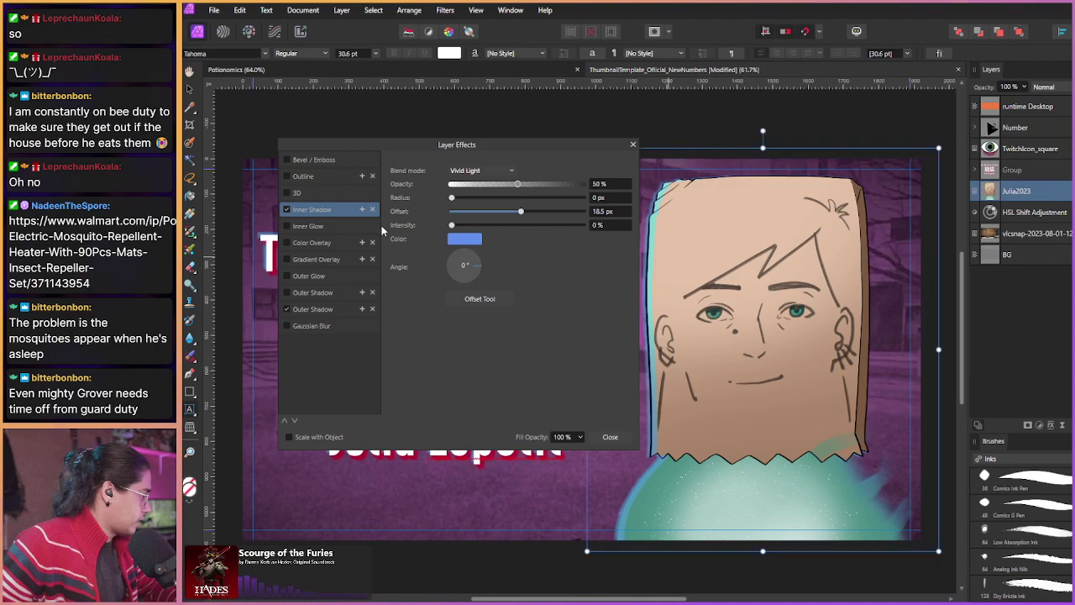
Step: Recolour the second outer shadow red and rotate it to the character's right side
{"action": "left_click", "coordinate": [313, 308]}
{"action": "left_click", "coordinate": [459, 245]}
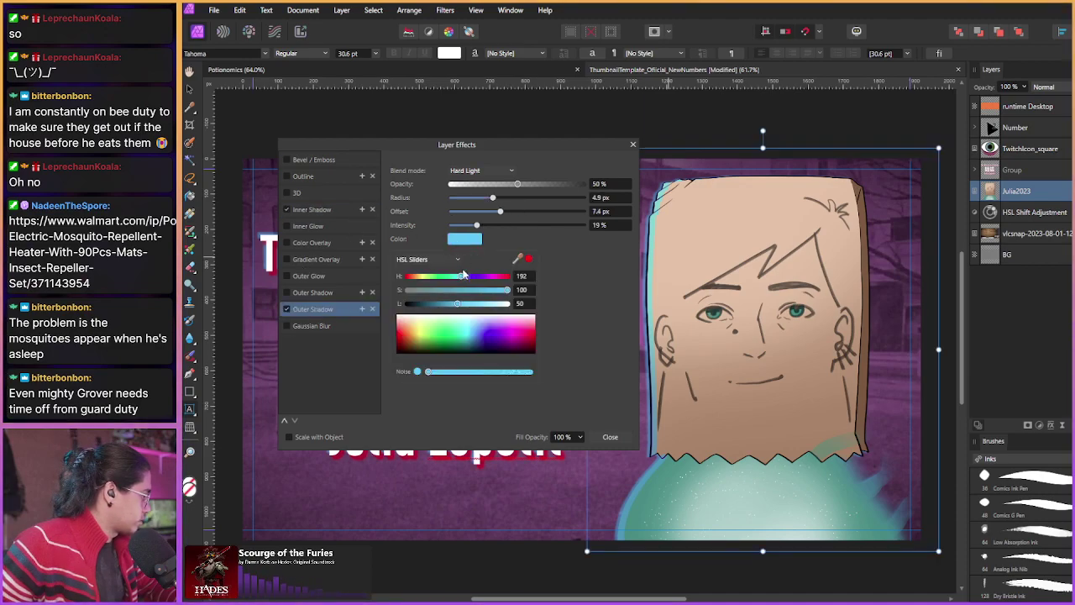
{"action": "left_click", "coordinate": [430, 279]}
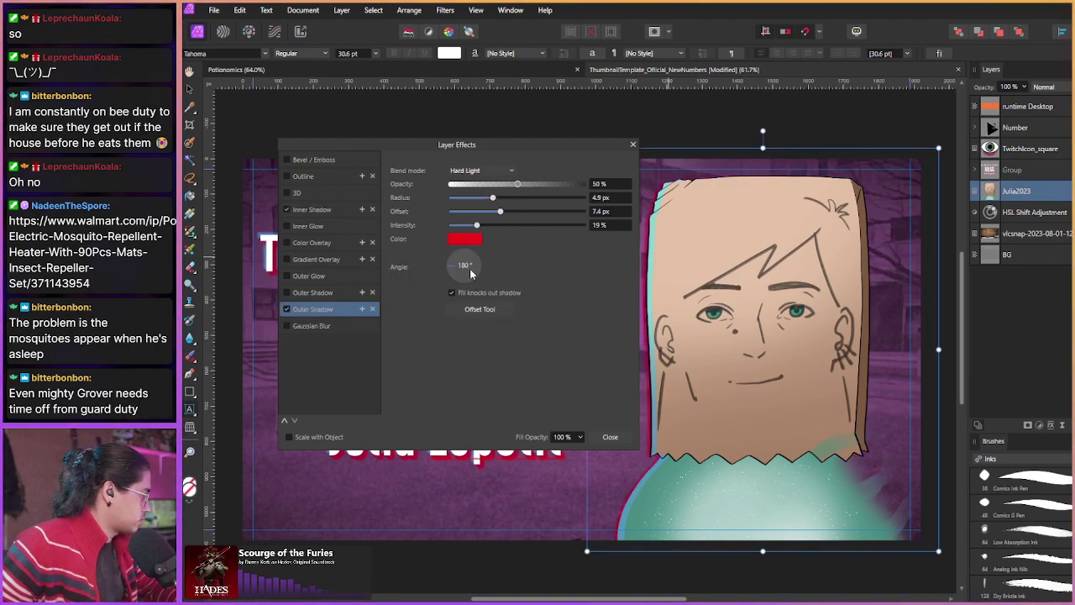
{"action": "mouse_move", "coordinate": [471, 273]}
{"action": "left_mouse_down"}
{"action": "mouse_move", "coordinate": [494, 271]}
{"action": "mouse_move", "coordinate": [483, 276]}
{"action": "left_mouse_up"}
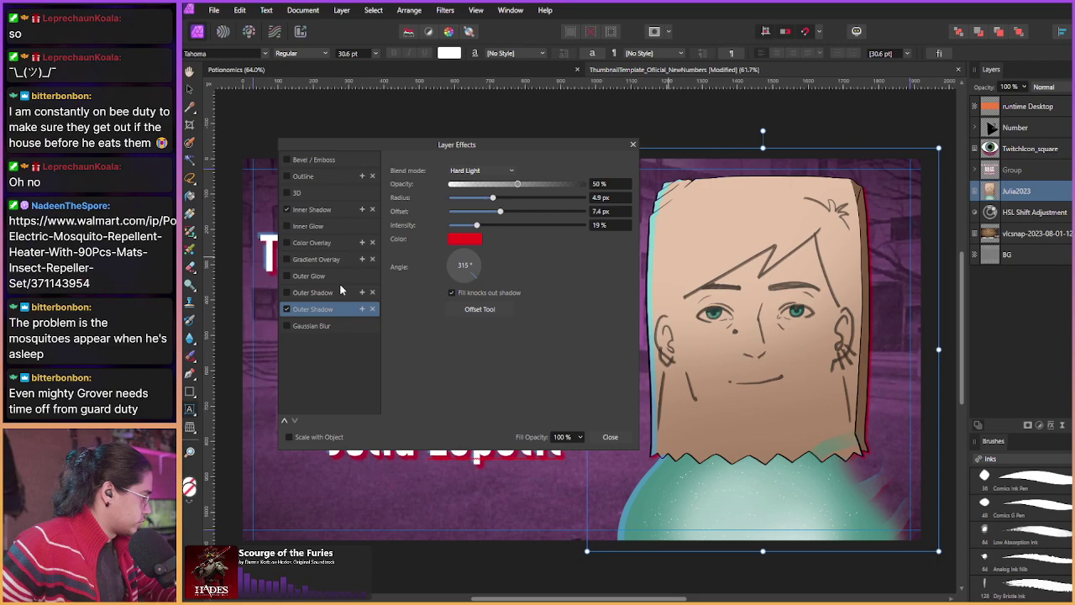
Step: Set the inner shadow offset to about 20.4 px with stronger intensity, then close Layer Effects
{"action": "left_click", "coordinate": [320, 214]}
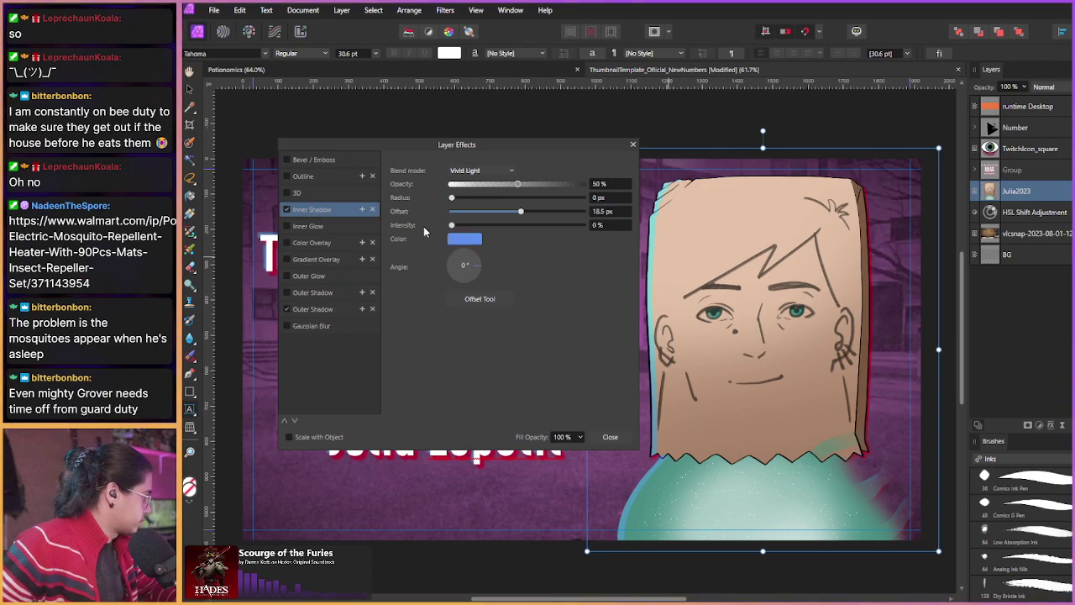
{"action": "left_click_drag", "start_coordinate": [524, 215], "coordinate": [519, 215]}
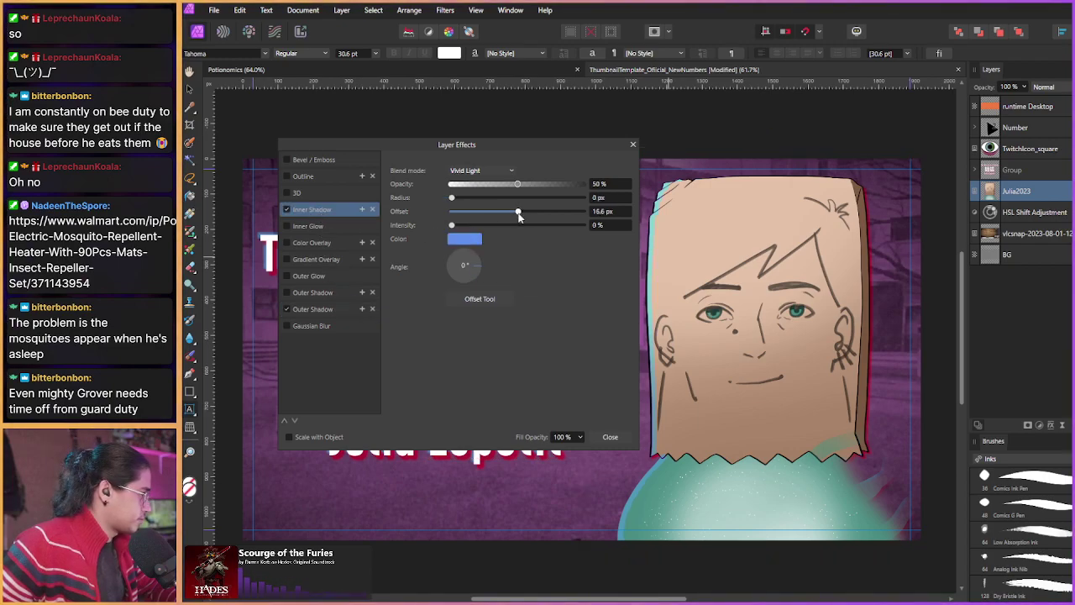
{"action": "left_click_drag", "start_coordinate": [452, 225], "coordinate": [525, 215]}
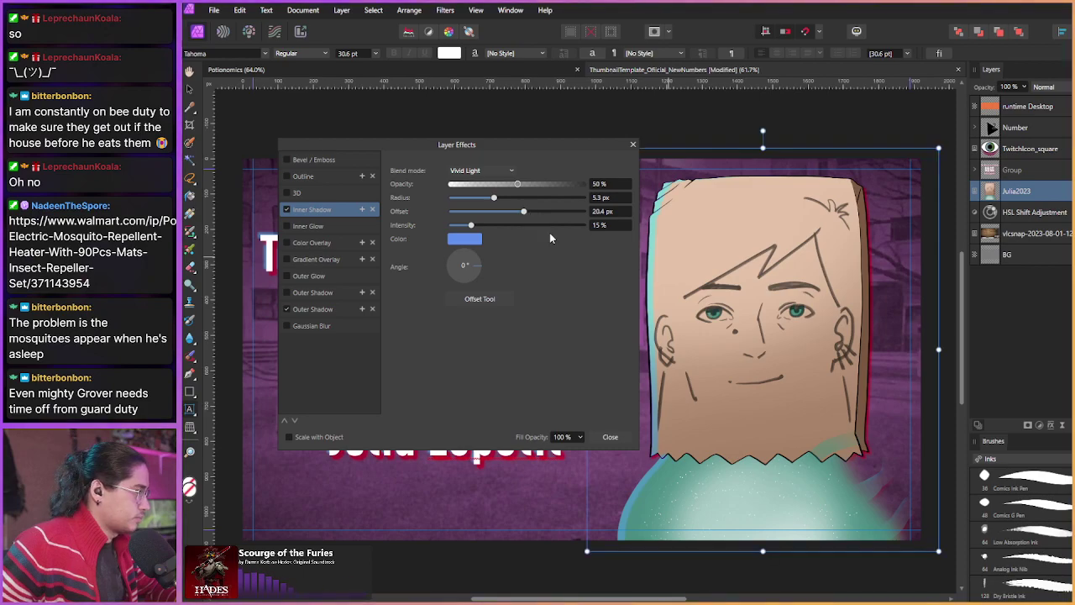
{"action": "left_click", "coordinate": [634, 144]}
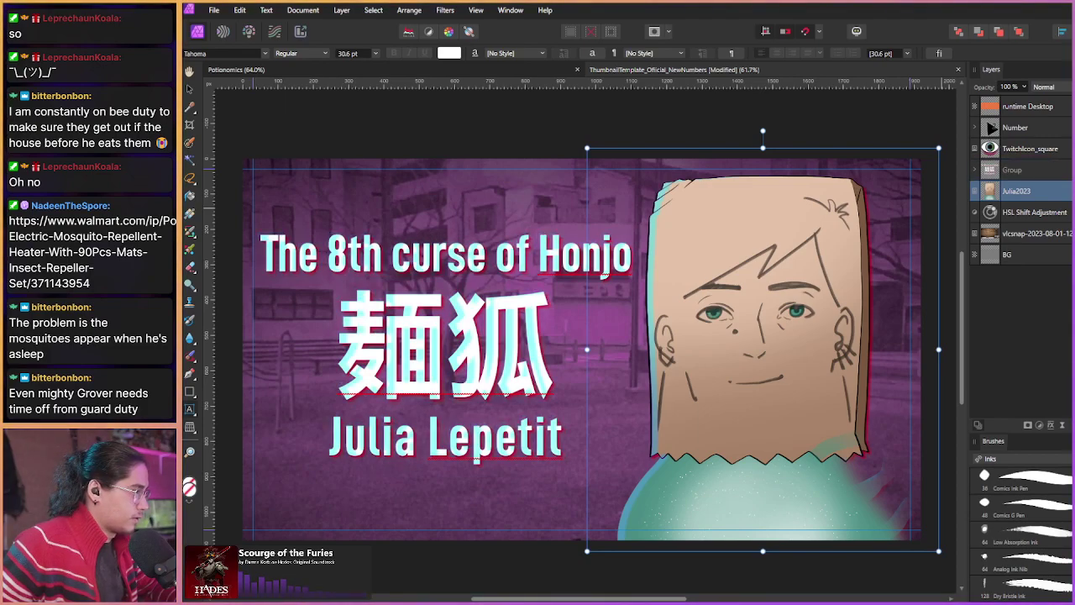
Step: Select the title text group and enable an offset inner shadow in its Layer Effects
{"action": "left_click", "coordinate": [1046, 176]}
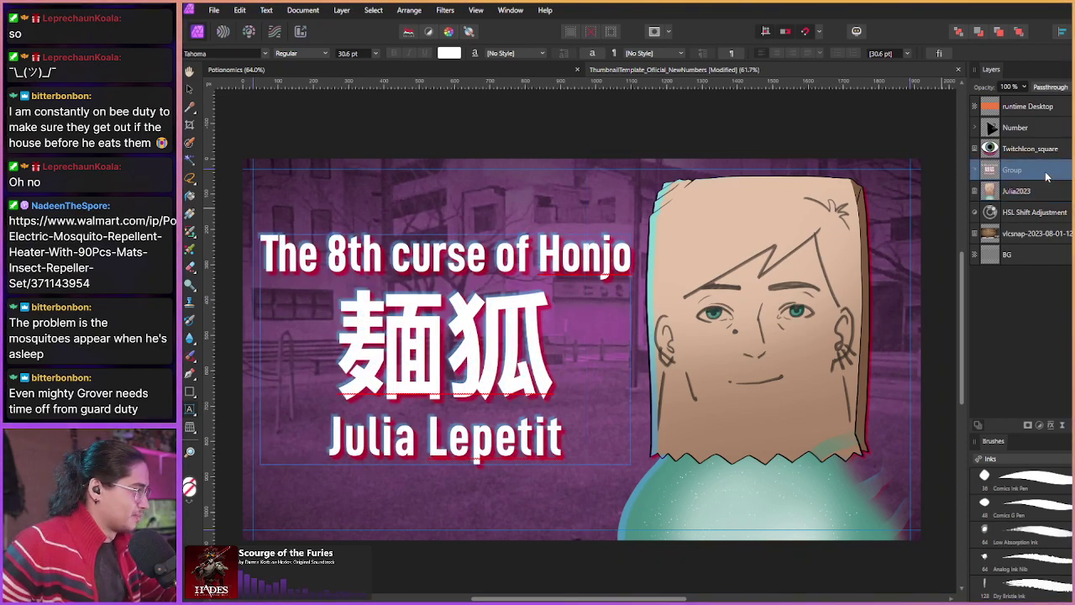
{"action": "left_click", "coordinate": [975, 171]}
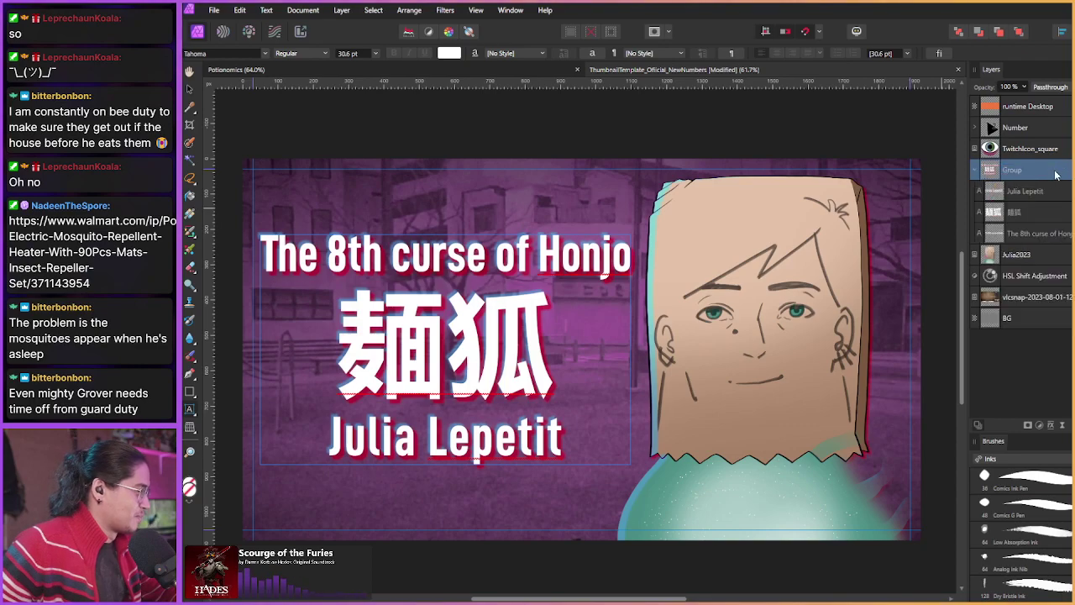
{"action": "left_click", "coordinate": [976, 172]}
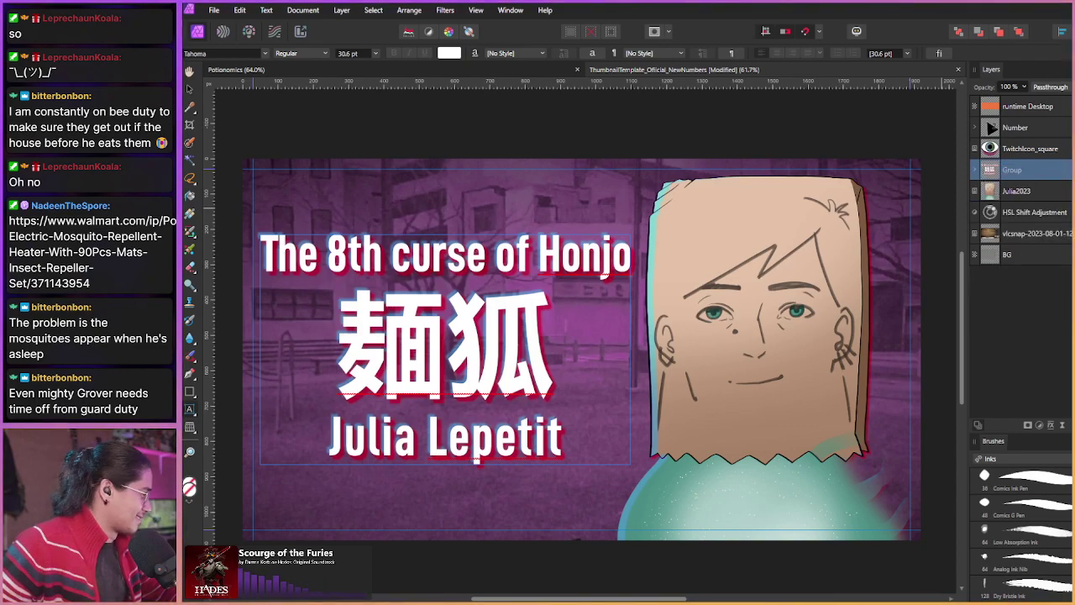
{"action": "left_click", "coordinate": [1067, 175]}
{"action": "left_click_drag", "start_coordinate": [532, 141], "coordinate": [932, 146]}
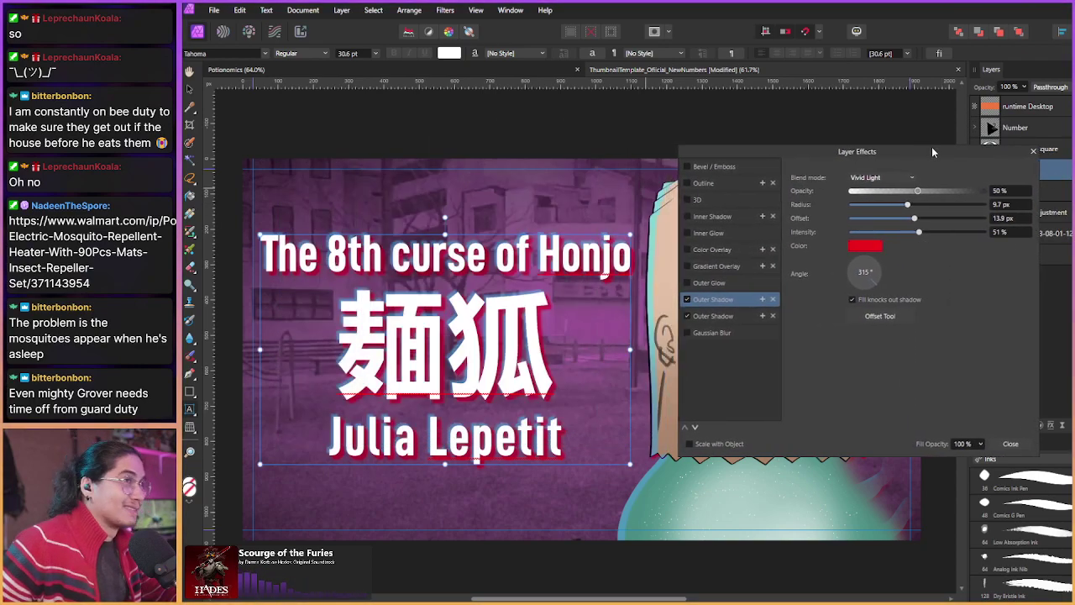
{"action": "left_click", "coordinate": [715, 217]}
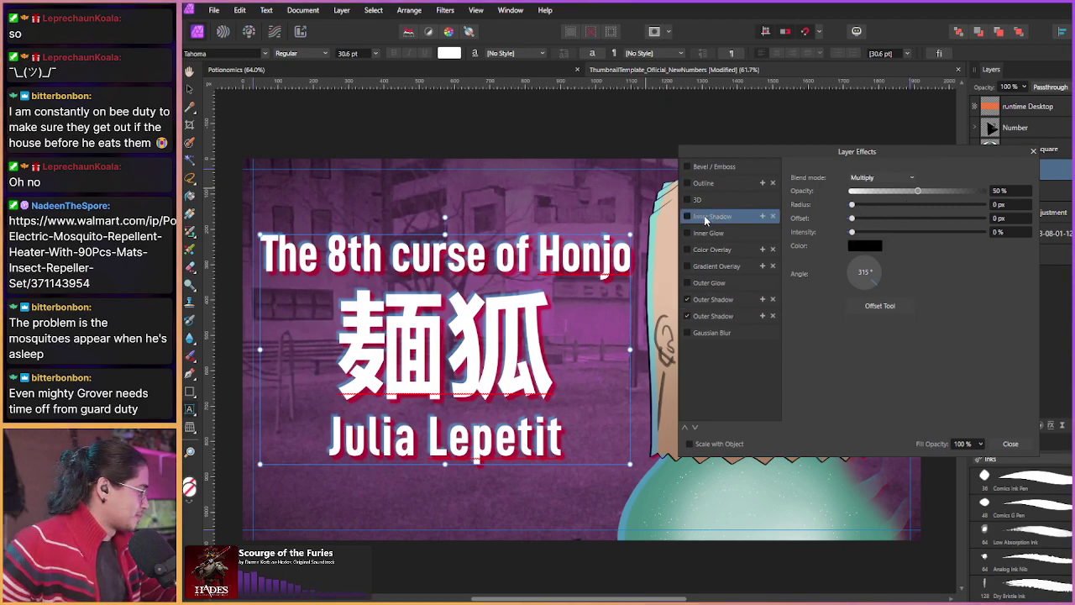
{"action": "left_click", "coordinate": [689, 217]}
{"action": "left_click_drag", "start_coordinate": [853, 218], "coordinate": [896, 225]}
Step: Make the title's inner shadow light blue, raise its intensity and set softness to 0.6 px
{"action": "left_click", "coordinate": [878, 247]}
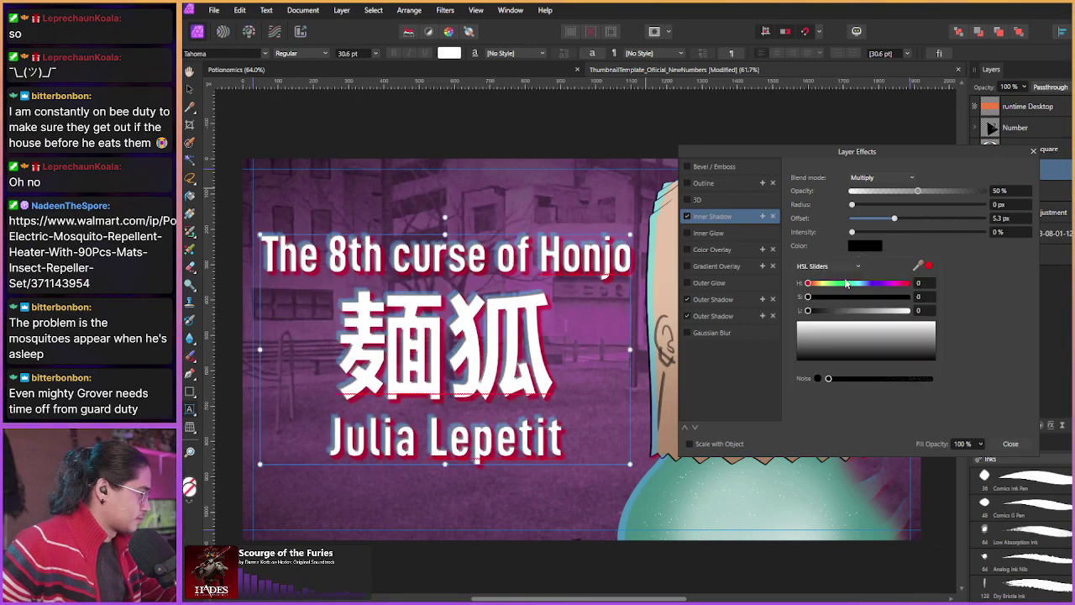
{"action": "left_click", "coordinate": [860, 283]}
{"action": "left_click_drag", "start_coordinate": [865, 297], "coordinate": [908, 297]}
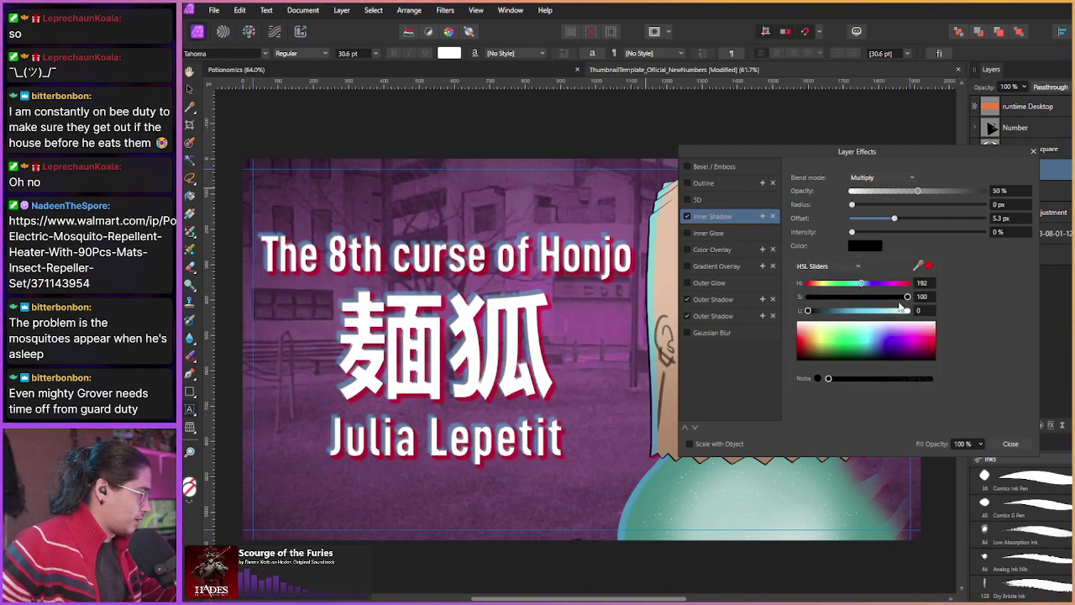
{"action": "left_click", "coordinate": [858, 310]}
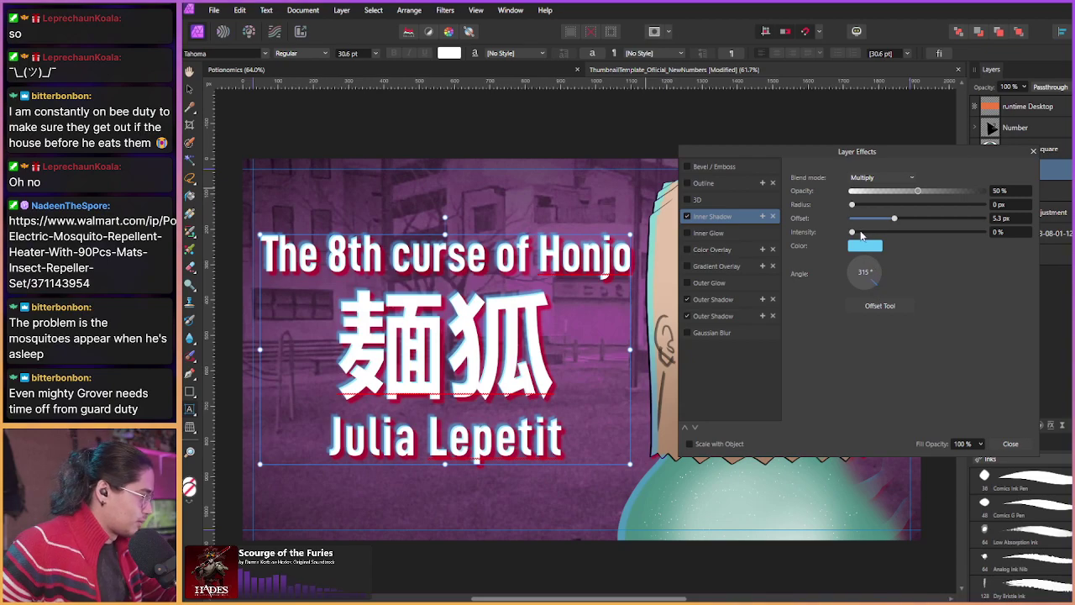
{"action": "left_click_drag", "start_coordinate": [861, 236], "coordinate": [912, 237]}
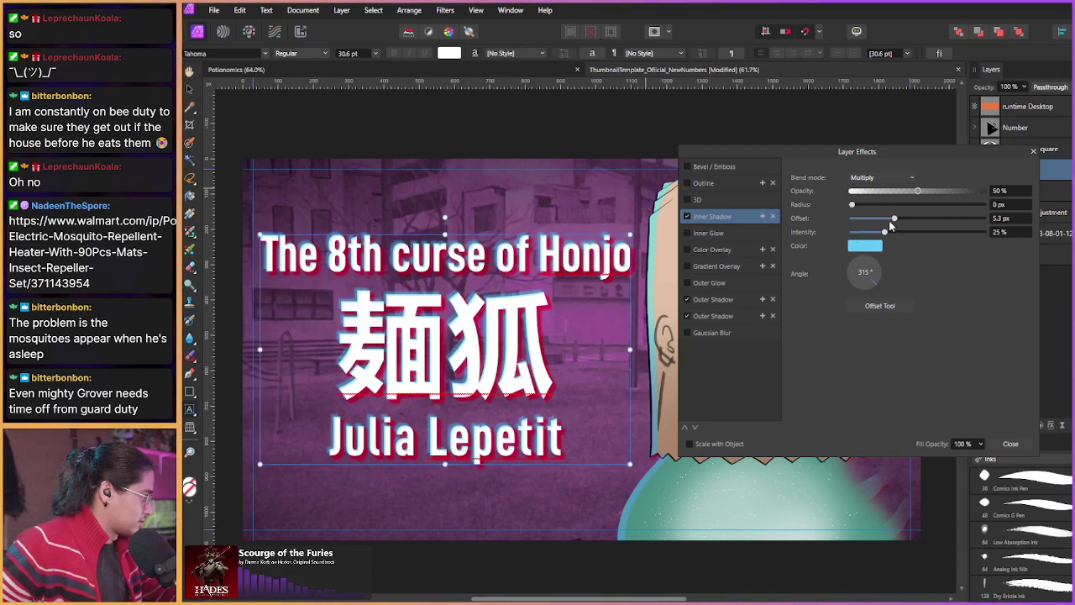
{"action": "left_click_drag", "start_coordinate": [851, 204], "coordinate": [914, 223]}
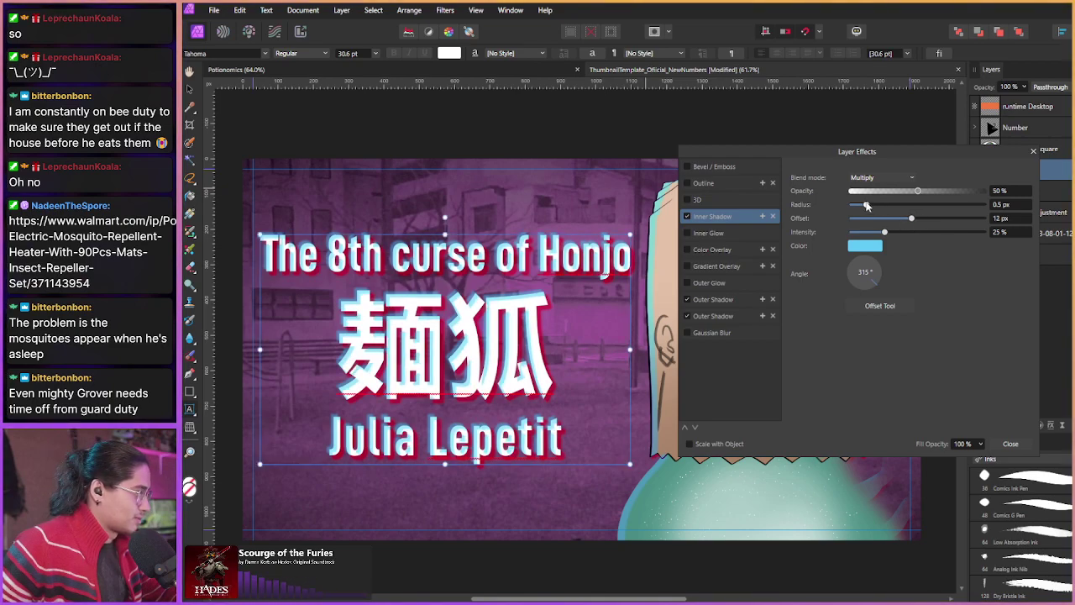
{"action": "left_click_drag", "start_coordinate": [866, 204], "coordinate": [877, 205]}
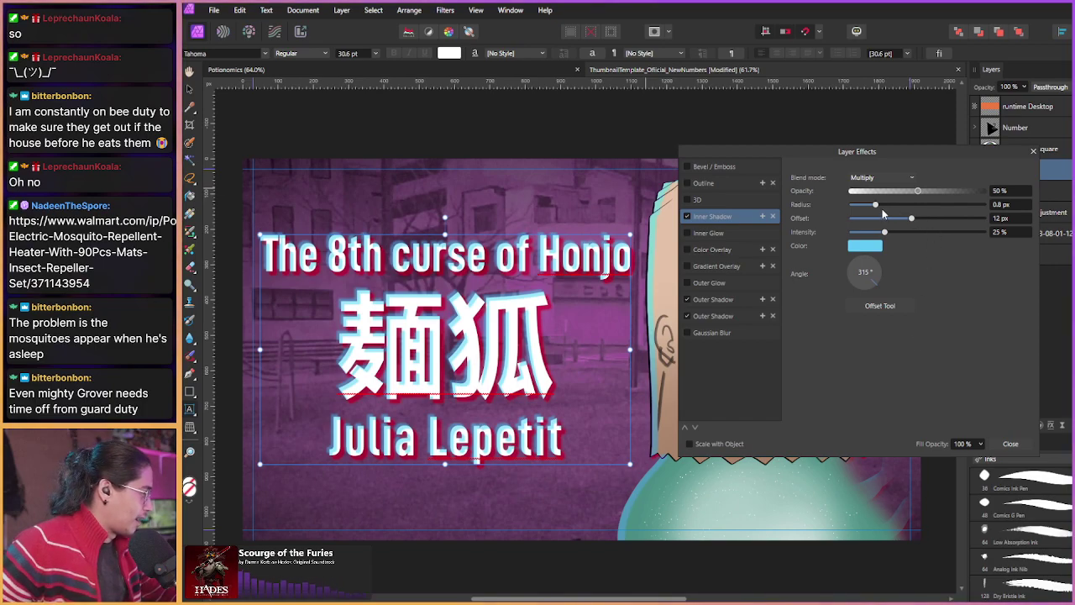
{"action": "left_click_drag", "start_coordinate": [876, 205], "coordinate": [908, 223]}
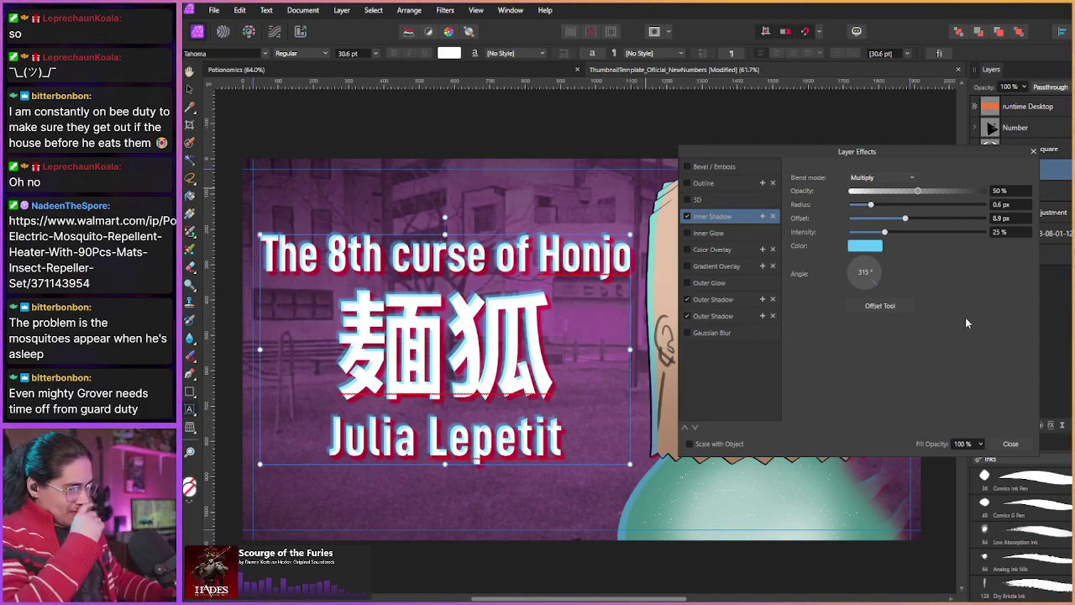
Step: Try inner shadow blend modes from Multiply through Average, then turn the inner shadow off
{"action": "left_click", "coordinate": [852, 178]}
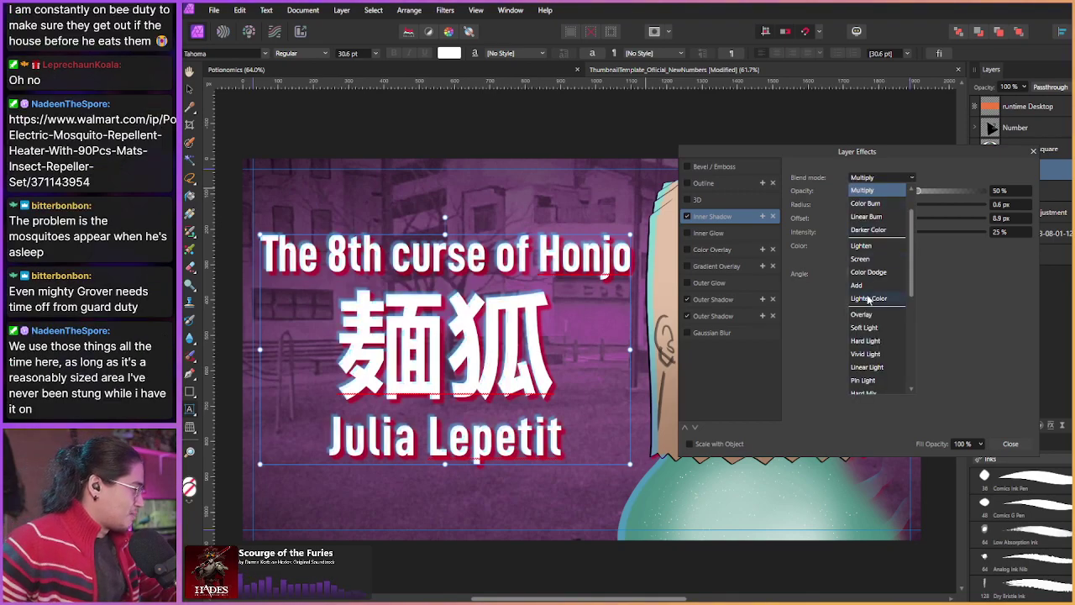
{"action": "left_click", "coordinate": [864, 329]}
{"action": "left_click", "coordinate": [877, 178]}
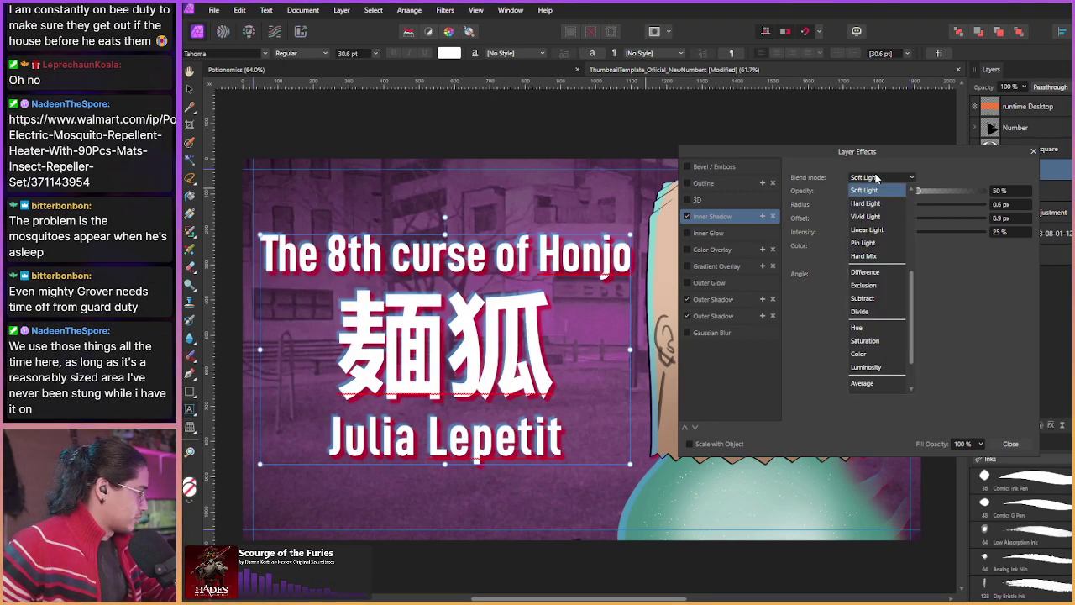
{"action": "left_click", "coordinate": [874, 191]}
{"action": "scroll", "coordinate": [889, 178], "scroll_direction": "down", "scroll_amount": 3}
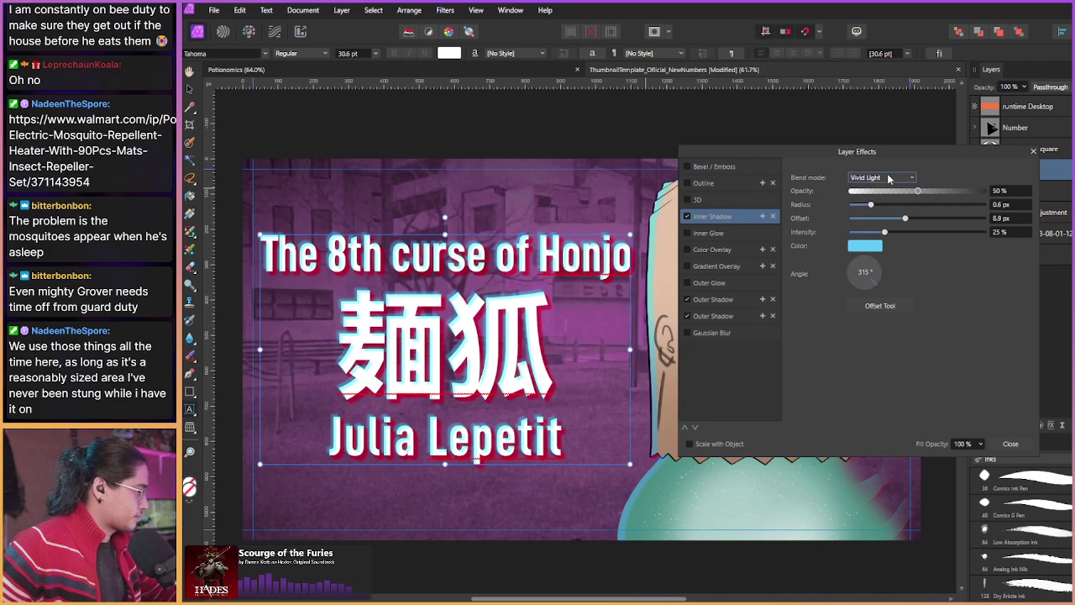
{"action": "scroll", "coordinate": [889, 178], "scroll_direction": "down", "scroll_amount": 1}
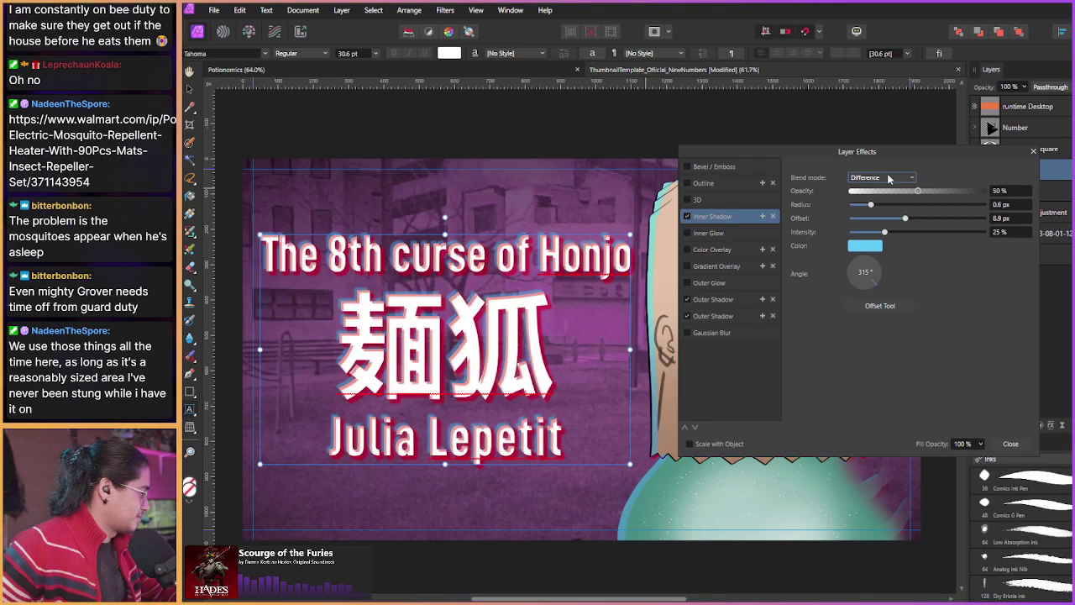
{"action": "scroll", "coordinate": [889, 179], "scroll_direction": "down", "scroll_amount": 4}
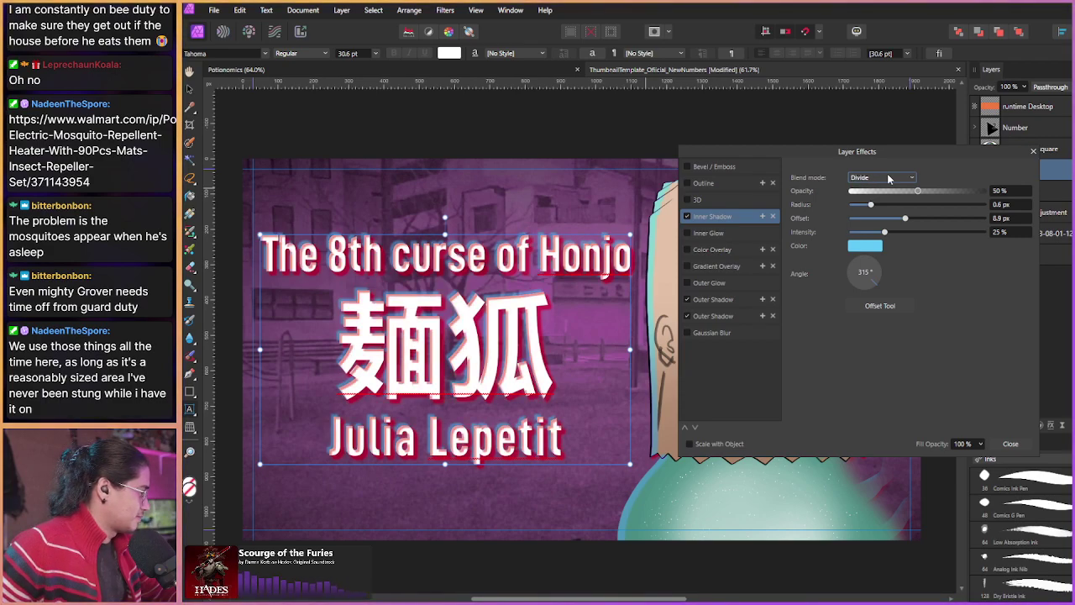
{"action": "scroll", "coordinate": [889, 178], "scroll_direction": "down", "scroll_amount": 3}
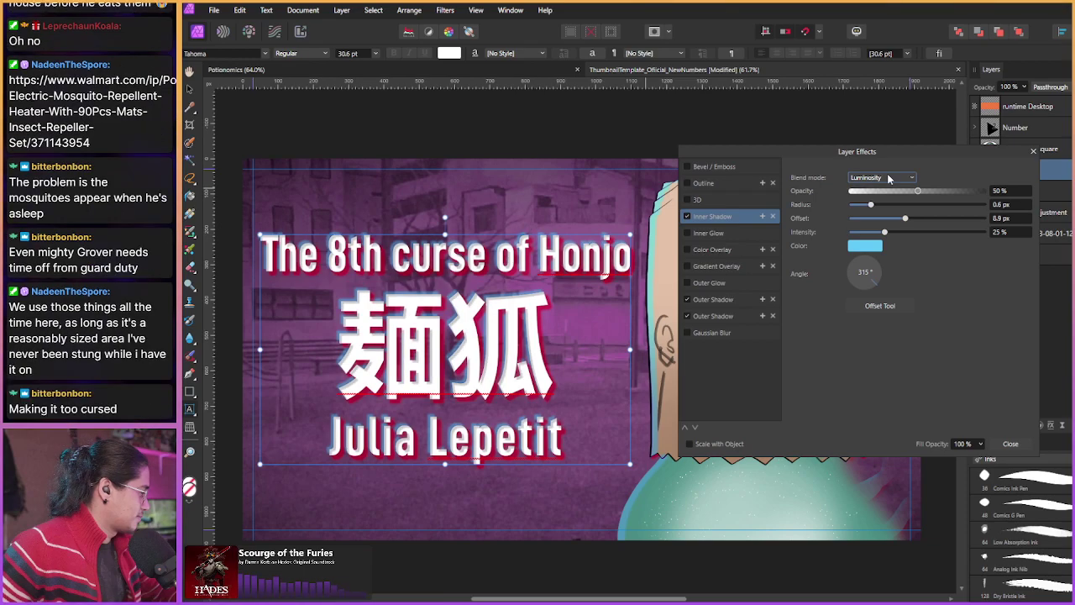
{"action": "scroll", "coordinate": [889, 179], "scroll_direction": "down", "scroll_amount": 1}
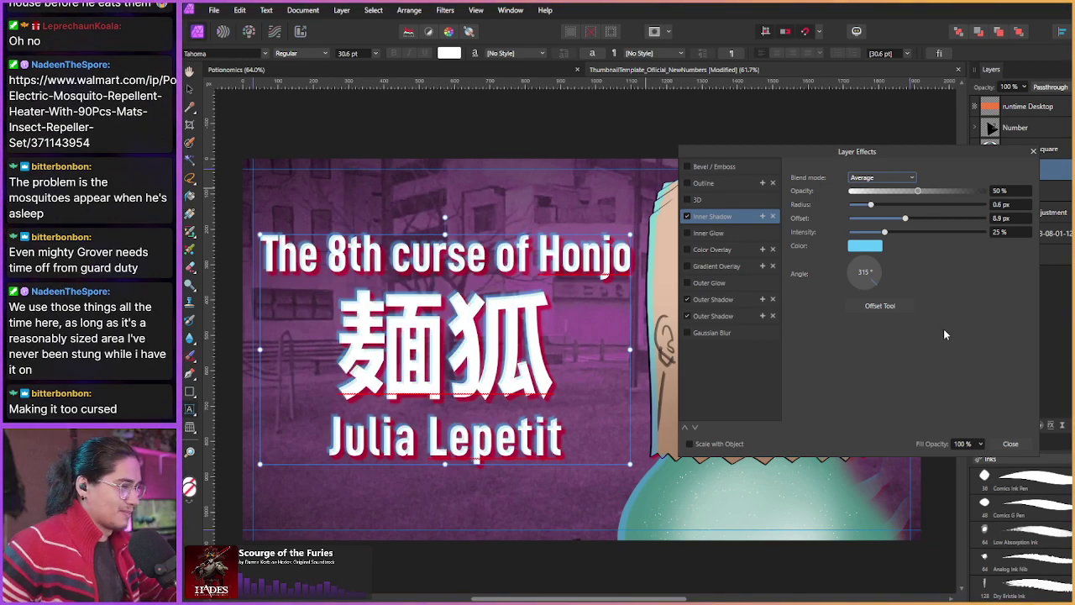
{"action": "left_click", "coordinate": [688, 217]}
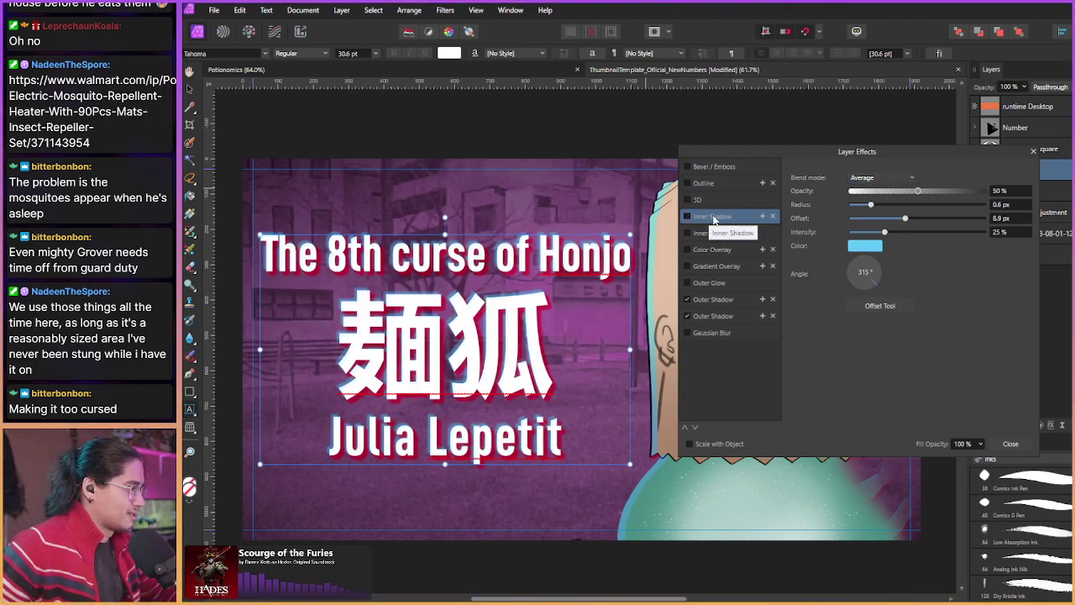
Step: Close the text's Layer Effects and open the background's HSL Shift adjustment (97° hue, -33% saturation)
{"action": "left_click", "coordinate": [1011, 443]}
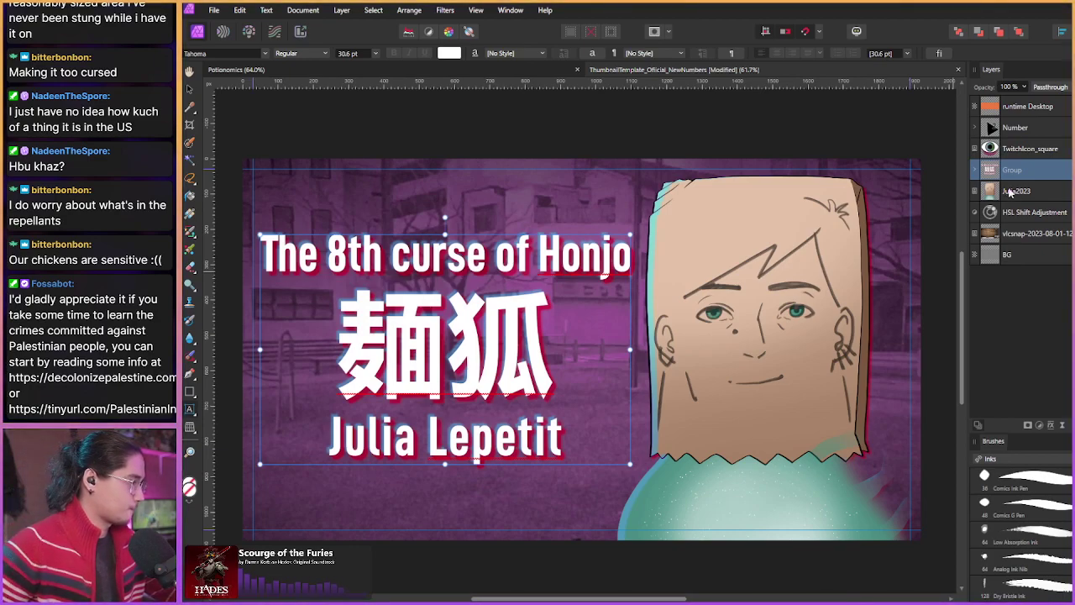
{"action": "double_click", "coordinate": [992, 214]}
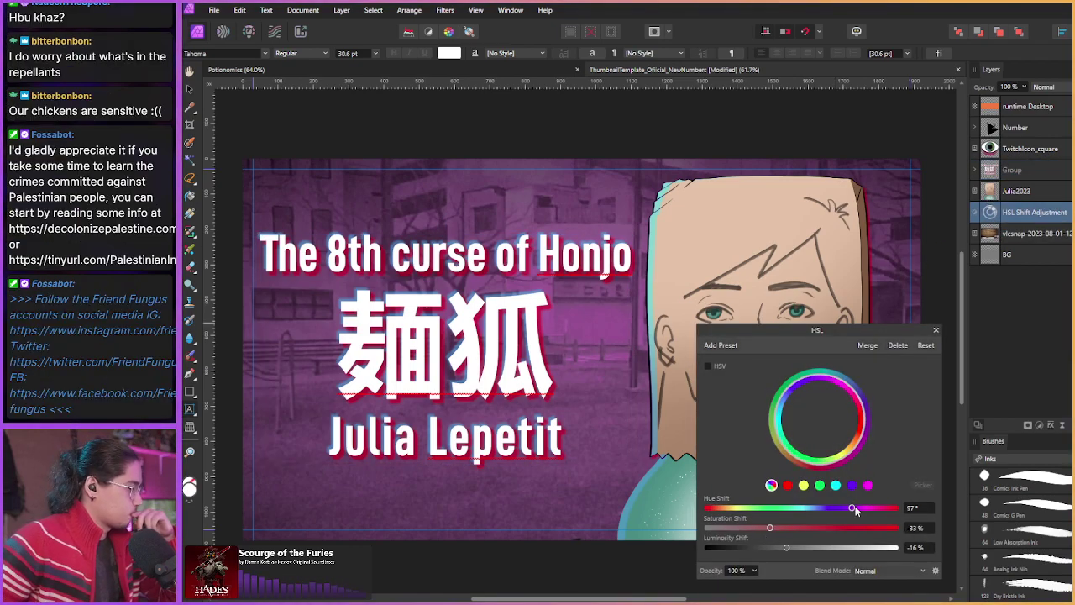
Step: Shift the background hue to 125.5° and saturation to -53%, then save as Paranormasight
{"action": "left_click_drag", "start_coordinate": [852, 508], "coordinate": [859, 508]}
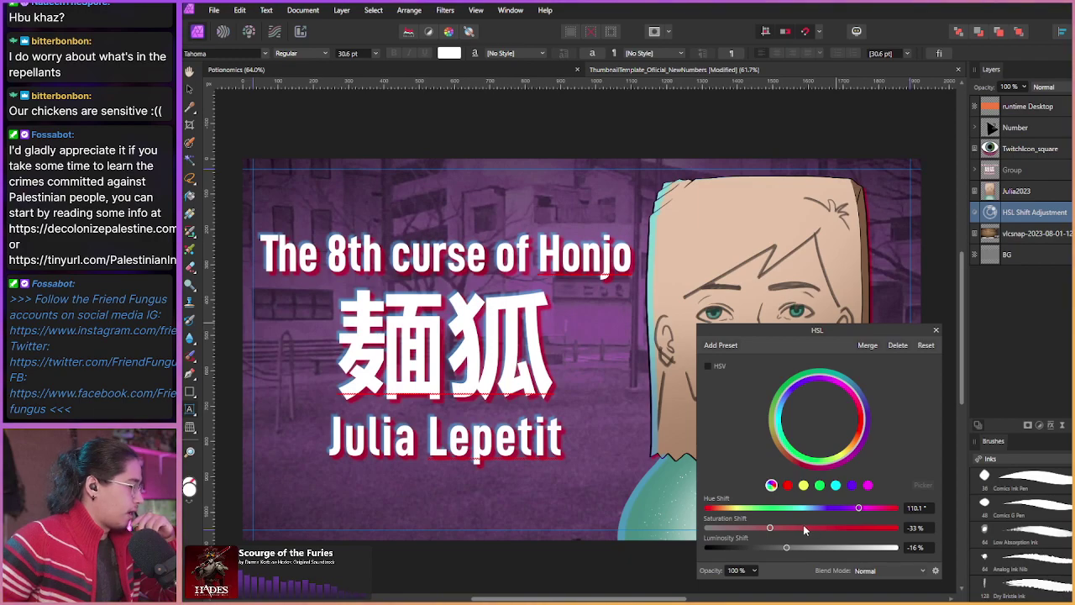
{"action": "left_click_drag", "start_coordinate": [758, 528], "coordinate": [789, 548]}
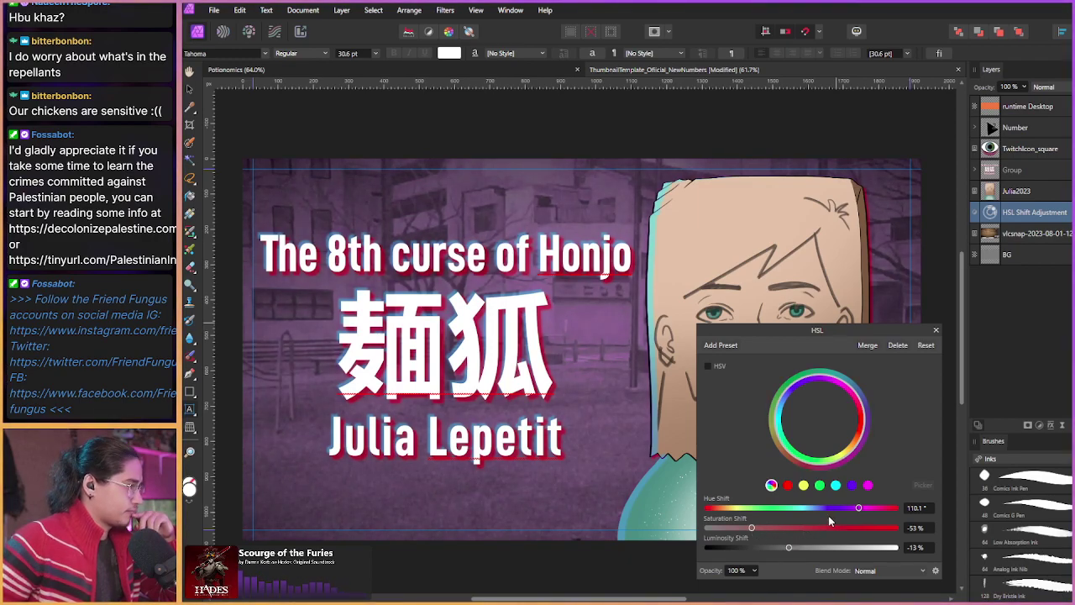
{"action": "mouse_move", "coordinate": [853, 510]}
{"action": "left_mouse_down"}
{"action": "mouse_move", "coordinate": [840, 510]}
{"action": "mouse_move", "coordinate": [877, 508]}
{"action": "mouse_move", "coordinate": [867, 510]}
{"action": "left_mouse_up"}
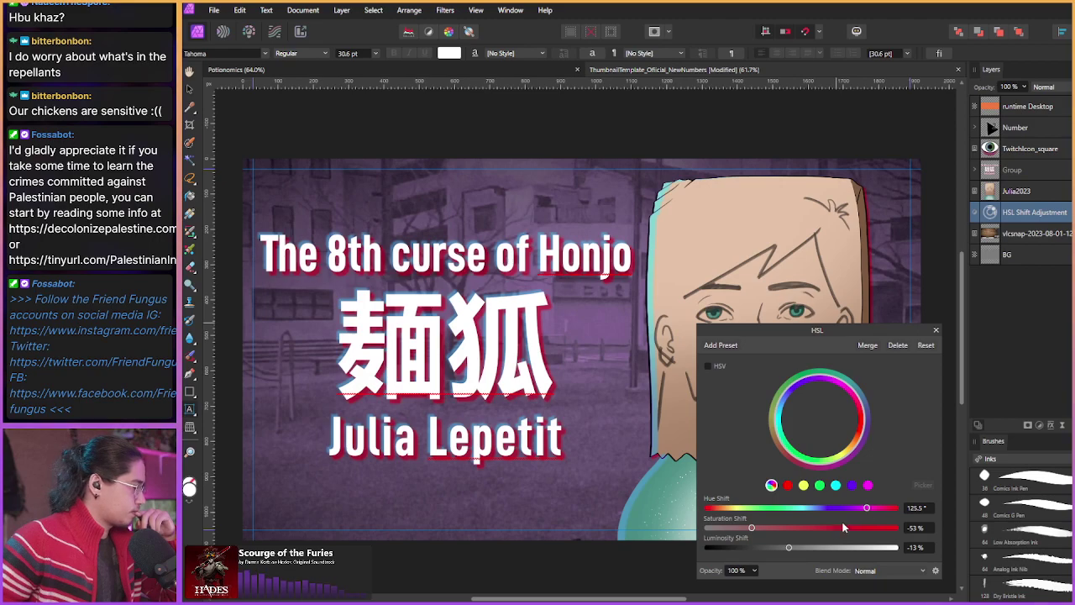
{"action": "left_click", "coordinate": [937, 332]}
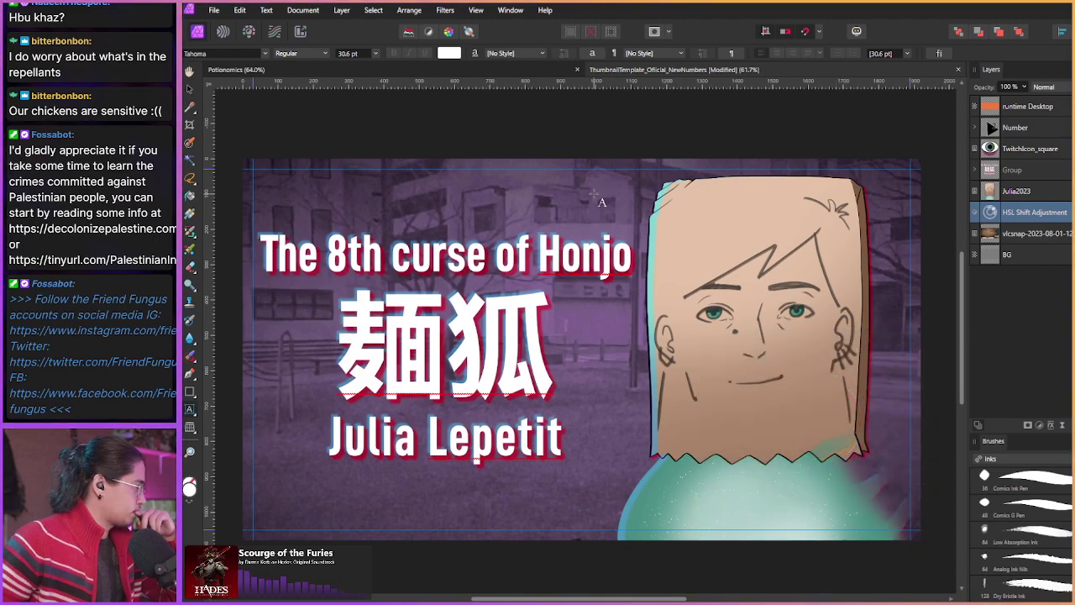
{"action": "left_click", "coordinate": [215, 10]}
{"action": "left_click", "coordinate": [269, 212]}
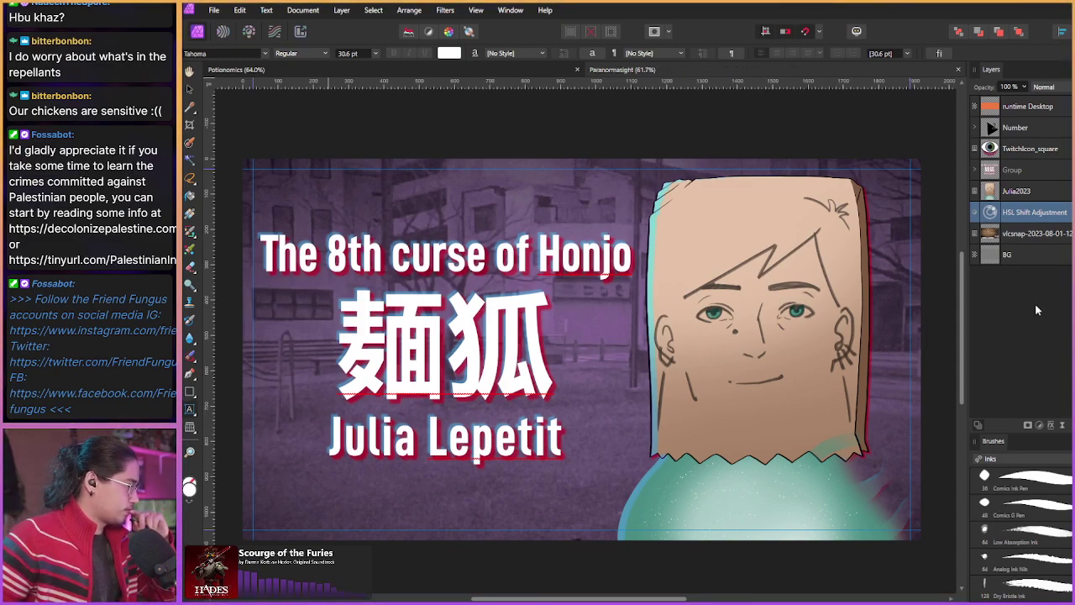
Step: Add a Live Displace filter to Julia2023, loading the map from the layers beneath
{"action": "left_click", "coordinate": [1018, 191]}
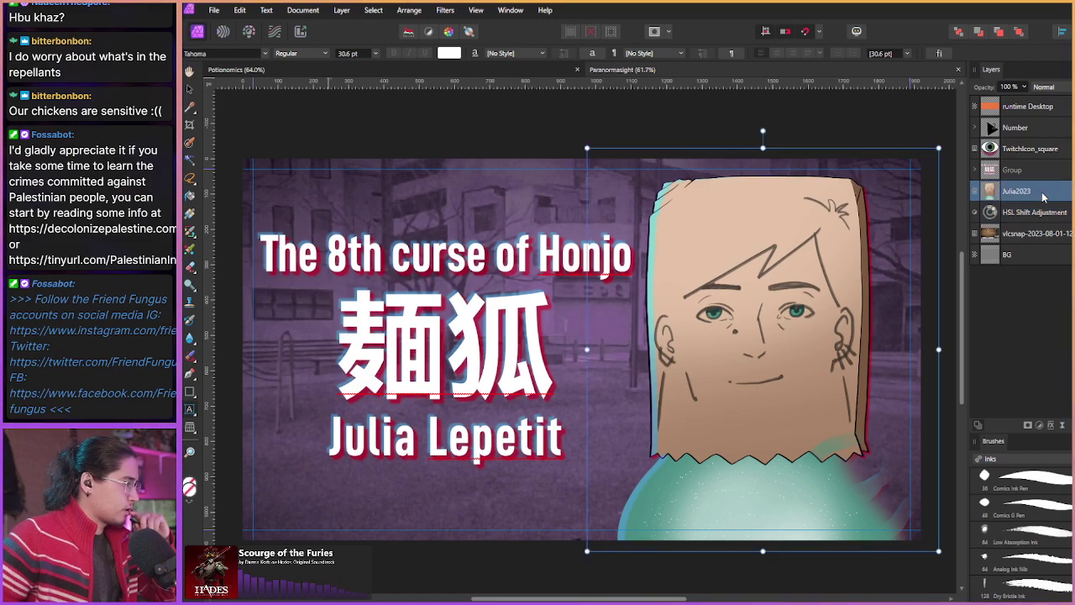
{"action": "left_click", "coordinate": [1051, 425]}
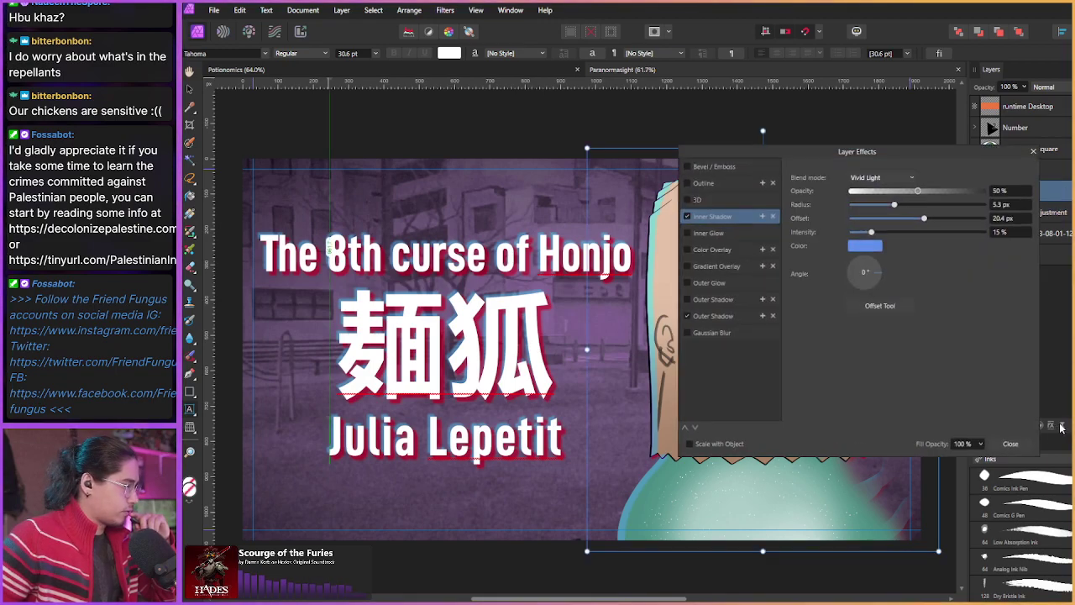
{"action": "key", "text": "Escape"}
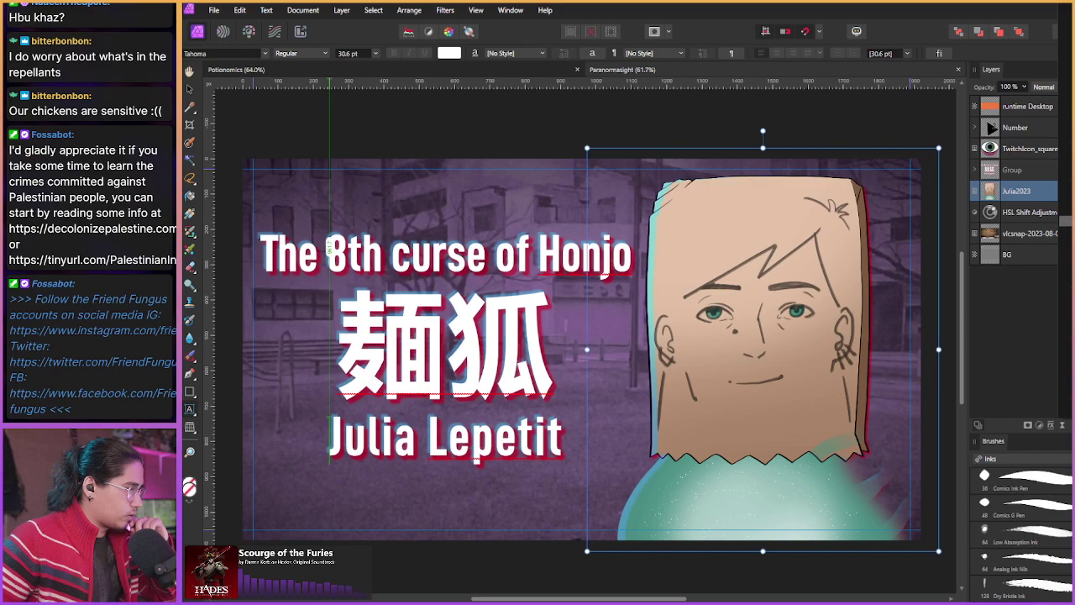
{"action": "key", "text": "ctrl+shift+d"}
{"action": "left_click_drag", "start_coordinate": [826, 486], "coordinate": [840, 486]}
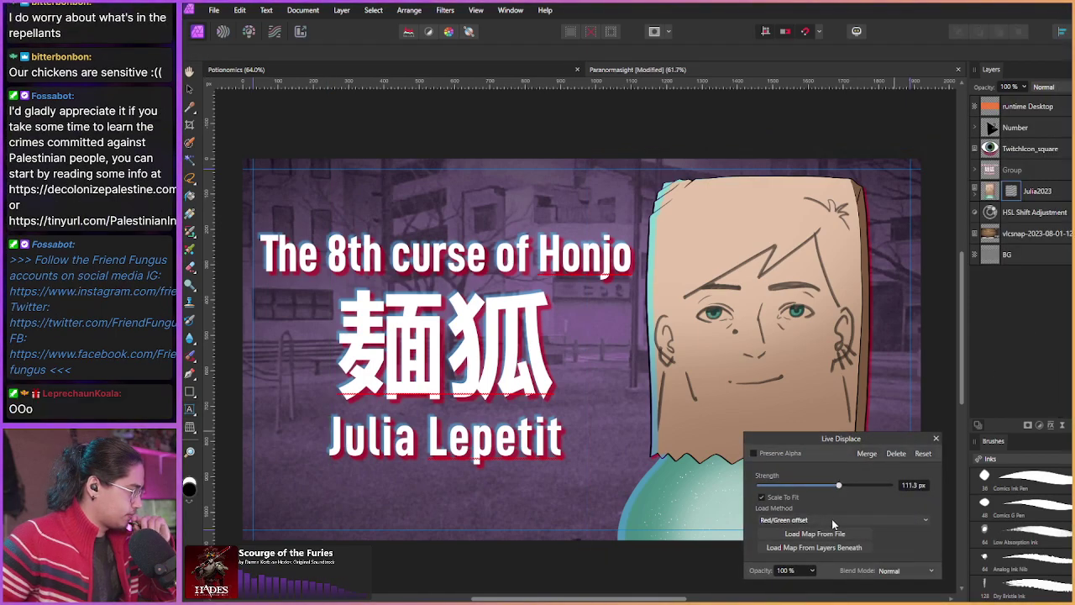
{"action": "left_click", "coordinate": [832, 519]}
{"action": "left_click", "coordinate": [833, 519]}
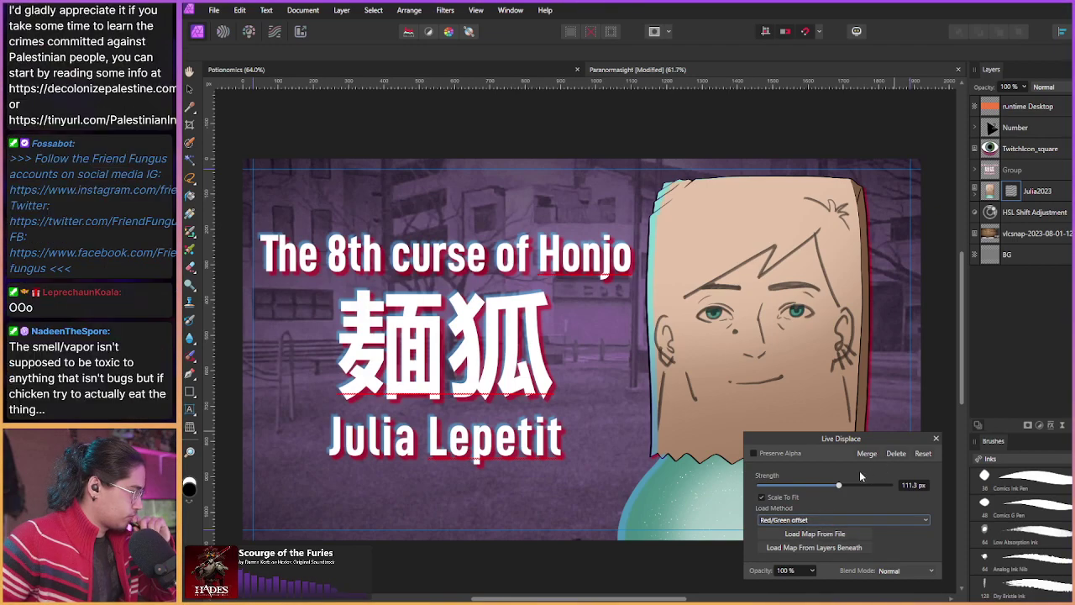
{"action": "left_click", "coordinate": [754, 453]}
{"action": "left_click_drag", "start_coordinate": [839, 485], "coordinate": [841, 487]}
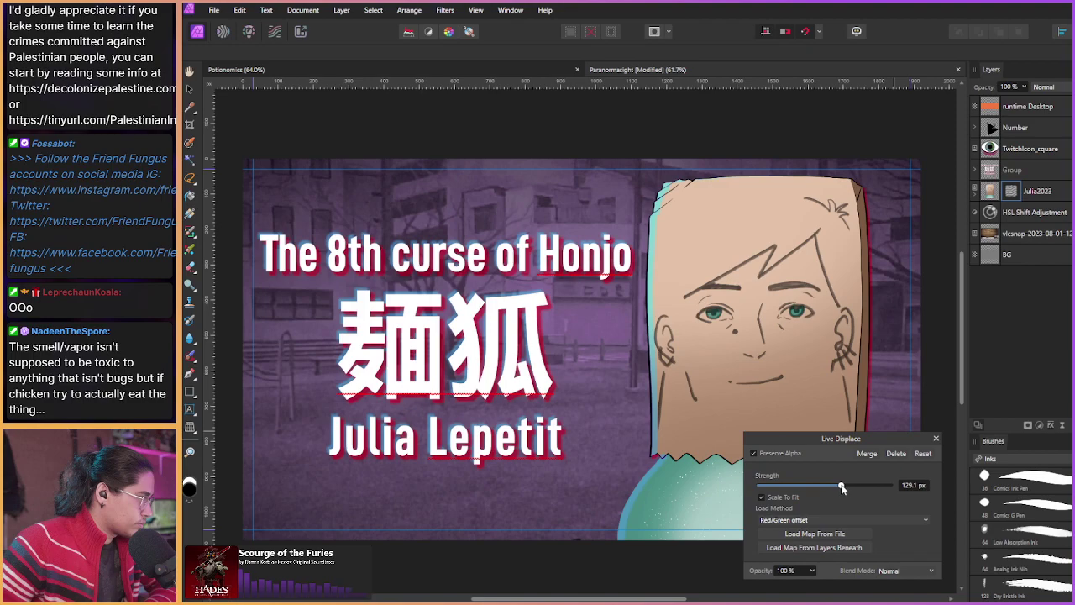
{"action": "left_click", "coordinate": [828, 550]}
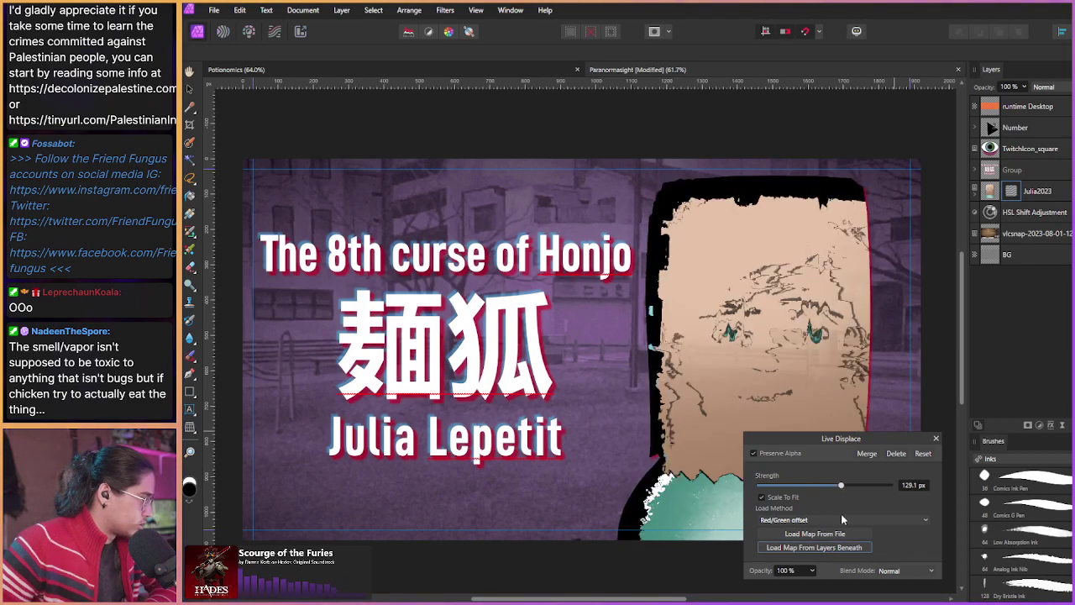
{"action": "left_click_drag", "start_coordinate": [841, 486], "coordinate": [829, 489]}
Step: Switch to Sobel 3x3 intensity offset, disable Preserve Alpha and set strength to 57.9 px
{"action": "left_click", "coordinate": [816, 521]}
{"action": "left_click", "coordinate": [806, 543]}
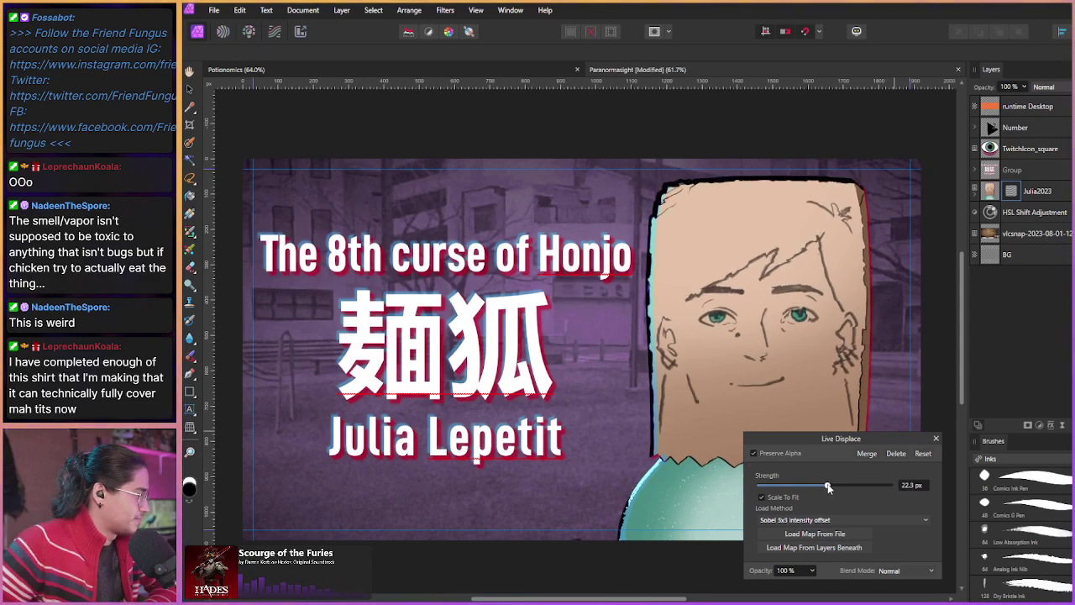
{"action": "left_click", "coordinate": [780, 454]}
{"action": "left_click_drag", "start_coordinate": [824, 491], "coordinate": [830, 487]}
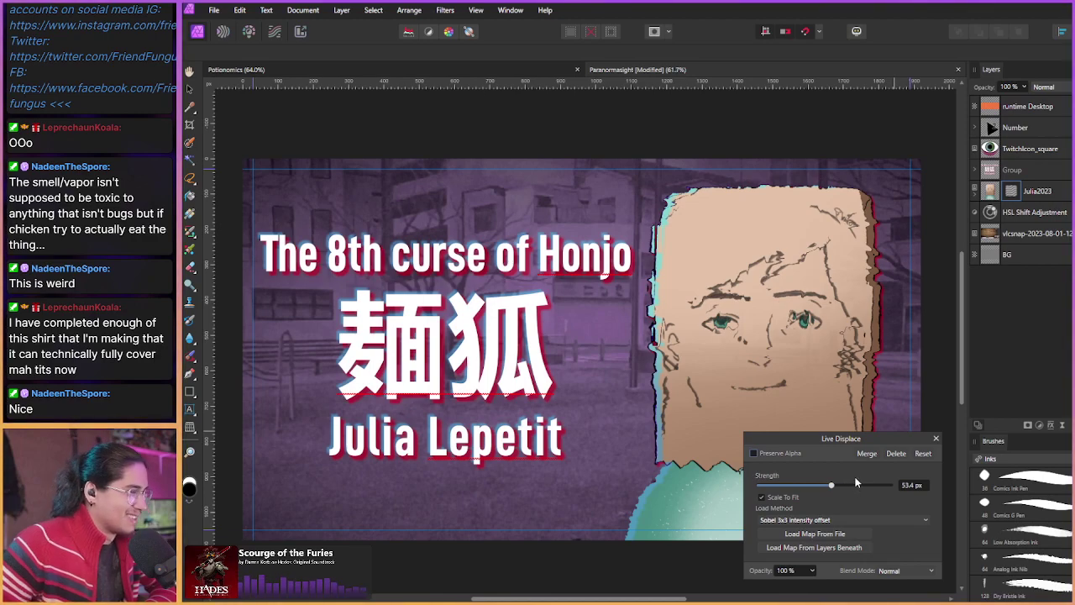
{"action": "left_click_drag", "start_coordinate": [831, 486], "coordinate": [832, 490]}
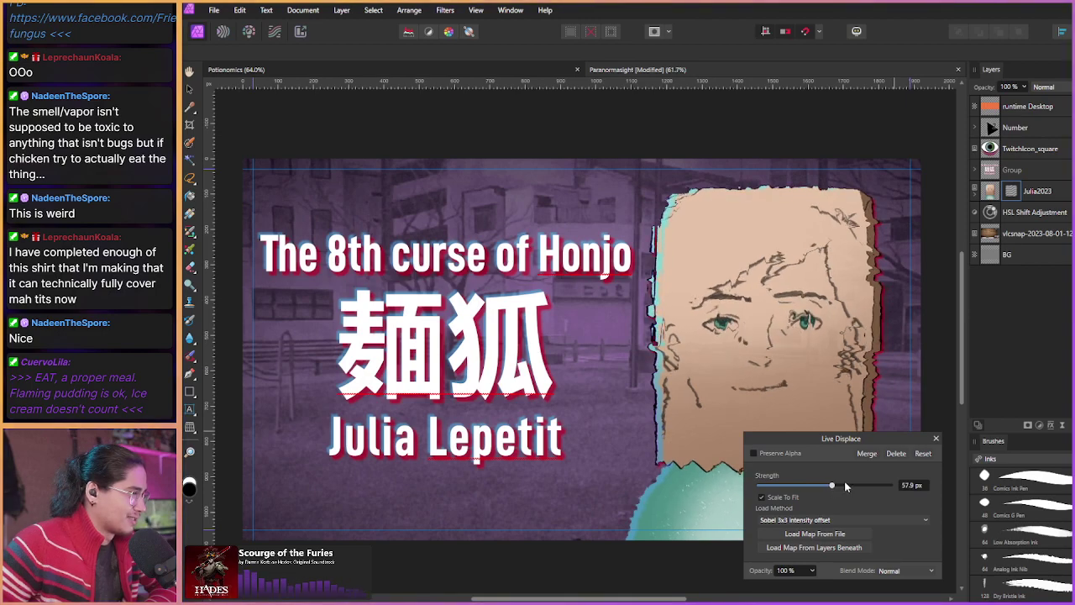
{"action": "left_click", "coordinate": [936, 438]}
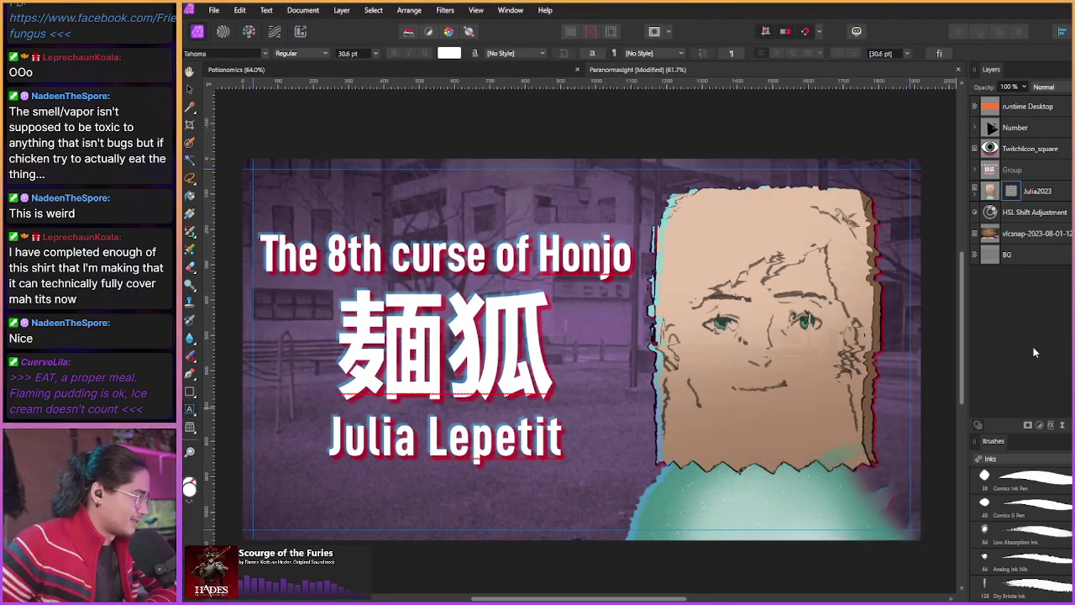
Step: Check the character's layer effects, then select the vlcsnap background photo layer
{"action": "left_click", "coordinate": [1035, 191]}
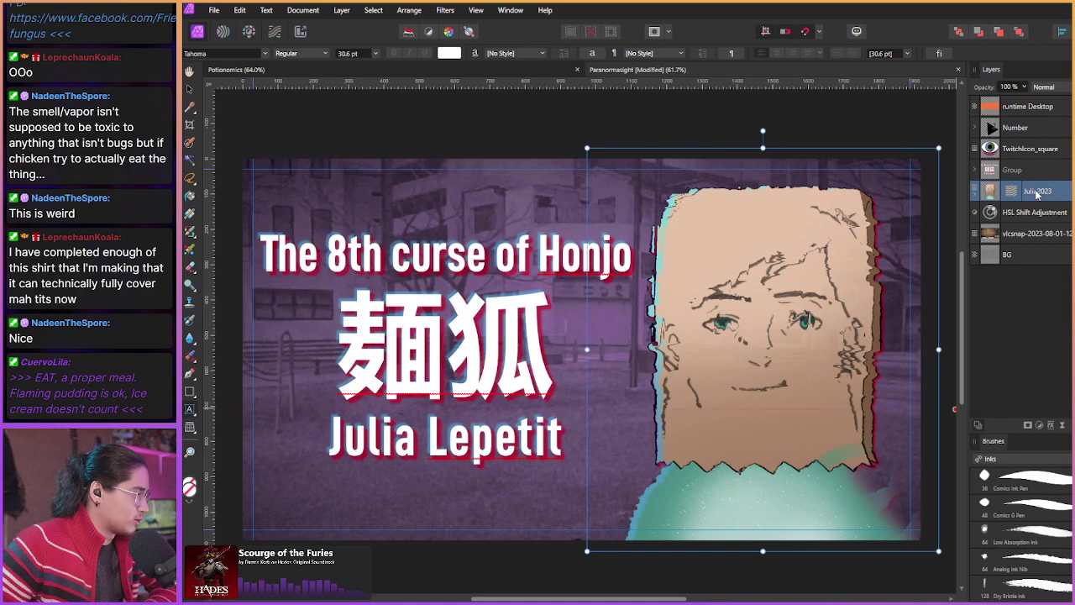
{"action": "left_click", "coordinate": [1052, 425]}
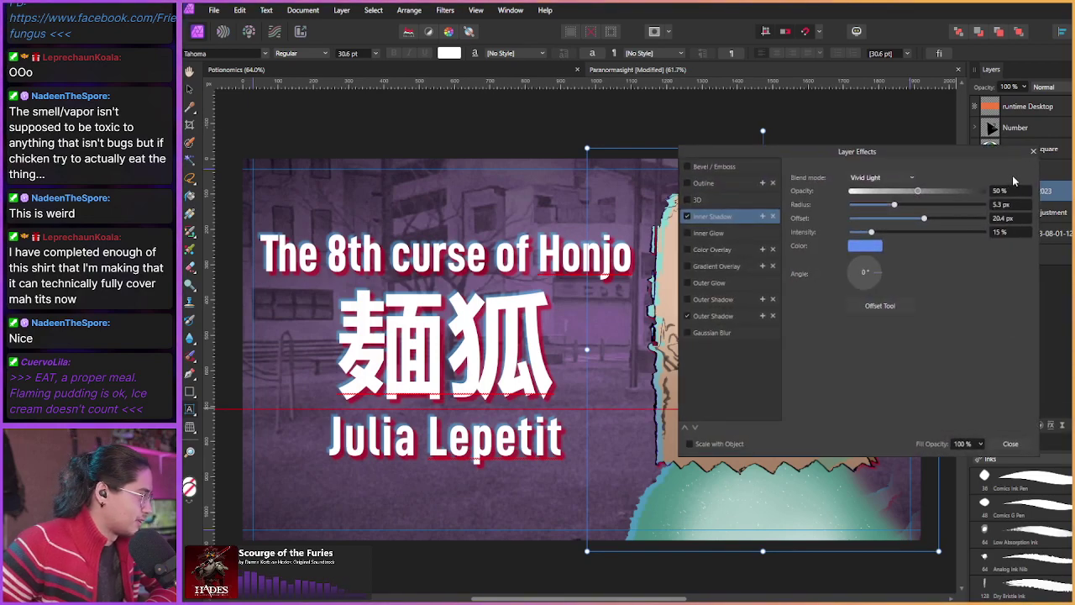
{"action": "left_click", "coordinate": [1052, 425]}
{"action": "left_click", "coordinate": [1052, 425]}
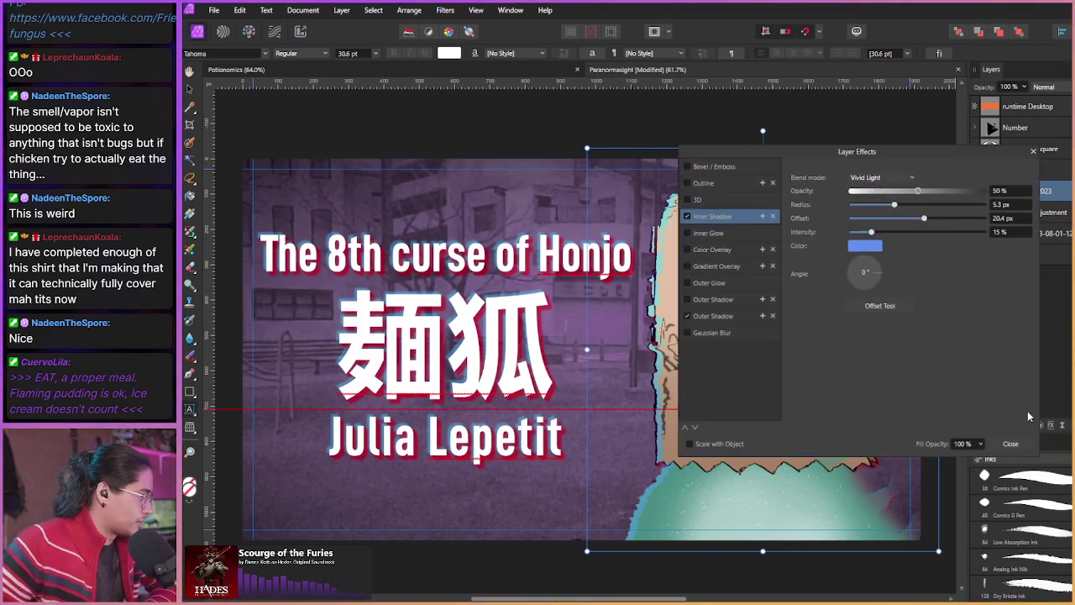
{"action": "left_click", "coordinate": [1034, 151]}
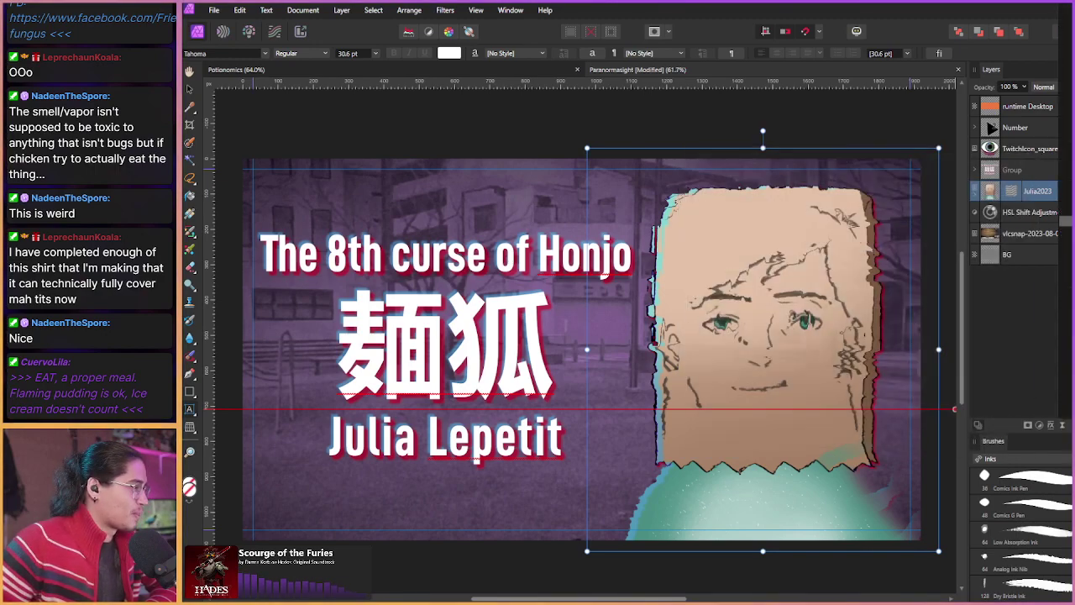
{"action": "left_click", "coordinate": [1037, 234]}
{"action": "left_click", "coordinate": [1051, 425]}
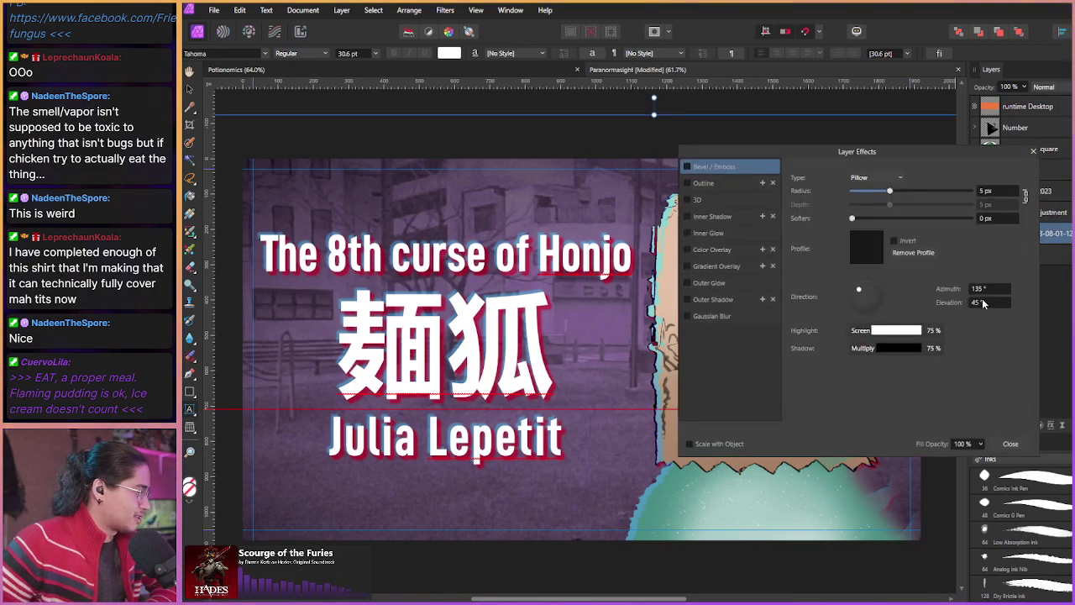
{"action": "key", "text": "Escape"}
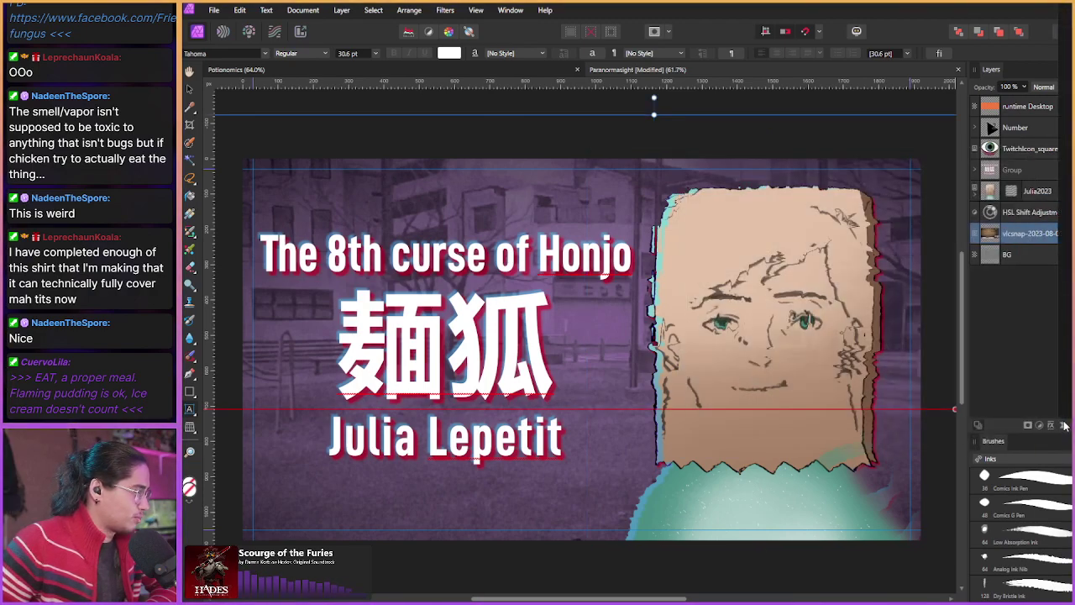
{"action": "double_click", "coordinate": [1035, 234]}
{"action": "key", "text": "Escape"}
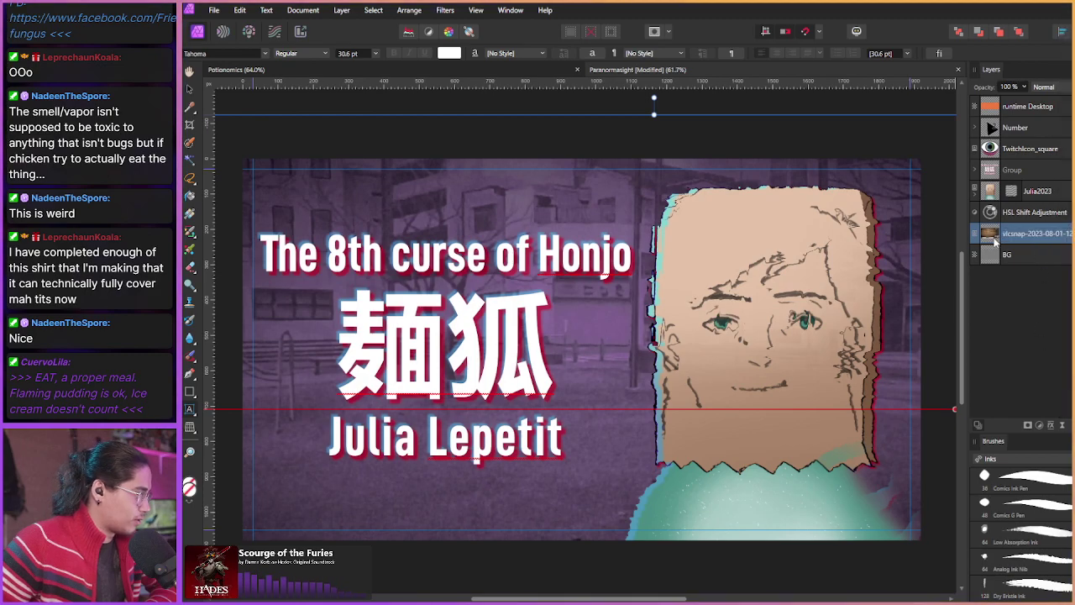
Step: Give the vlcsnap photo a 9.7 px Gaussian Blur, then select the BG layer
{"action": "left_click", "coordinate": [1051, 426]}
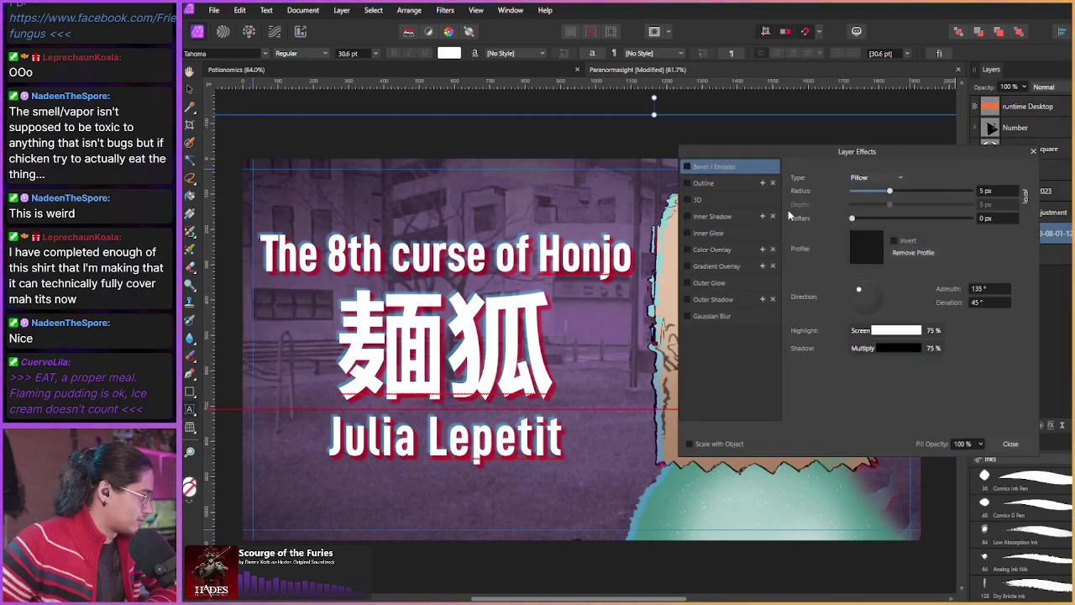
{"action": "left_click", "coordinate": [710, 316]}
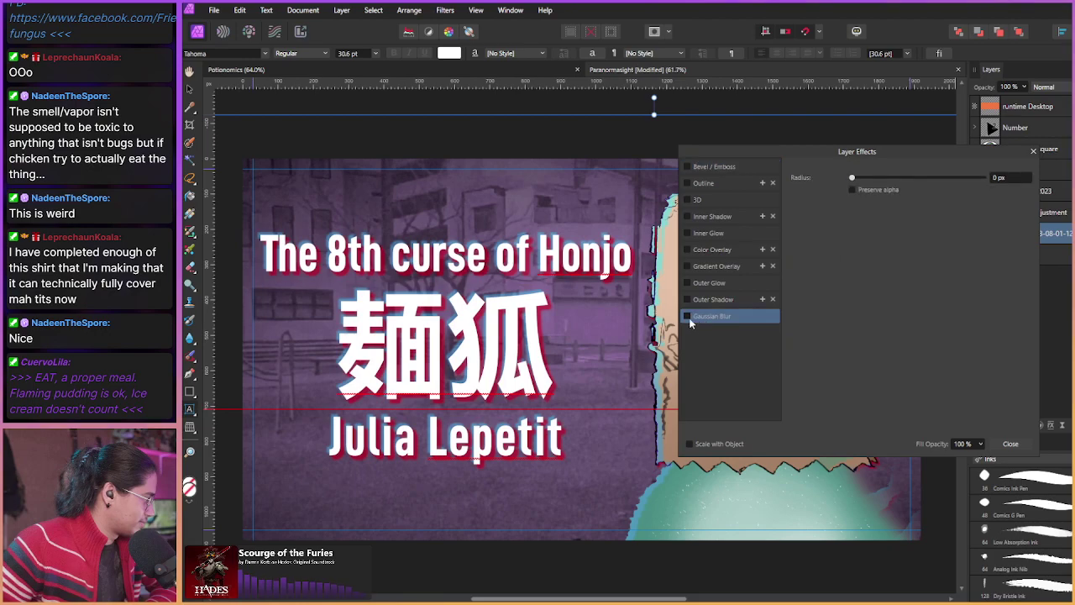
{"action": "left_click_drag", "start_coordinate": [852, 180], "coordinate": [913, 179]}
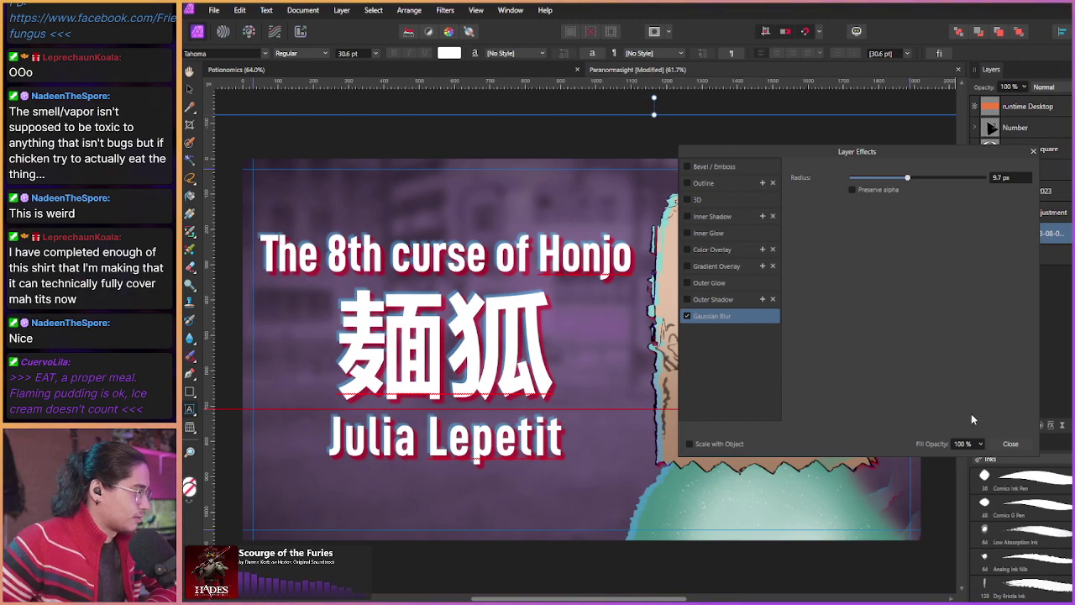
{"action": "left_click", "coordinate": [998, 443]}
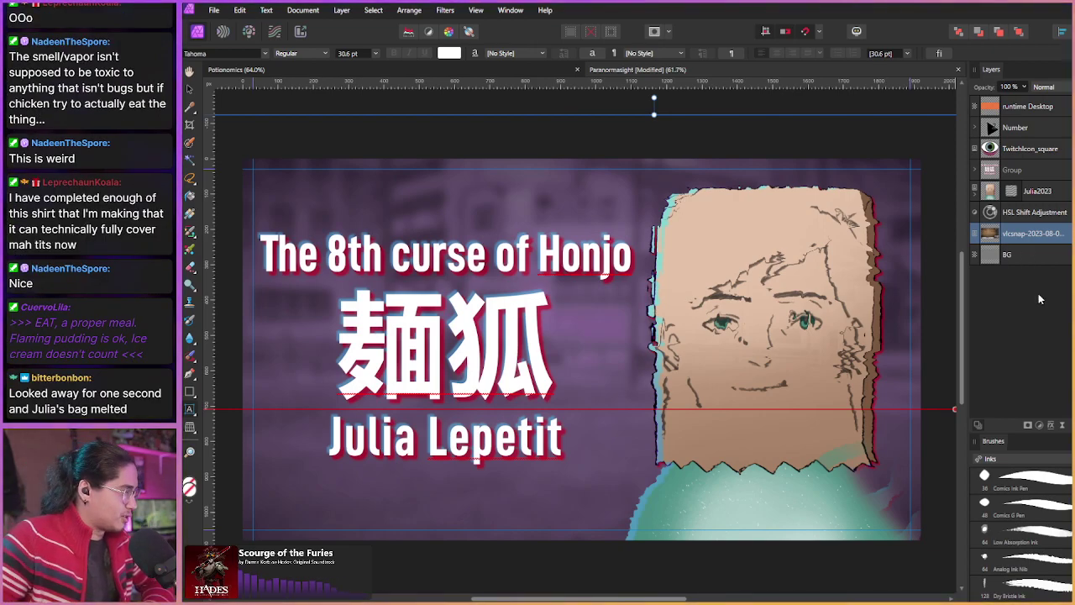
{"action": "left_click", "coordinate": [1028, 257]}
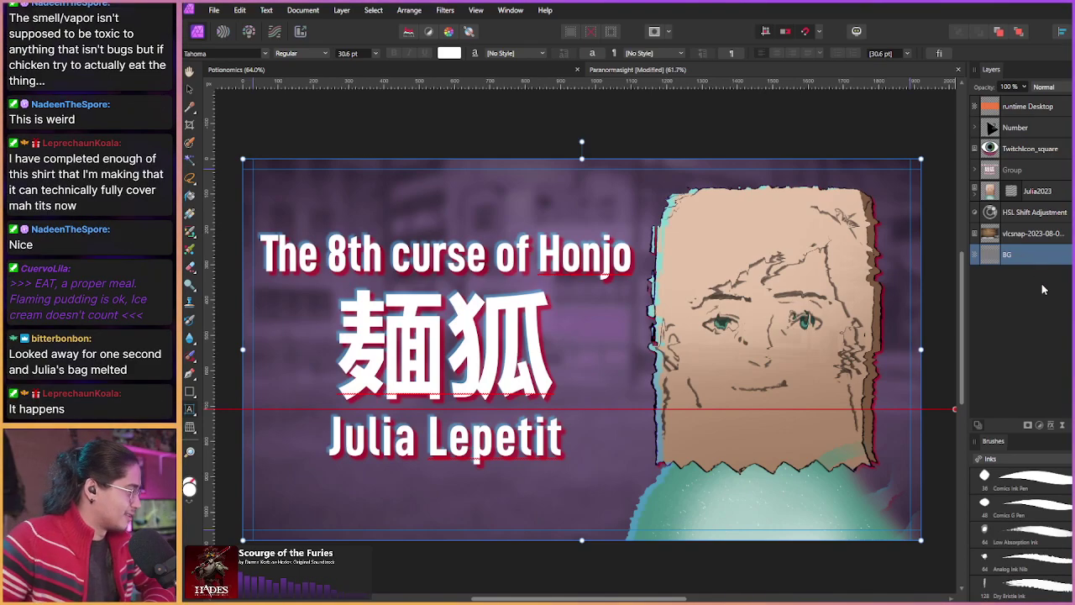
Step: Add a live filter to the Julia2023 character layer and delete the stray HSL shift adjustment
{"action": "left_click", "coordinate": [1058, 194]}
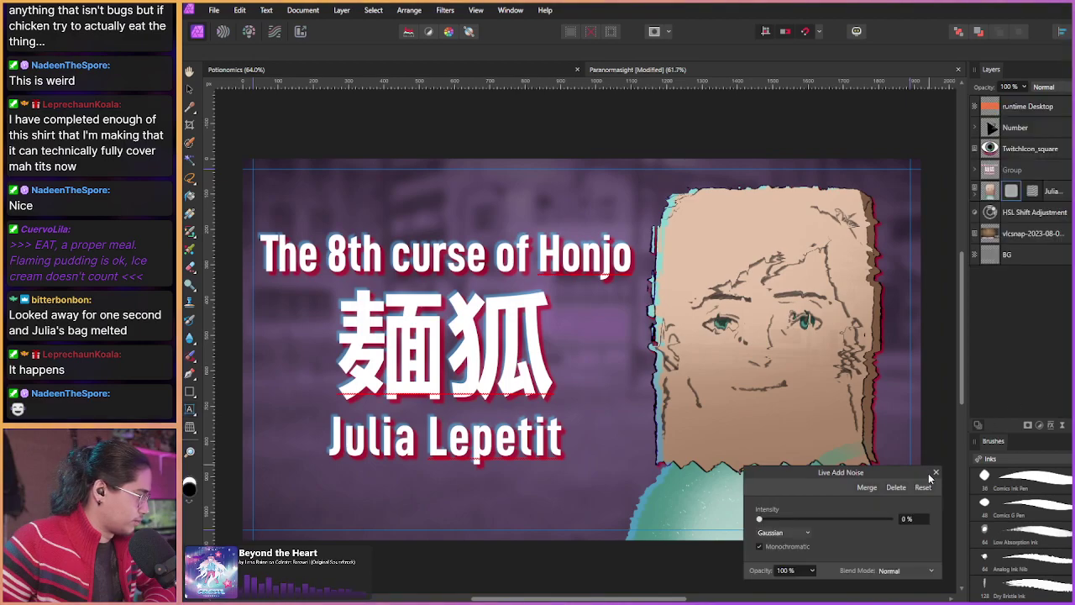
{"action": "left_click", "coordinate": [936, 472]}
{"action": "left_click", "coordinate": [1042, 173]}
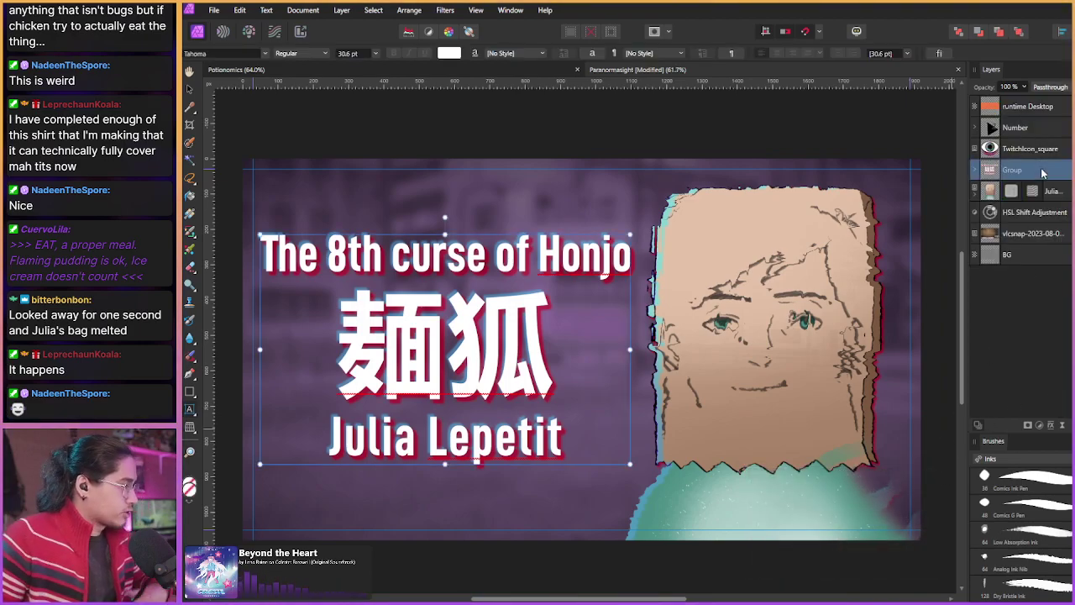
{"action": "left_click", "coordinate": [1064, 212], "text": "shift"}
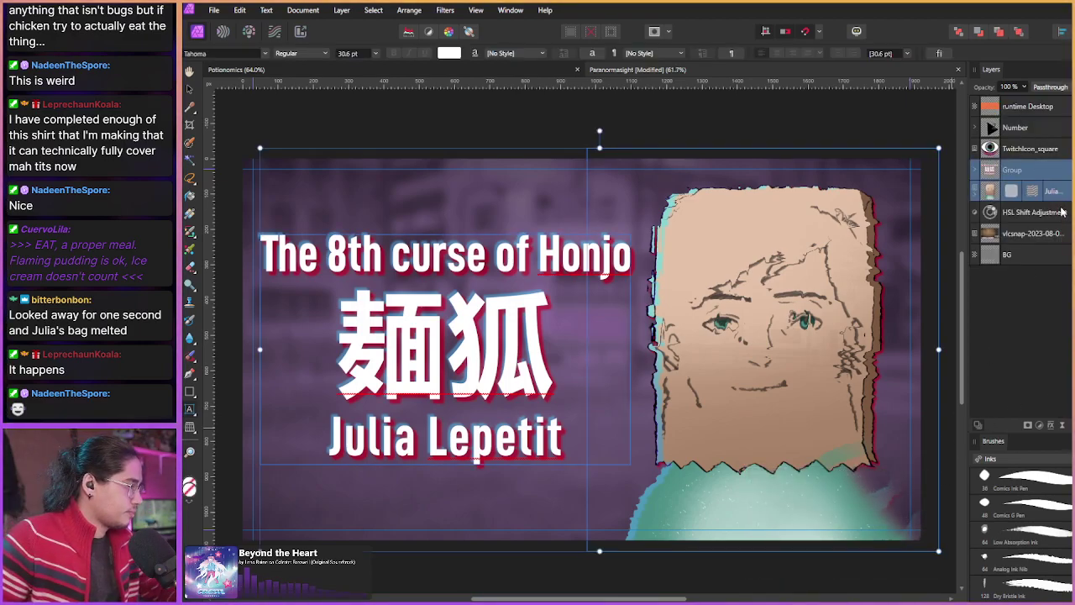
{"action": "left_click", "coordinate": [1039, 220]}
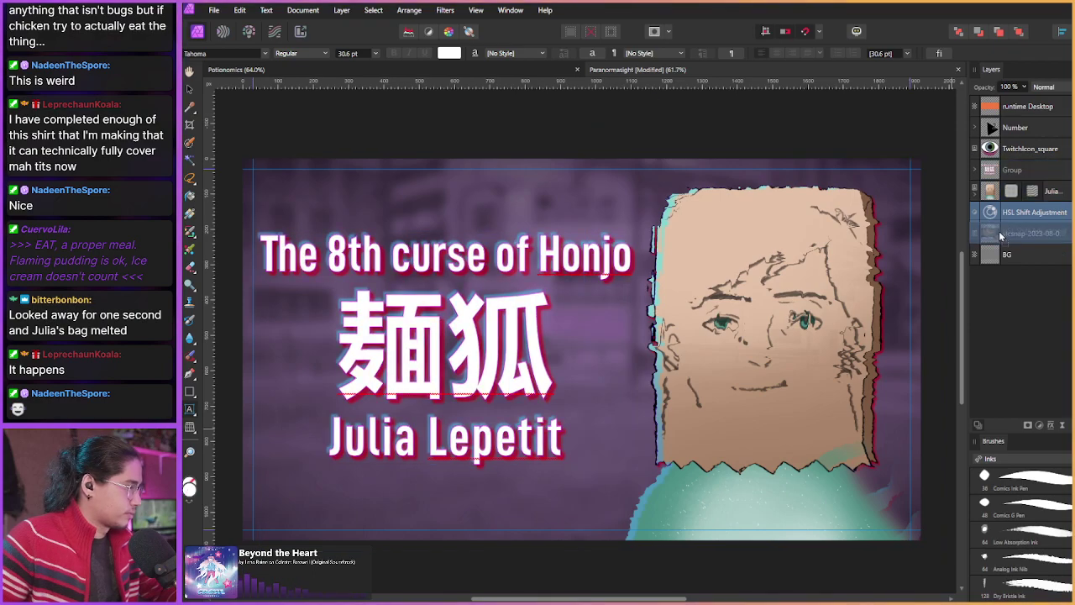
{"action": "key", "text": "Delete"}
Step: Group the title text group with the vlcsnap background photo using Ctrl+G
{"action": "left_click", "coordinate": [1064, 194]}
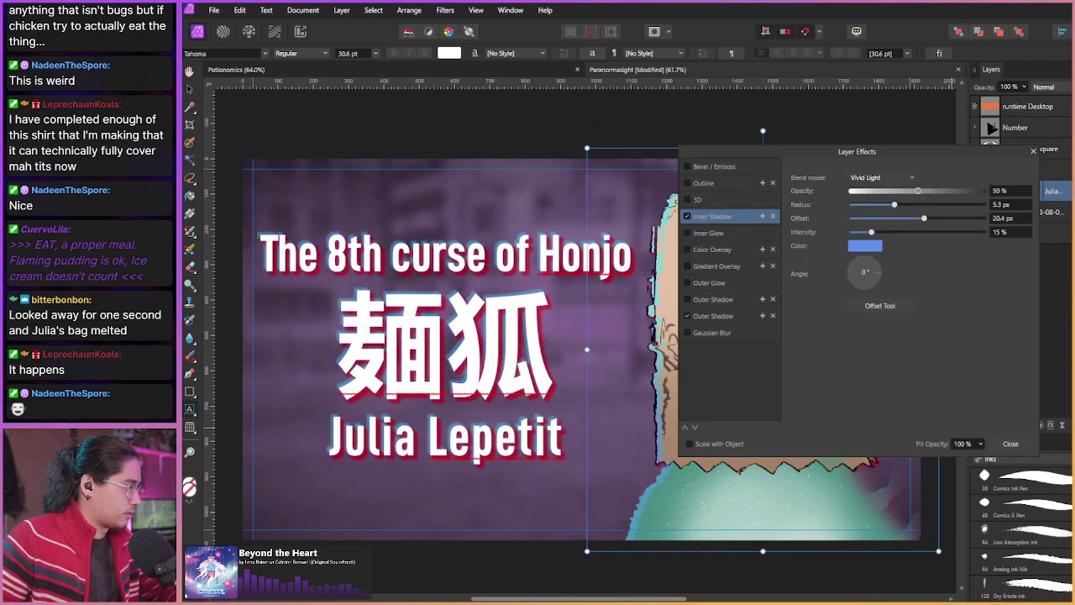
{"action": "left_click", "coordinate": [1042, 153]}
{"action": "left_click", "coordinate": [1062, 172]}
{"action": "left_click", "coordinate": [1053, 217], "text": "shift"}
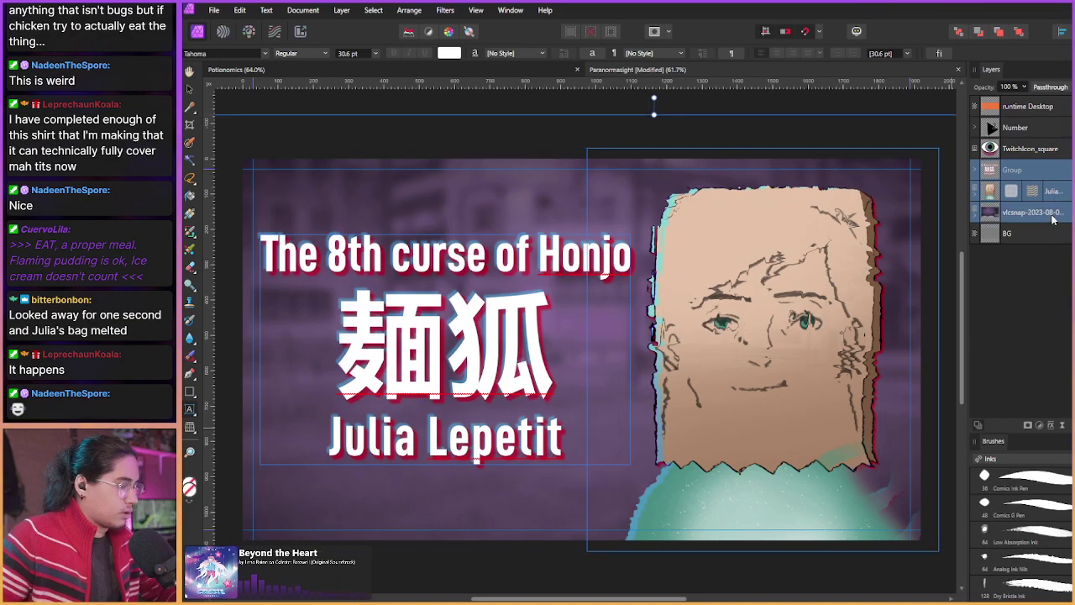
{"action": "key", "text": "ctrl+g"}
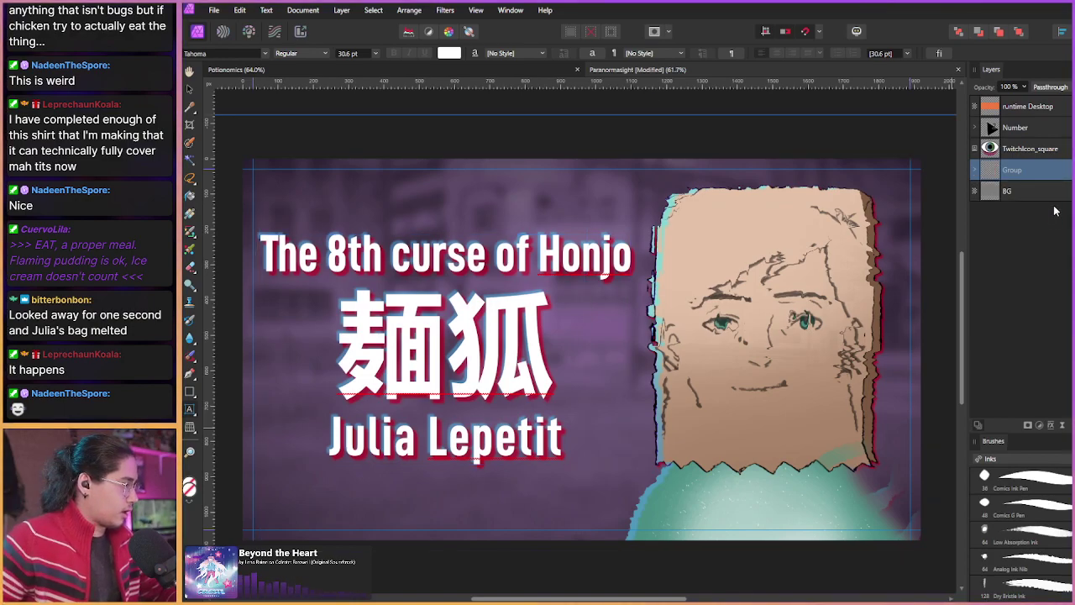
Step: Keep the new group named Group and raise the Live Add Noise intensity to about 17%
{"action": "double_click", "coordinate": [1040, 171]}
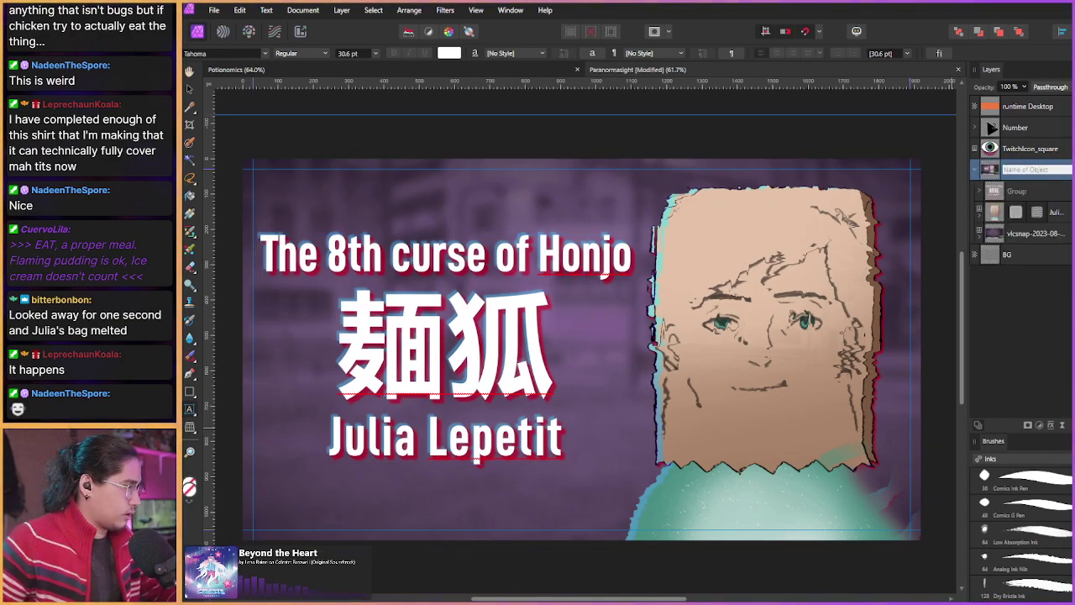
{"action": "key", "text": "Escape"}
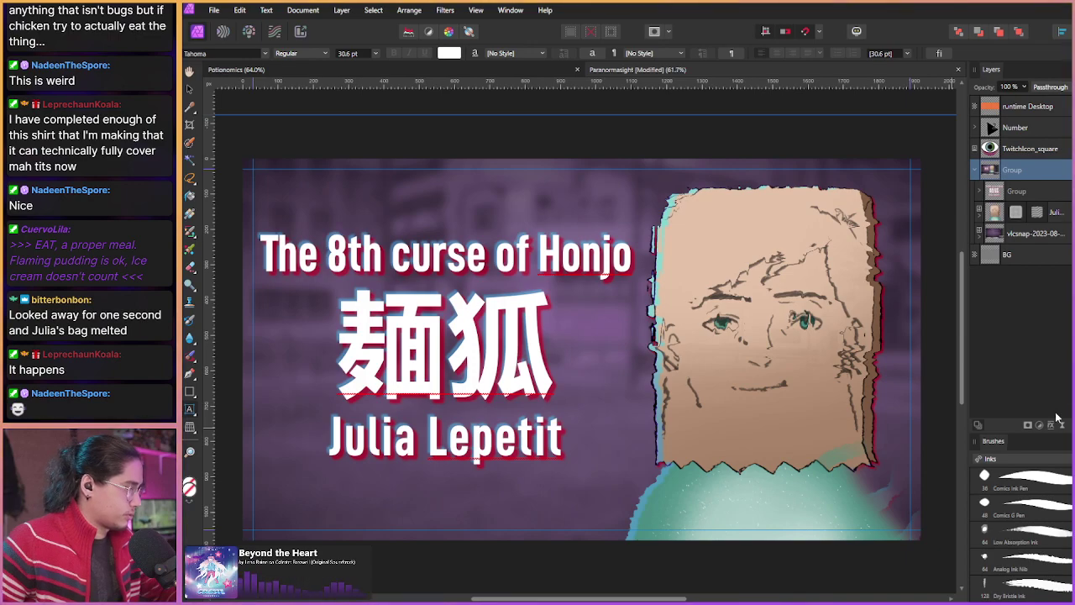
{"action": "left_click", "coordinate": [1052, 426]}
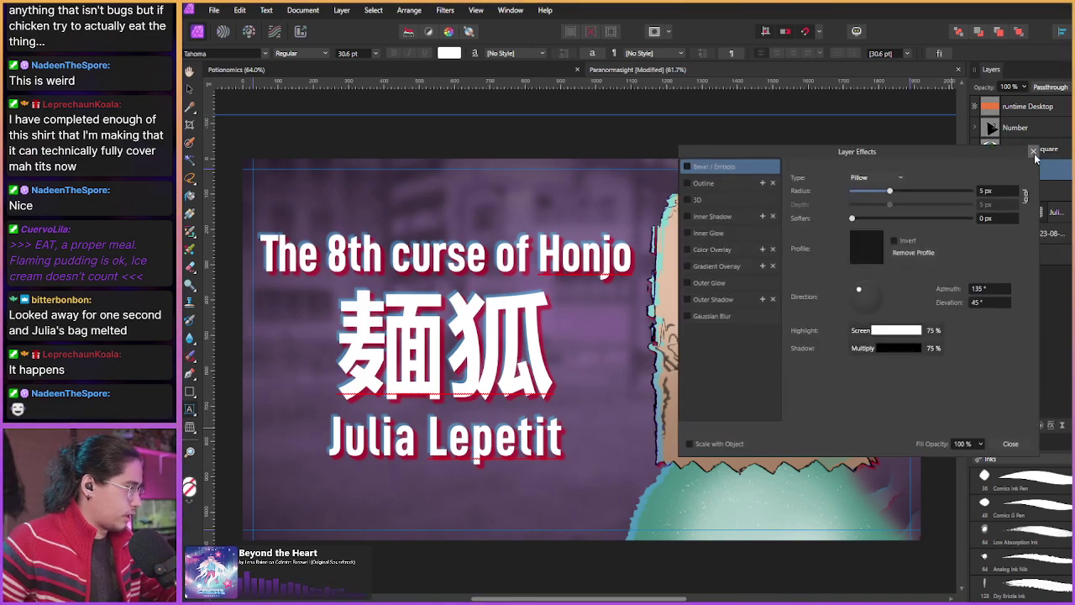
{"action": "left_click", "coordinate": [1033, 153]}
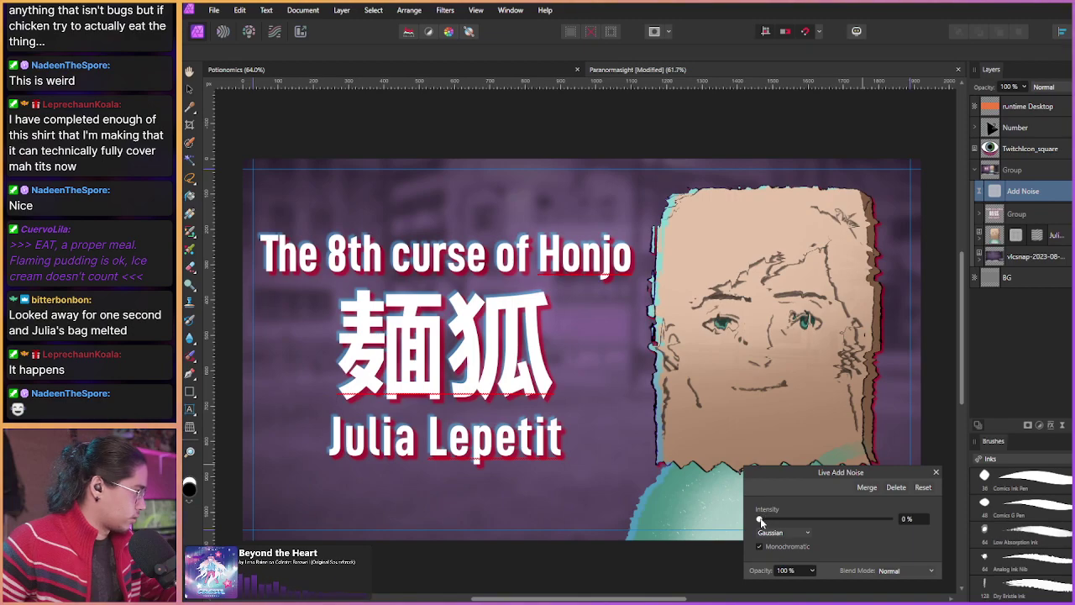
{"action": "left_click_drag", "start_coordinate": [761, 518], "coordinate": [783, 520]}
Step: Keep Gaussian noise, turn Monochromatic off and back on, and settle intensity at 21%
{"action": "left_click", "coordinate": [783, 534]}
{"action": "left_click", "coordinate": [782, 543]}
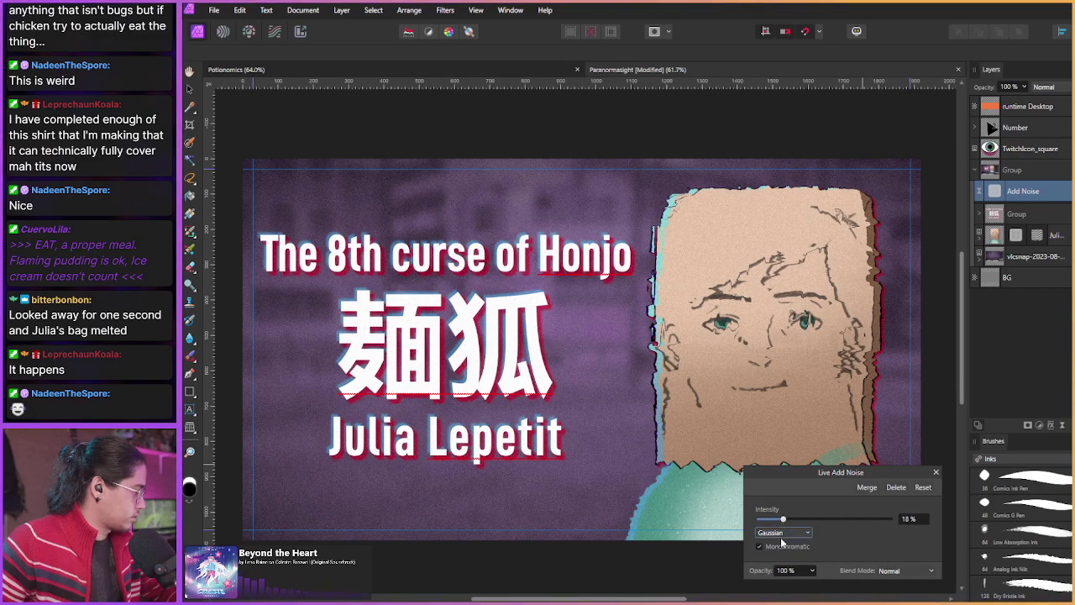
{"action": "left_click", "coordinate": [776, 546]}
{"action": "left_click_drag", "start_coordinate": [783, 520], "coordinate": [791, 522]}
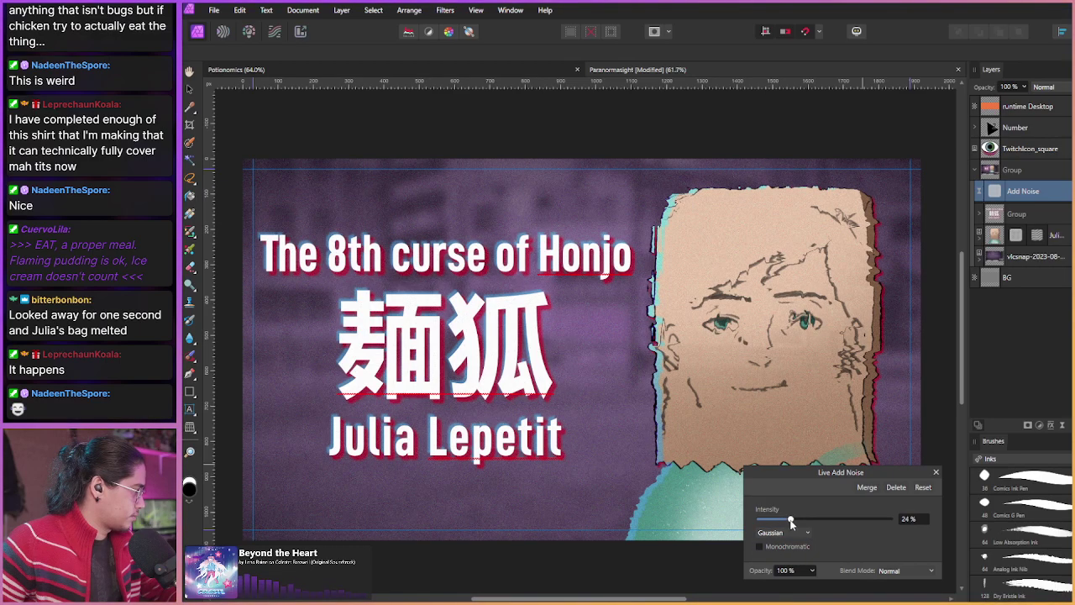
{"action": "left_click", "coordinate": [782, 547]}
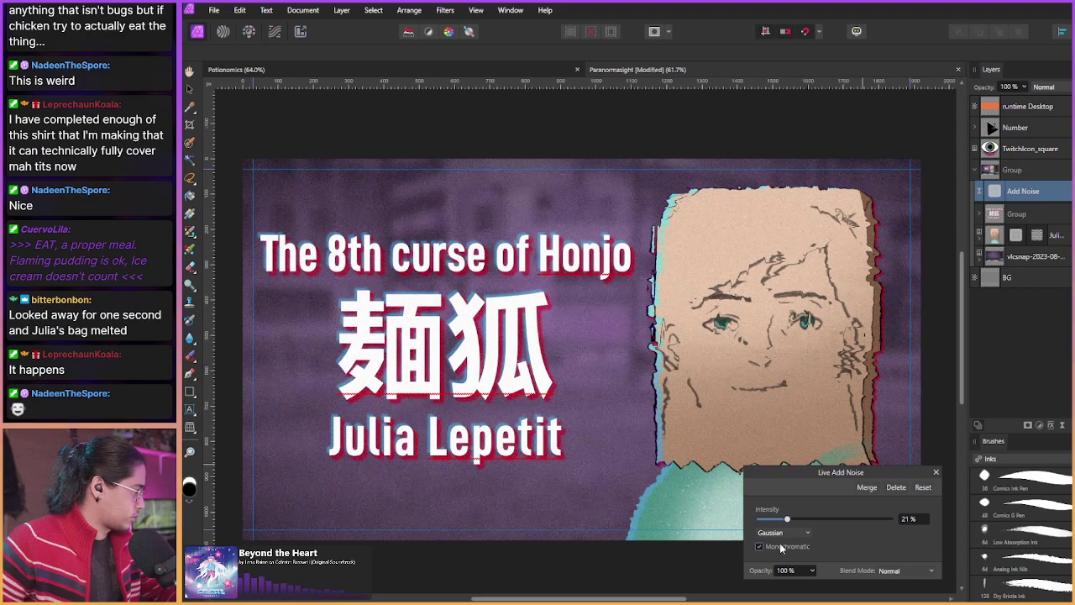
{"action": "left_click_drag", "start_coordinate": [787, 521], "coordinate": [789, 522]}
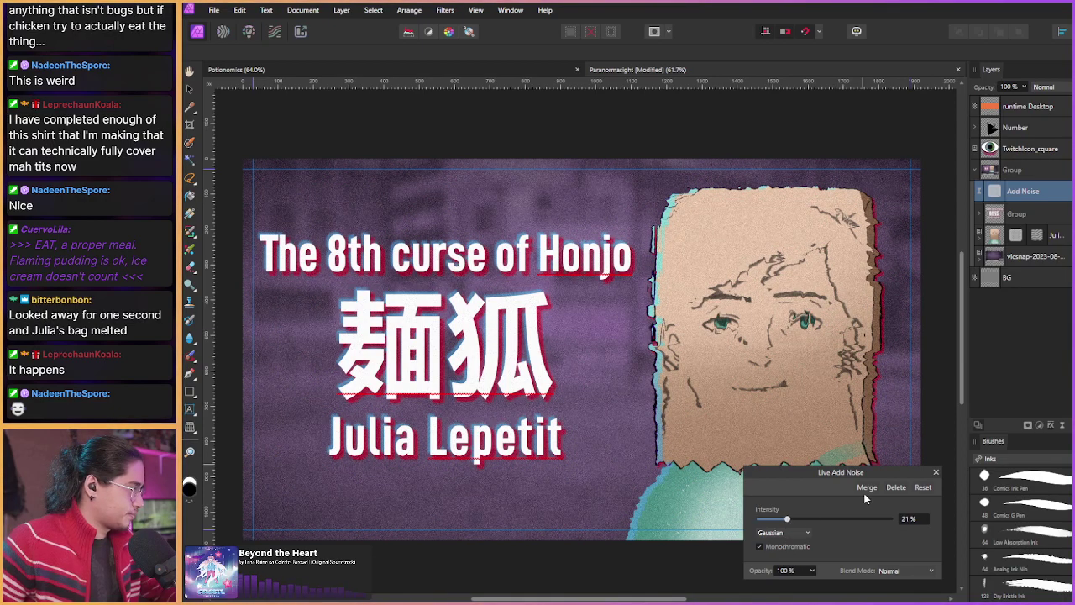
{"action": "left_click", "coordinate": [937, 473]}
Step: Set the Add Noise layer to Darken blending and scroll through other blend modes to preview them
{"action": "left_click", "coordinate": [1046, 87]}
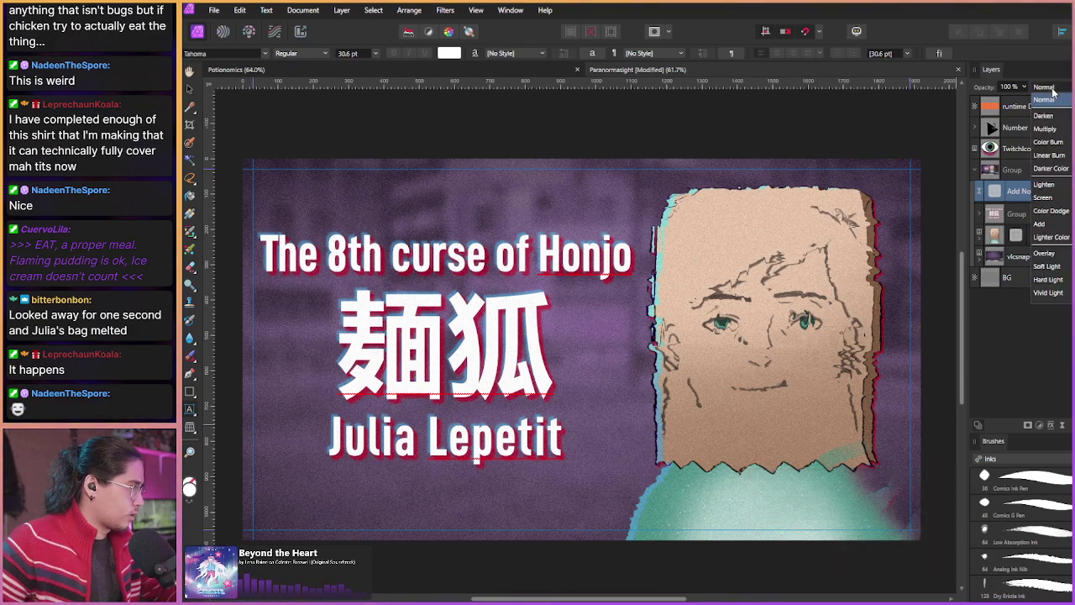
{"action": "left_click", "coordinate": [1054, 91]}
{"action": "scroll", "coordinate": [1054, 91], "scroll_direction": "down", "scroll_amount": 2}
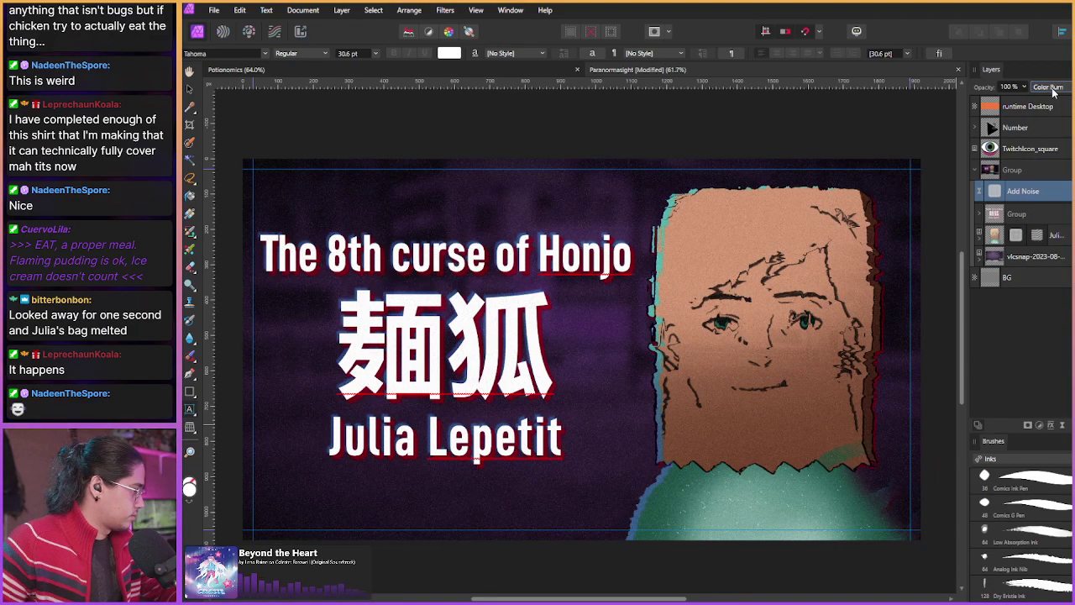
{"action": "scroll", "coordinate": [1054, 91], "scroll_direction": "down", "scroll_amount": 1}
{"action": "scroll", "coordinate": [1054, 91], "scroll_direction": "down", "scroll_amount": 1}
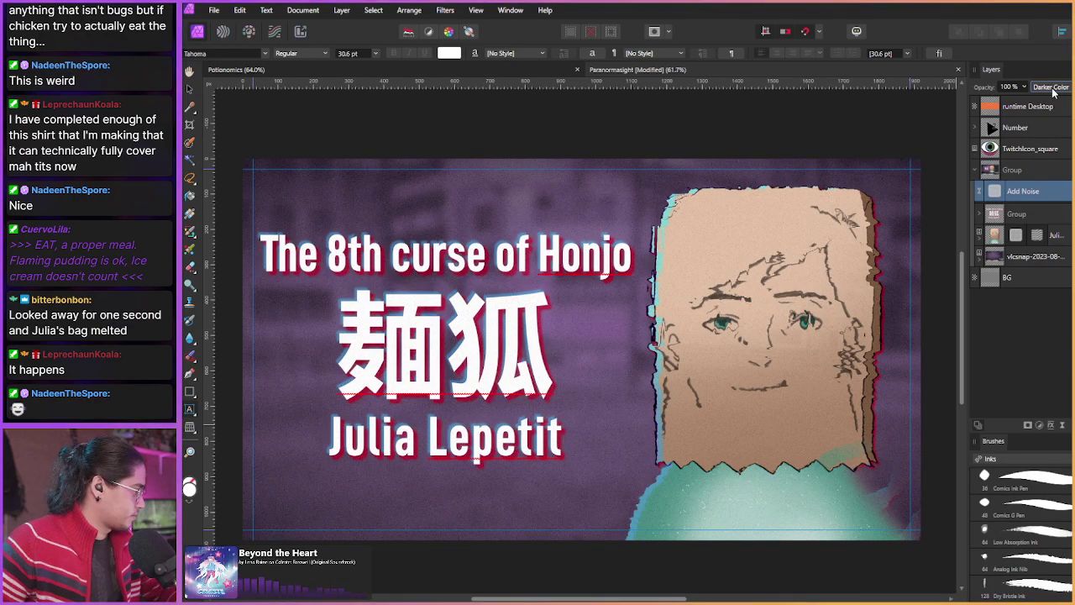
{"action": "scroll", "coordinate": [1053, 91], "scroll_direction": "down", "scroll_amount": 1}
{"action": "scroll", "coordinate": [1054, 91], "scroll_direction": "down", "scroll_amount": 2}
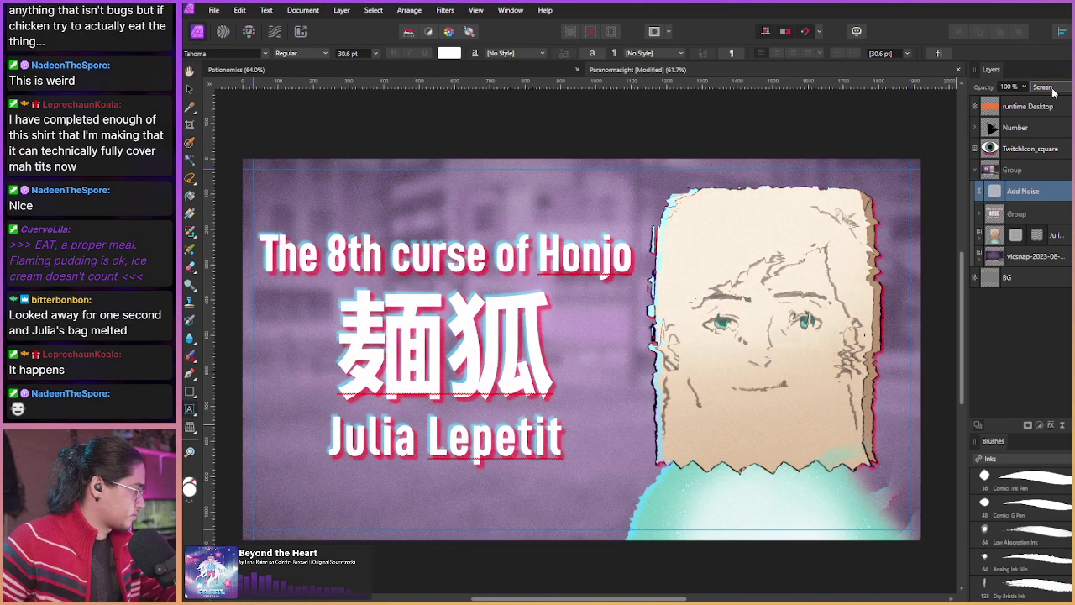
{"action": "scroll", "coordinate": [1053, 91], "scroll_direction": "down", "scroll_amount": 2}
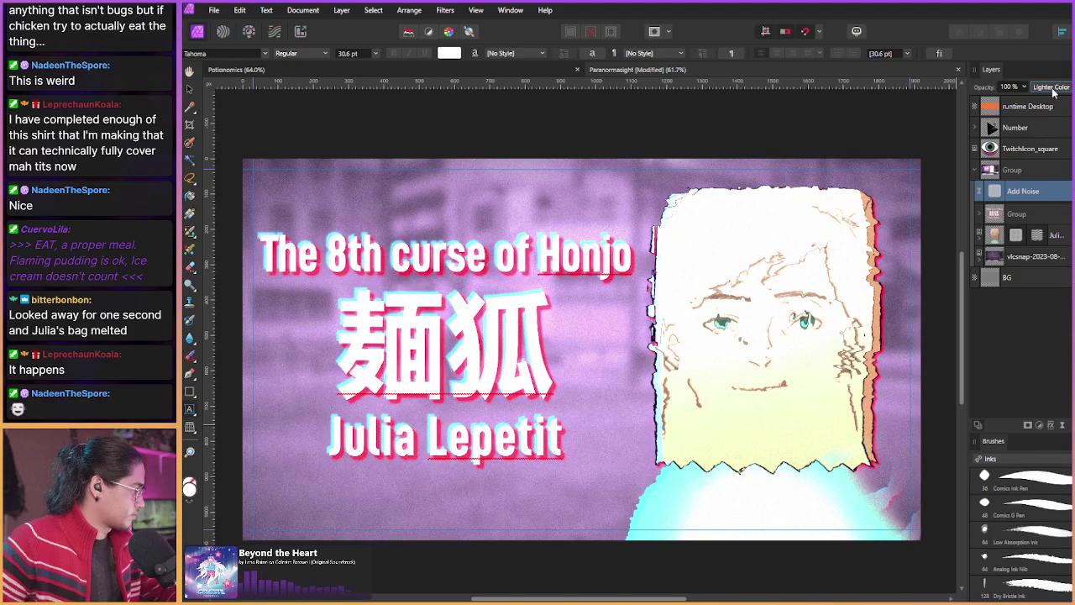
{"action": "scroll", "coordinate": [1053, 90], "scroll_direction": "down", "scroll_amount": 2}
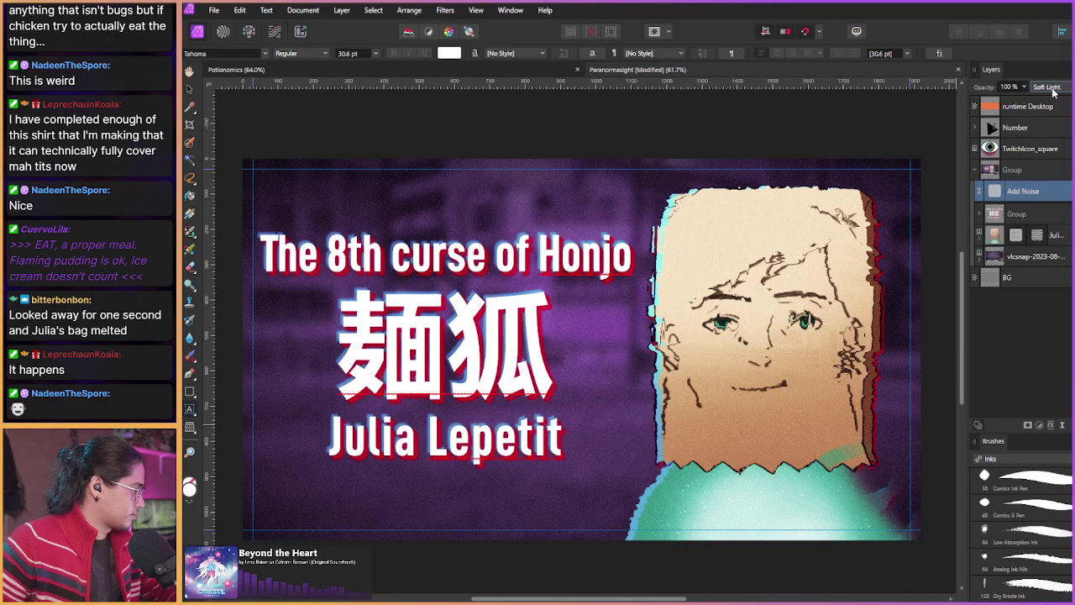
{"action": "scroll", "coordinate": [1053, 91], "scroll_direction": "down", "scroll_amount": 3}
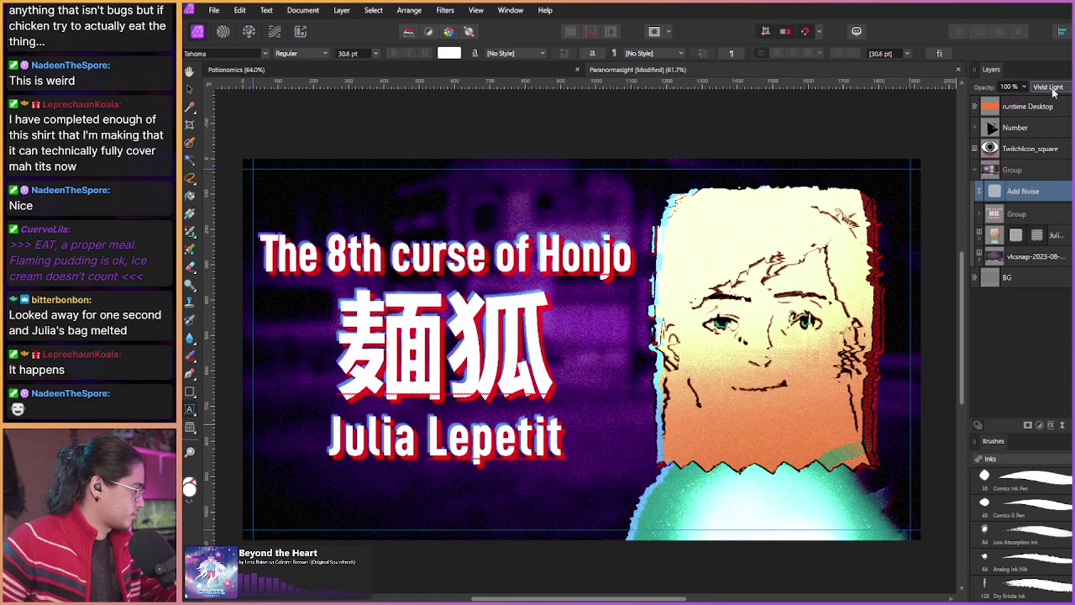
{"action": "scroll", "coordinate": [1054, 91], "scroll_direction": "down", "scroll_amount": 1}
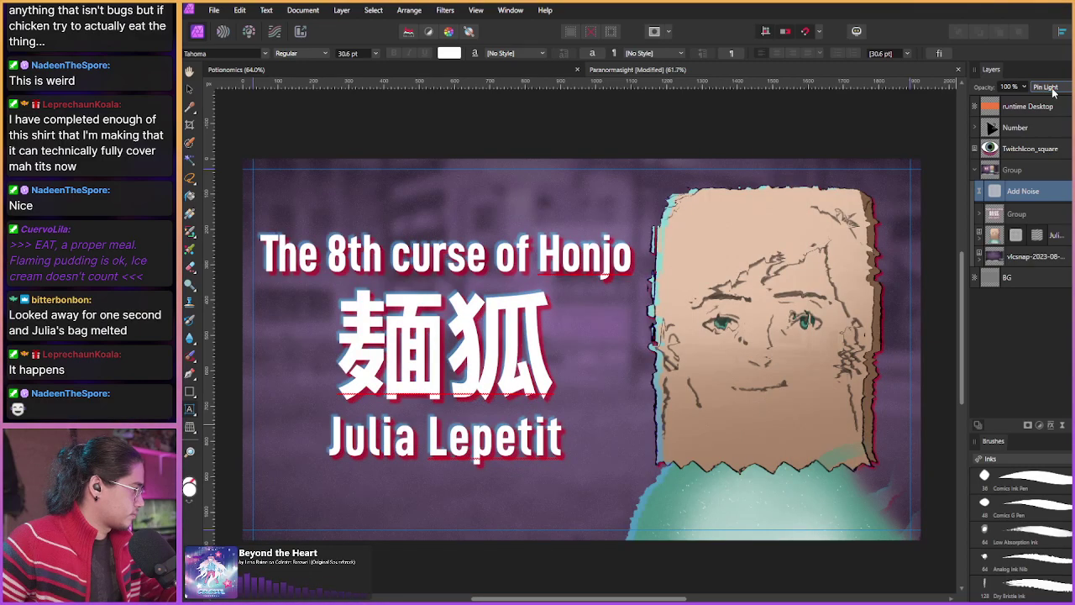
{"action": "scroll", "coordinate": [1053, 90], "scroll_direction": "down", "scroll_amount": 1}
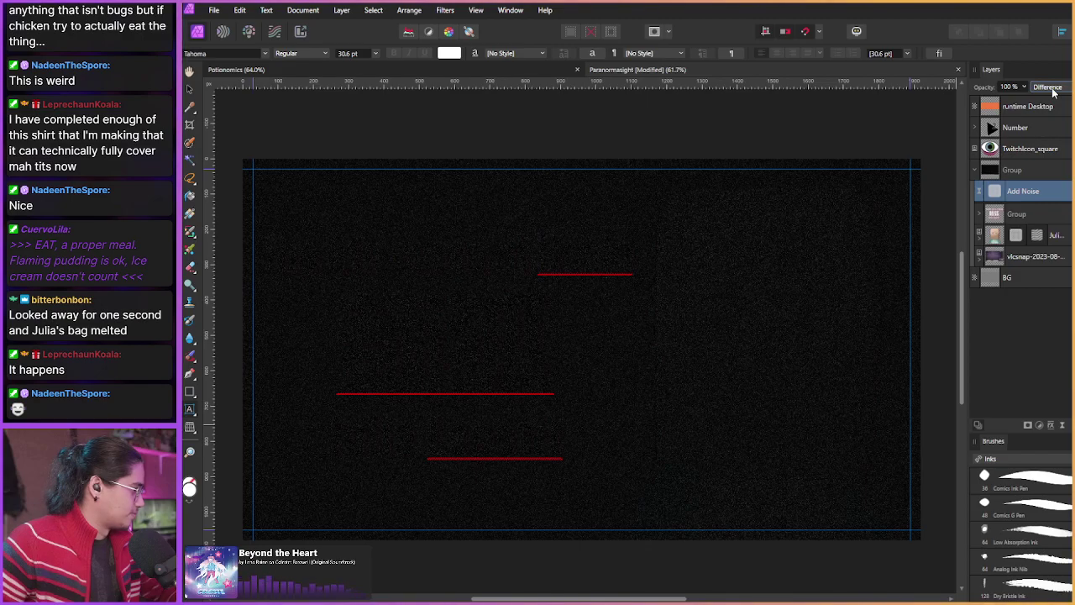
{"action": "scroll", "coordinate": [1053, 91], "scroll_direction": "down", "scroll_amount": 1}
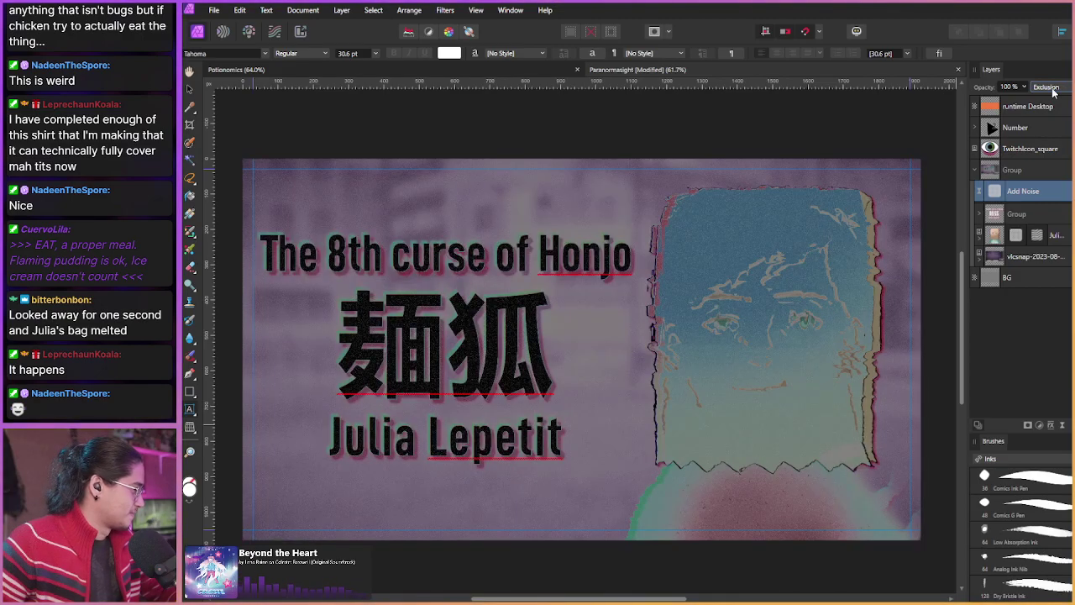
{"action": "scroll", "coordinate": [1054, 90], "scroll_direction": "down", "scroll_amount": 1}
{"action": "scroll", "coordinate": [1053, 91], "scroll_direction": "down", "scroll_amount": 1}
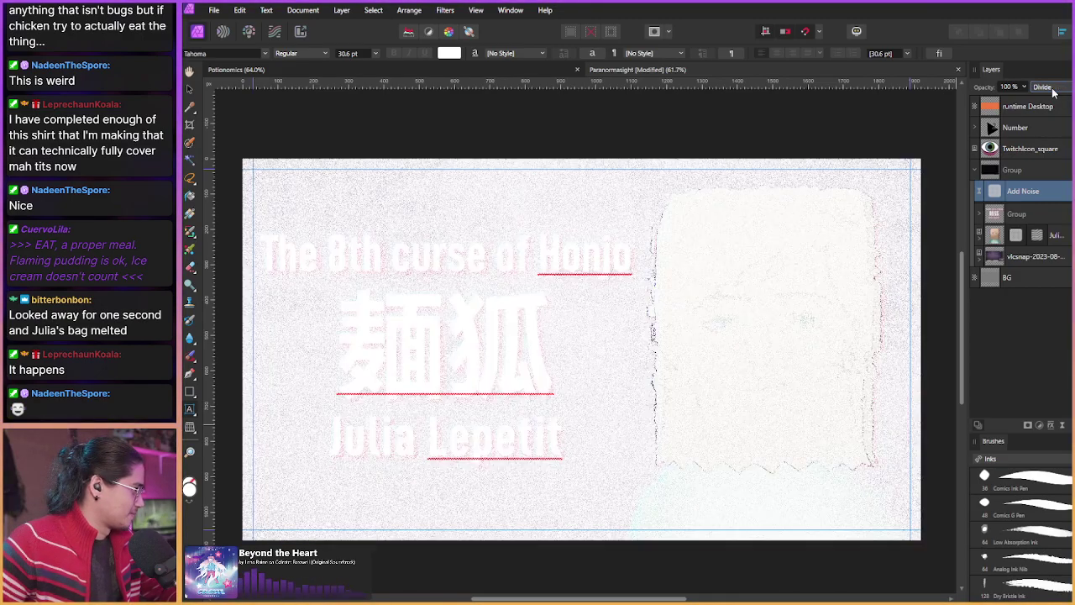
{"action": "scroll", "coordinate": [1053, 91], "scroll_direction": "down", "scroll_amount": 1}
{"action": "scroll", "coordinate": [1054, 90], "scroll_direction": "down", "scroll_amount": 1}
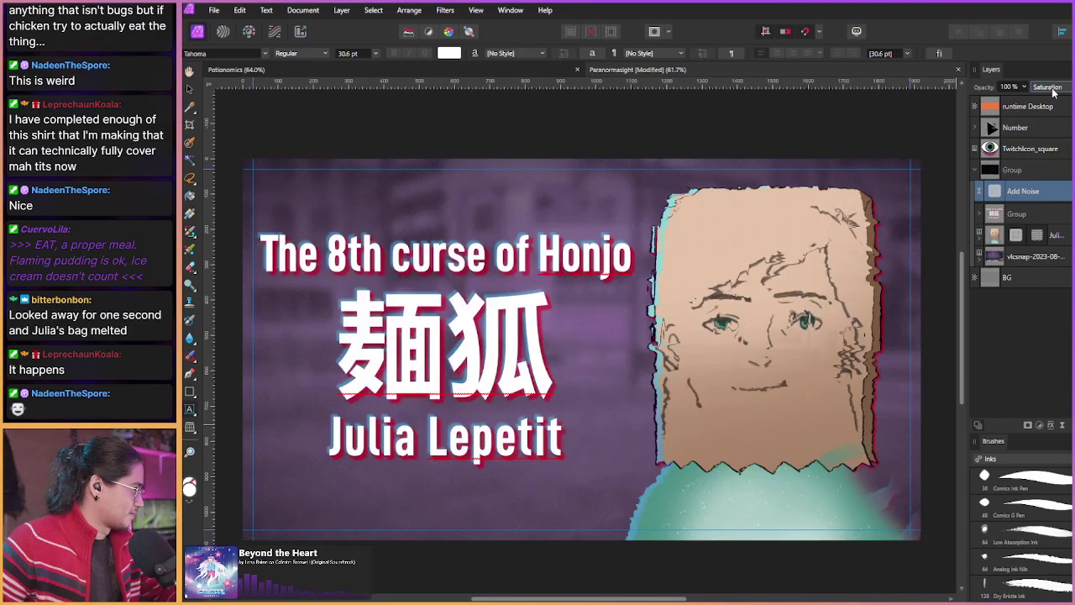
{"action": "scroll", "coordinate": [1054, 91], "scroll_direction": "down", "scroll_amount": 3}
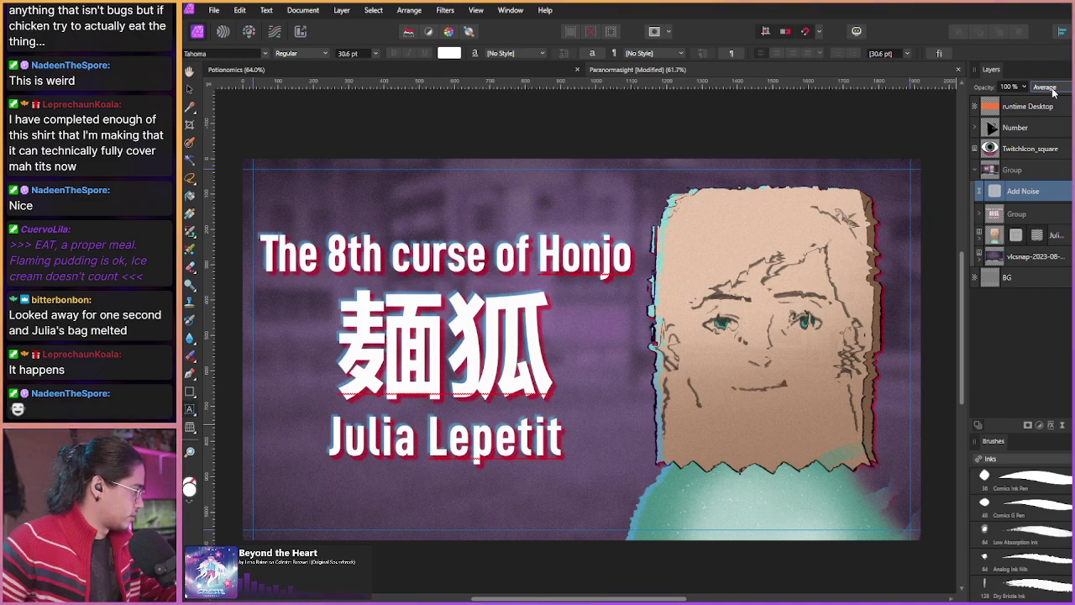
{"action": "scroll", "coordinate": [1054, 91], "scroll_direction": "down", "scroll_amount": 1}
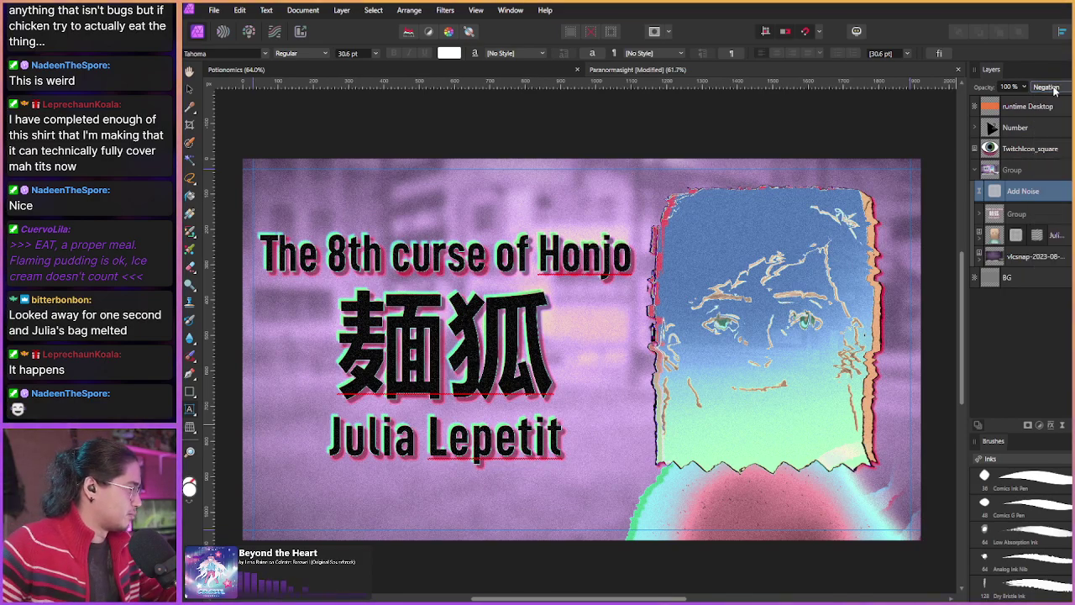
{"action": "scroll", "coordinate": [1056, 87], "scroll_direction": "down", "scroll_amount": 1}
{"action": "scroll", "coordinate": [1055, 90], "scroll_direction": "down", "scroll_amount": 1}
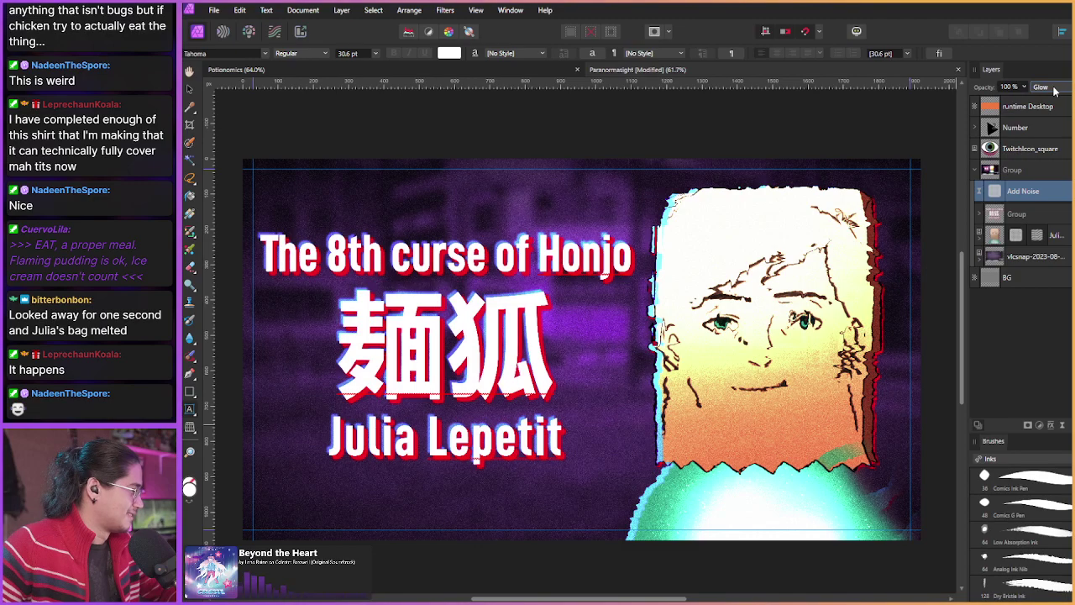
{"action": "scroll", "coordinate": [1055, 90], "scroll_direction": "down", "scroll_amount": 1}
{"action": "scroll", "coordinate": [1055, 90], "scroll_direction": "up", "scroll_amount": 1}
{"action": "scroll", "coordinate": [1055, 90], "scroll_direction": "down", "scroll_amount": 1}
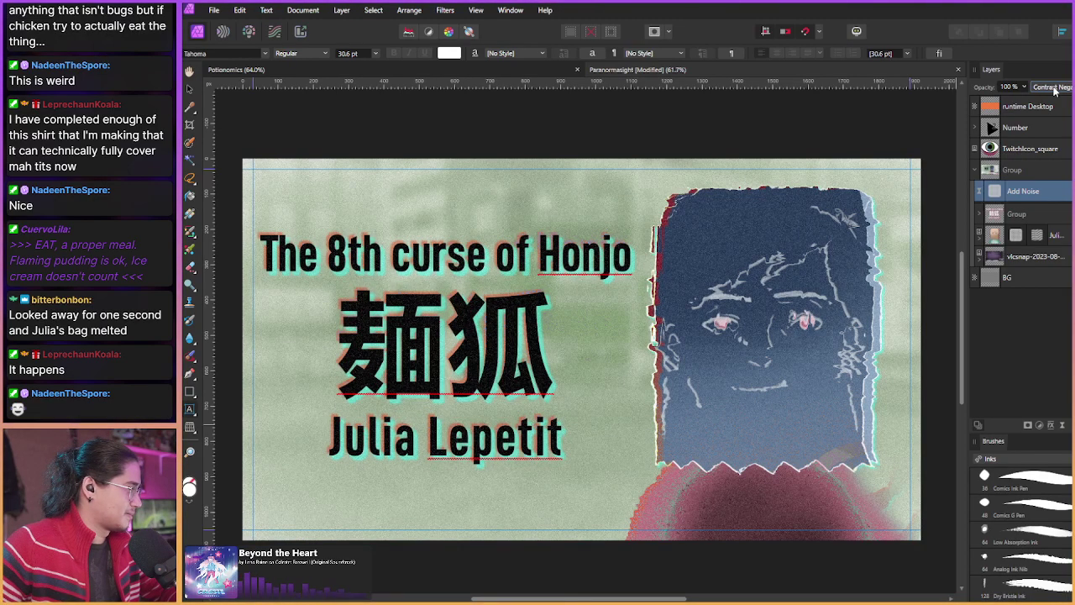
{"action": "scroll", "coordinate": [1055, 90], "scroll_direction": "down", "scroll_amount": 1}
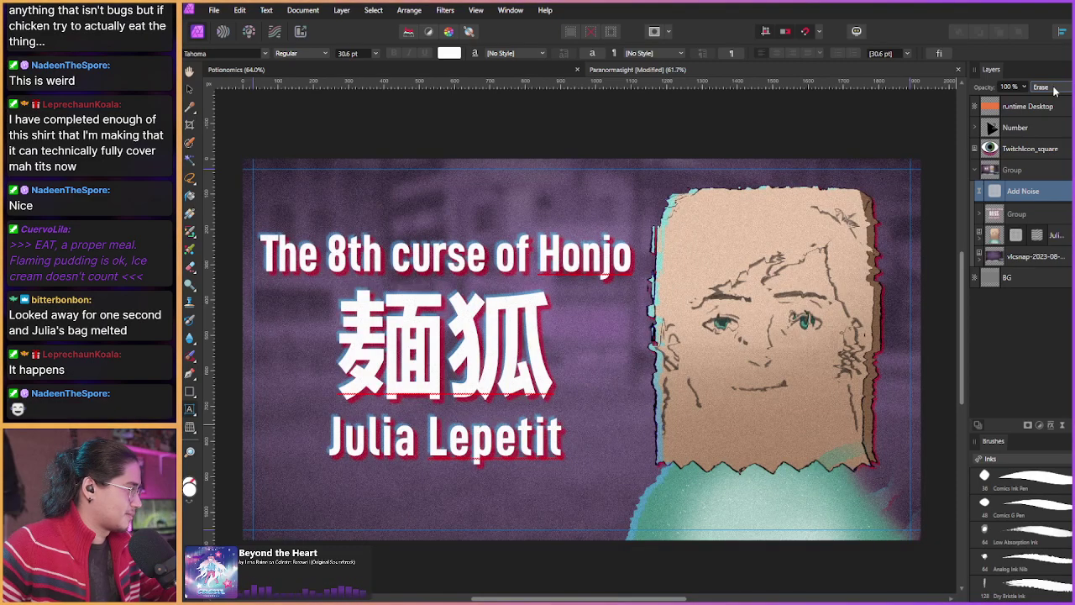
Step: Reopen the full blend mode list and settle the noise layer on Darker Color
{"action": "left_click", "coordinate": [1055, 89]}
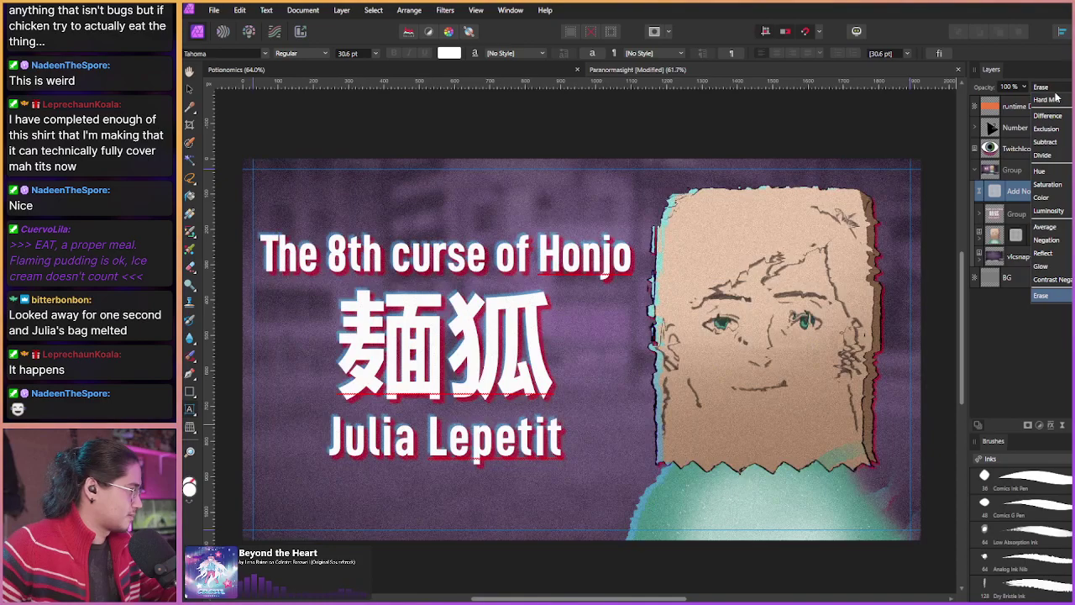
{"action": "scroll", "coordinate": [1055, 101], "scroll_direction": "up", "scroll_amount": 5}
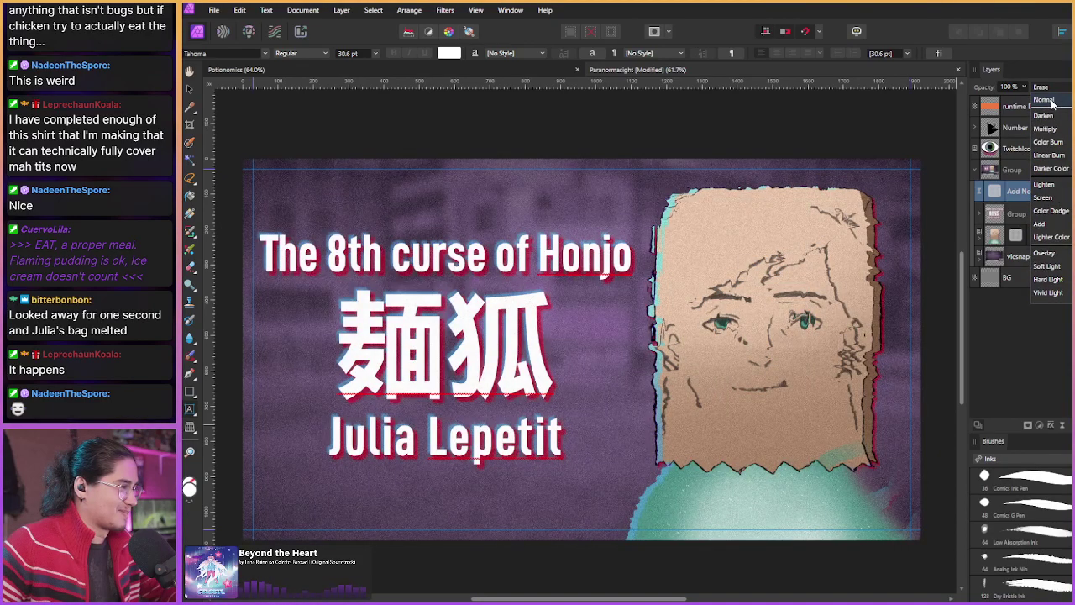
{"action": "left_click", "coordinate": [1048, 115]}
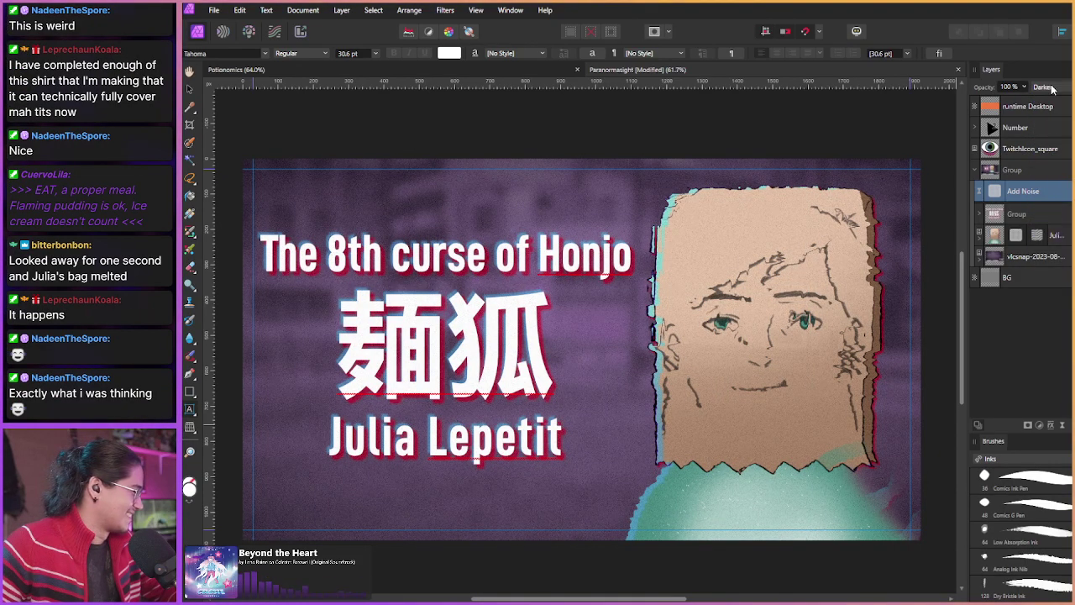
{"action": "scroll", "coordinate": [1053, 90], "scroll_direction": "down", "scroll_amount": 3}
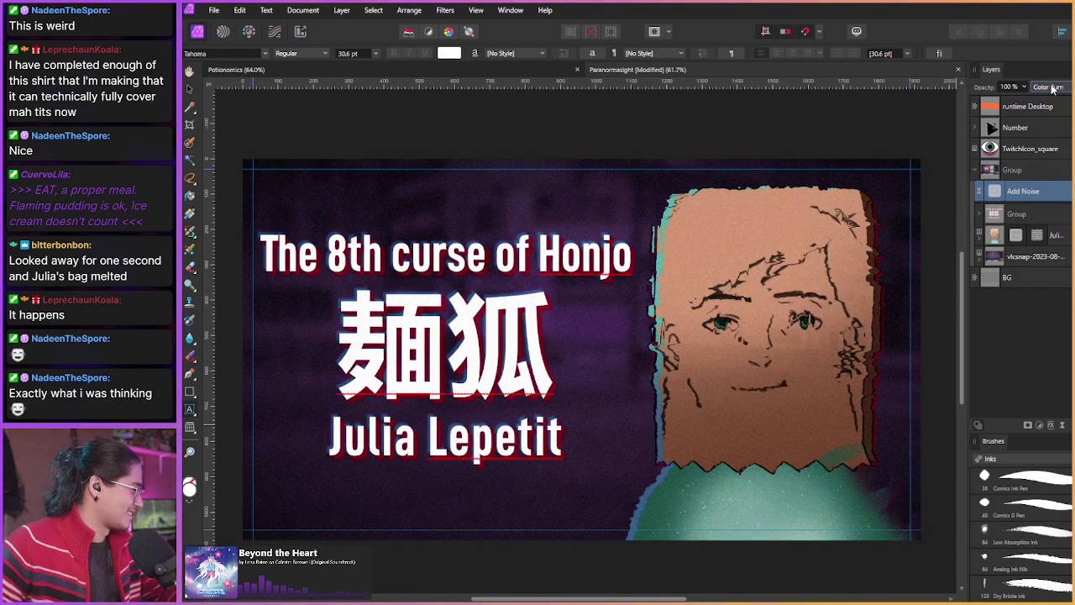
{"action": "scroll", "coordinate": [1053, 90], "scroll_direction": "down", "scroll_amount": 1}
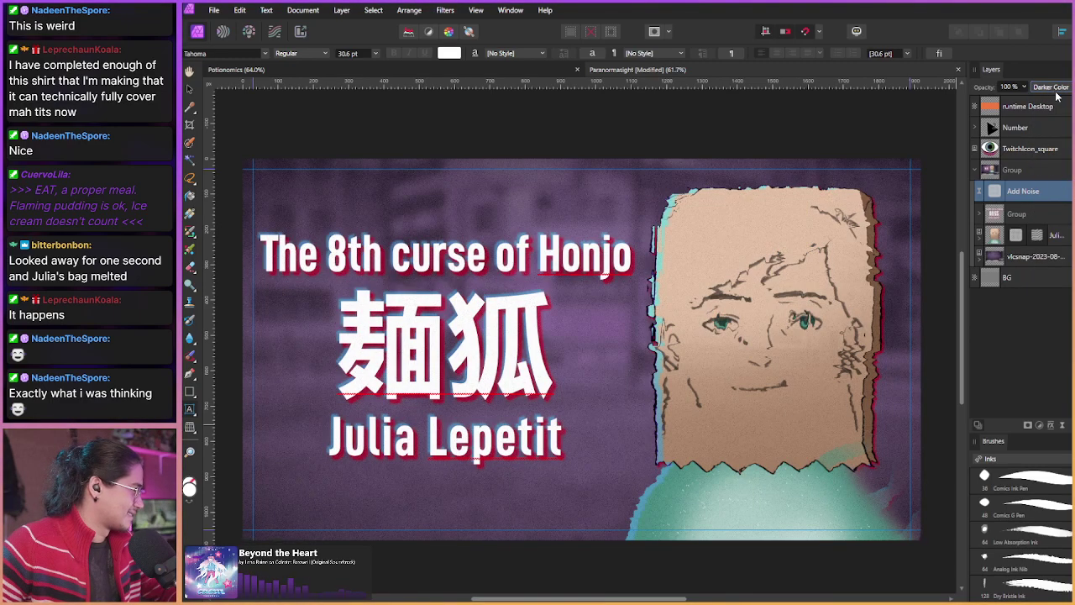
{"action": "left_click", "coordinate": [1040, 280]}
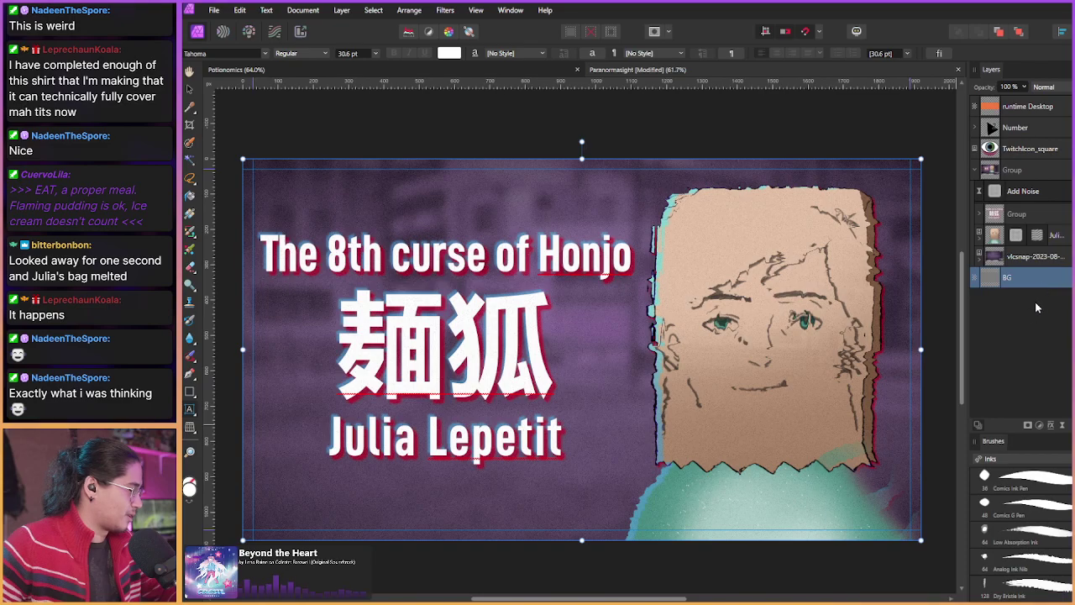
Step: Collapse the group, save the thumbnail with Ctrl+S, then reselect BG and re-expand the group
{"action": "left_click", "coordinate": [974, 170]}
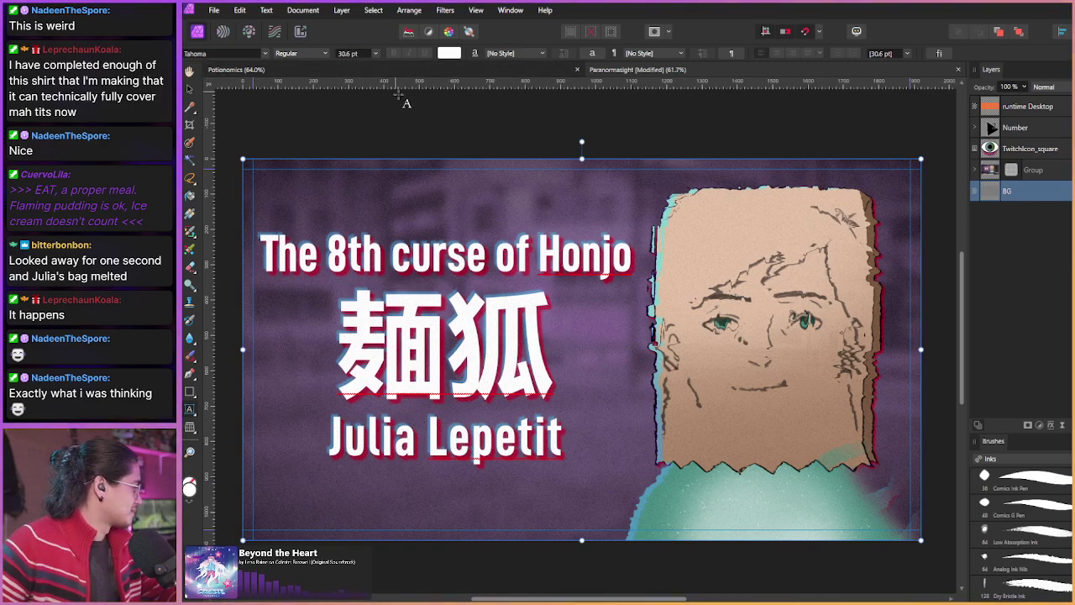
{"action": "left_click", "coordinate": [616, 72]}
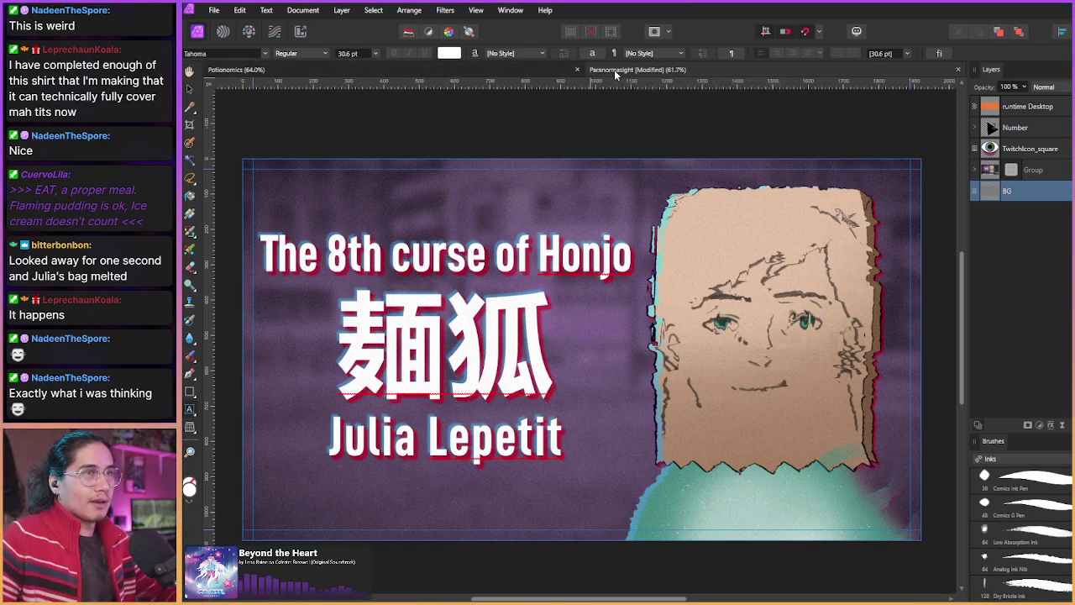
{"action": "key", "text": "ctrl+s"}
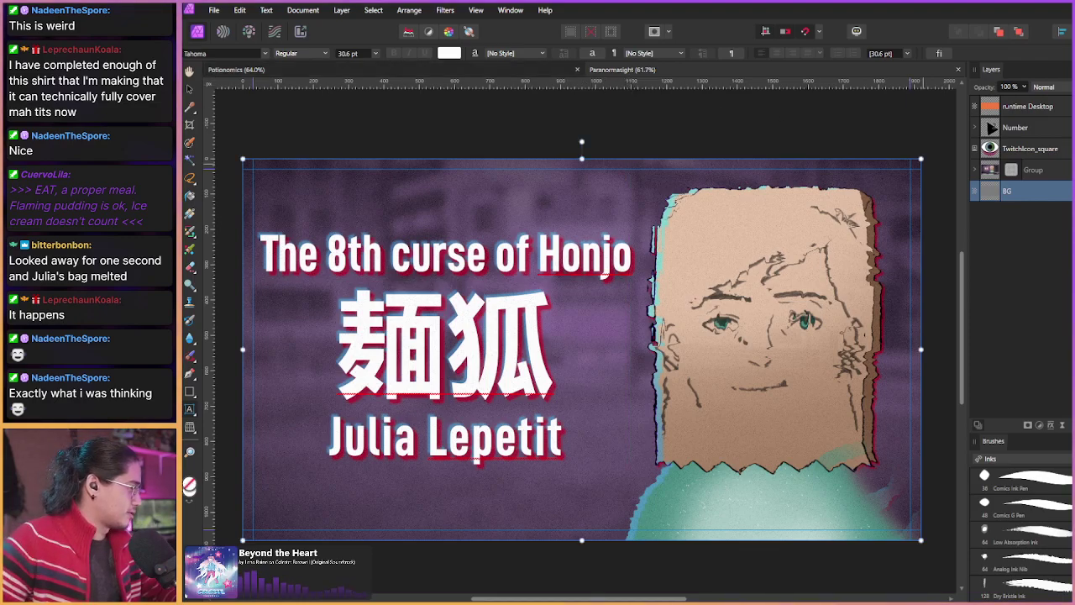
{"action": "left_click", "coordinate": [1052, 178]}
{"action": "left_click", "coordinate": [1050, 191]}
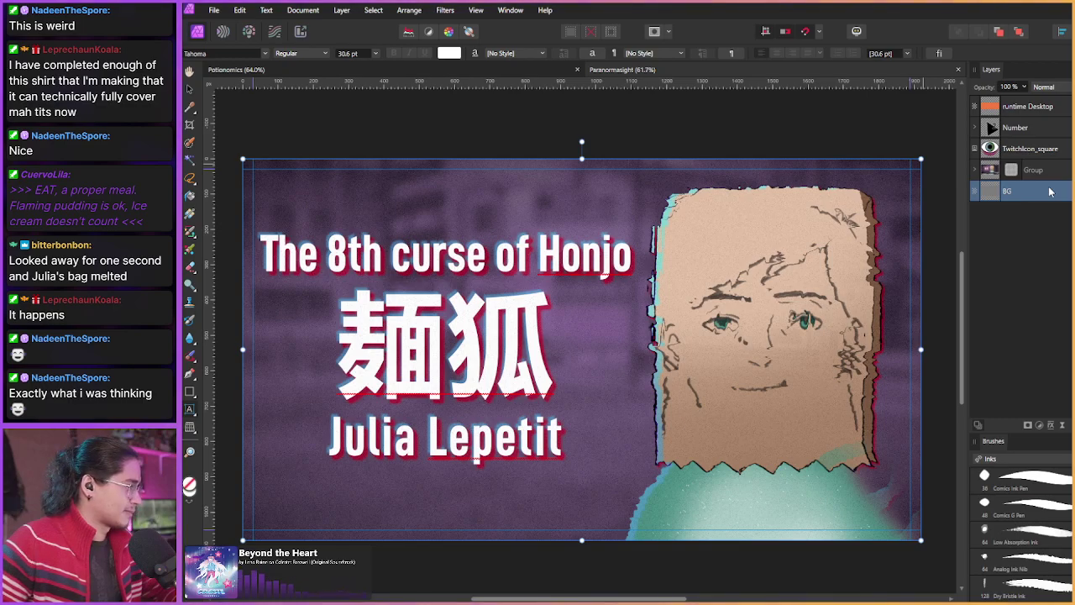
{"action": "left_click", "coordinate": [976, 169]}
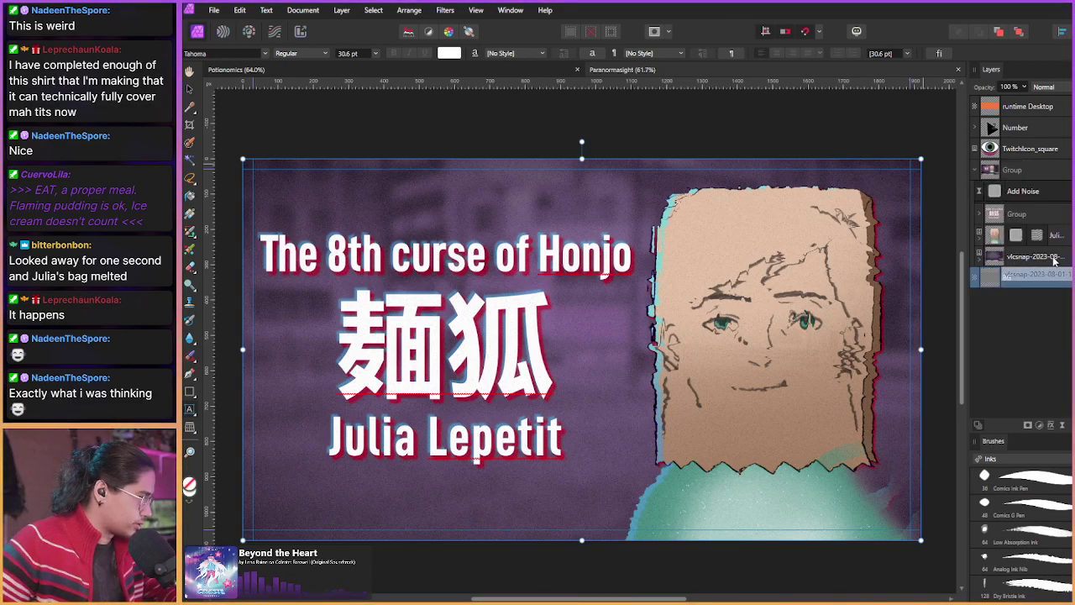
Step: Give the vlcsnap background an HSL Shift of hue 95.9° and saturation -40%
{"action": "left_click", "coordinate": [993, 261]}
{"action": "key", "text": "ctrl+u"}
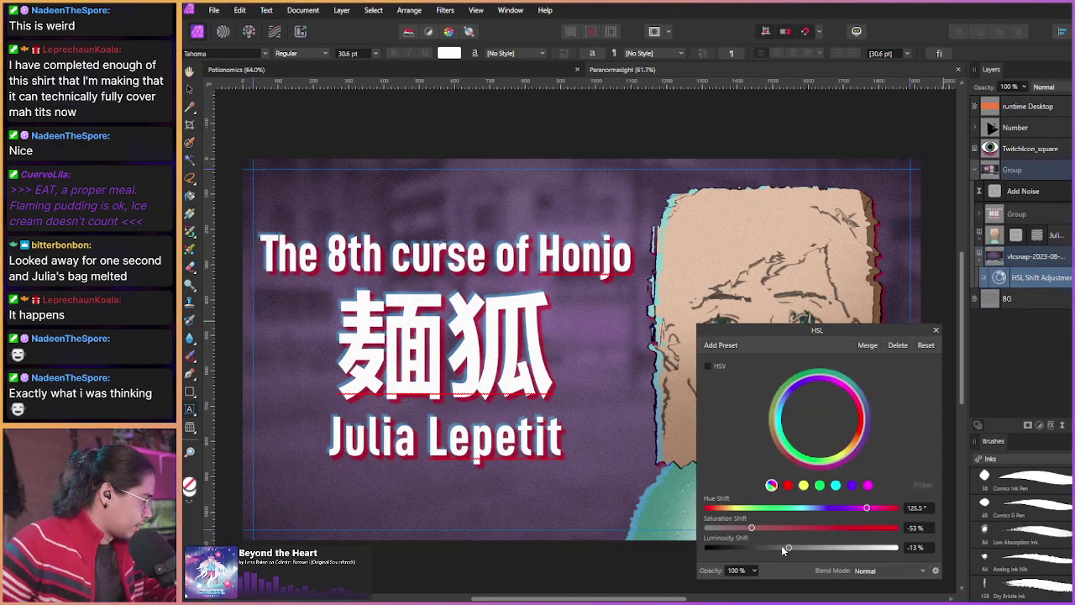
{"action": "left_click_drag", "start_coordinate": [865, 508], "coordinate": [852, 507]}
{"action": "left_click_drag", "start_coordinate": [752, 527], "coordinate": [759, 529]}
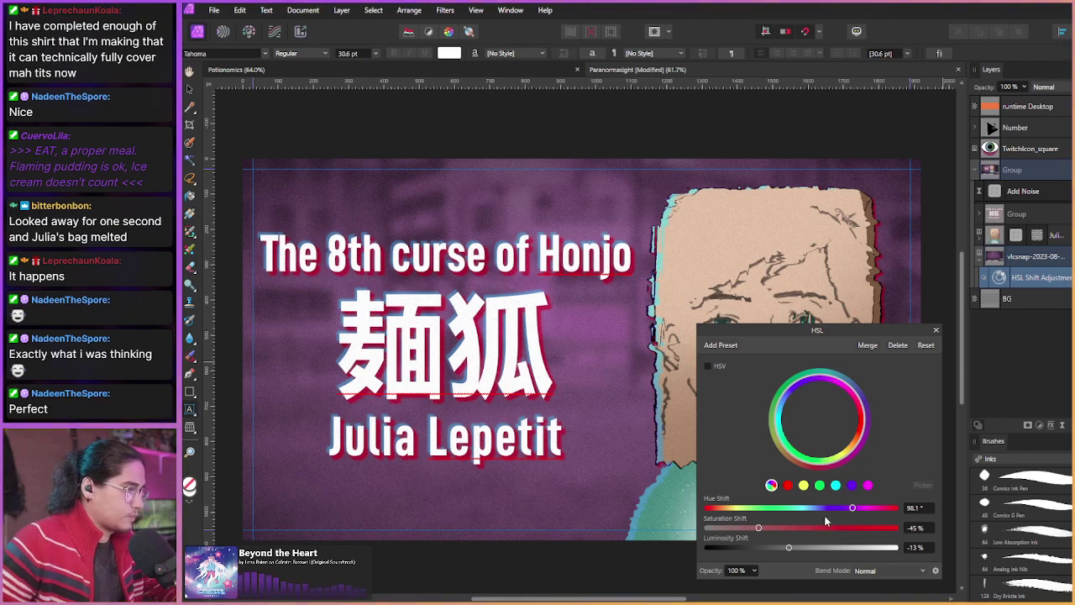
{"action": "left_click_drag", "start_coordinate": [761, 527], "coordinate": [763, 527]}
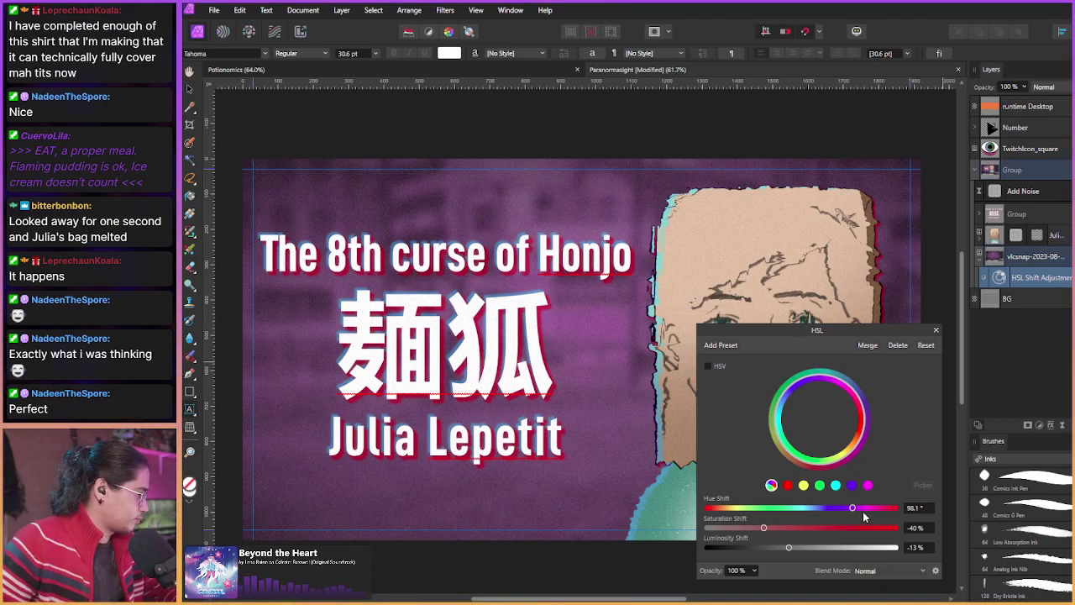
{"action": "left_click_drag", "start_coordinate": [849, 512], "coordinate": [852, 513]}
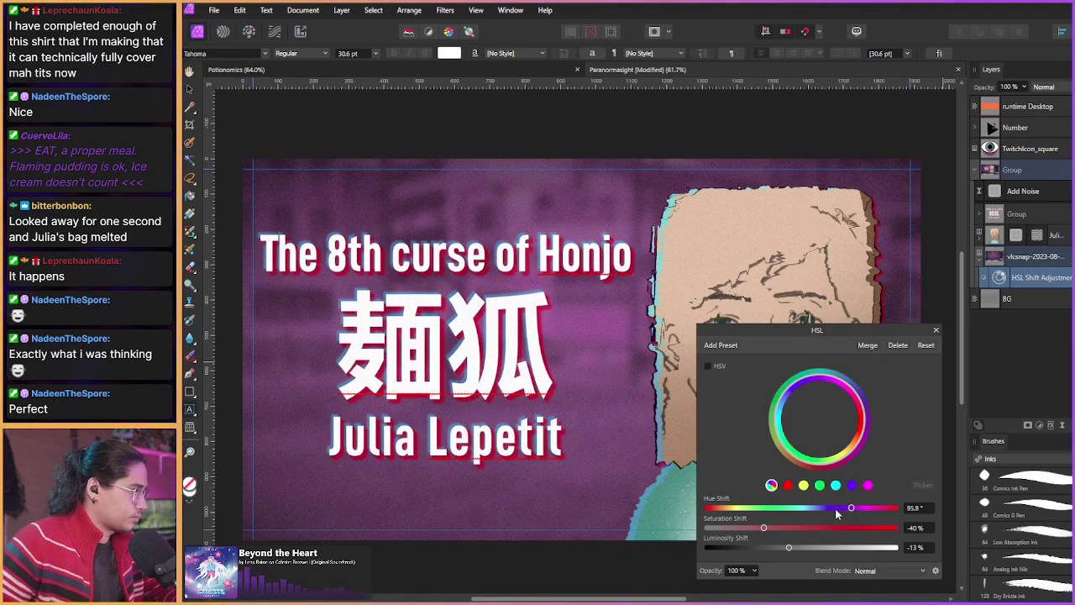
{"action": "left_click", "coordinate": [935, 330]}
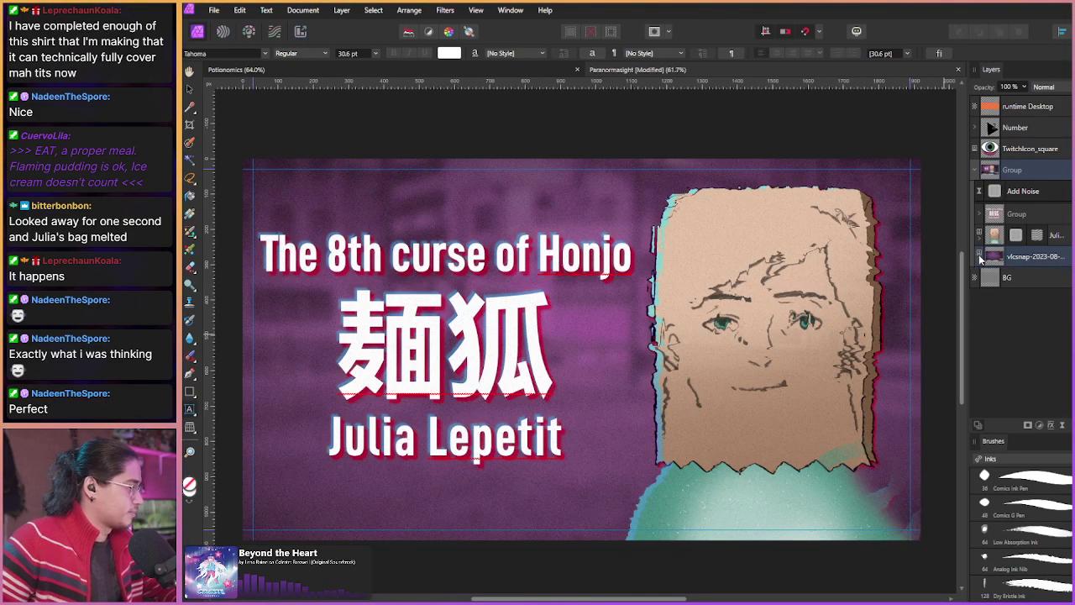
Step: Export the thumbnail as a JPEG via File > Export
{"action": "left_click", "coordinate": [213, 10]}
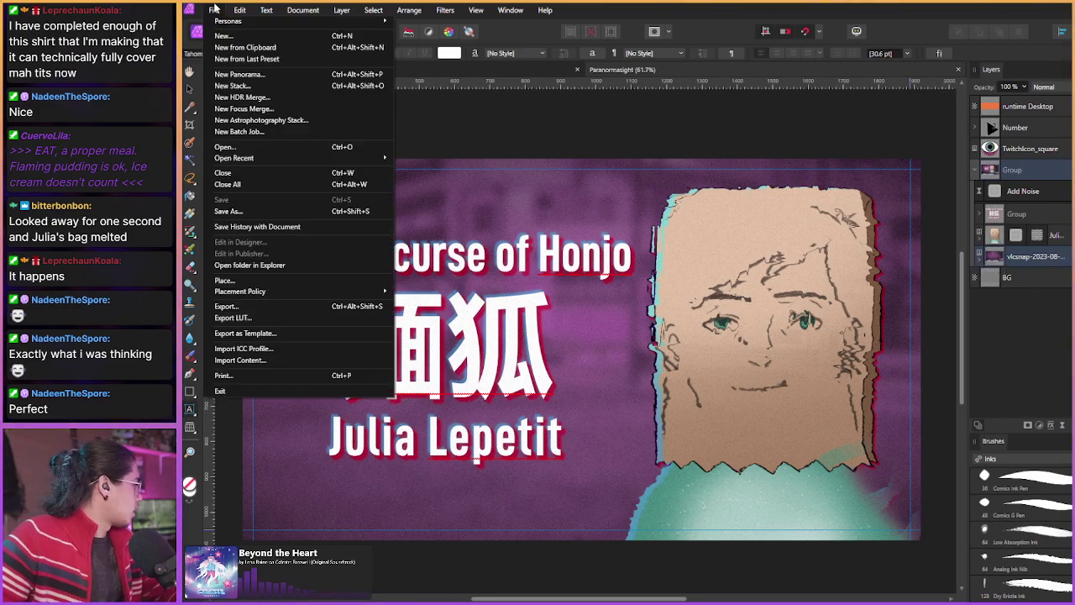
{"action": "left_click", "coordinate": [226, 305]}
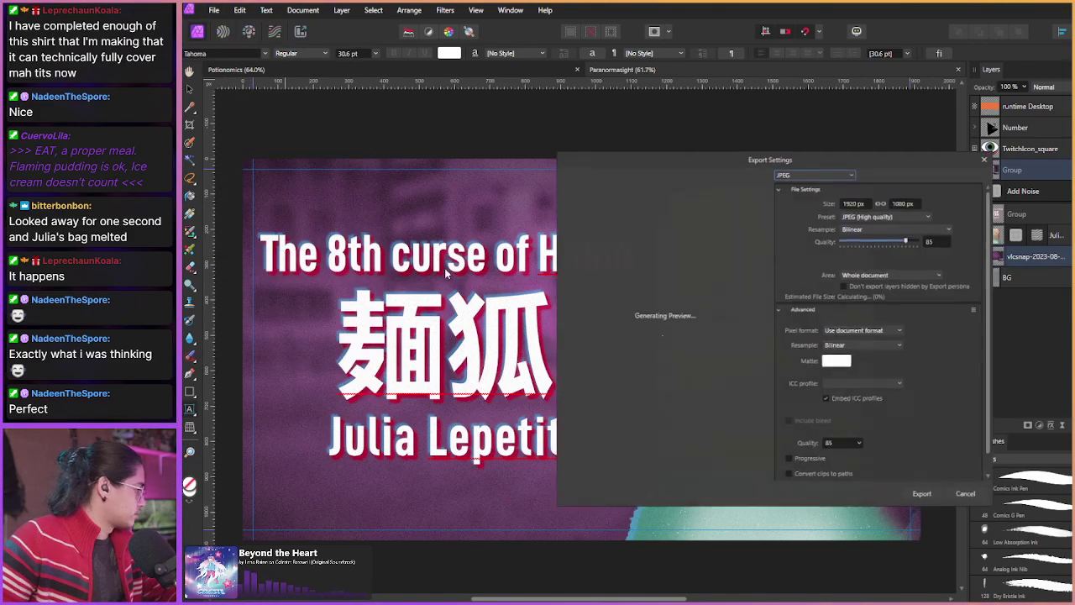
{"action": "left_click", "coordinate": [924, 501]}
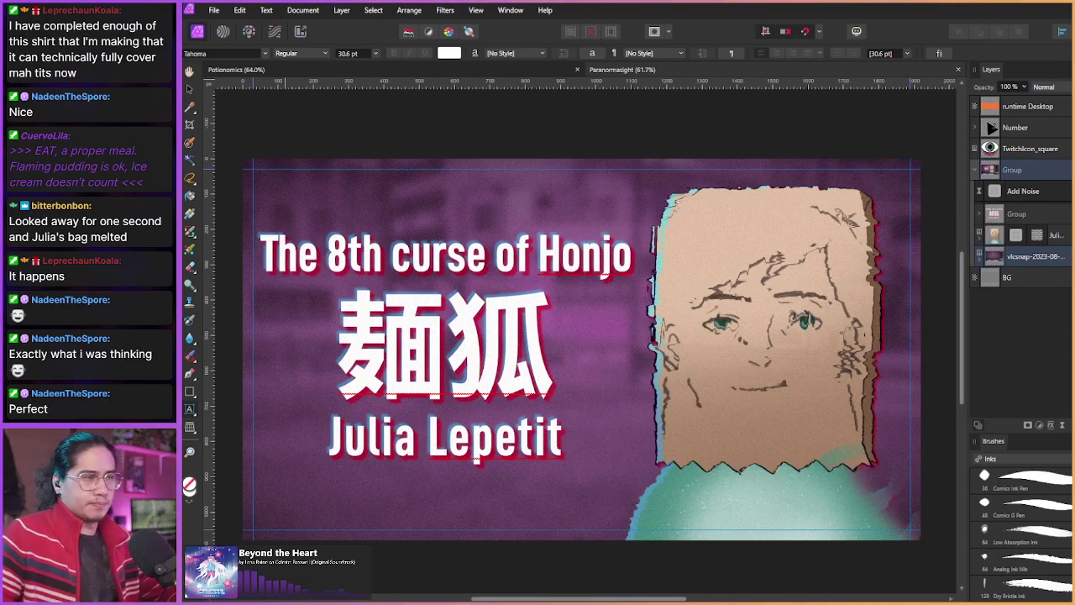